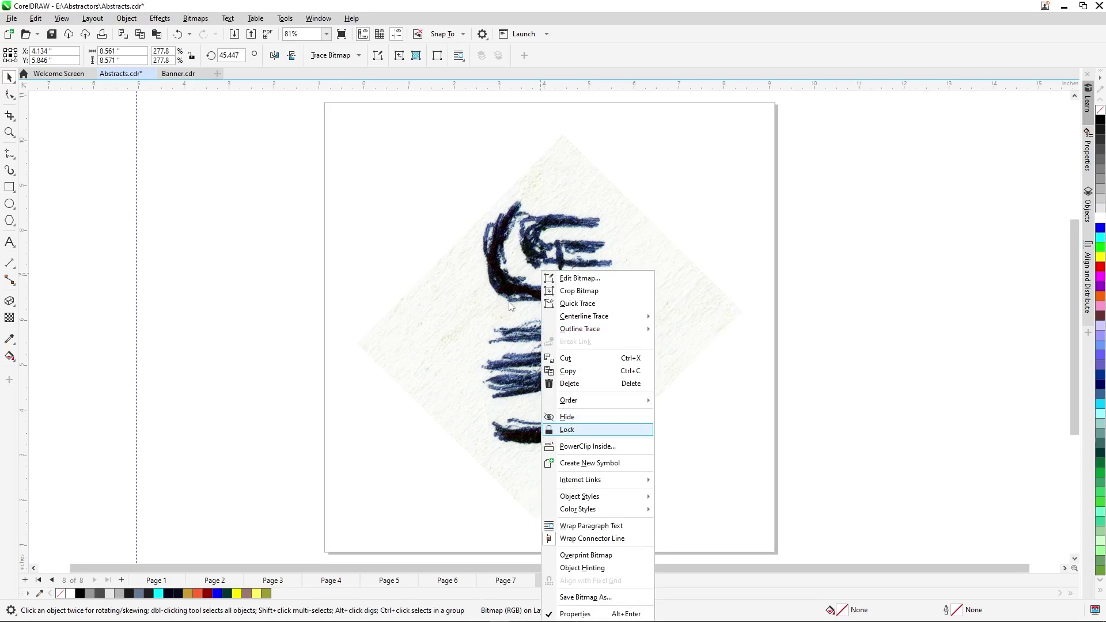
# Lock the sketch bitmap and draw a straight L-shaped line, about 2.1 by 2.1 inches, over the sketch's upper outer stroke
pyautogui.press('Return')
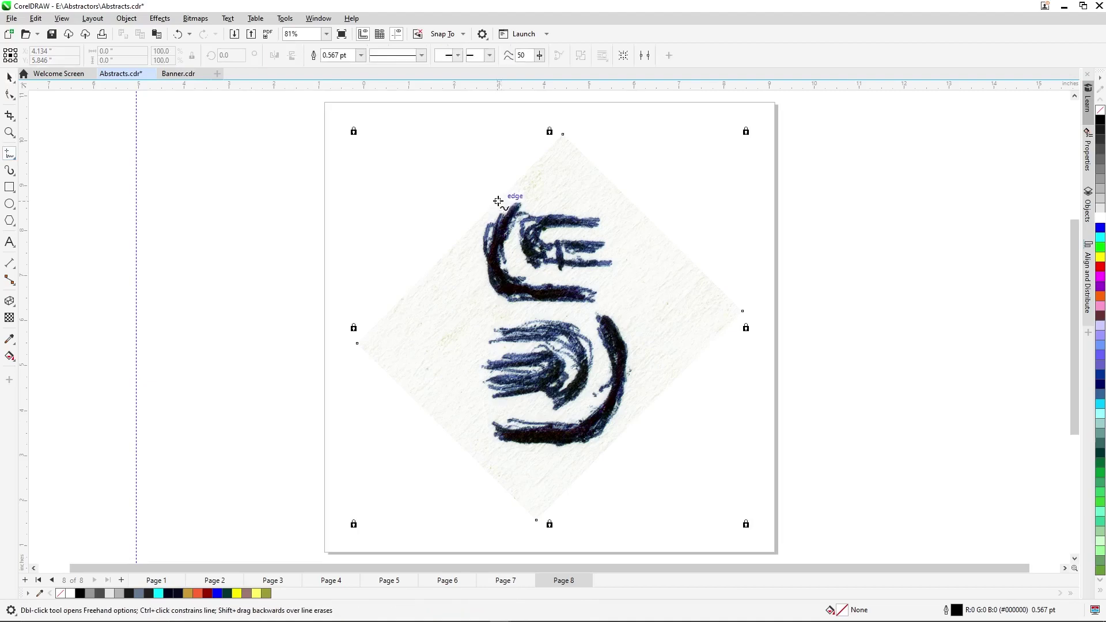
pyautogui.click(498, 200)
pyautogui.click(498, 296)
pyautogui.click(500, 296)
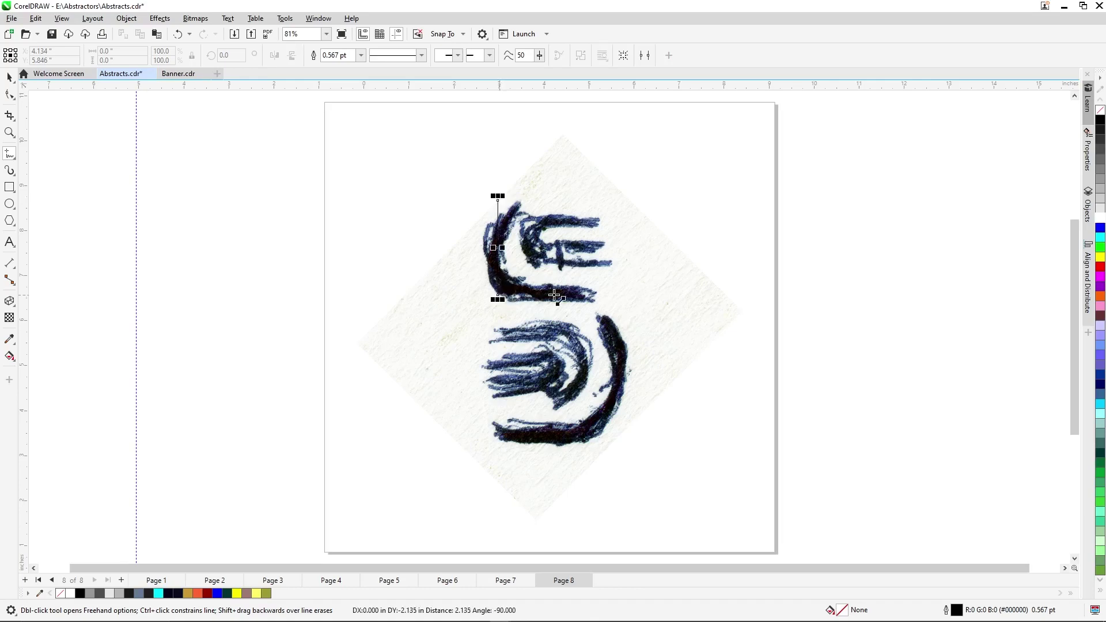
pyautogui.click(594, 297)
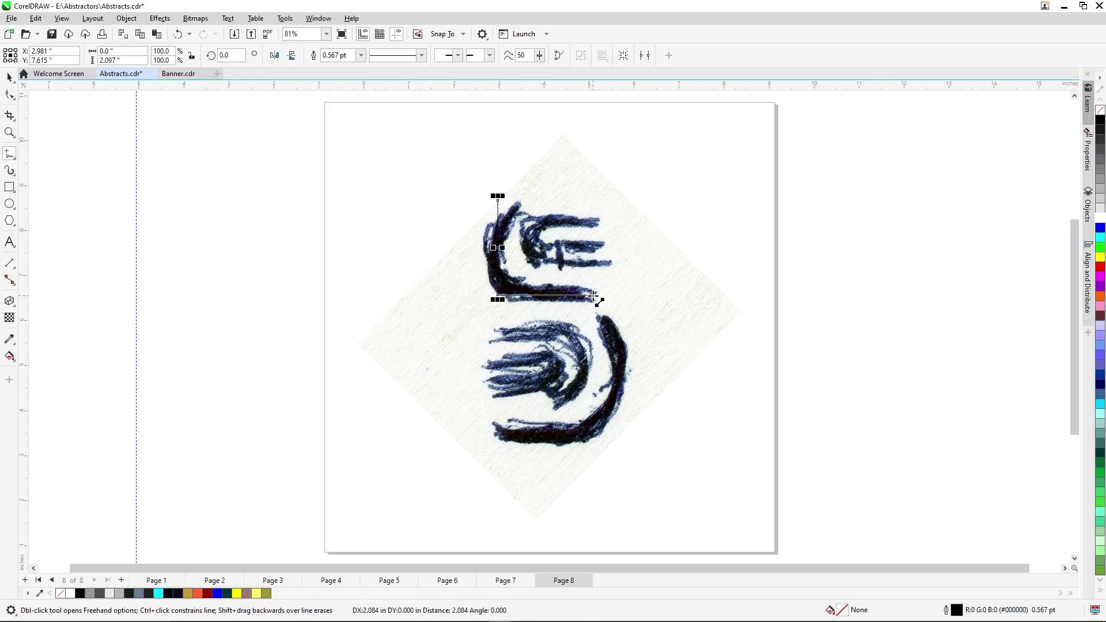
pyautogui.click(597, 299)
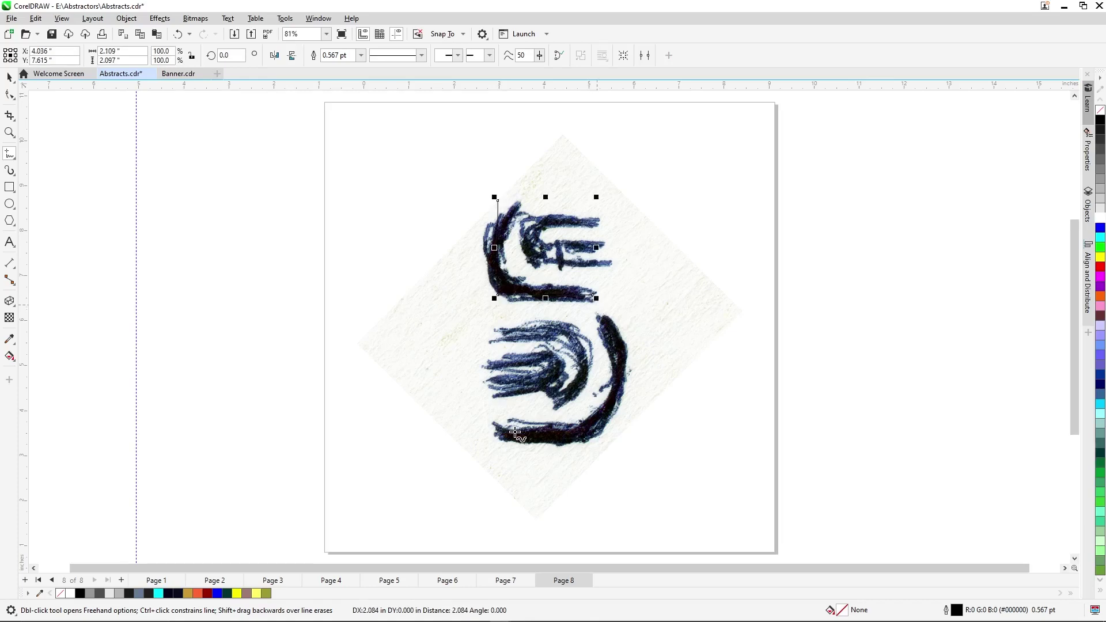
# Draw right-angled lines over the lower outer stroke, about 2.6 by 2.5 inches, and the arch inside it, about 2.0 by 1.5 inches
pyautogui.click(617, 433)
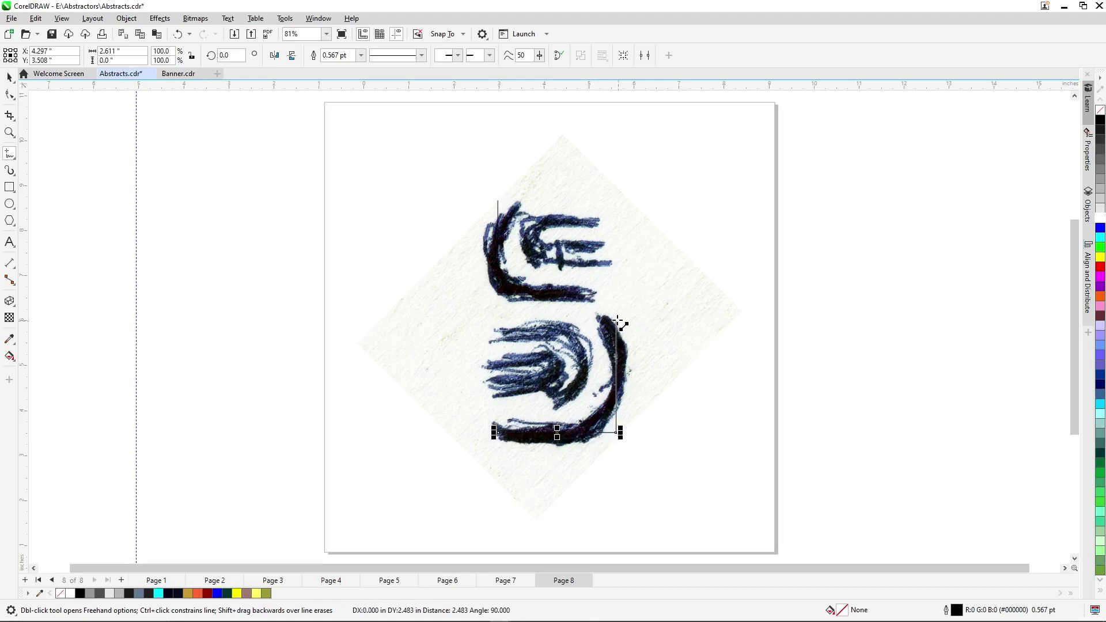
pyautogui.click(617, 320)
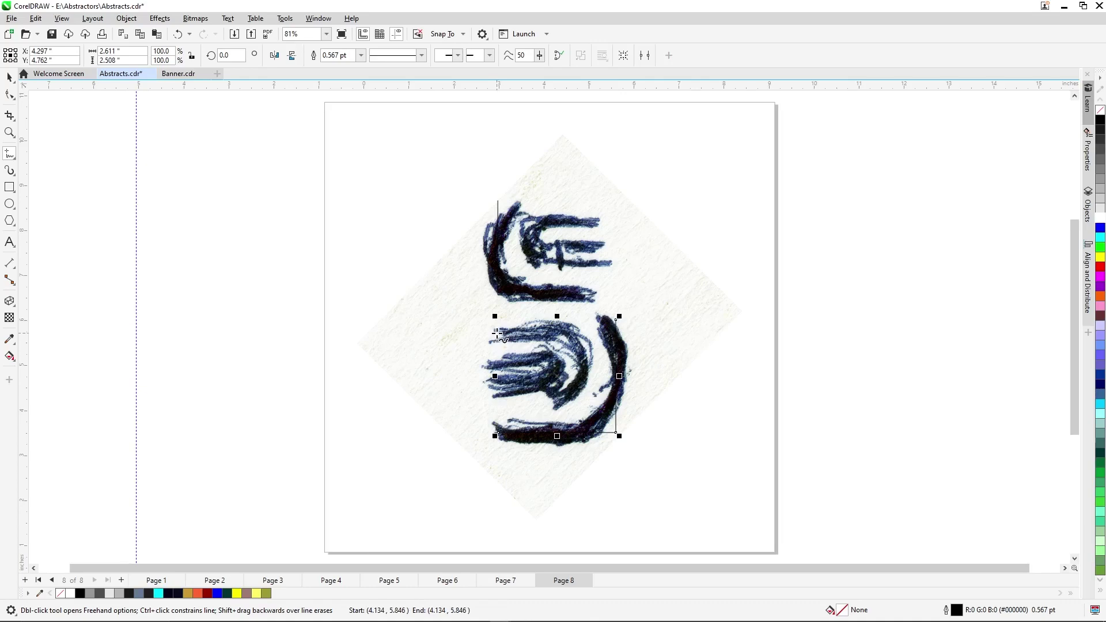
pyautogui.click(587, 334)
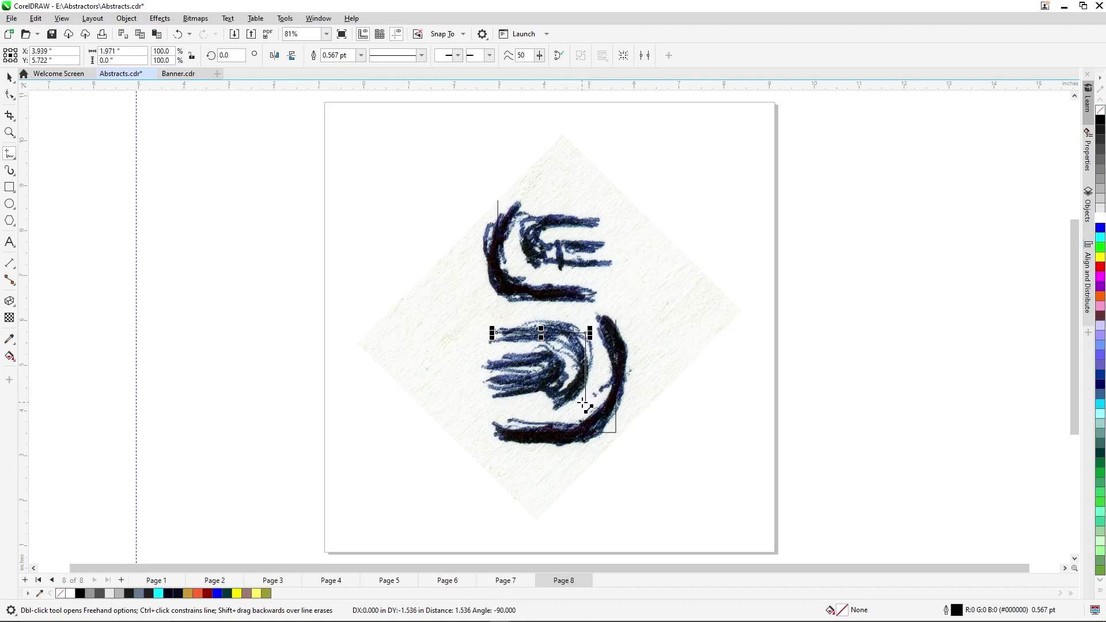
pyautogui.doubleClick(584, 405)
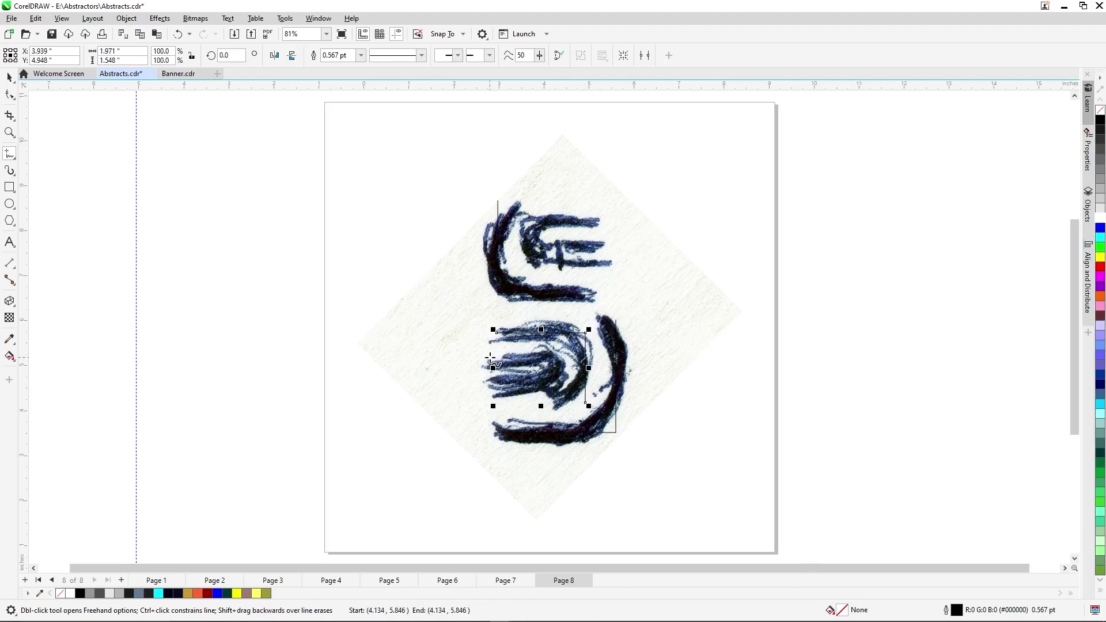
# Draw a three-sided open line, about 1.6 by 0.7 inches, over the innermost strokes of the lower shape
pyautogui.click(563, 358)
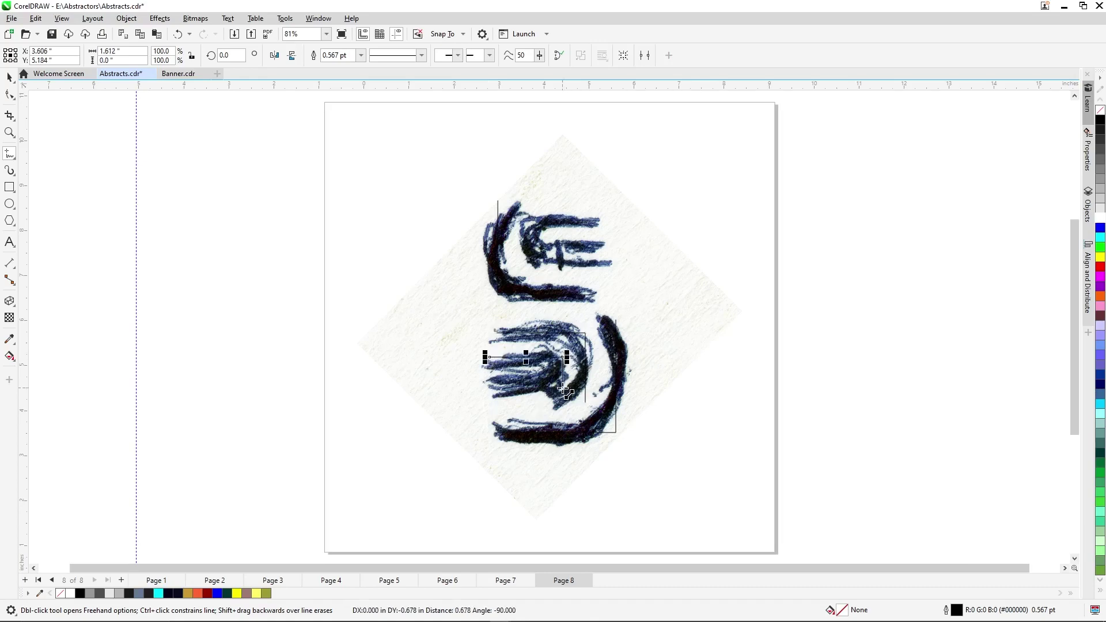
pyautogui.click(564, 390)
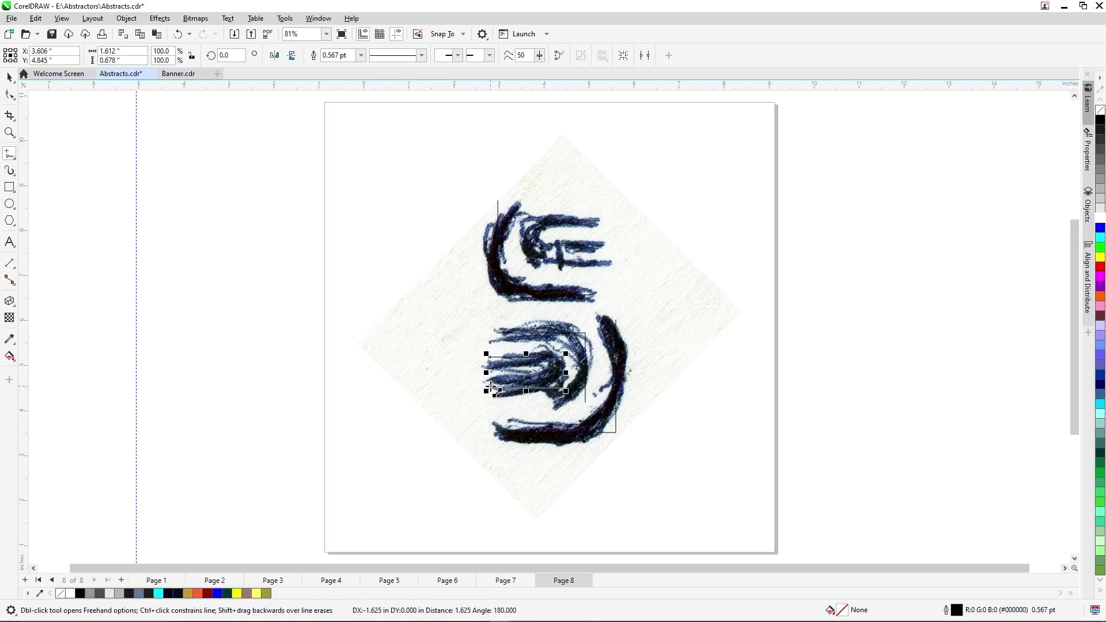
pyautogui.click(490, 389)
# Draw a three-sided open line, about 1.5 by 1.0 inches, over the upper inner strokes, plus a horizontal middle line about 1.3 inches long
pyautogui.click(596, 221)
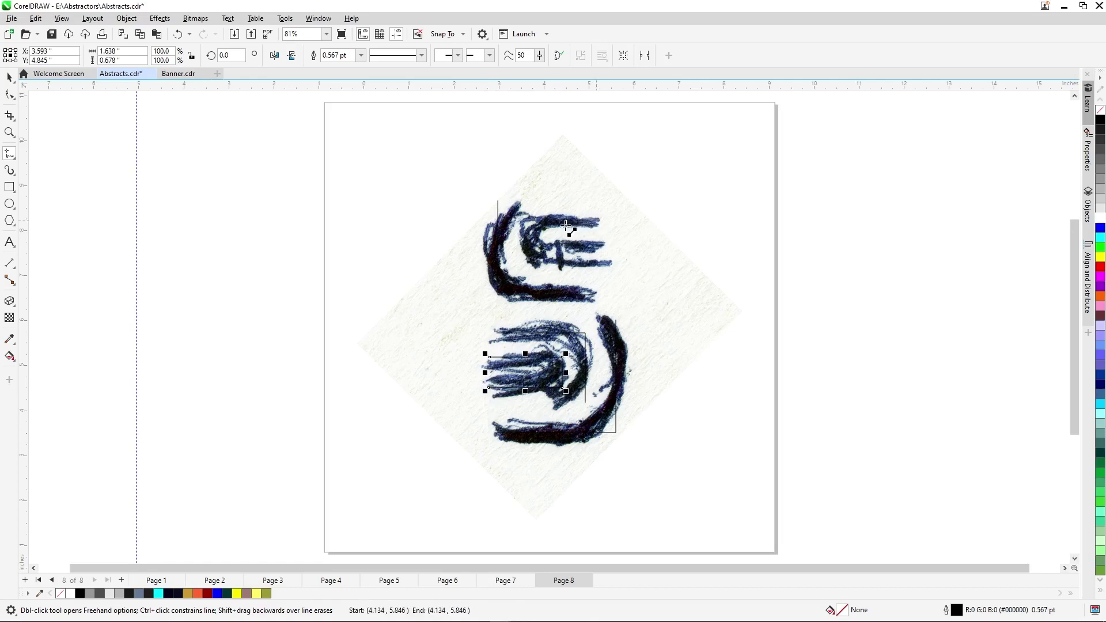
pyautogui.click(529, 224)
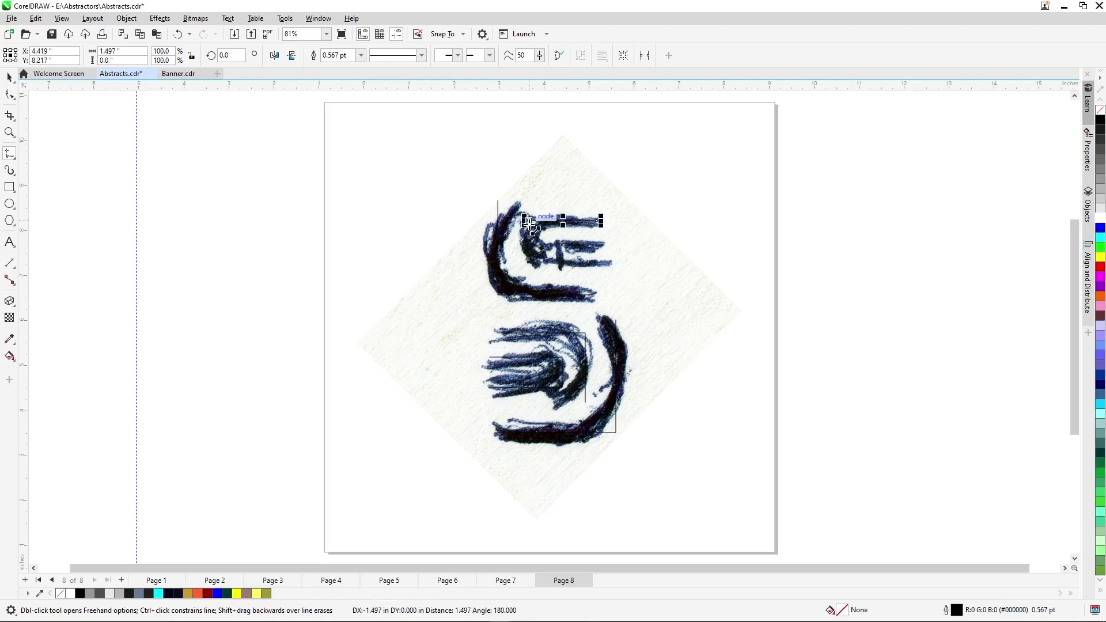
pyautogui.click(530, 268)
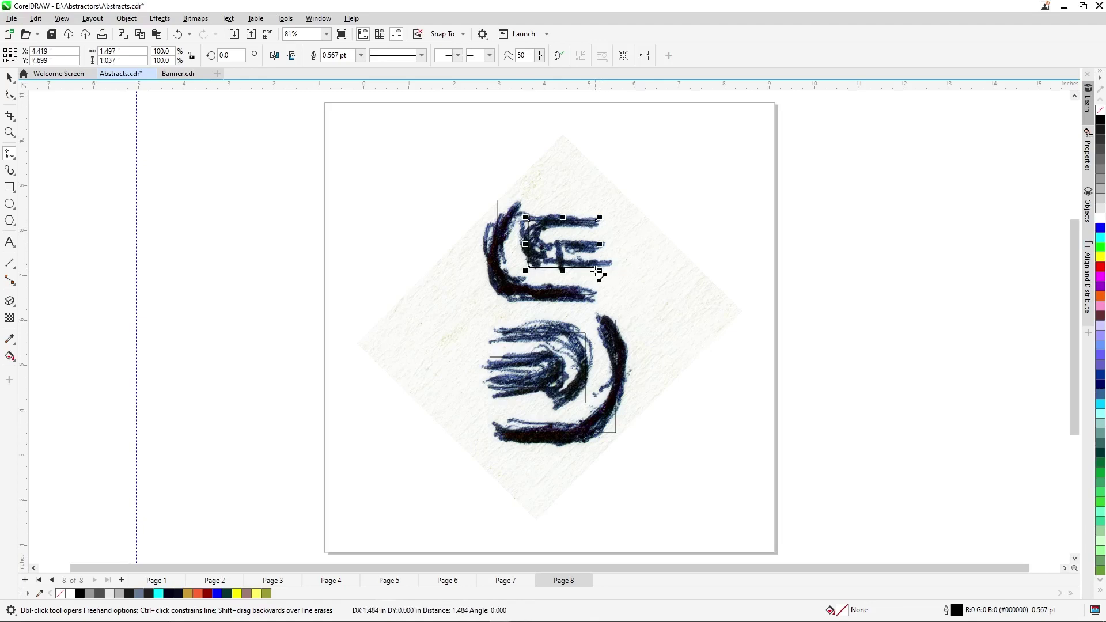
pyautogui.click(598, 271)
pyautogui.click(539, 247)
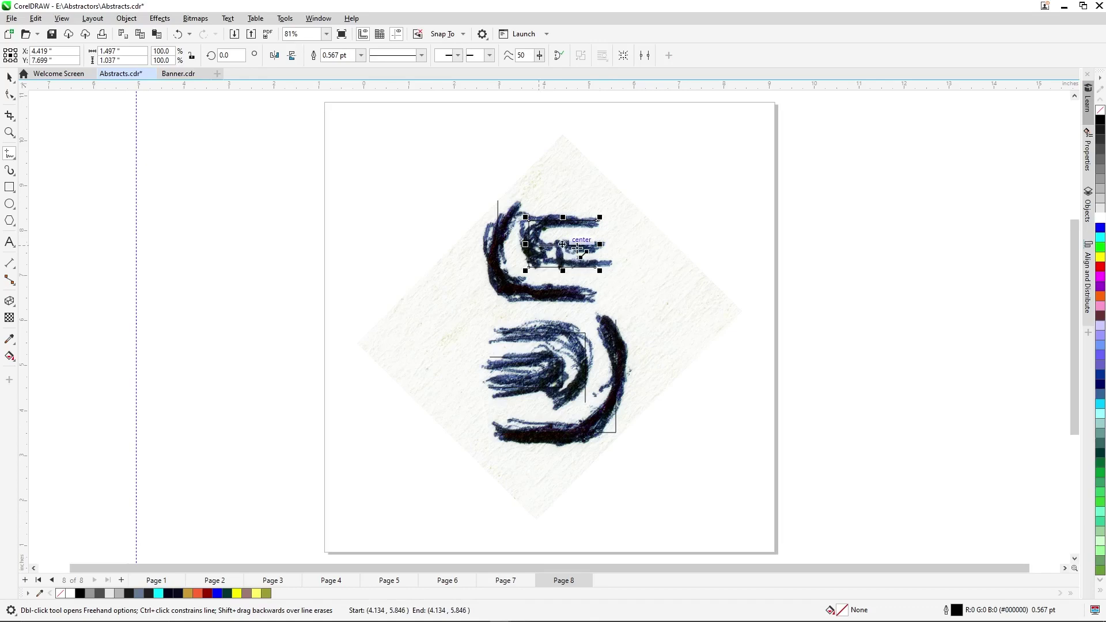
pyautogui.click(601, 248)
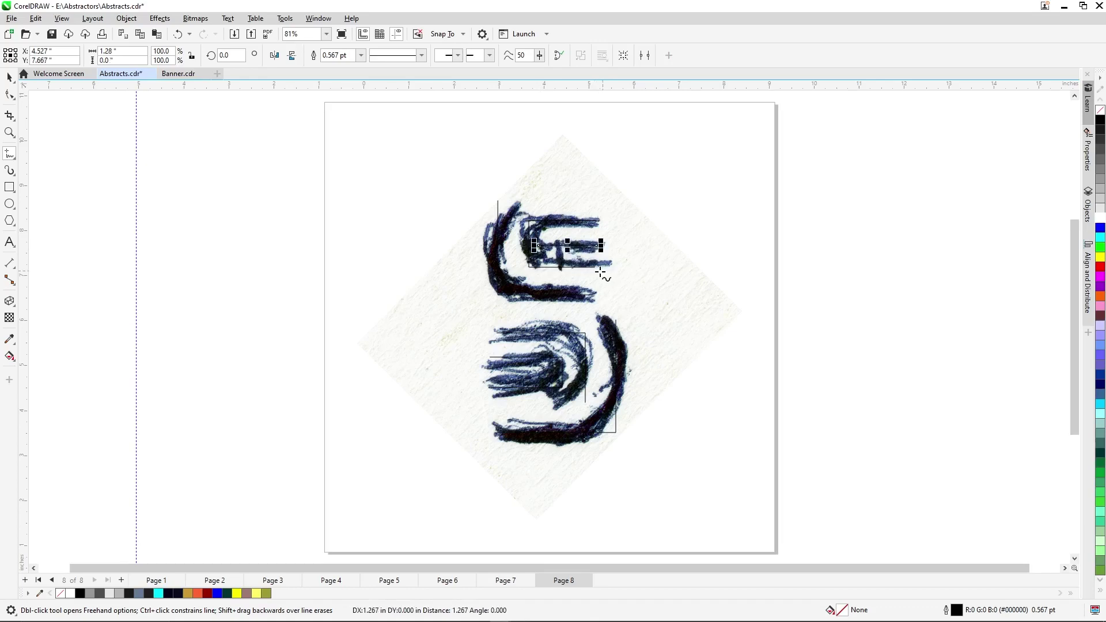
# Open the L-shaped line over the upper outer stroke for node editing
pyautogui.press('space')
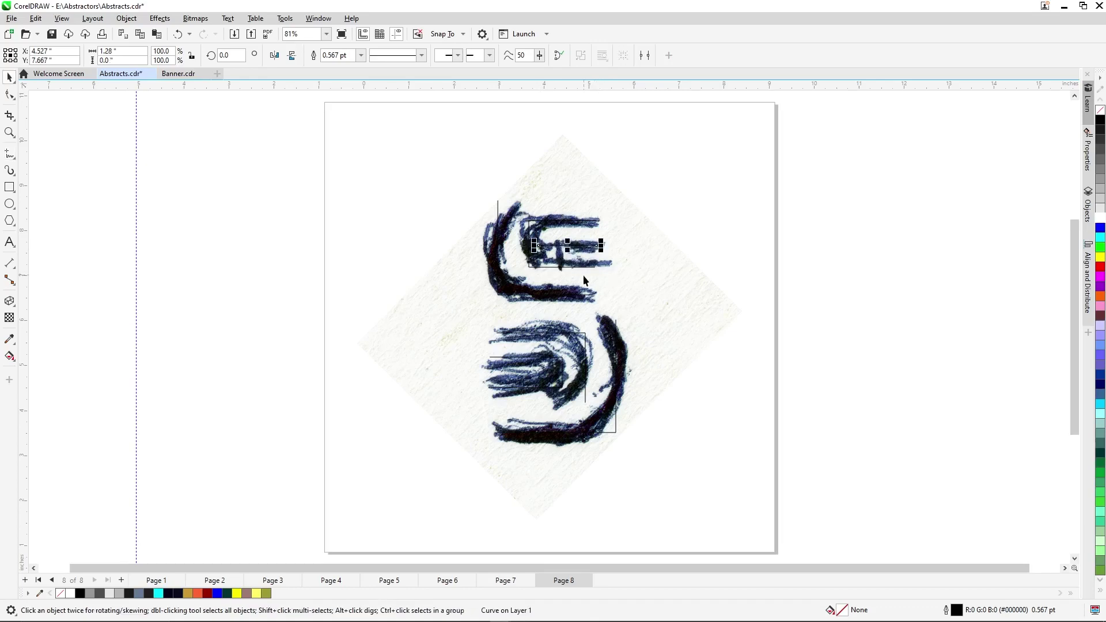
pyautogui.doubleClick(498, 255)
pyautogui.scroll(2, 499, 242)
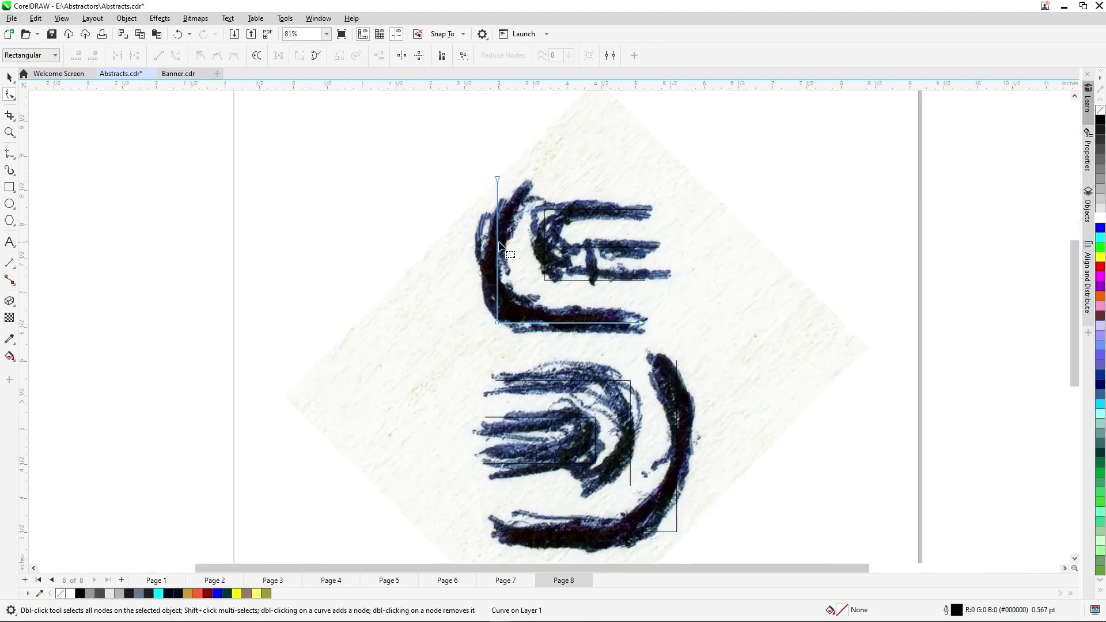
pyautogui.rightClick(497, 255)
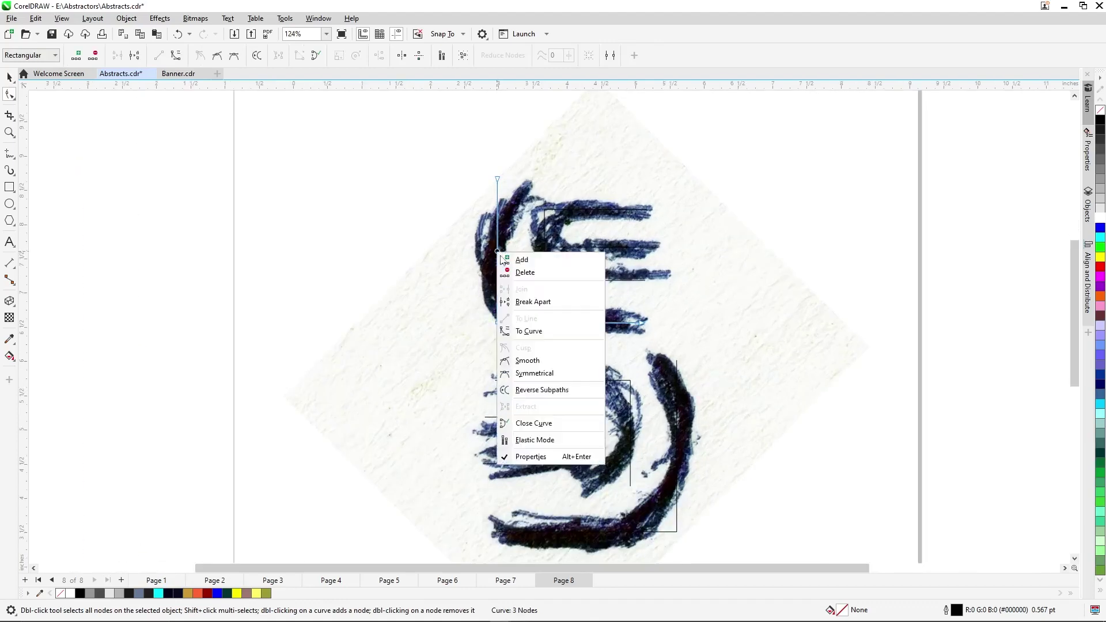
pyautogui.click(537, 338)
pyautogui.moveTo(527, 327); pyautogui.dragTo(494, 315)
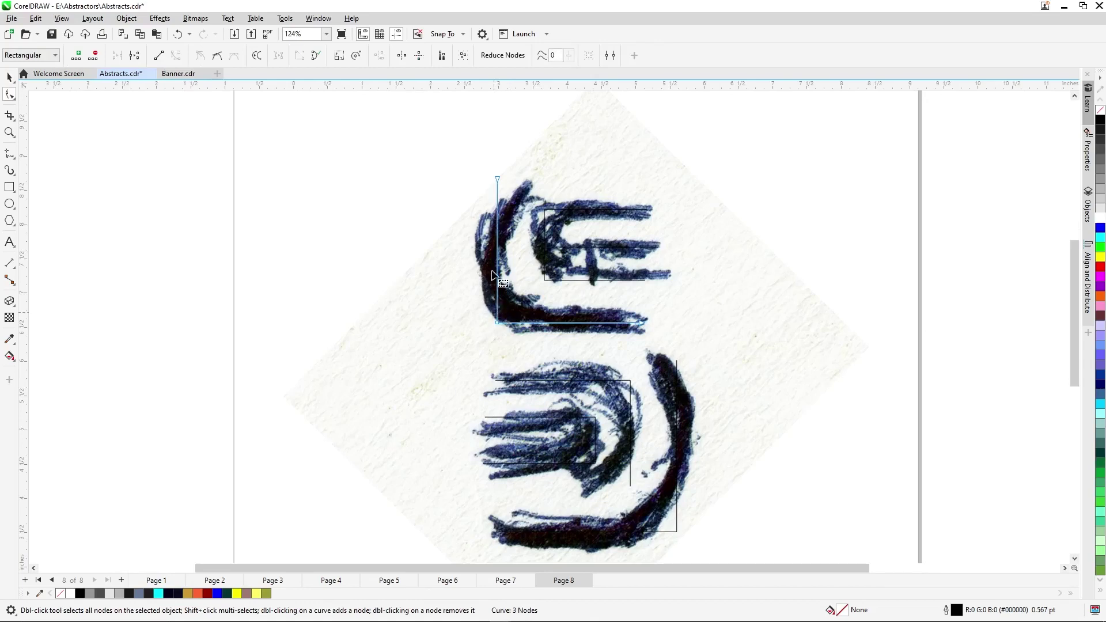
pyautogui.hotkey('ctrl', 'z')
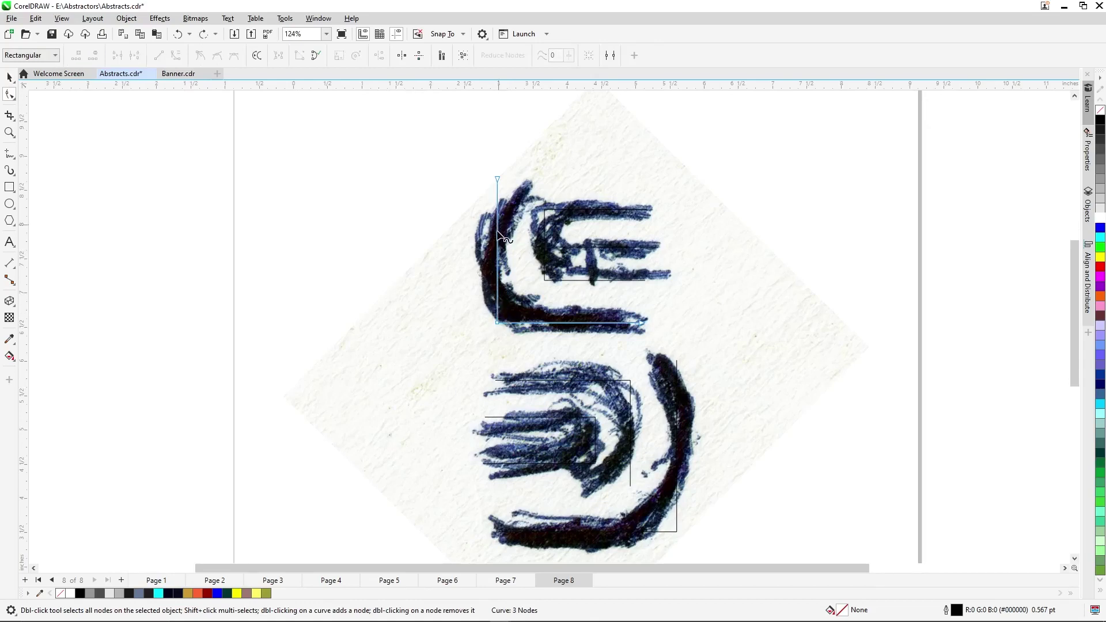
# Move the L-shaped line's upper end onto the stroke's tip and convert its upright segment to a curve bent along the stroke
pyautogui.moveTo(498, 181); pyautogui.dragTo(527, 179)
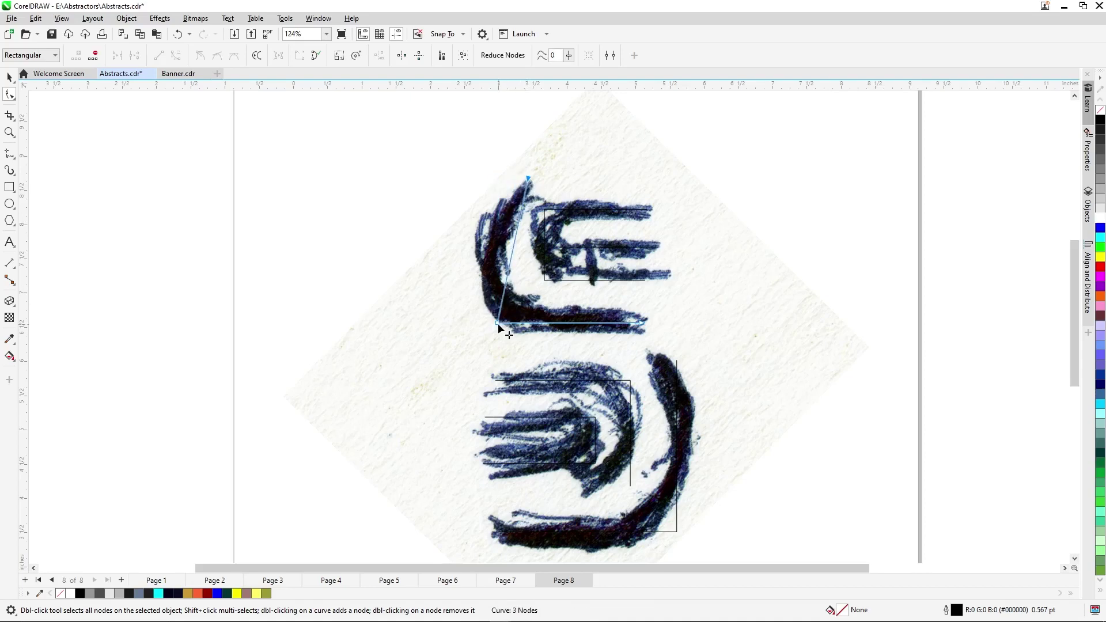
pyautogui.rightClick(507, 271)
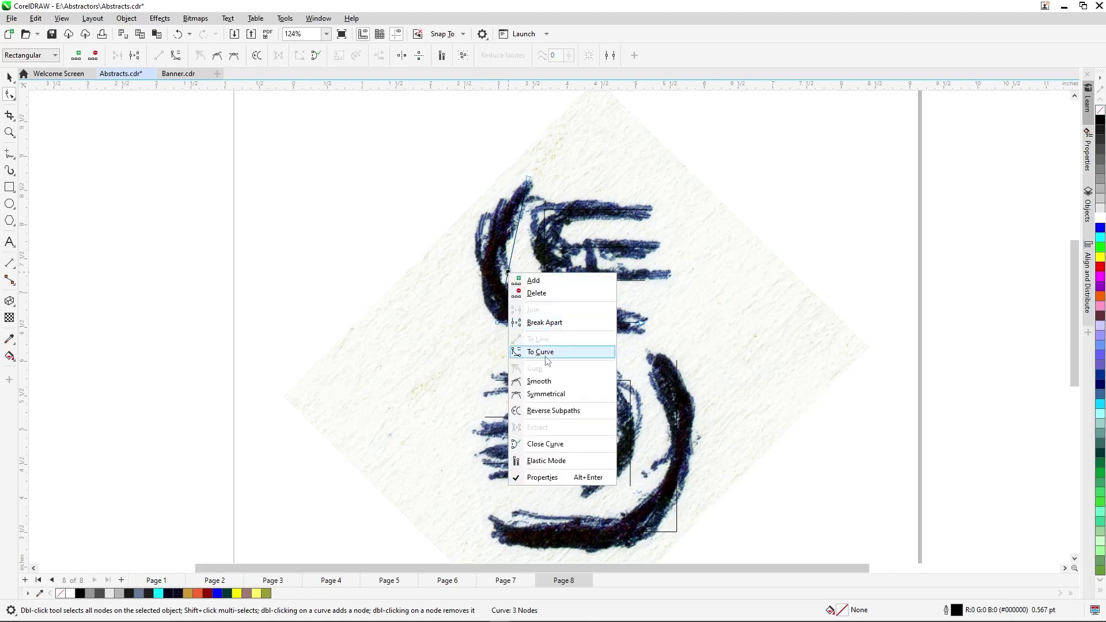
pyautogui.click(533, 353)
pyautogui.click(512, 256)
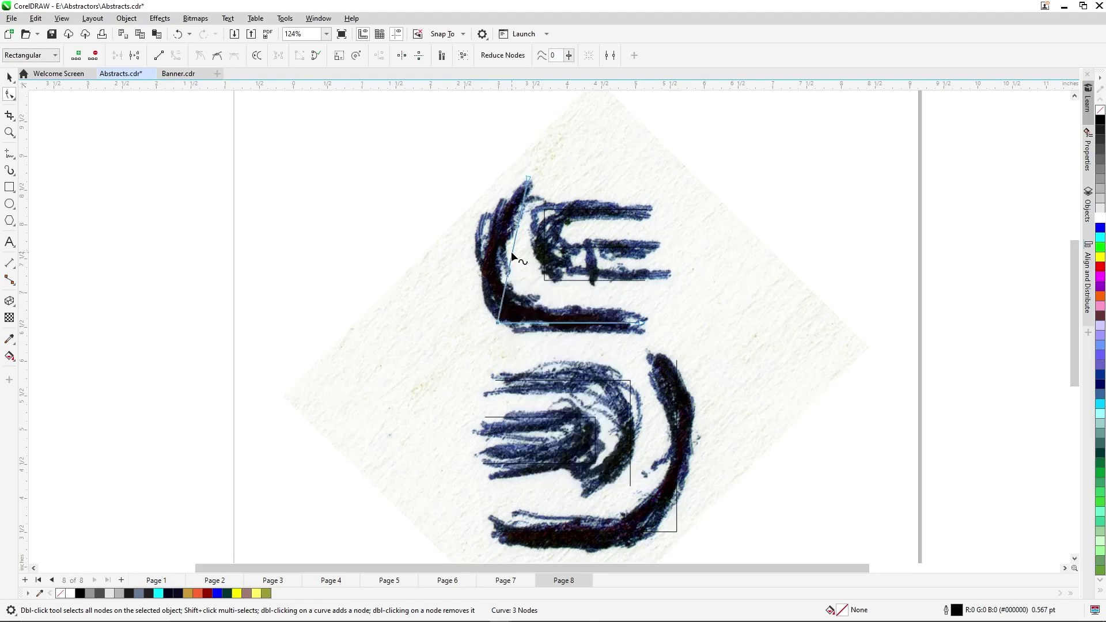
pyautogui.moveTo(510, 254); pyautogui.dragTo(489, 250)
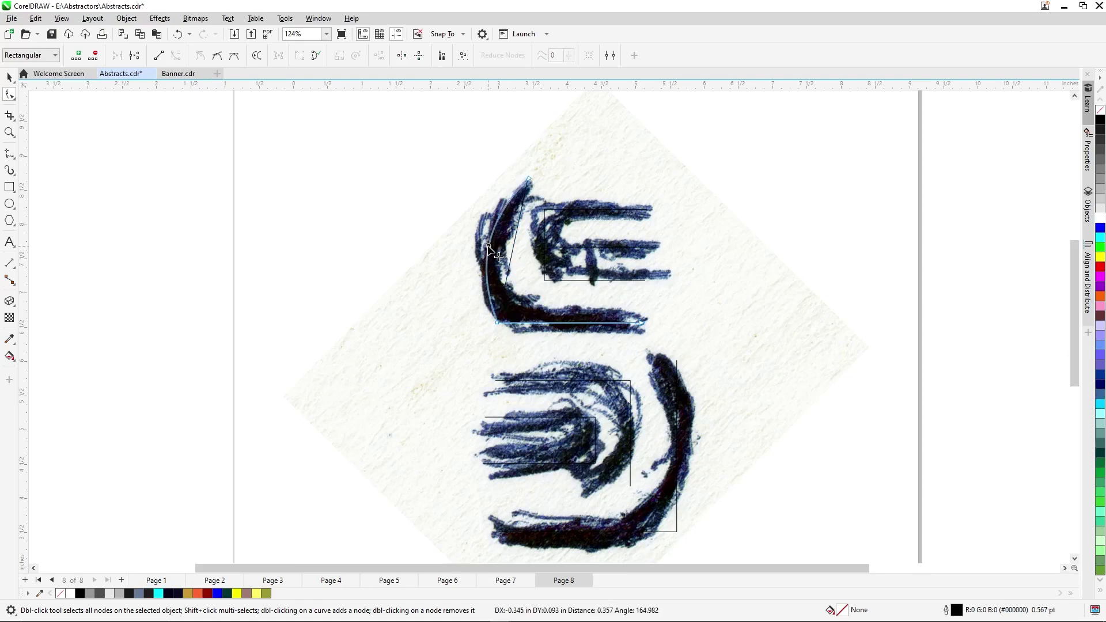
pyautogui.click(525, 287)
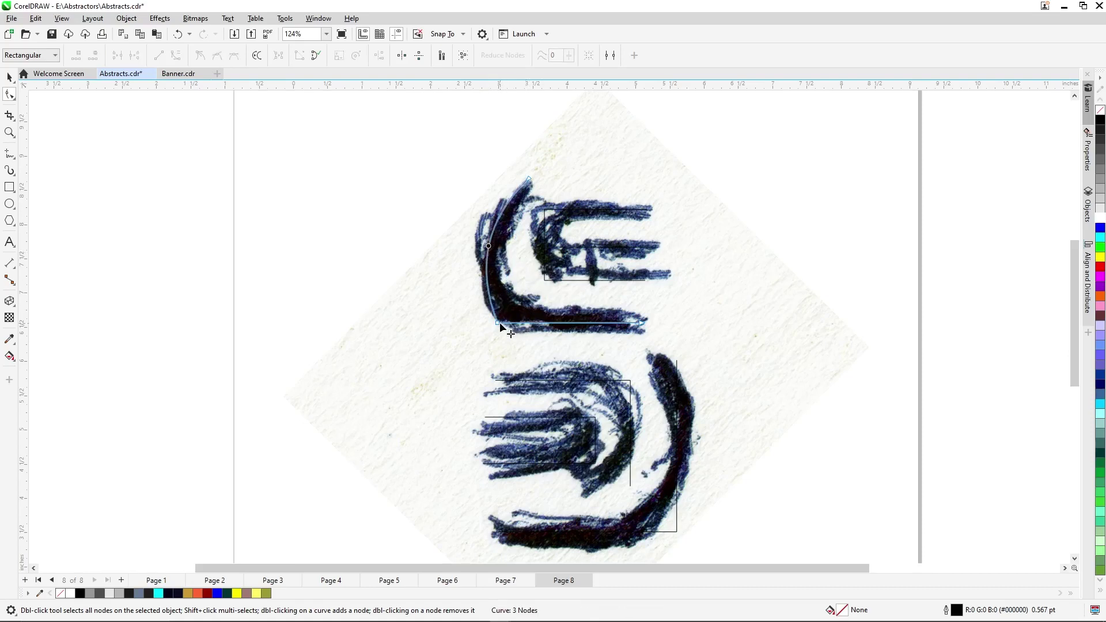
# Make the curve's lower corner node smooth and reposition it and its handle so the bend follows the stroke
pyautogui.click(495, 324)
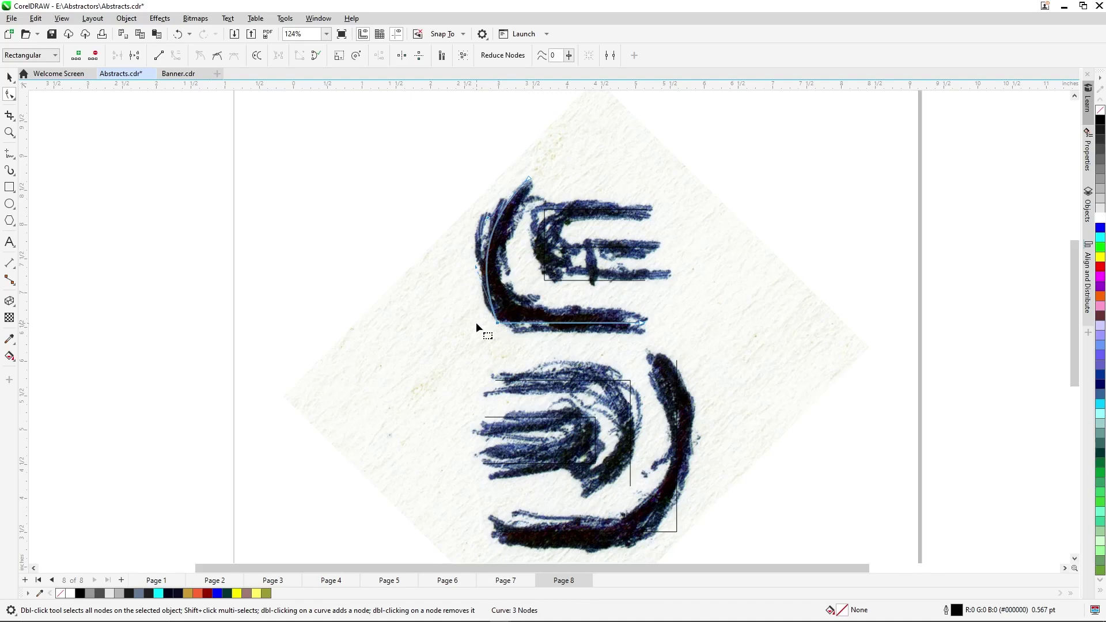
pyautogui.click(217, 56)
pyautogui.moveTo(437, 323); pyautogui.dragTo(527, 323)
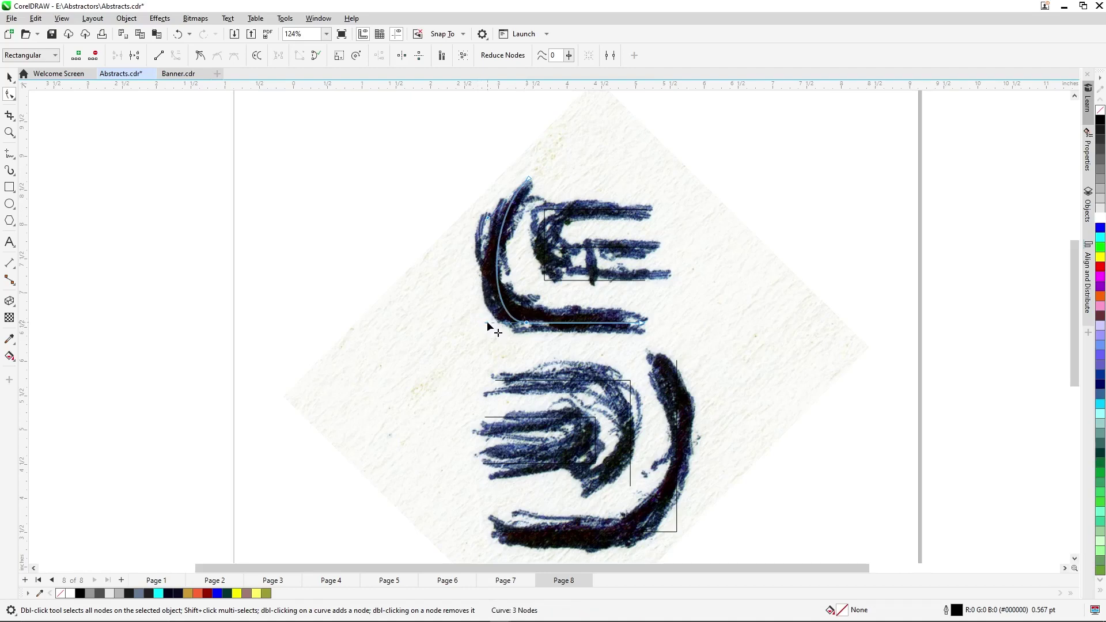
pyautogui.moveTo(488, 322); pyautogui.dragTo(481, 322)
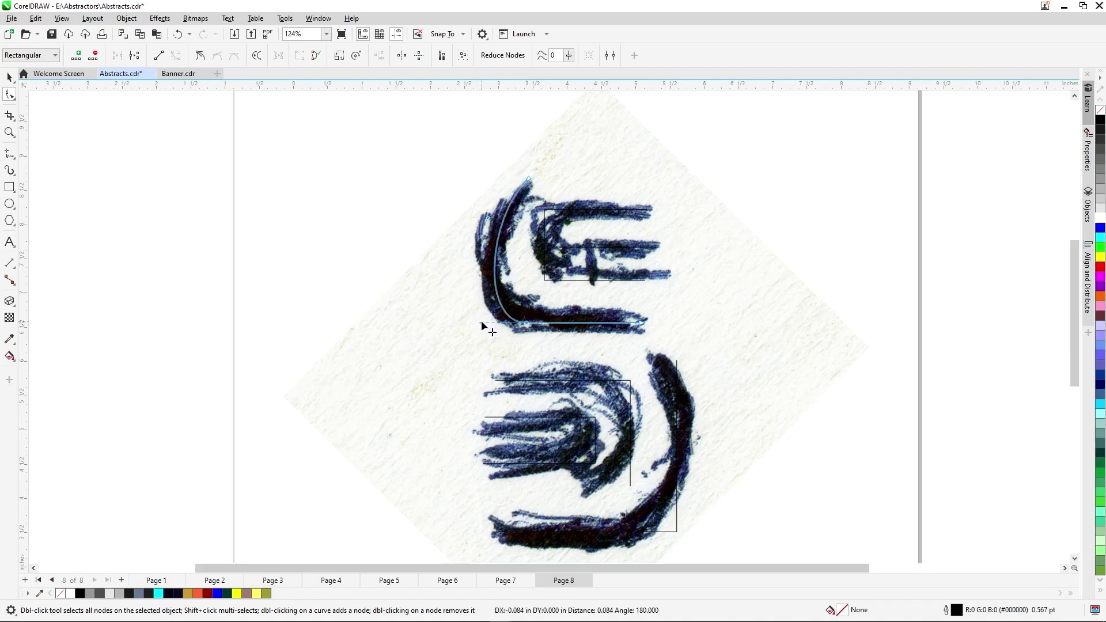
pyautogui.doubleClick(606, 323)
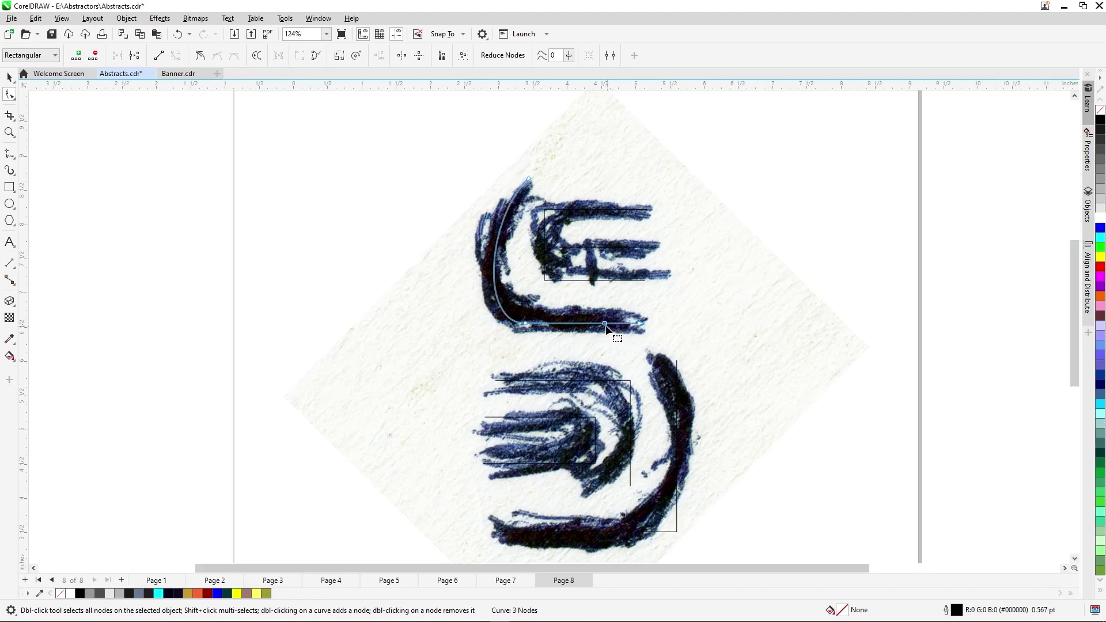
pyautogui.click(641, 324)
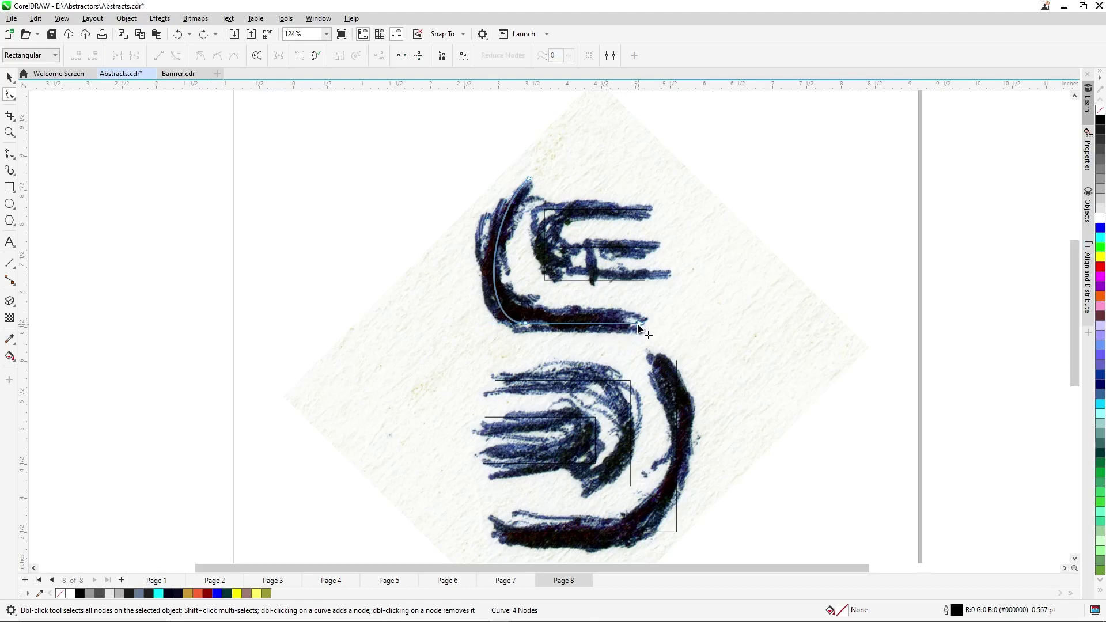
pyautogui.hotkey('ctrl', 'z')
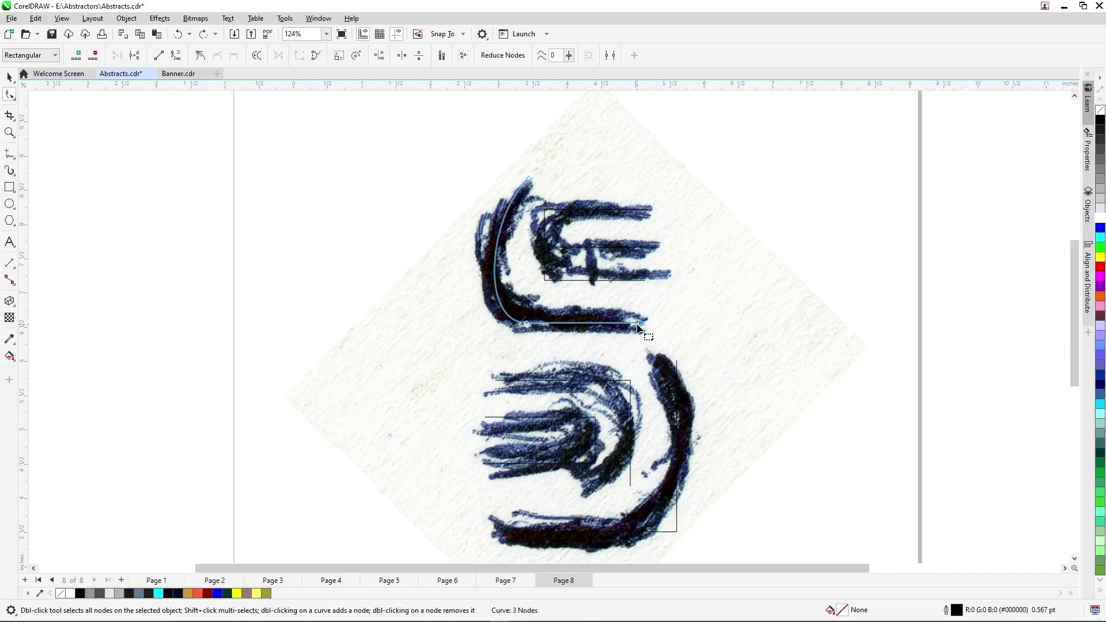
# Add a node to the curve's horizontal segment, slope its free end slightly downward, and shift both nodes back along the stroke
pyautogui.doubleClick(606, 325)
pyautogui.moveTo(641, 327); pyautogui.dragTo(640, 331)
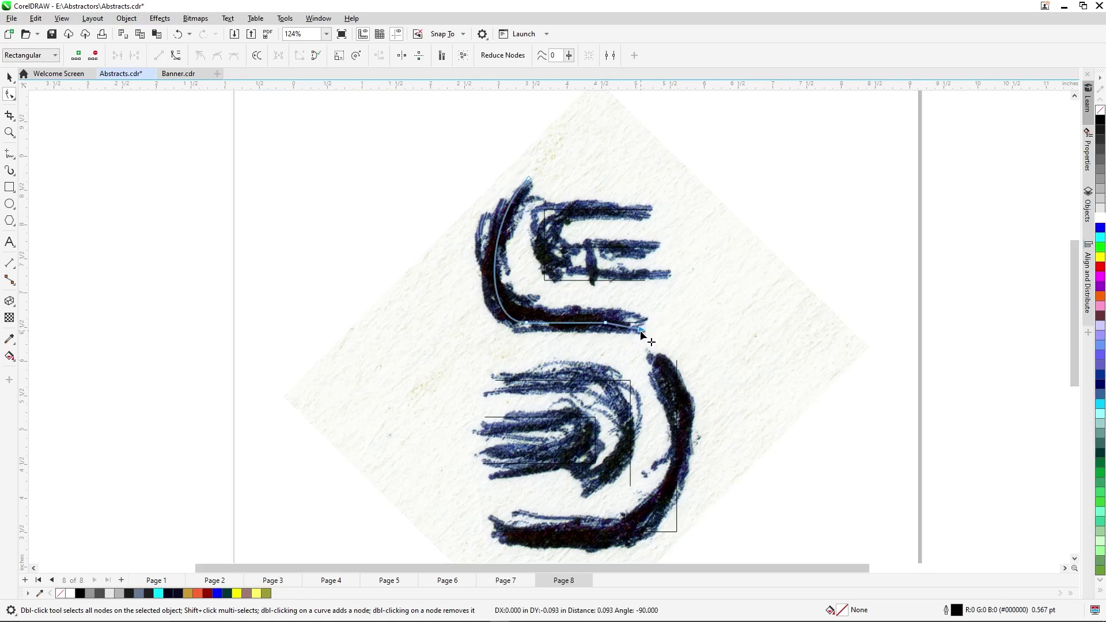
pyautogui.scroll(2, 622, 332)
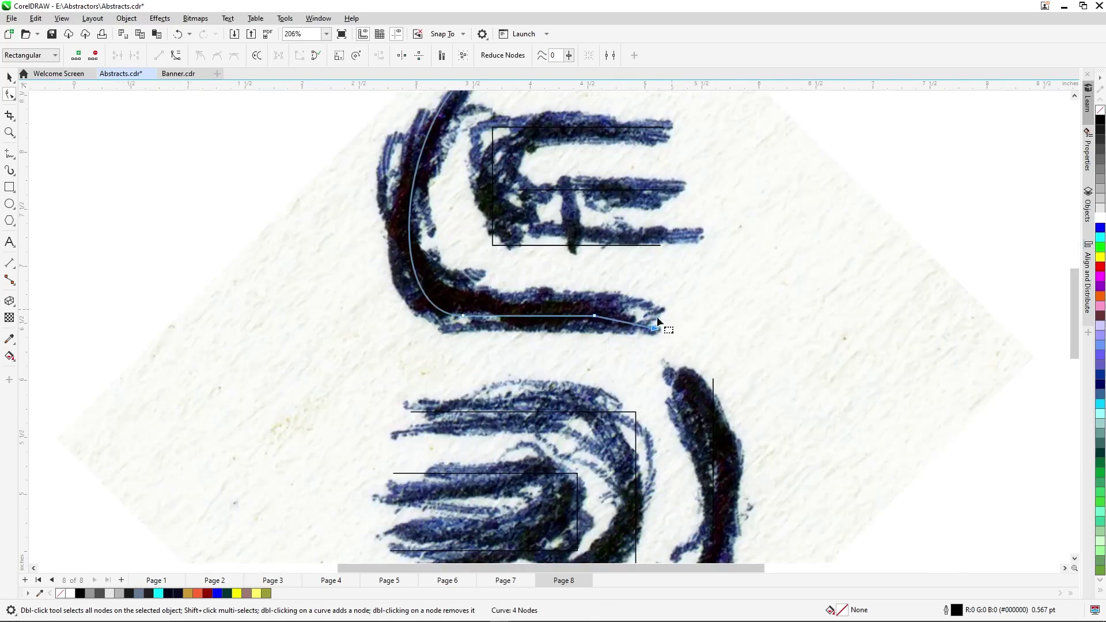
pyautogui.moveTo(595, 316); pyautogui.dragTo(552, 316)
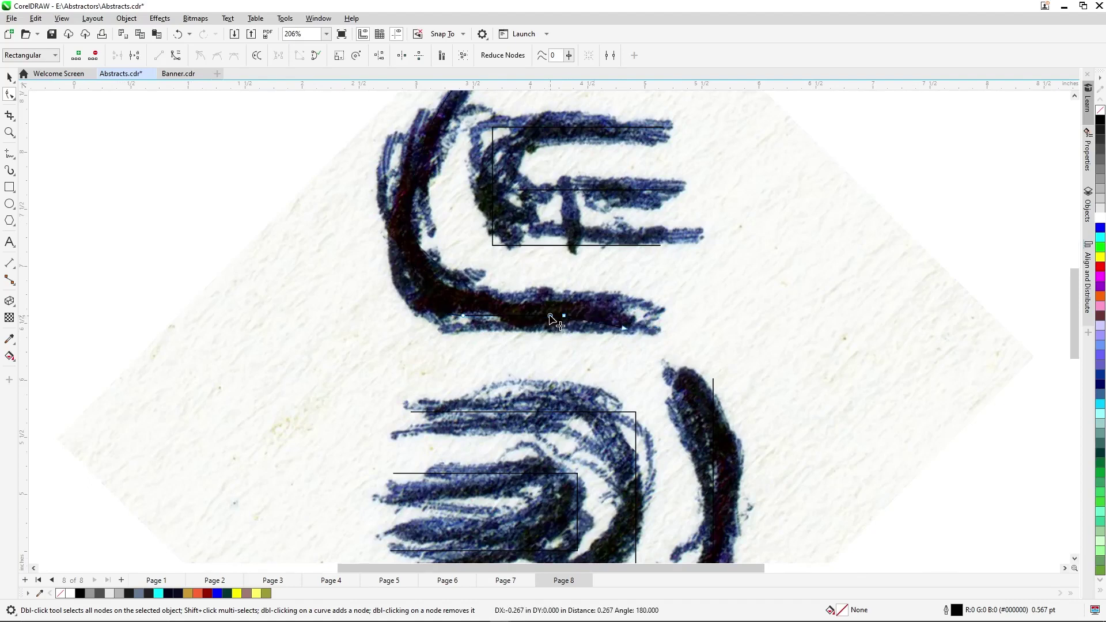
pyautogui.moveTo(639, 328); pyautogui.dragTo(636, 332)
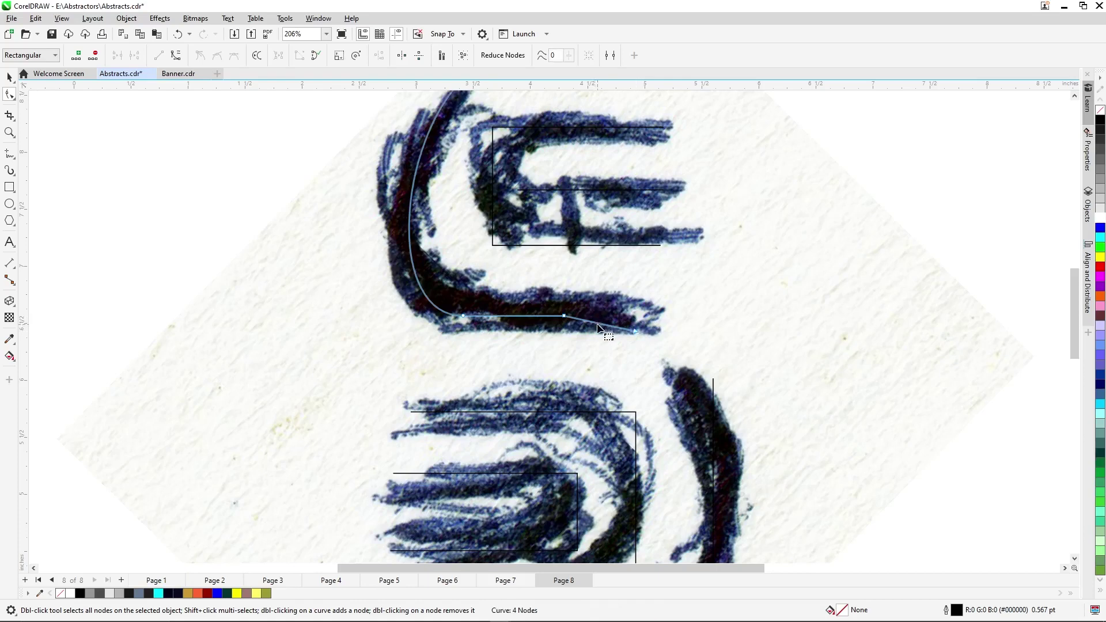
# Convert the sloped end segment of the upper outer line to a curve and smooth its node so the end bends gently downward
pyautogui.rightClick(597, 323)
pyautogui.press('Escape')
pyautogui.rightClick(598, 324)
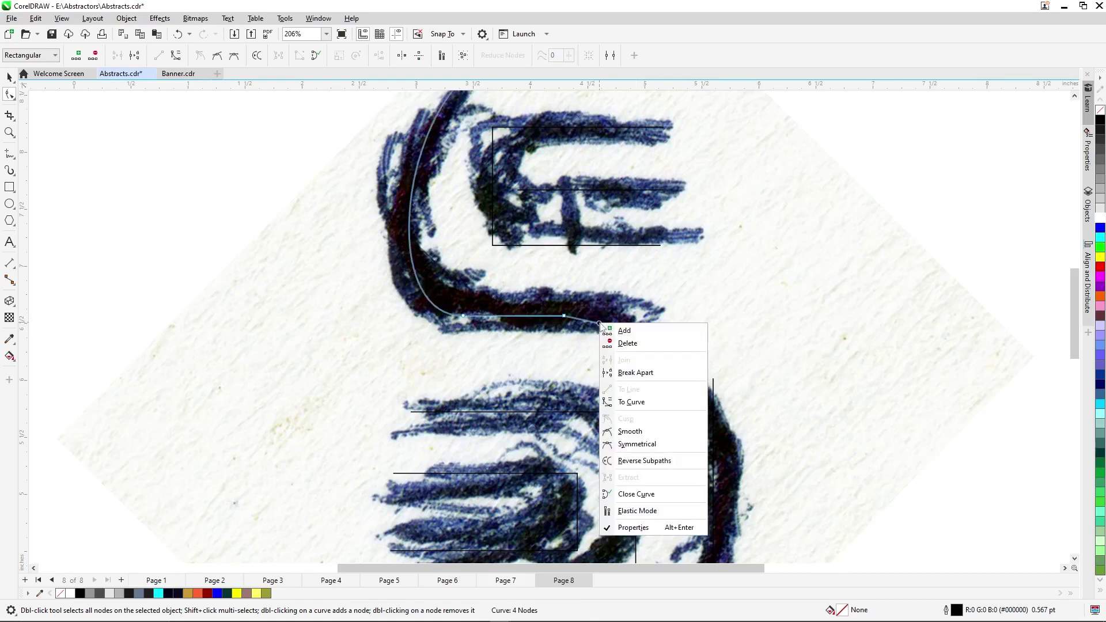
pyautogui.press('Return')
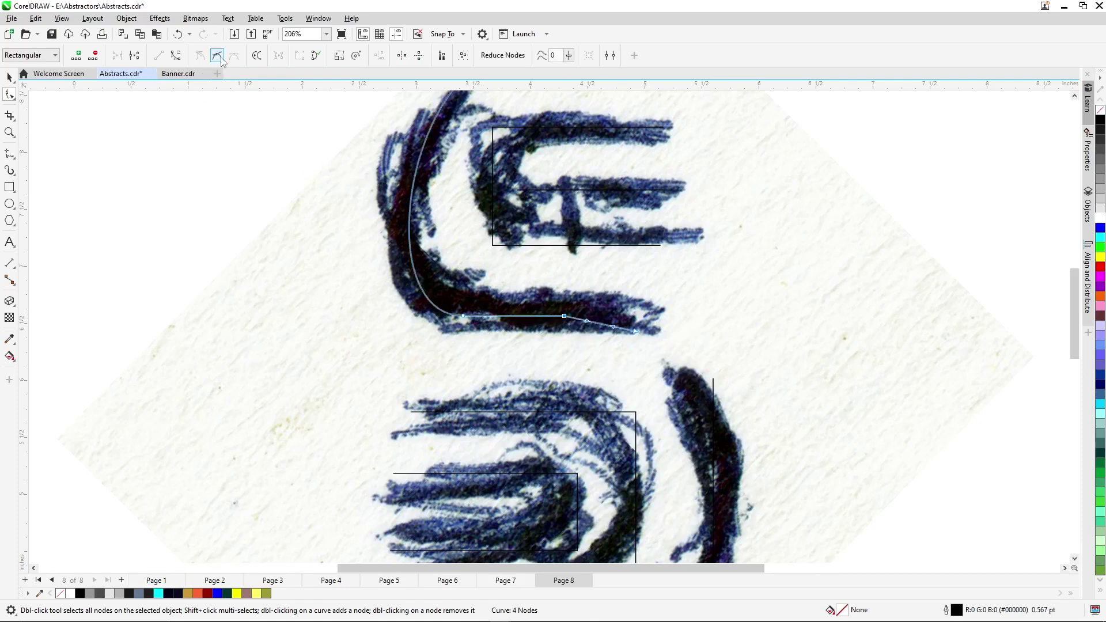
pyautogui.click(613, 324)
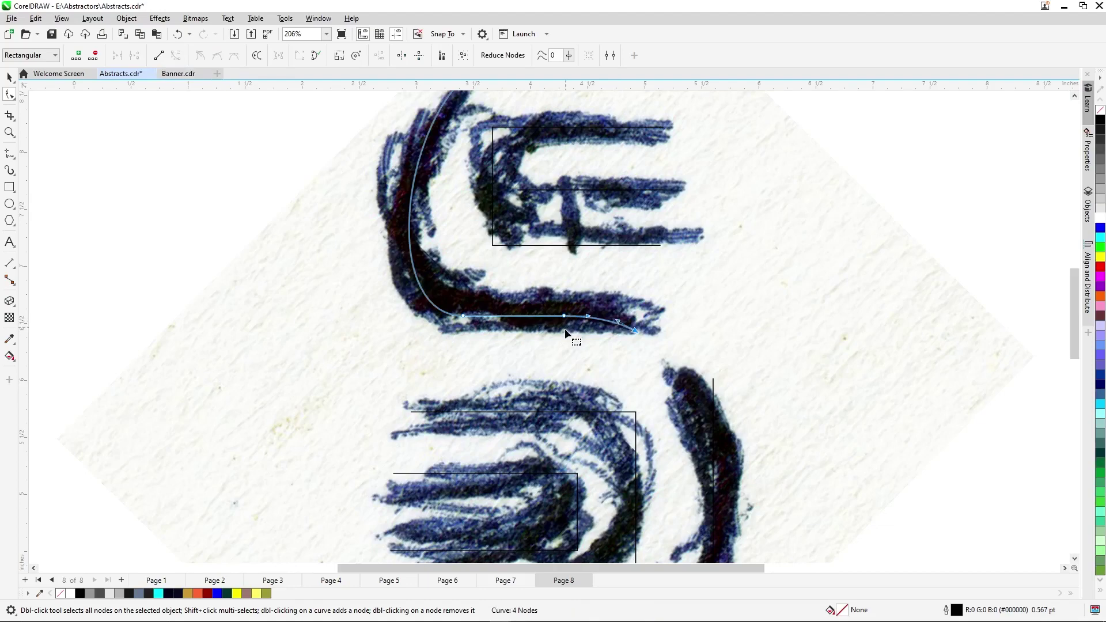
pyautogui.scroll(2, 601, 325)
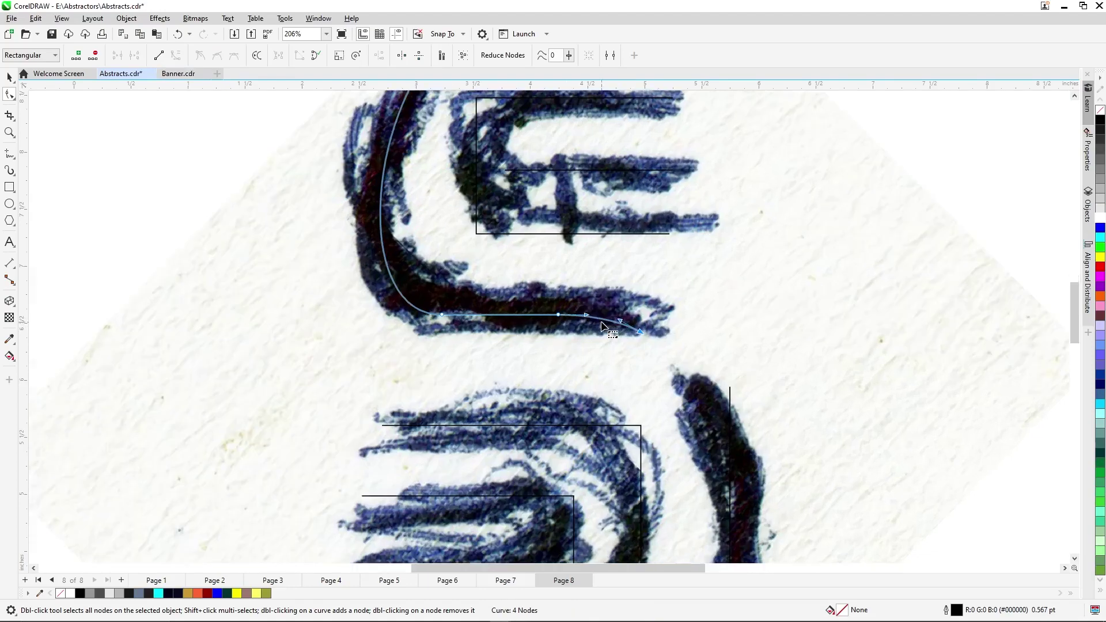
pyautogui.scroll(-2, 601, 325)
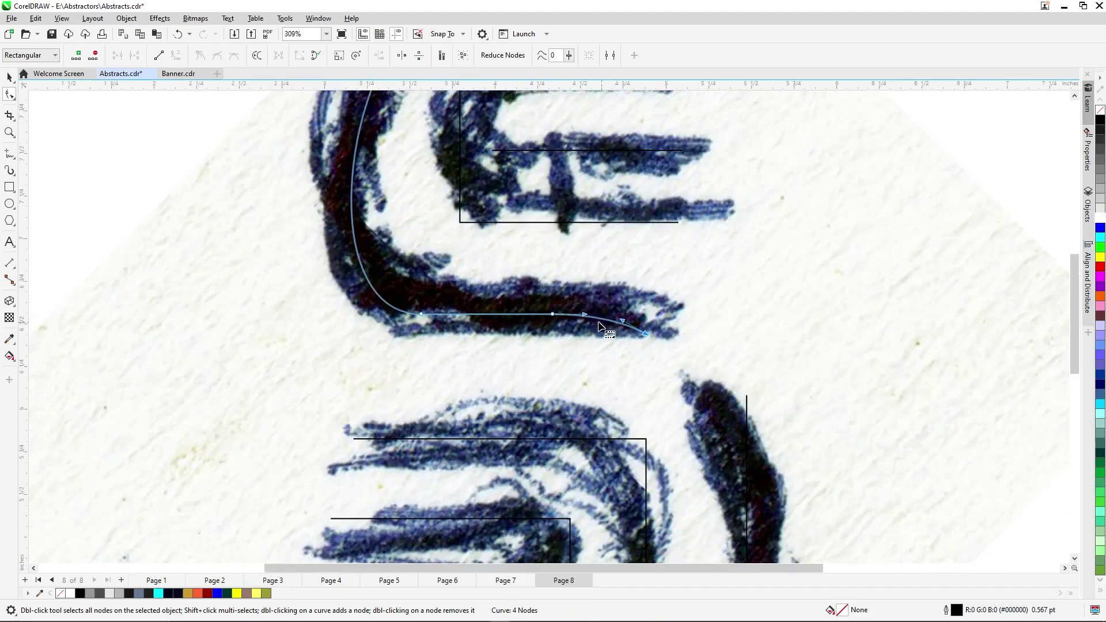
pyautogui.press('space')
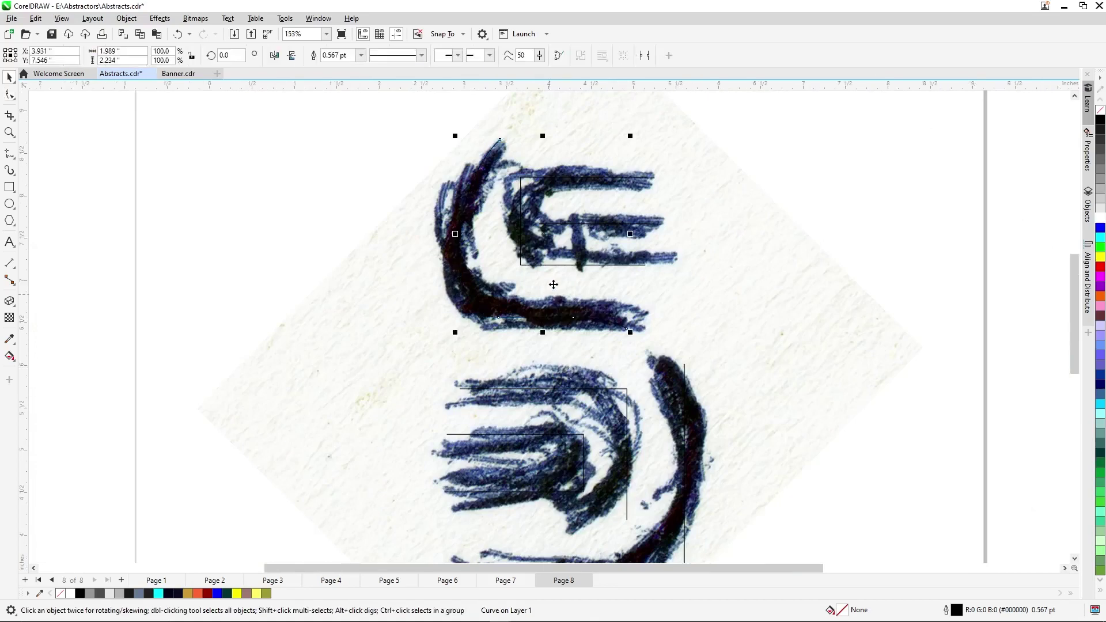
# Convert the upright segment of the three-sided line over the upper inner stroke to a curve and bow it outward by 0.16 inches
pyautogui.doubleClick(537, 180)
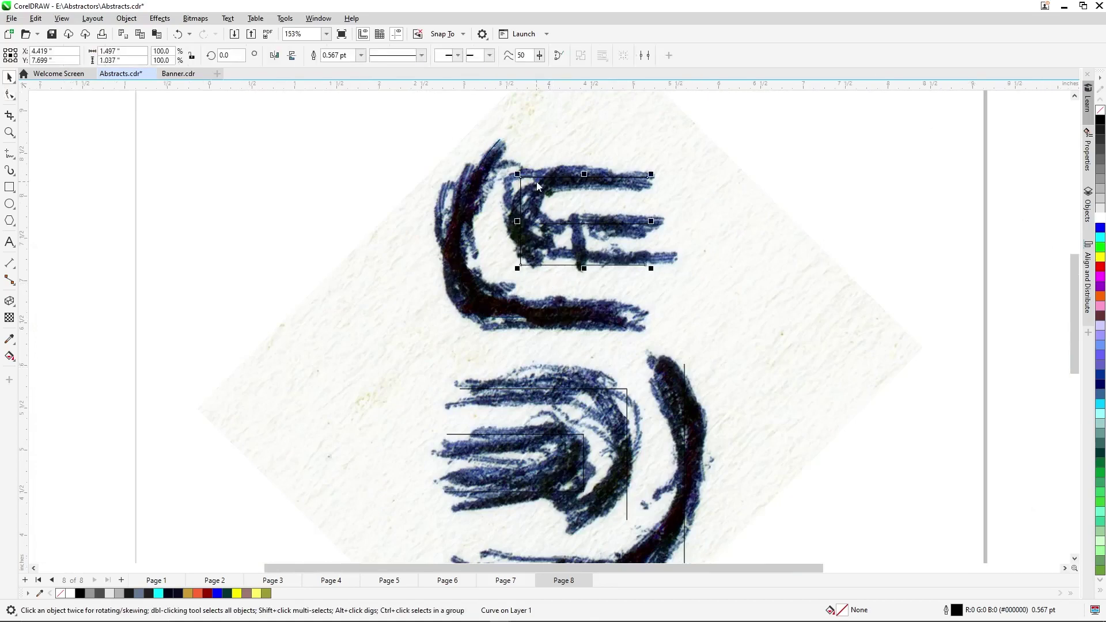
pyautogui.rightClick(521, 228)
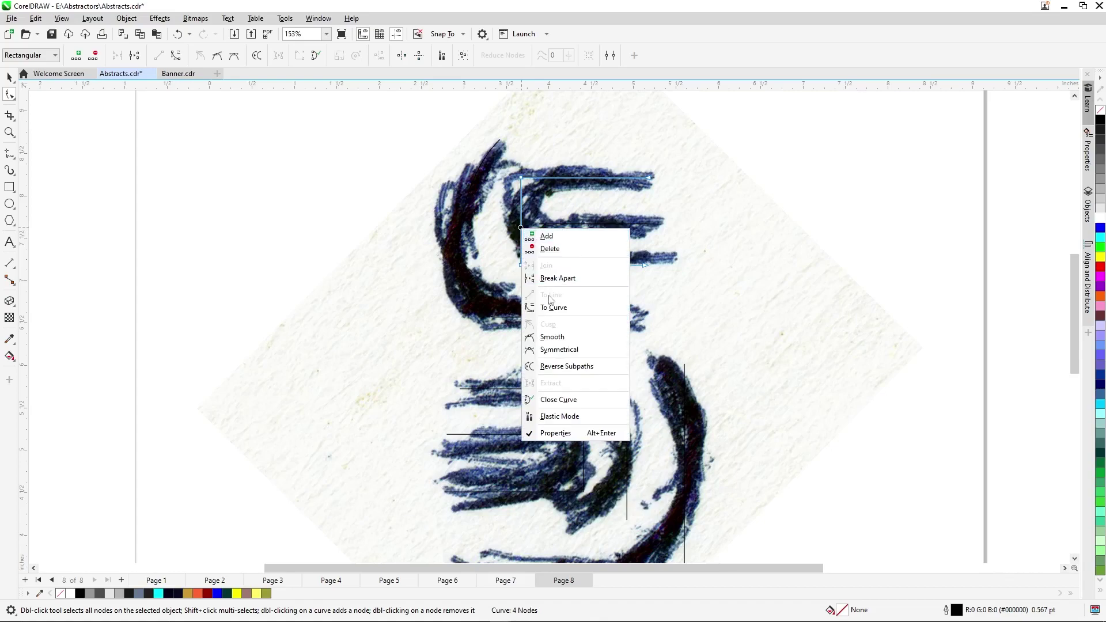
pyautogui.click(551, 308)
pyautogui.scroll(2, 524, 231)
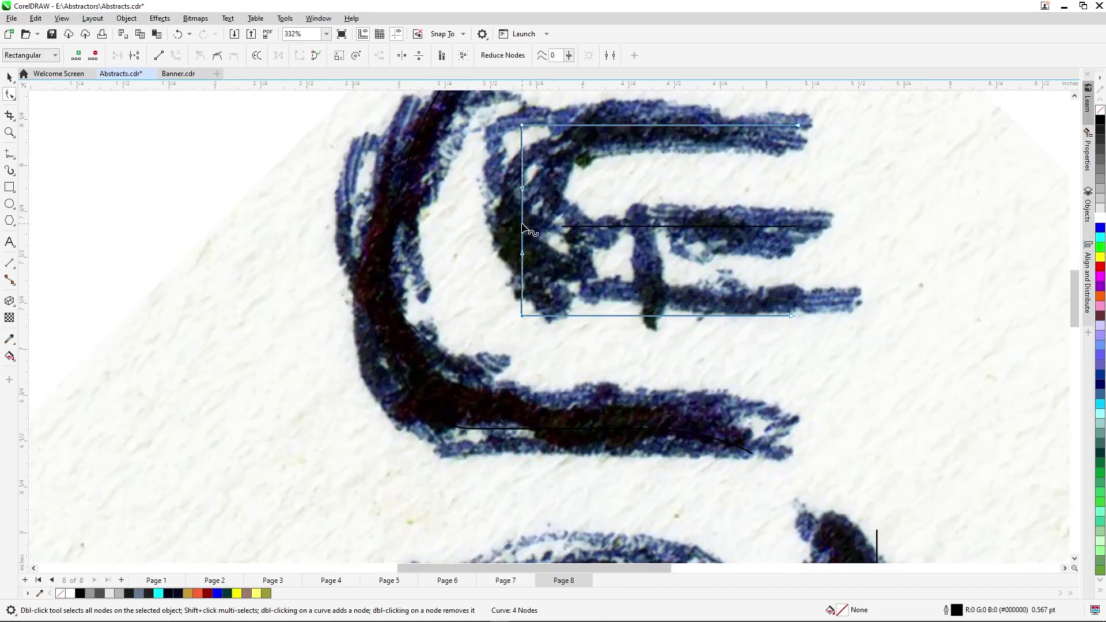
pyautogui.moveTo(523, 228); pyautogui.dragTo(492, 228)
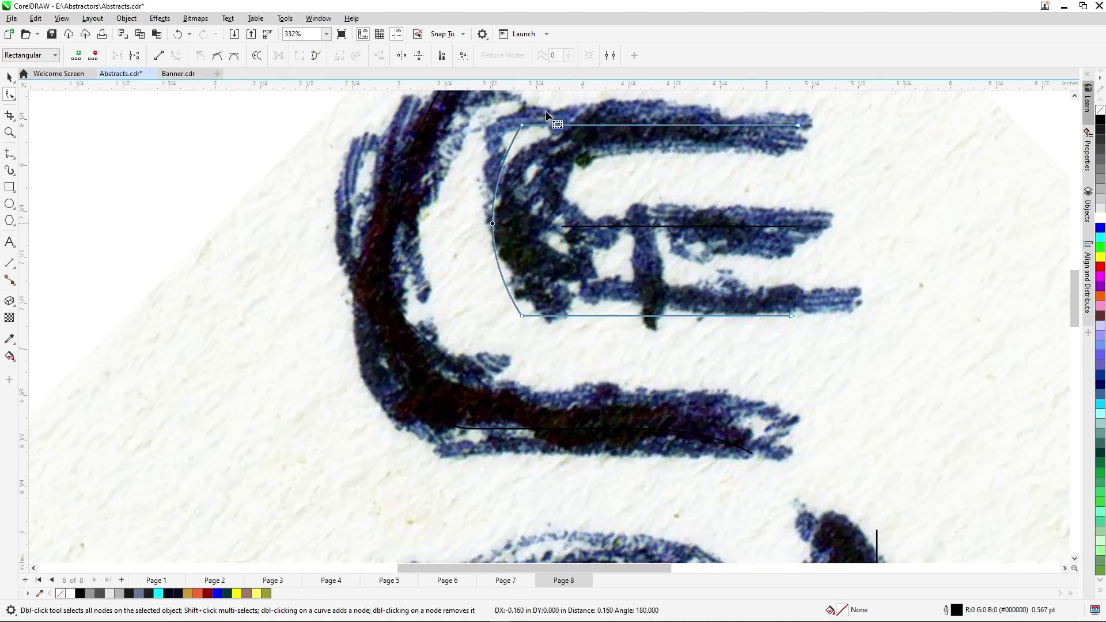
# Make both corner nodes of the upper inner line smooth, shift them inward along the horizontals, and adjust the bend to follow the stroke
pyautogui.click(218, 56)
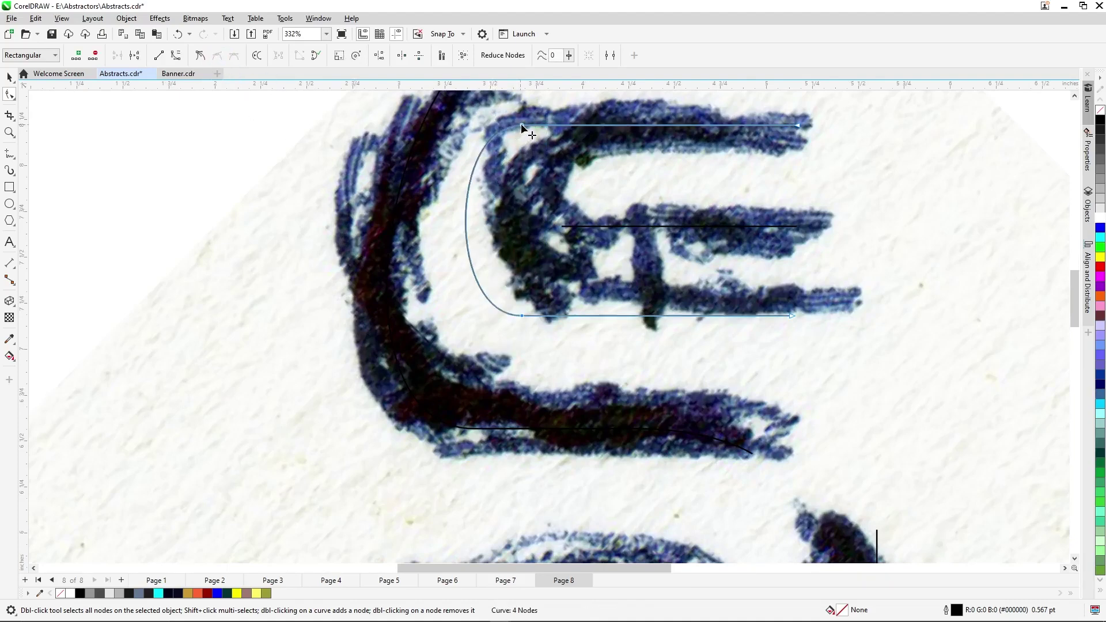
pyautogui.moveTo(524, 124); pyautogui.dragTo(569, 125)
pyautogui.click(564, 127)
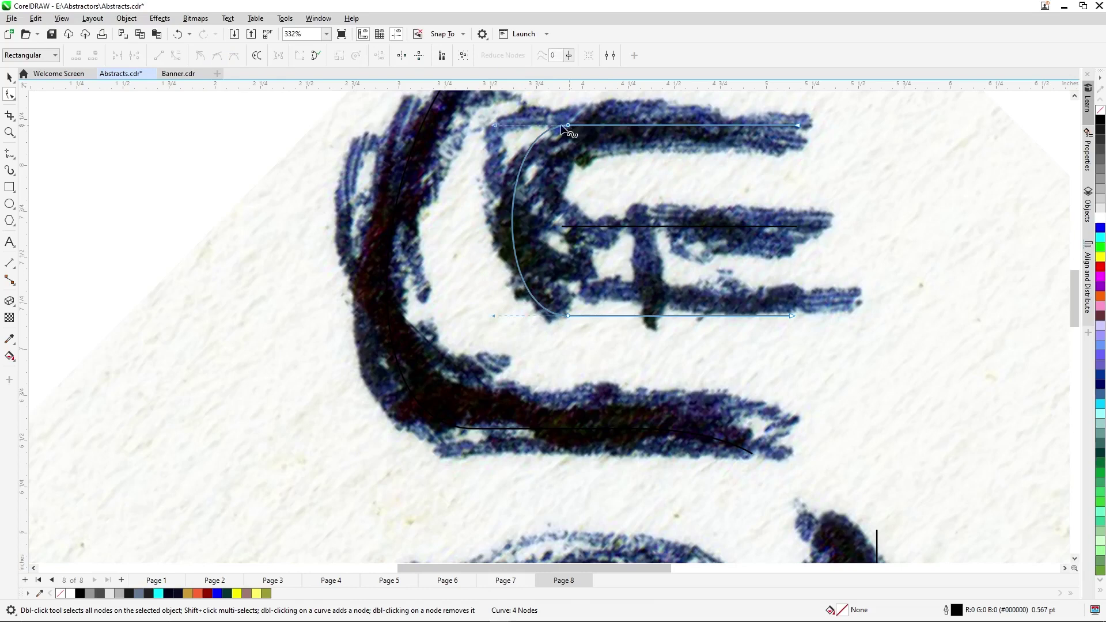
pyautogui.moveTo(493, 126); pyautogui.dragTo(455, 125)
pyautogui.moveTo(493, 315); pyautogui.dragTo(452, 323)
pyautogui.moveTo(535, 329); pyautogui.dragTo(594, 125)
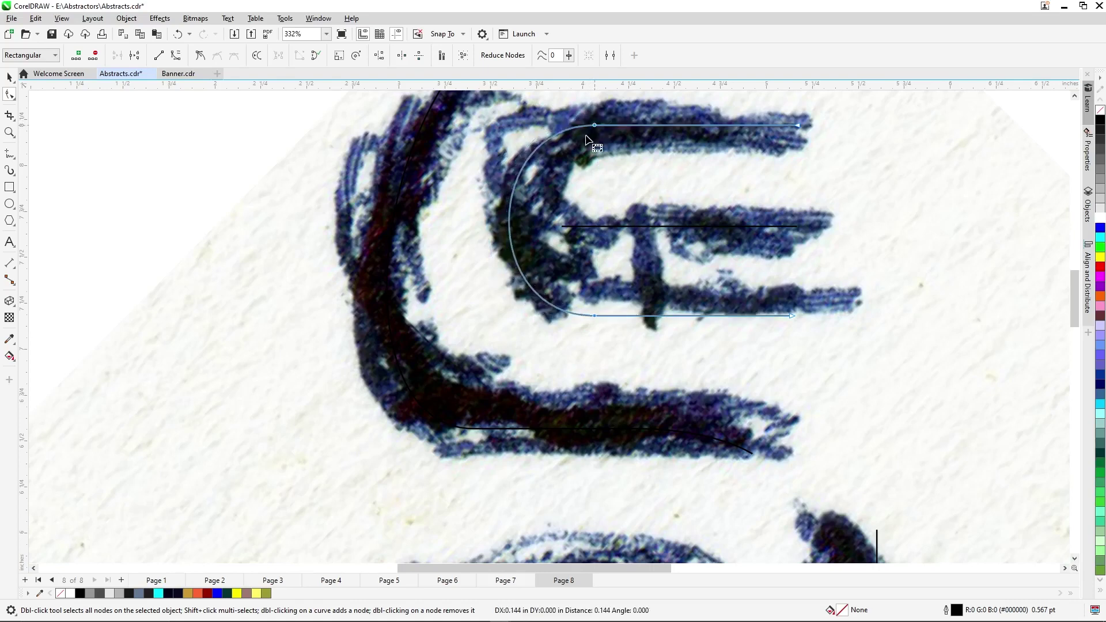
# Open the L-shaped line over the lower outer stroke for node editing and move its upper end onto the stroke's tip
pyautogui.click(618, 226)
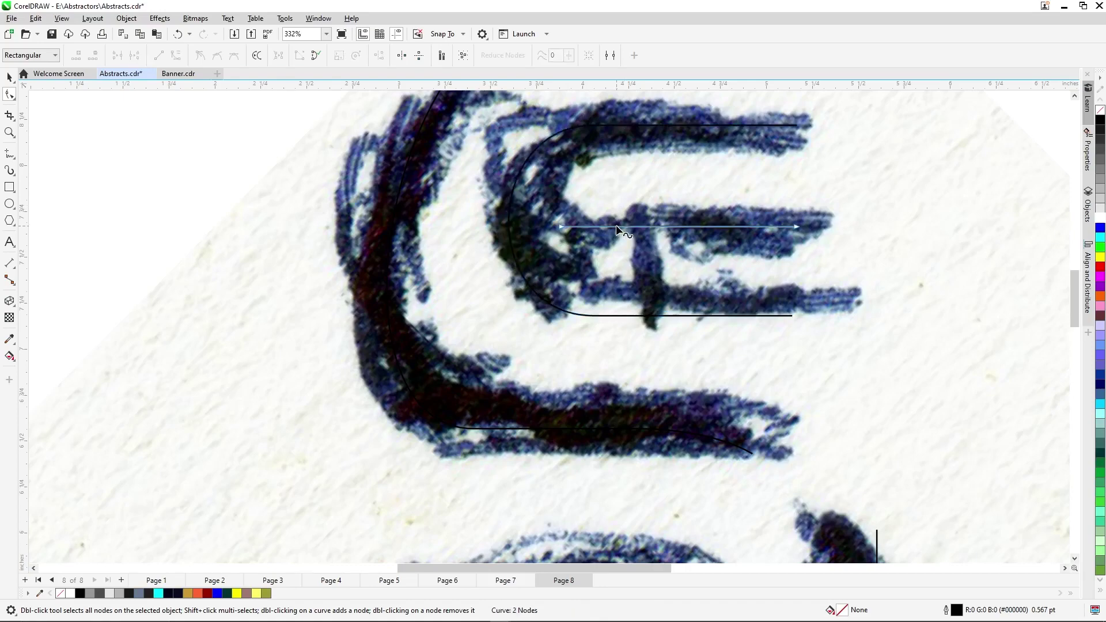
pyautogui.press('space')
pyautogui.scroll(-2, 617, 194)
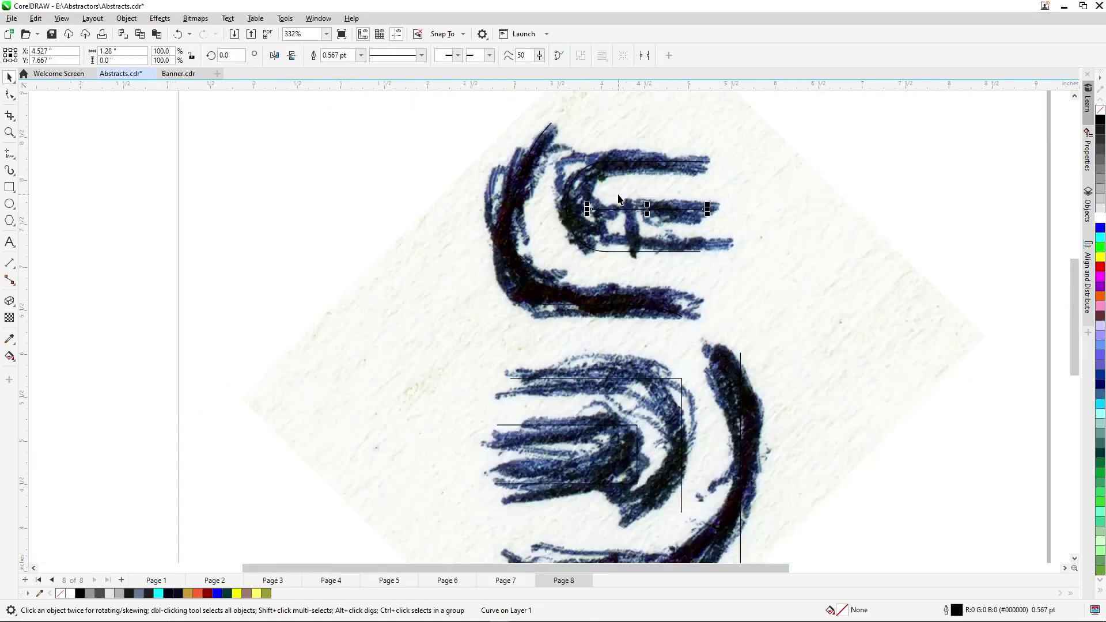
pyautogui.scroll(-2, 619, 198)
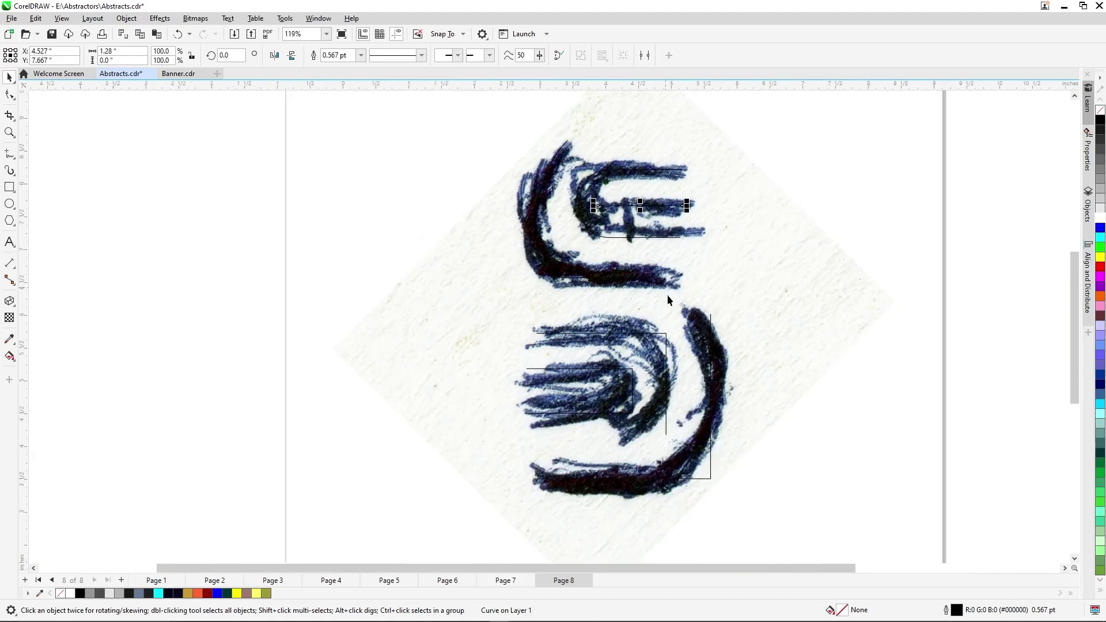
pyautogui.scroll(3, 709, 489)
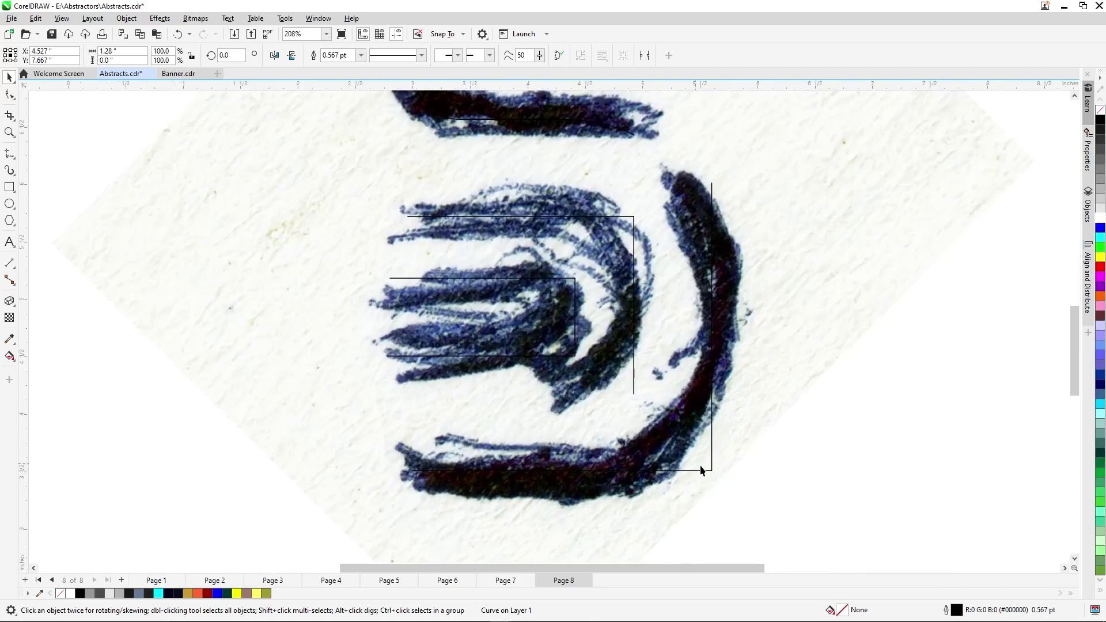
pyautogui.press('F10')
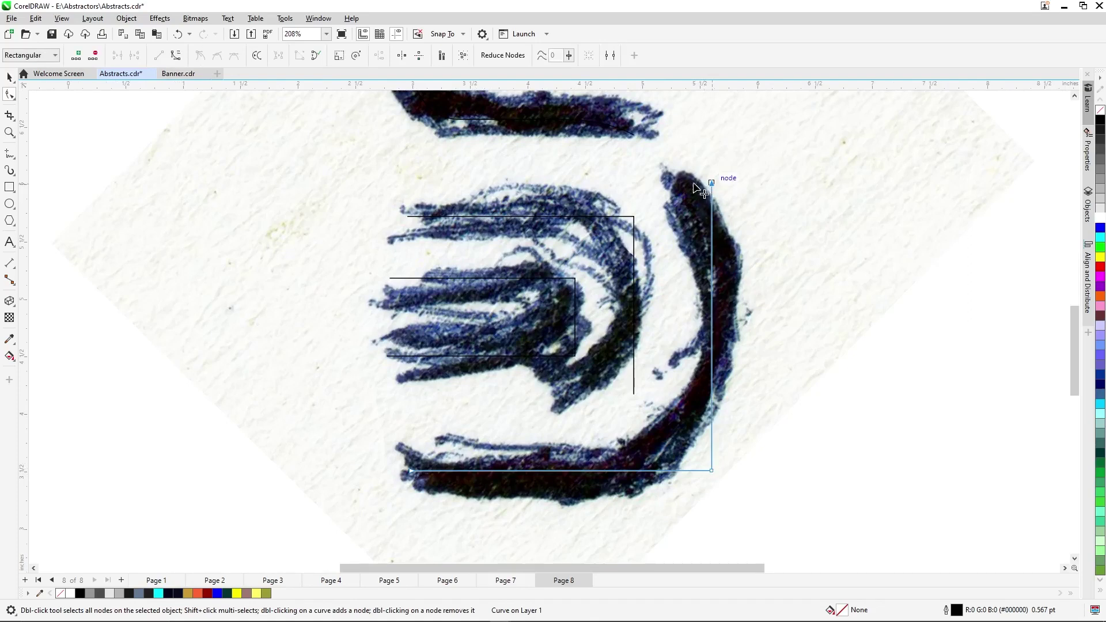
pyautogui.moveTo(712, 184); pyautogui.dragTo(667, 199)
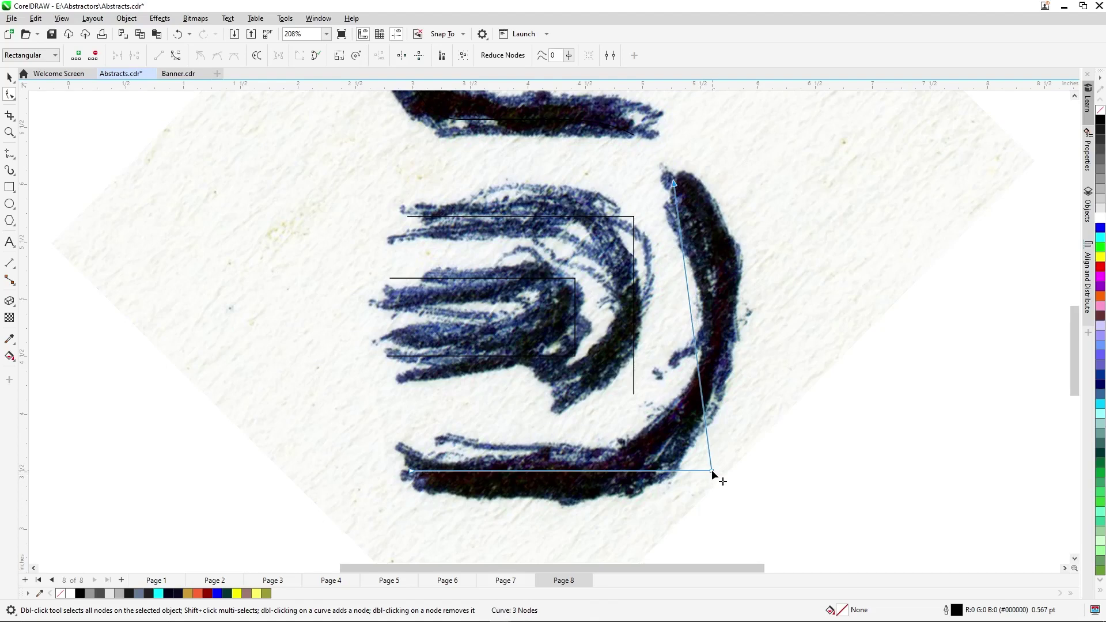
# Convert the lower outer line's upright segment to a curve and bow it outward along the stroke
pyautogui.rightClick(707, 431)
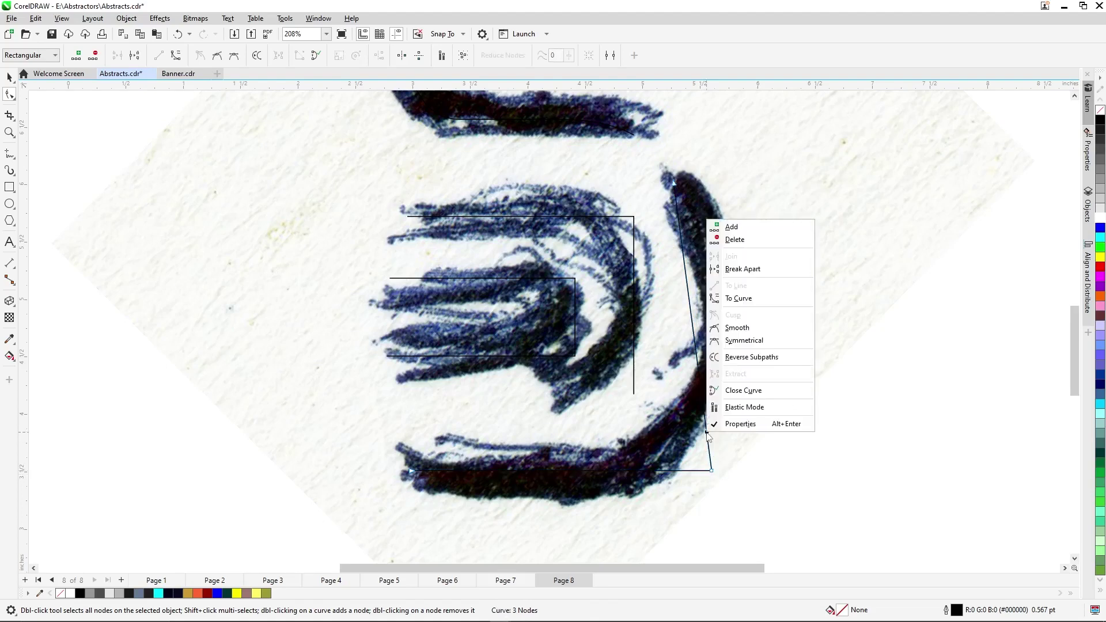
pyautogui.click(742, 300)
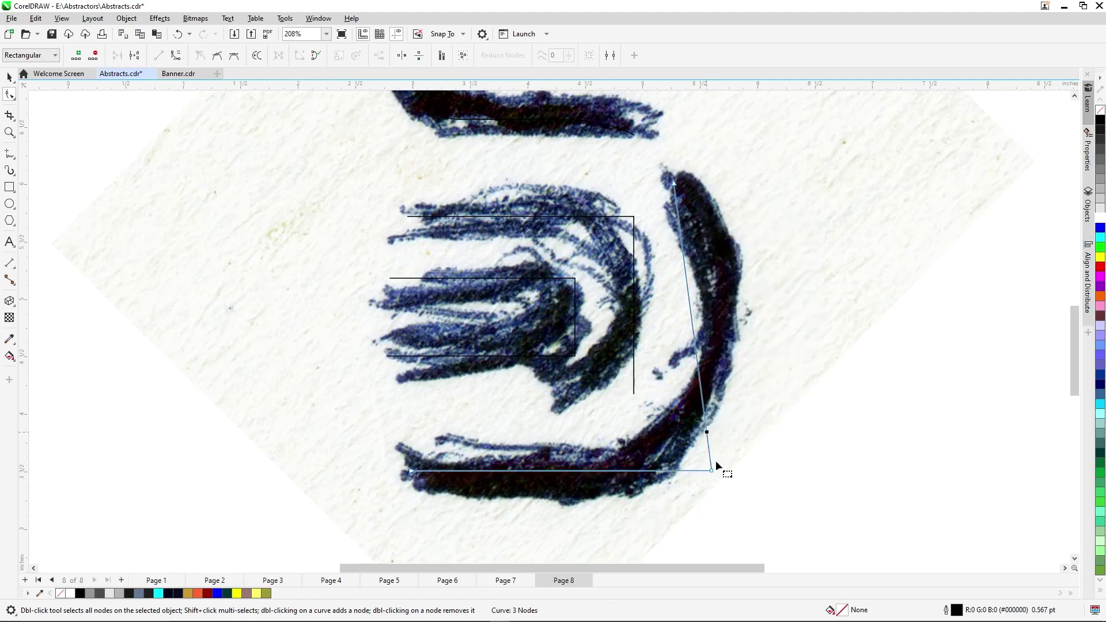
pyautogui.click(690, 304)
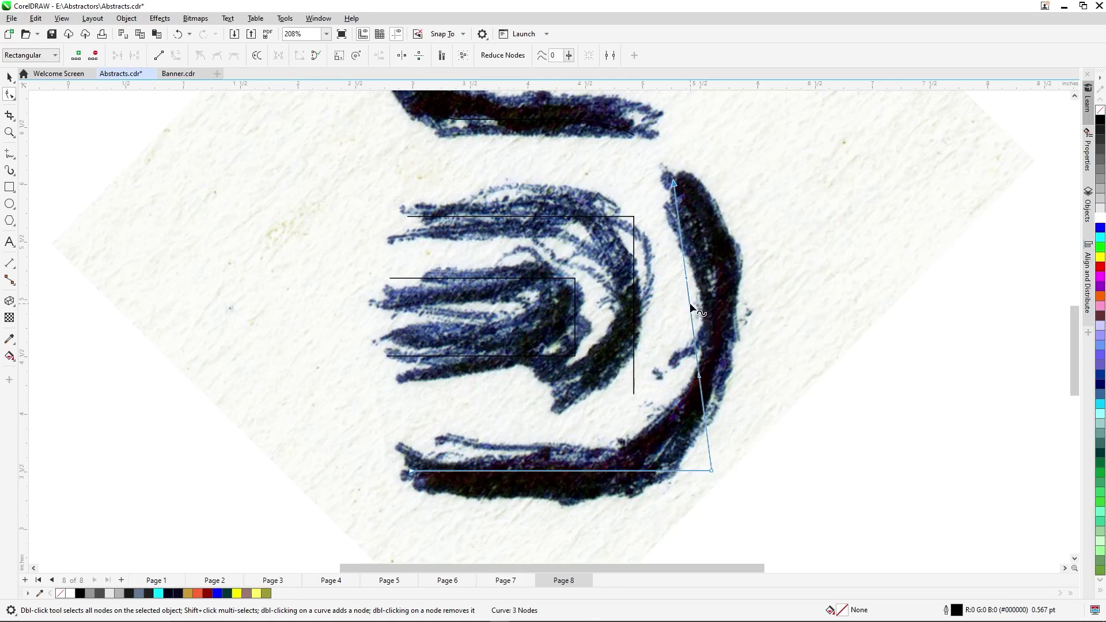
pyautogui.moveTo(690, 302); pyautogui.dragTo(715, 300)
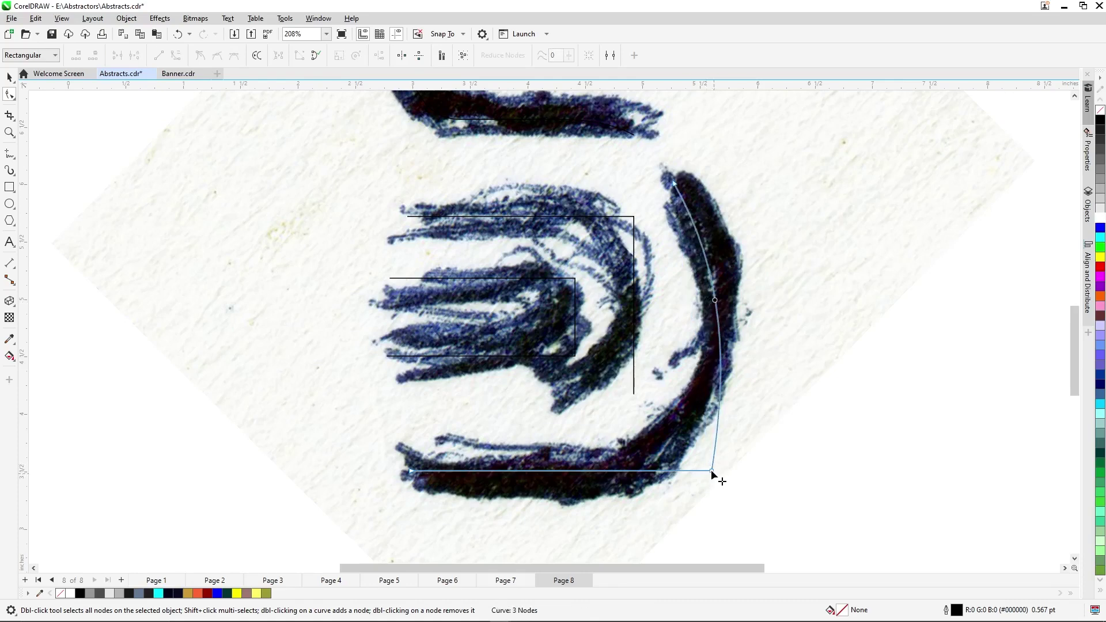
# Shift the lower outer line's corner node inward, make it smooth, and adjust the curve handles so the bend follows the stroke
pyautogui.moveTo(712, 471); pyautogui.dragTo(619, 470)
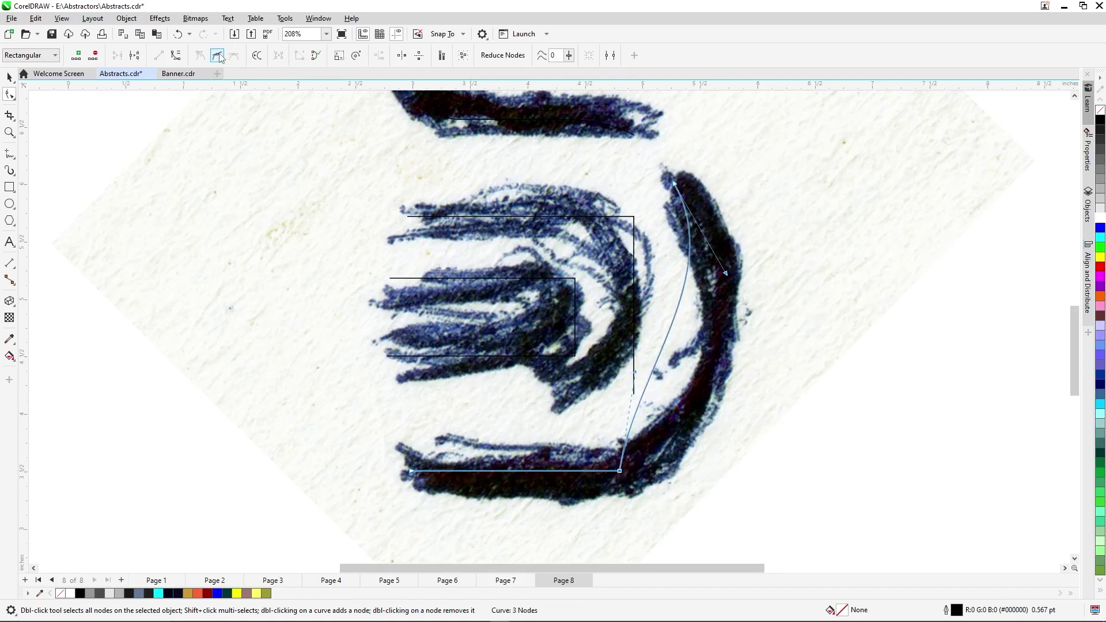
pyautogui.press('s')
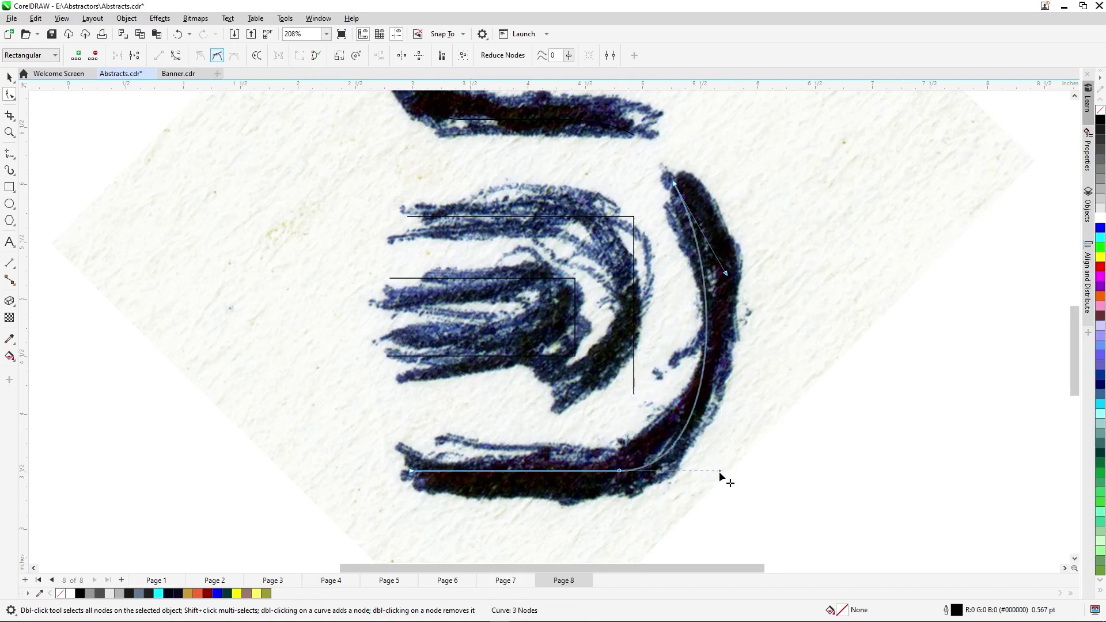
pyautogui.moveTo(720, 471); pyautogui.dragTo(730, 471)
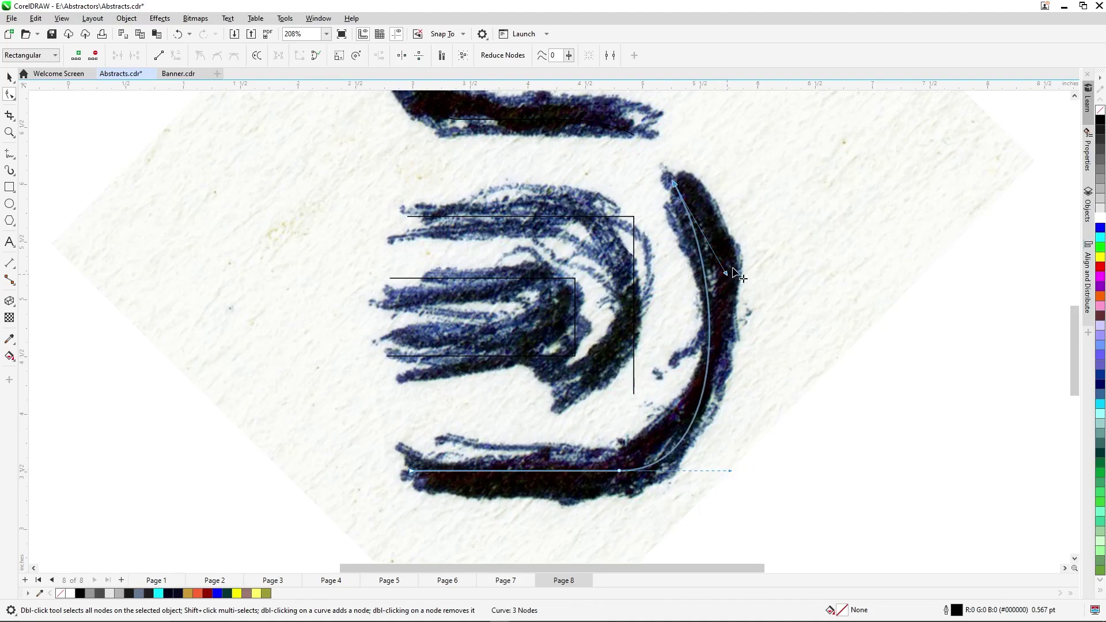
pyautogui.moveTo(721, 269); pyautogui.dragTo(750, 253)
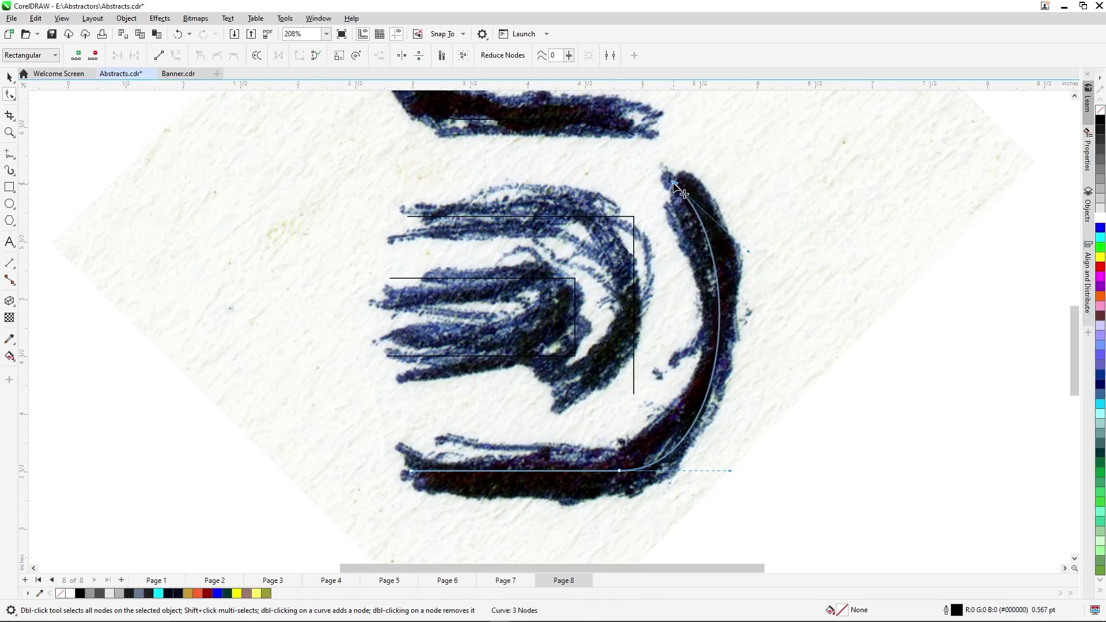
# Nudge the upper end node of the lower outer curve slightly upward toward the stroke's tip
pyautogui.moveTo(673, 183); pyautogui.dragTo(674, 185)
pyautogui.hotkey('ctrl', 'Up')
pyautogui.hotkey('ctrl', 'Up')
pyautogui.hotkey('ctrl', 'Up')
pyautogui.hotkey('ctrl', 'Up')
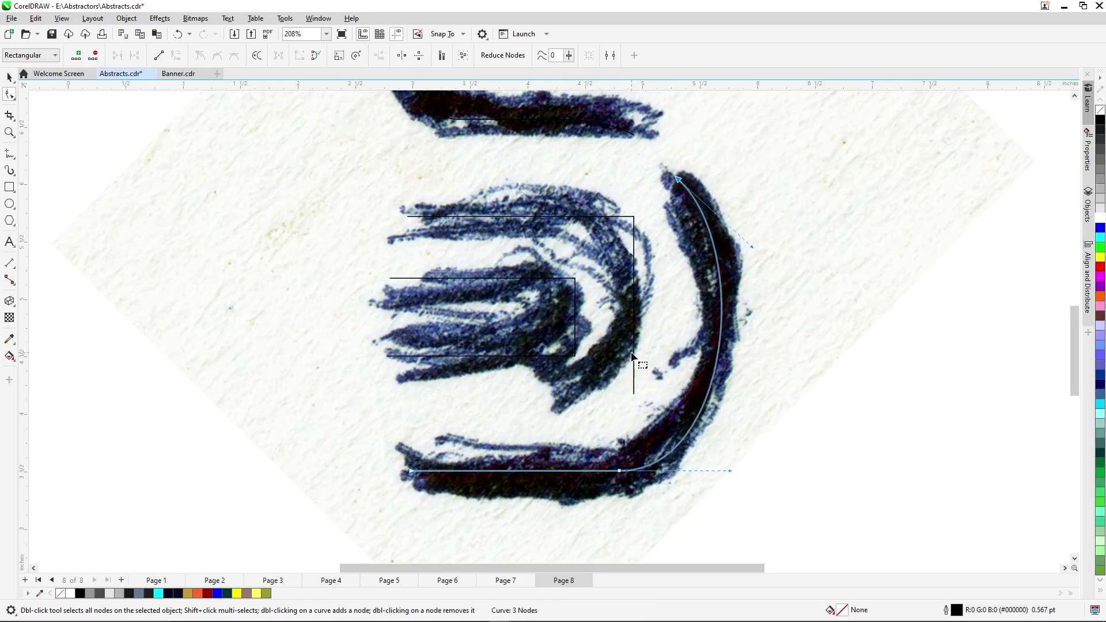
# Add a node near the free end of the lower outer line's horizontal segment and reshape the end section into a curve rising to the stroke's tip
pyautogui.doubleClick(465, 472)
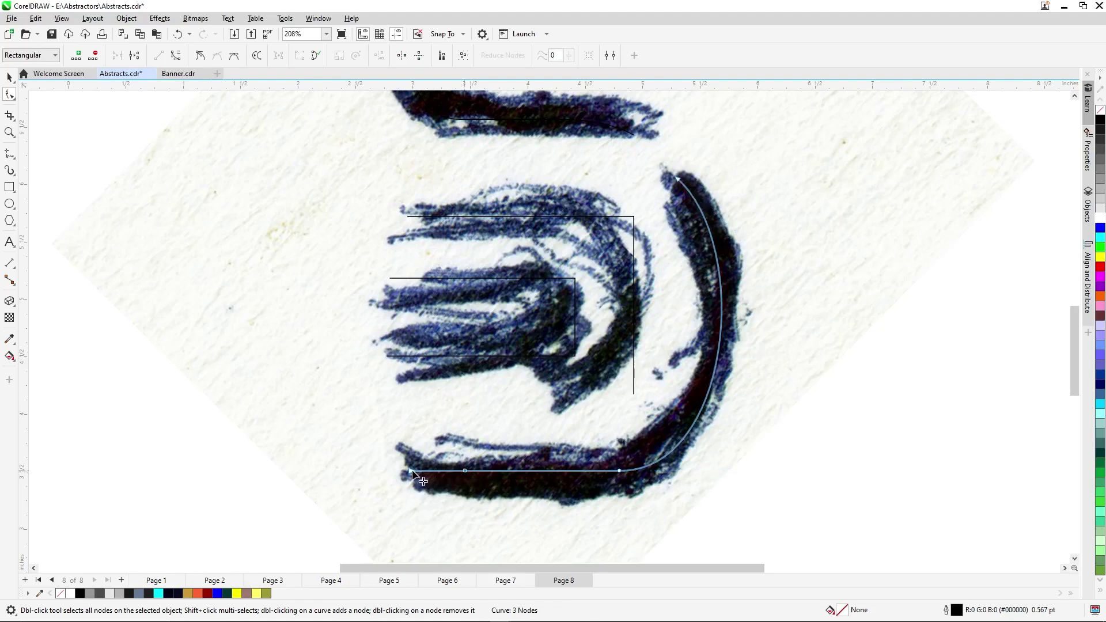
pyautogui.moveTo(410, 471); pyautogui.dragTo(396, 449)
pyautogui.rightClick(432, 459)
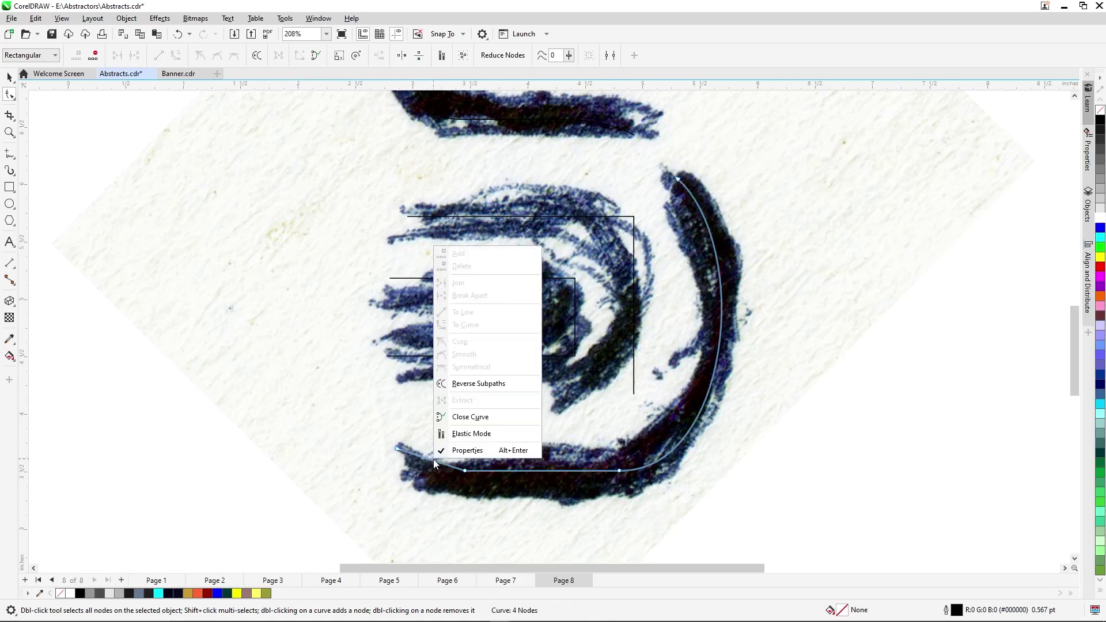
pyautogui.press('Escape')
pyautogui.rightClick(432, 463)
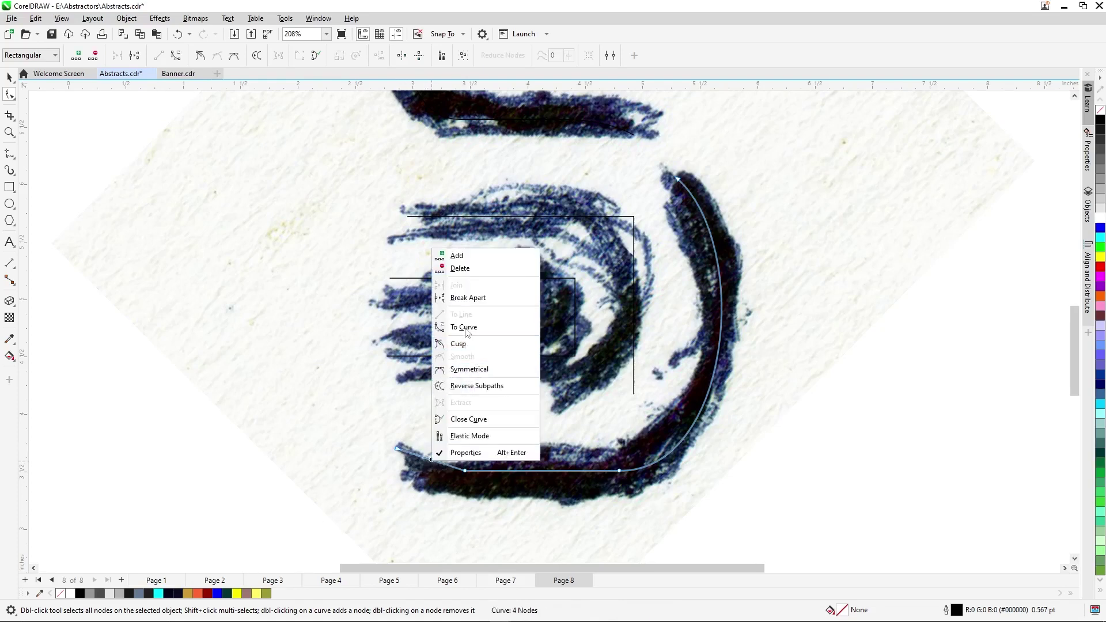
pyautogui.press('Return')
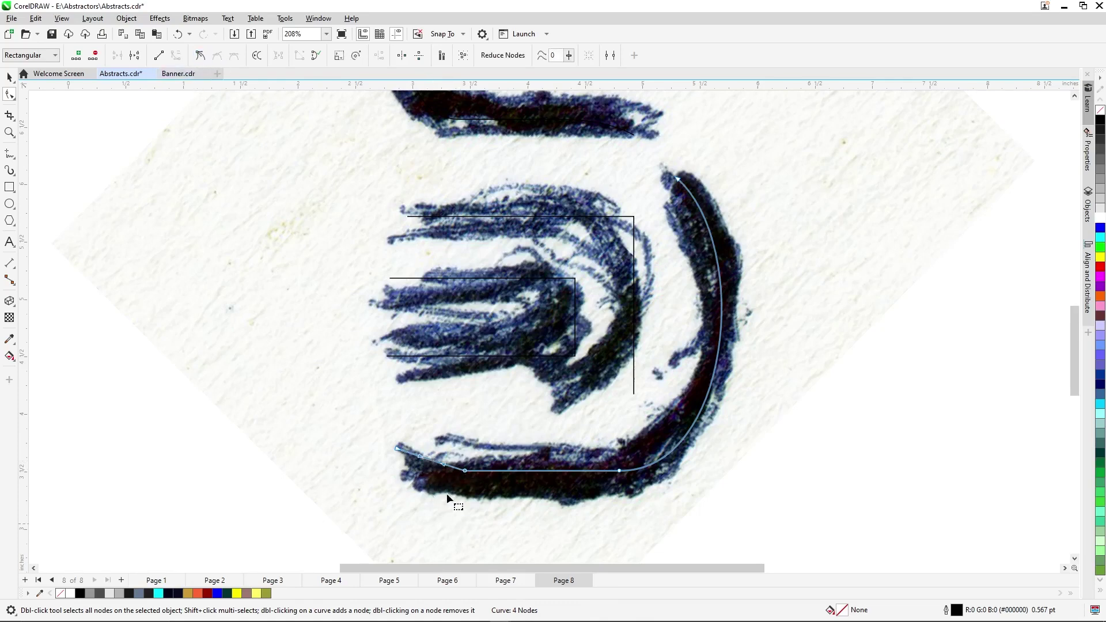
pyautogui.moveTo(443, 464)
pyautogui.mouseDown()
pyautogui.moveTo(406, 461)
pyautogui.moveTo(436, 468)
pyautogui.moveTo(435, 481)
pyautogui.mouseUp()
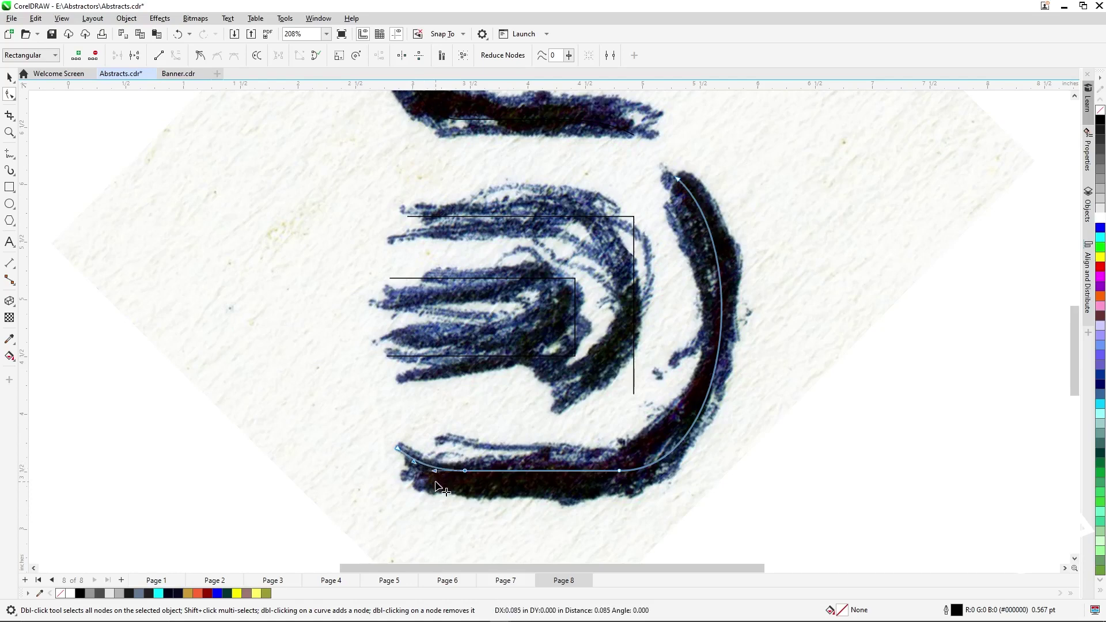
pyautogui.press('space')
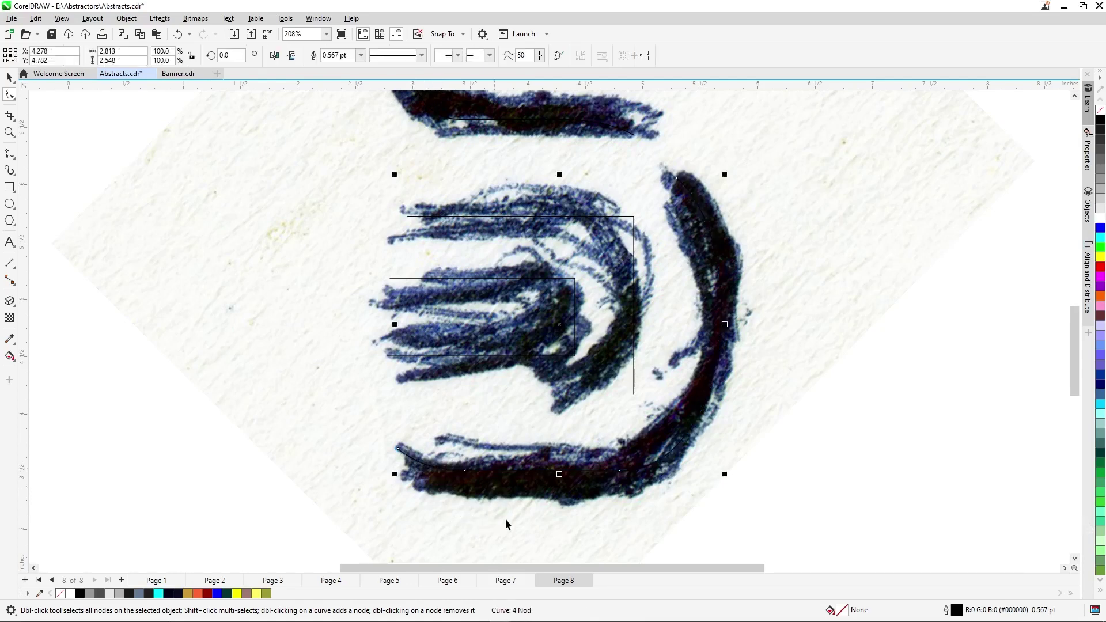
# Open the L-shaped line over the lower group's middle arched stroke for node editing
pyautogui.press('space')
pyautogui.click(634, 330)
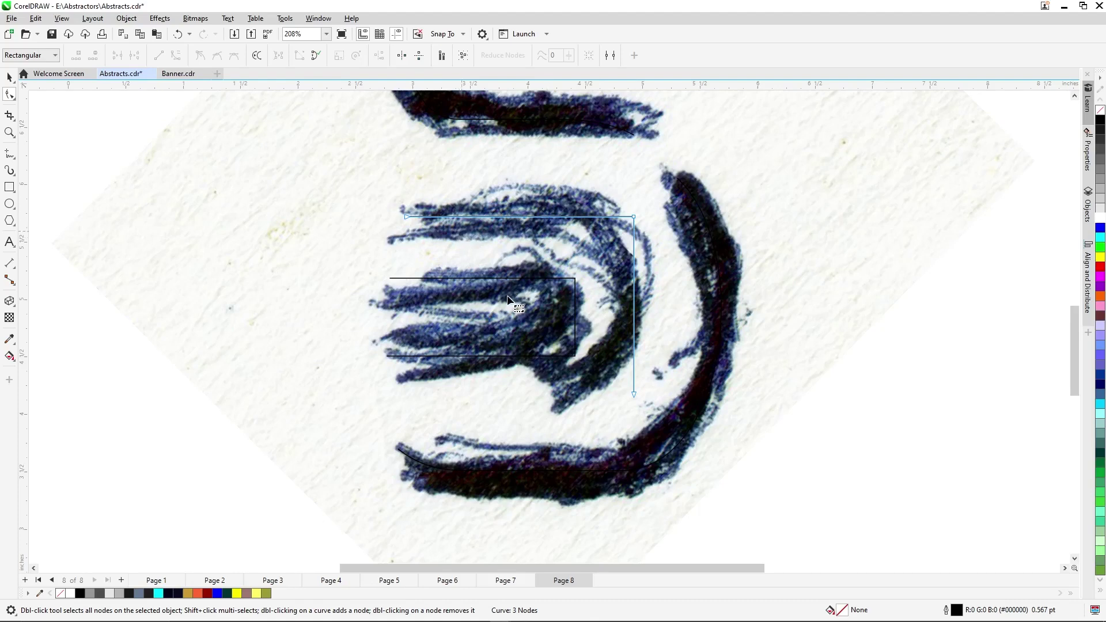
# Round the lower group's inner U-shaped line by making its corner segment a smooth curve, moving both corner nodes inward and adjusting the handles
pyautogui.click(529, 295)
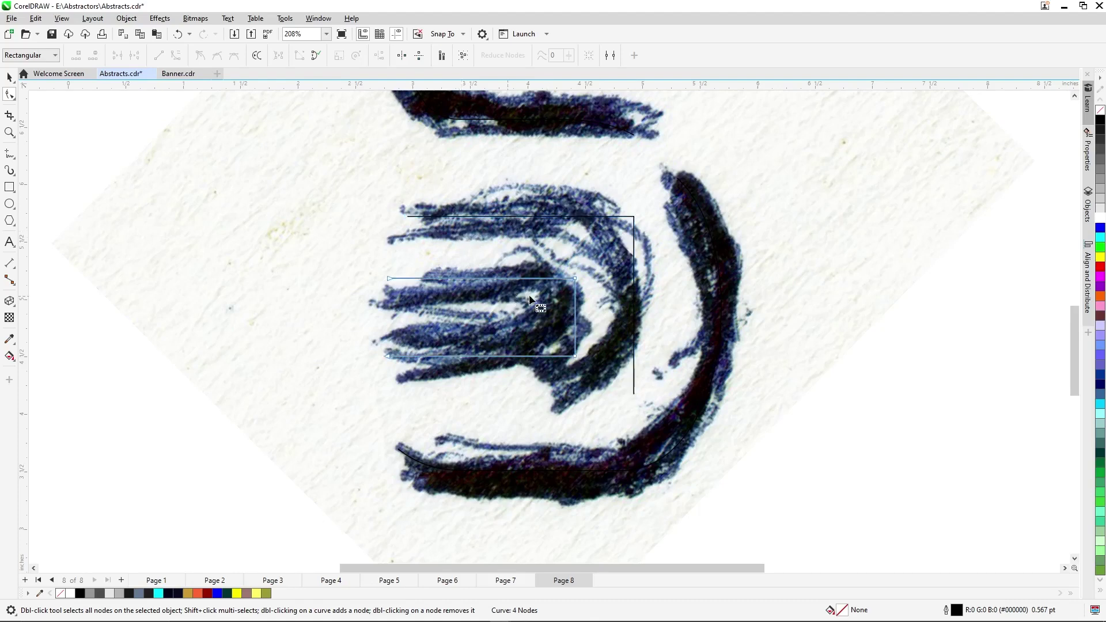
pyautogui.rightClick(575, 316)
pyautogui.click(631, 397)
pyautogui.click(576, 380)
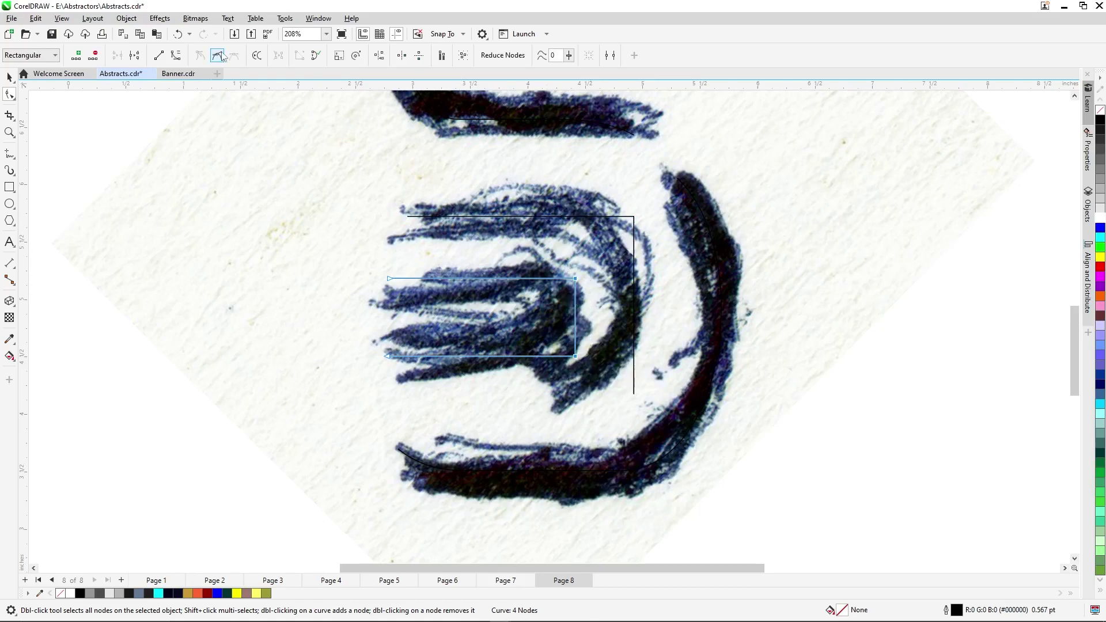
pyautogui.moveTo(576, 288); pyautogui.dragTo(542, 279)
pyautogui.click(558, 281)
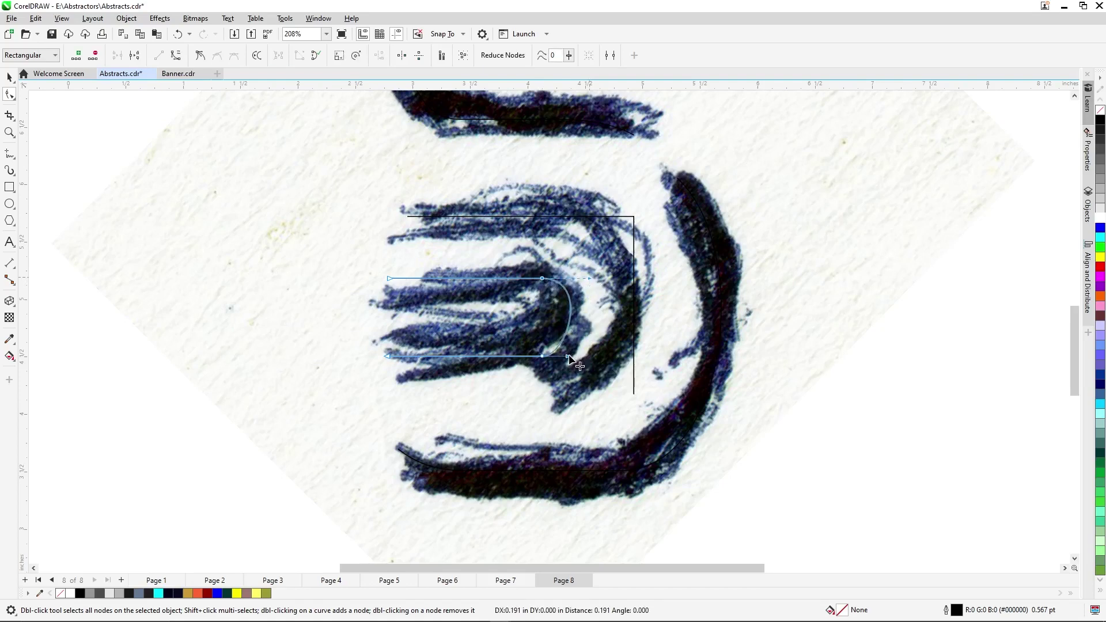
pyautogui.moveTo(569, 357); pyautogui.dragTo(594, 360)
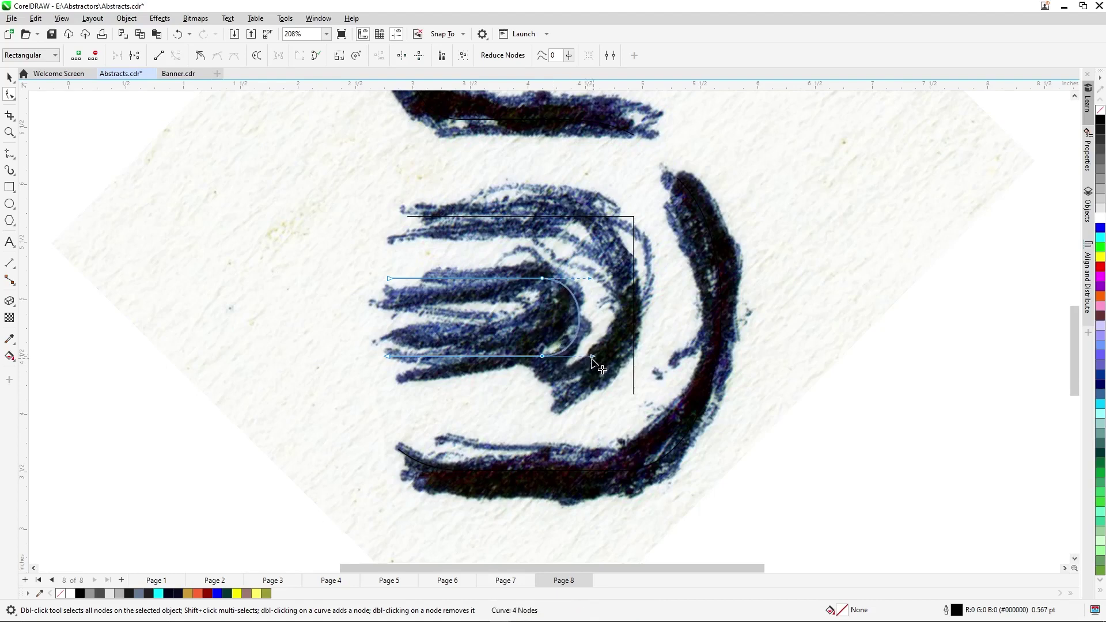
pyautogui.moveTo(566, 372); pyautogui.dragTo(524, 282)
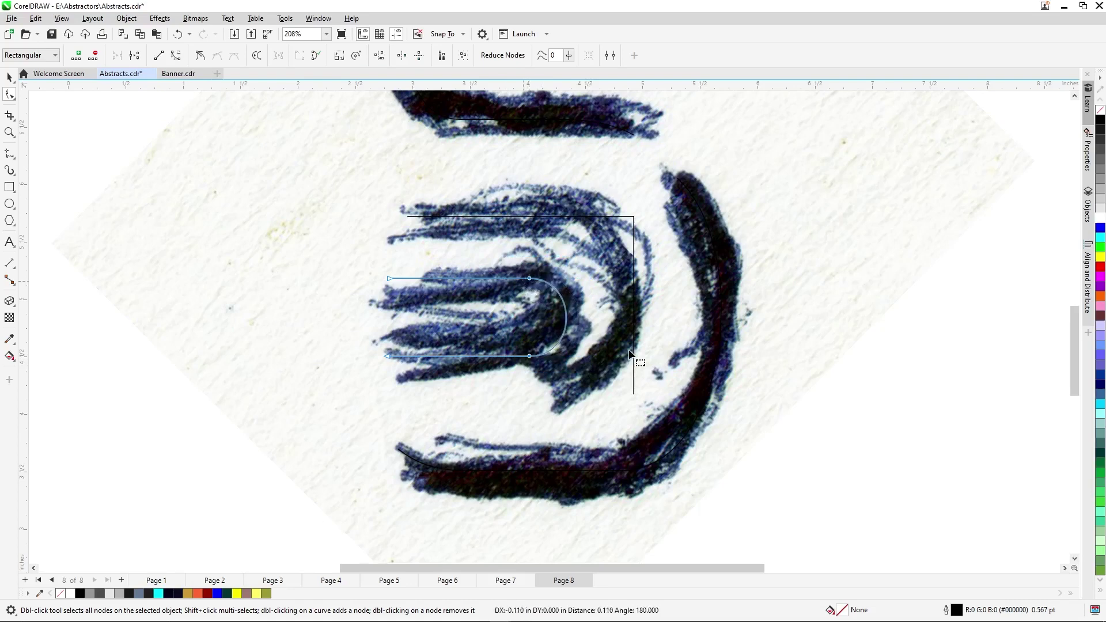
# Move the lower end node of the middle L-shaped line to the arched stroke's tip and bend its descending segment into a curve
pyautogui.click(634, 363)
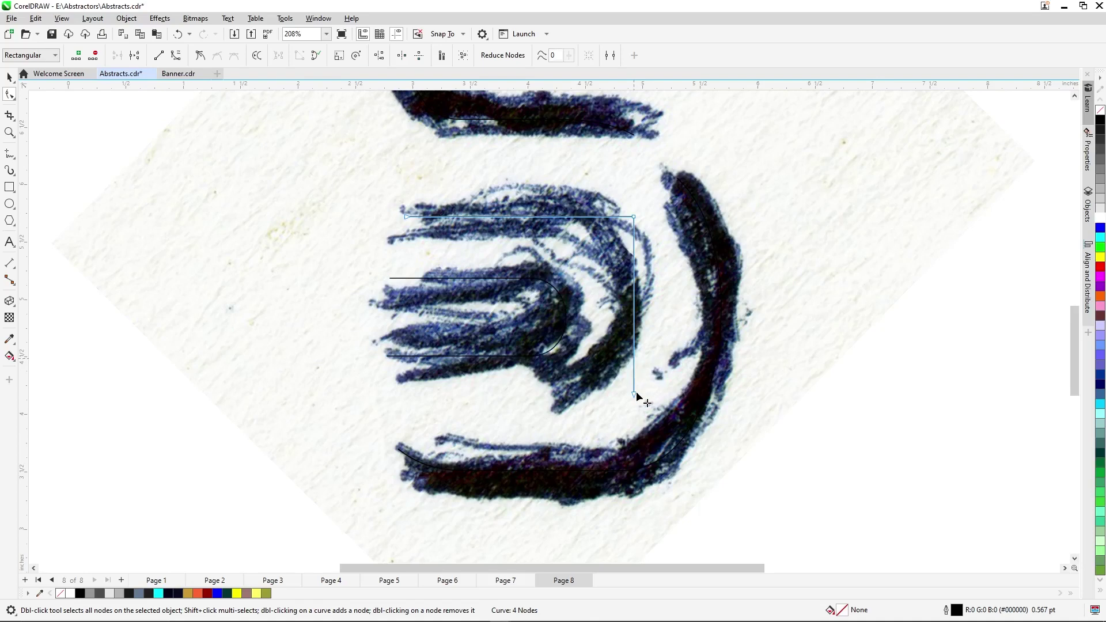
pyautogui.moveTo(634, 393); pyautogui.dragTo(572, 389)
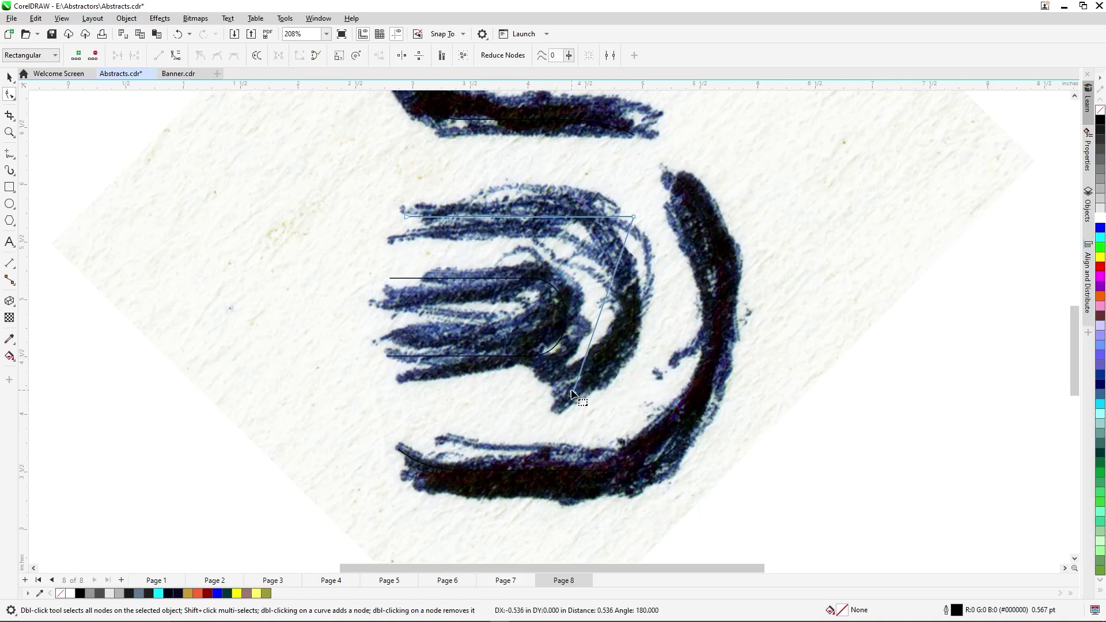
pyautogui.rightClick(599, 313)
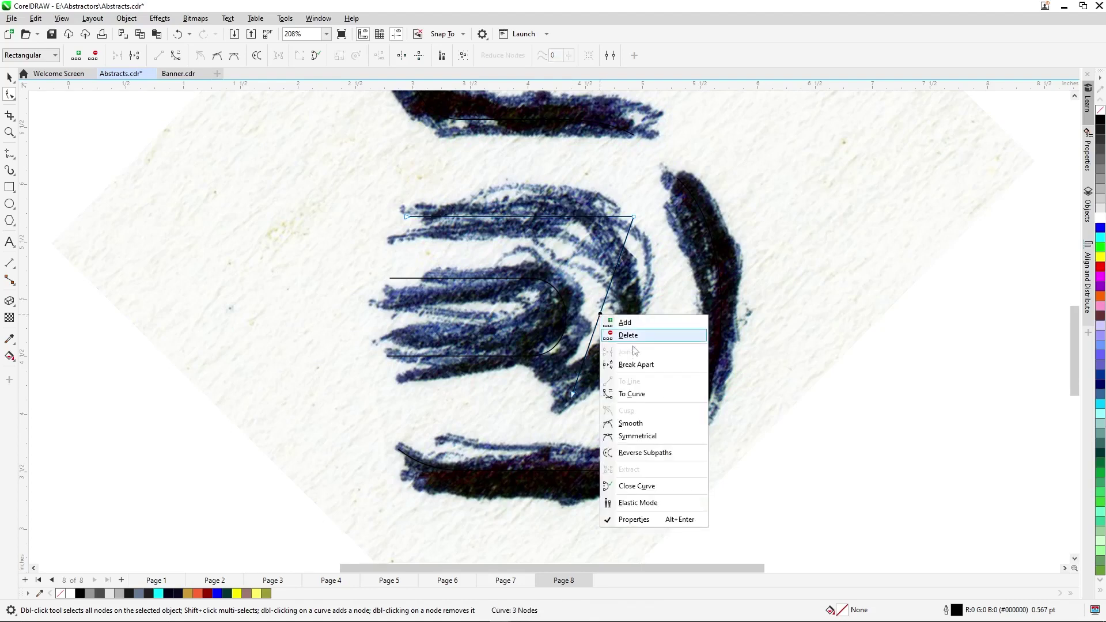
pyautogui.press('Escape')
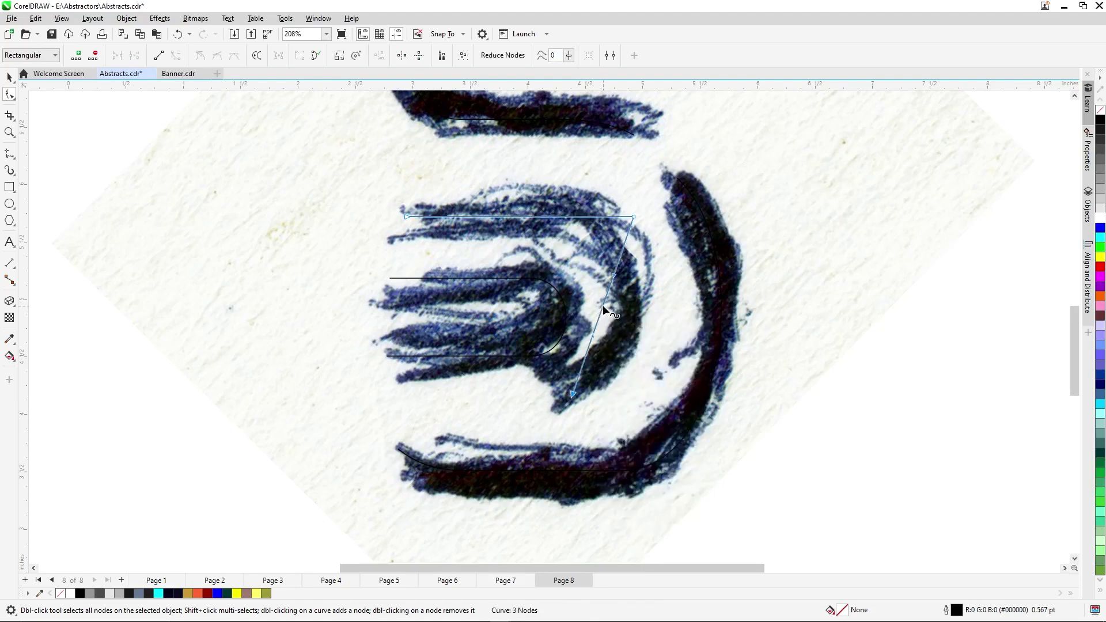
pyautogui.moveTo(603, 305); pyautogui.dragTo(631, 256)
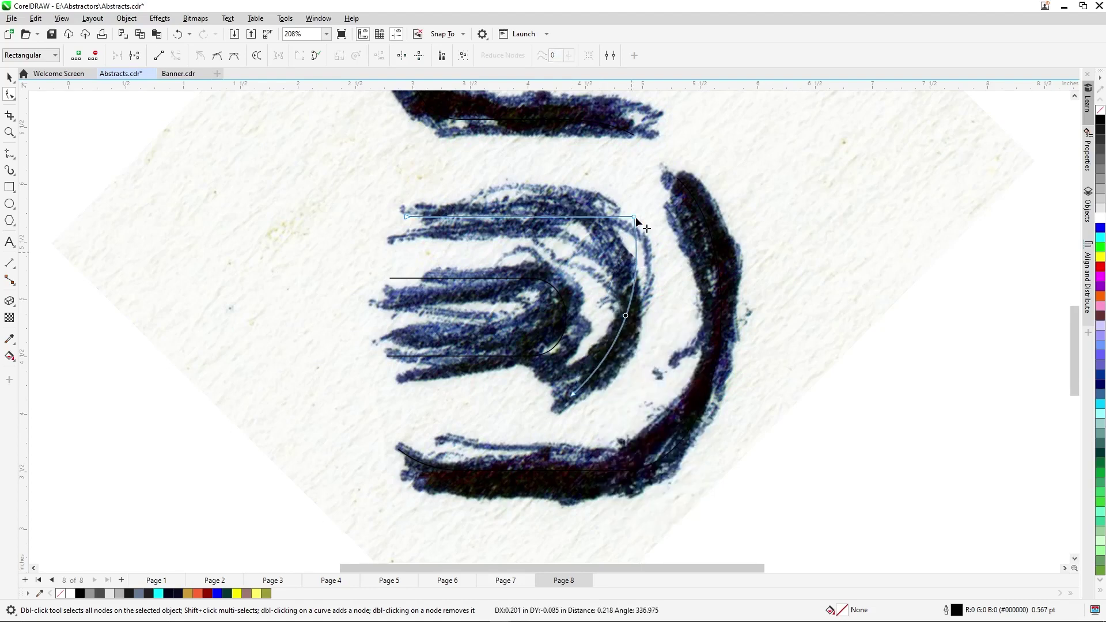
# Shift the middle line's corner node inward and adjust the curve handles so the arch follows the stroke
pyautogui.moveTo(635, 217); pyautogui.dragTo(605, 225)
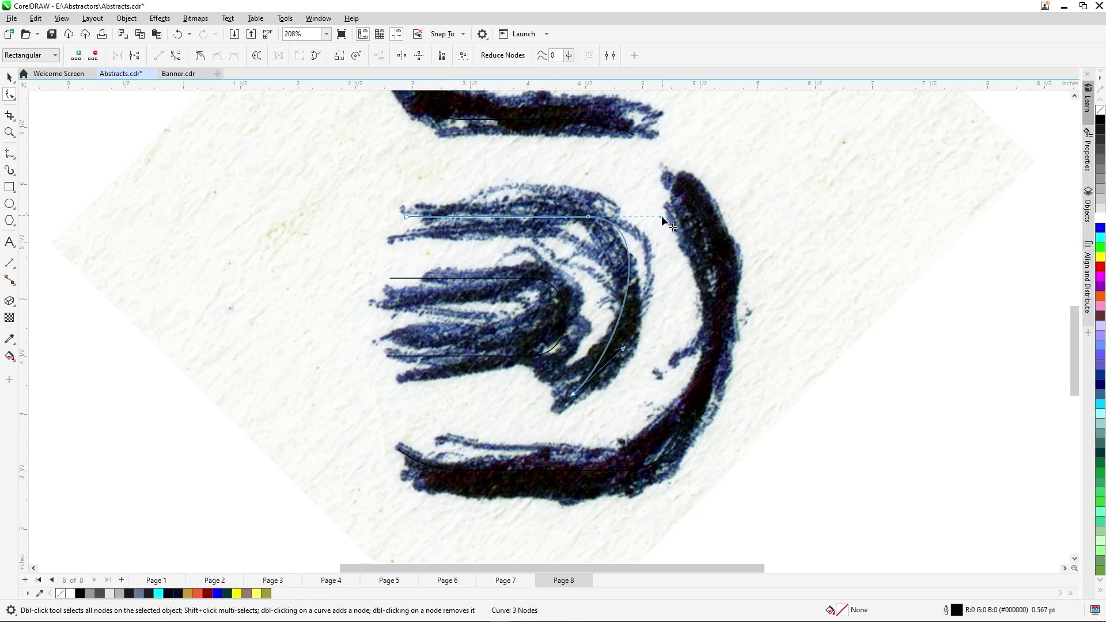
pyautogui.moveTo(661, 216); pyautogui.dragTo(645, 217)
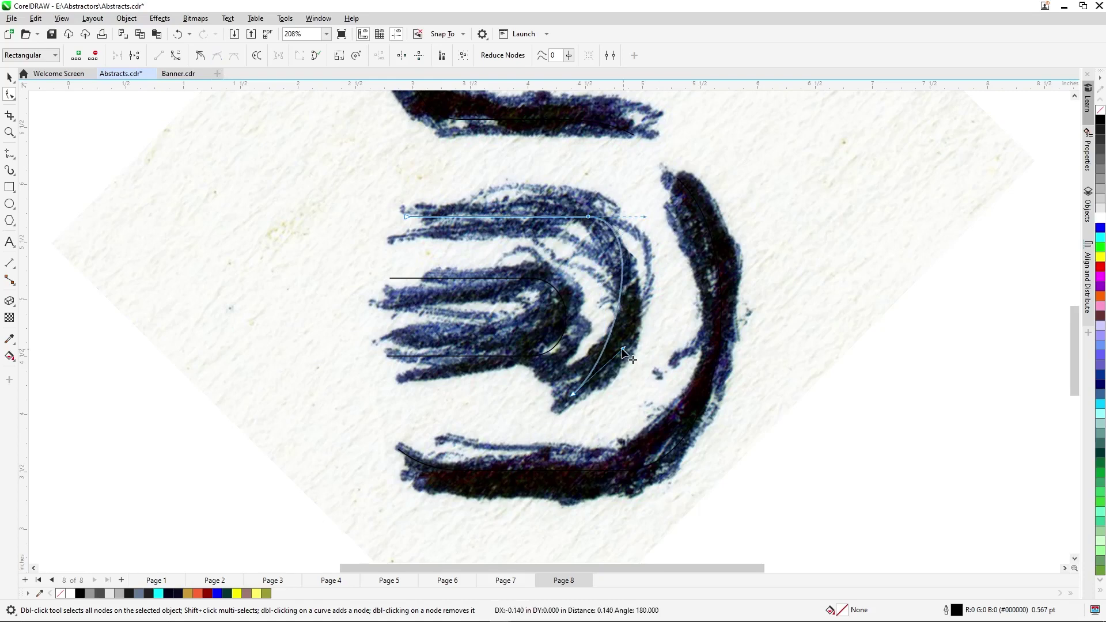
pyautogui.moveTo(623, 349); pyautogui.dragTo(649, 358)
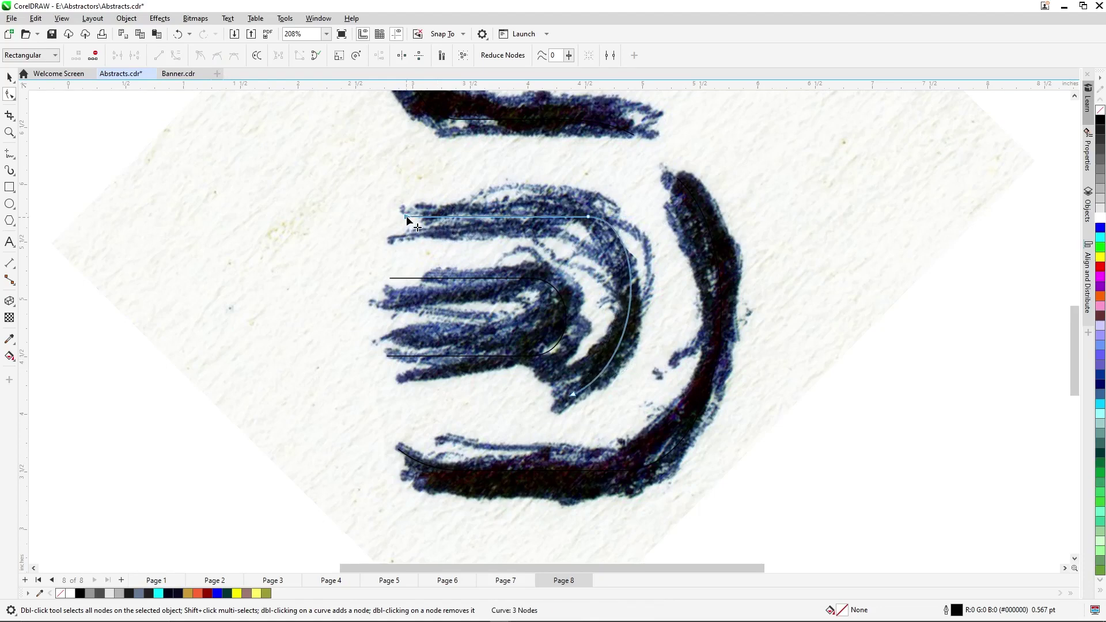
# Shorten the lower group's middle and inner curves by moving their open left ends inward
pyautogui.moveTo(423, 217); pyautogui.dragTo(441, 216)
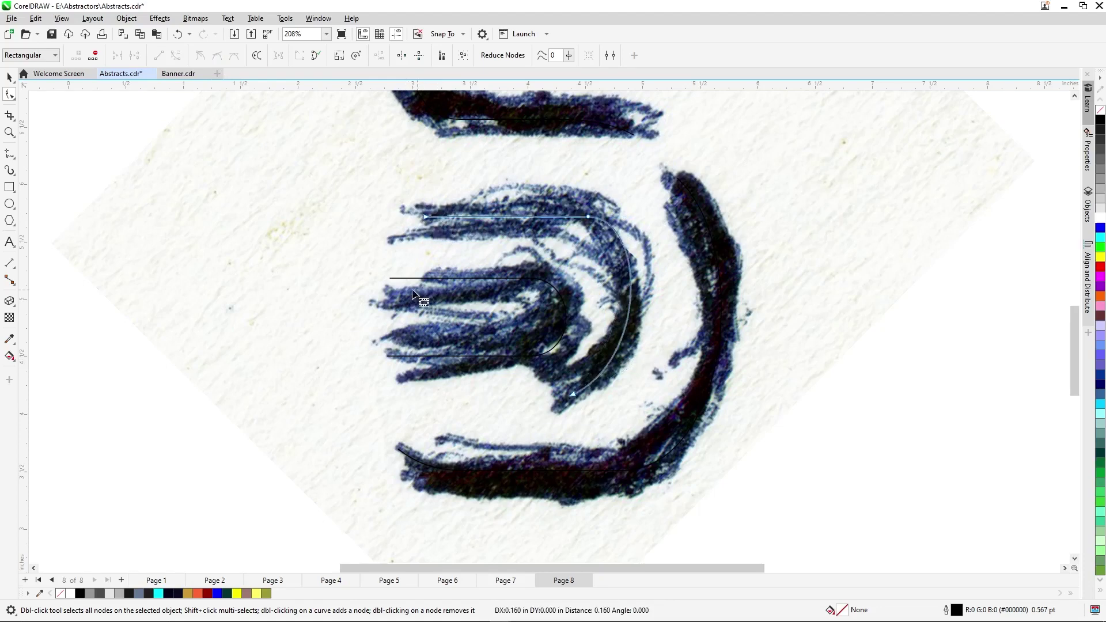
pyautogui.click(379, 275)
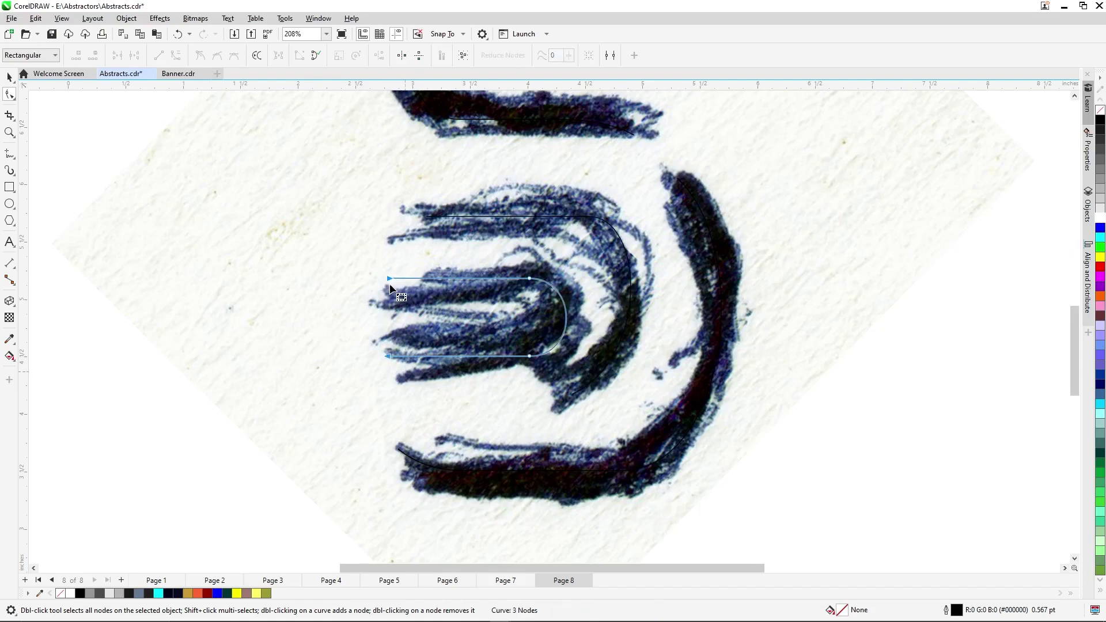
pyautogui.moveTo(390, 279); pyautogui.dragTo(427, 277)
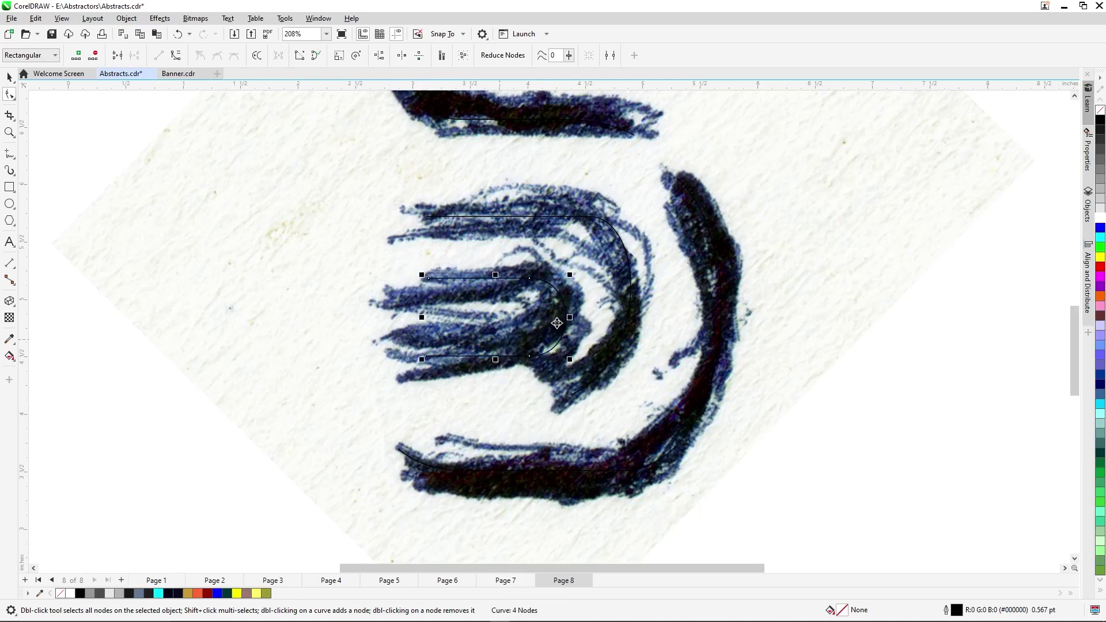
# Select all six traced curves in both groups and set their outline width to 16 pt
pyautogui.scroll(-2, 494, 335)
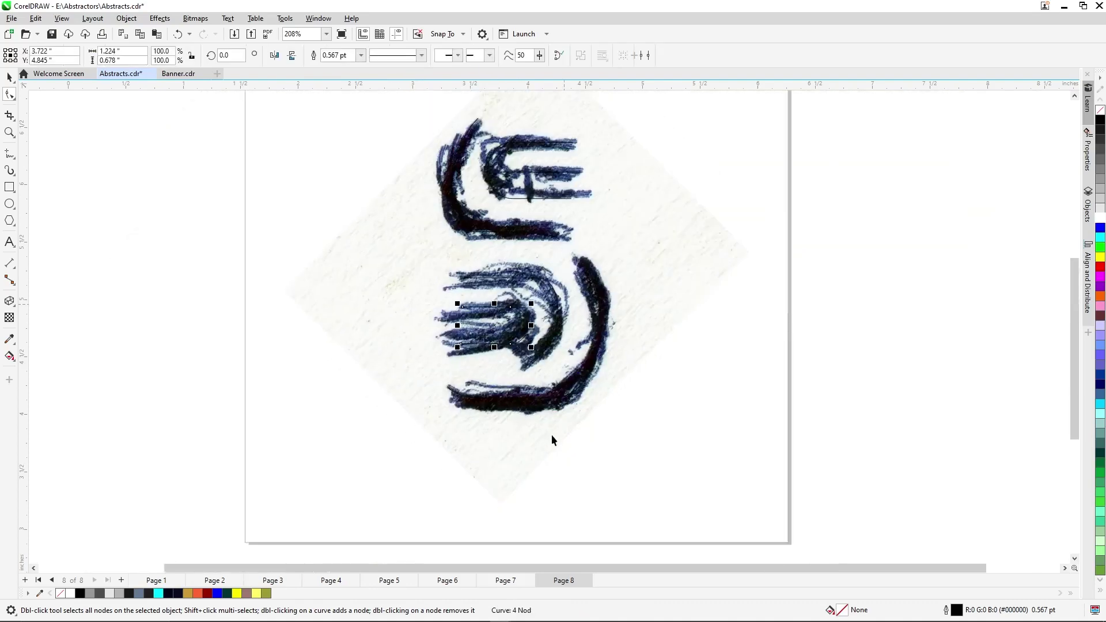
pyautogui.moveTo(661, 497); pyautogui.dragTo(361, 163)
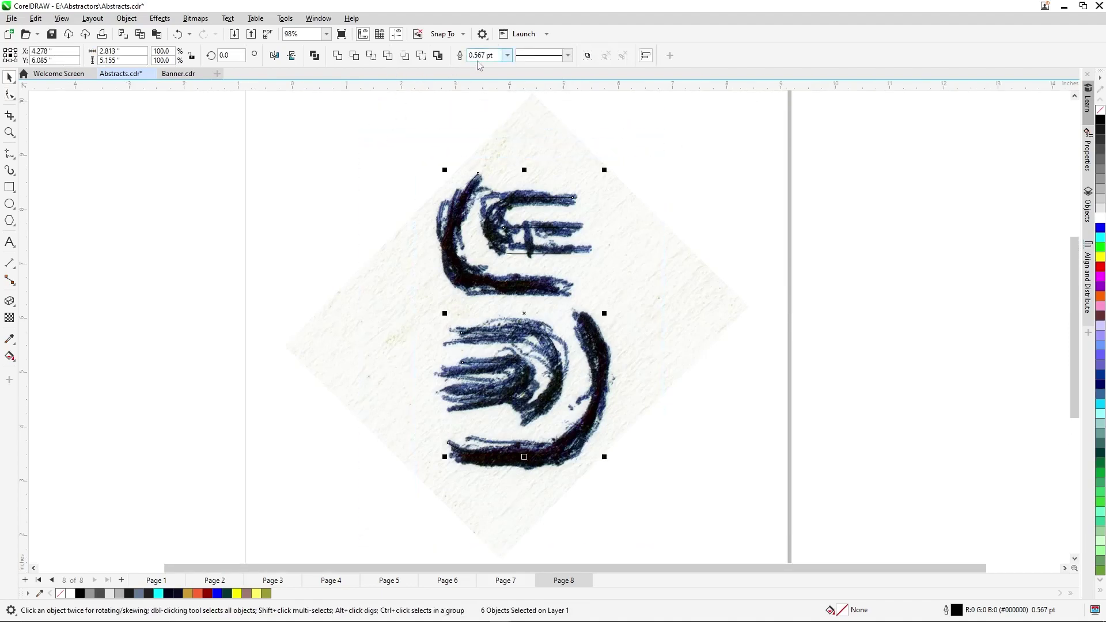
pyautogui.click(508, 55)
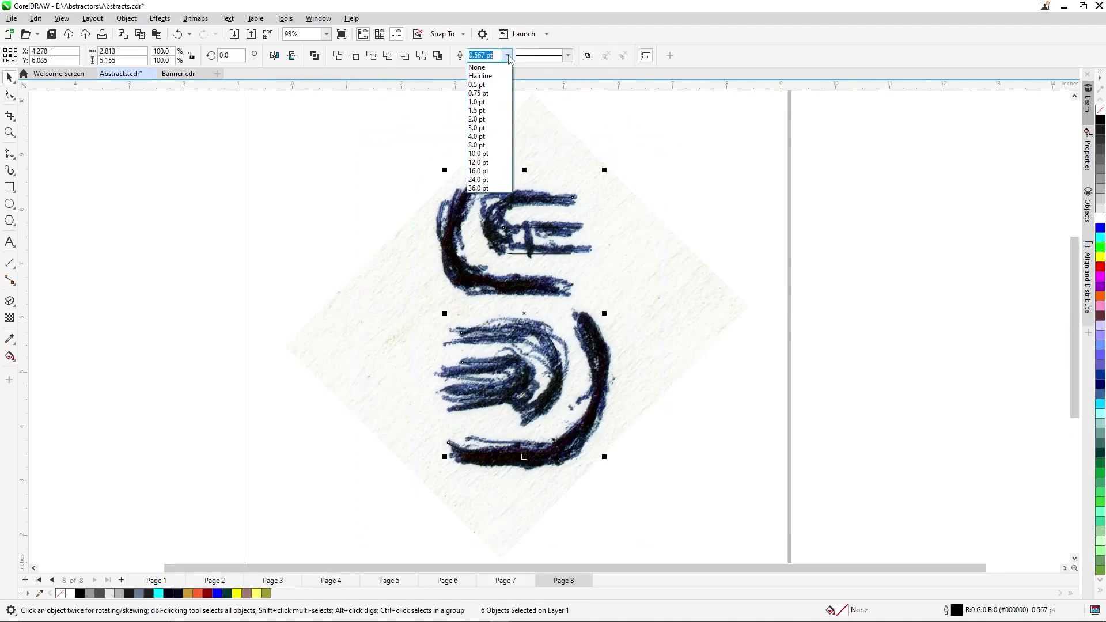
pyautogui.click(479, 190)
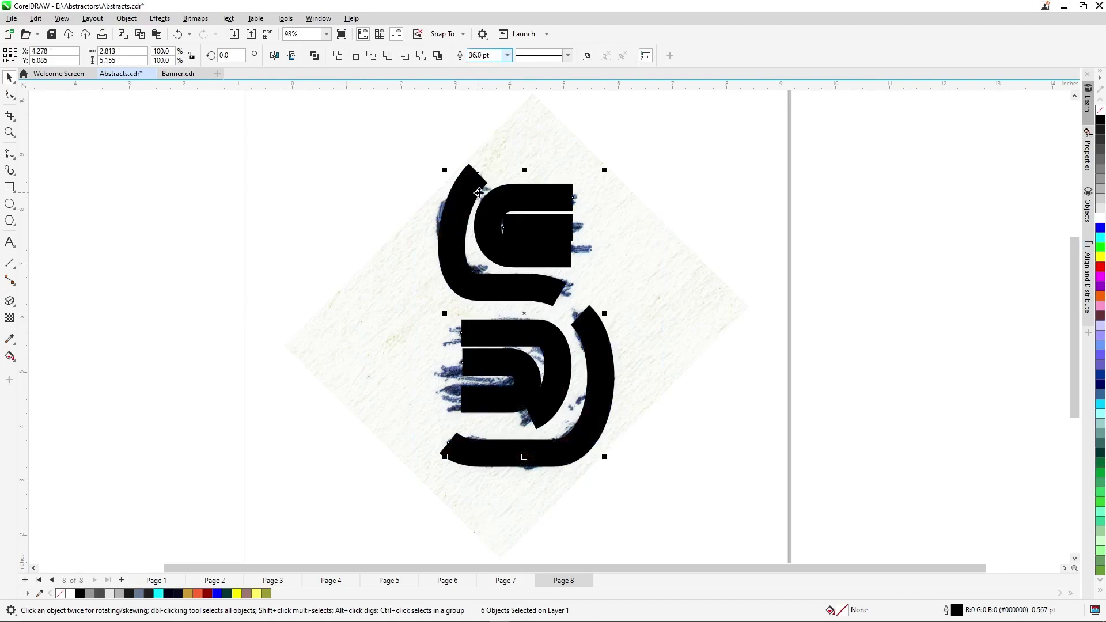
pyautogui.click(507, 56)
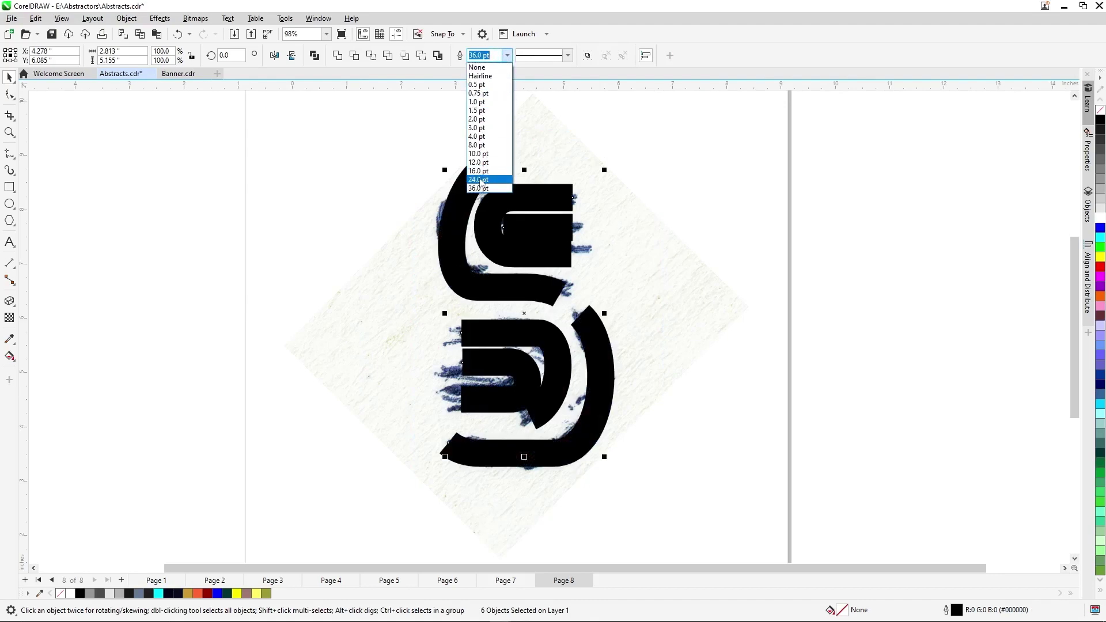
pyautogui.click(478, 171)
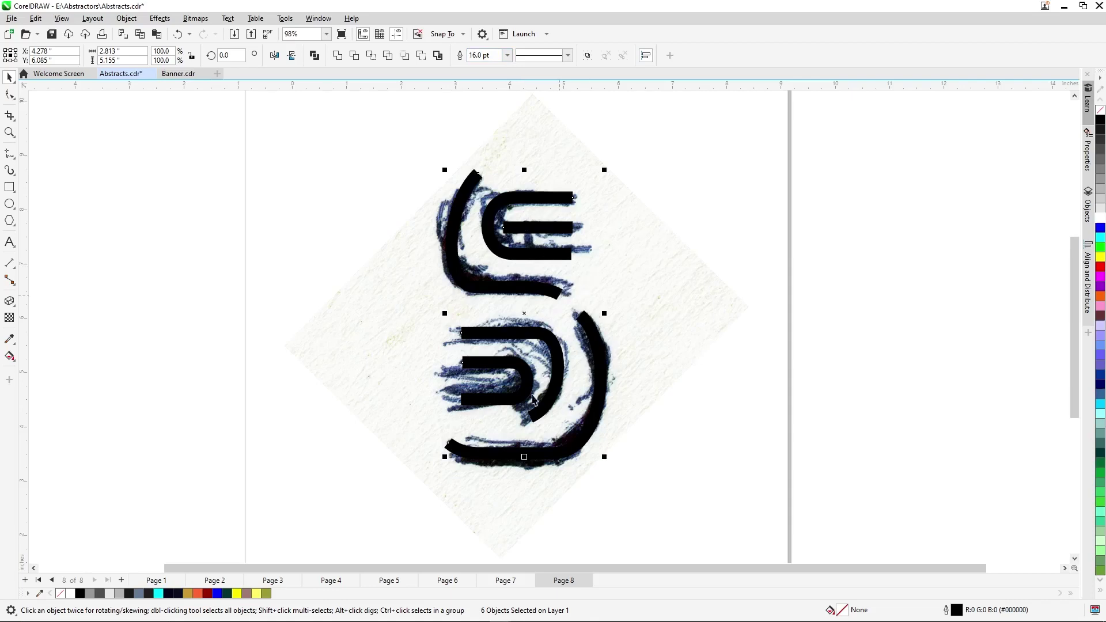
# Try deleting both middle nodes of the lower outer curve, and undo the deletions
pyautogui.press('F10')
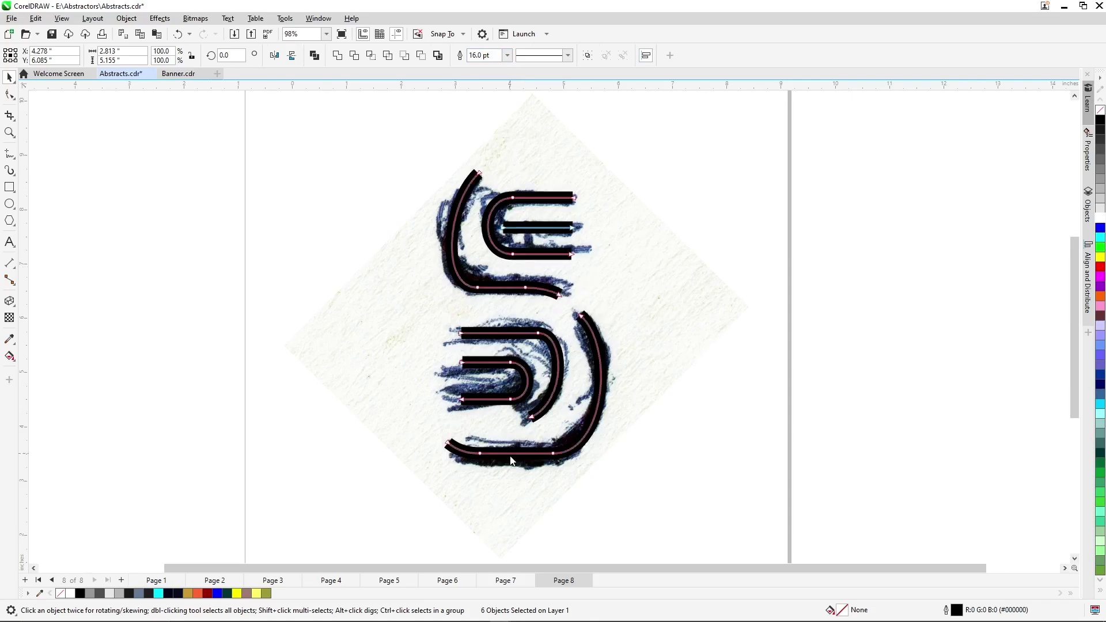
pyautogui.scroll(3, 518, 458)
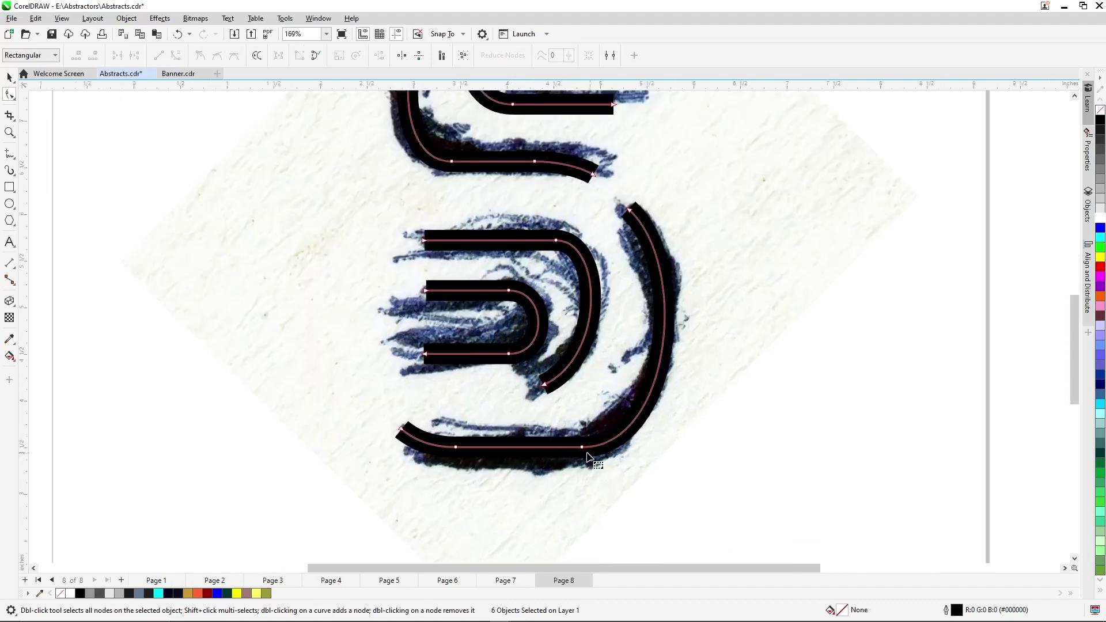
pyautogui.click(582, 447)
pyautogui.press('Delete')
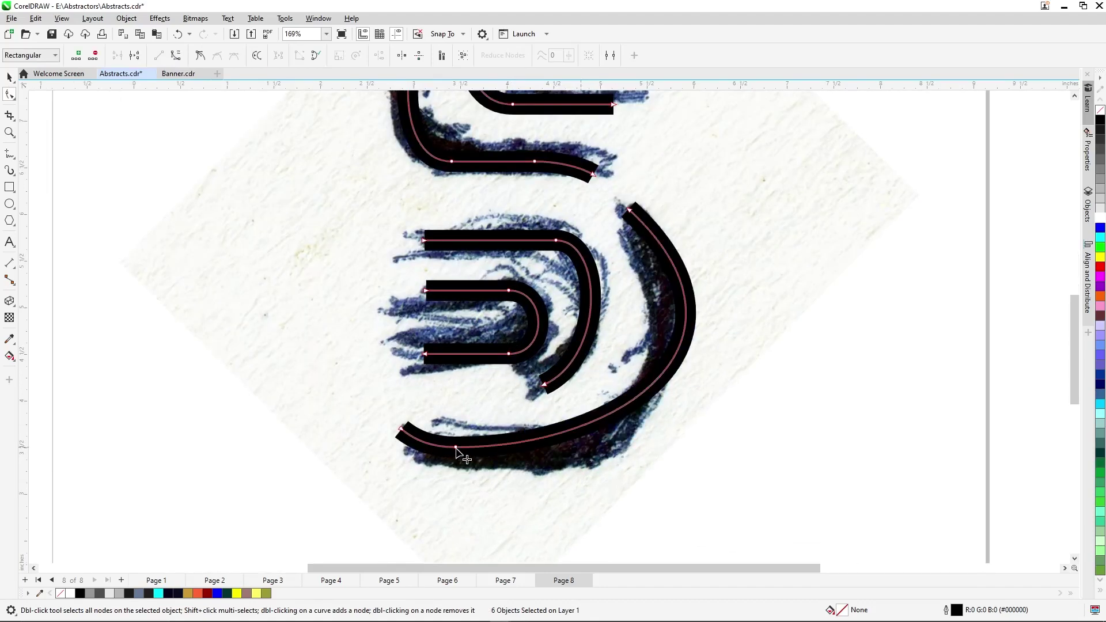
pyautogui.press('Delete')
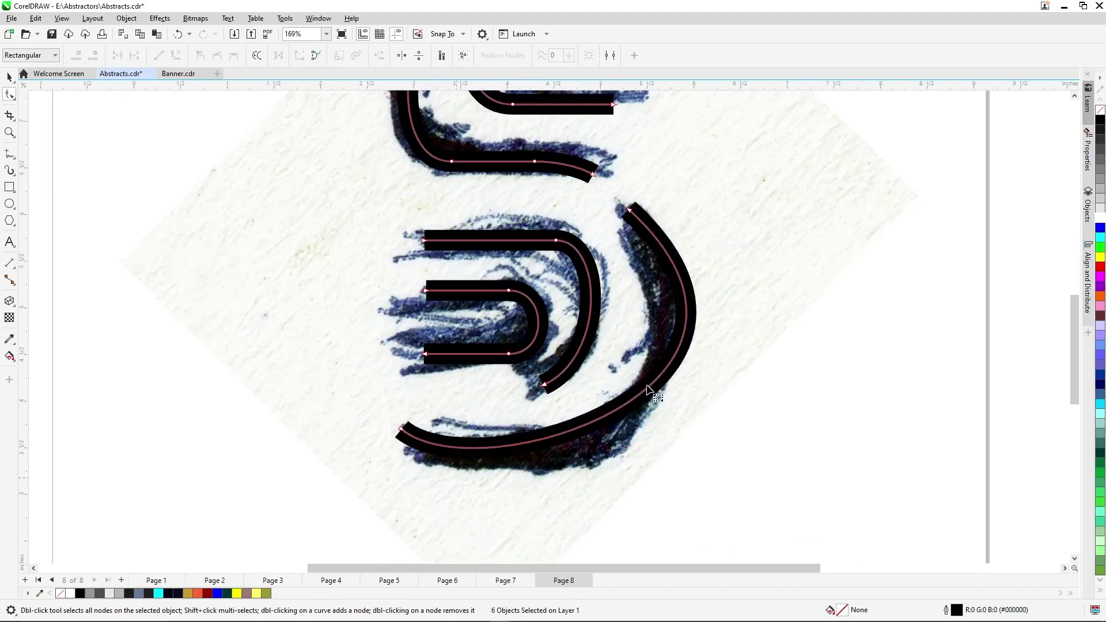
pyautogui.hotkey('ctrl', 'z')
pyautogui.hotkey('ctrl', 'z')
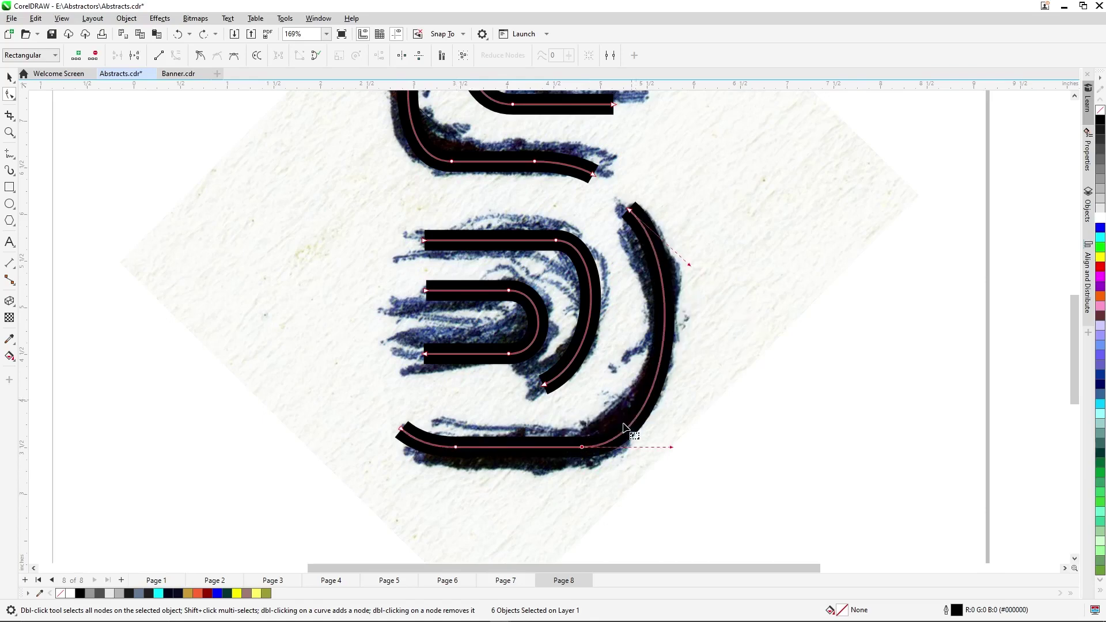
# Delete the left middle node of the lower outer curve, move its remaining middle node up the bend, and adjust the handles into a continuous arc
pyautogui.press('Delete')
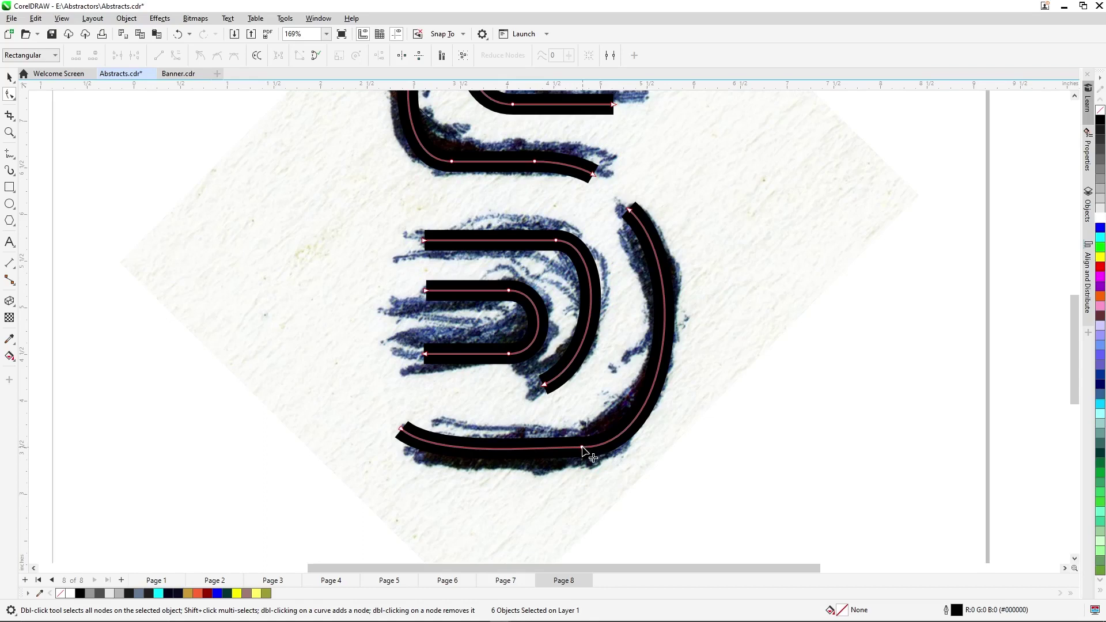
pyautogui.moveTo(582, 448); pyautogui.dragTo(626, 430)
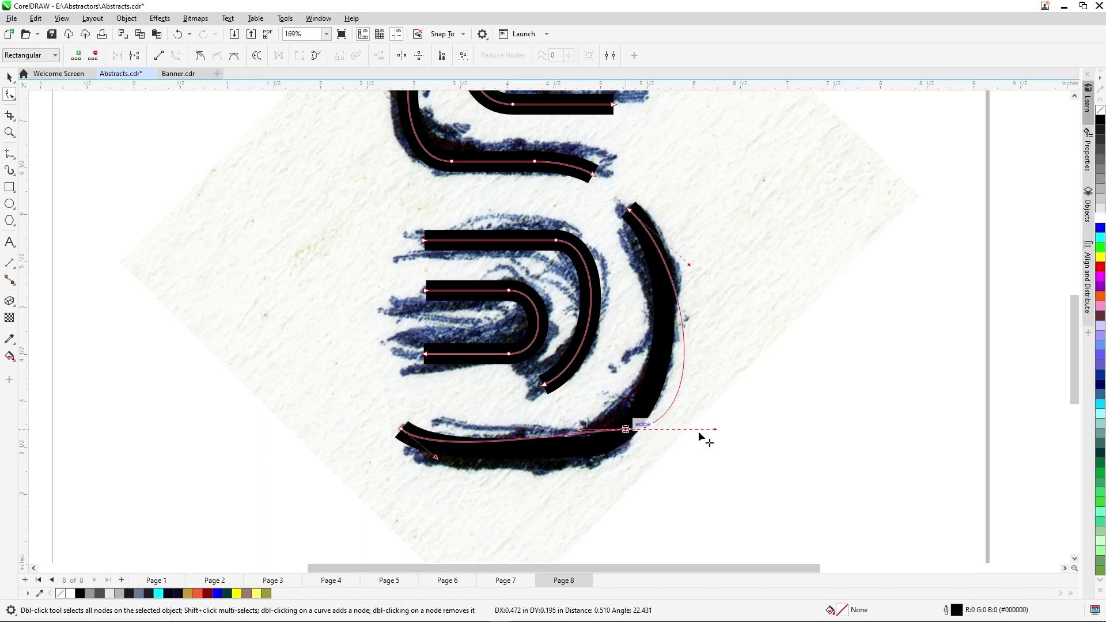
pyautogui.moveTo(699, 437); pyautogui.dragTo(656, 391)
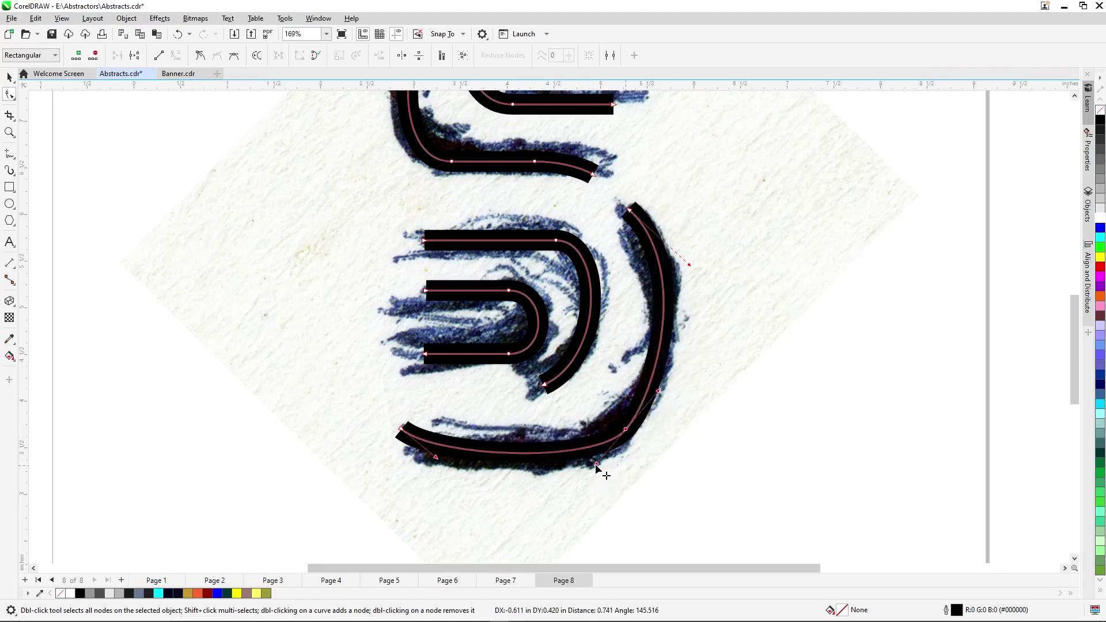
pyautogui.moveTo(597, 464)
pyautogui.mouseDown()
pyautogui.moveTo(573, 503)
pyautogui.moveTo(564, 487)
pyautogui.mouseUp()
pyautogui.moveTo(690, 266); pyautogui.dragTo(703, 260)
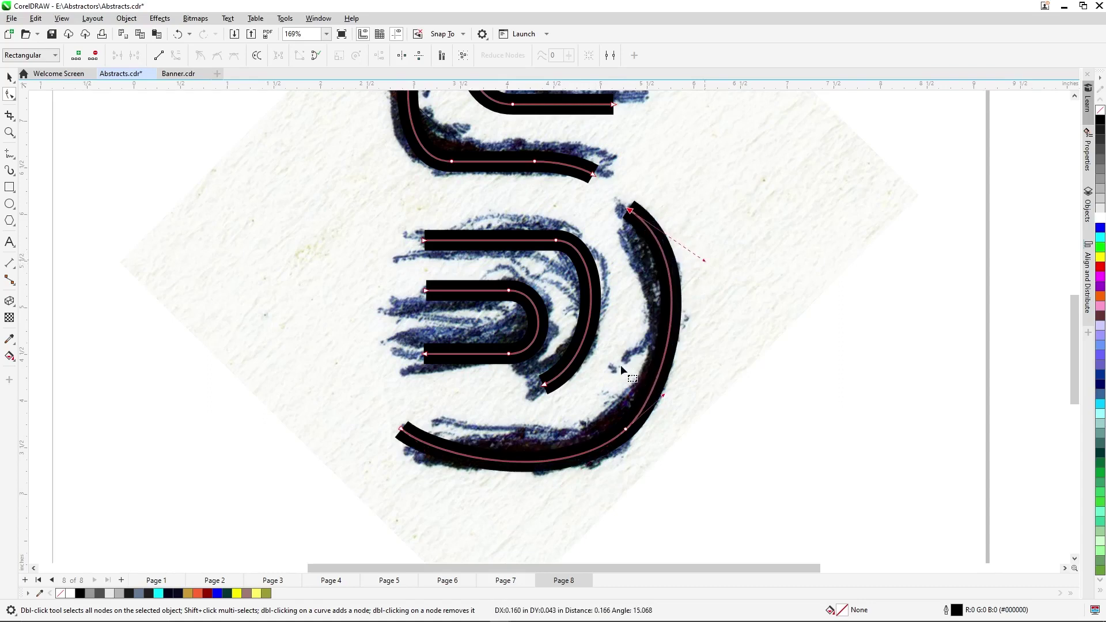
# Draw a guide circle about 3.46 inches in diameter around the lower group, matching the outer curve's right and bottom edges
pyautogui.click(11, 205)
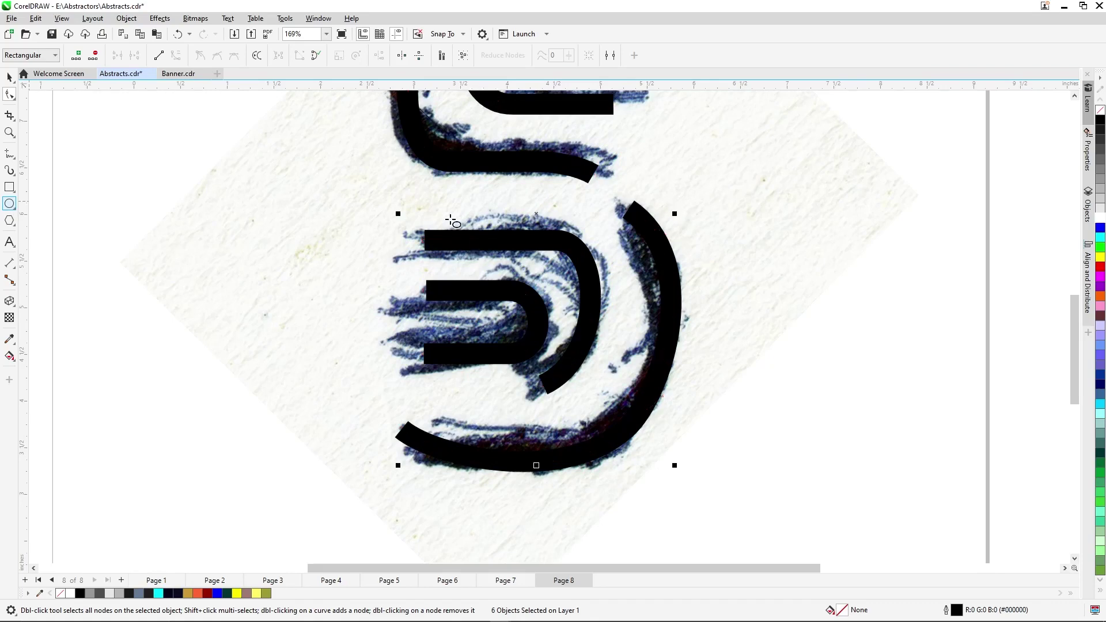
pyautogui.moveTo(398, 208); pyautogui.dragTo(677, 470)
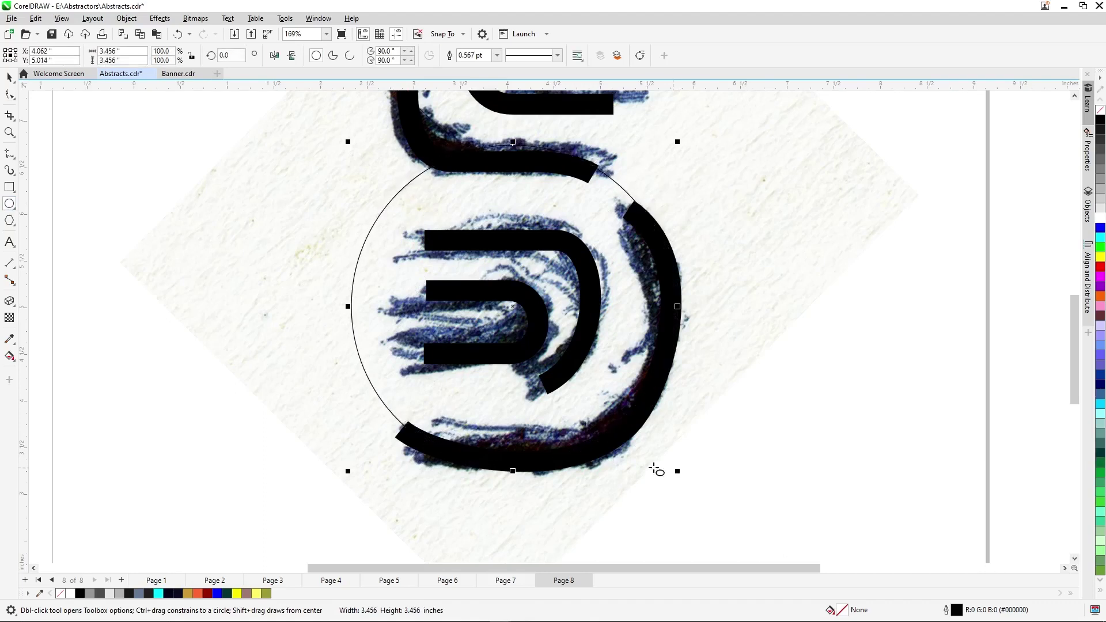
pyautogui.press('space')
# Move the lower outer curve's middle node and its upper end node onto the guide circle, and reshape the upper end's handle
pyautogui.click(619, 445)
pyautogui.press('F10')
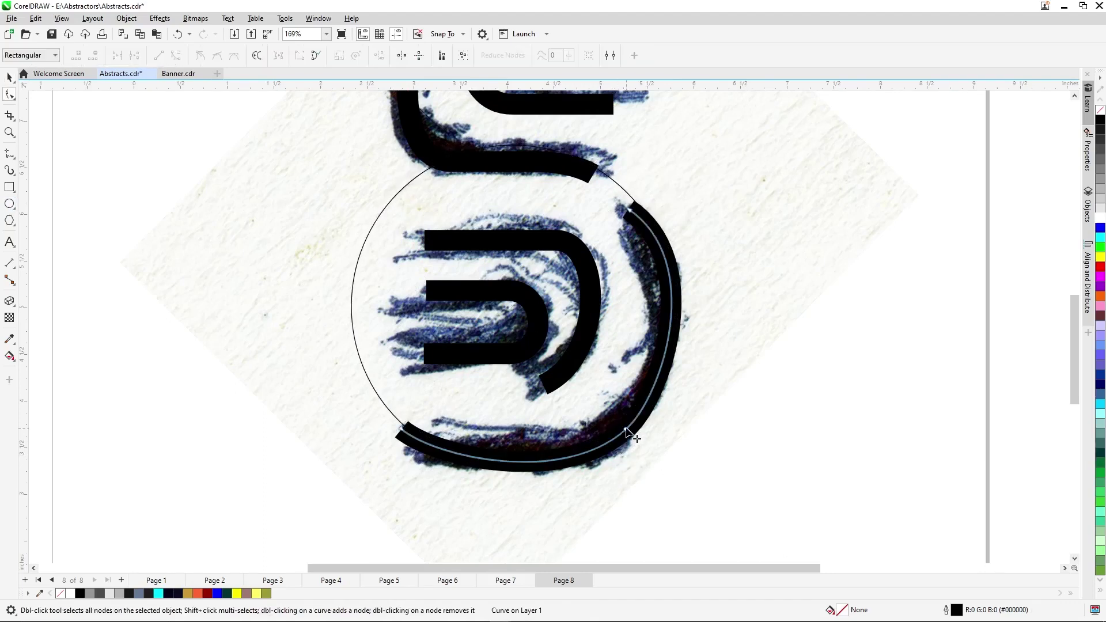
pyautogui.click(625, 428)
pyautogui.moveTo(625, 428); pyautogui.dragTo(629, 418)
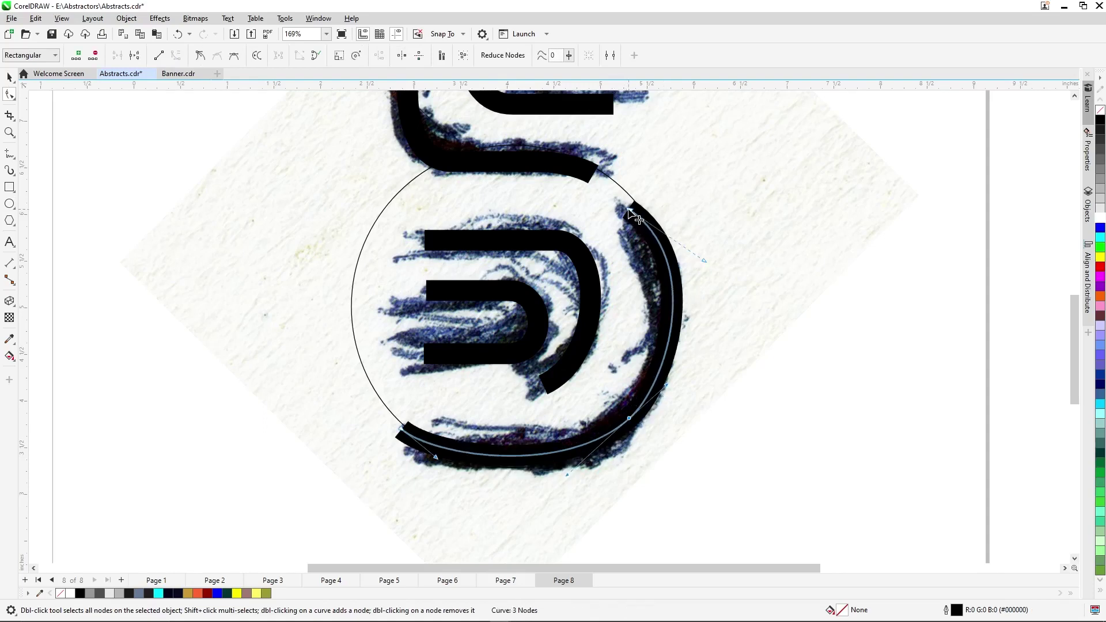
pyautogui.moveTo(629, 209); pyautogui.dragTo(634, 207)
pyautogui.moveTo(636, 204); pyautogui.dragTo(714, 257)
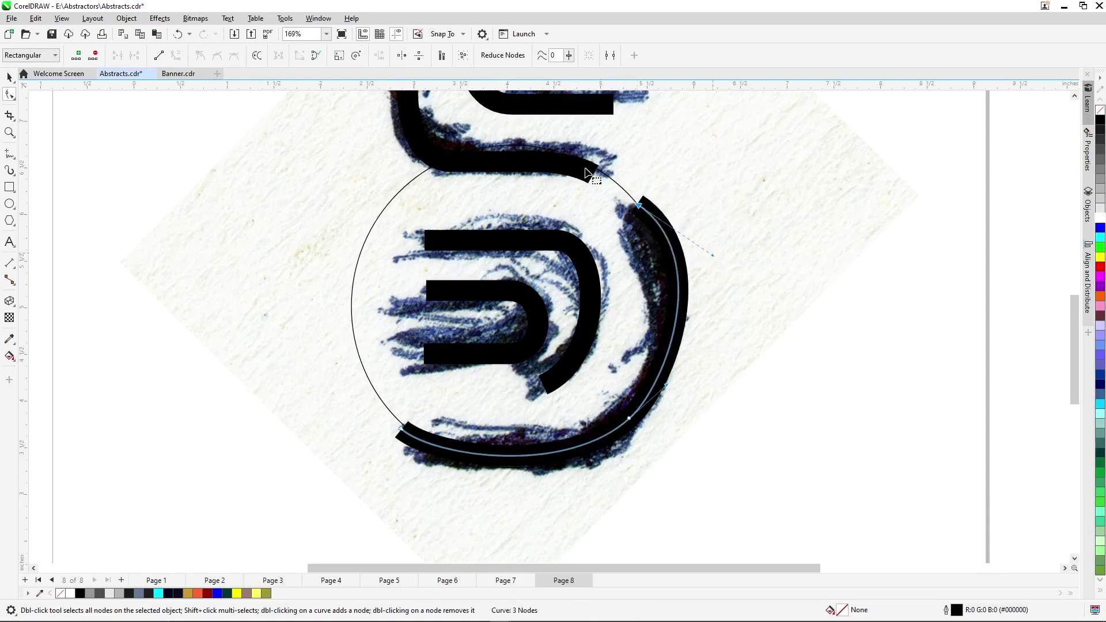
# Give the guide circle a white outline and adjust the lower outer curve's handles to follow the circle's right and bottom edges
pyautogui.click(619, 189)
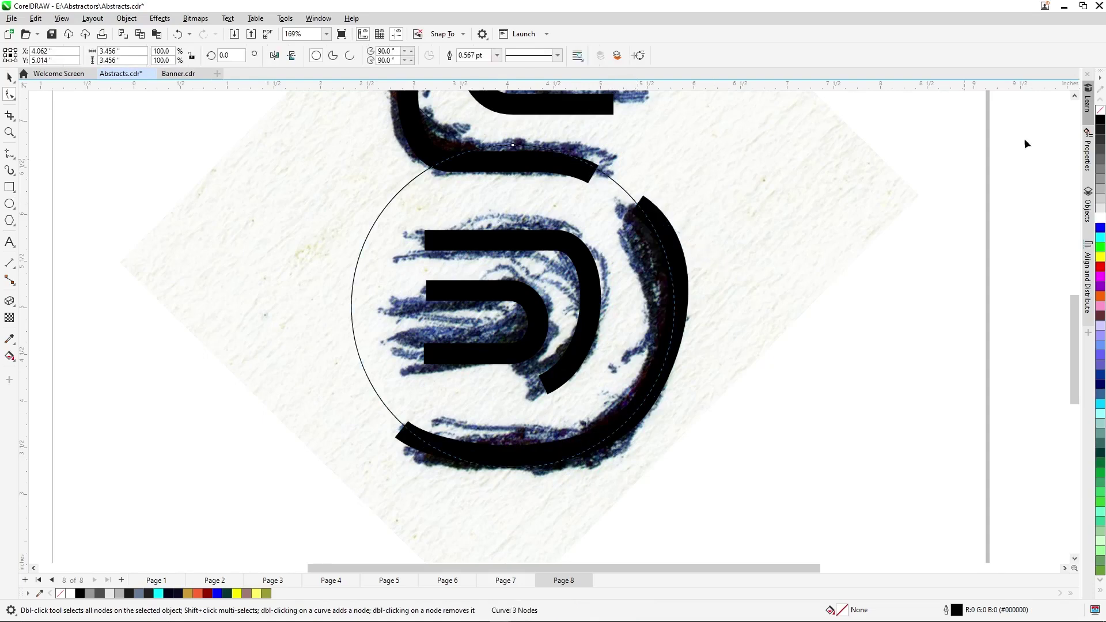
pyautogui.rightClick(1100, 218)
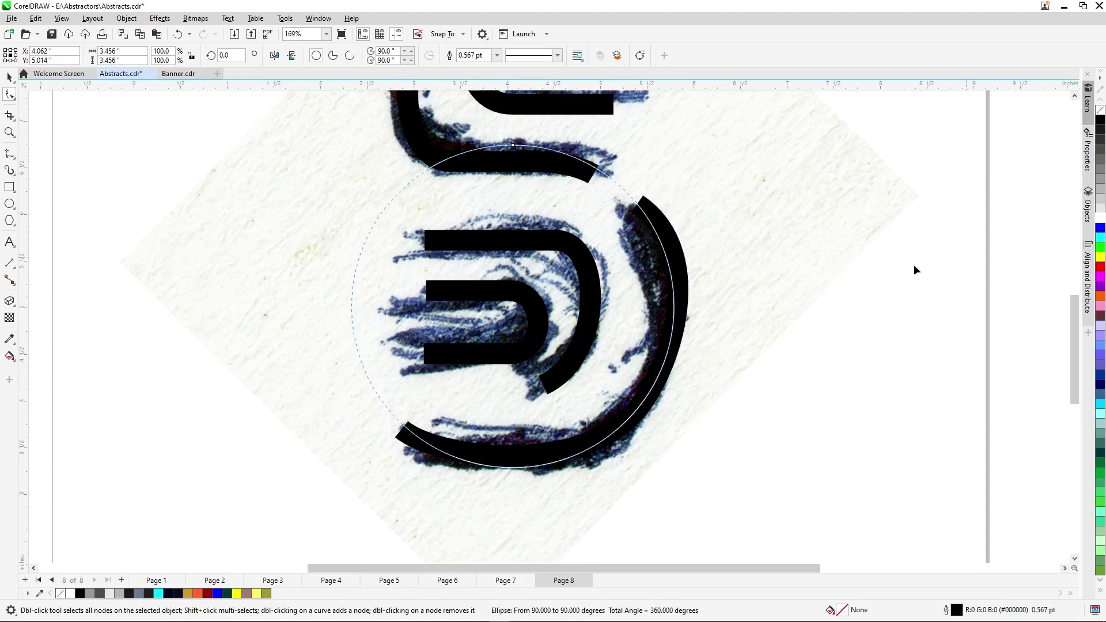
pyautogui.click(684, 283)
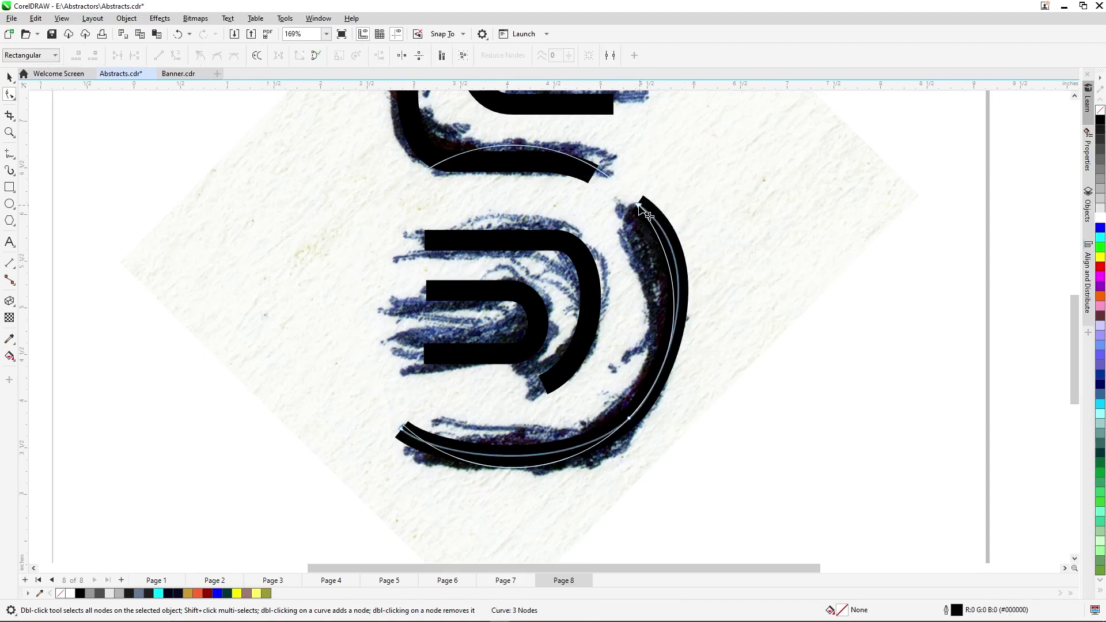
pyautogui.moveTo(639, 207); pyautogui.dragTo(702, 283)
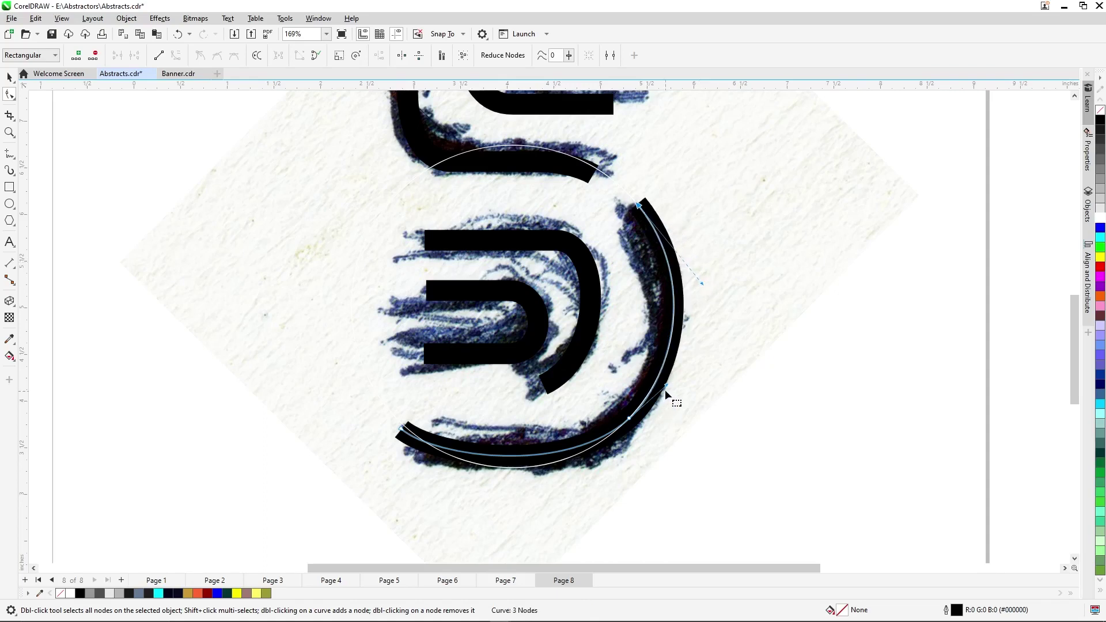
pyautogui.moveTo(665, 390); pyautogui.dragTo(669, 383)
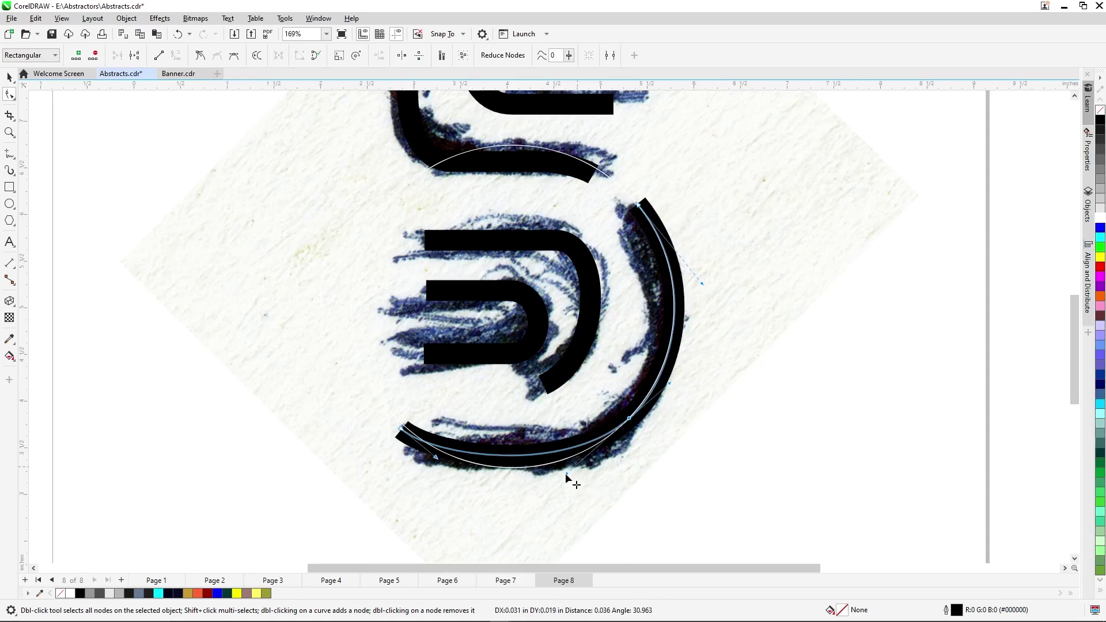
pyautogui.moveTo(566, 475); pyautogui.dragTo(535, 504)
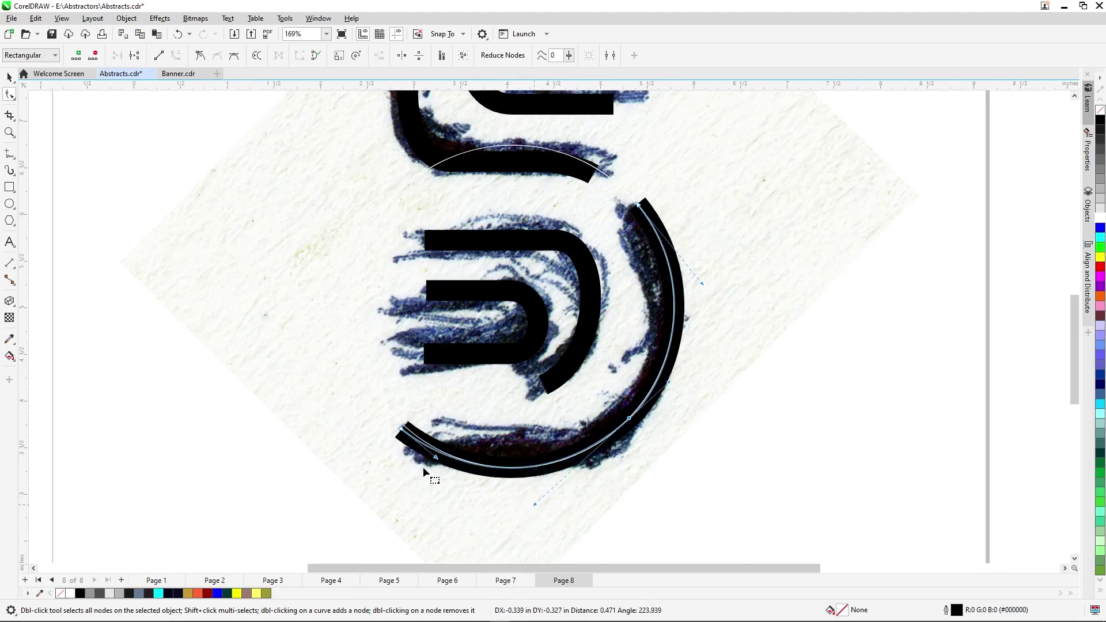
# Snap the lower outer curve's left end node onto the guide circle and fine-tune the curve's handles to follow the circle
pyautogui.scroll(5, 421, 446)
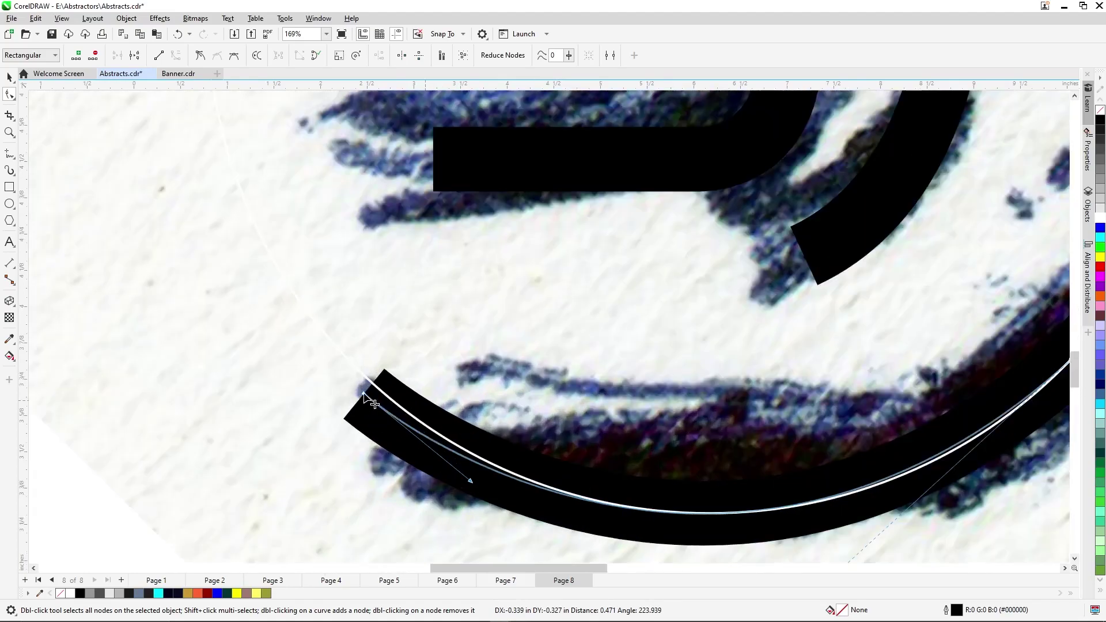
pyautogui.moveTo(364, 394); pyautogui.dragTo(369, 381)
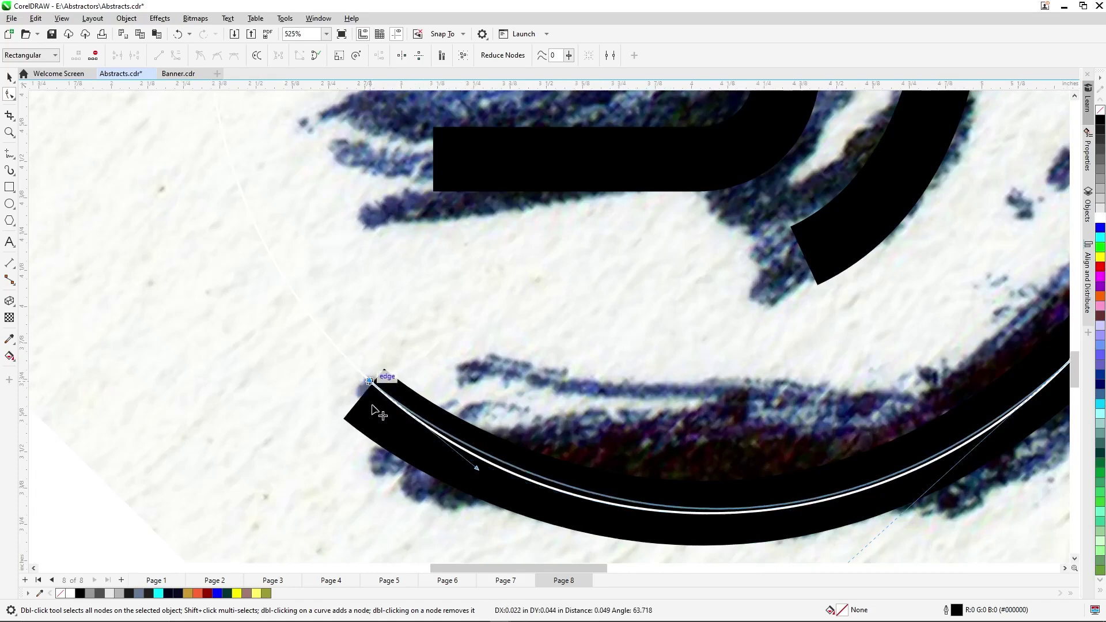
pyautogui.scroll(-3, 379, 413)
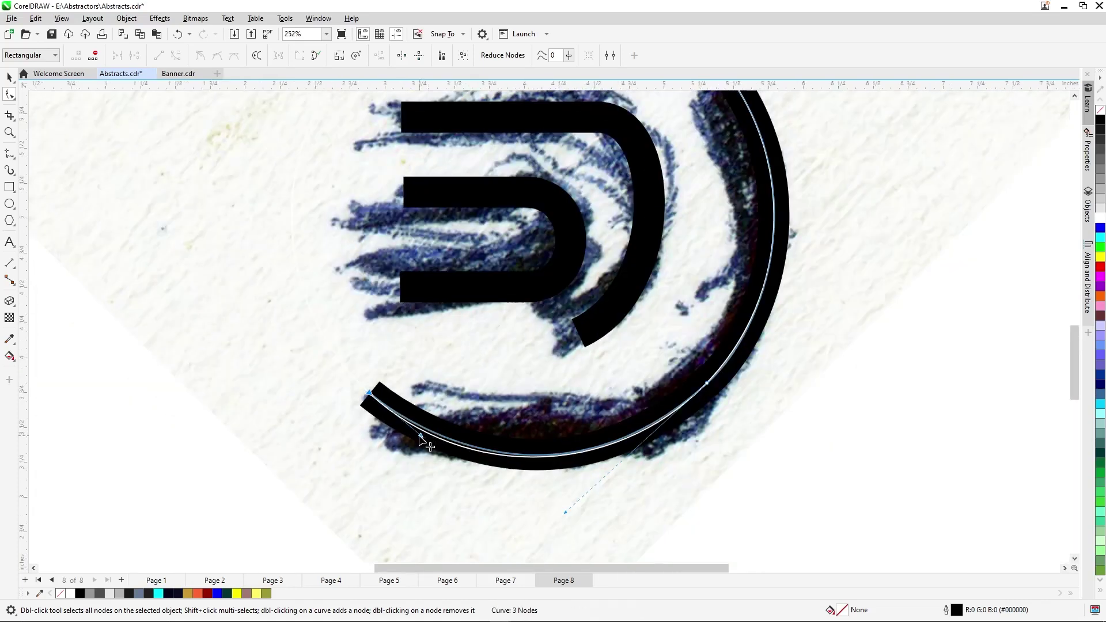
pyautogui.moveTo(420, 436); pyautogui.dragTo(421, 443)
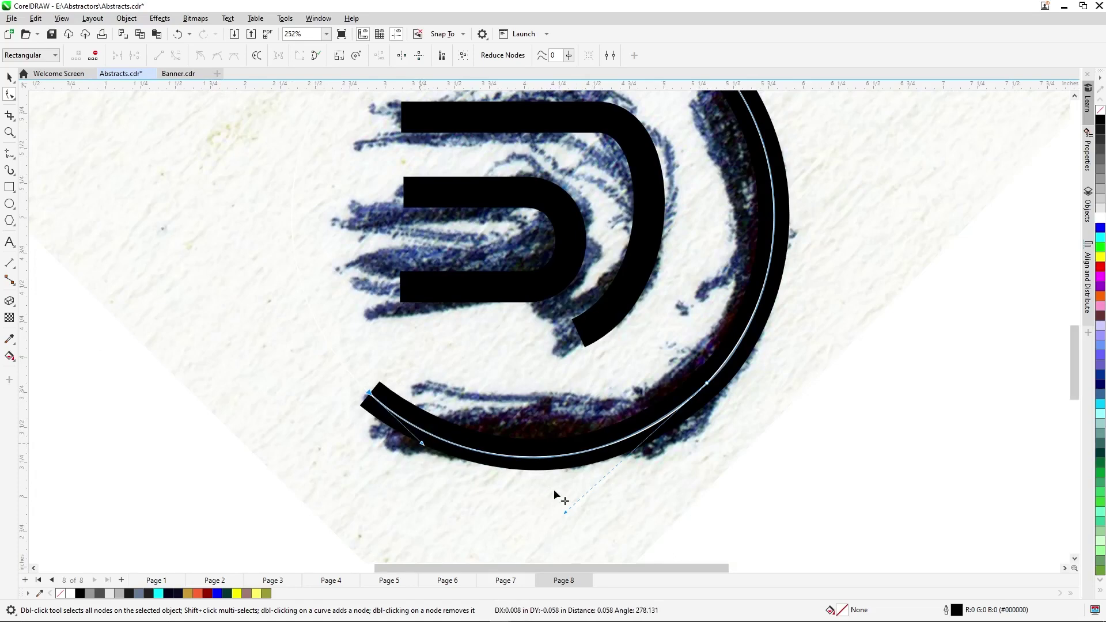
pyautogui.moveTo(554, 489); pyautogui.dragTo(571, 511)
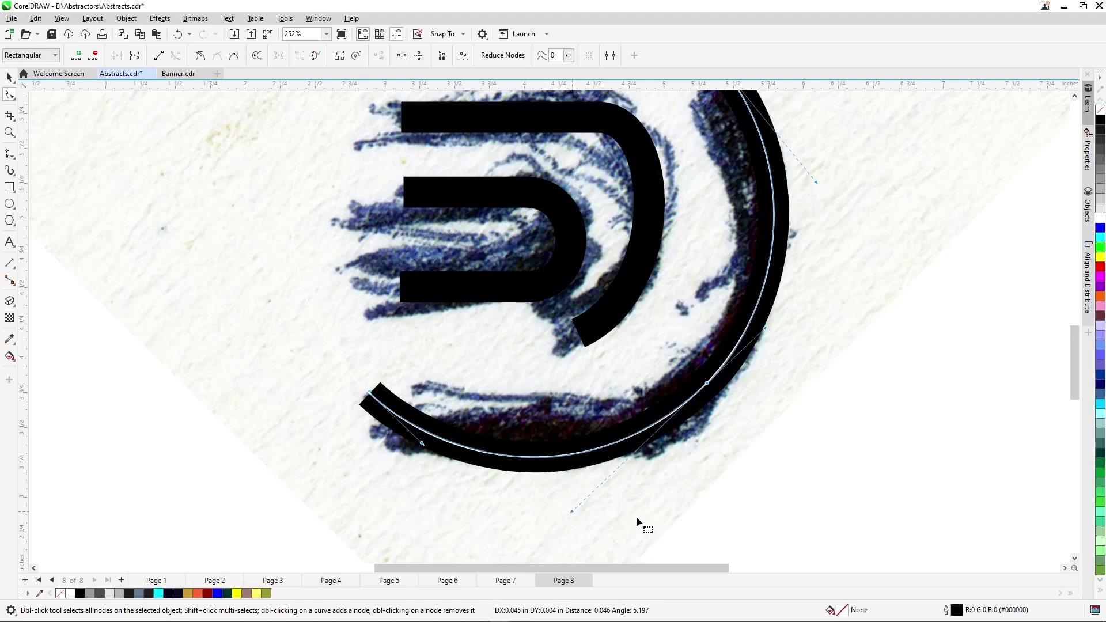
pyautogui.scroll(-3, 636, 516)
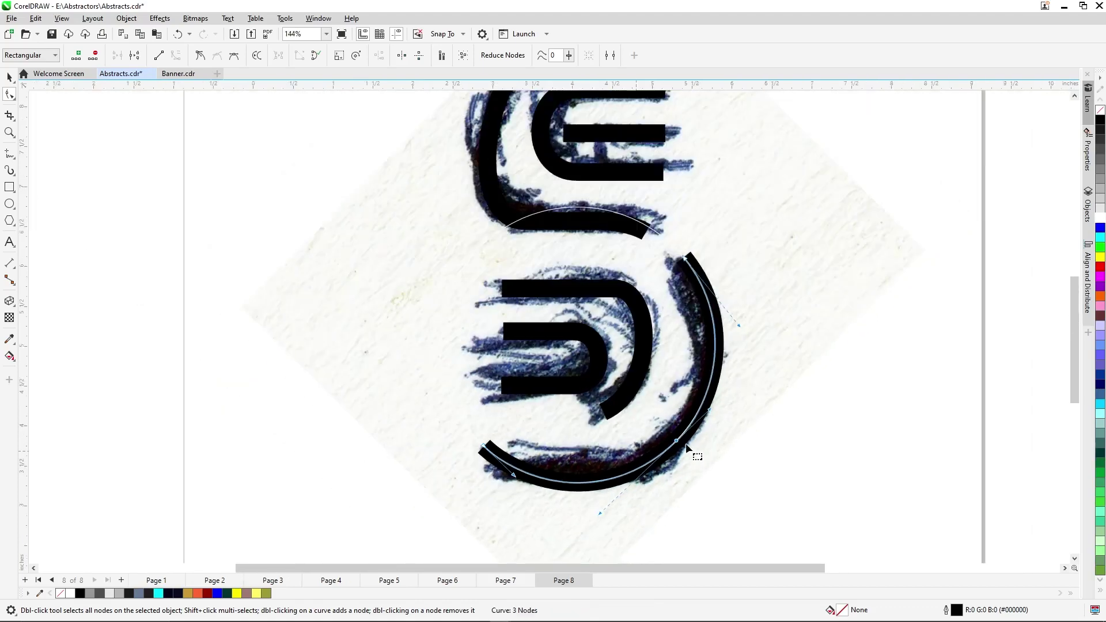
pyautogui.doubleClick(677, 441)
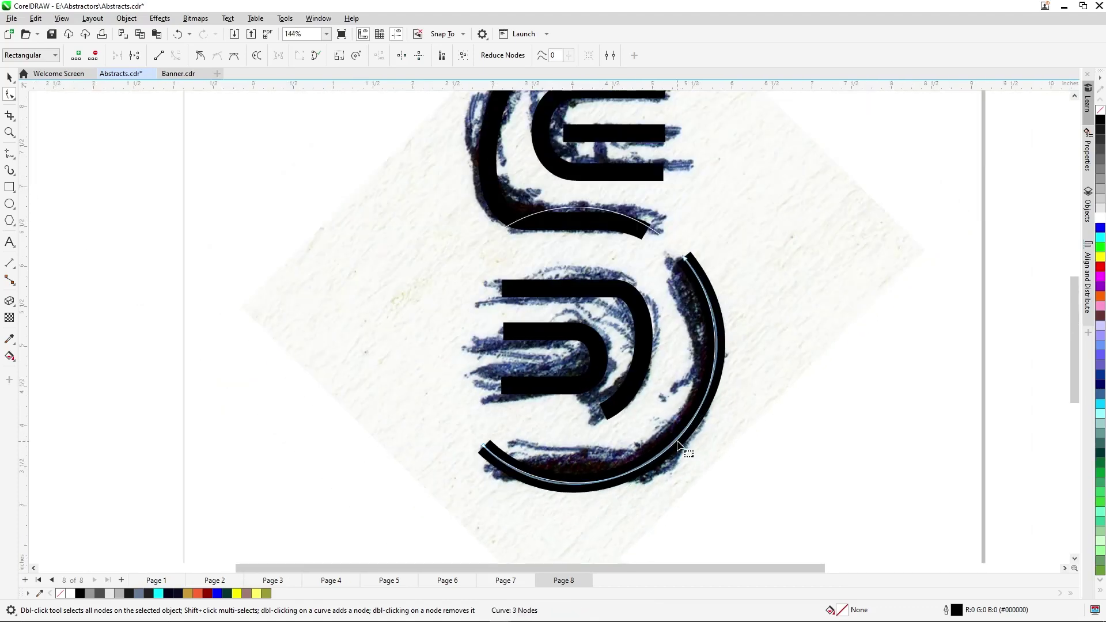
pyautogui.click(684, 262)
pyautogui.moveTo(793, 391); pyautogui.dragTo(793, 398)
# Delete the lower outer curve and convert the guide circle to an open arc
pyautogui.press('space')
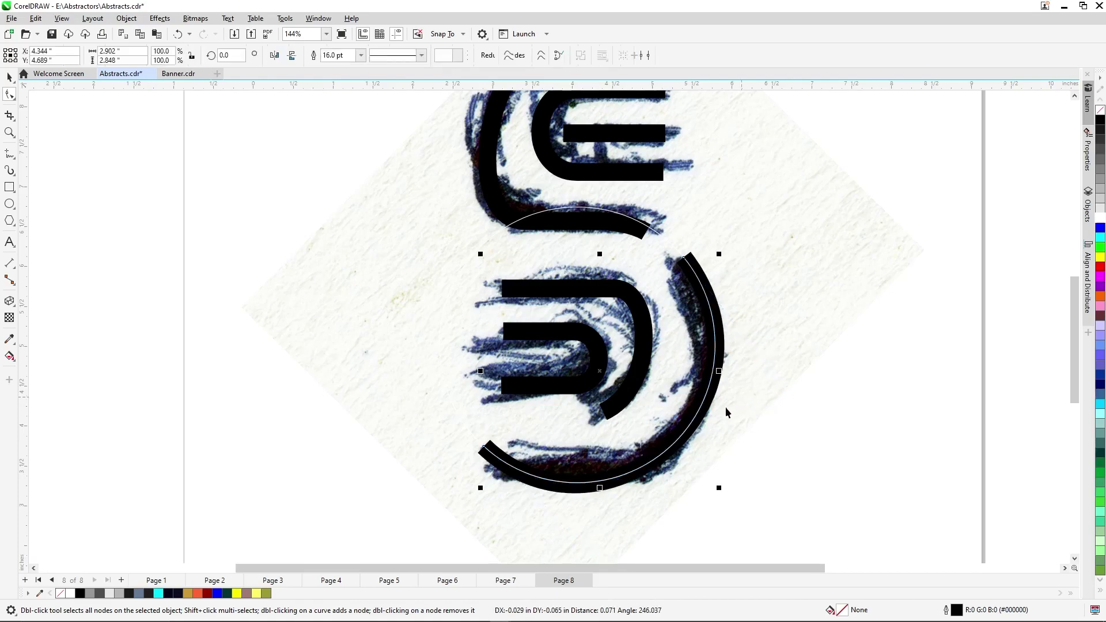
pyautogui.press('Escape')
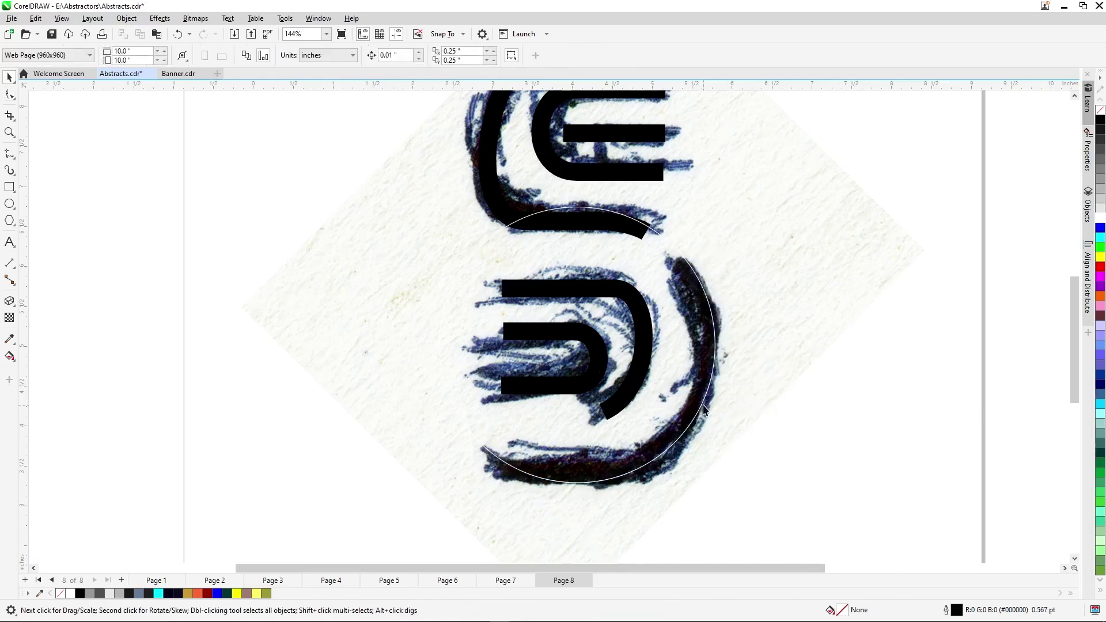
pyautogui.click(673, 367)
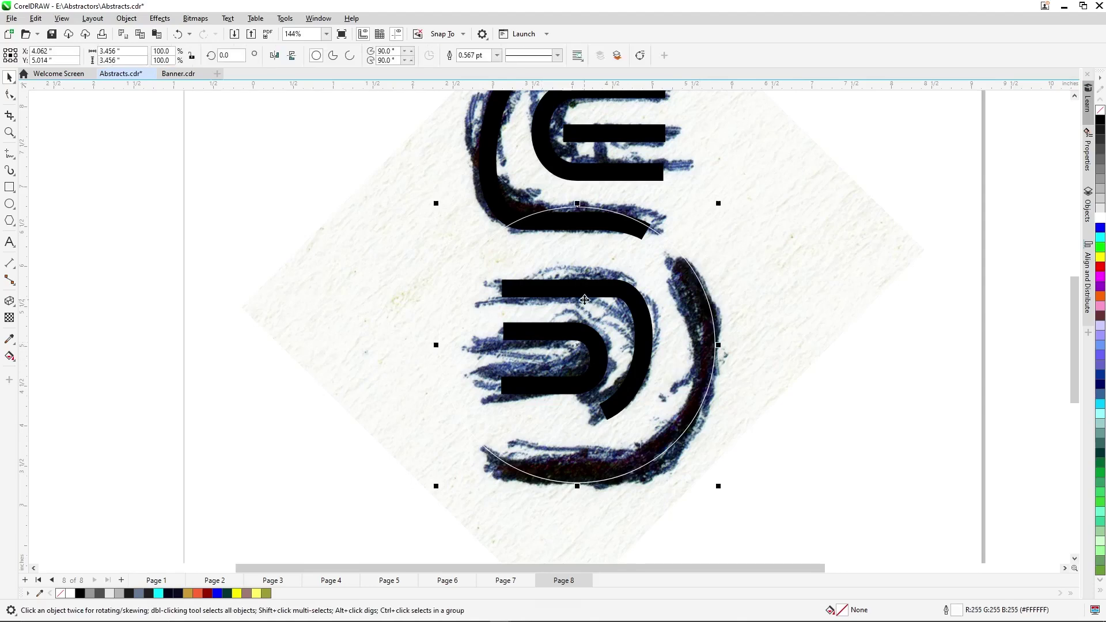
pyautogui.click(350, 55)
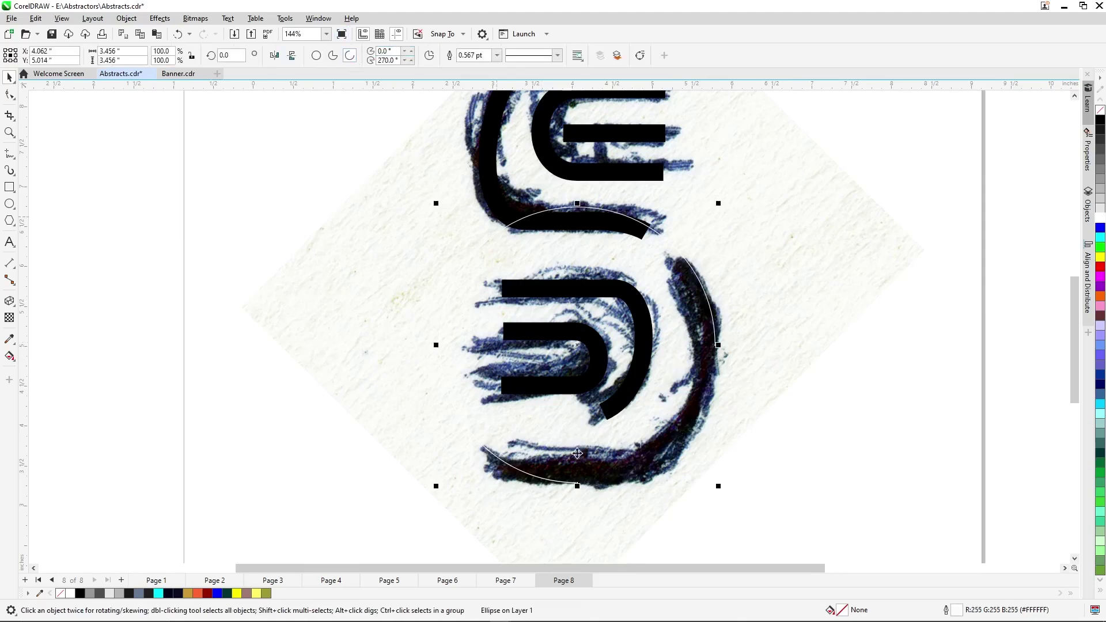
# Extend the open arc to about 316 degrees and rotate it to about 228 degrees, so it starts at the outer stroke's lower-left end
pyautogui.moveTo(576, 487); pyautogui.dragTo(579, 488)
pyautogui.press('F10')
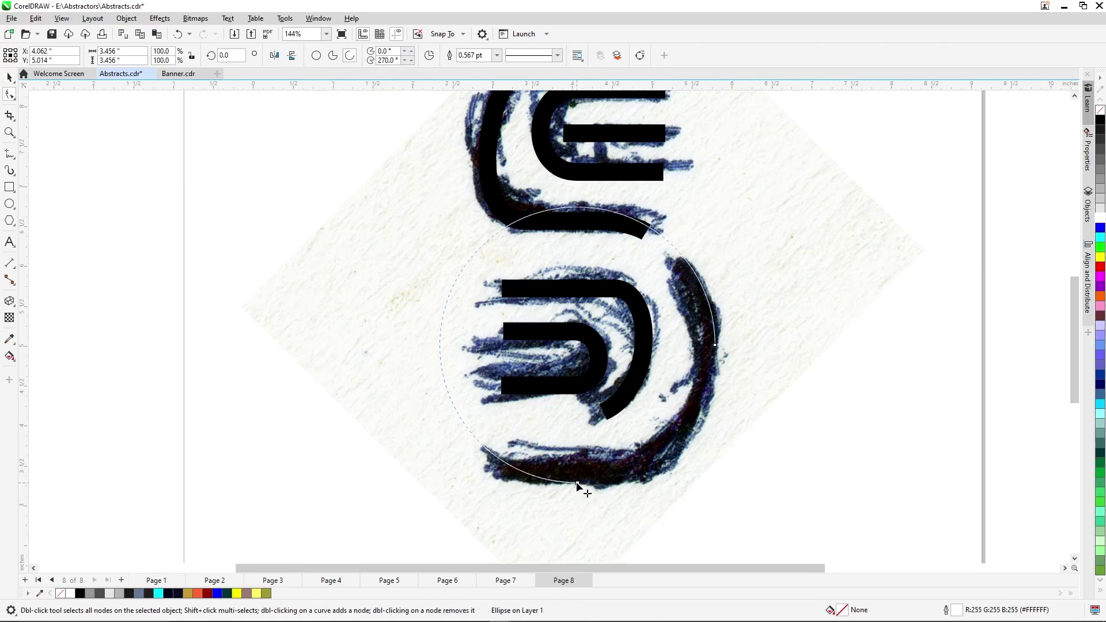
pyautogui.moveTo(577, 483); pyautogui.dragTo(463, 282)
pyautogui.moveTo(621, 247); pyautogui.dragTo(478, 268)
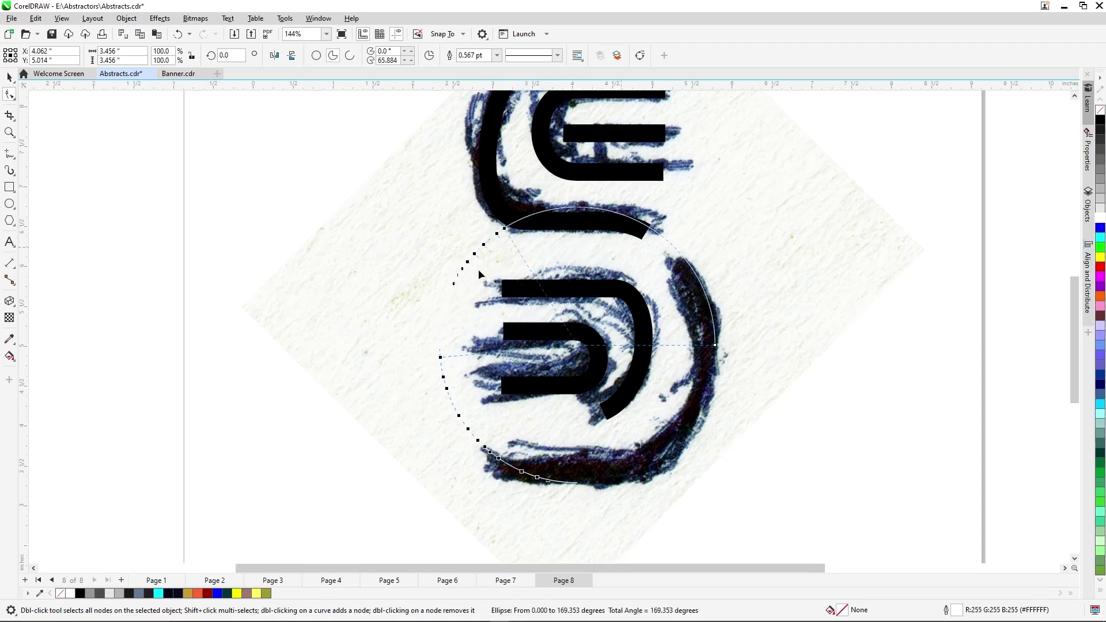
pyautogui.moveTo(491, 432); pyautogui.dragTo(674, 447)
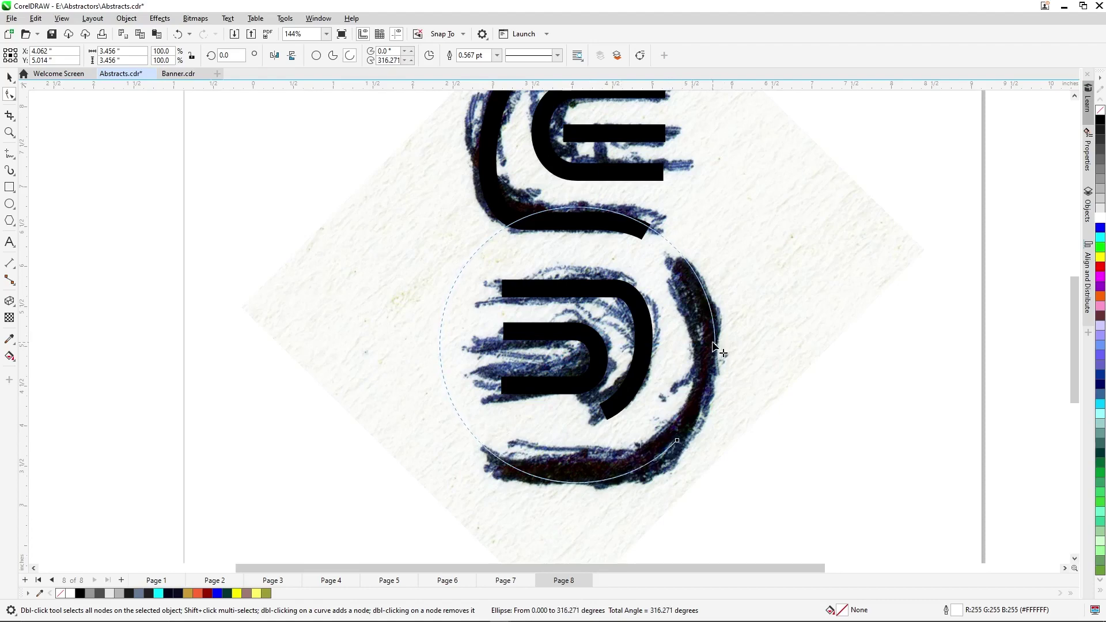
pyautogui.press('space')
pyautogui.click(708, 303)
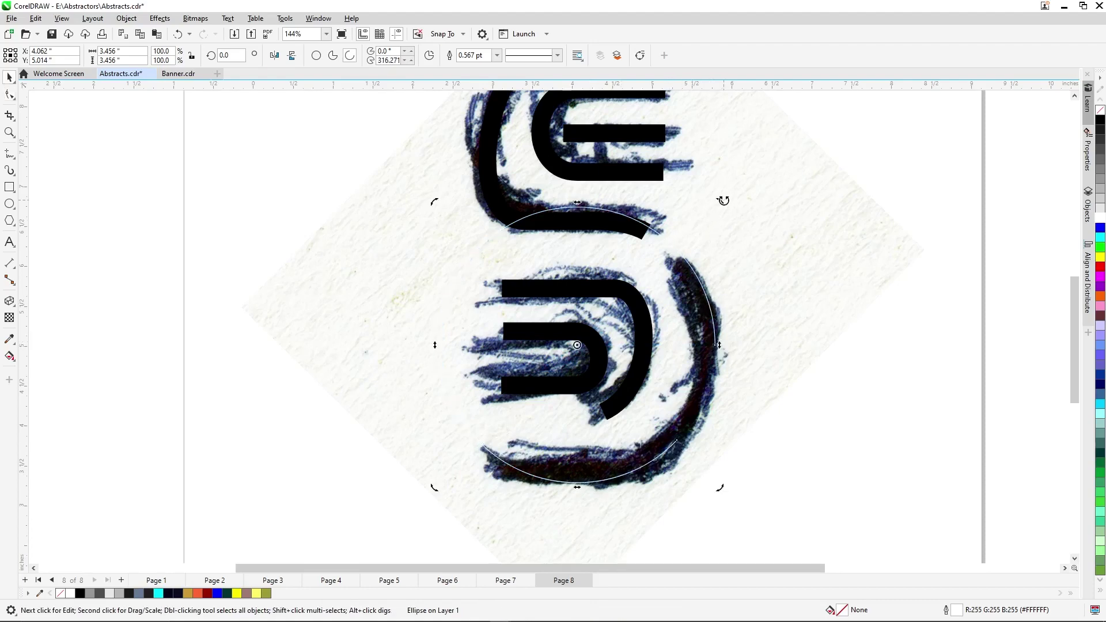
pyautogui.moveTo(723, 200); pyautogui.dragTo(582, 493)
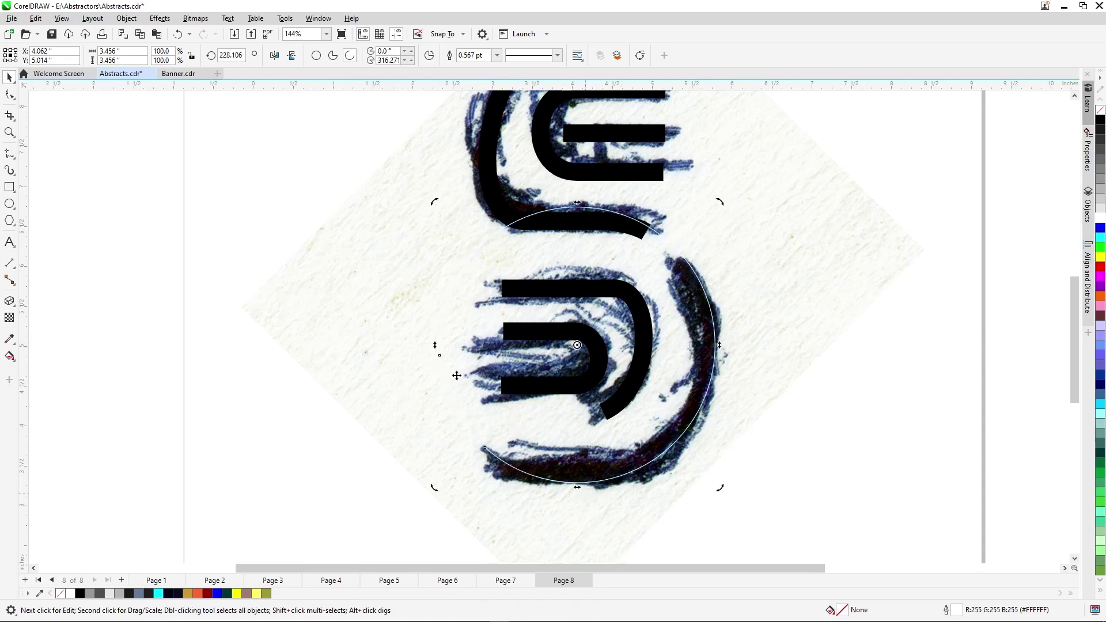
# Shorten the arc to about 172 degrees so that it ends at the upper end of the sketched outer stroke
pyautogui.press('F10')
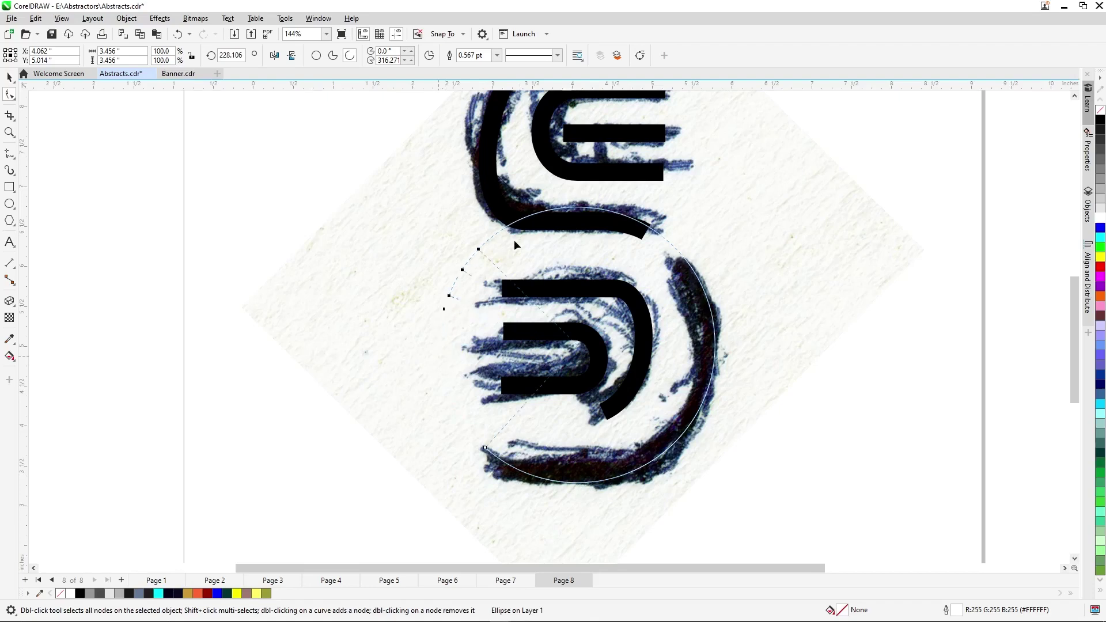
pyautogui.moveTo(714, 317); pyautogui.dragTo(682, 256)
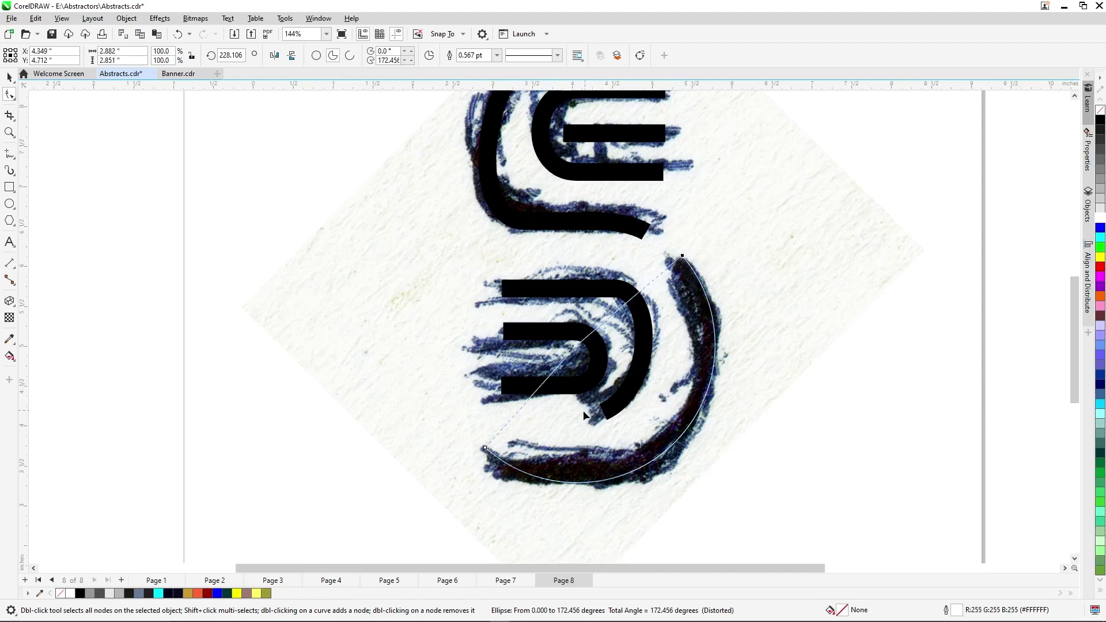
pyautogui.press('space')
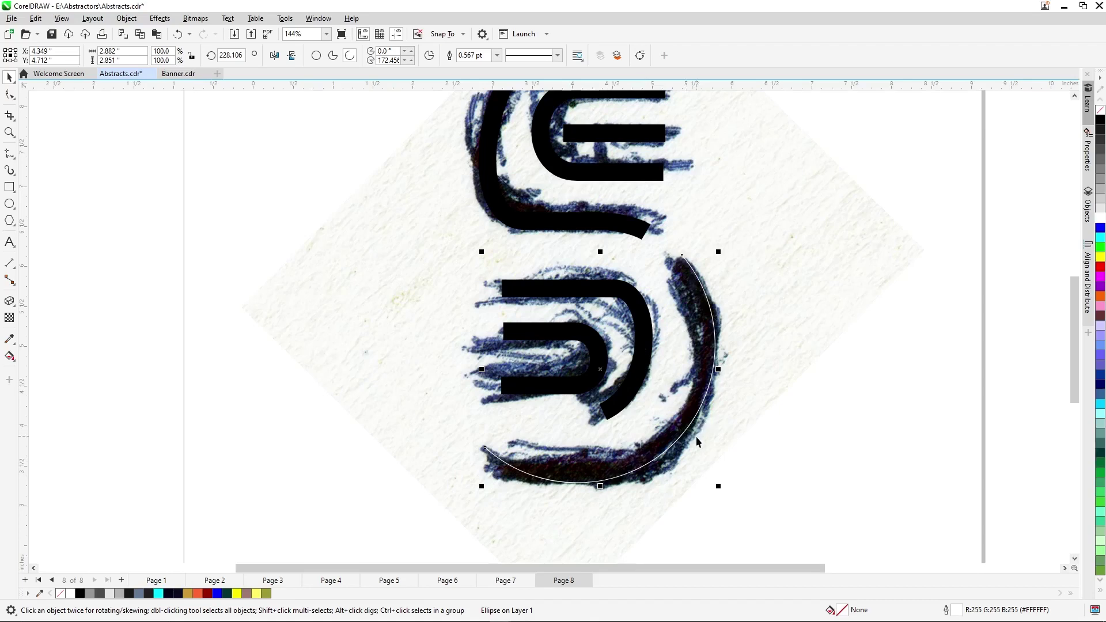
# Delete the thick outer curve of the upper group
pyautogui.scroll(-2, 626, 469)
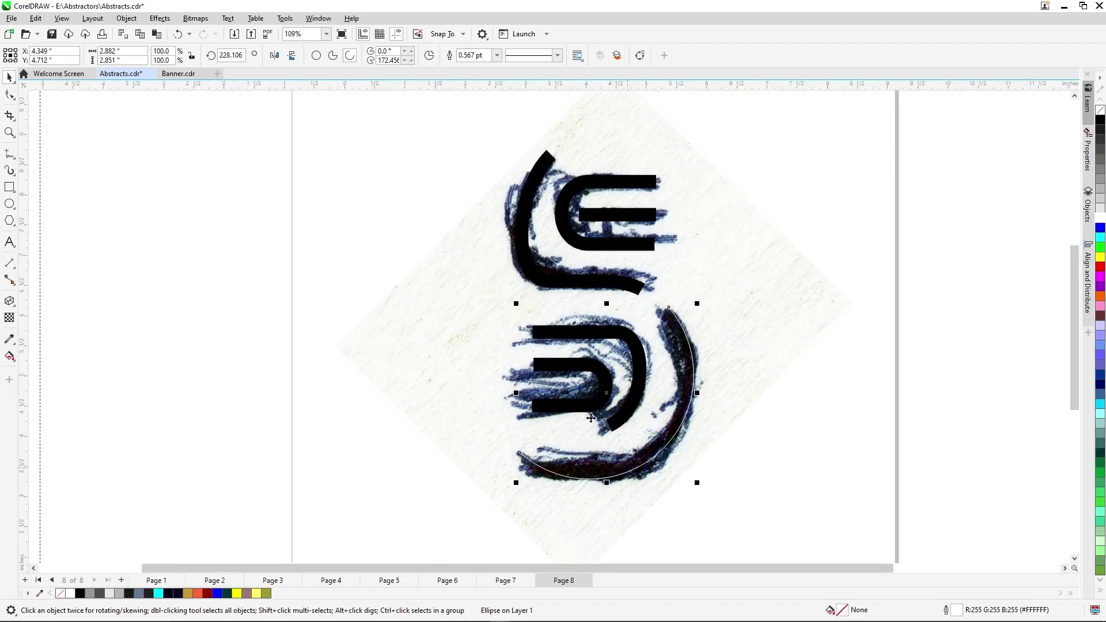
pyautogui.press('F10')
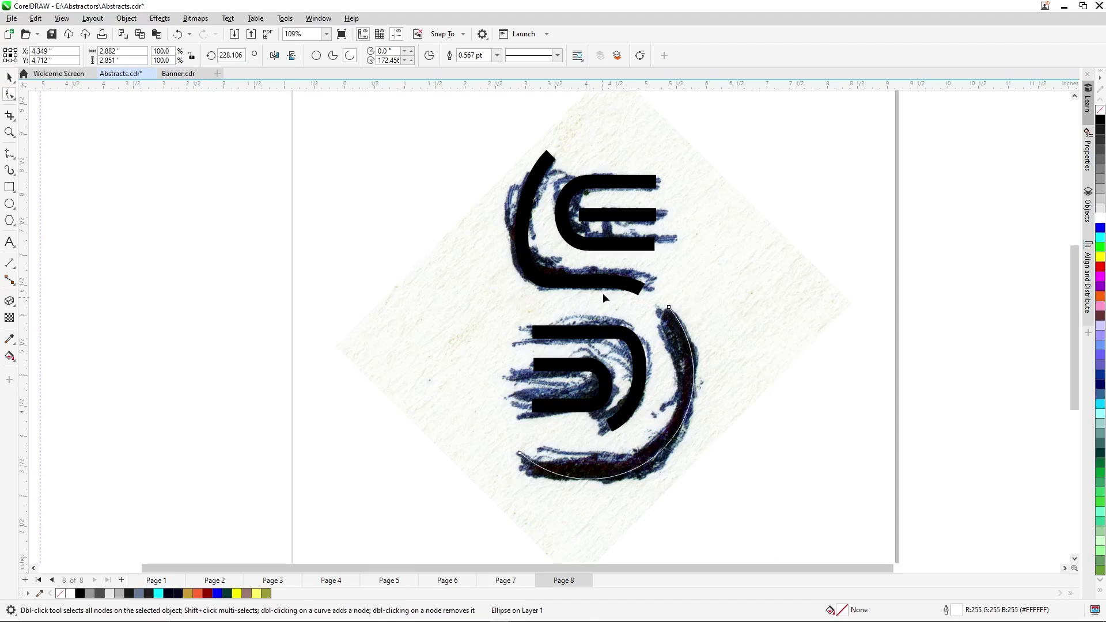
pyautogui.click(603, 283)
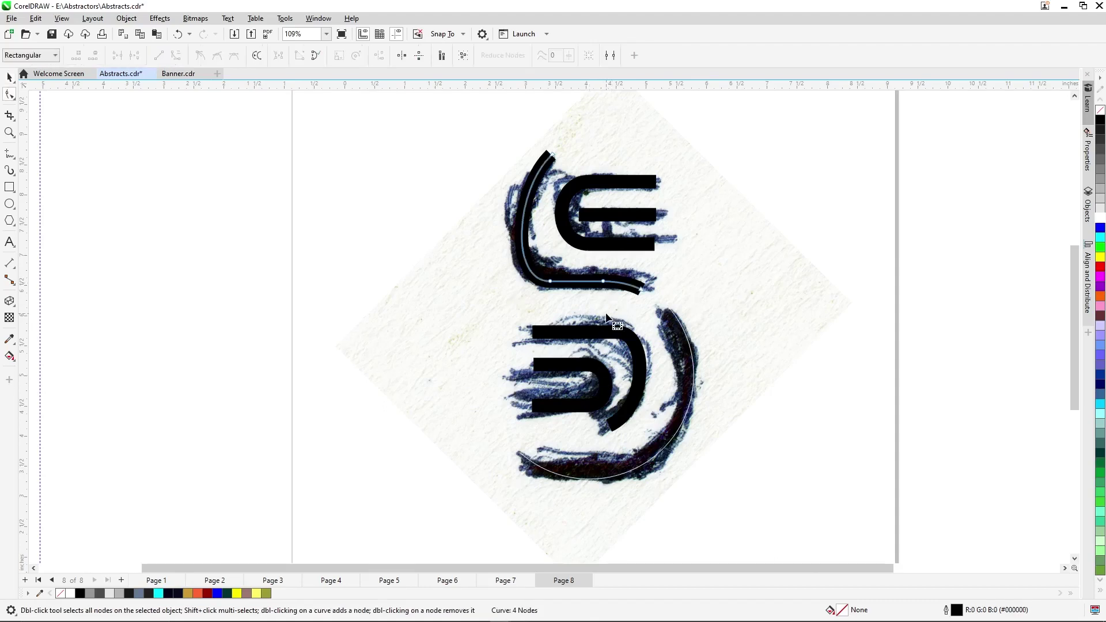
pyautogui.press('space')
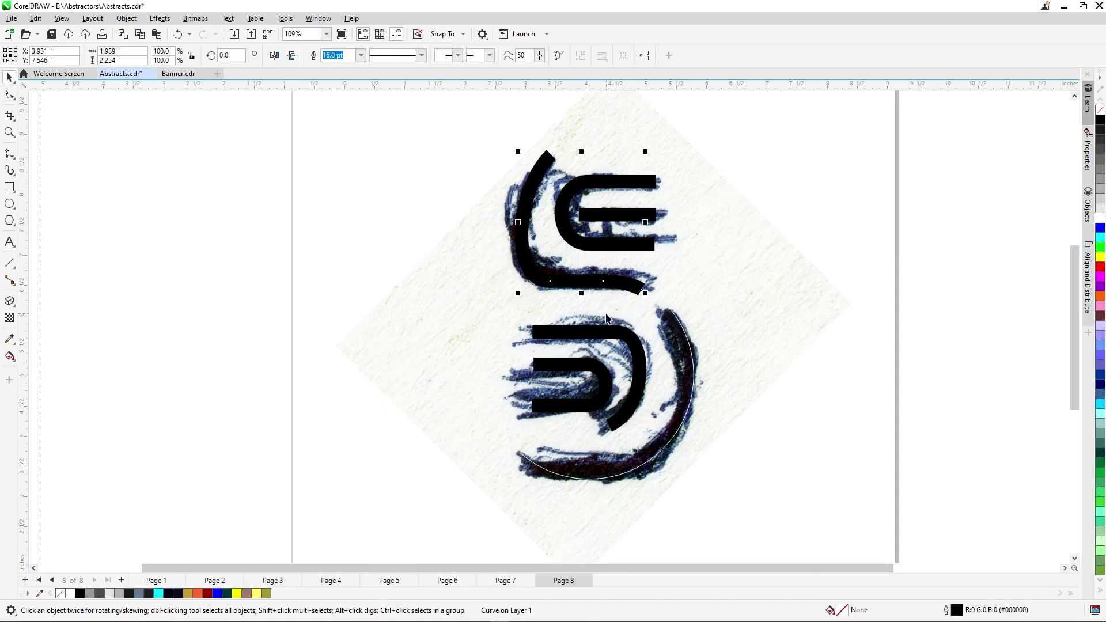
pyautogui.press('Escape')
# Set the lower arc's outline width to 16 pt and its outline color to black
pyautogui.click(665, 453)
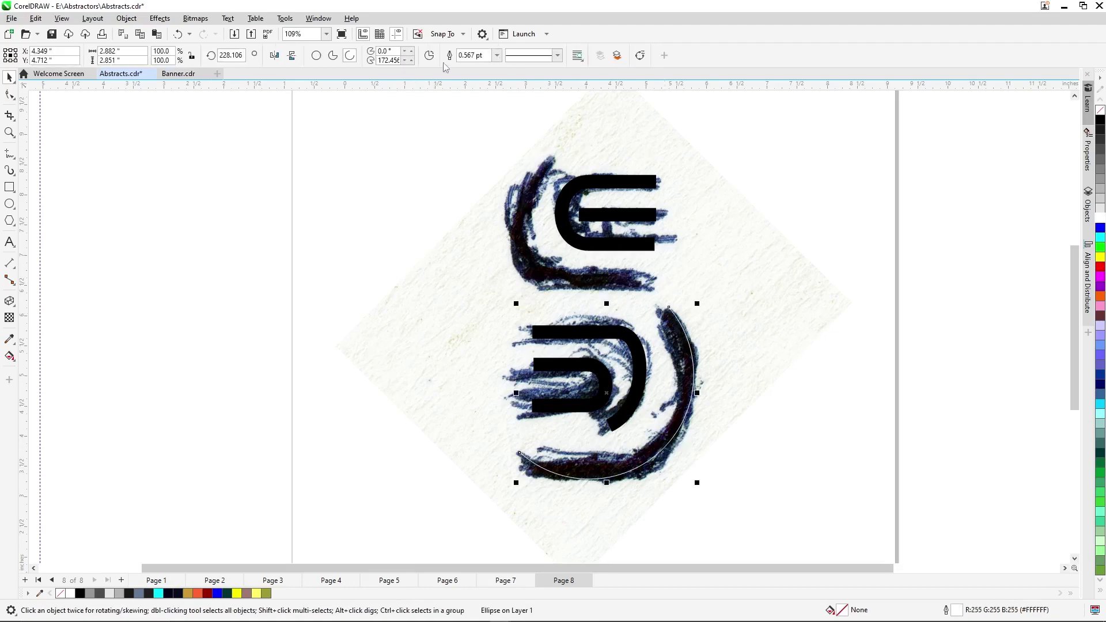
pyautogui.click(497, 55)
pyautogui.click(478, 171)
pyautogui.rightClick(1100, 122)
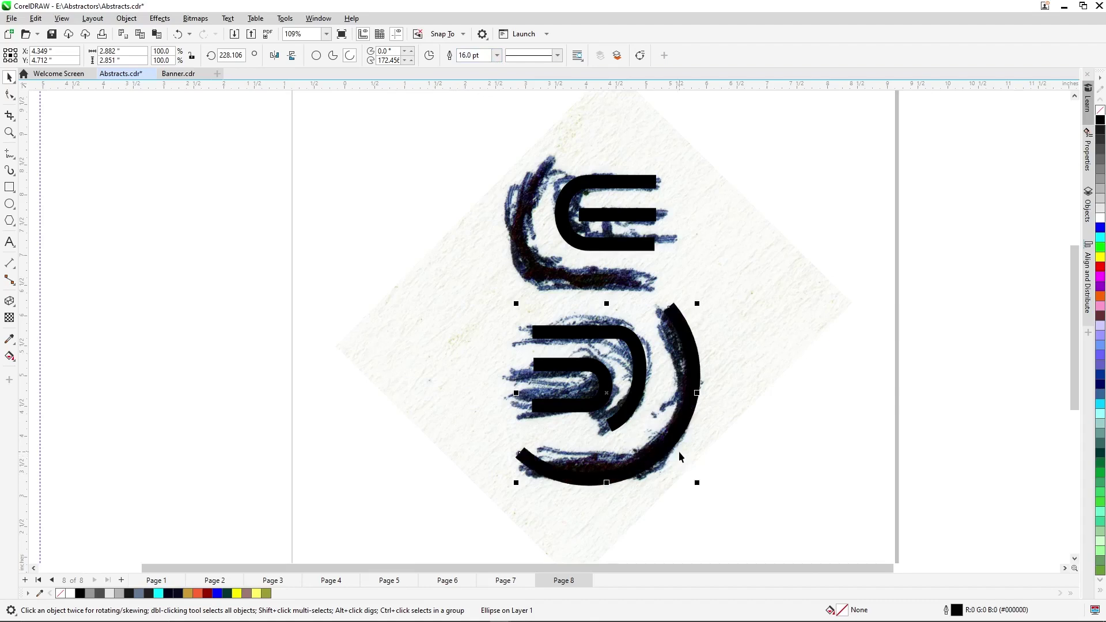
# Try to mirror a copy of the lower arc both vertically and horizontally and move it up onto the upper group's outer stroke
pyautogui.click(291, 56)
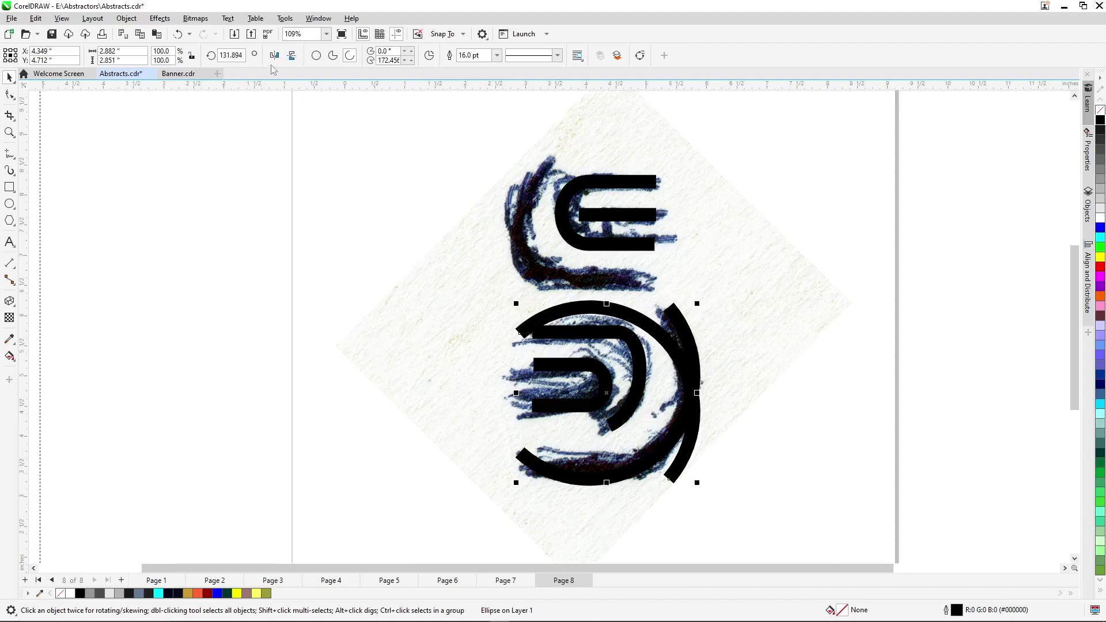
pyautogui.click(274, 55)
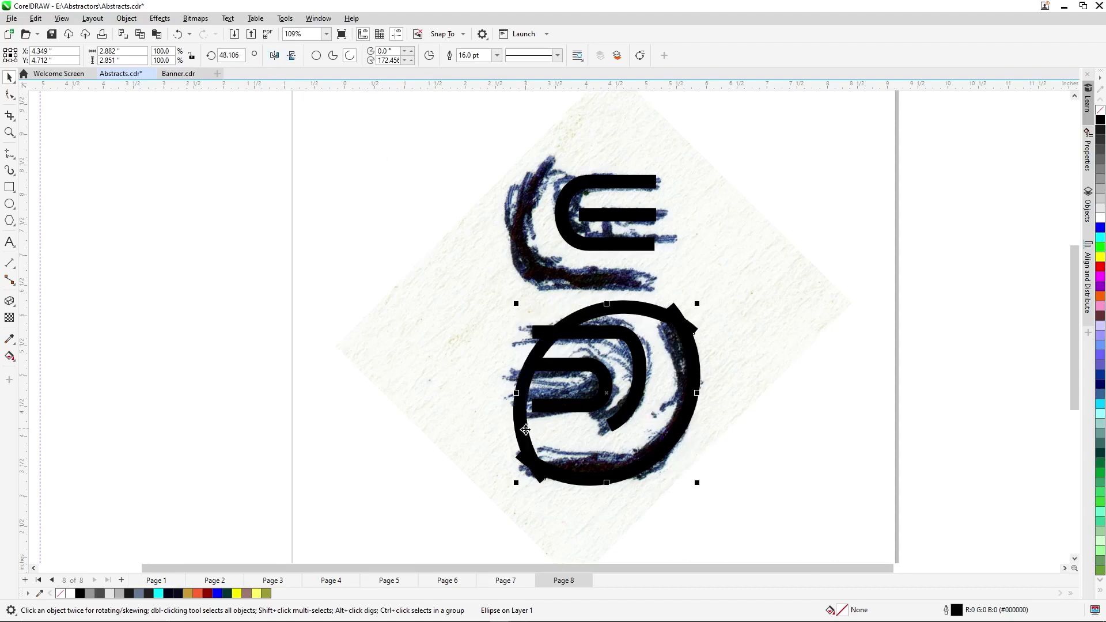
pyautogui.moveTo(530, 424); pyautogui.dragTo(529, 237)
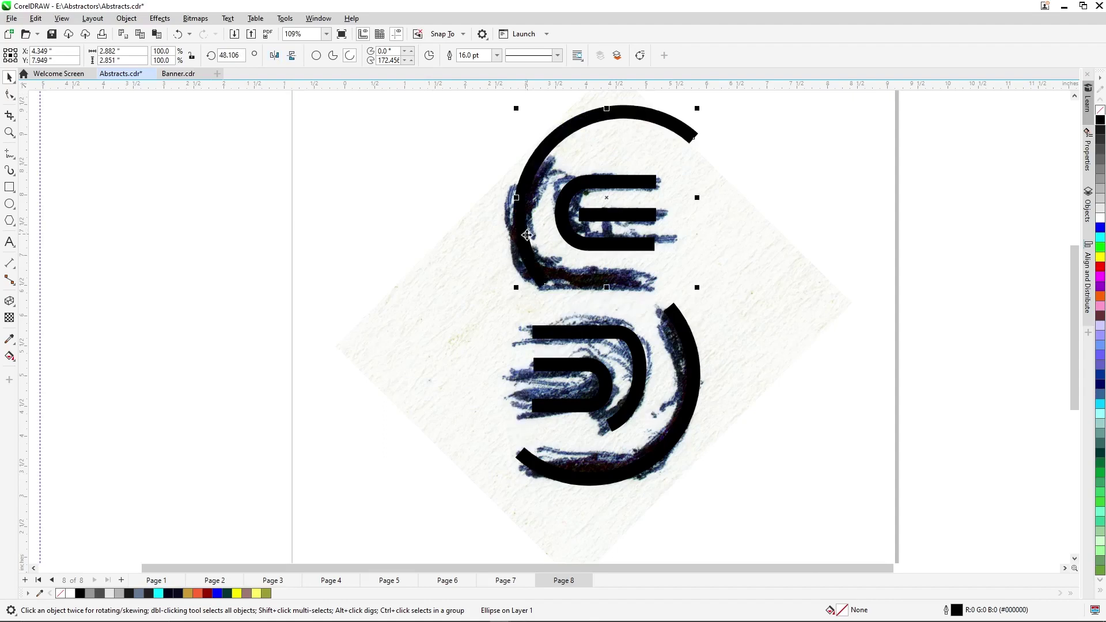
# Try to rotate the mirrored arc to about 107 degrees and shrink it to about 57% over the upper outer stroke
pyautogui.click(680, 123)
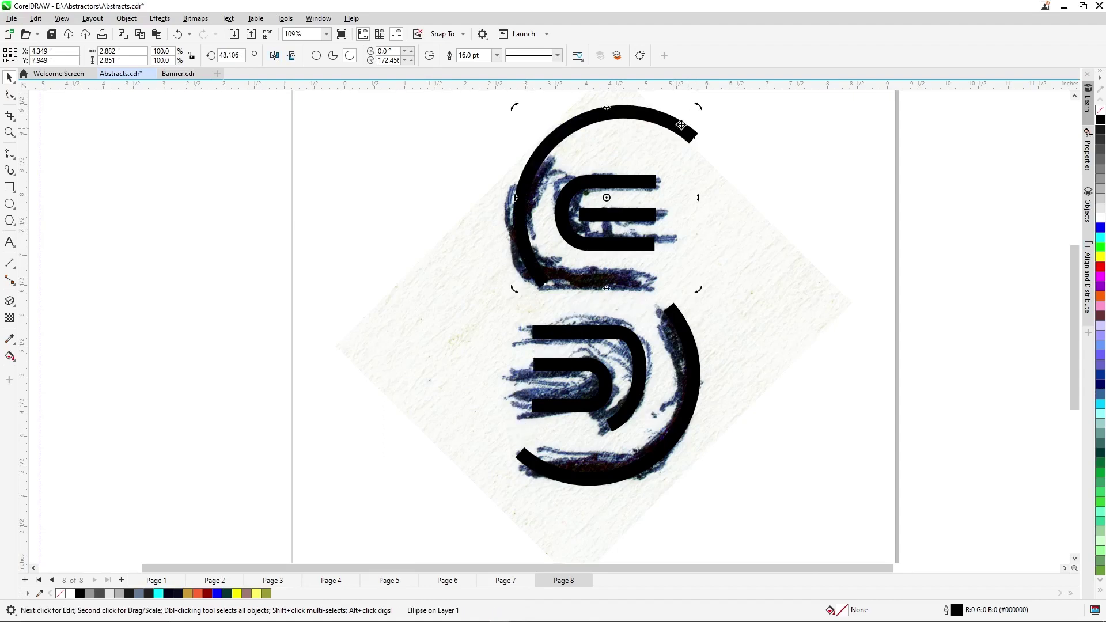
pyautogui.moveTo(699, 110); pyautogui.dragTo(593, 149)
pyautogui.moveTo(633, 295); pyautogui.dragTo(617, 285)
pyautogui.scroll(-1, 601, 325)
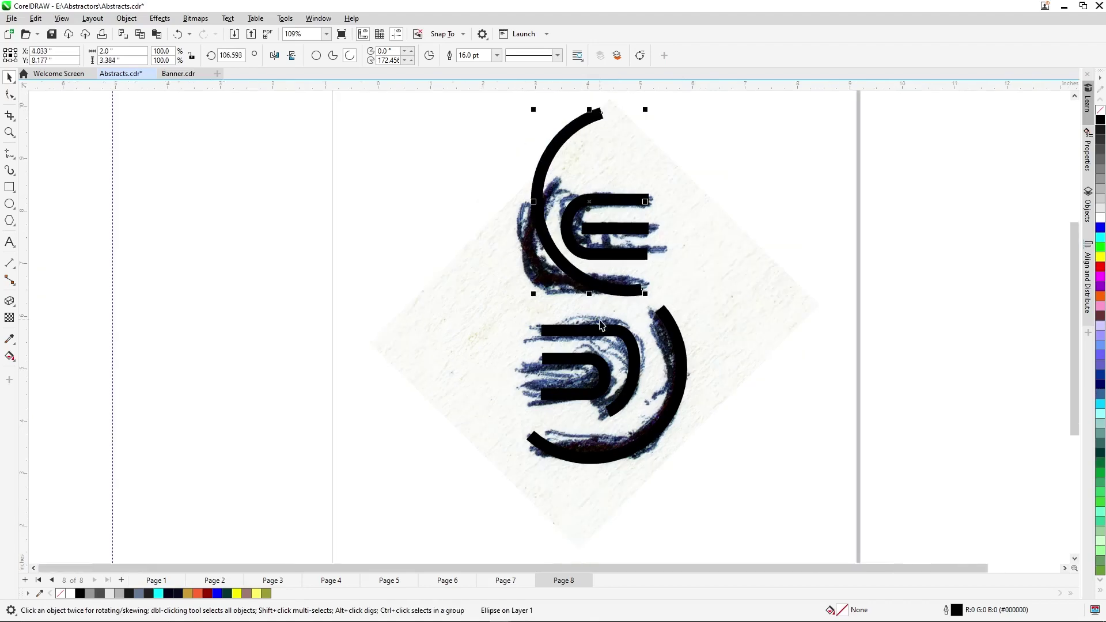
pyautogui.scroll(-1, 601, 326)
pyautogui.moveTo(640, 136); pyautogui.dragTo(600, 181)
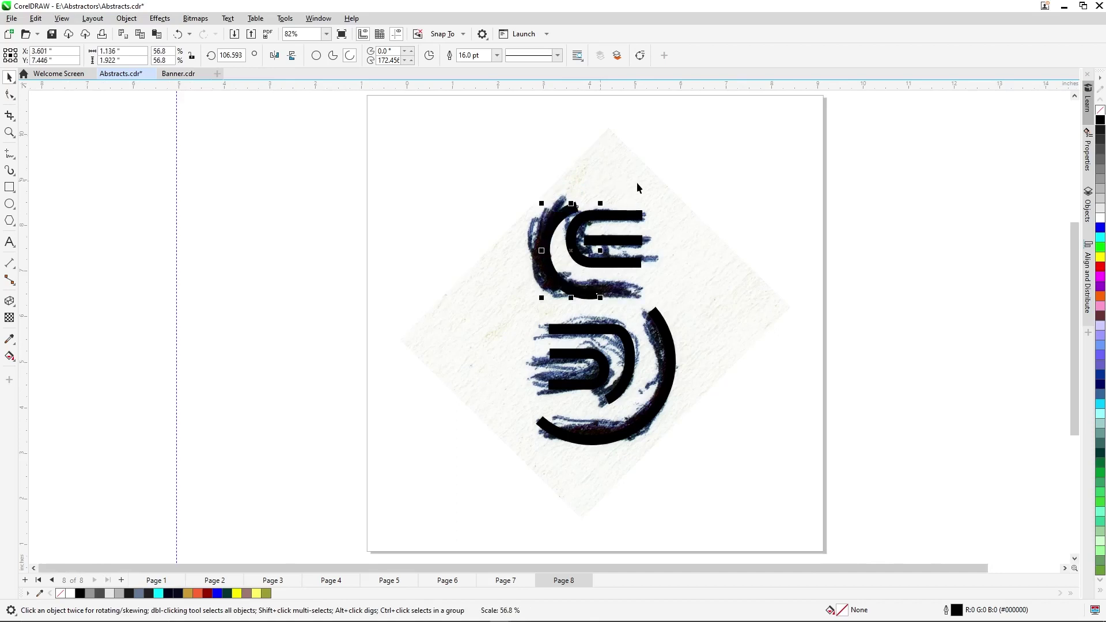
# Undo the mirrored arc copy, the lower arc's outline formatting and the deletion of the upper group's outer curve
pyautogui.hotkey('ctrl', 'z')
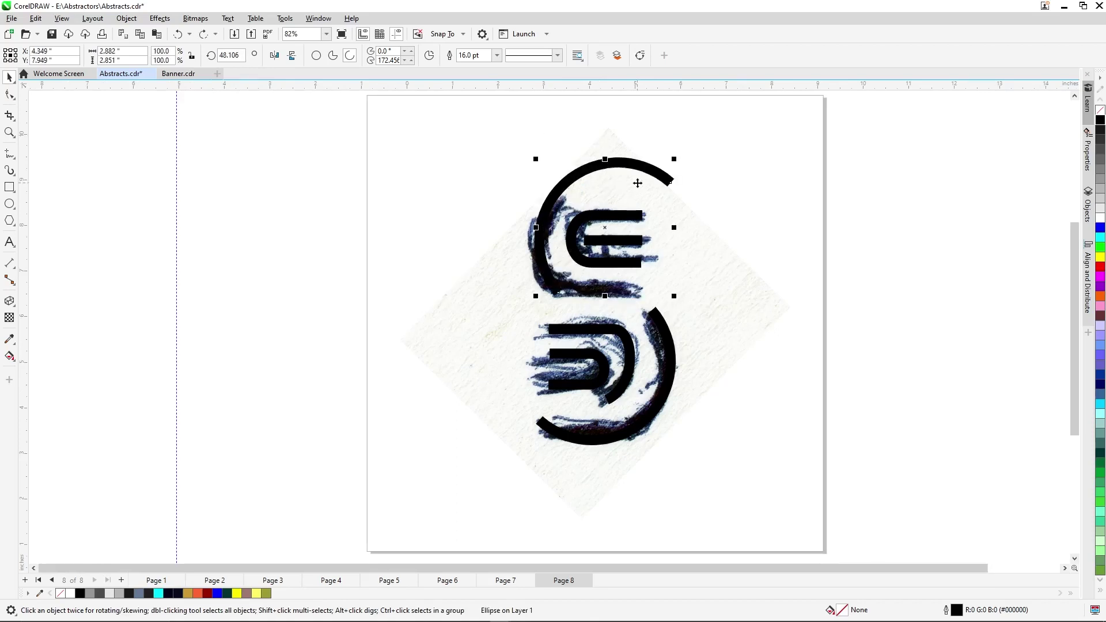
pyautogui.hotkey('ctrl', 'z')
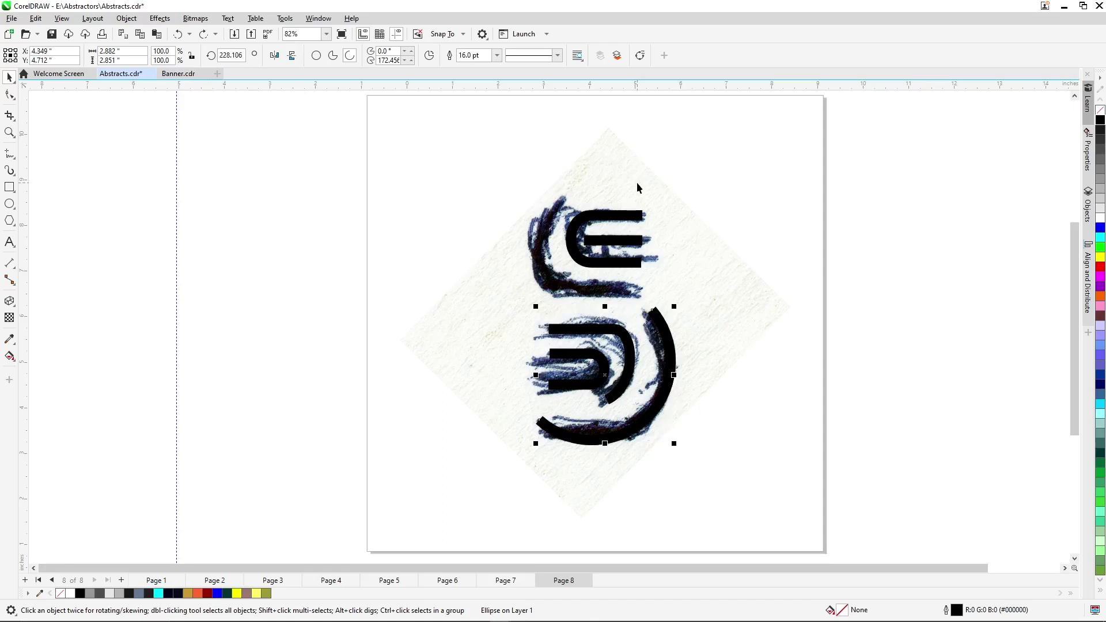
pyautogui.hotkey('ctrl', 'z')
pyautogui.hotkey('ctrl', 'shift', 'z')
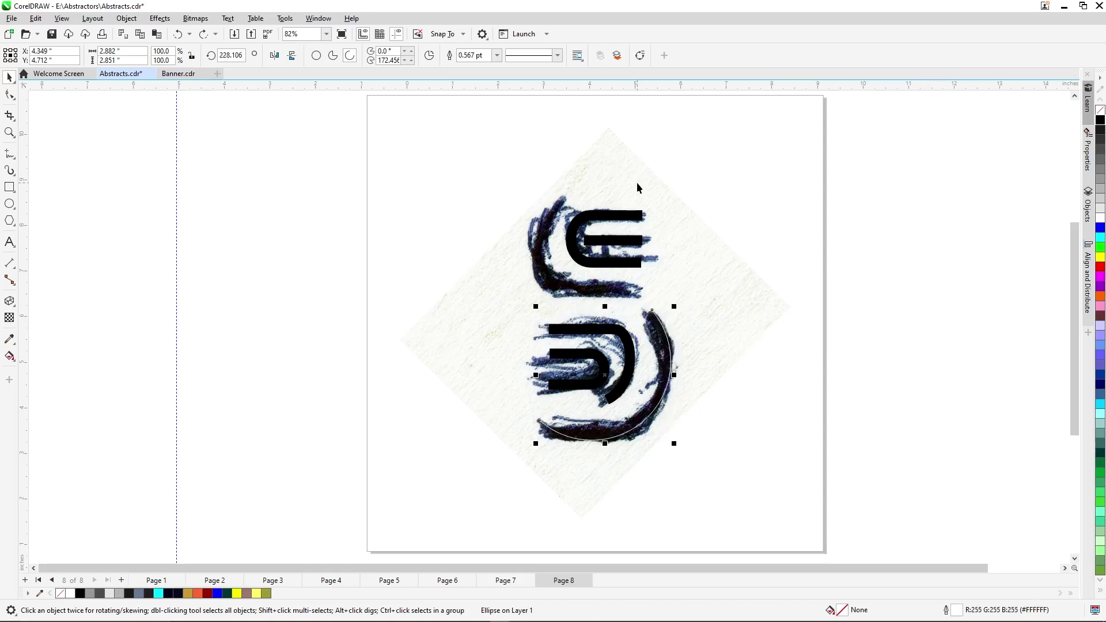
pyautogui.hotkey('ctrl', 'shift', 'z')
pyautogui.hotkey('ctrl', 'shift', 'z')
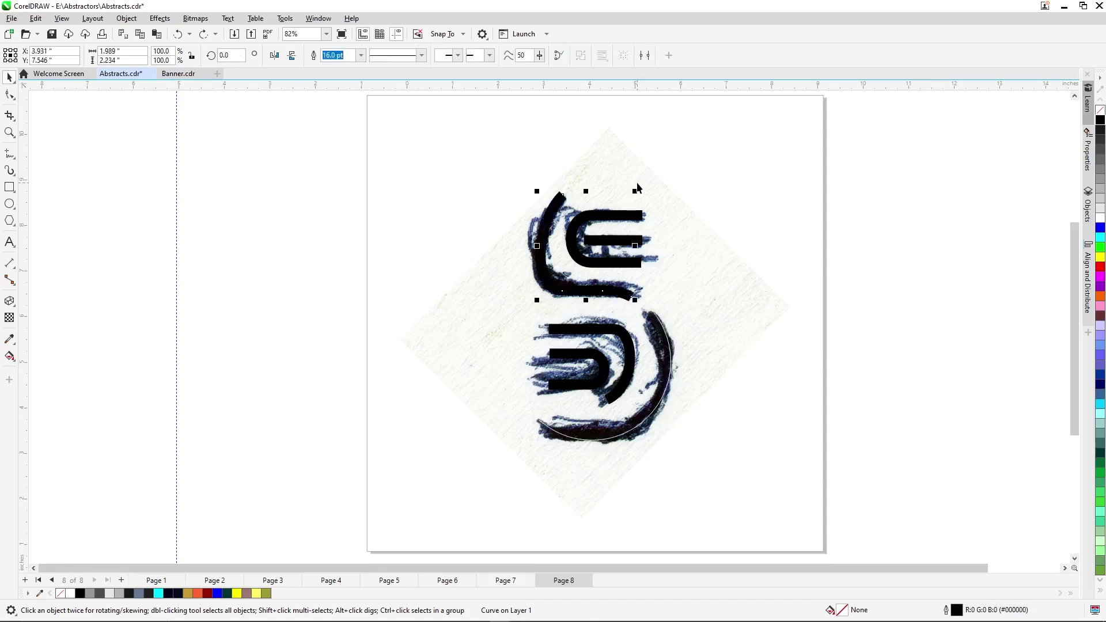
# Give the thin lower arc a 16 pt outline in black again
pyautogui.click(633, 431)
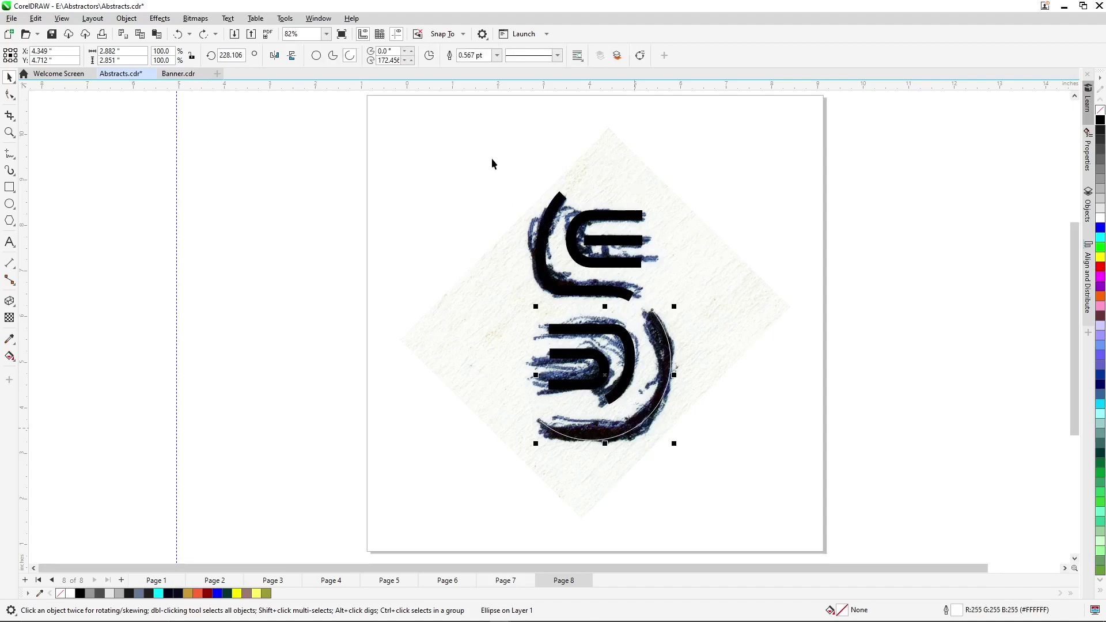
pyautogui.click(497, 55)
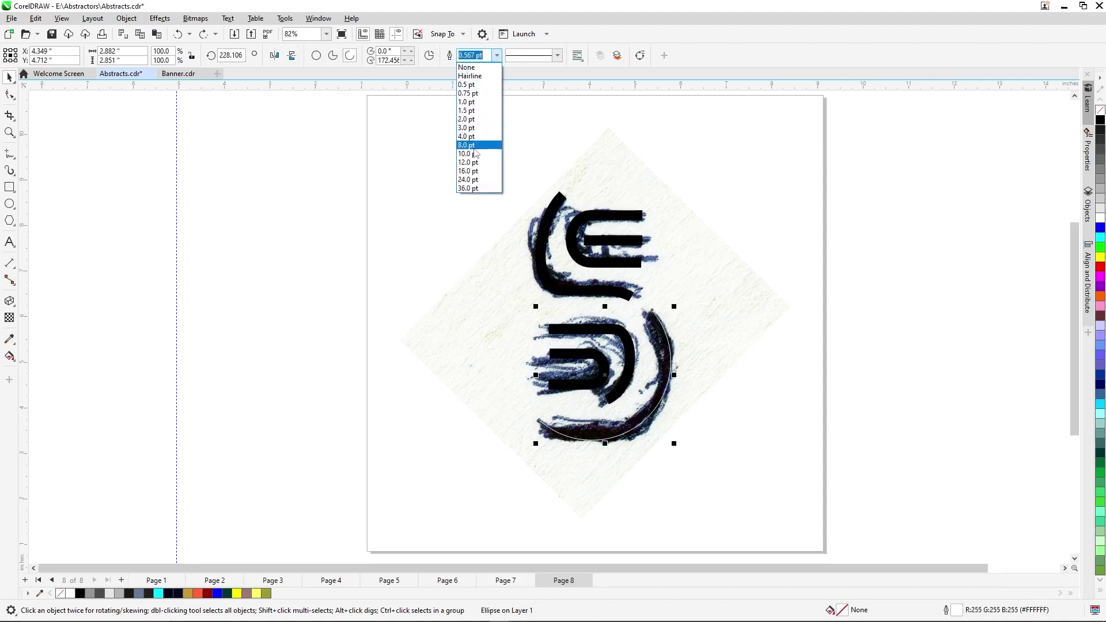
pyautogui.click(476, 172)
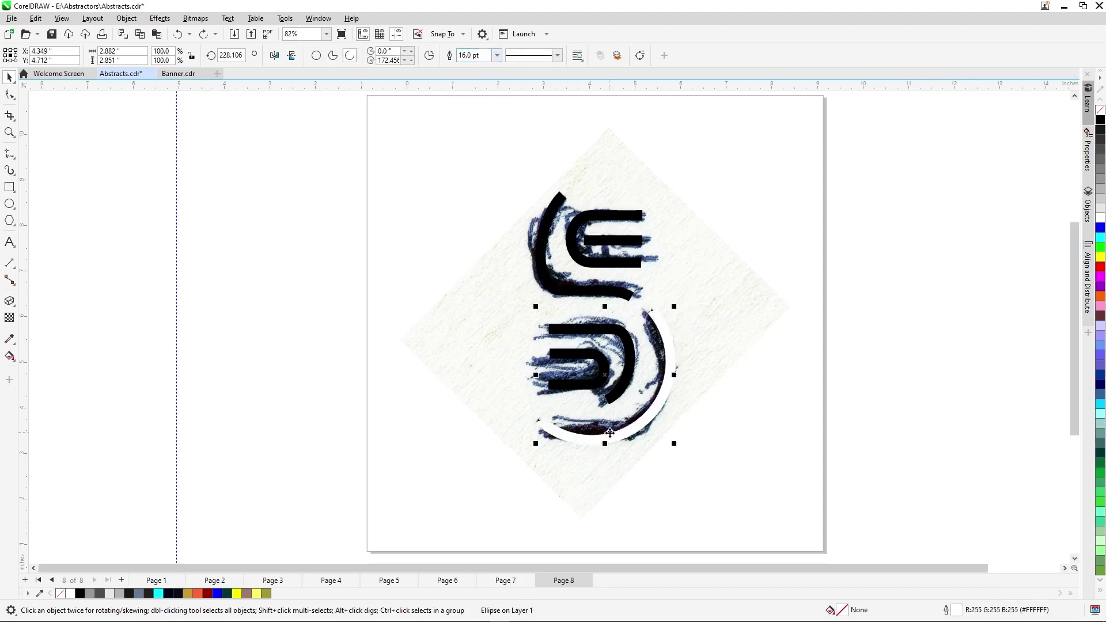
pyautogui.rightClick(1100, 119)
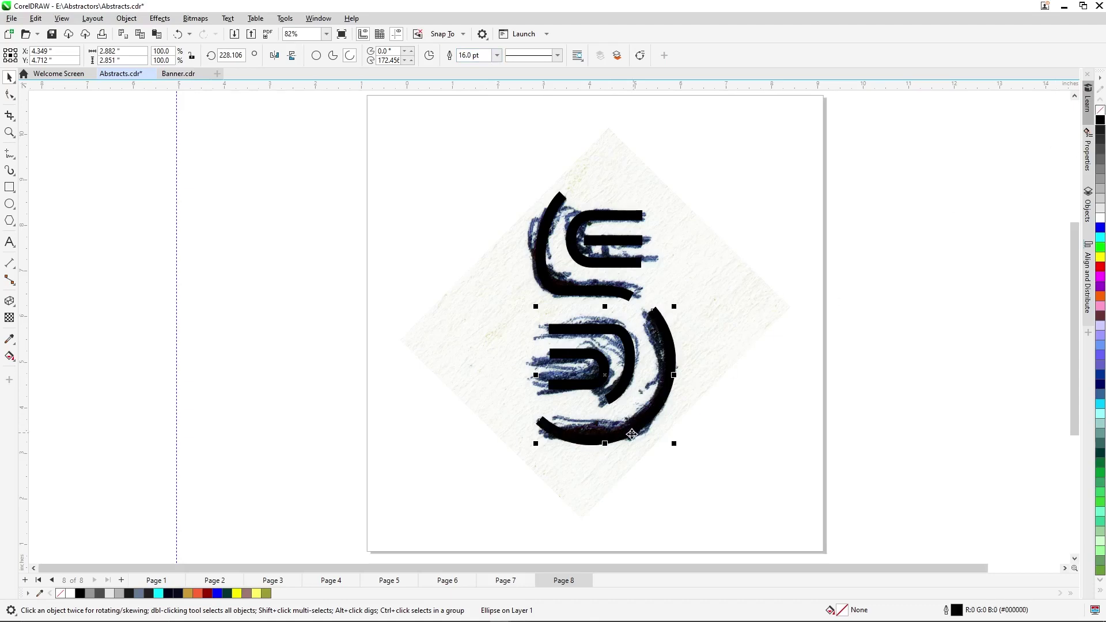
# Mirror a copy of the lower arc vertically and horizontally, and place it over the upper group's outer curve
pyautogui.moveTo(603, 445); pyautogui.dragTo(567, 229)
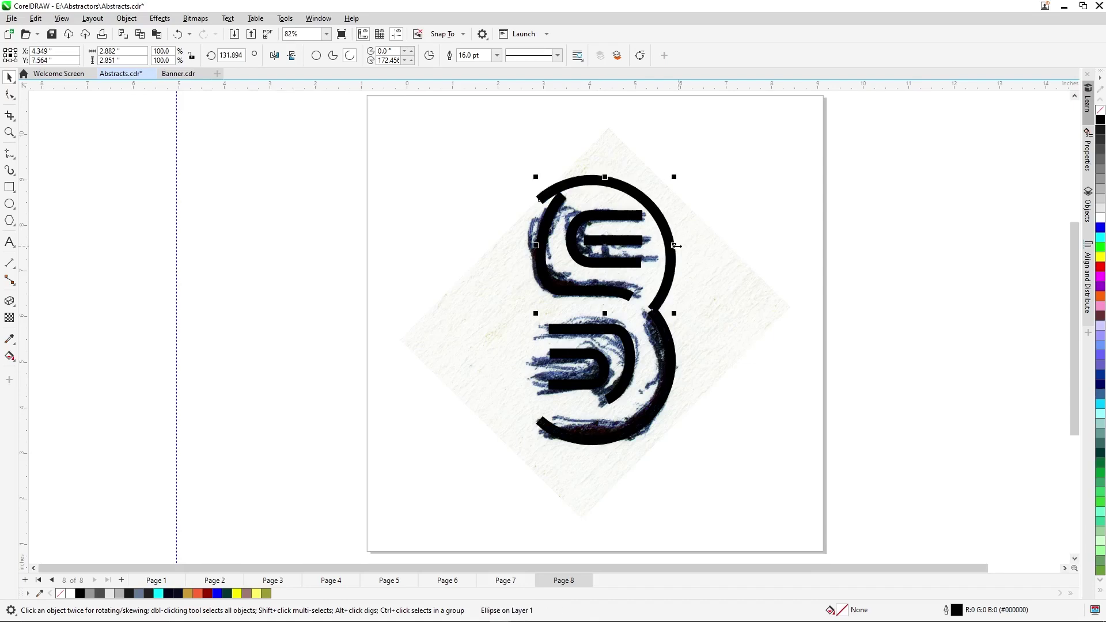
pyautogui.moveTo(674, 242); pyautogui.dragTo(404, 245)
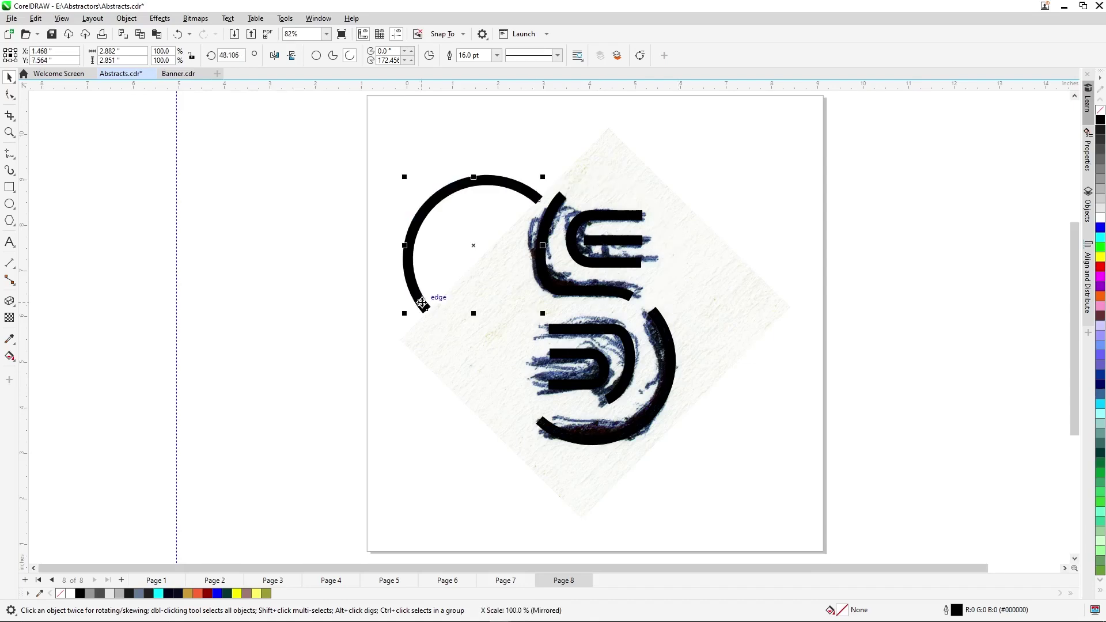
pyautogui.moveTo(429, 301); pyautogui.dragTo(546, 296)
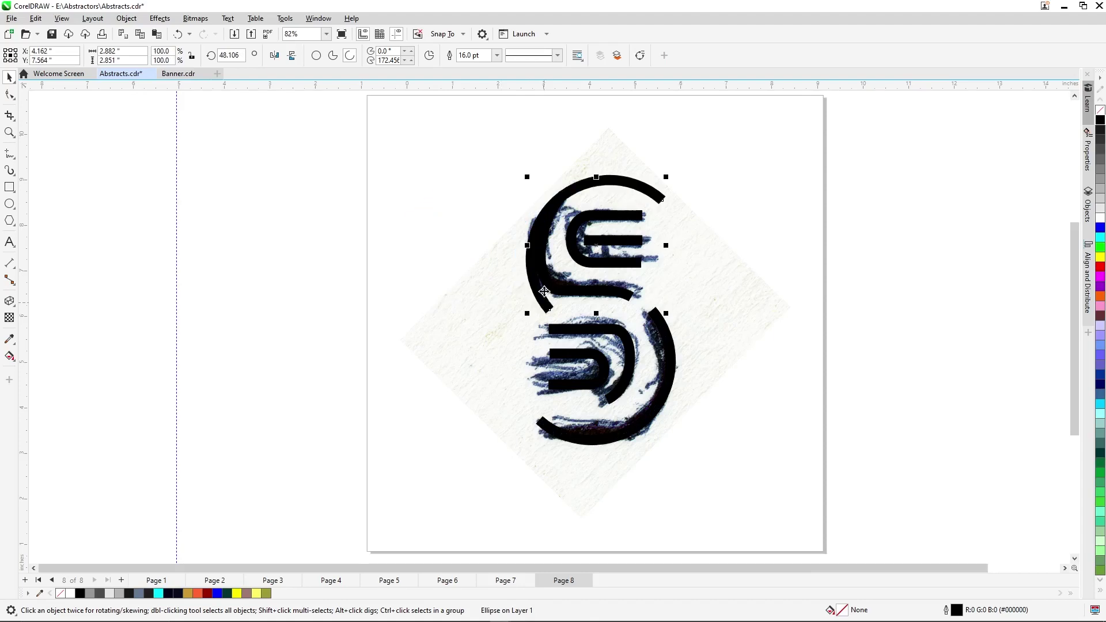
pyautogui.scroll(3, 543, 305)
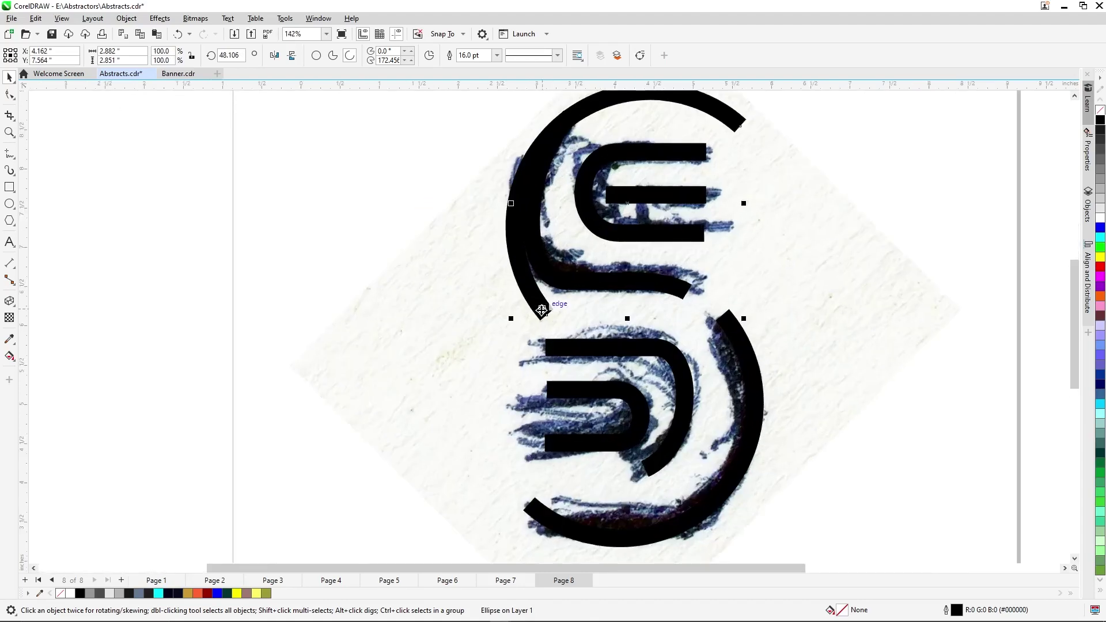
pyautogui.moveTo(542, 310); pyautogui.dragTo(569, 282)
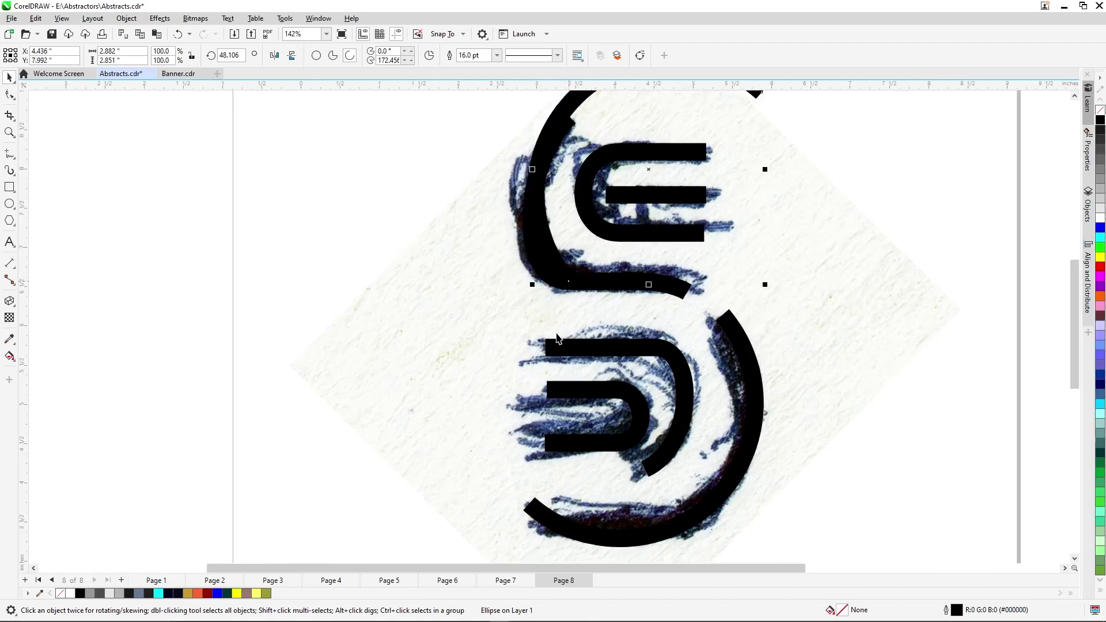
pyautogui.scroll(-3, 559, 340)
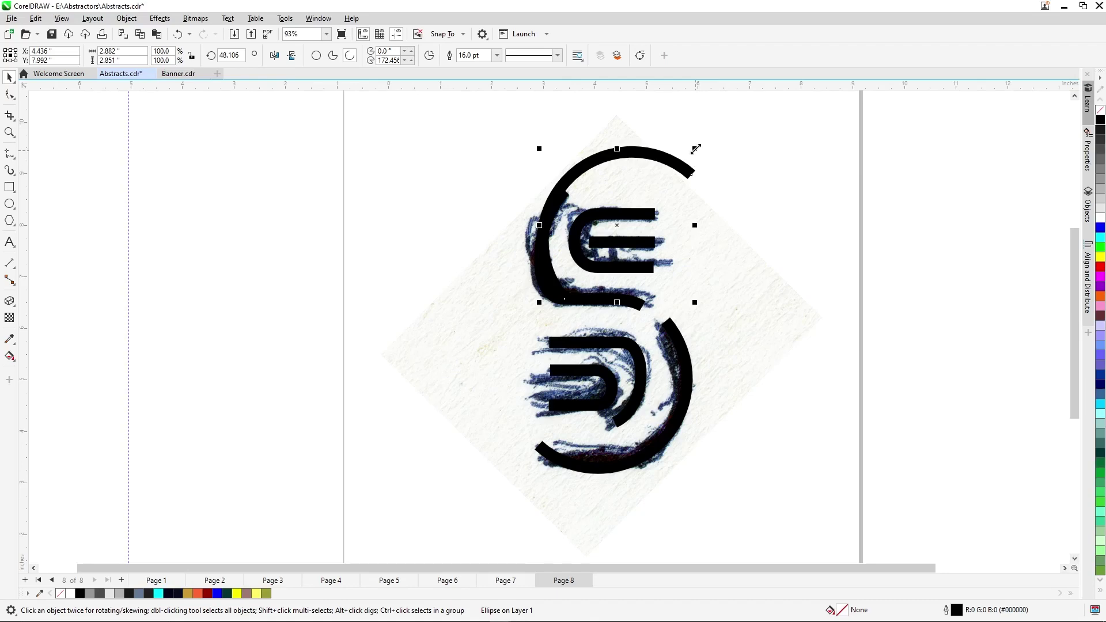
# Scale the upper arc to about 82%, rotate it to about 74 degrees and move it to the outer edge of the upper stroke
pyautogui.moveTo(695, 149); pyautogui.dragTo(628, 177)
pyautogui.click(651, 184)
pyautogui.click(541, 266)
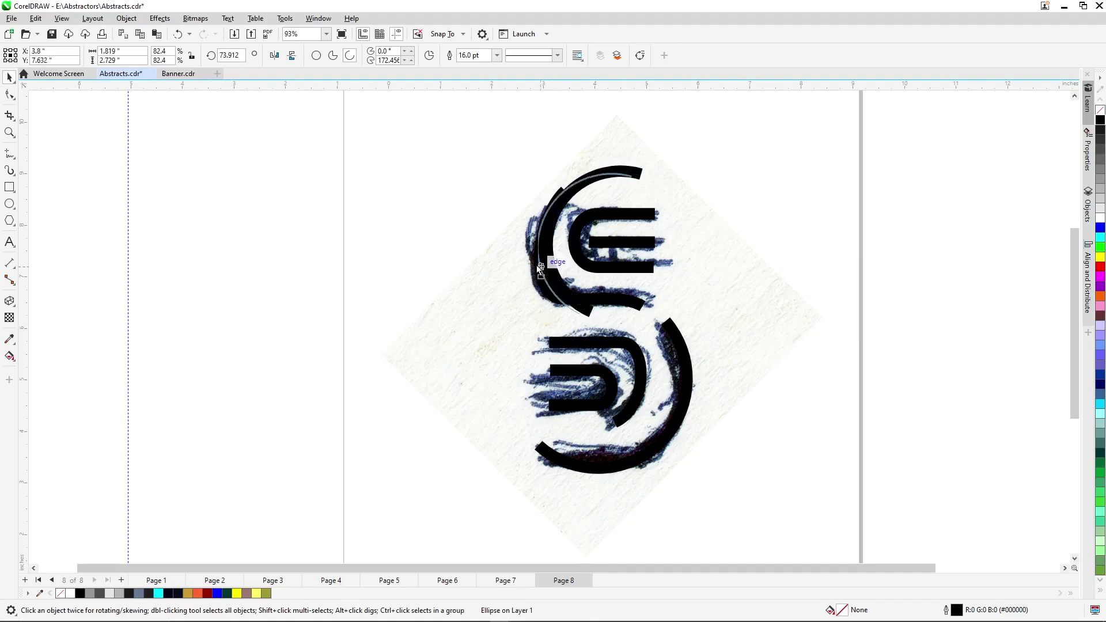
pyautogui.moveTo(540, 267); pyautogui.dragTo(533, 252)
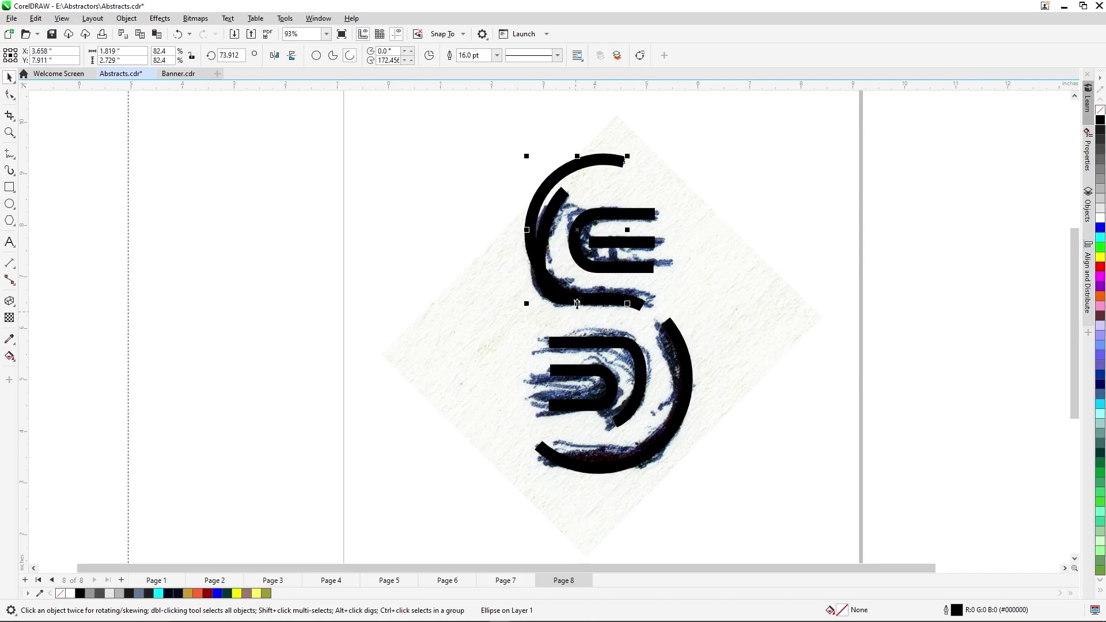
# Shrink the upper arc to about 62% and align it with the curved part of the sketched outer stroke
pyautogui.scroll(2, 577, 304)
pyautogui.scroll(-1, 595, 368)
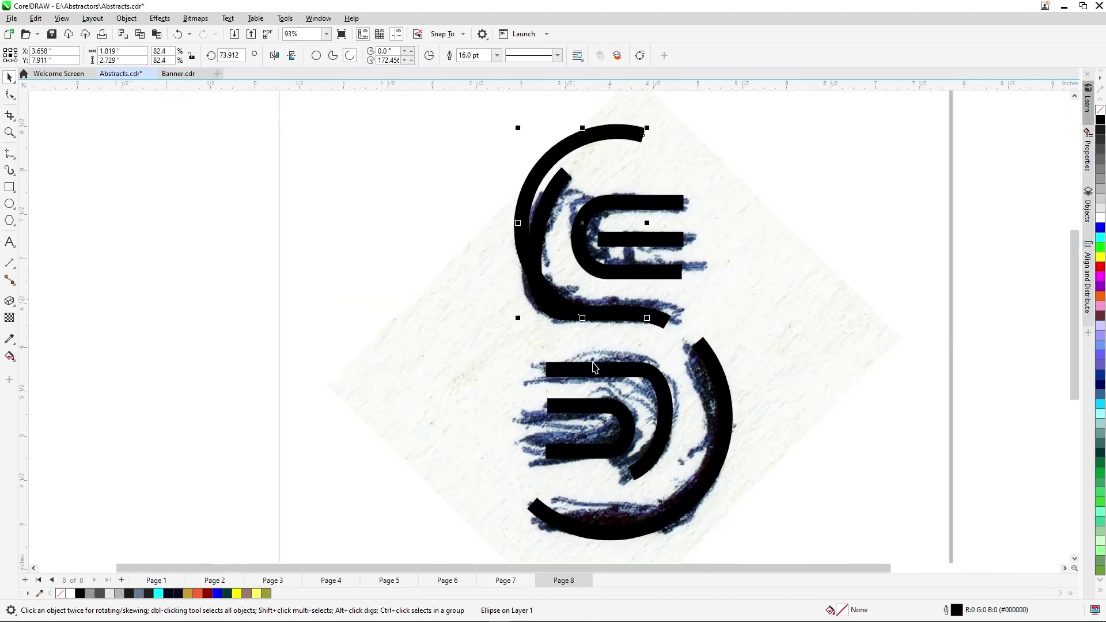
pyautogui.scroll(-1, 595, 367)
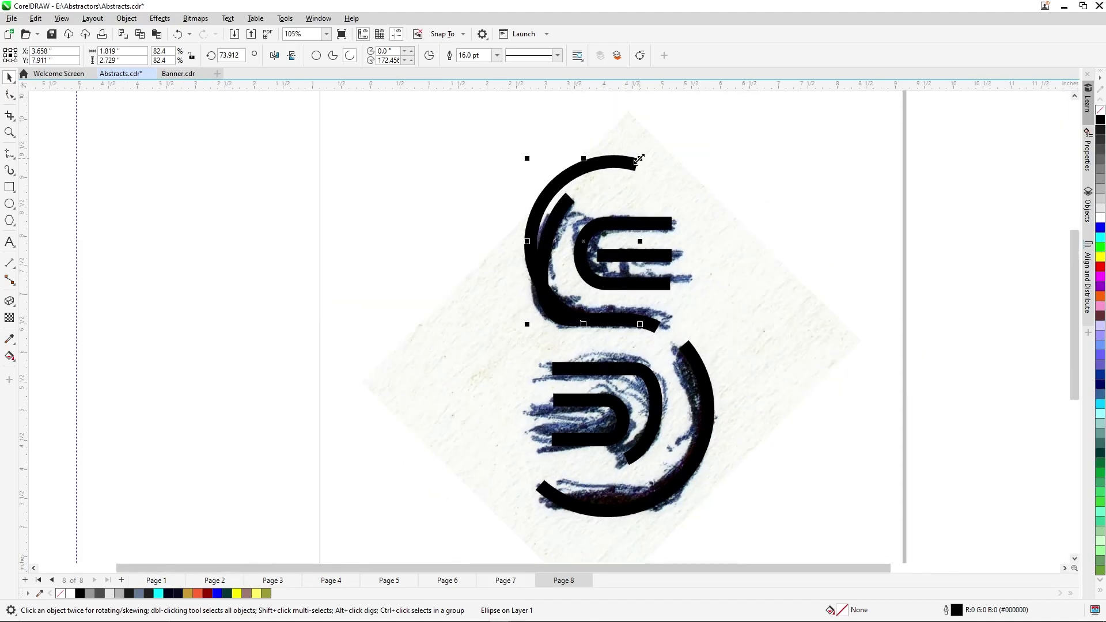
pyautogui.moveTo(639, 159); pyautogui.dragTo(617, 174)
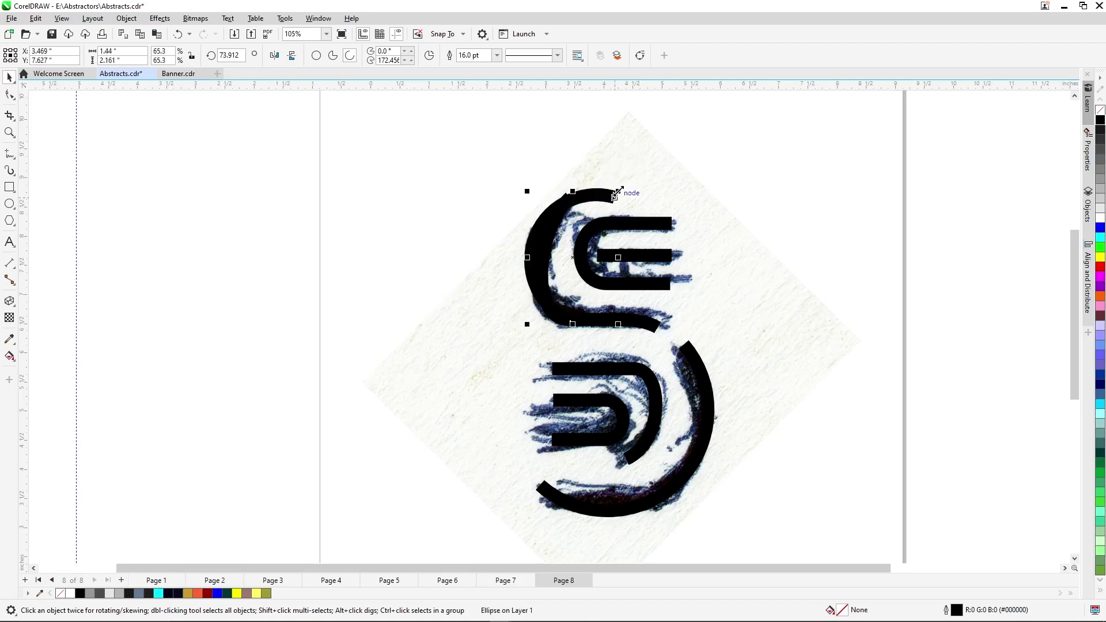
pyautogui.moveTo(616, 195); pyautogui.dragTo(606, 208)
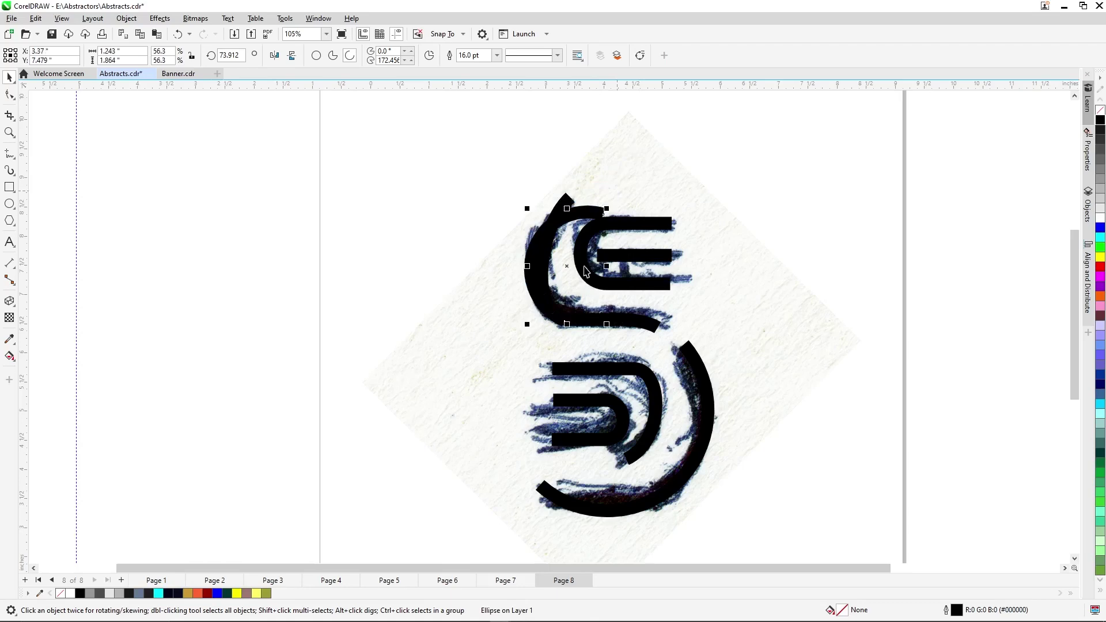
pyautogui.scroll(2, 583, 245)
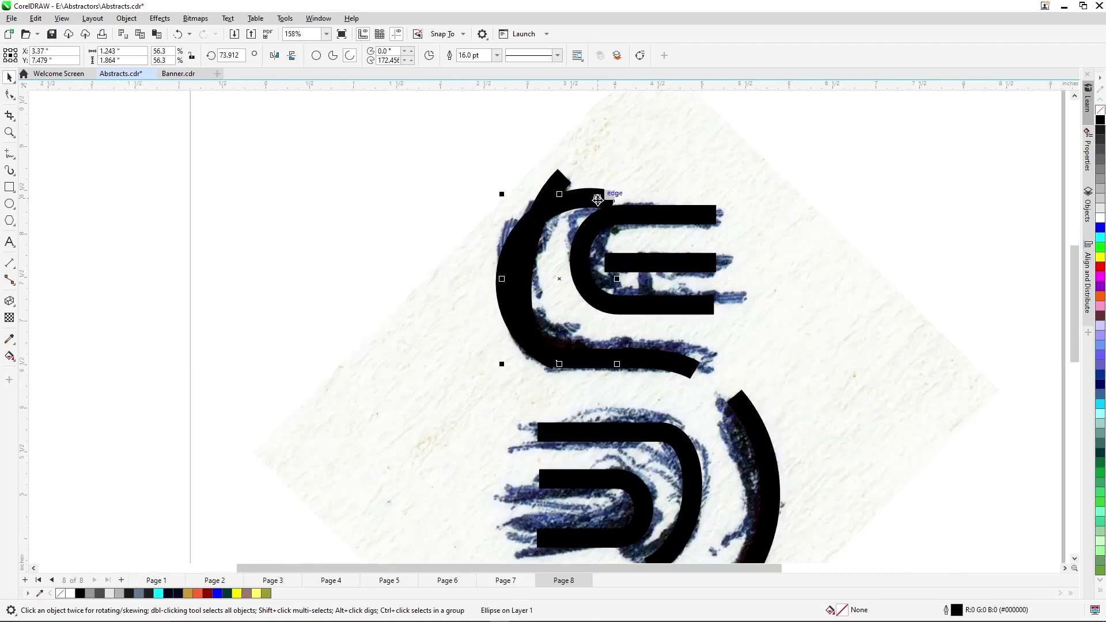
pyautogui.moveTo(597, 199); pyautogui.dragTo(596, 181)
pyautogui.moveTo(615, 347); pyautogui.dragTo(626, 361)
# Delete the old thick outer curve of the upper group and select the arc that replaces it
pyautogui.hotkey('ctrl', 'q')
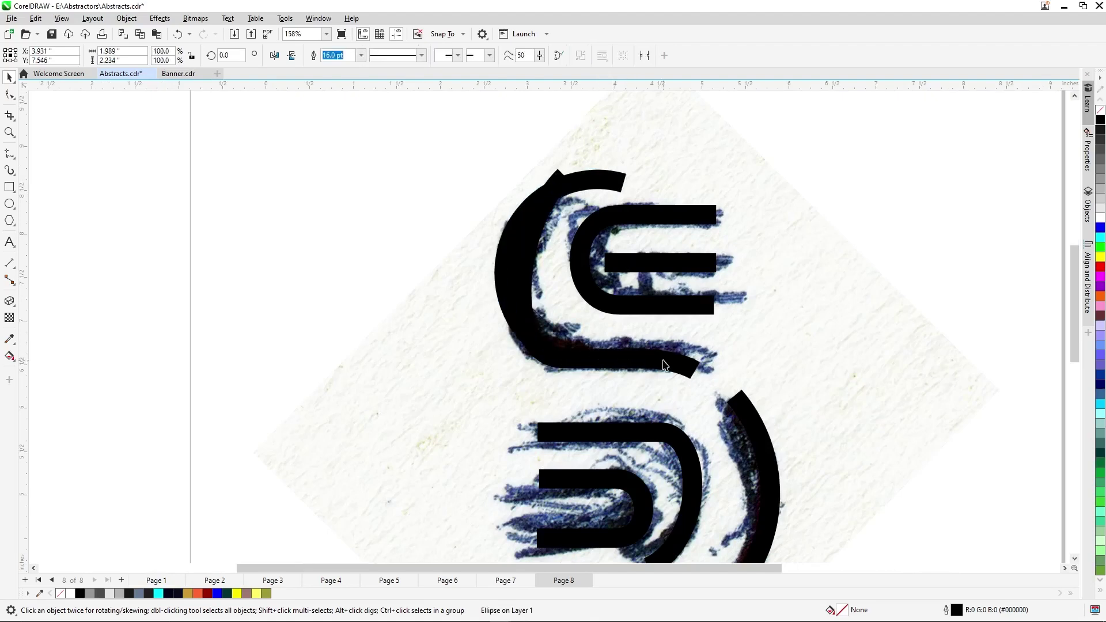
pyautogui.click(589, 371)
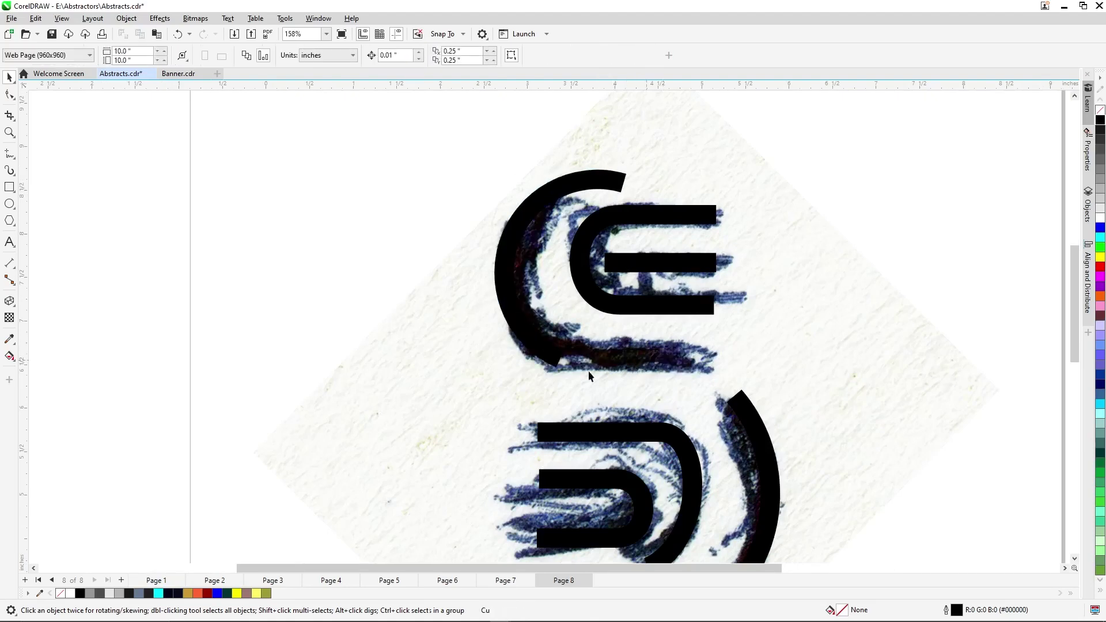
pyautogui.click(544, 353)
# Draw a horizontal line about 1.28 inches long from the upper arc's lower end along the stroke, and select it together with the arc
pyautogui.click(9, 154)
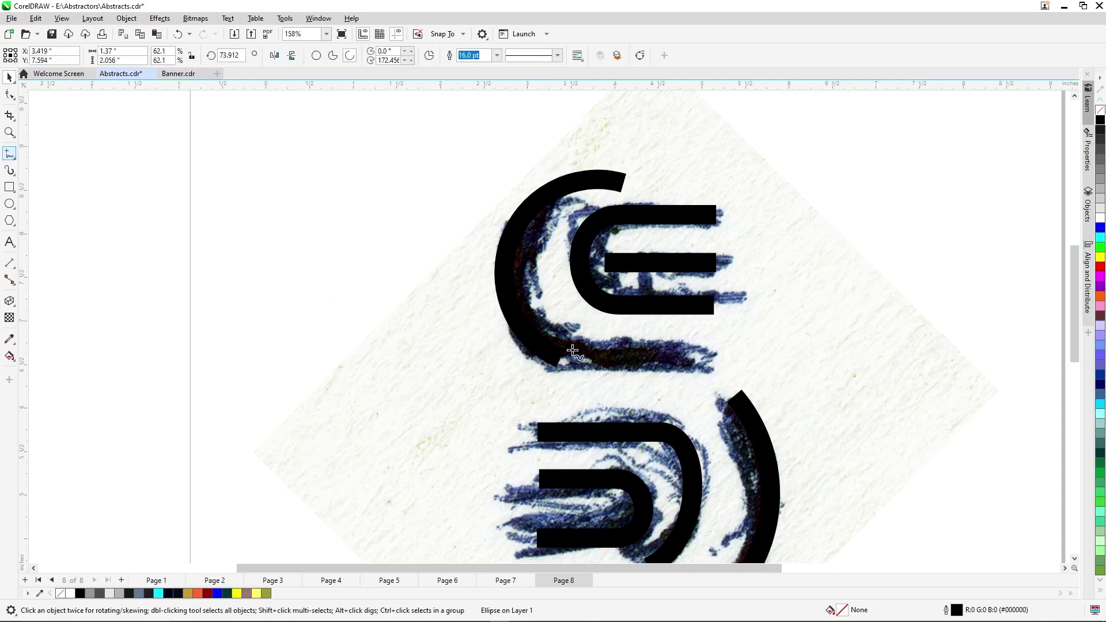
pyautogui.press('space')
pyautogui.click(541, 349)
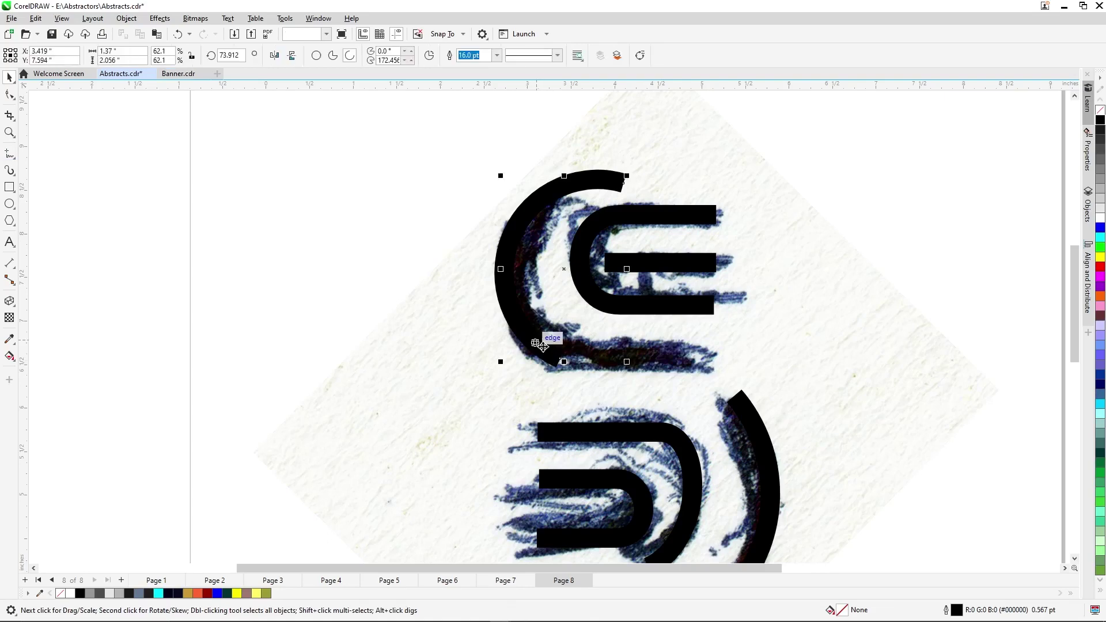
pyautogui.press('space')
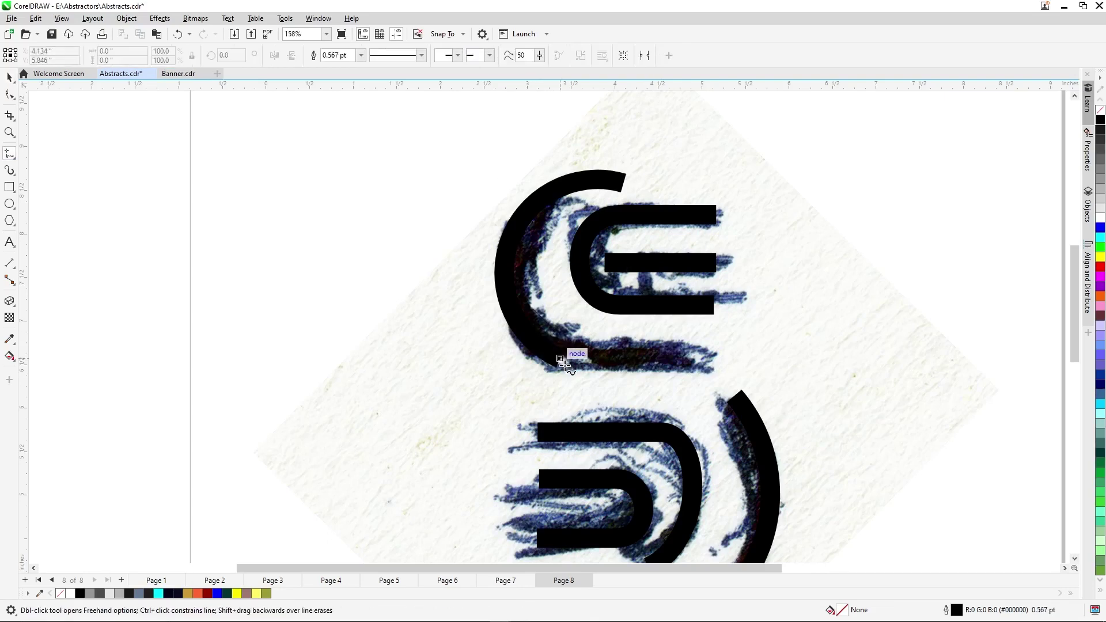
pyautogui.click(560, 360)
pyautogui.press('ctrl')
pyautogui.click(673, 357)
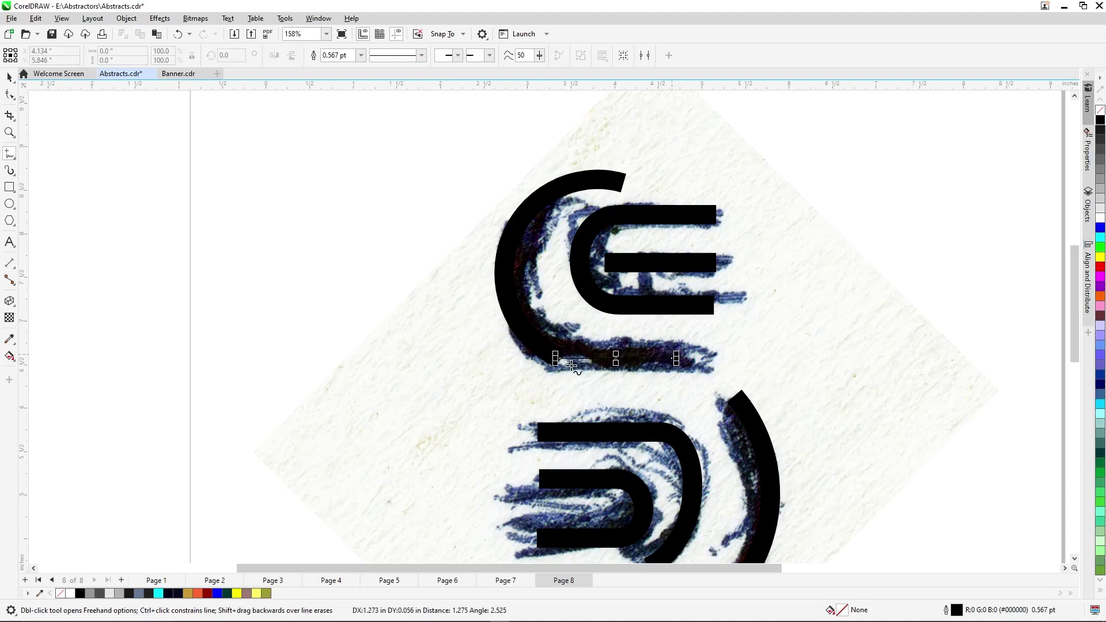
pyautogui.press('space')
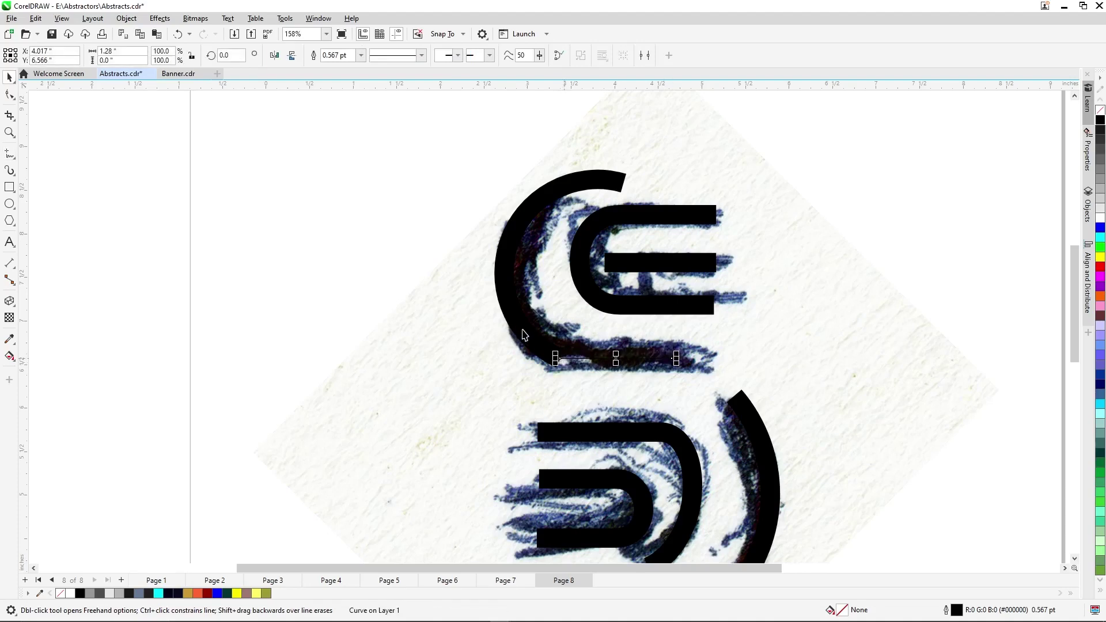
pyautogui.keyDown('shift'); pyautogui.click(521, 330); pyautogui.keyUp('shift')
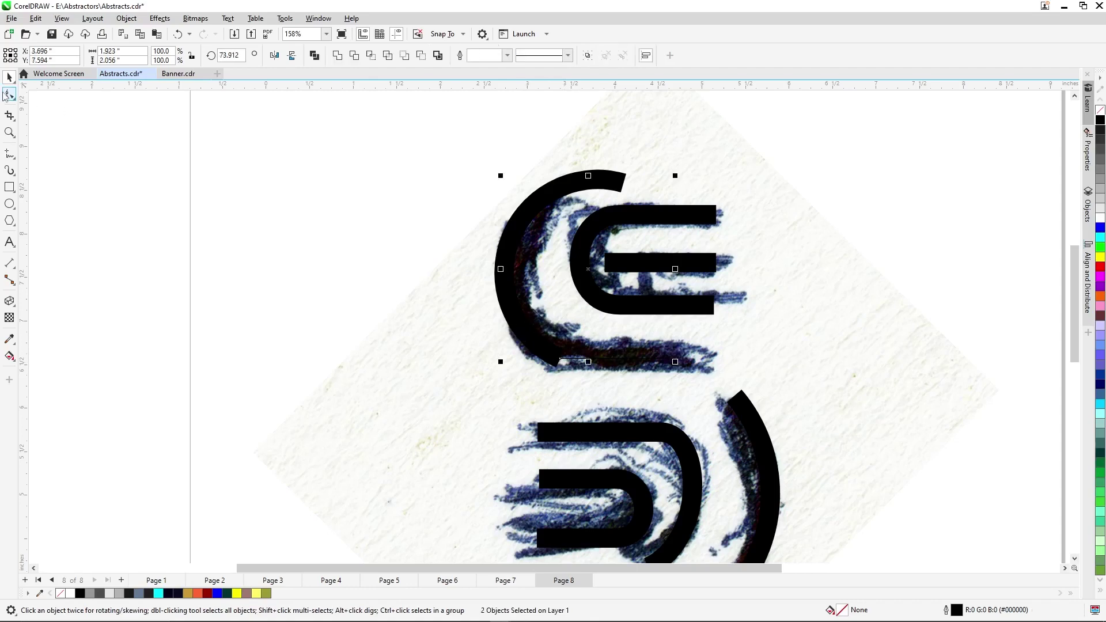
# Select the straight line at the upper arc's lower end and set its outline width to 16 pt
pyautogui.click(7, 95)
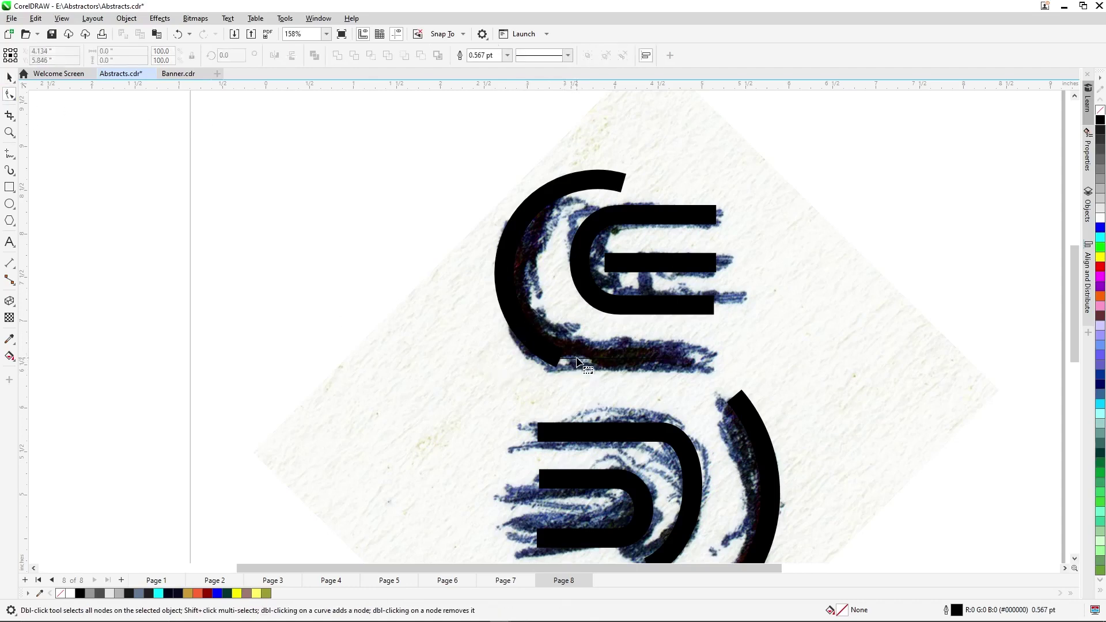
pyautogui.click(548, 363)
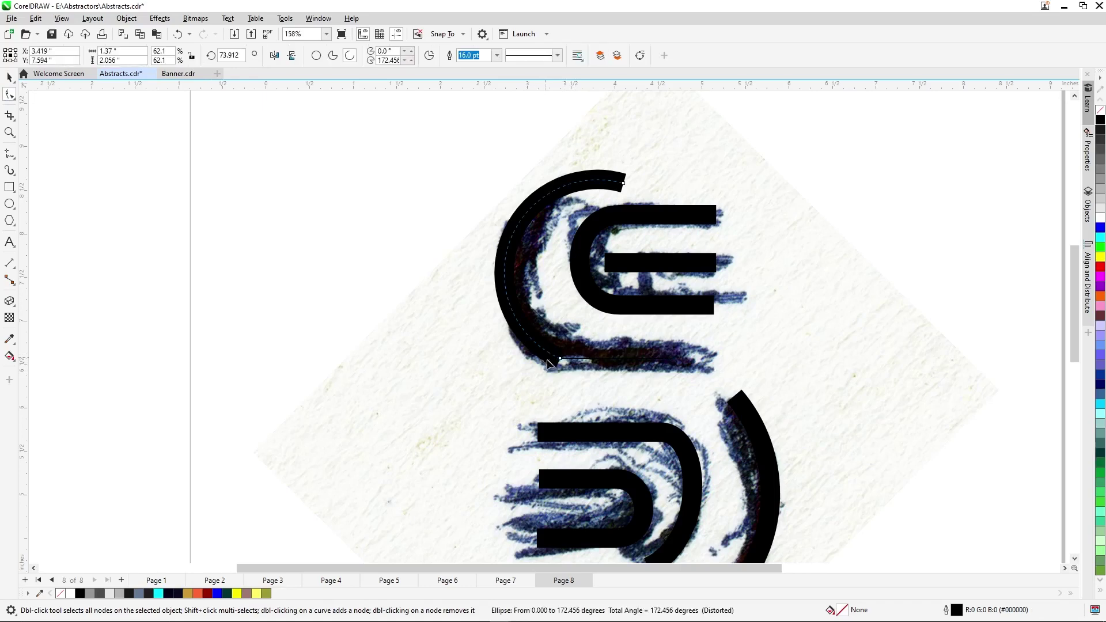
pyautogui.scroll(5, 548, 364)
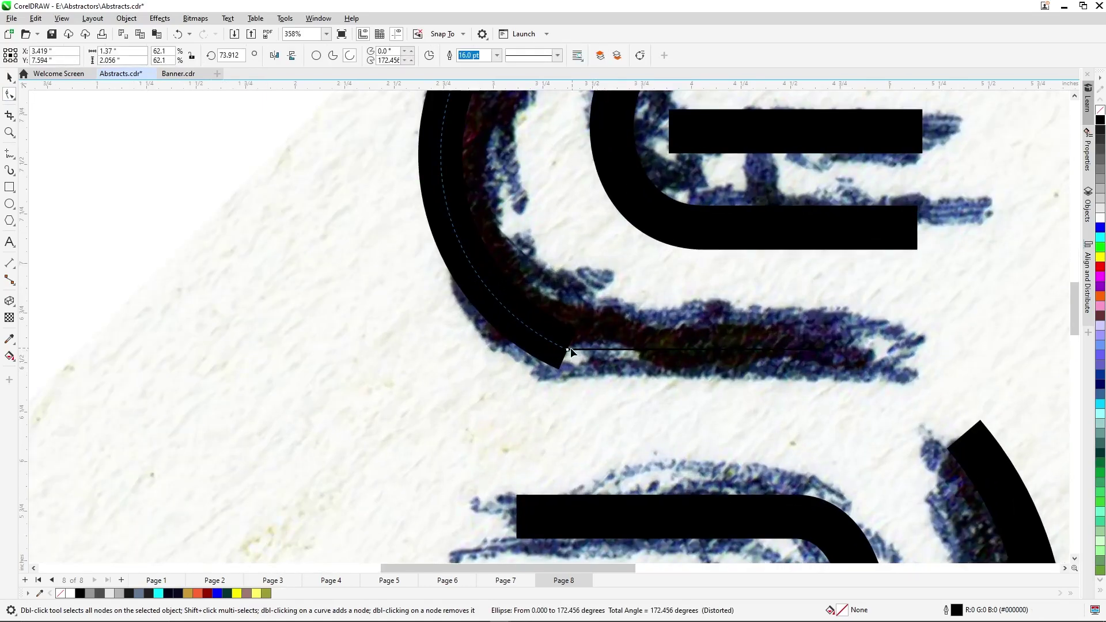
pyautogui.moveTo(569, 349); pyautogui.dragTo(568, 351)
pyautogui.click(586, 351)
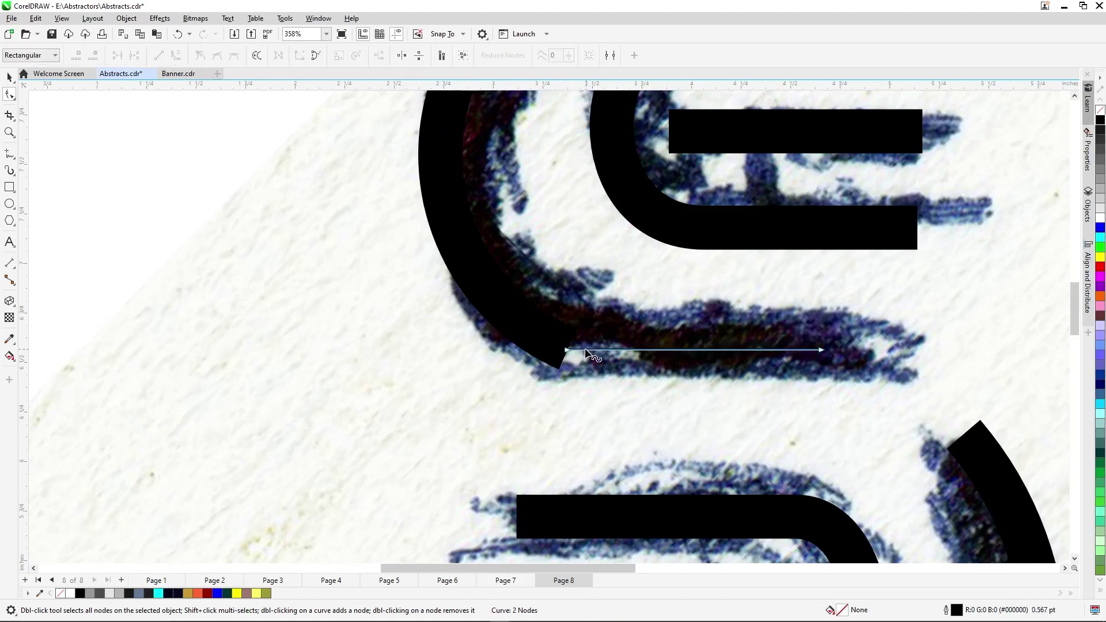
pyautogui.scroll(-5, 569, 358)
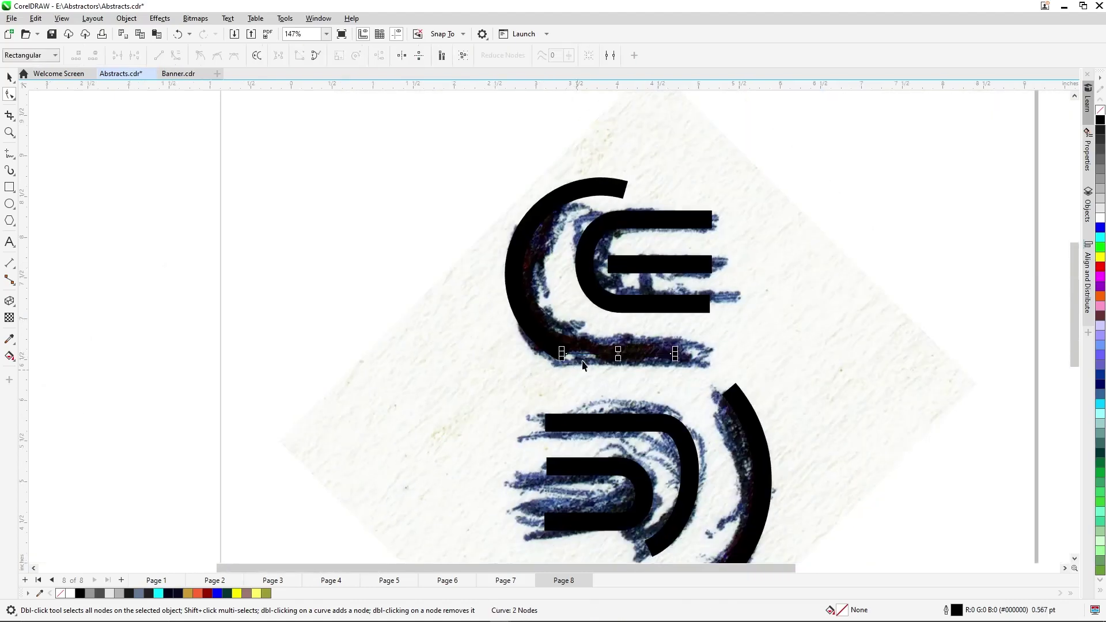
pyautogui.press('space')
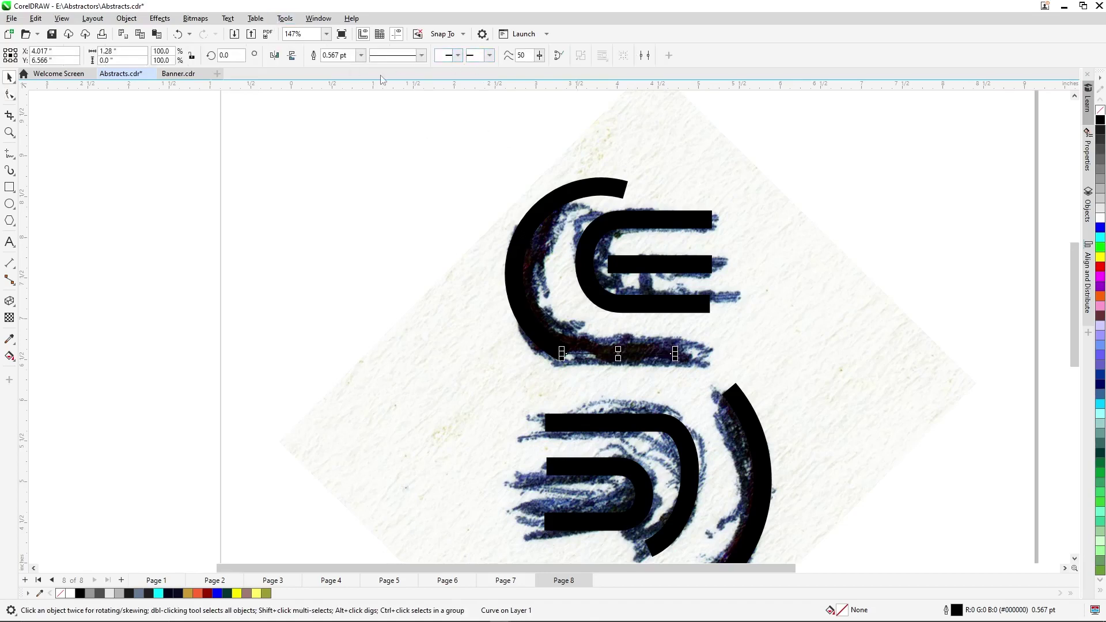
pyautogui.click(361, 55)
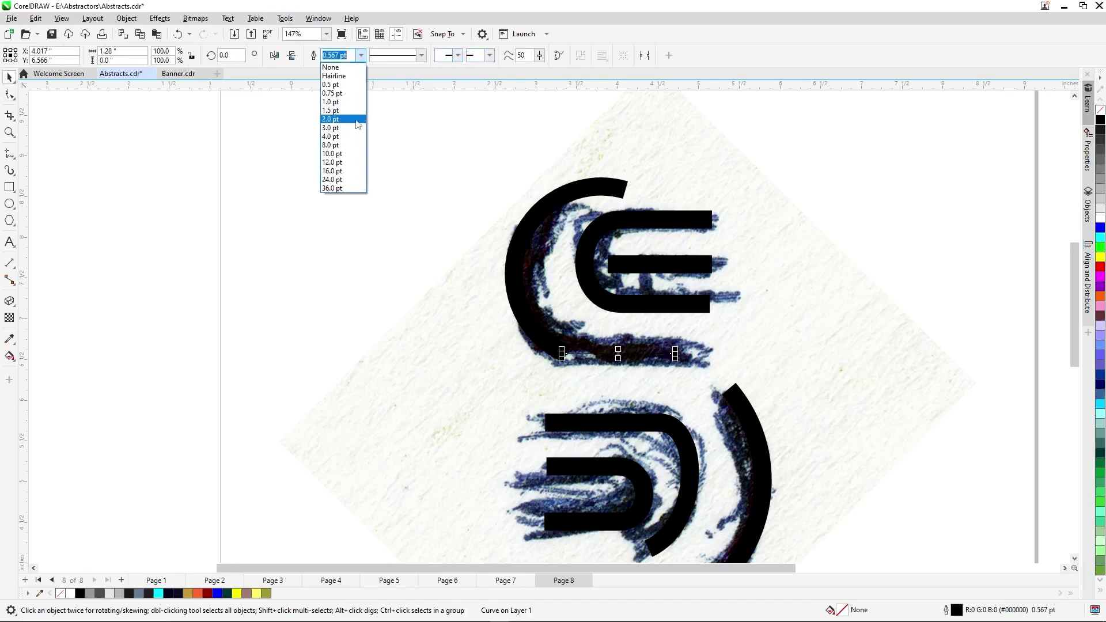
pyautogui.click(335, 171)
# Stretch the thick line at both ends along the sketched stroke to a length of about 1.58 inches
pyautogui.scroll(4, 556, 378)
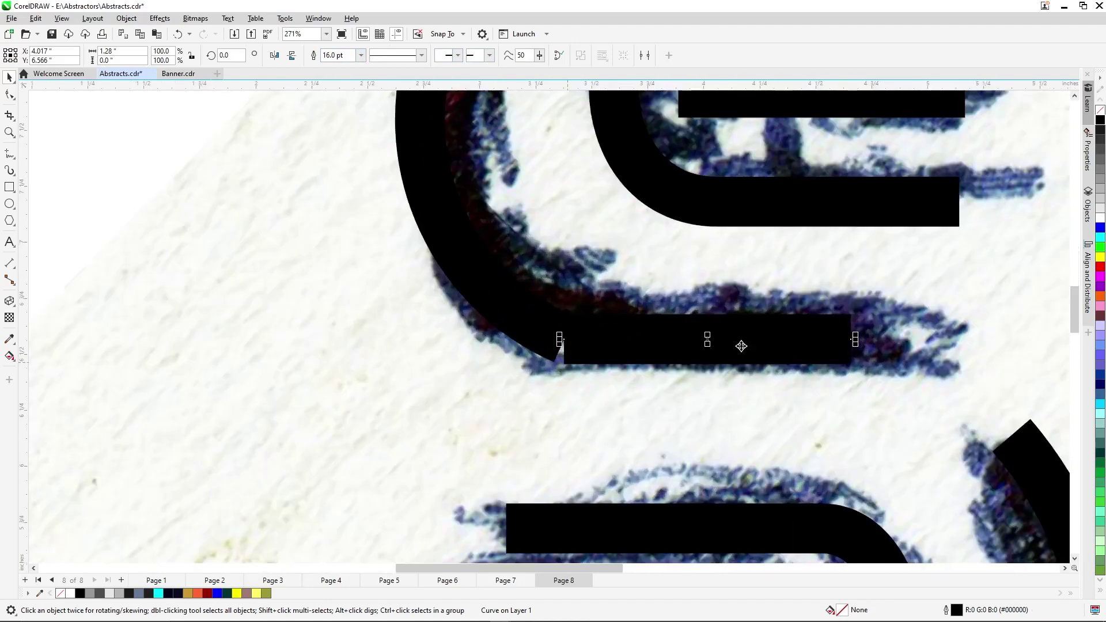
pyautogui.moveTo(856, 340); pyautogui.dragTo(913, 341)
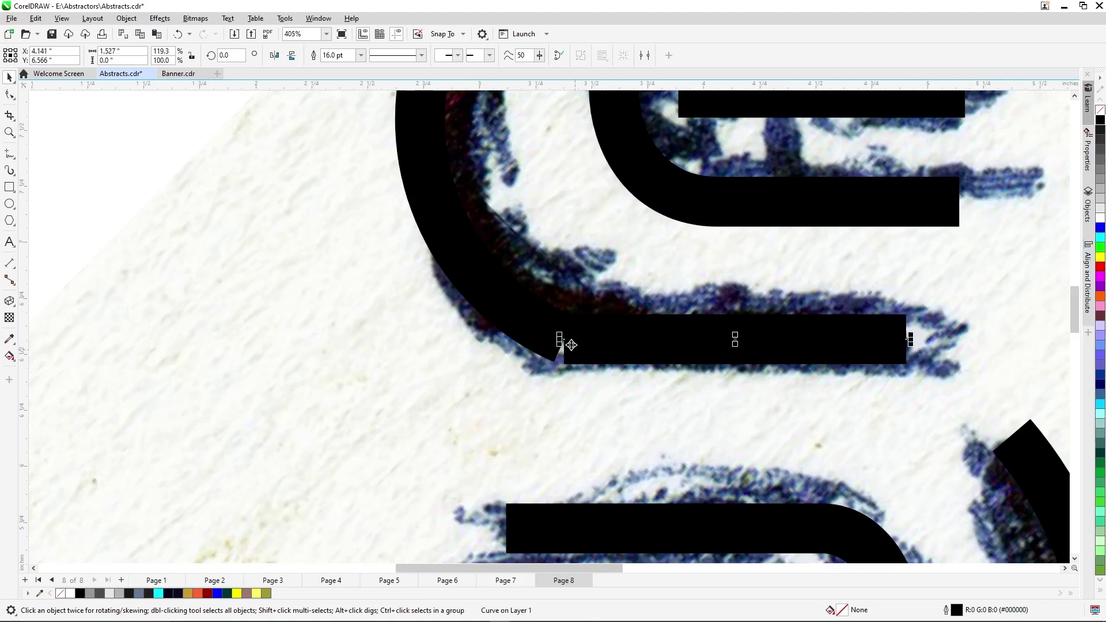
pyautogui.moveTo(559, 339); pyautogui.dragTo(548, 341)
pyautogui.scroll(1, 562, 349)
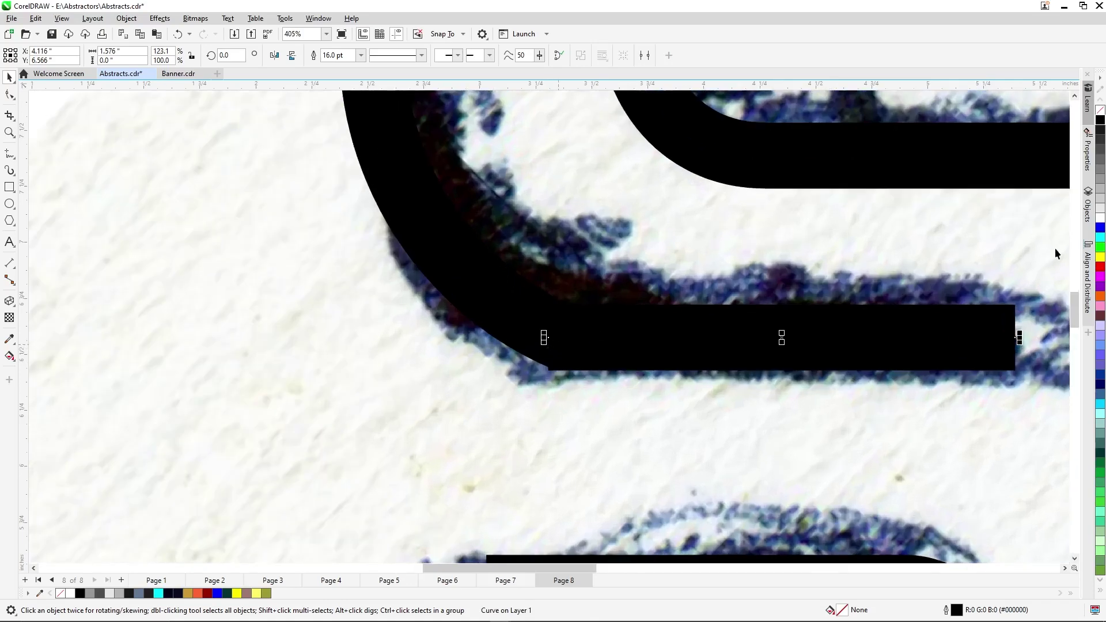
# Change the outline colour of the thick line and the upper arc to white
pyautogui.rightClick(1100, 218)
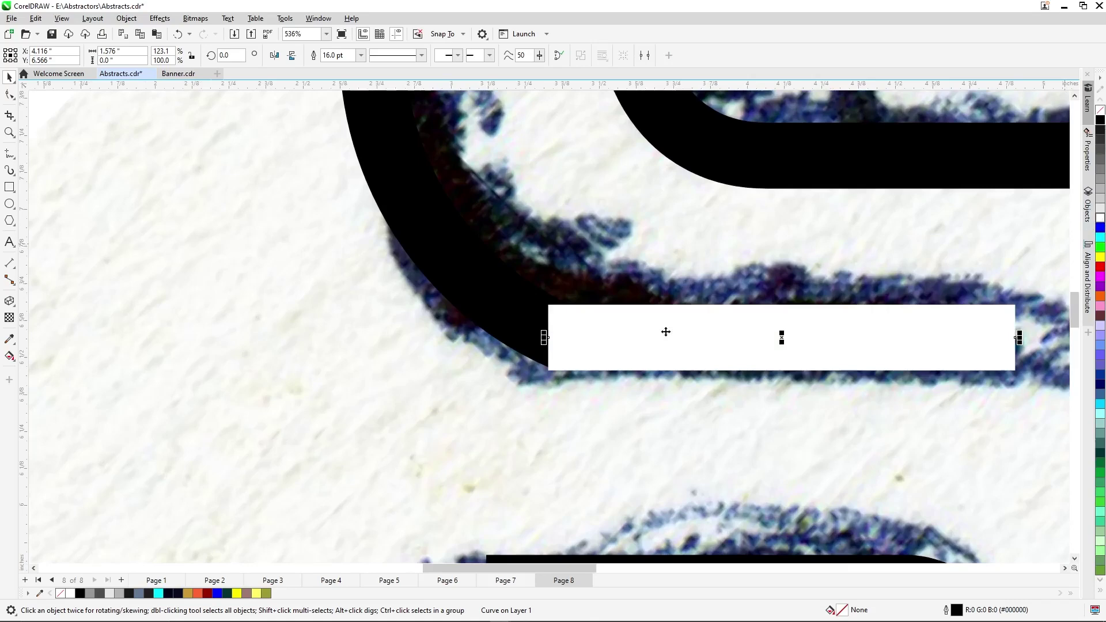
pyautogui.click(492, 329)
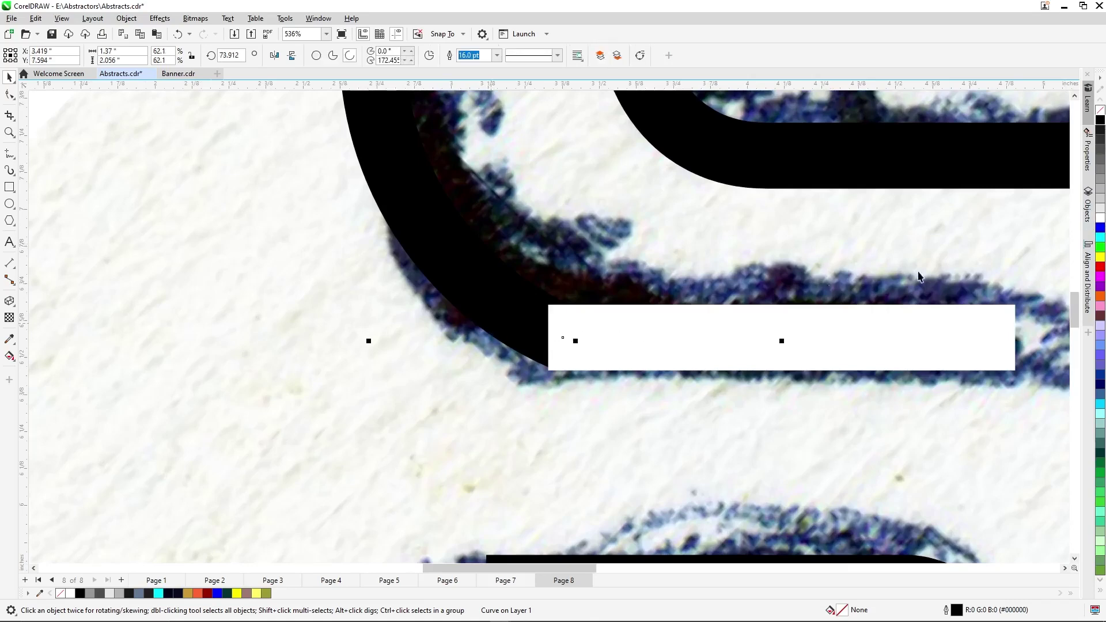
pyautogui.rightClick(1100, 218)
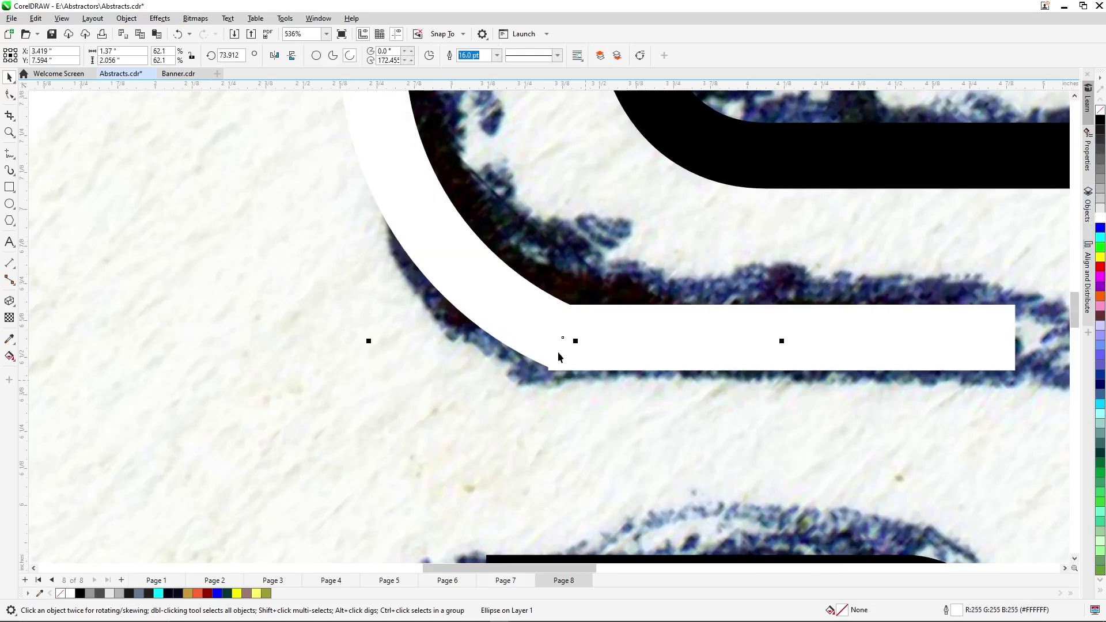
# Shorten the white line at the end facing the arc to about 1.48 inches
pyautogui.press('F5')
pyautogui.click(1015, 337)
pyautogui.click(545, 338)
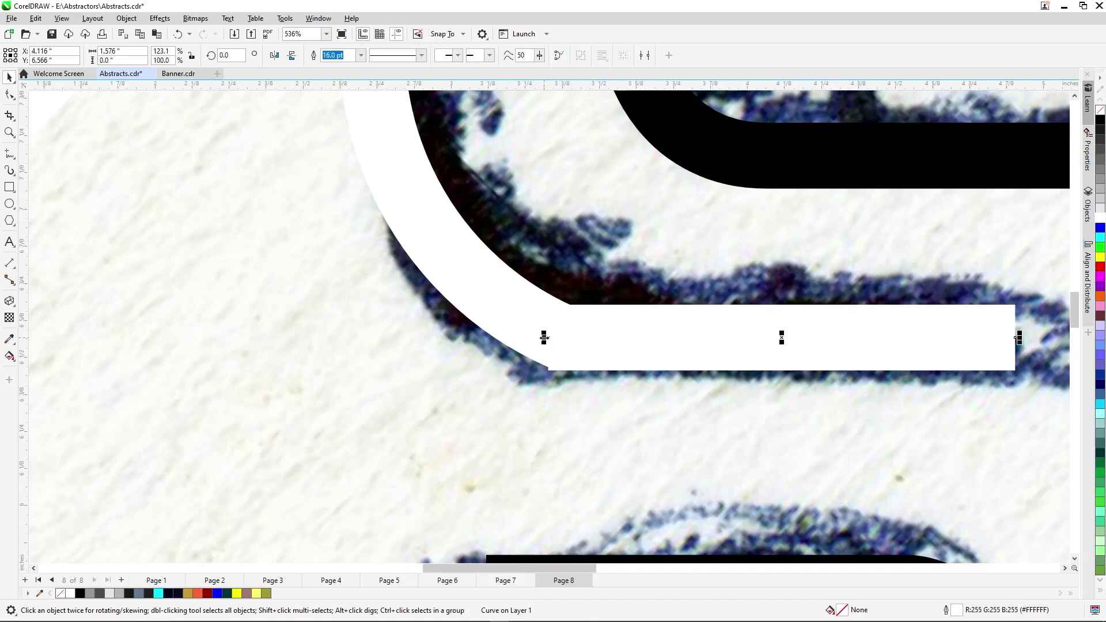
pyautogui.moveTo(560, 337); pyautogui.dragTo(576, 339)
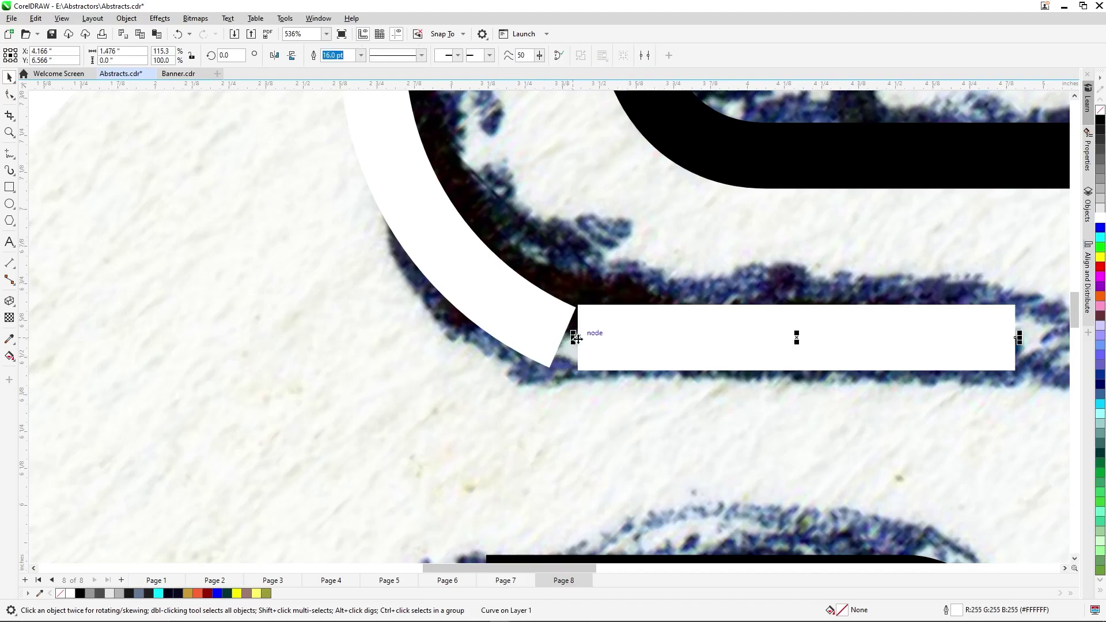
# Extend the white line to about 1.51 inches and shift it vertically so its end meets the arc's inner corner
pyautogui.scroll(2, 576, 338)
pyautogui.click(517, 322)
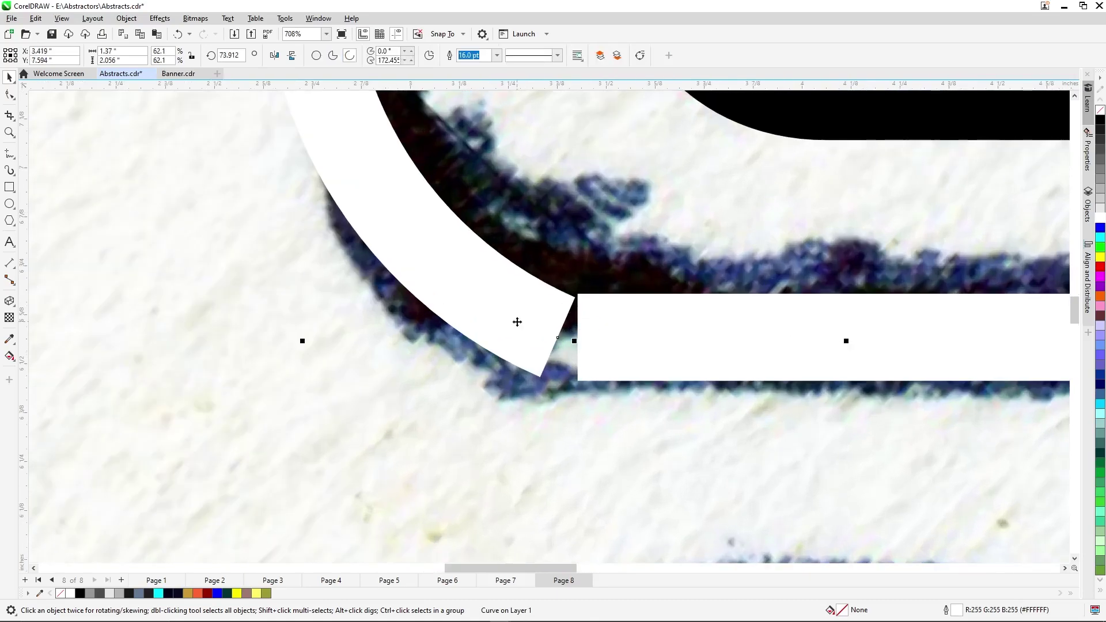
pyautogui.click(599, 341)
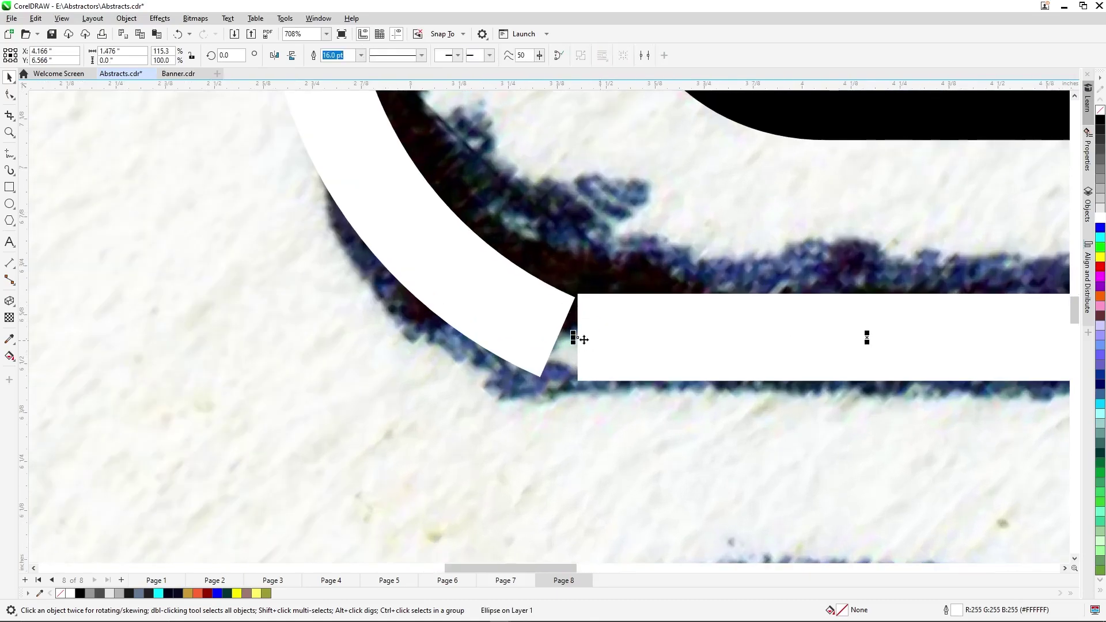
pyautogui.moveTo(573, 338); pyautogui.dragTo(617, 321)
pyautogui.scroll(4, 576, 304)
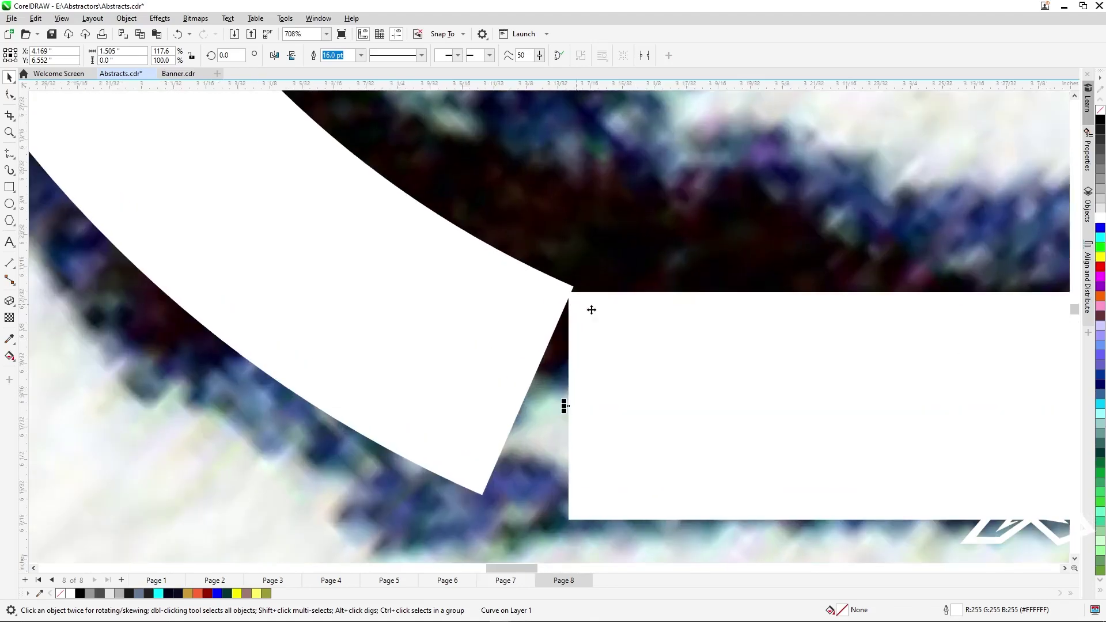
pyautogui.moveTo(590, 337); pyautogui.dragTo(590, 329)
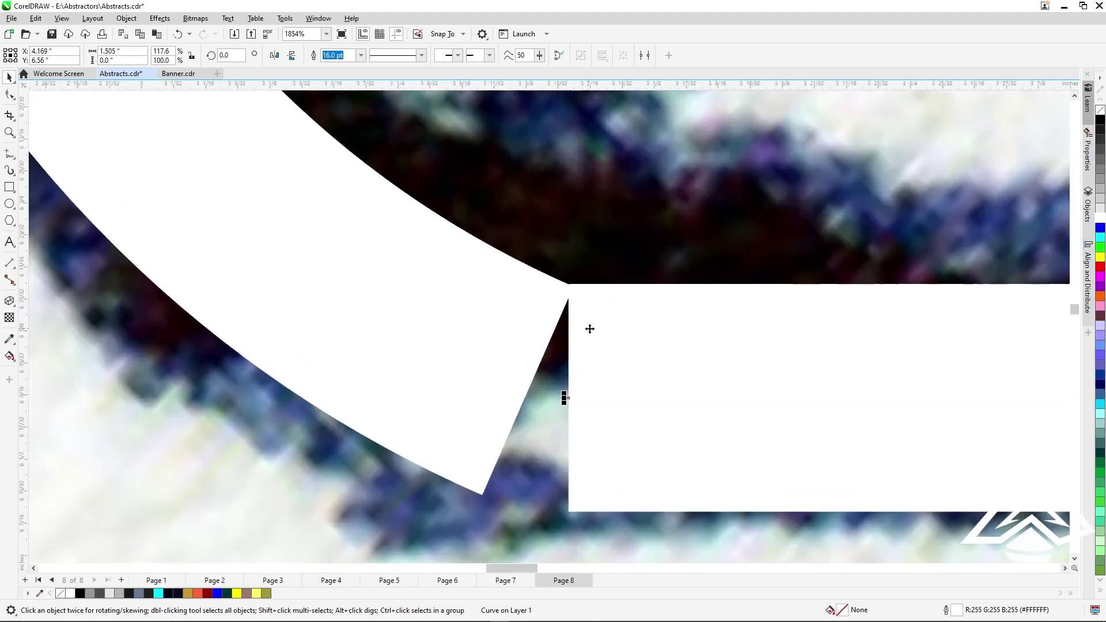
pyautogui.press('Down')
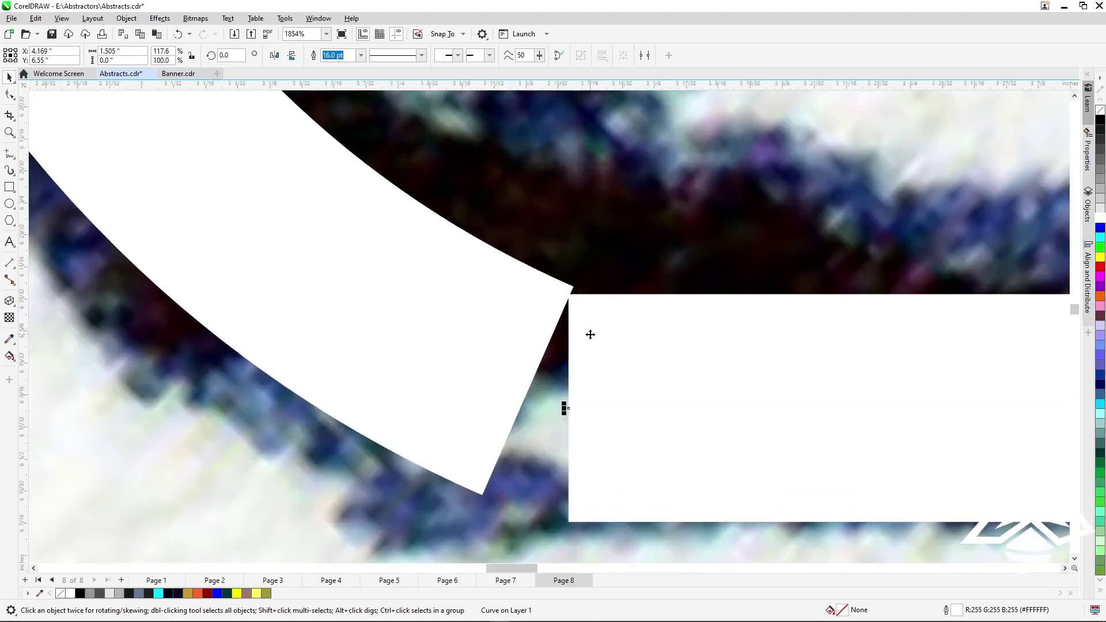
# Convert the white line to a curve and bend its free end downward along the sketched stroke, about 1.64 inches wide
pyautogui.scroll(-9, 518, 317)
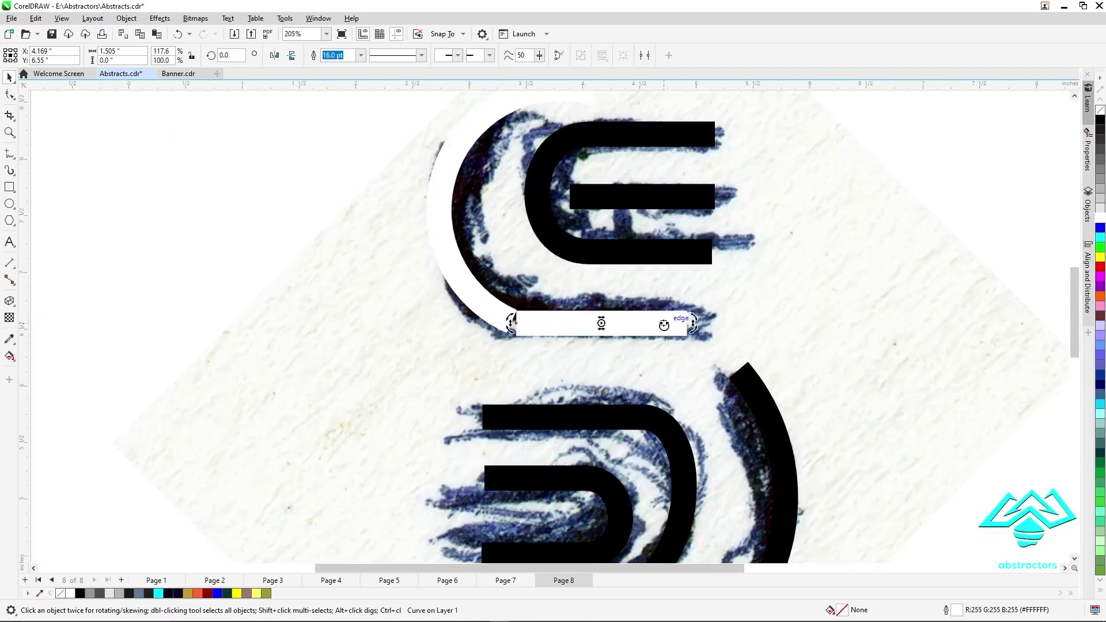
pyautogui.press('F10')
pyautogui.rightClick(664, 323)
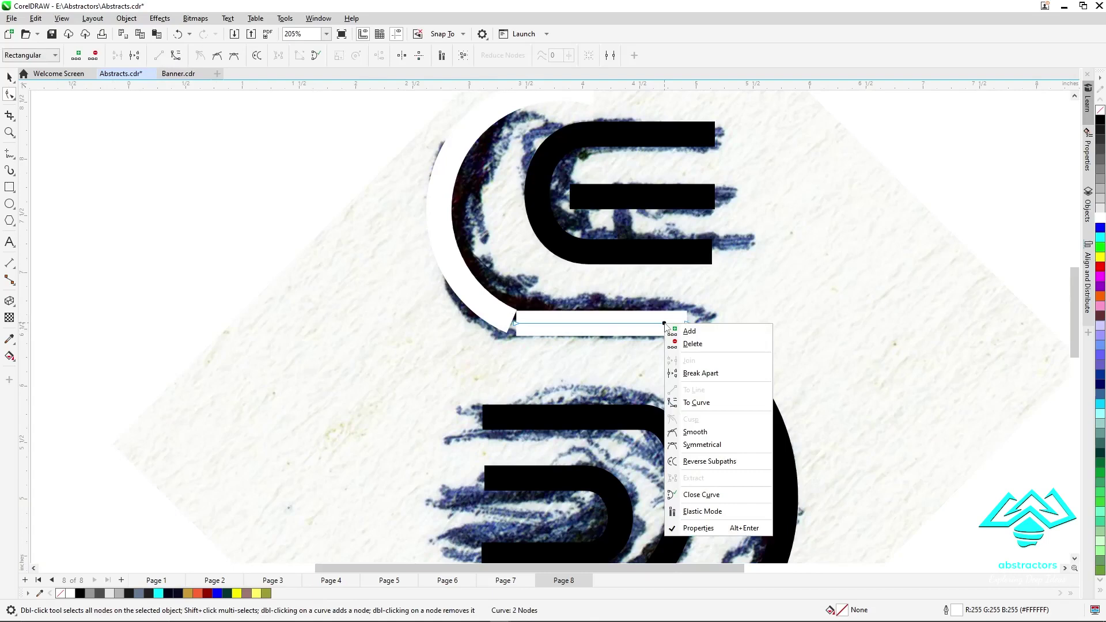
pyautogui.click(712, 408)
pyautogui.moveTo(686, 324)
pyautogui.mouseDown()
pyautogui.moveTo(645, 317)
pyautogui.moveTo(703, 334)
pyautogui.moveTo(658, 315)
pyautogui.mouseUp()
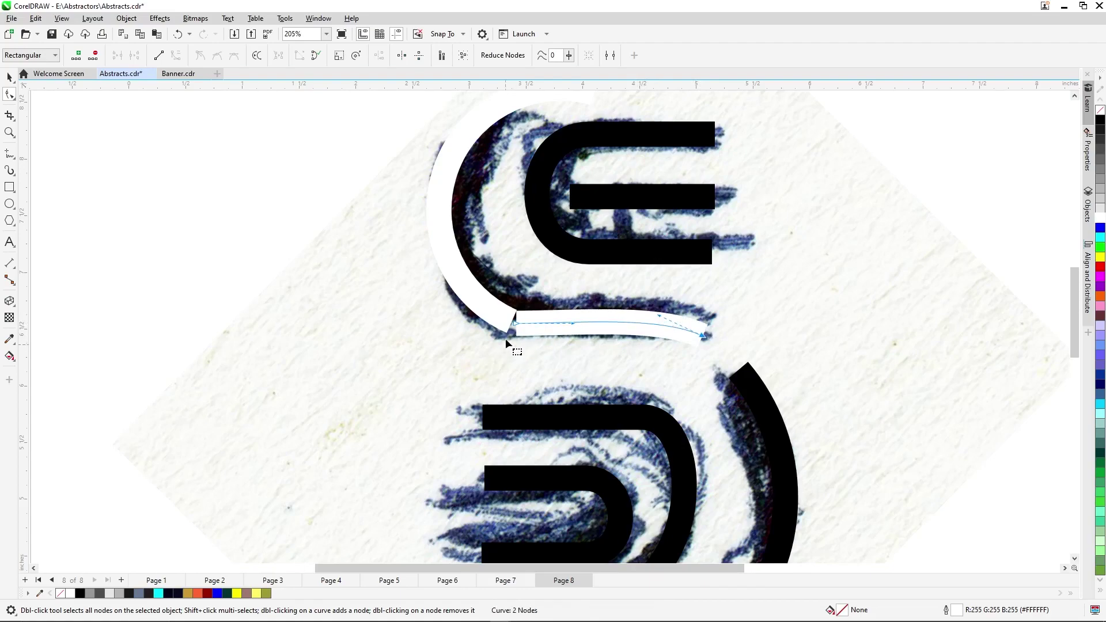
pyautogui.scroll(3, 504, 334)
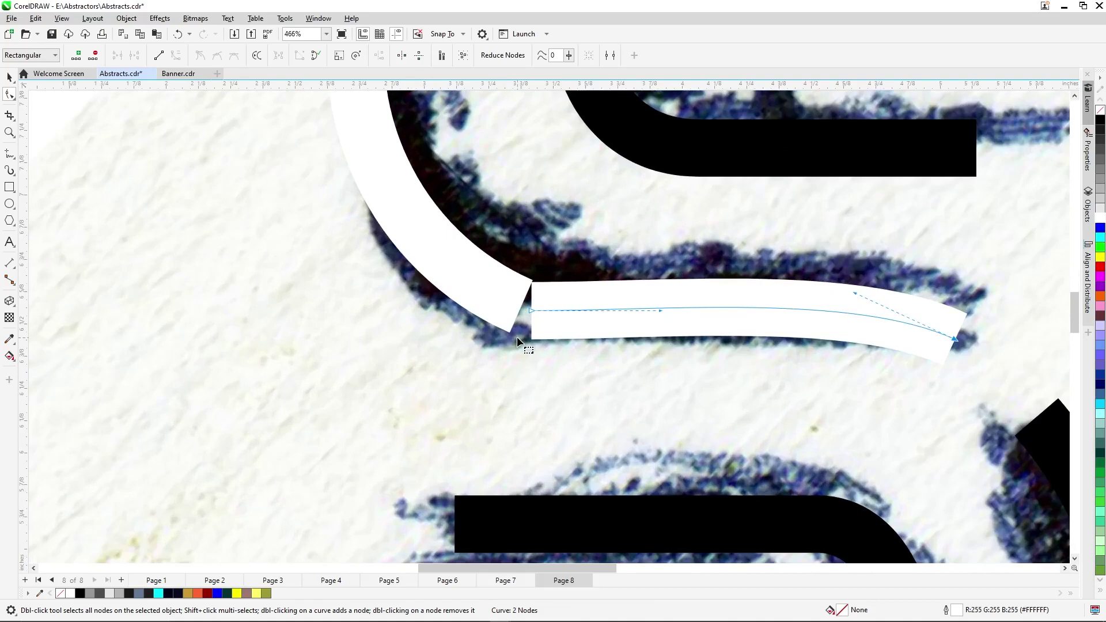
pyautogui.scroll(-4, 516, 337)
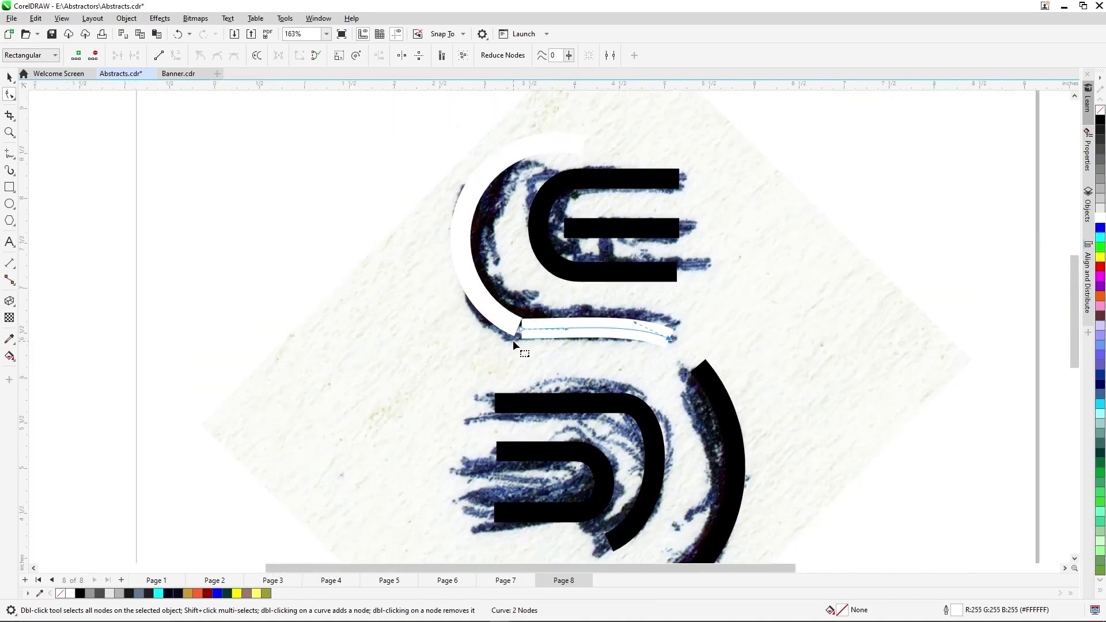
pyautogui.press('space')
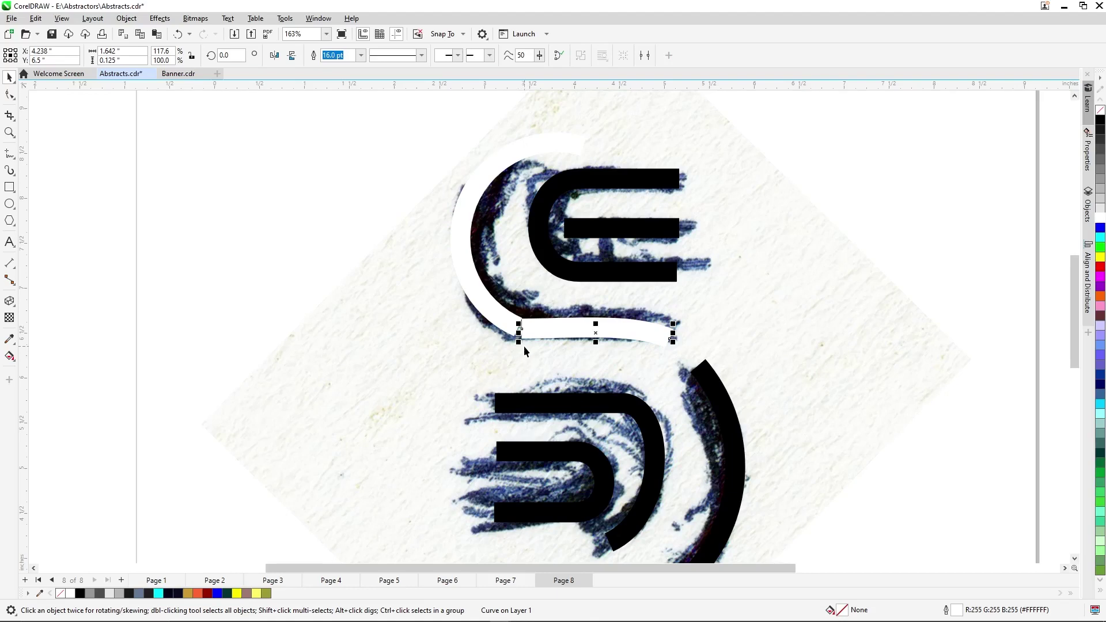
# Apply round line caps to the white arc and the bent line so their joint and free ends are rounded
pyautogui.click(547, 148)
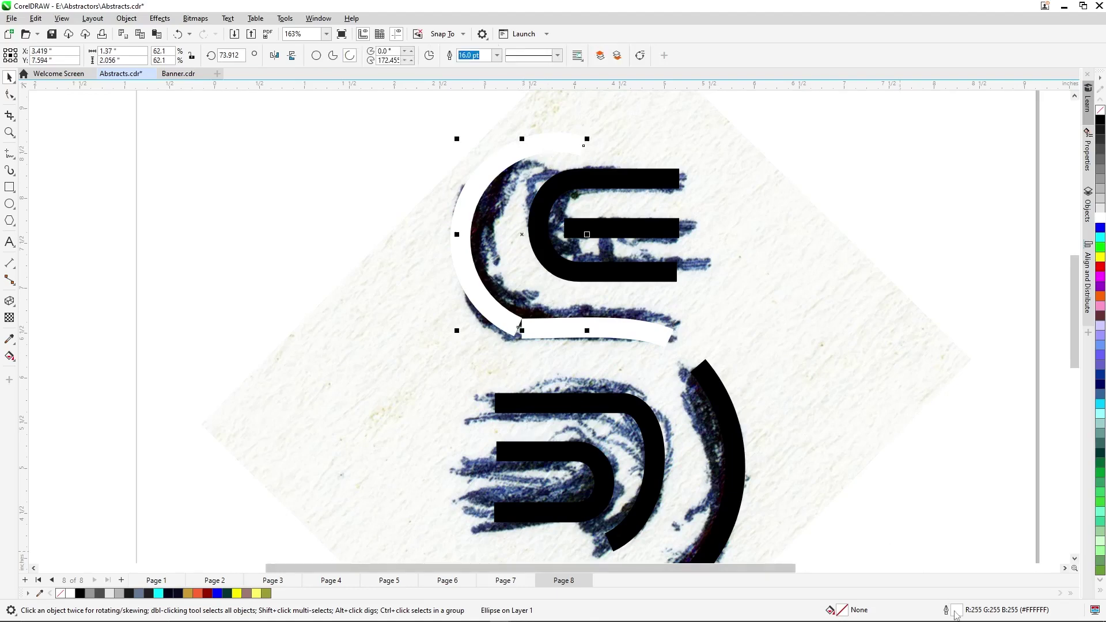
pyautogui.press('F12')
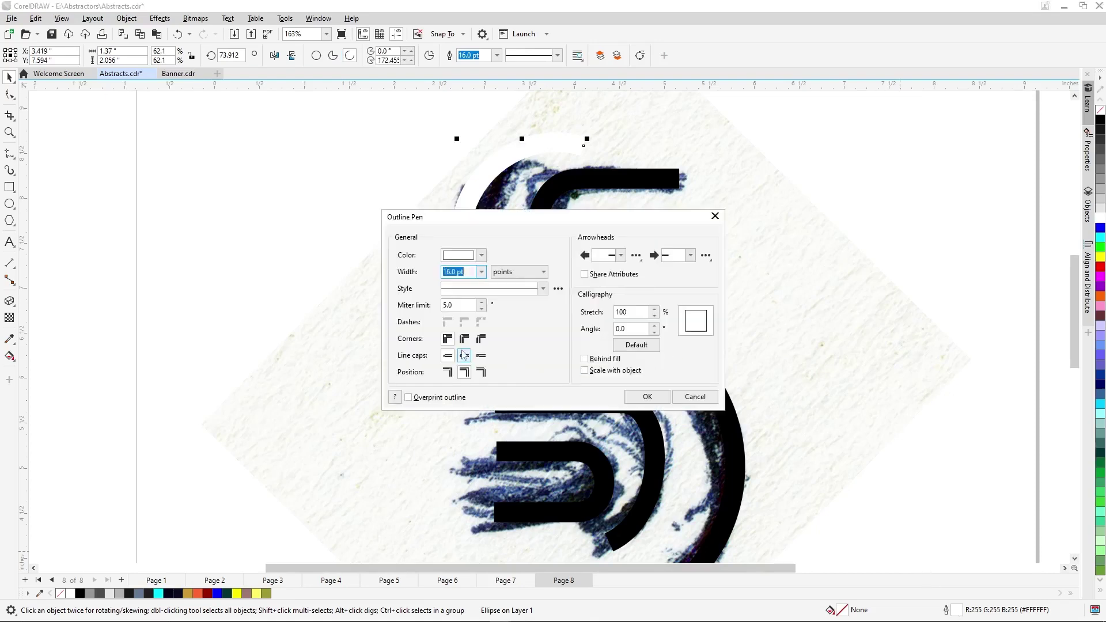
pyautogui.click(465, 339)
pyautogui.click(464, 356)
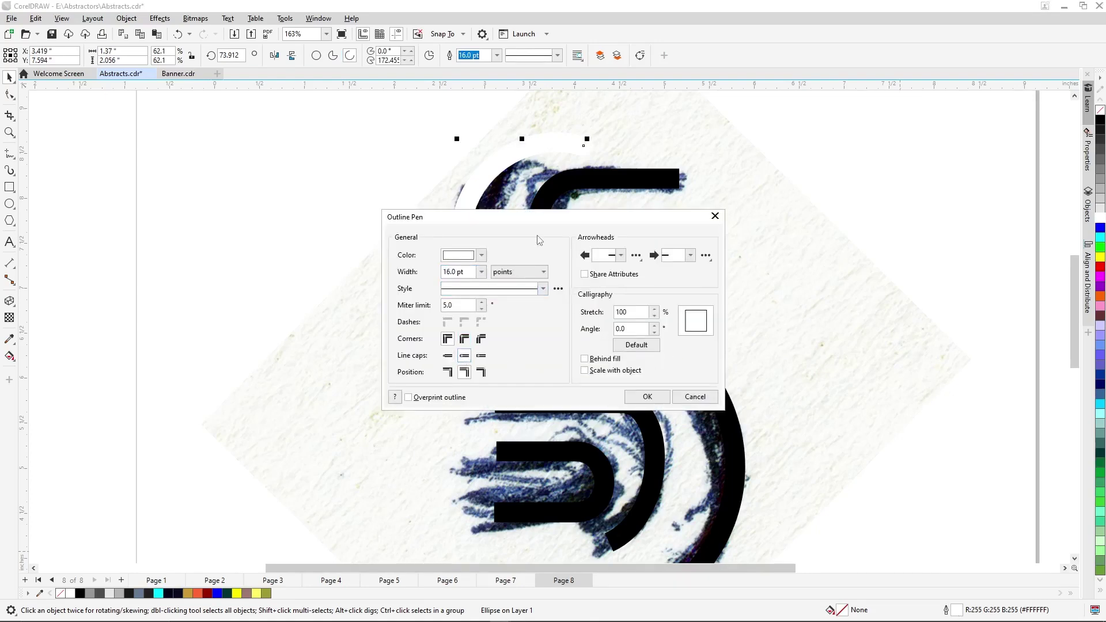
pyautogui.moveTo(543, 223); pyautogui.dragTo(963, 199)
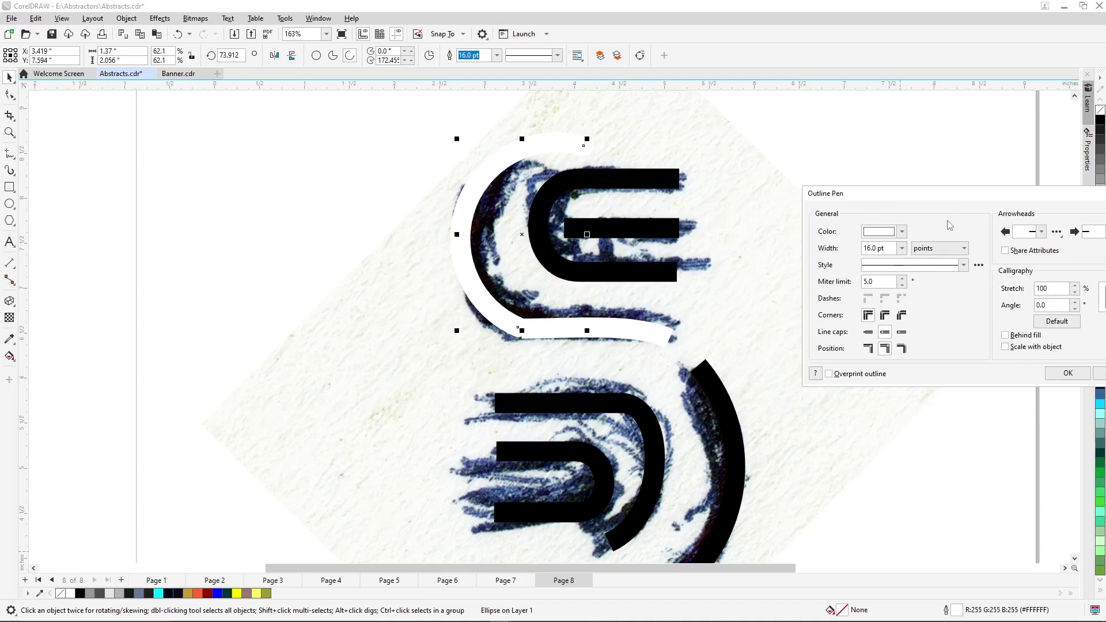
pyautogui.click(1066, 373)
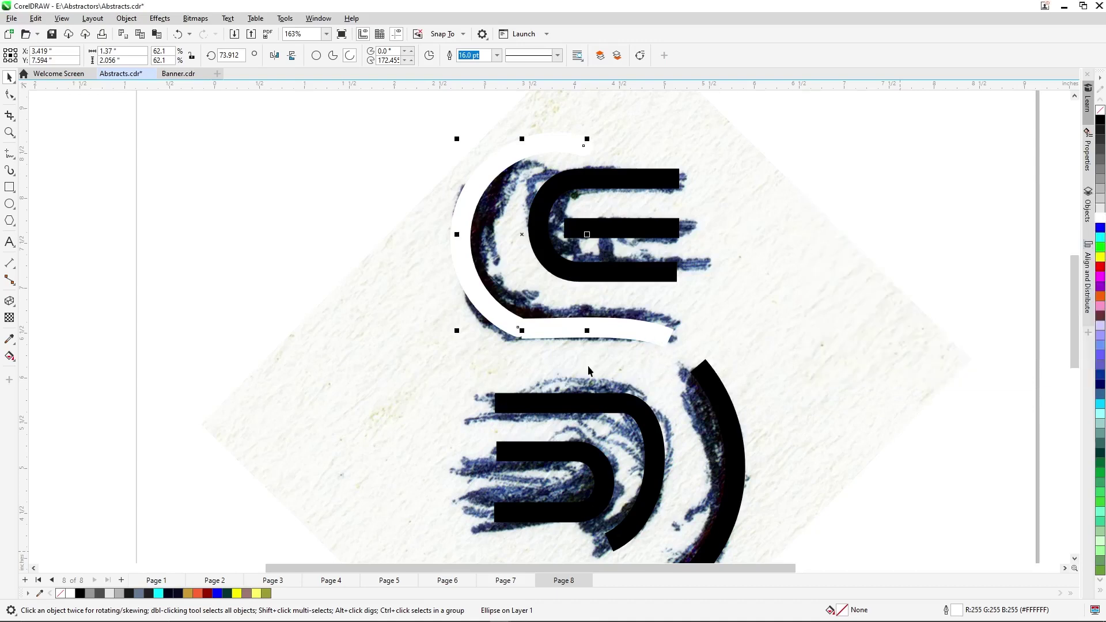
pyautogui.moveTo(499, 323); pyautogui.dragTo(544, 329)
pyautogui.click(603, 380)
pyautogui.scroll(5, 529, 335)
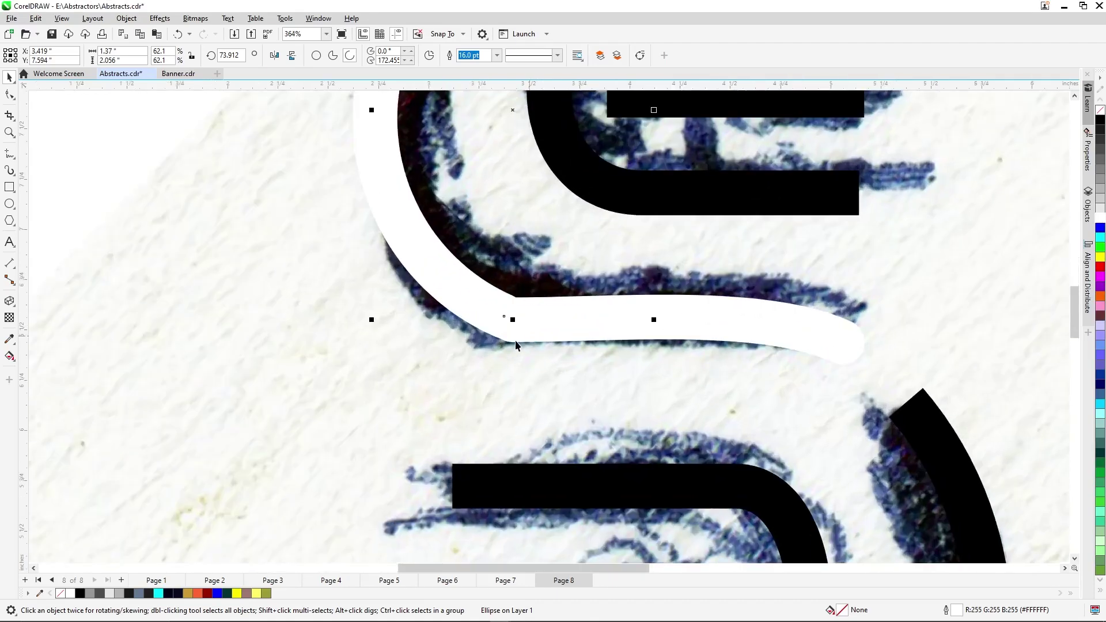
# Select the white arc and the bent line together and convert their outlines to filled objects
pyautogui.scroll(-5, 515, 339)
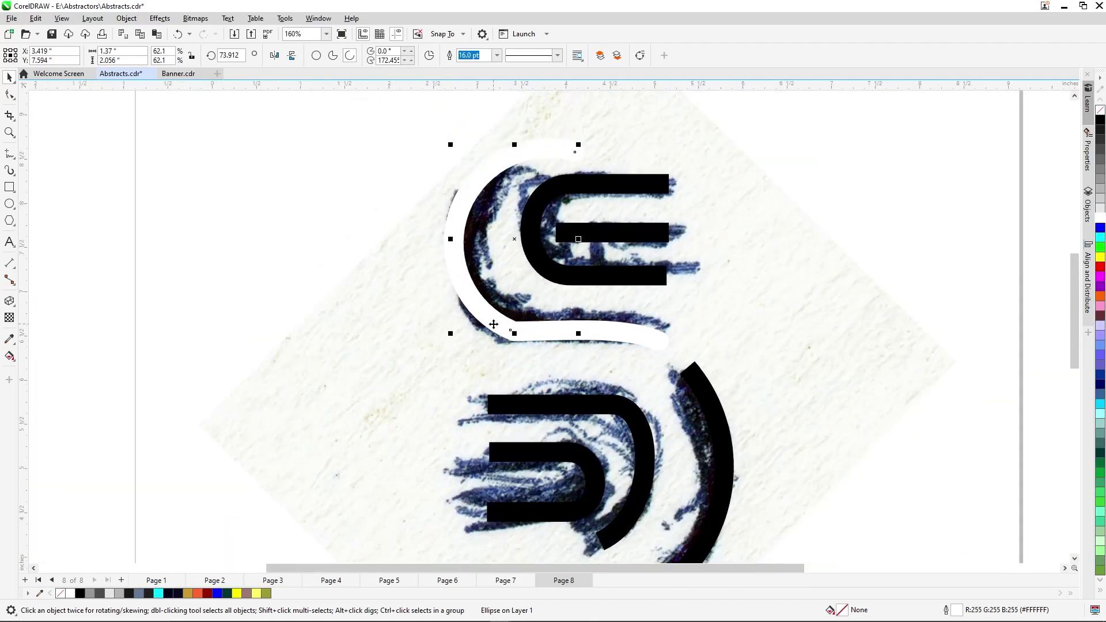
pyautogui.keyDown('shift'); pyautogui.click(595, 334); pyautogui.keyUp('shift')
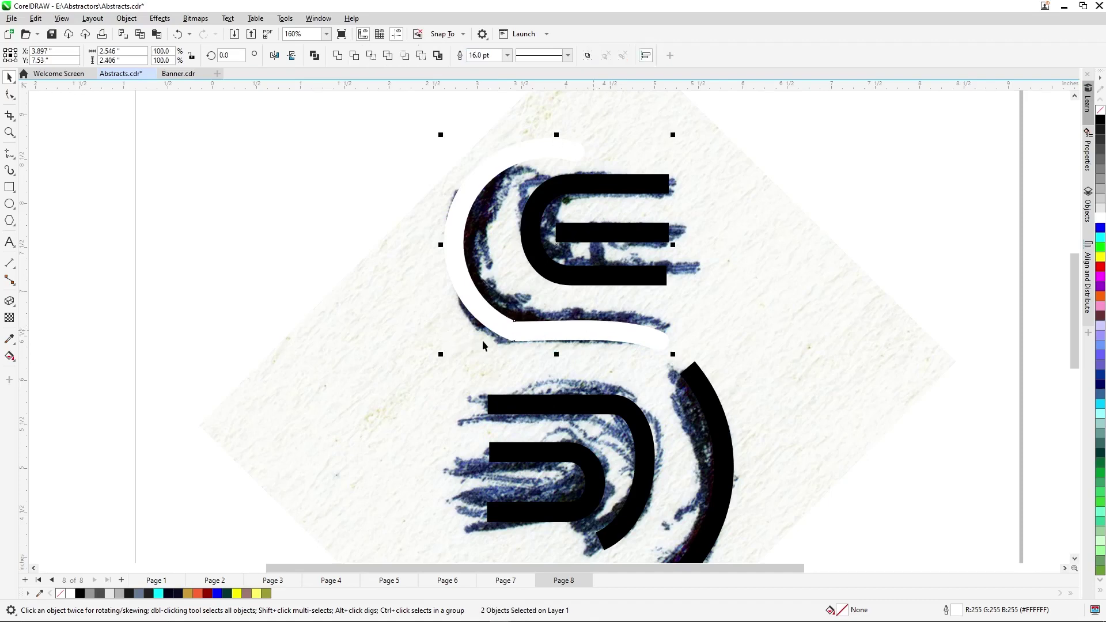
pyautogui.scroll(3, 483, 346)
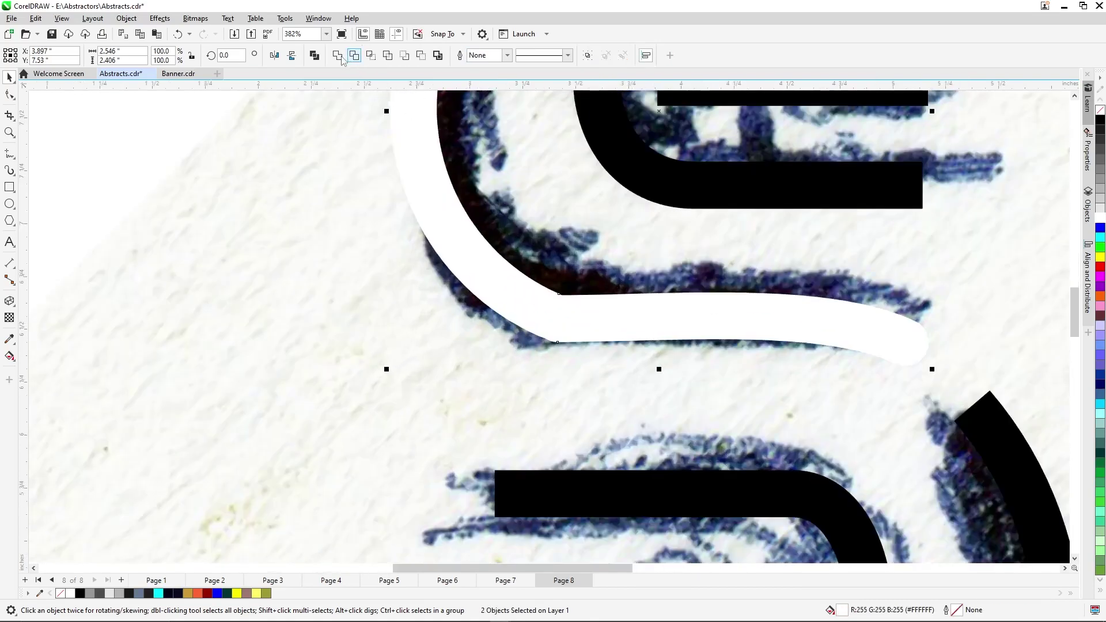
# Weld the white arc and bent line into one curve and delete the redundant nodes at their joint
pyautogui.click(337, 55)
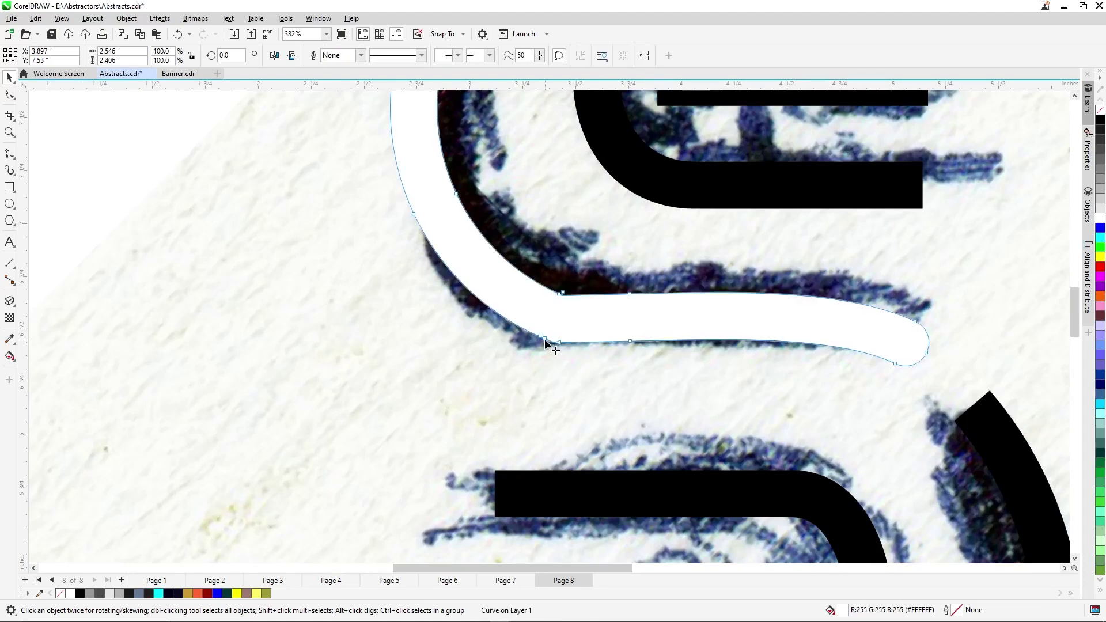
pyautogui.press('F10')
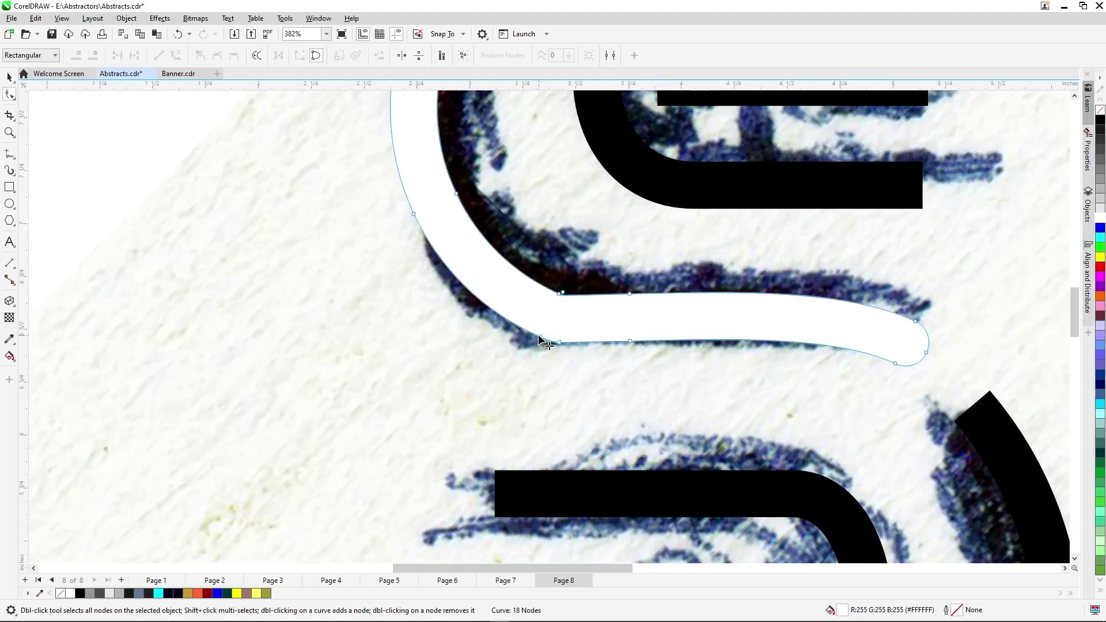
pyautogui.press('Delete')
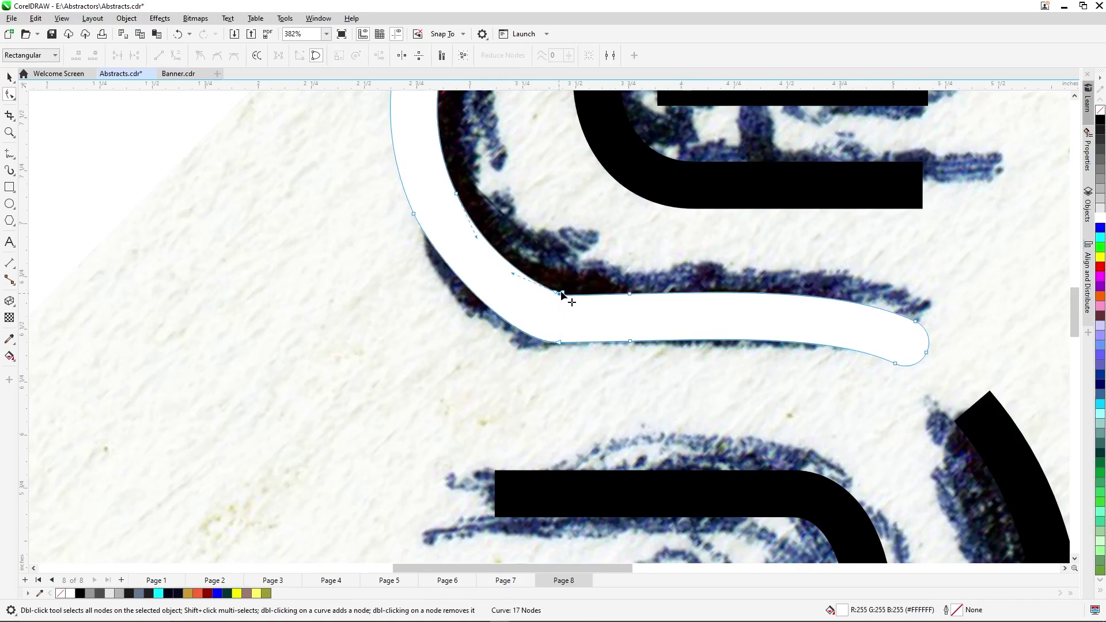
pyautogui.click(563, 297)
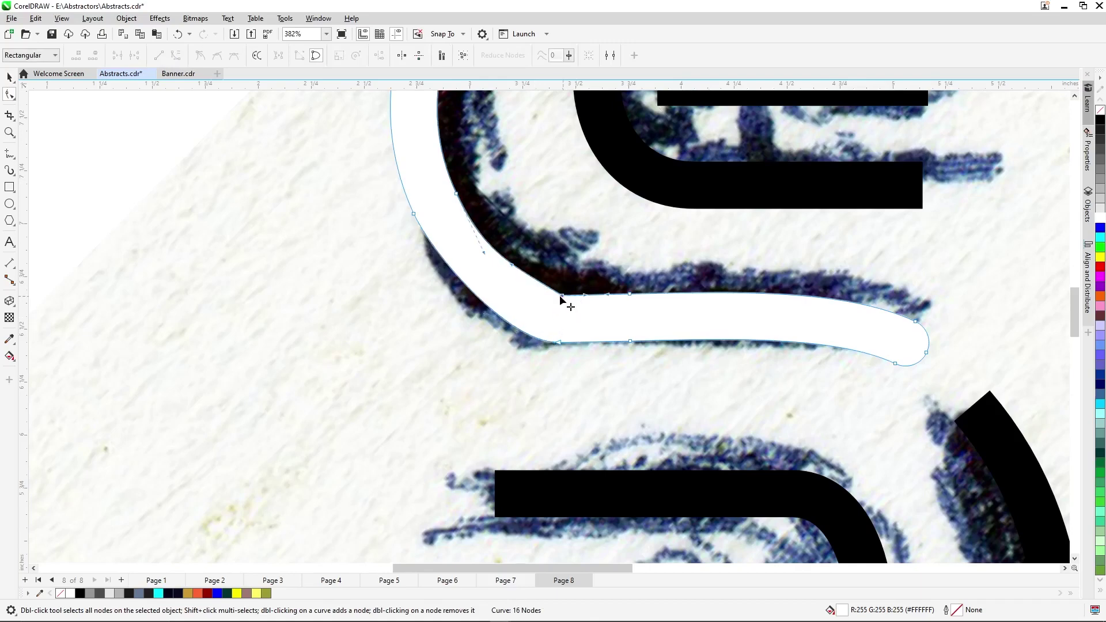
# Convert the short inner segment beside the white curve's joint to a straight line and smooth the inner joint node
pyautogui.click(561, 296)
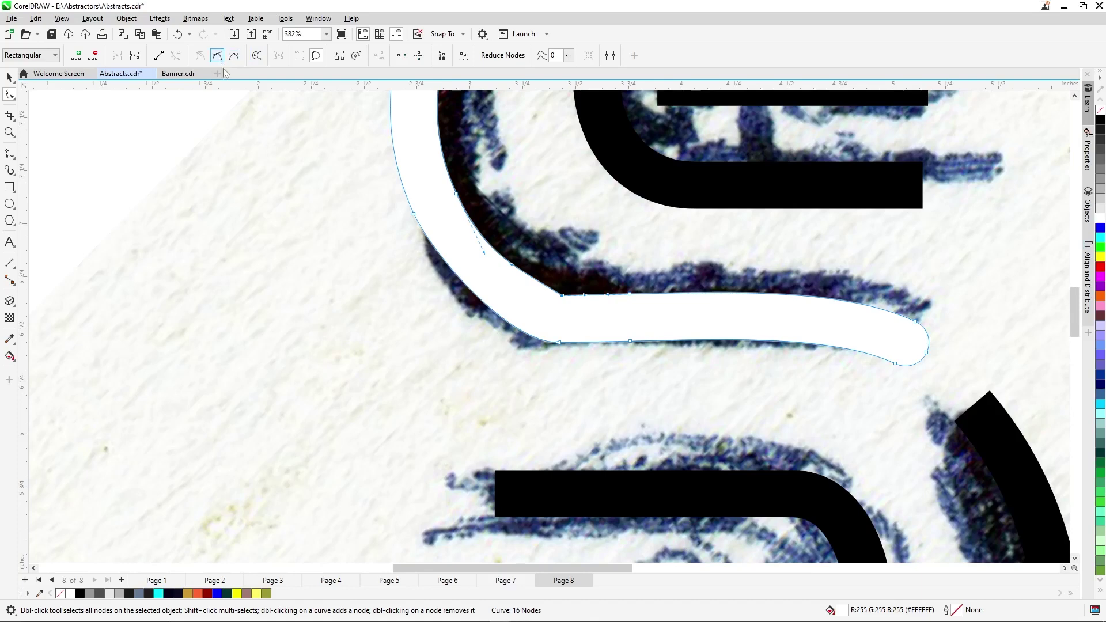
pyautogui.click(518, 300)
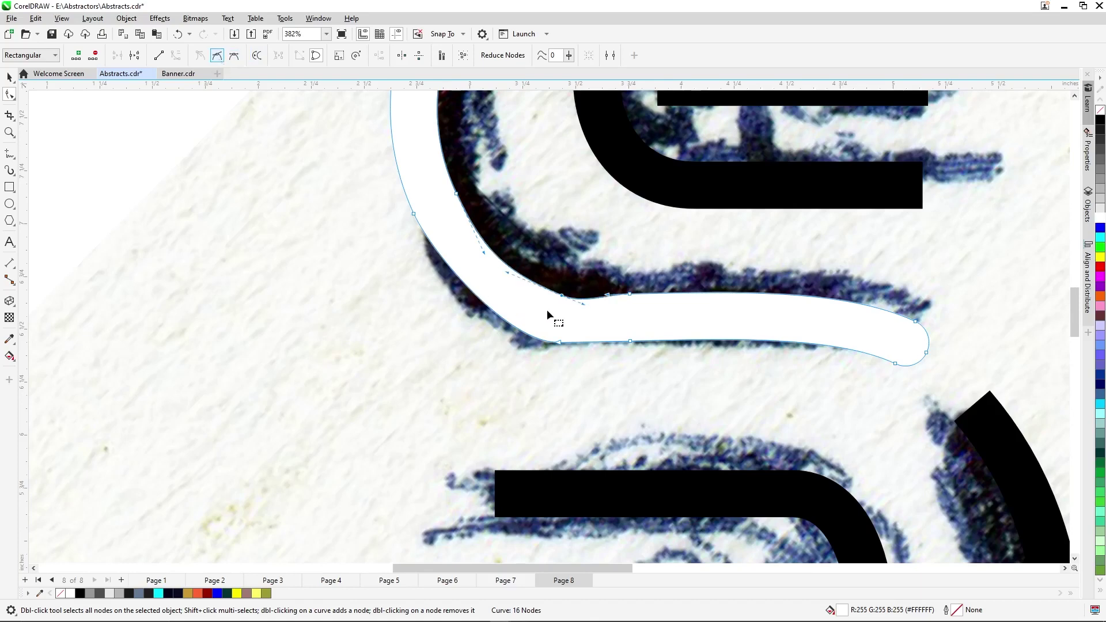
pyautogui.hotkey('ctrl', 'z')
pyautogui.rightClick(593, 296)
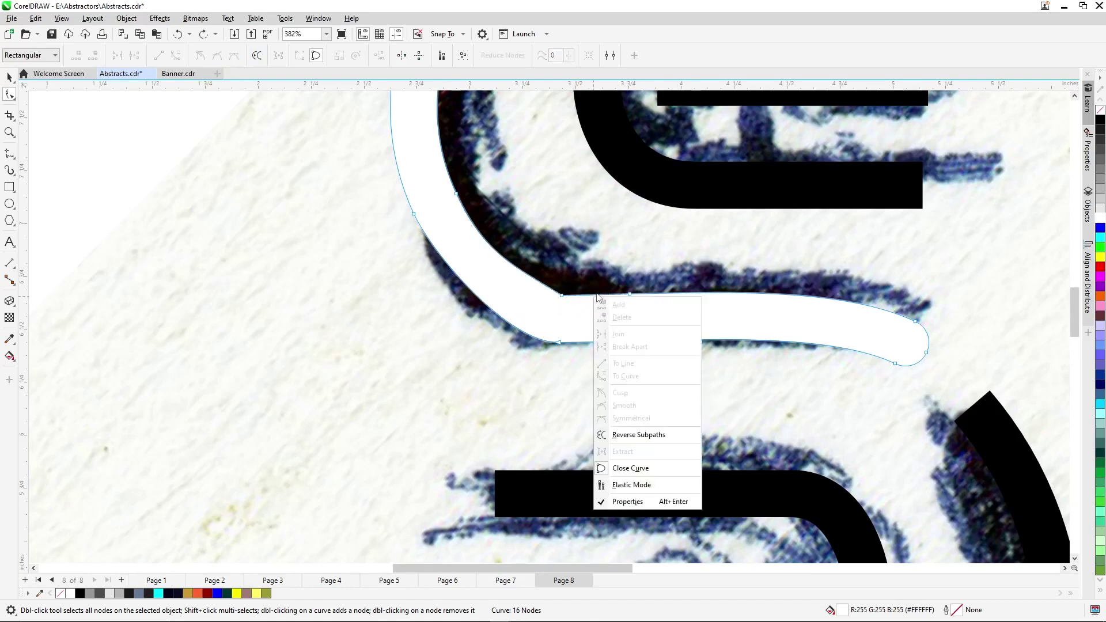
pyautogui.click(593, 298)
pyautogui.rightClick(592, 295)
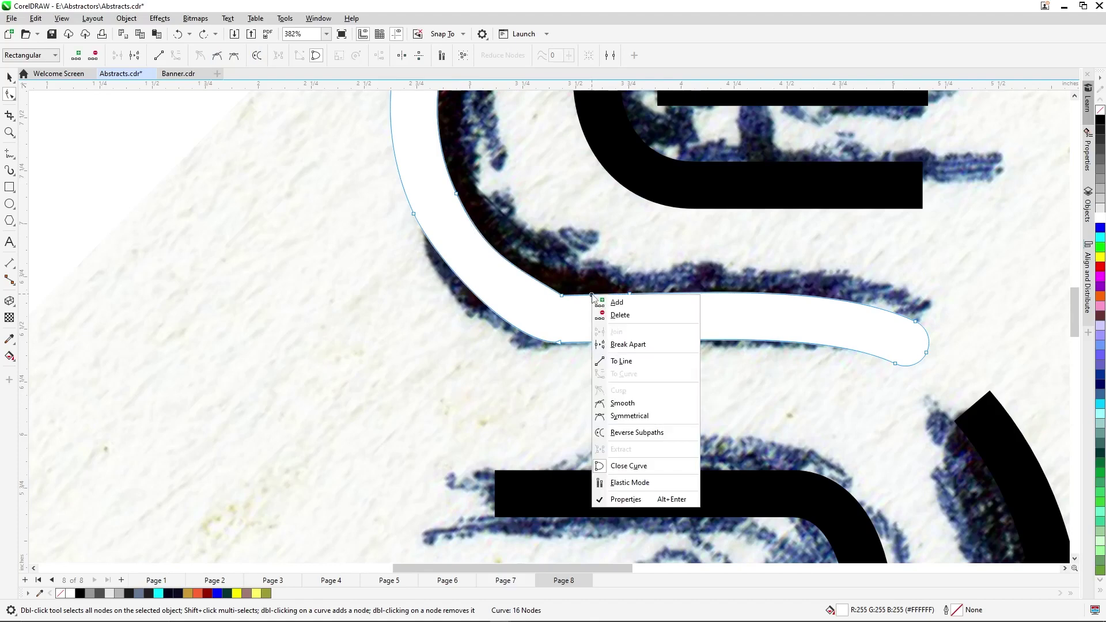
pyautogui.click(621, 360)
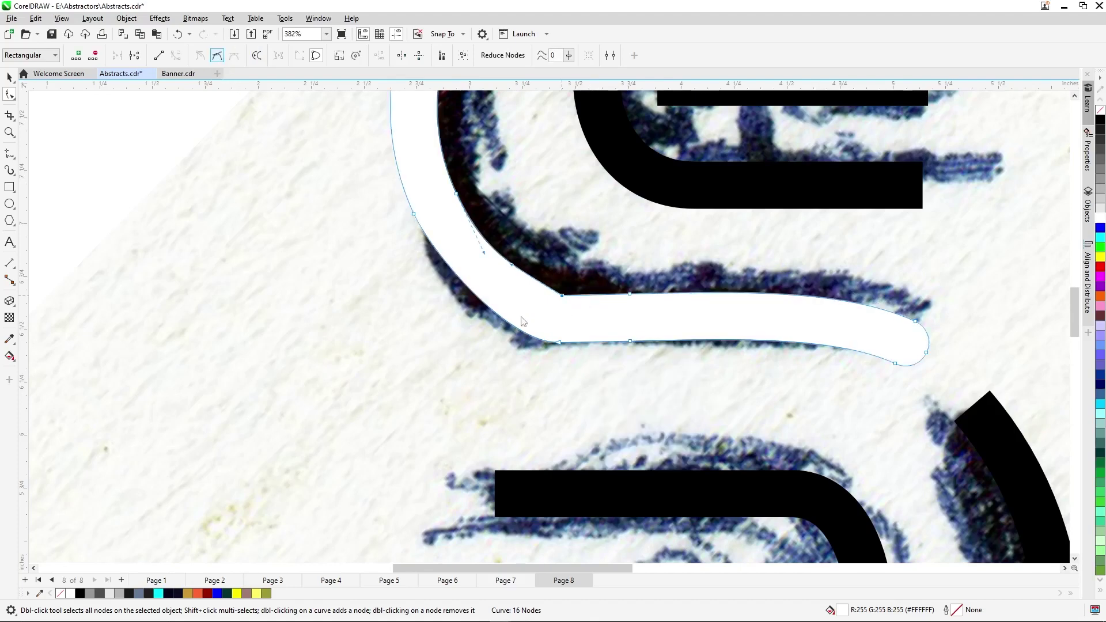
pyautogui.press('s')
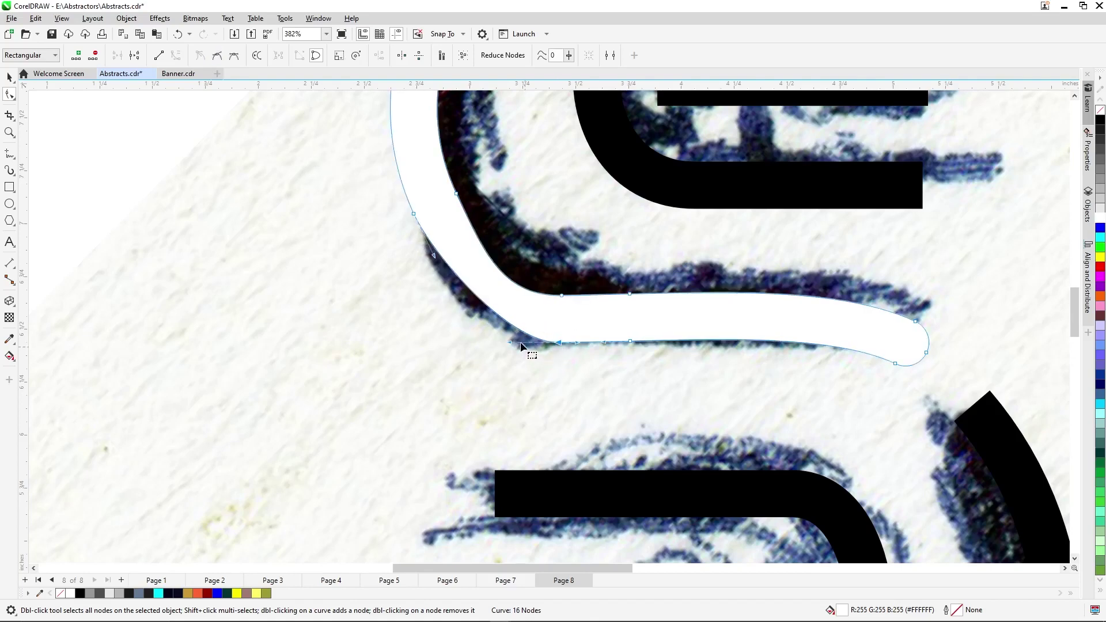
# Lengthen the outer joint node's handle outward and convert the short lower segment beside it to a straight line
pyautogui.moveTo(509, 344); pyautogui.dragTo(469, 351)
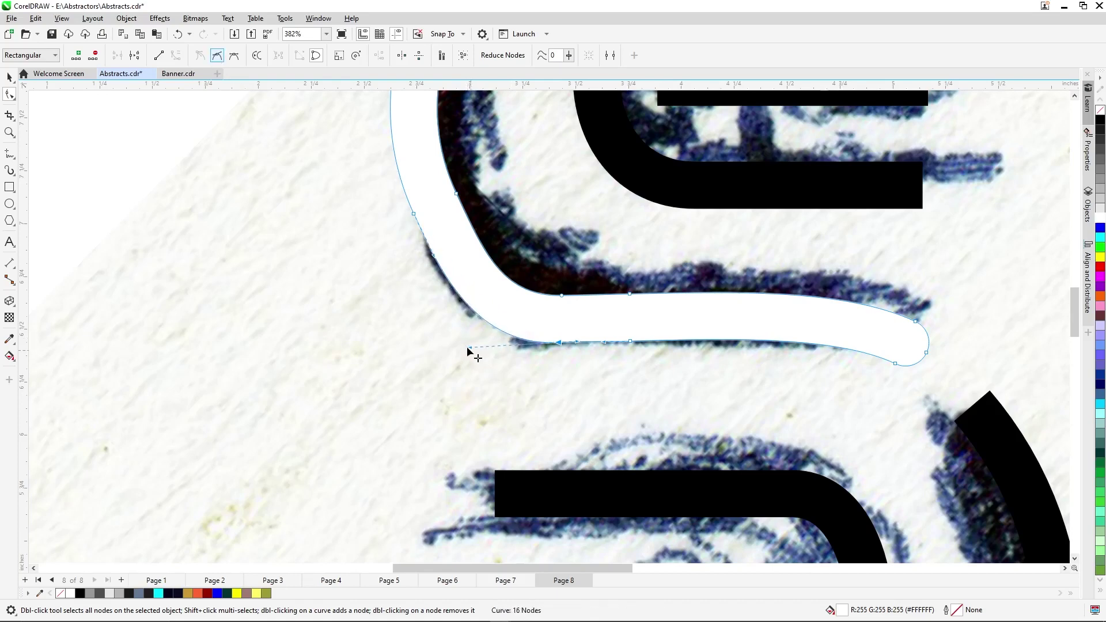
pyautogui.rightClick(592, 342)
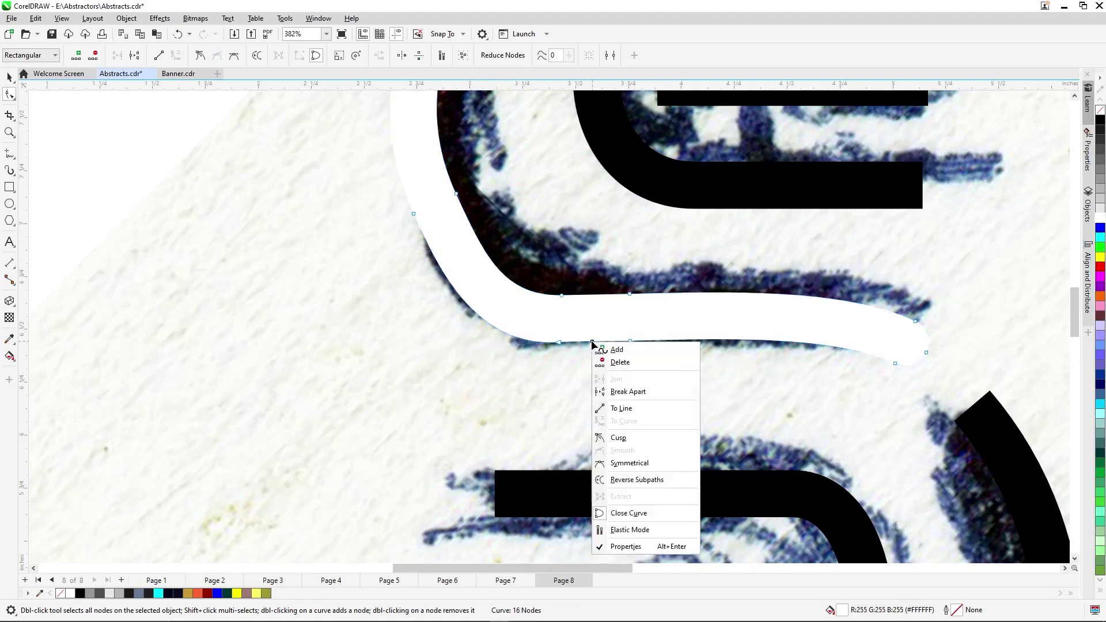
pyautogui.click(620, 408)
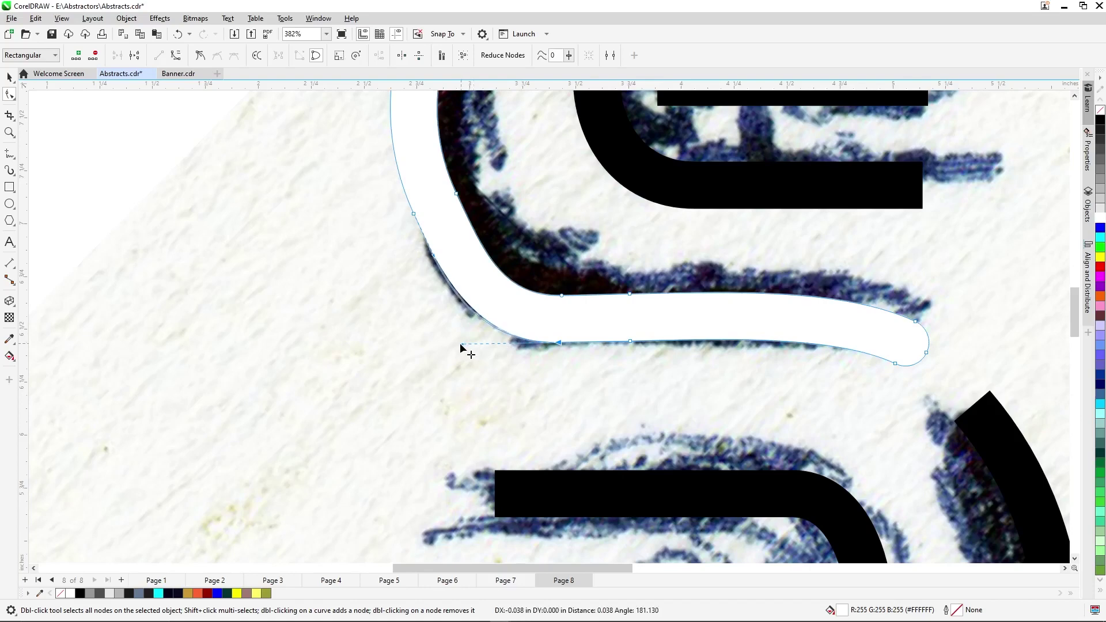
# Delete the intermediate nodes along the inner and outer edges of the white arc to simplify its bend
pyautogui.scroll(-2, 549, 383)
pyautogui.scroll(-1, 544, 383)
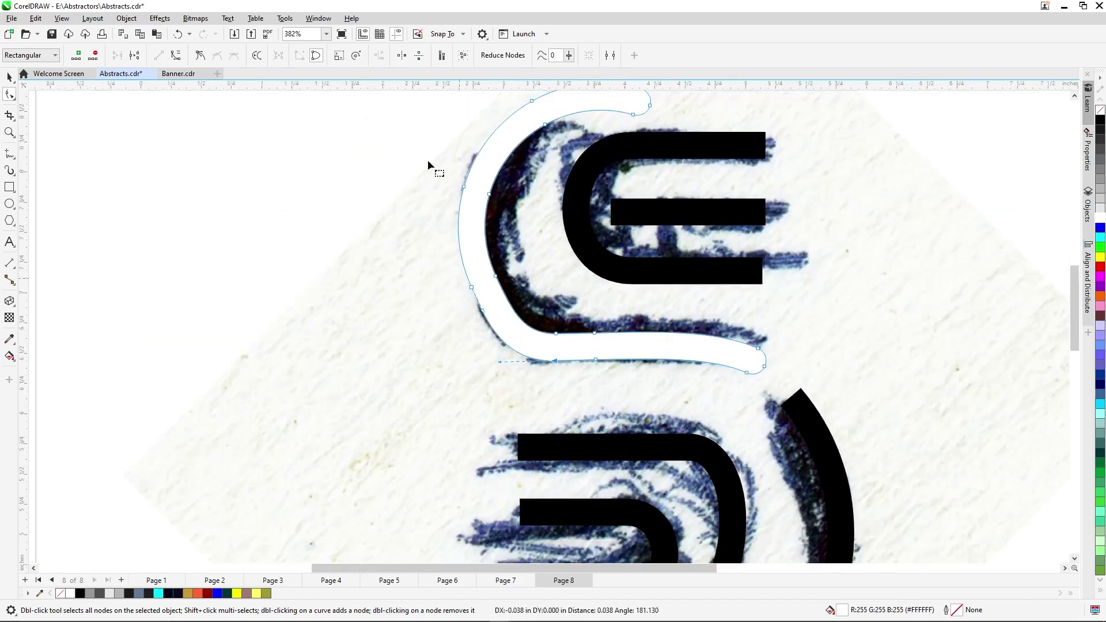
pyautogui.click(409, 133)
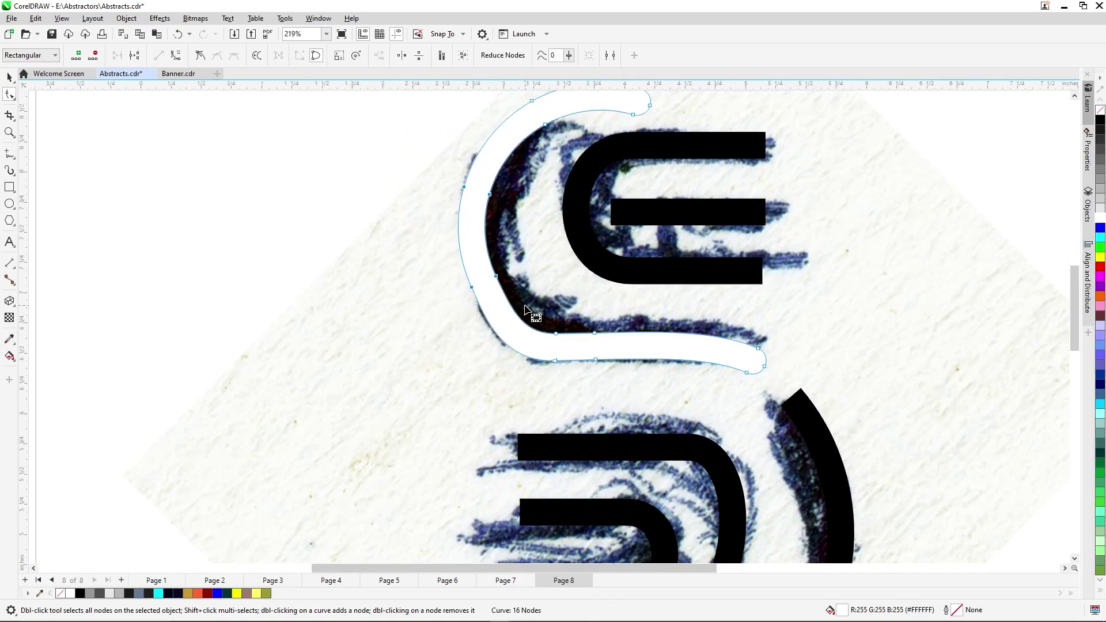
pyautogui.press('Delete')
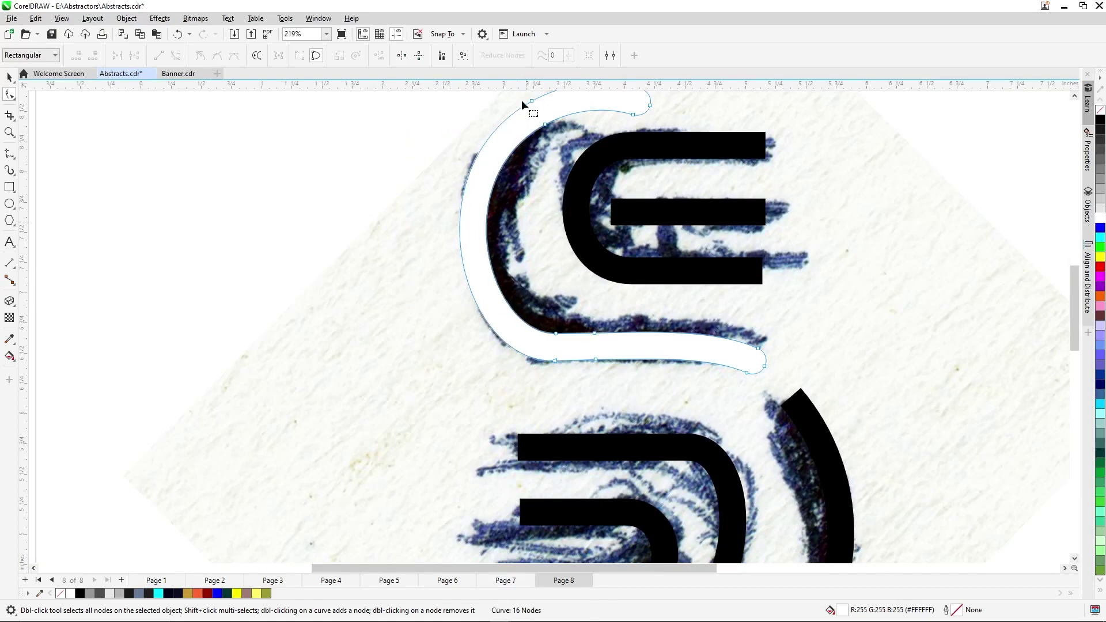
pyautogui.scroll(-1, 541, 196)
pyautogui.moveTo(513, 116); pyautogui.dragTo(562, 161)
pyautogui.press('Delete')
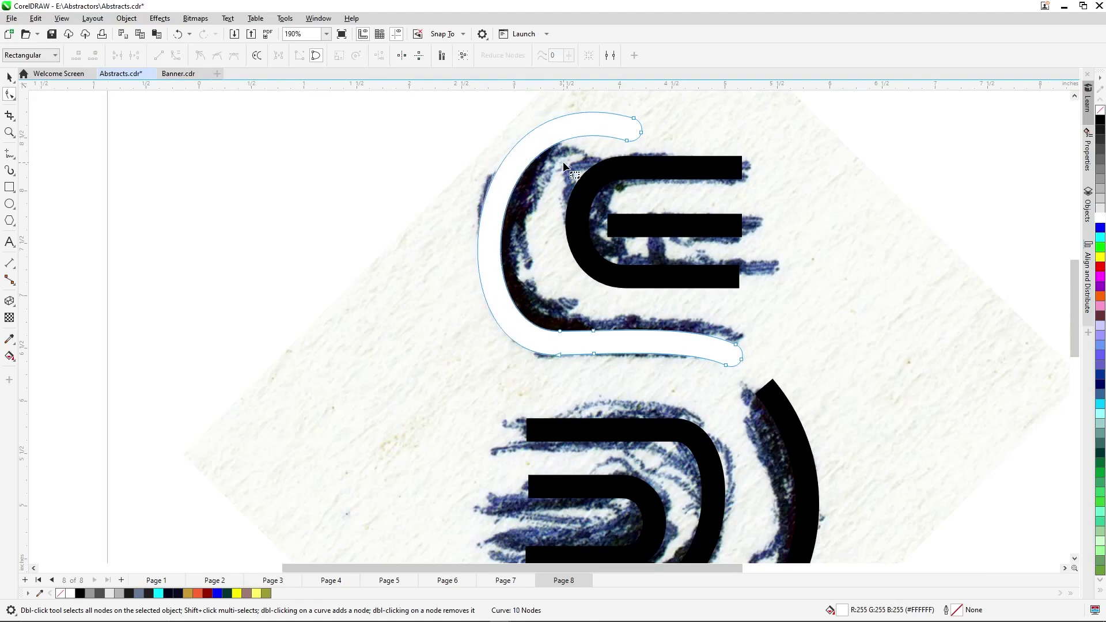
# Extend the curve handle at the white arc's upper end outward to widen the outer edge of the bend
pyautogui.click(635, 121)
pyautogui.scroll(-1, 662, 222)
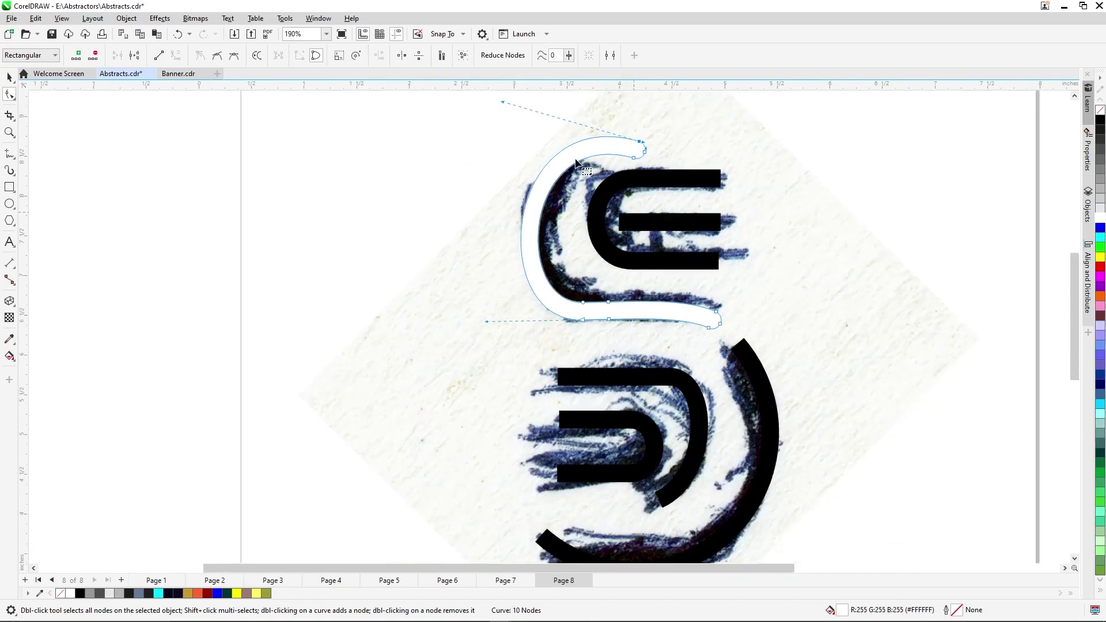
pyautogui.scroll(-1, 533, 167)
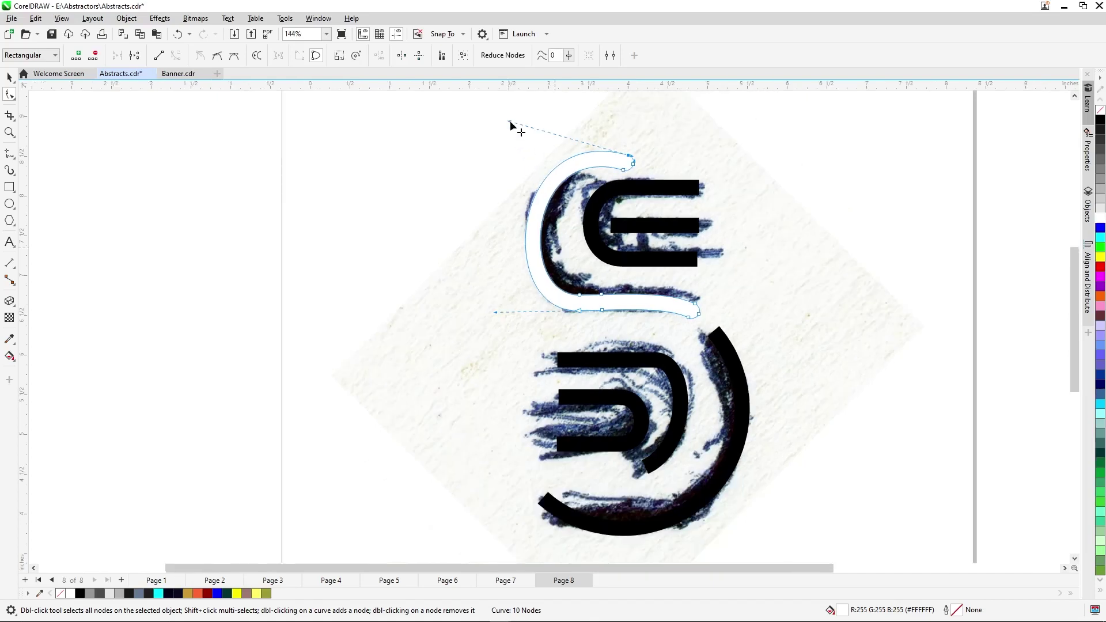
pyautogui.moveTo(510, 122); pyautogui.dragTo(494, 119)
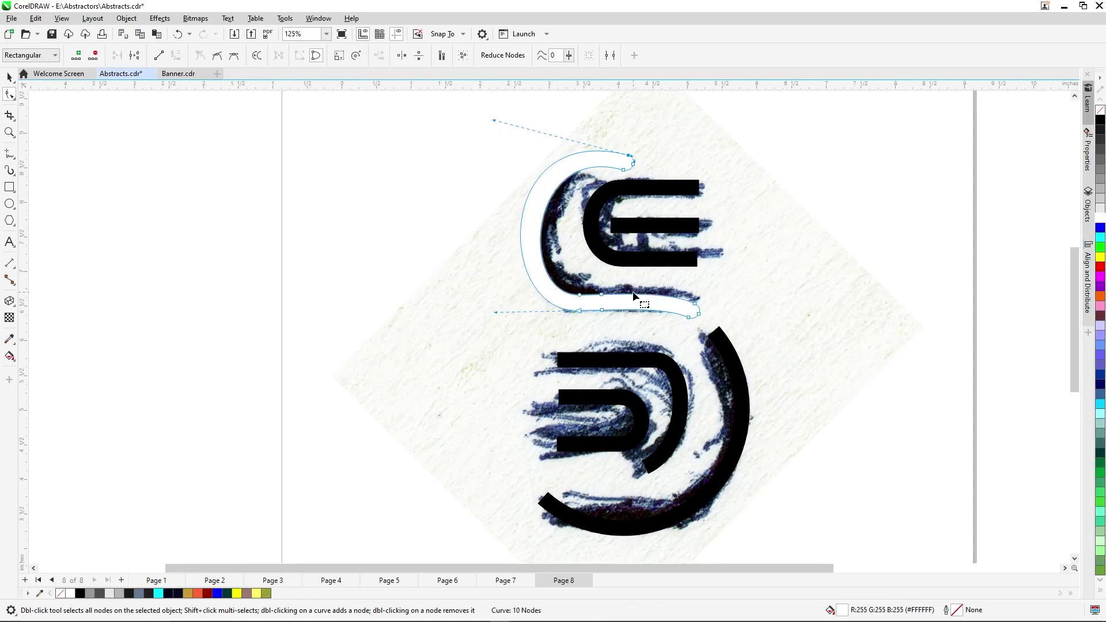
# Select the welded white stroke over the upper sketch and delete it
pyautogui.press('space')
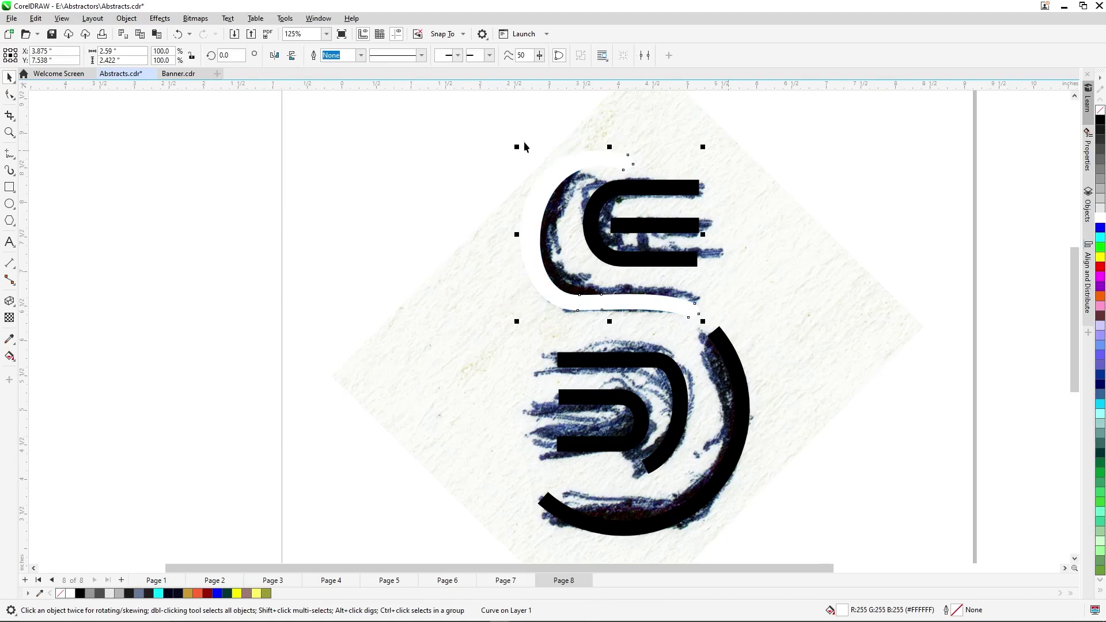
pyautogui.moveTo(470, 127); pyautogui.dragTo(586, 298)
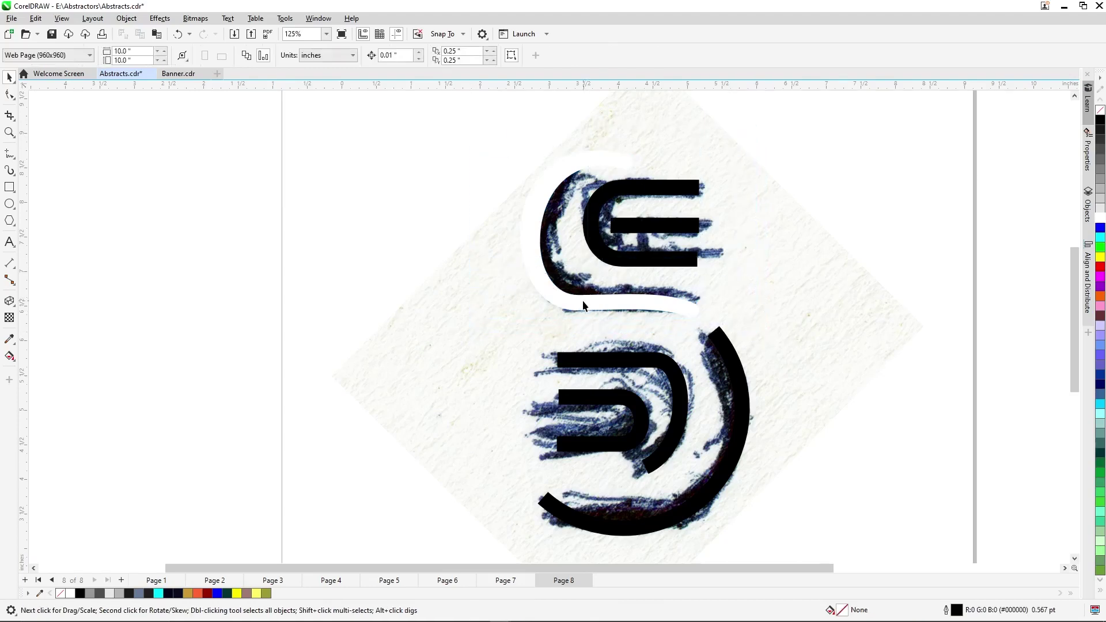
pyautogui.click(583, 306)
pyautogui.press('Delete')
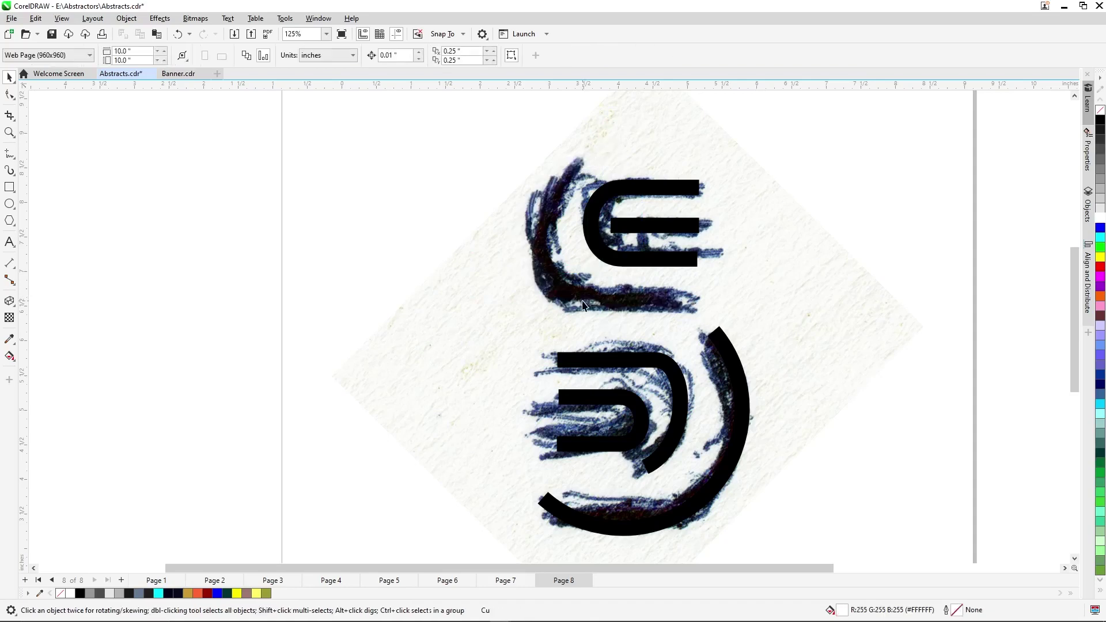
# Draw a circle about 3.42 inches wide over the upper sketch and add a concentric copy scaled to 80.5%
pyautogui.click(744, 388)
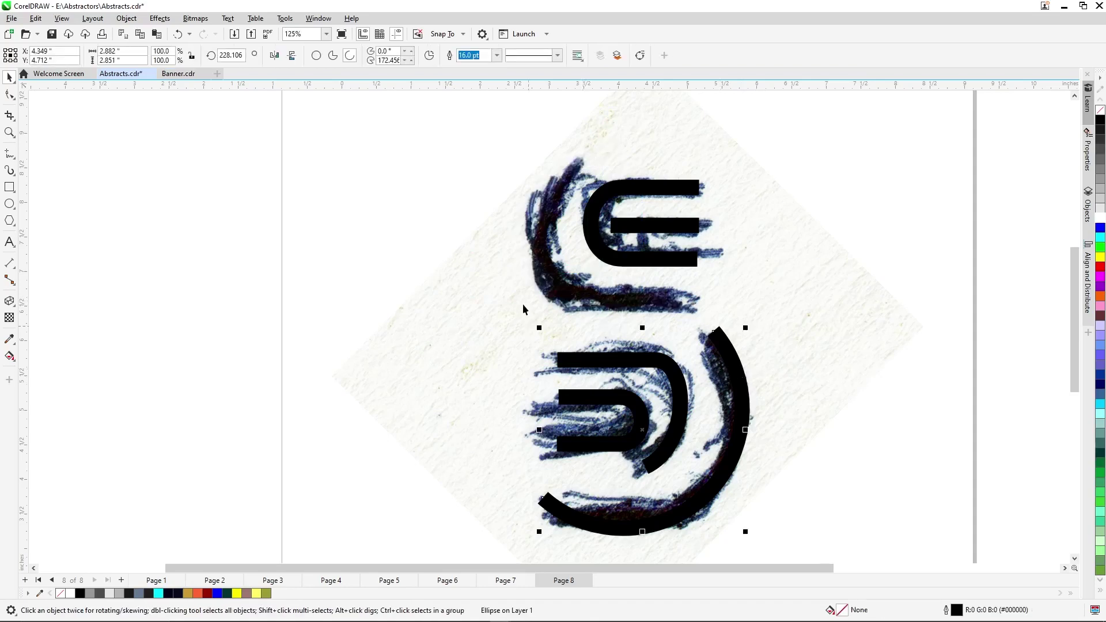
pyautogui.click(9, 206)
pyautogui.moveTo(566, 168)
pyautogui.mouseDown()
pyautogui.moveTo(798, 353)
pyautogui.moveTo(768, 336)
pyautogui.moveTo(751, 398)
pyautogui.moveTo(772, 366)
pyautogui.mouseUp()
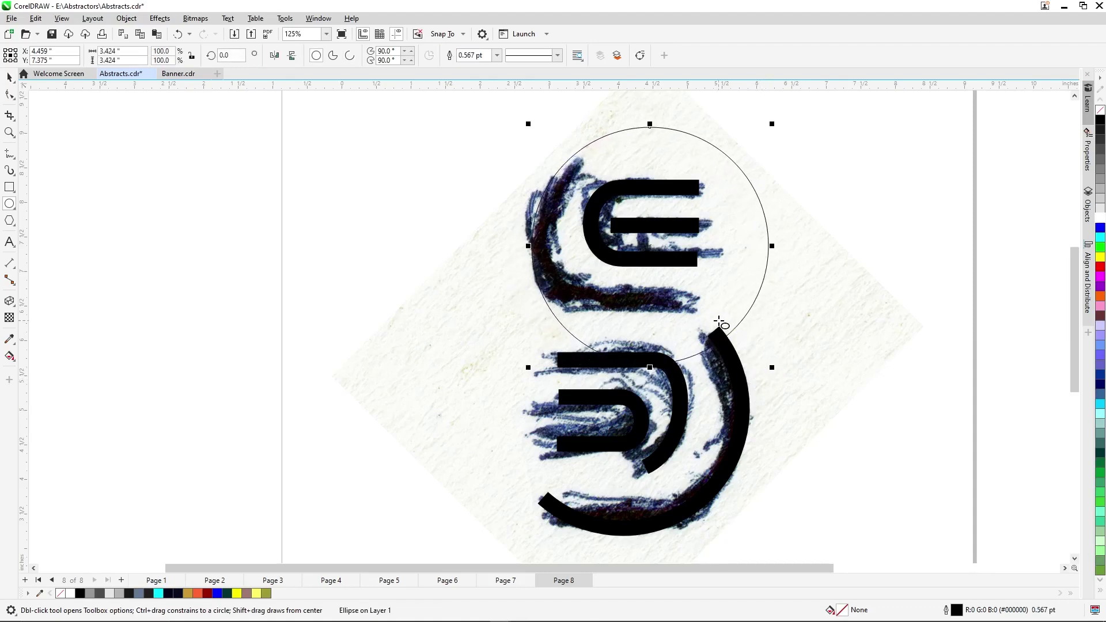
pyautogui.press('space')
pyautogui.moveTo(772, 367); pyautogui.dragTo(749, 345)
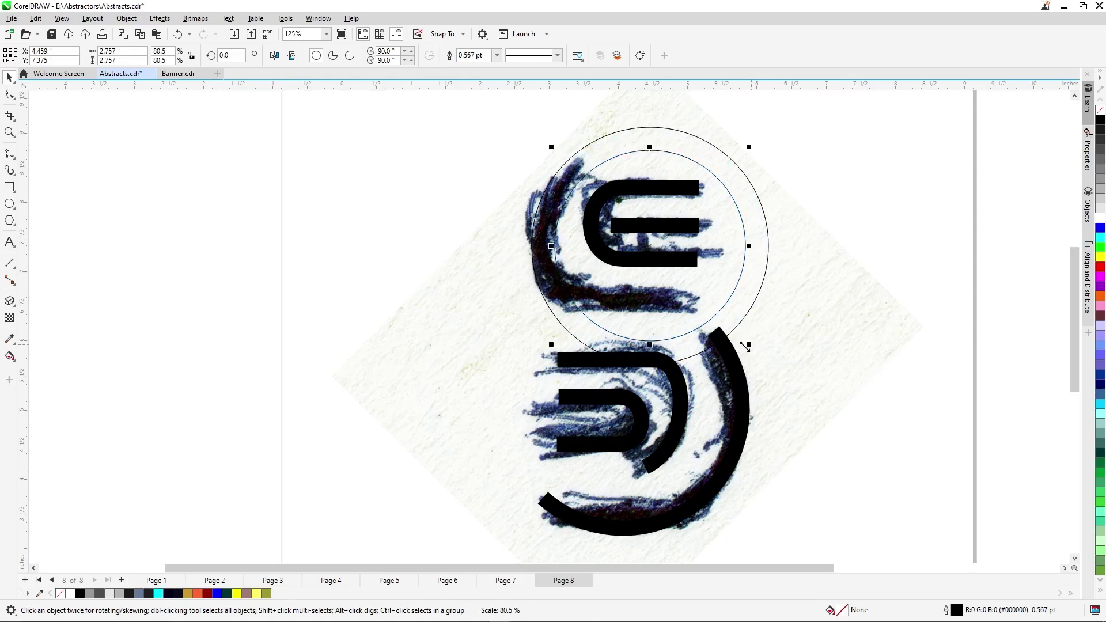
pyautogui.keyDown('shift'); pyautogui.click(743, 314); pyautogui.keyUp('shift')
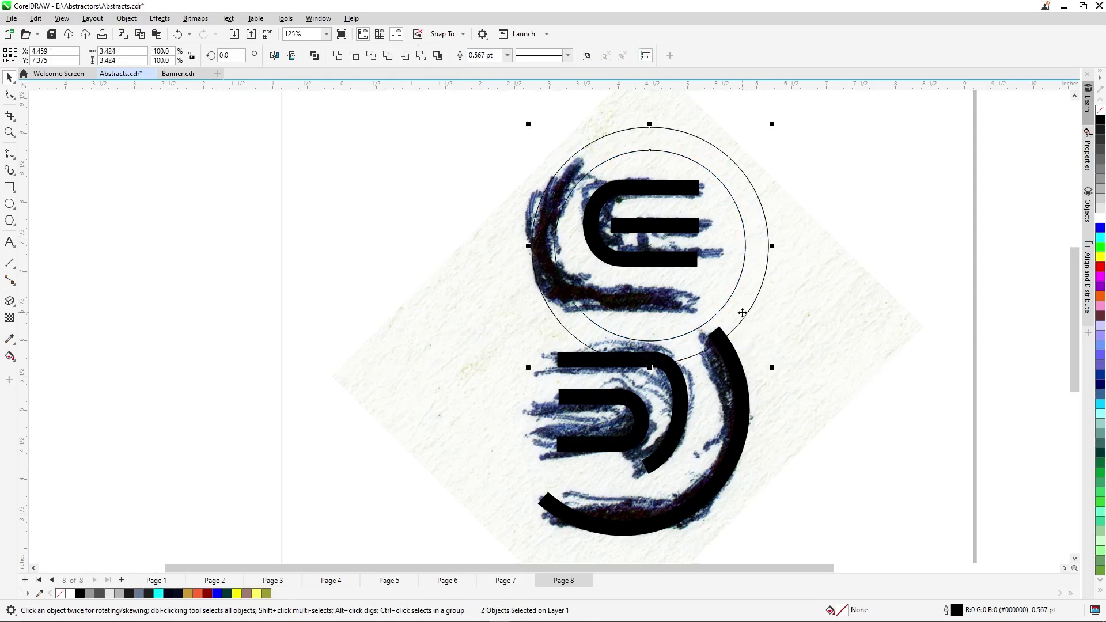
pyautogui.moveTo(743, 313); pyautogui.dragTo(828, 427)
pyautogui.hotkey('ctrl', 'z')
pyautogui.hotkey('ctrl', 'z')
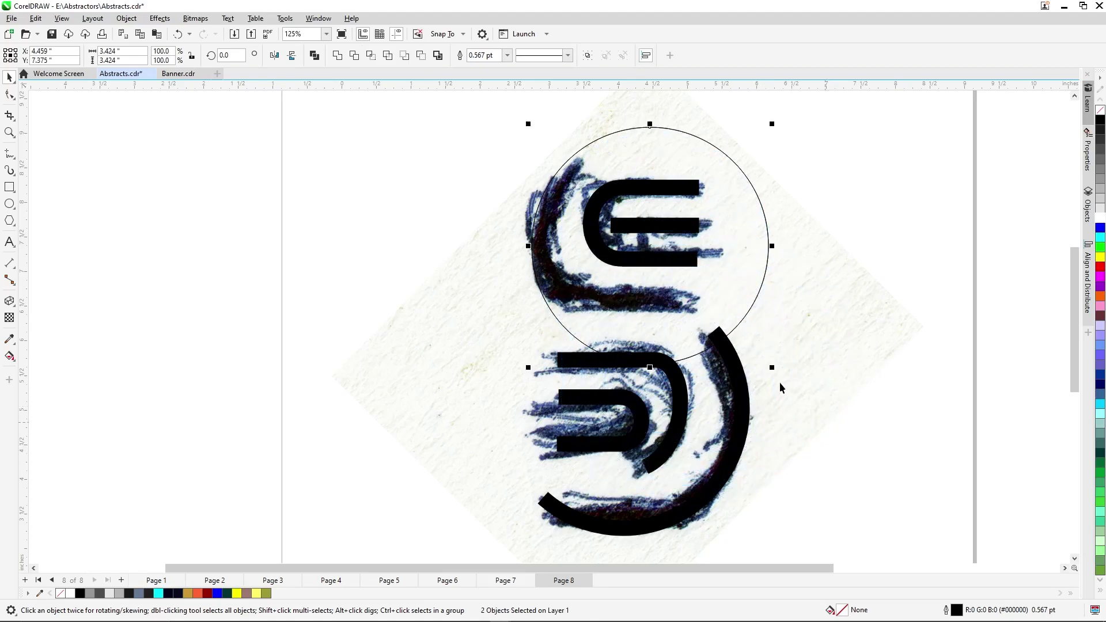
pyautogui.hotkey('ctrl', 'shift', 'z')
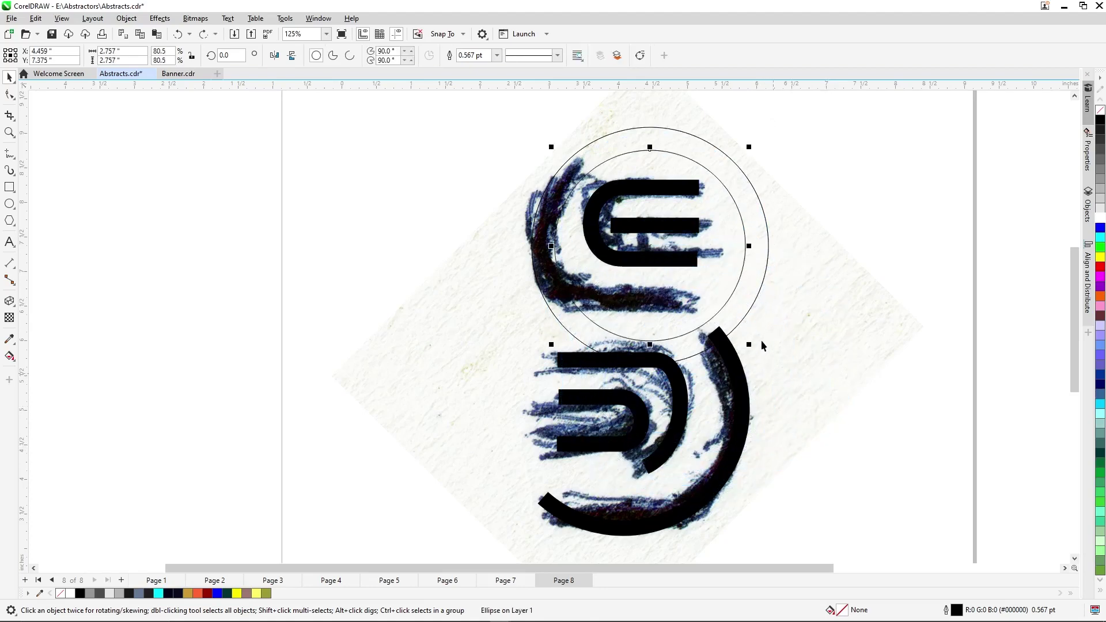
# Scale both circles down together to about 2.57 inches overall and position them over the upper sketched stroke
pyautogui.click(743, 315)
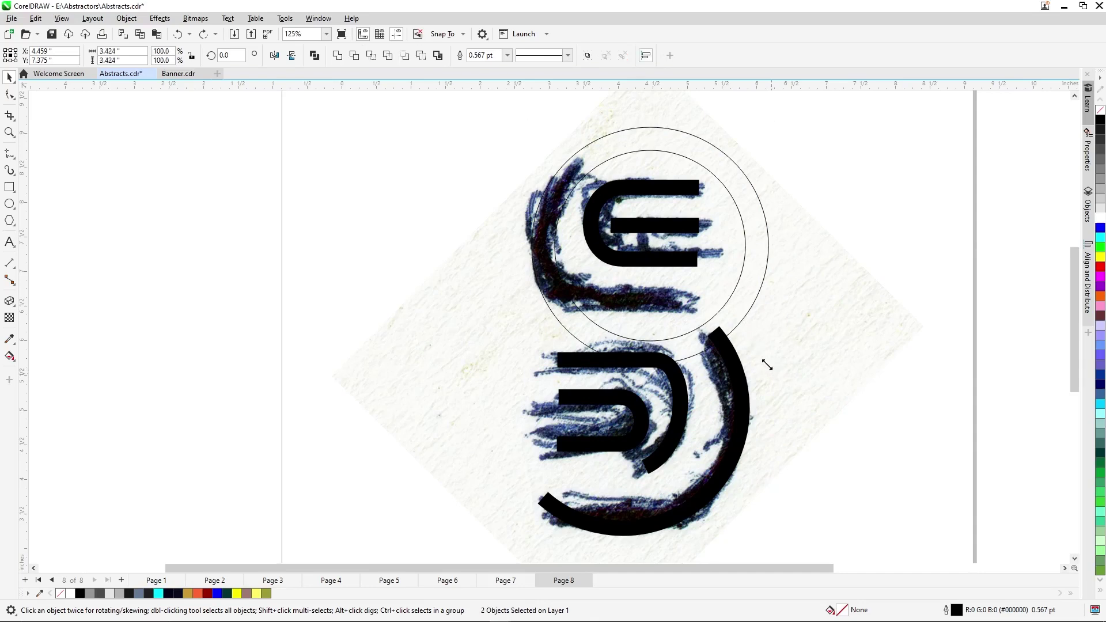
pyautogui.moveTo(765, 365); pyautogui.dragTo(717, 311)
pyautogui.moveTo(641, 292); pyautogui.dragTo(643, 314)
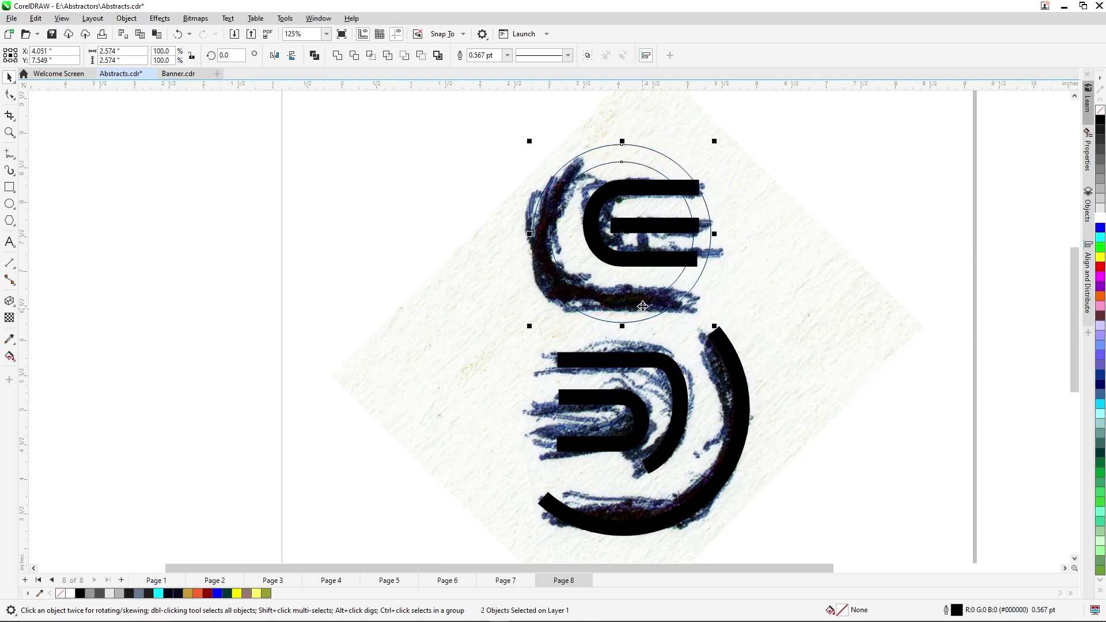
# Shift the inner circle horizontally to X 4.117 inches, and place a copy of both circles over the lower sketch
pyautogui.click(632, 299)
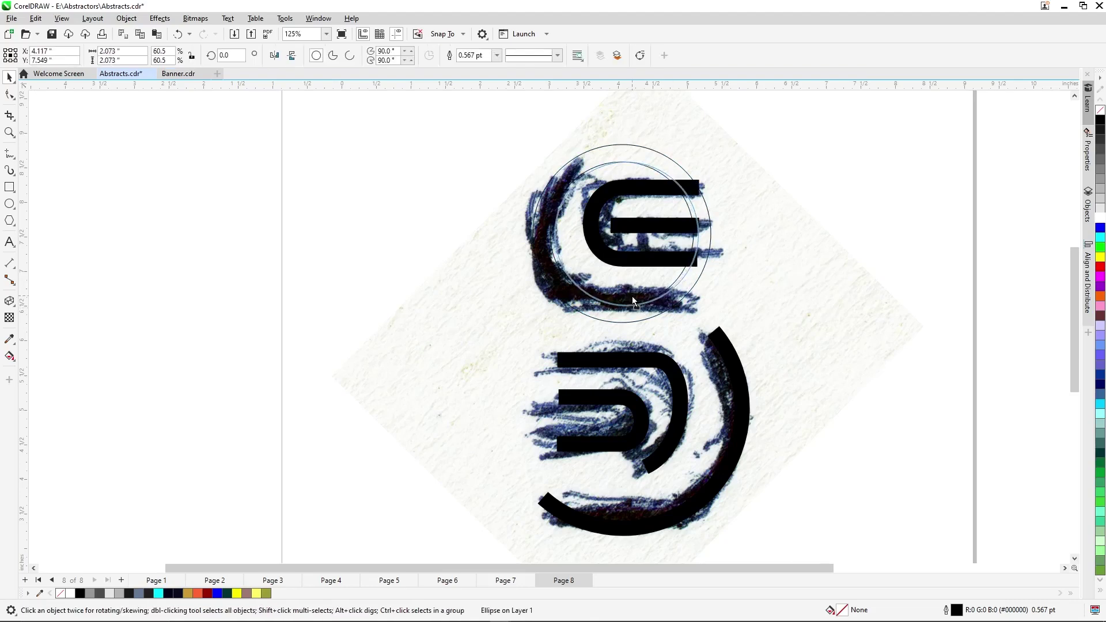
pyautogui.moveTo(632, 300); pyautogui.dragTo(624, 306)
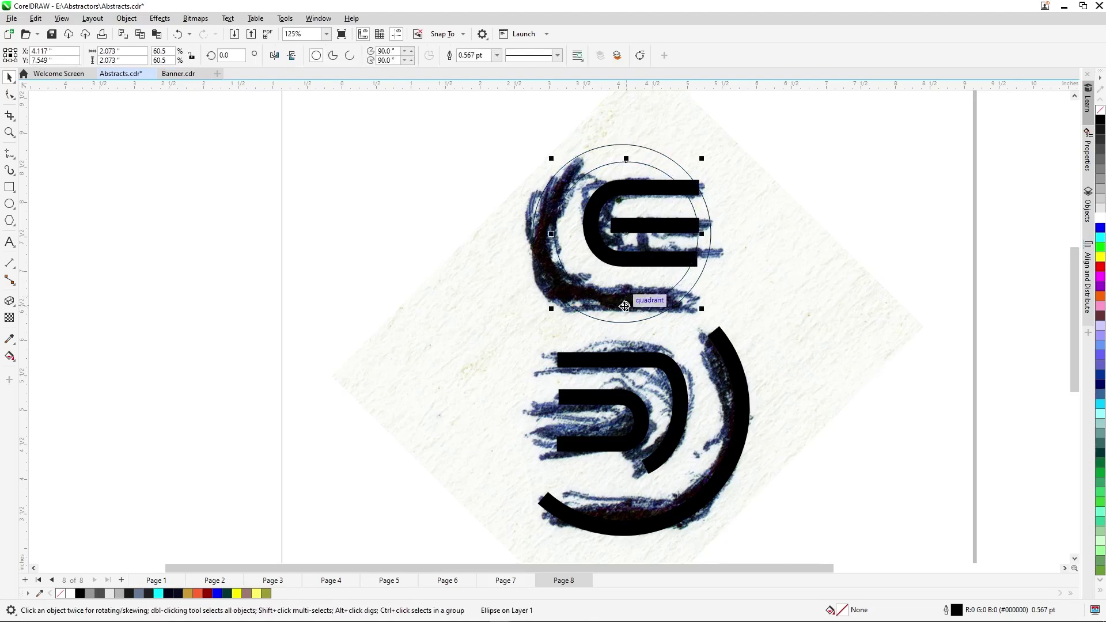
pyautogui.keyDown('shift'); pyautogui.click(660, 309); pyautogui.keyUp('shift')
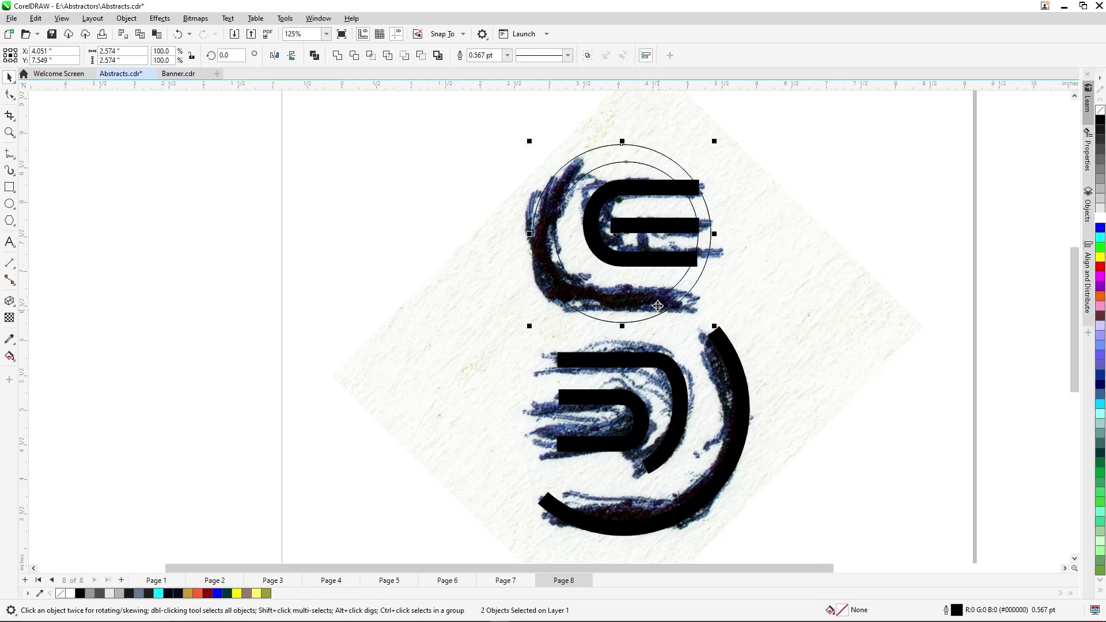
pyautogui.moveTo(659, 310); pyautogui.dragTo(672, 466)
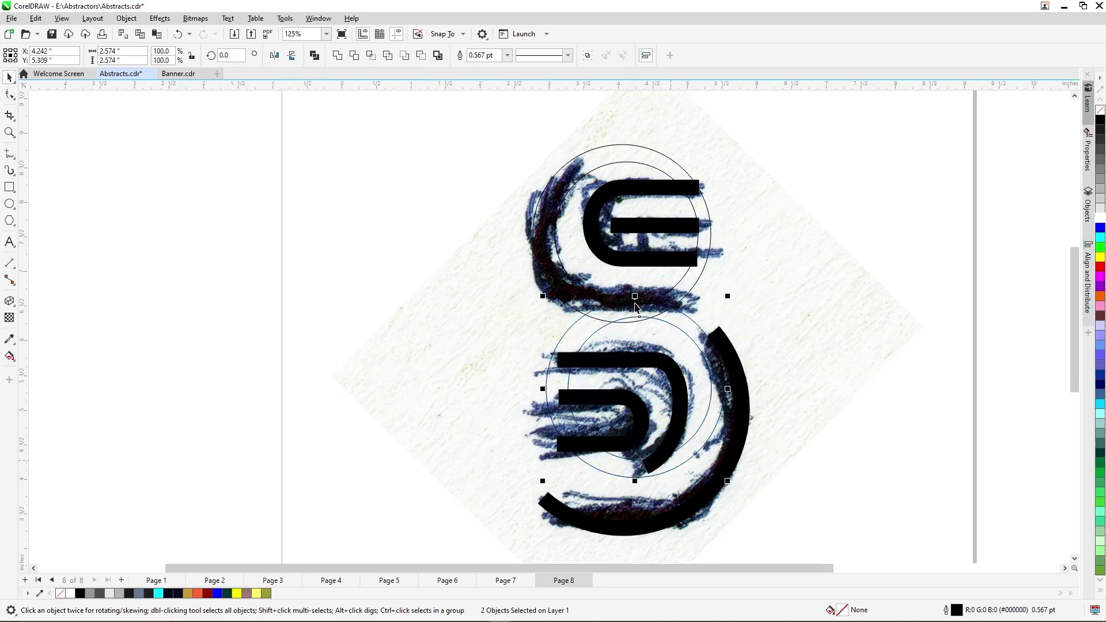
# Move the lower circle pair to X 4.117 inches, and scale all four circles down together to about 2.37 by 4.40 inches over the sketch
pyautogui.moveTo(635, 299)
pyautogui.mouseDown()
pyautogui.moveTo(614, 299)
pyautogui.moveTo(634, 300)
pyautogui.moveTo(627, 305)
pyautogui.mouseUp()
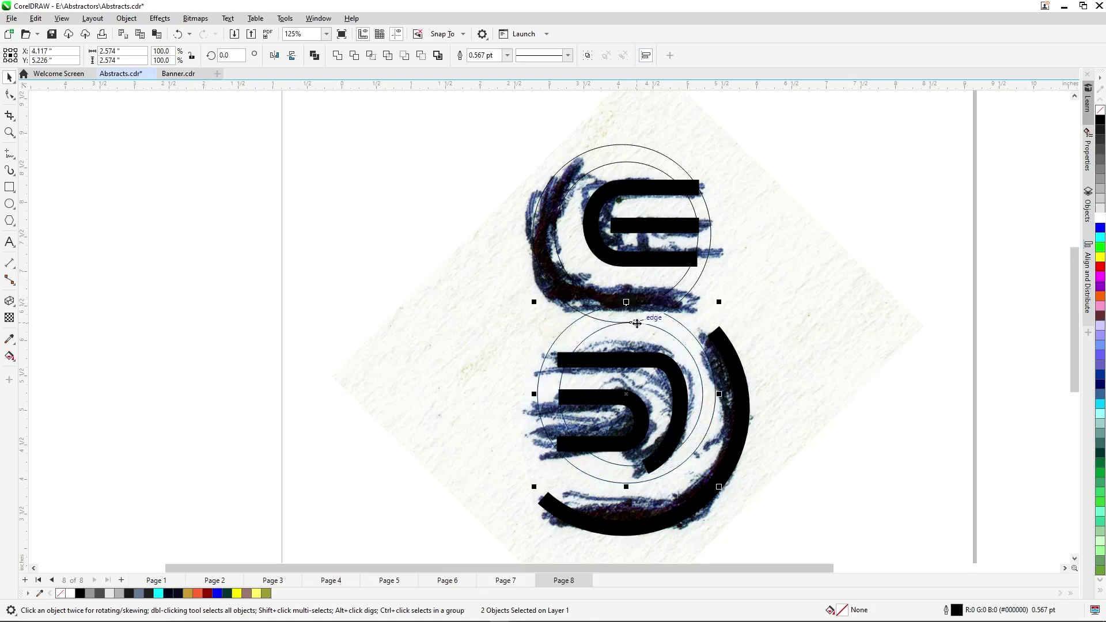
pyautogui.keyDown('shift'); pyautogui.click(676, 300); pyautogui.keyUp('shift')
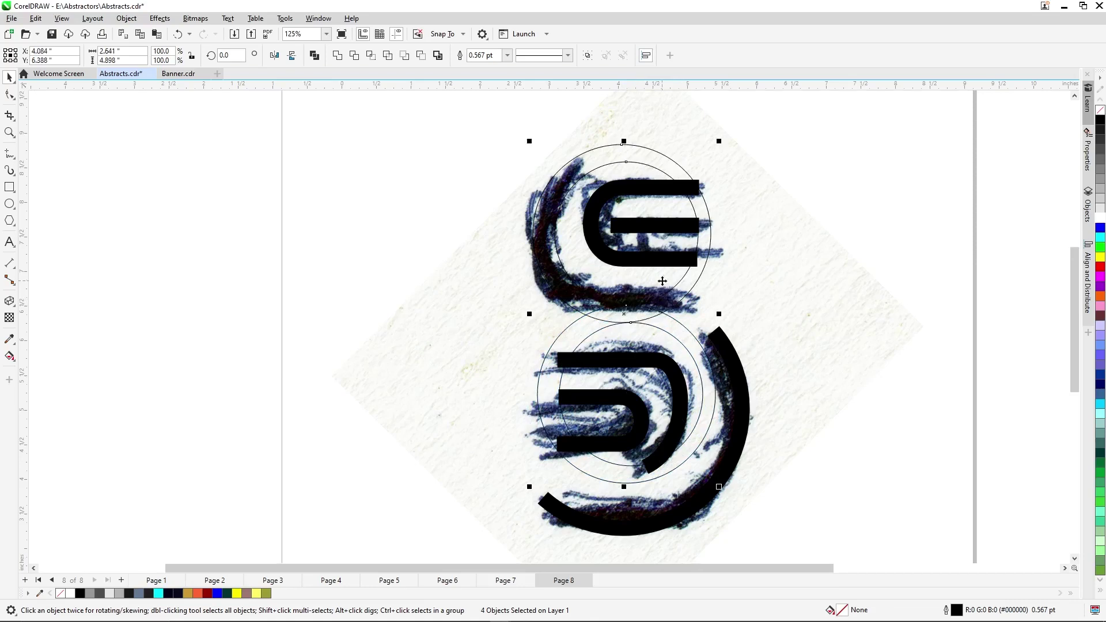
pyautogui.moveTo(659, 283); pyautogui.dragTo(648, 278)
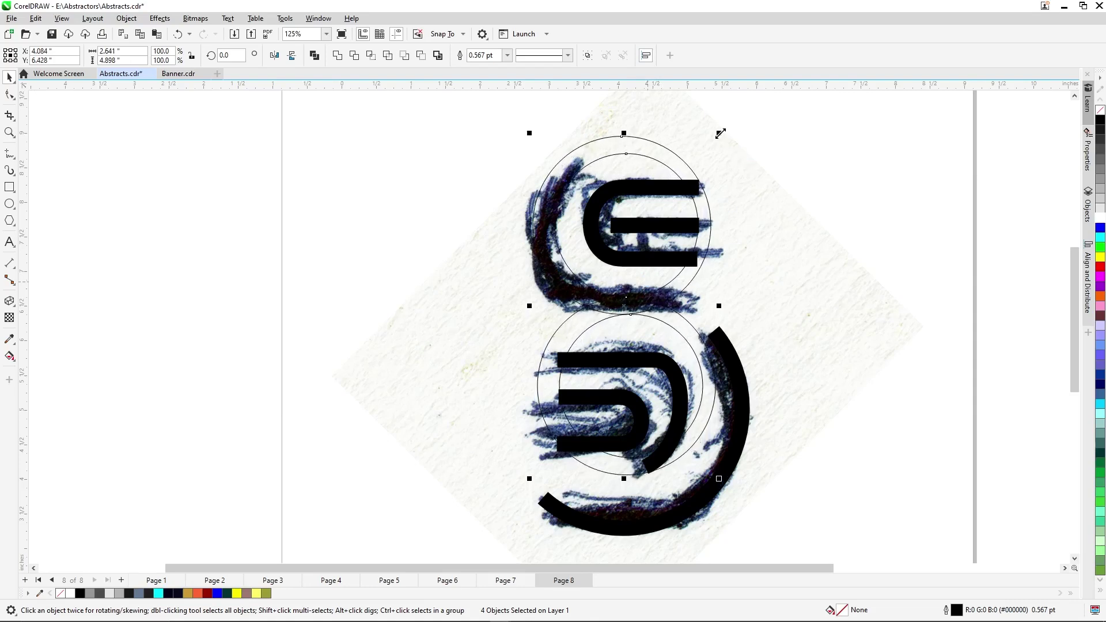
pyautogui.moveTo(719, 138); pyautogui.dragTo(710, 147)
pyautogui.moveTo(645, 167); pyautogui.dragTo(639, 169)
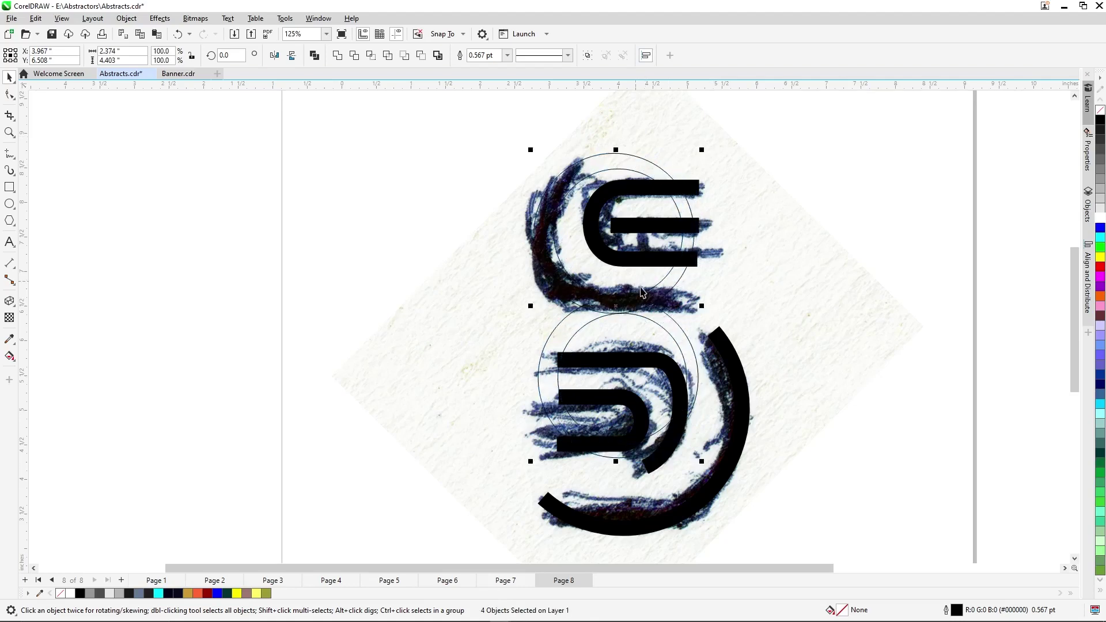
# Reposition the lower circle pair at about X 4.197, Y 5.486 inches so its outer circle meets the bottom of the upper inner circle
pyautogui.moveTo(663, 334)
pyautogui.mouseDown()
pyautogui.moveTo(673, 319)
pyautogui.moveTo(683, 326)
pyautogui.mouseUp()
pyautogui.scroll(3, 630, 296)
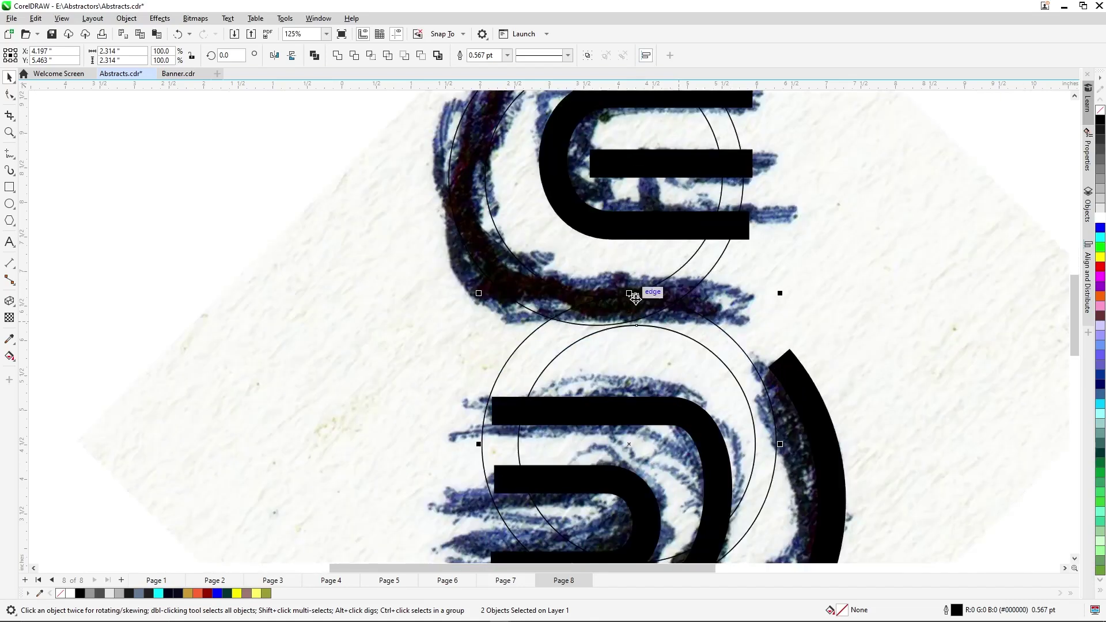
pyautogui.scroll(3, 632, 297)
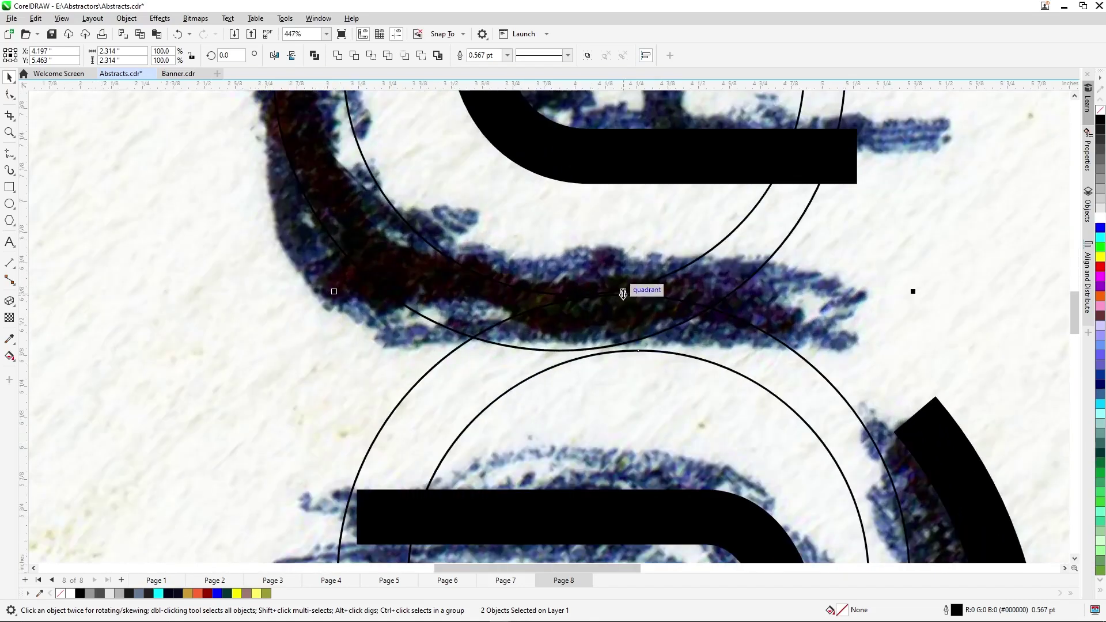
pyautogui.moveTo(624, 292); pyautogui.dragTo(625, 289)
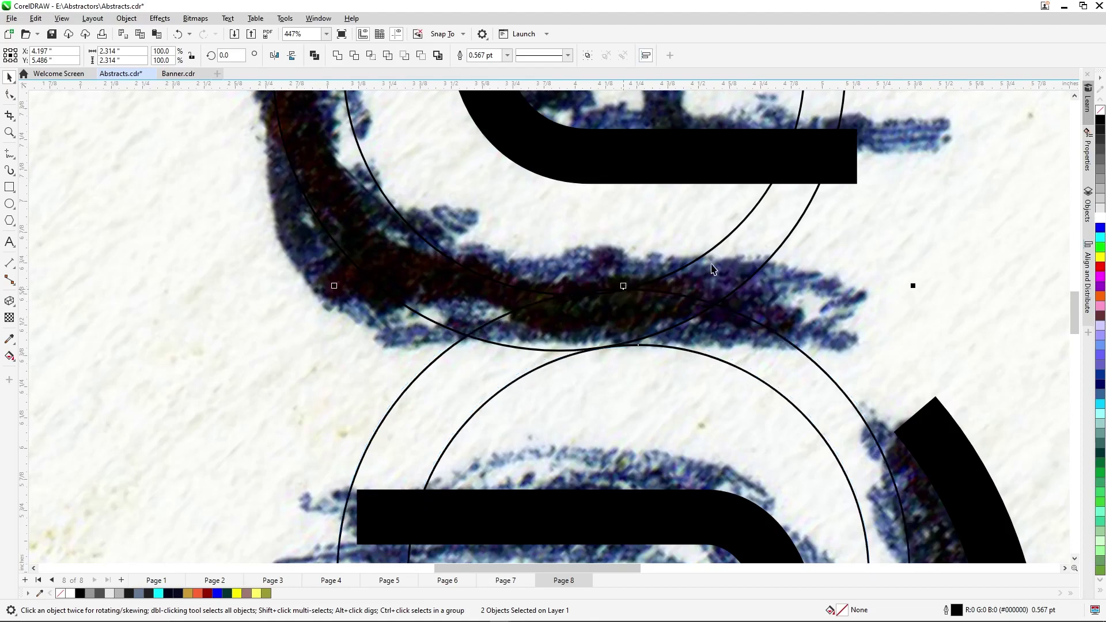
pyautogui.scroll(-2, 713, 269)
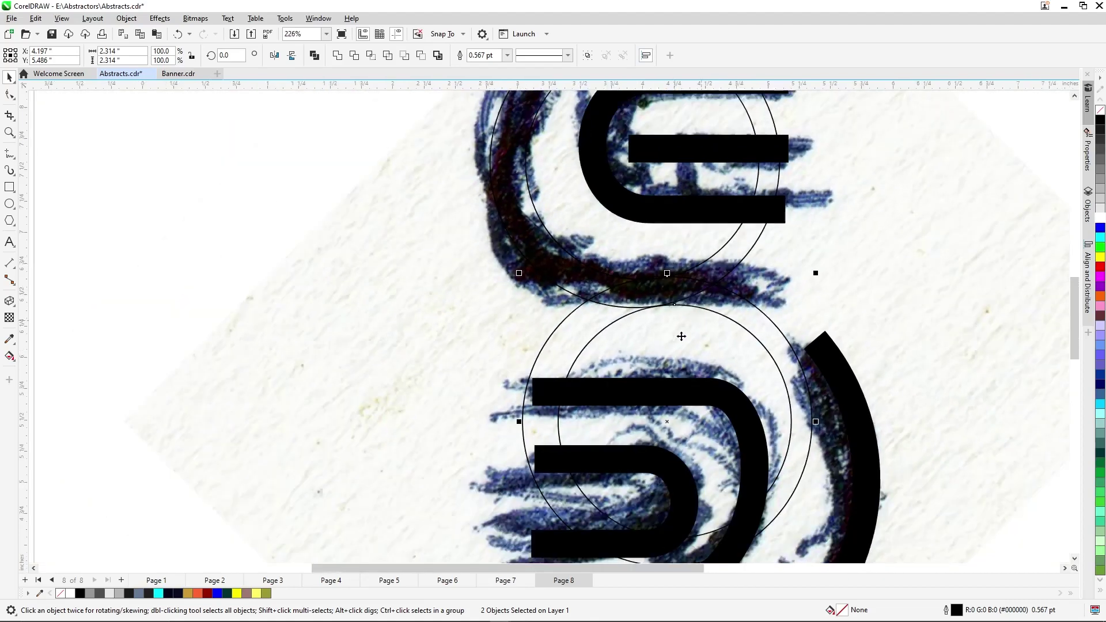
pyautogui.scroll(-1, 637, 352)
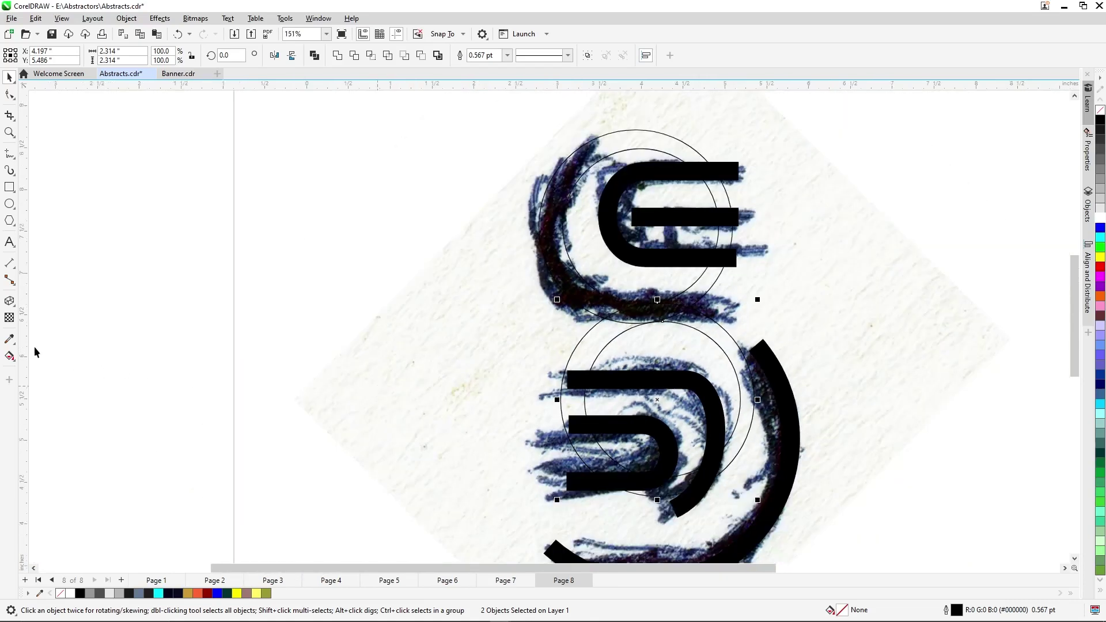
pyautogui.click(14, 360)
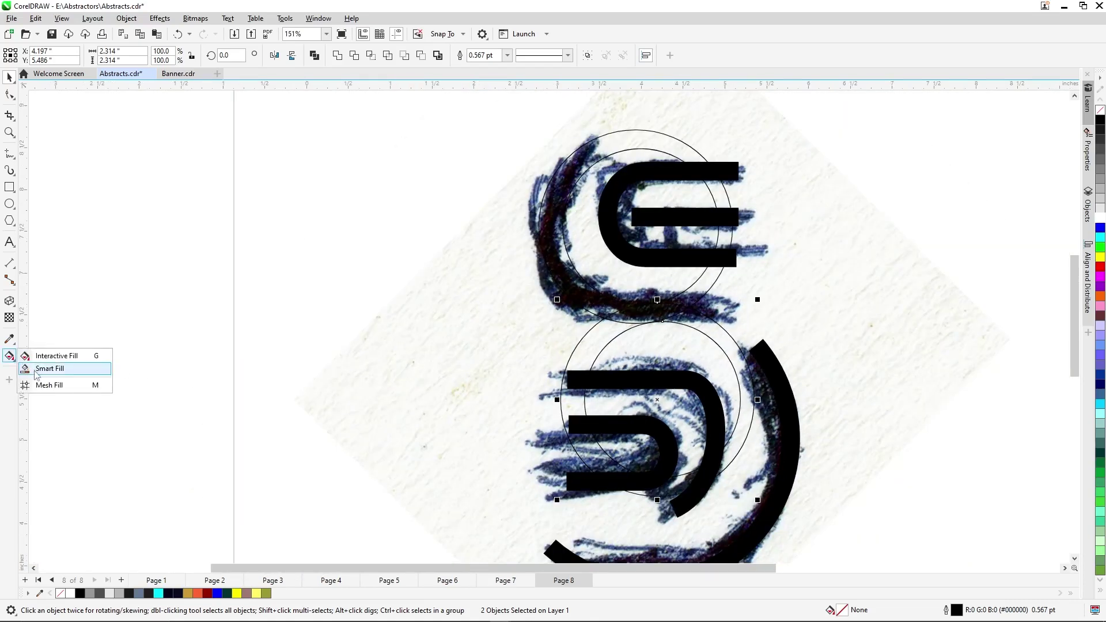
pyautogui.click(40, 366)
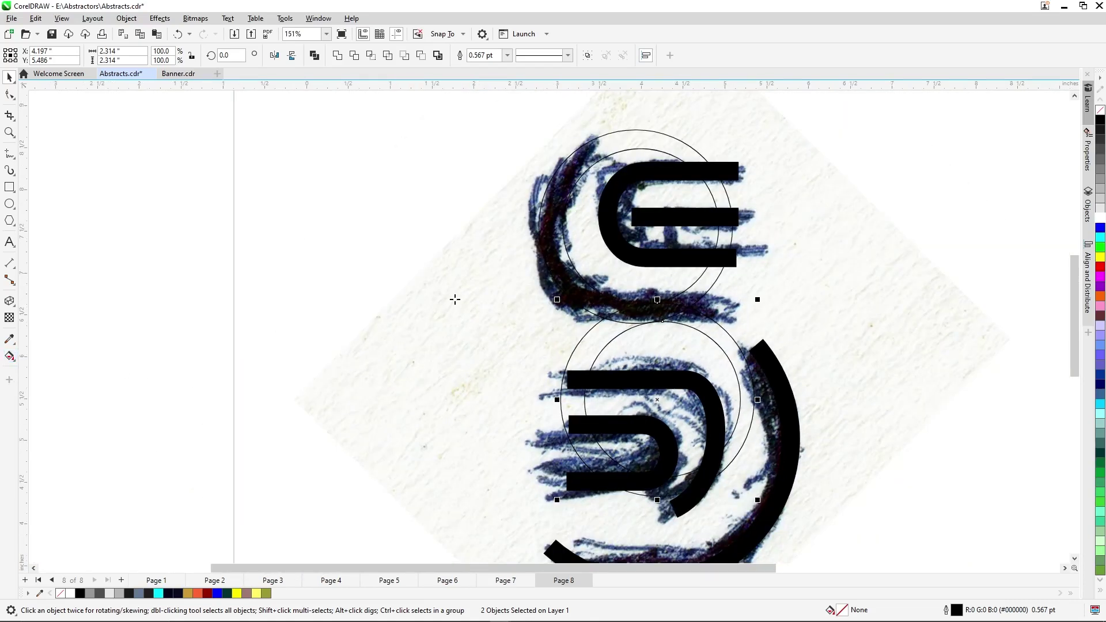
pyautogui.click(586, 261)
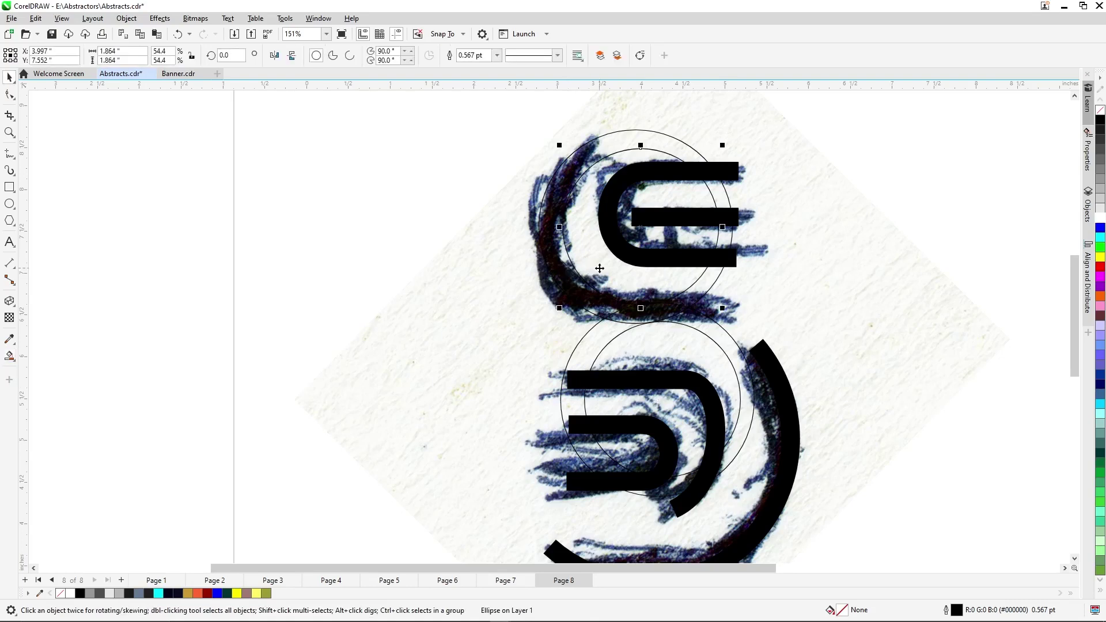
# Move the lower inner circle to about X 4.078, Y 5.47 inches so its top meets the bottom of the upper outer circle
pyautogui.click(665, 357)
pyautogui.moveTo(661, 353); pyautogui.dragTo(650, 356)
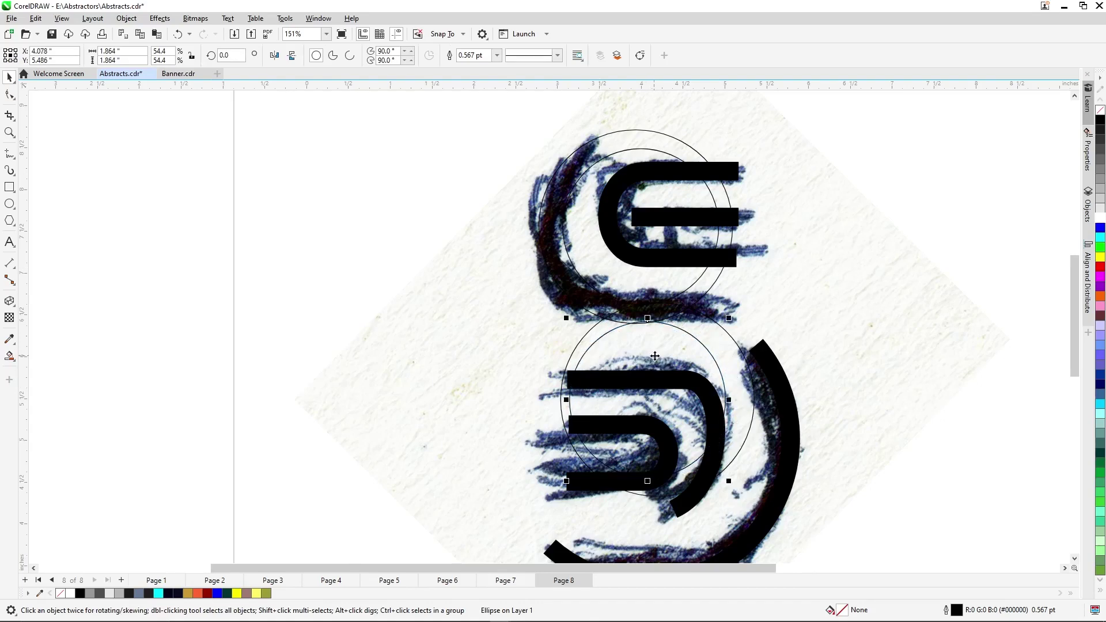
pyautogui.scroll(3, 646, 328)
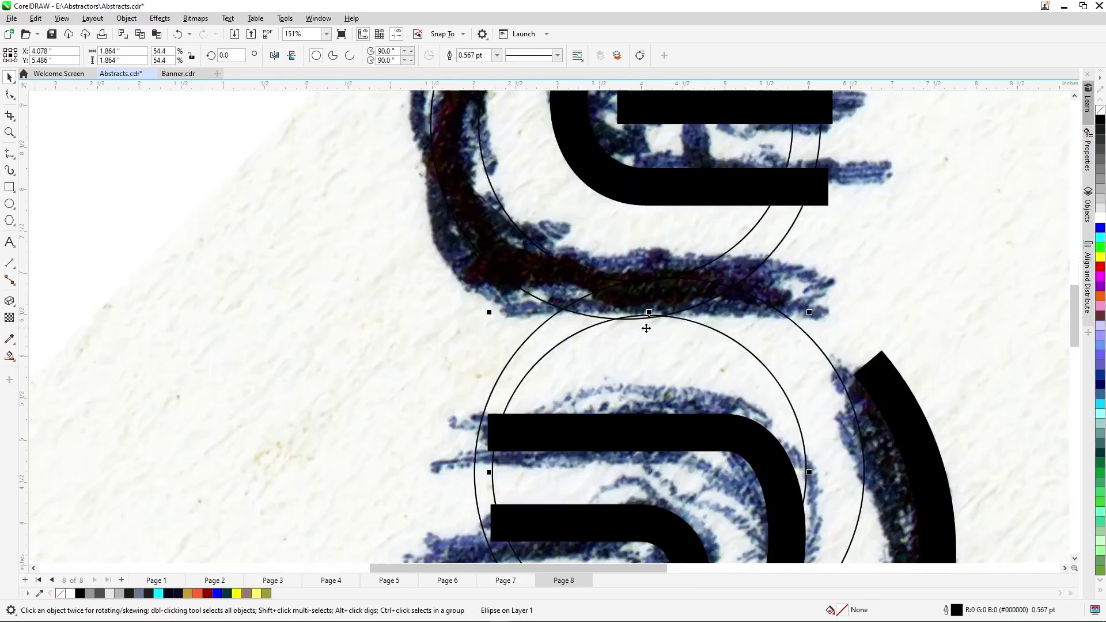
pyautogui.moveTo(650, 315); pyautogui.dragTo(649, 322)
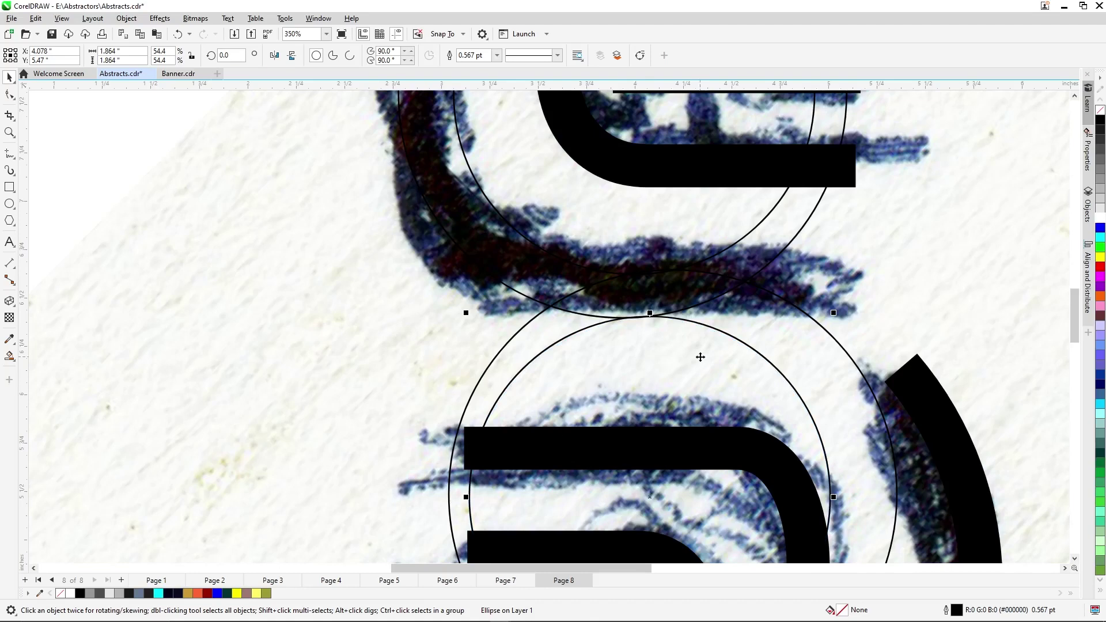
pyautogui.scroll(-2, 593, 328)
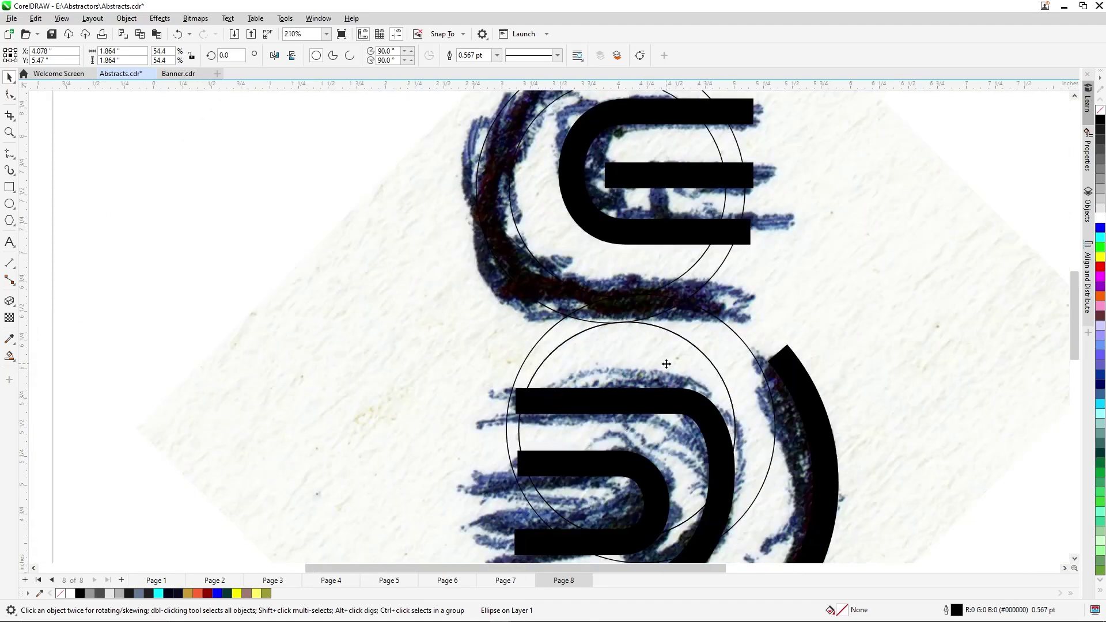
pyautogui.moveTo(666, 364); pyautogui.dragTo(696, 281)
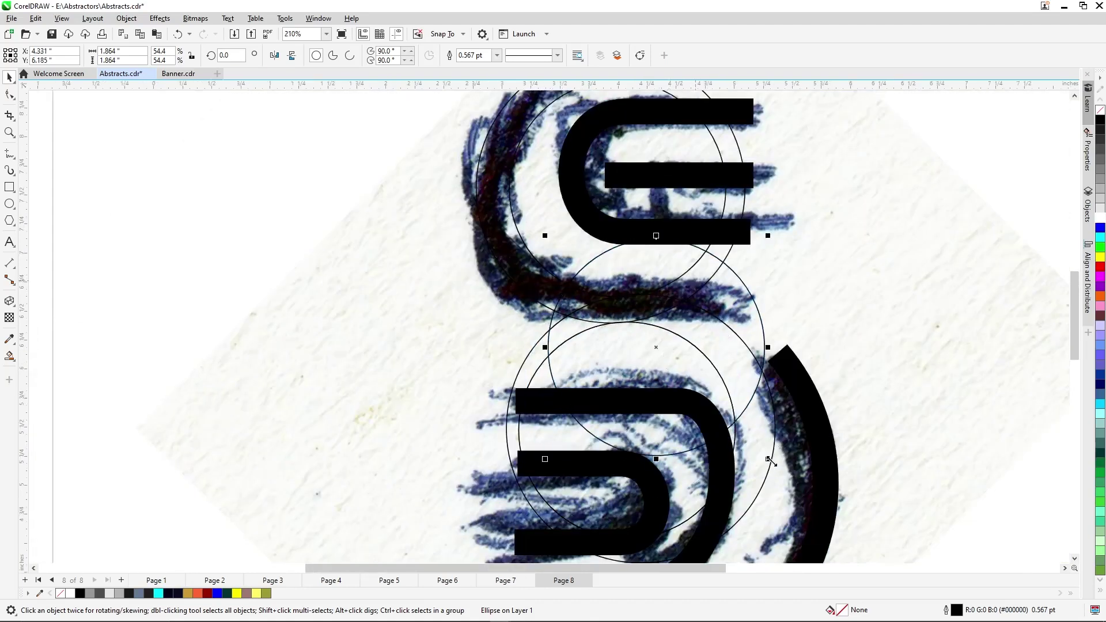
pyautogui.moveTo(769, 460); pyautogui.dragTo(708, 403)
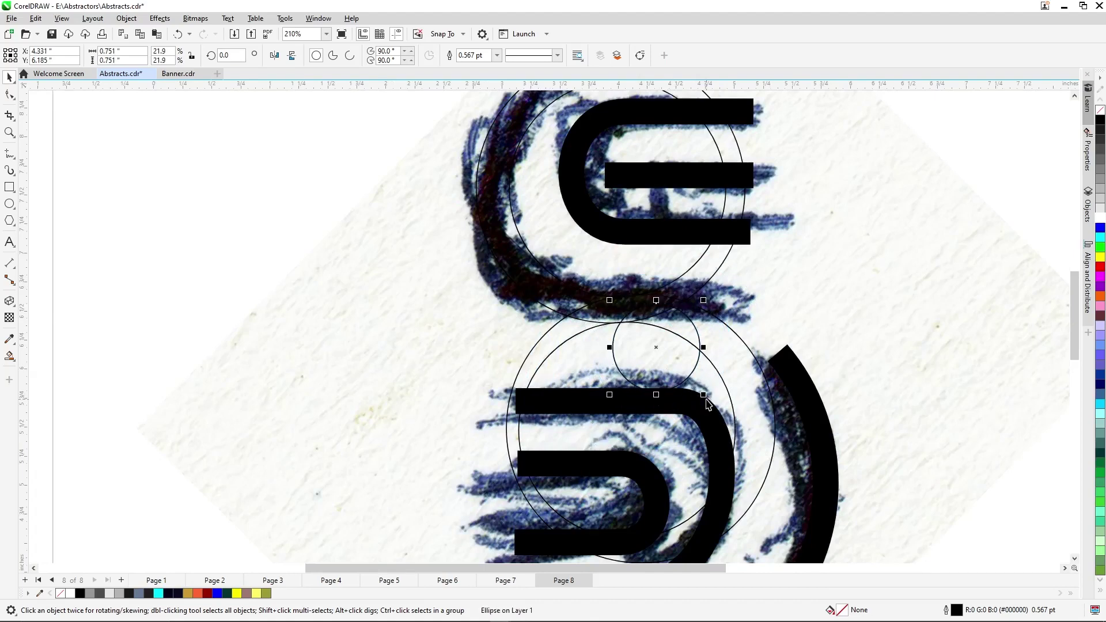
pyautogui.press('Delete')
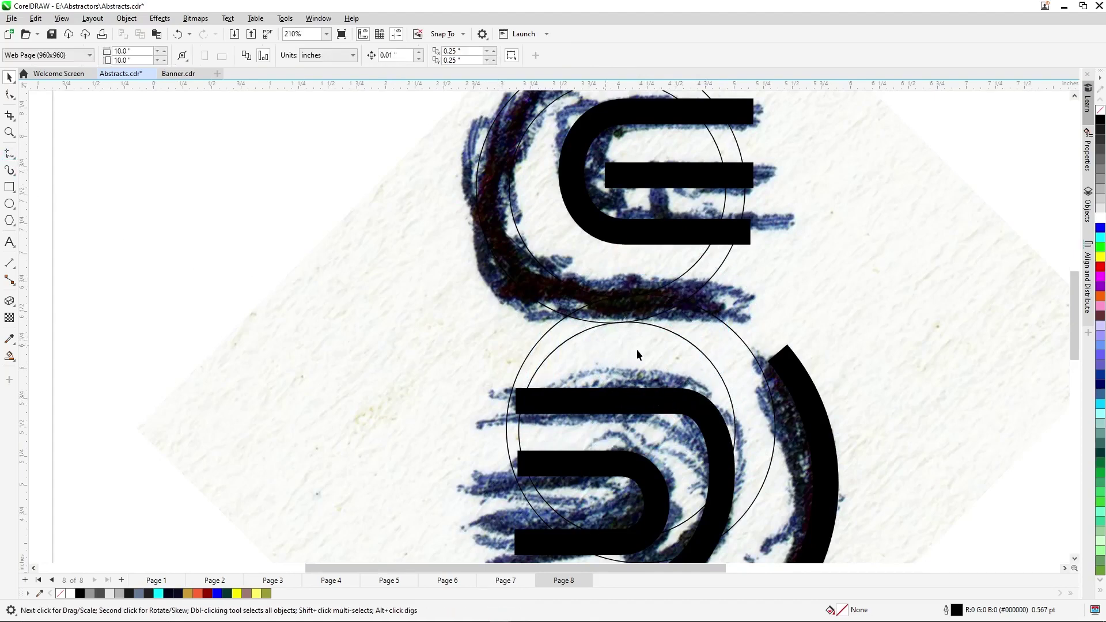
# Draw straight cut lines about 0.67 inch long across the stroke's lower tail and about 0.76 inch long across its upper end
pyautogui.click(9, 154)
pyautogui.click(663, 333)
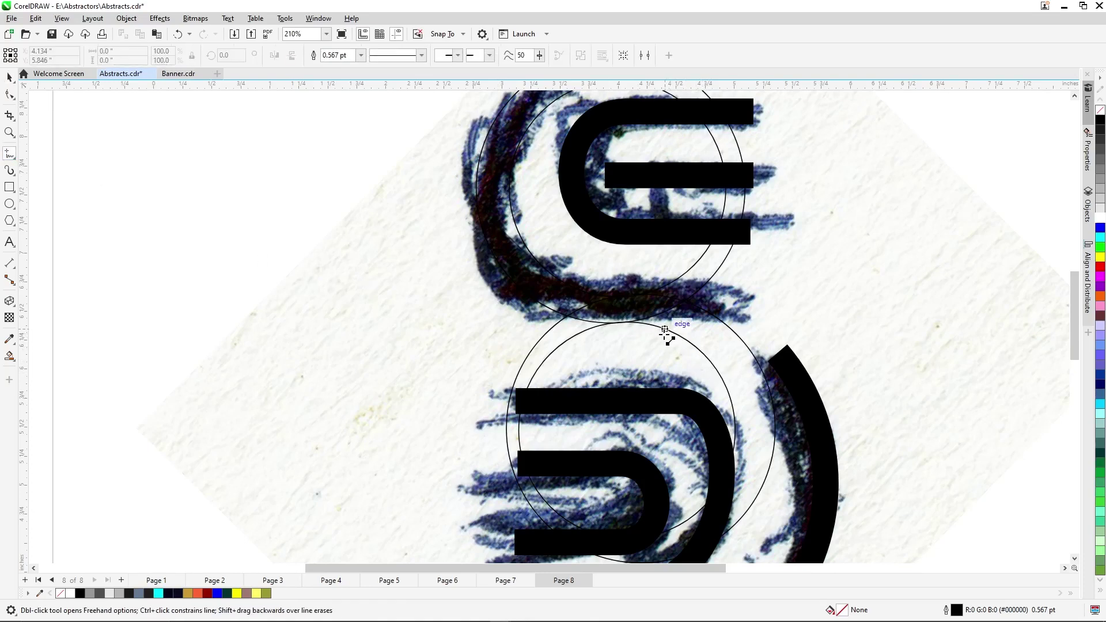
pyautogui.click(741, 317)
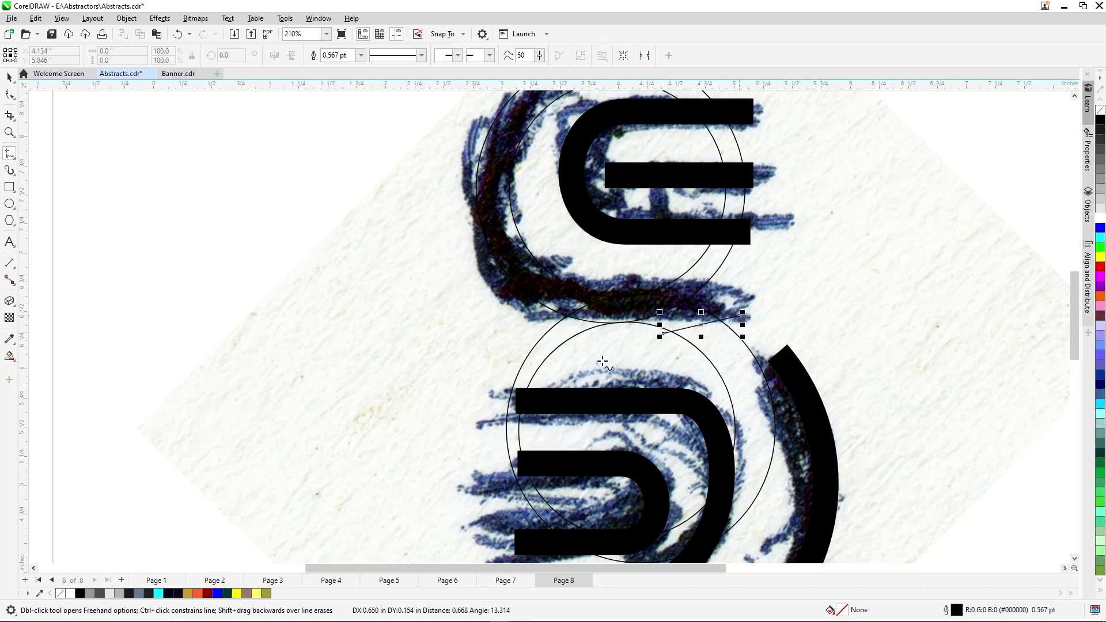
pyautogui.scroll(-1, 605, 386)
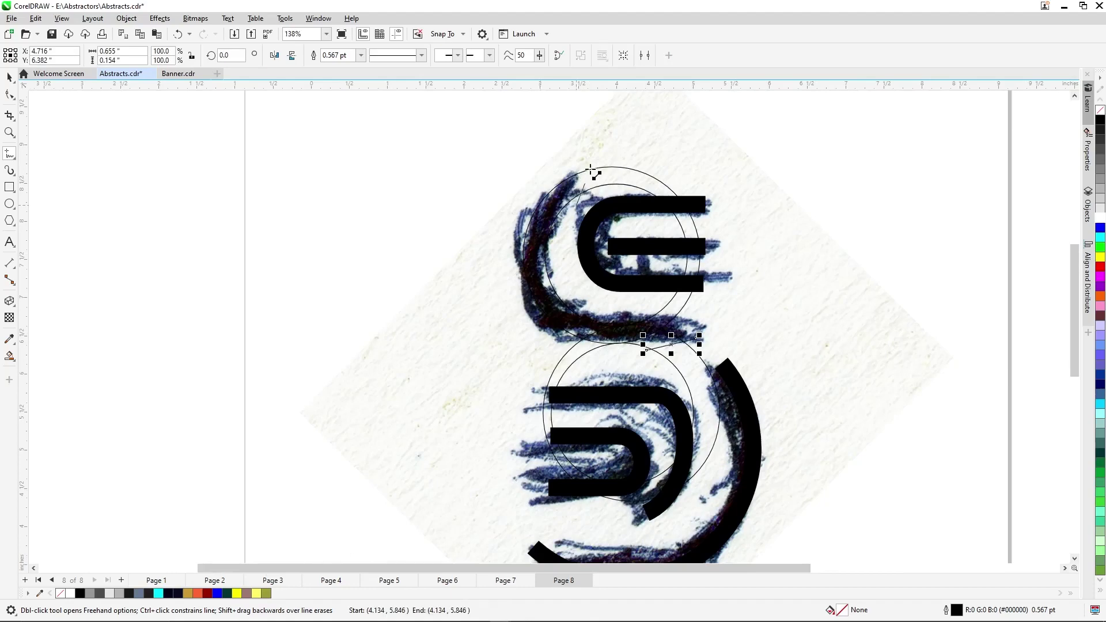
pyautogui.click(604, 155)
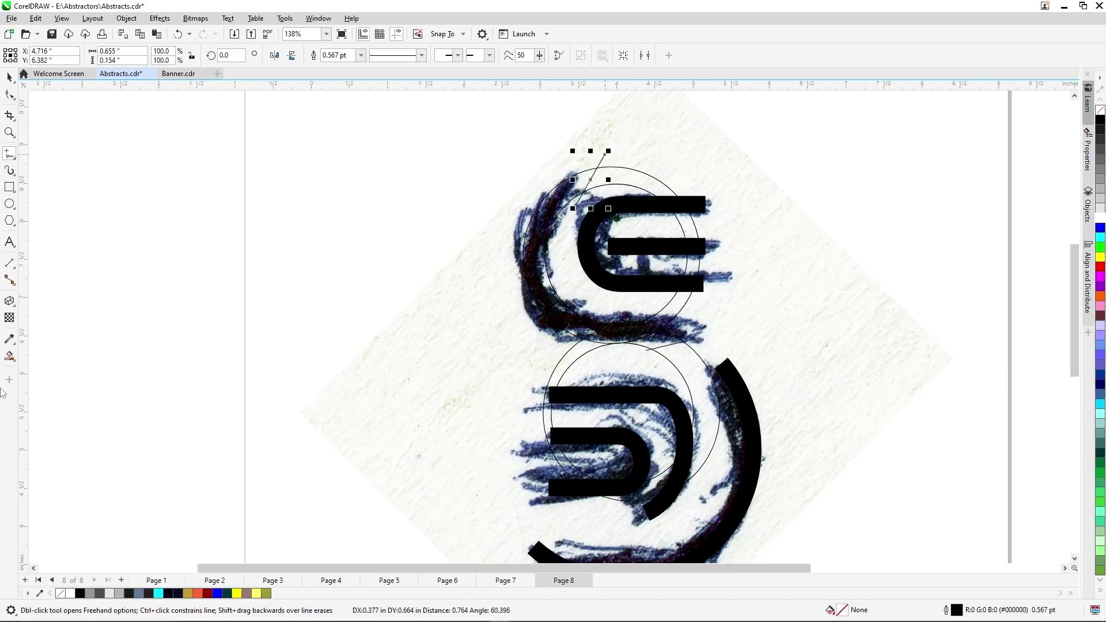
# Smart Fill the crescent and the two tail regions enclosed by the circles and cut lines with blue-grey (C40 M20 Y0 K40)
pyautogui.press('space')
pyautogui.click(537, 237)
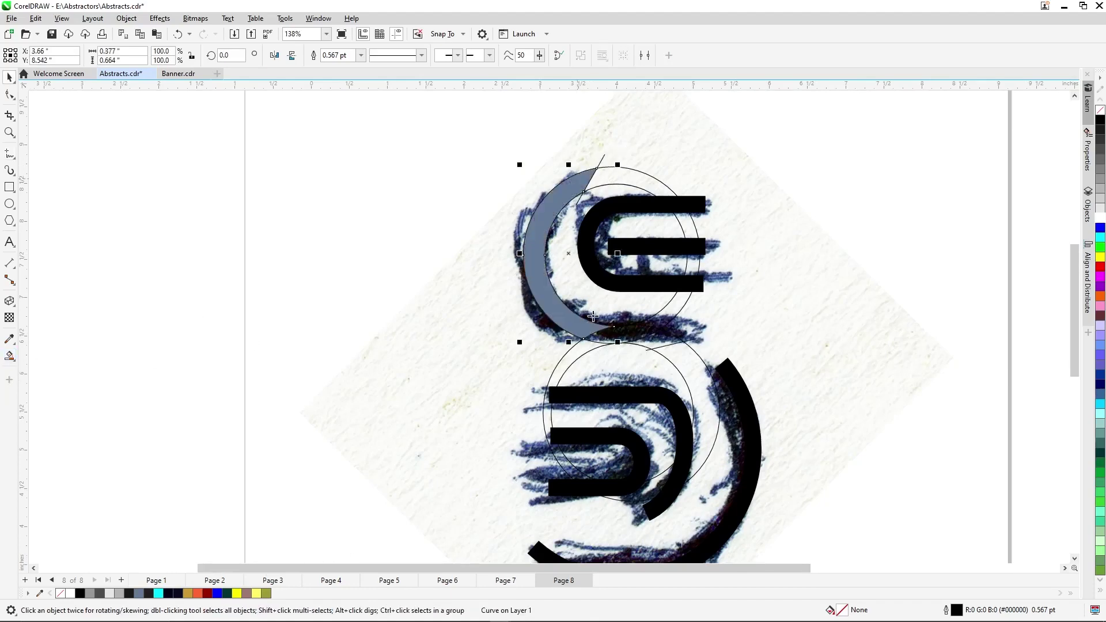
pyautogui.click(645, 338)
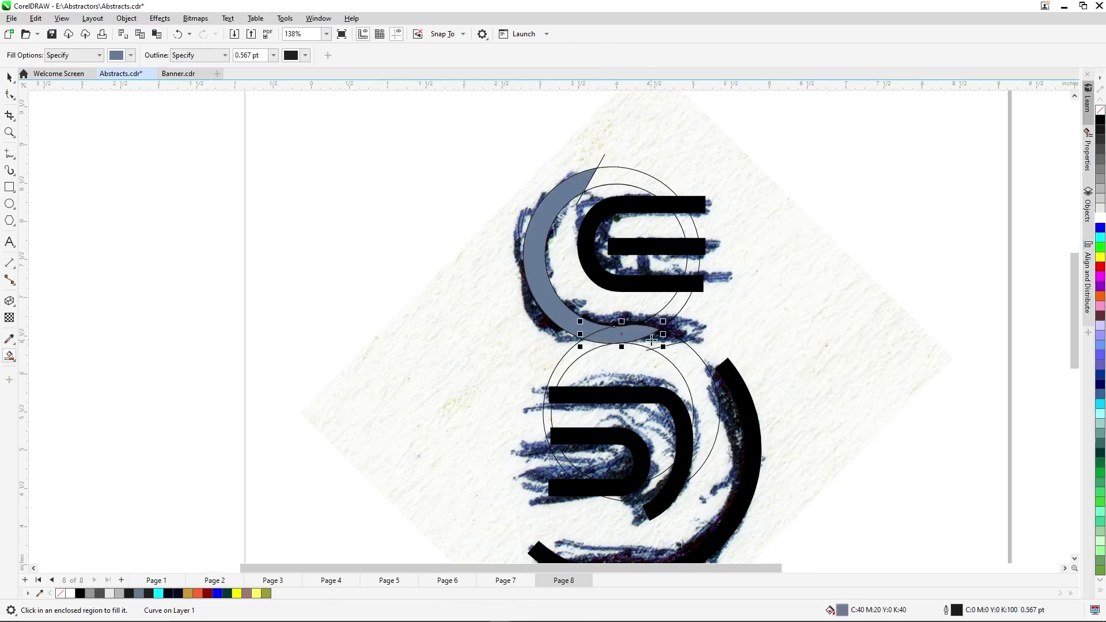
pyautogui.scroll(2, 645, 338)
pyautogui.click(664, 342)
pyautogui.scroll(-2, 674, 386)
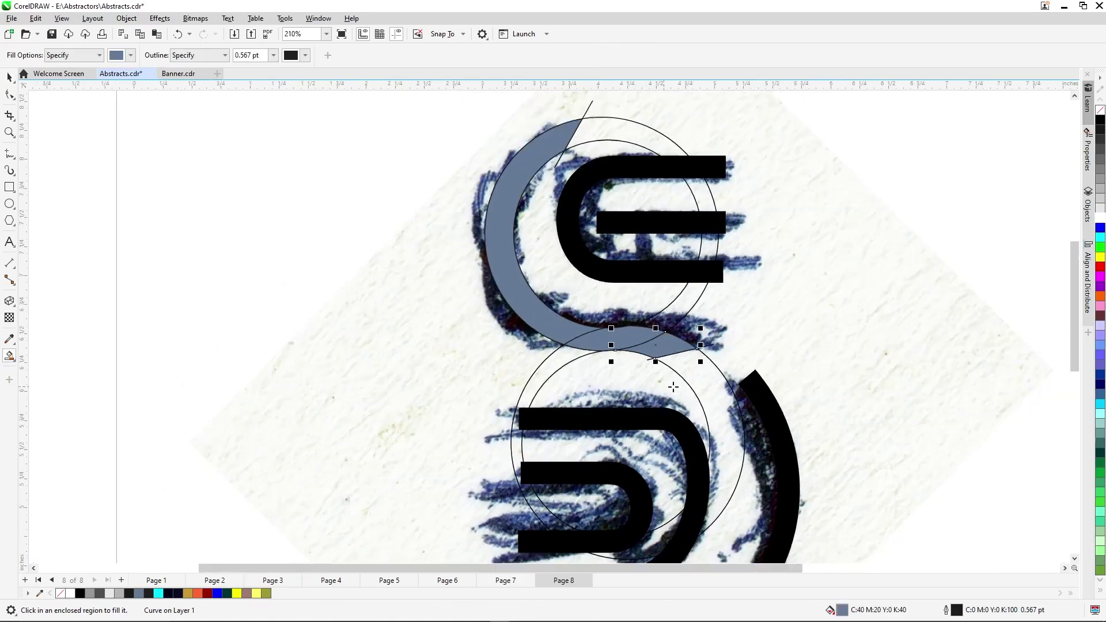
# Delete the four construction circles around the filled blue-grey stroke
pyautogui.press('space')
pyautogui.click(697, 389)
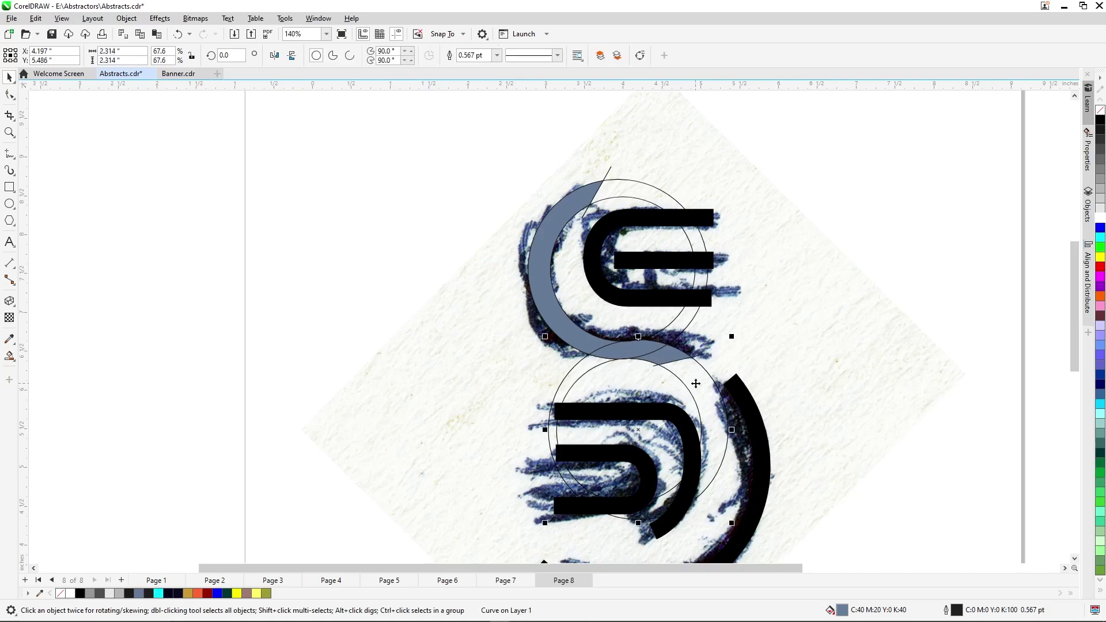
pyautogui.press('Delete')
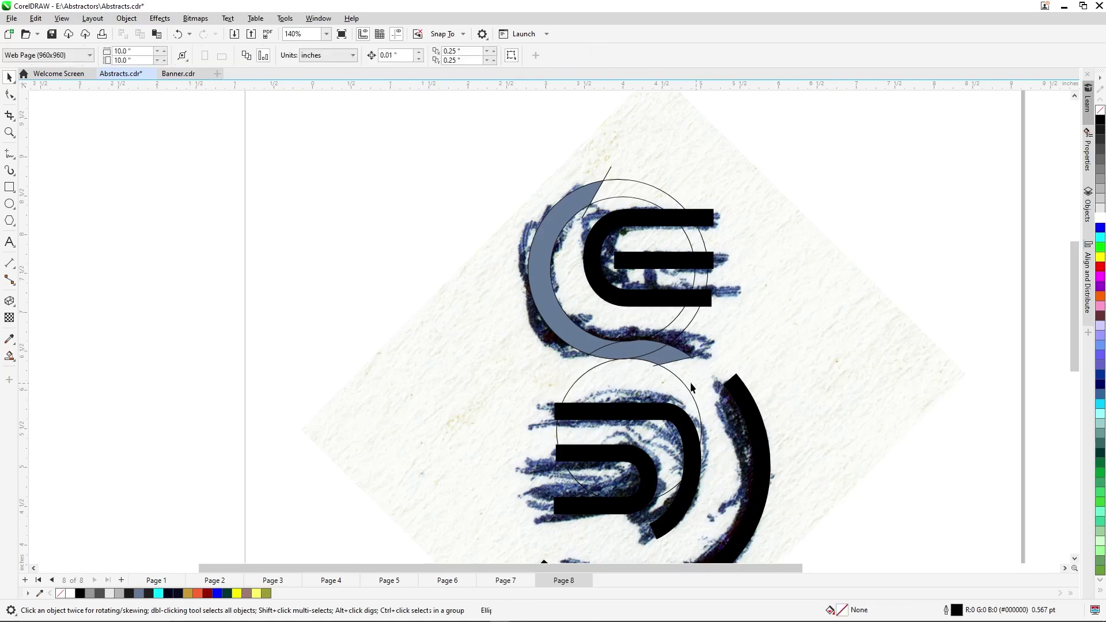
pyautogui.click(648, 371)
pyautogui.press('Delete')
pyautogui.click(686, 328)
pyautogui.press('Delete')
pyautogui.click(662, 324)
pyautogui.press('Delete')
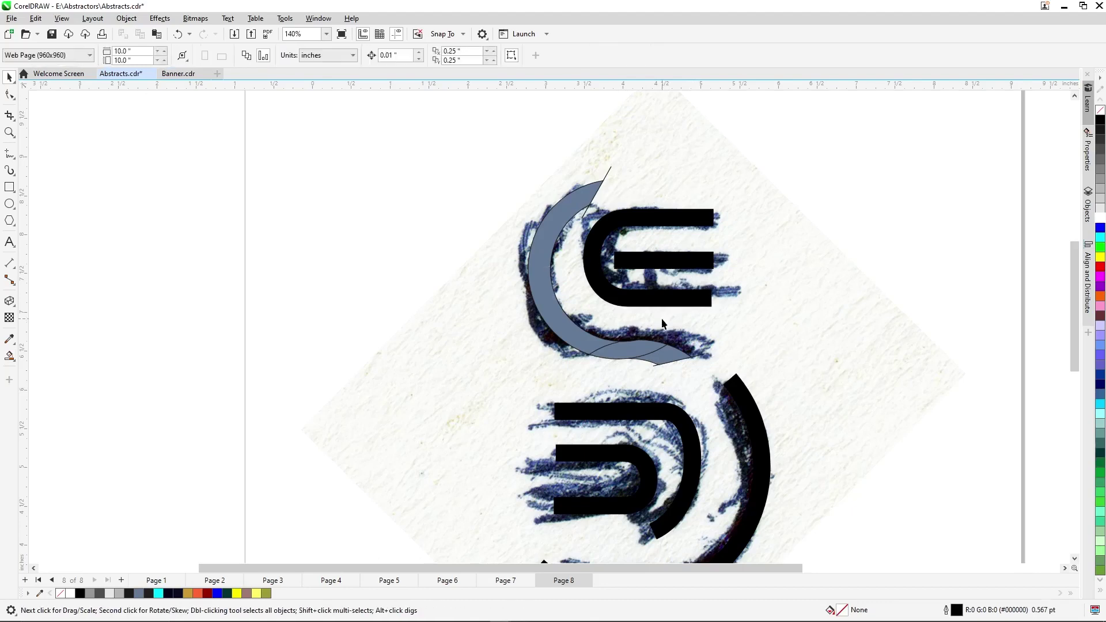
# Delete the two straight cut lines at the ends of the blue-grey stroke
pyautogui.click(655, 367)
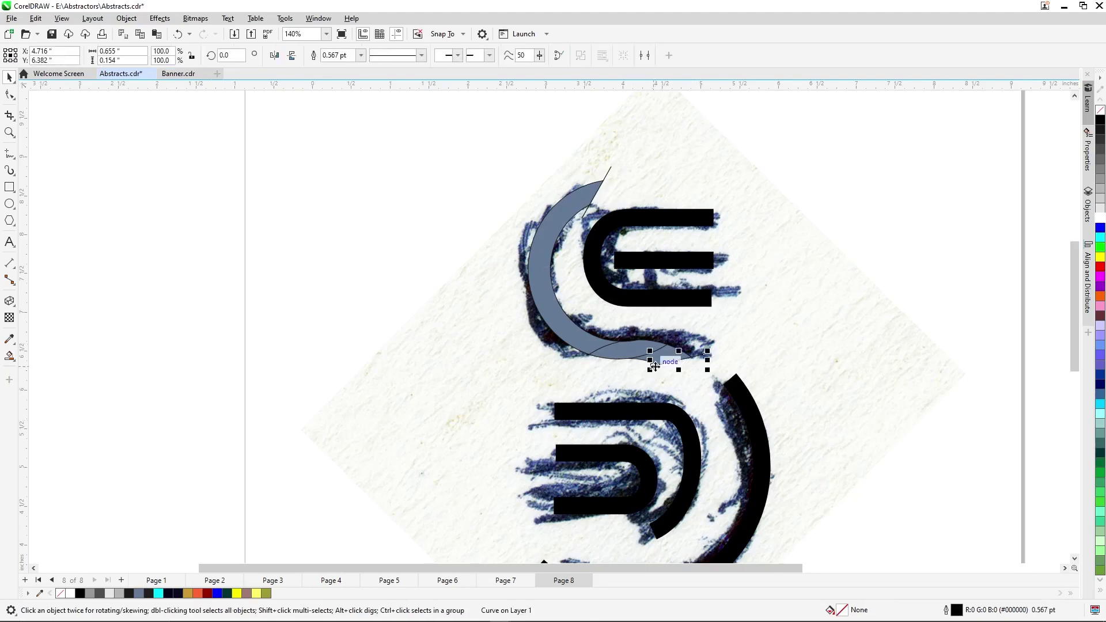
pyautogui.press('Escape')
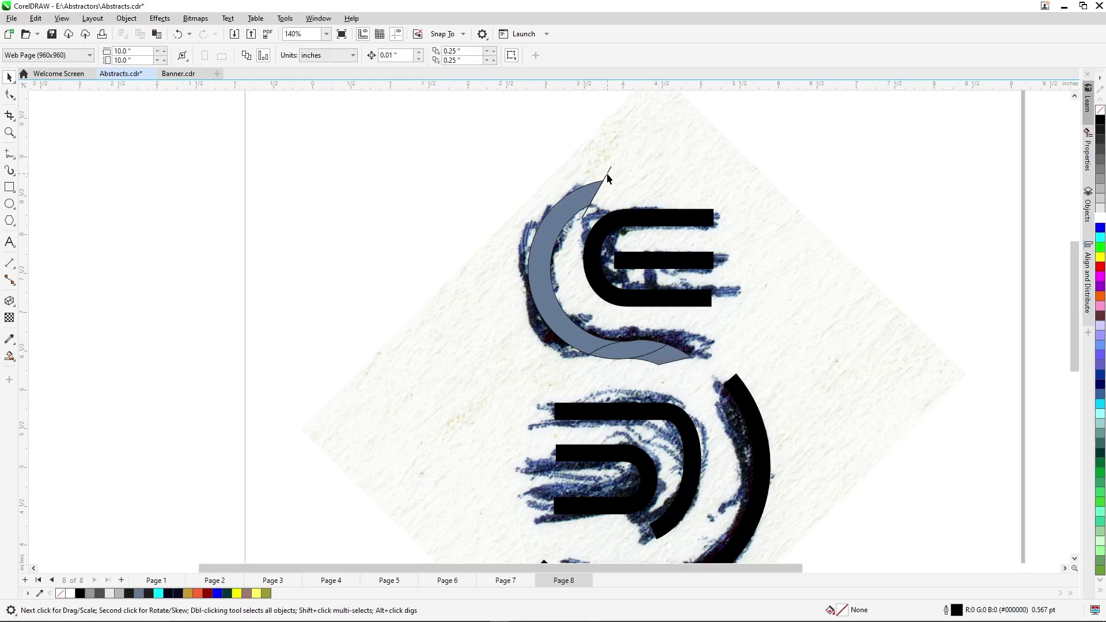
pyautogui.click(606, 173)
pyautogui.press('Delete')
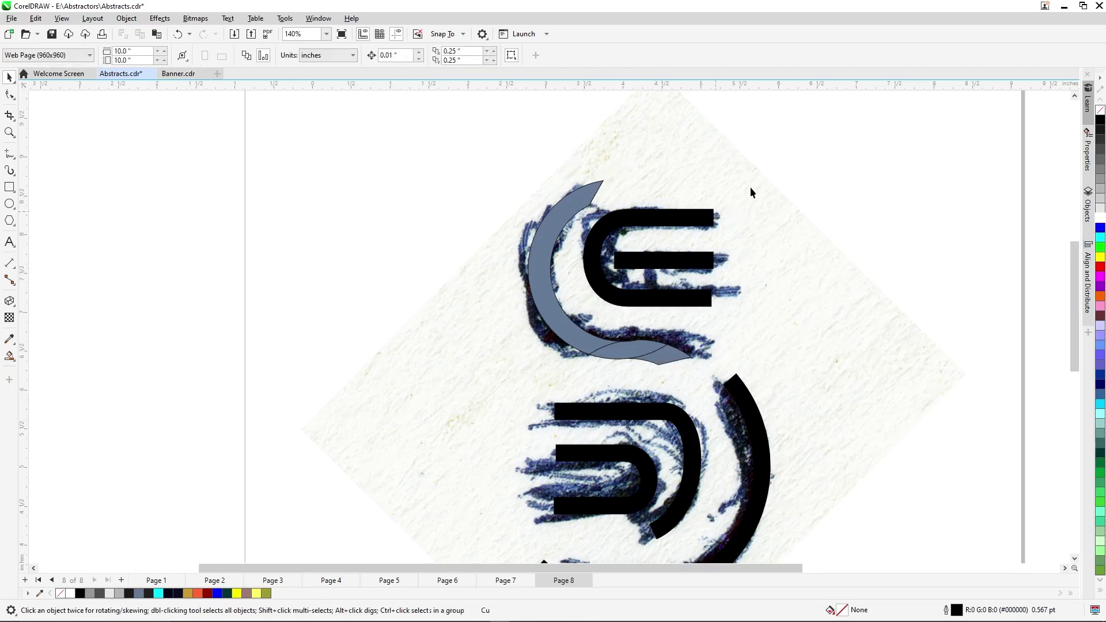
# Center the upper black E-shaped strokes at X 4.32, Y 7.513 inches, and move the lower black outer arc aside past the page's right edge
pyautogui.moveTo(751, 192); pyautogui.dragTo(616, 311)
pyautogui.keyDown('shift'); pyautogui.click(610, 304); pyautogui.keyUp('shift')
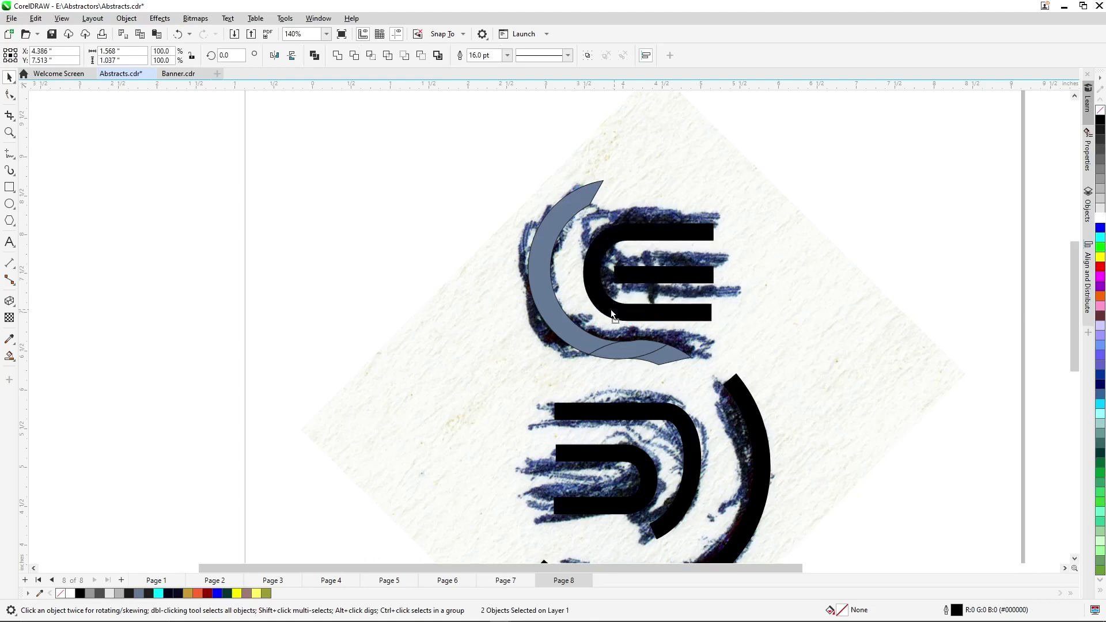
pyautogui.moveTo(615, 311); pyautogui.dragTo(613, 312)
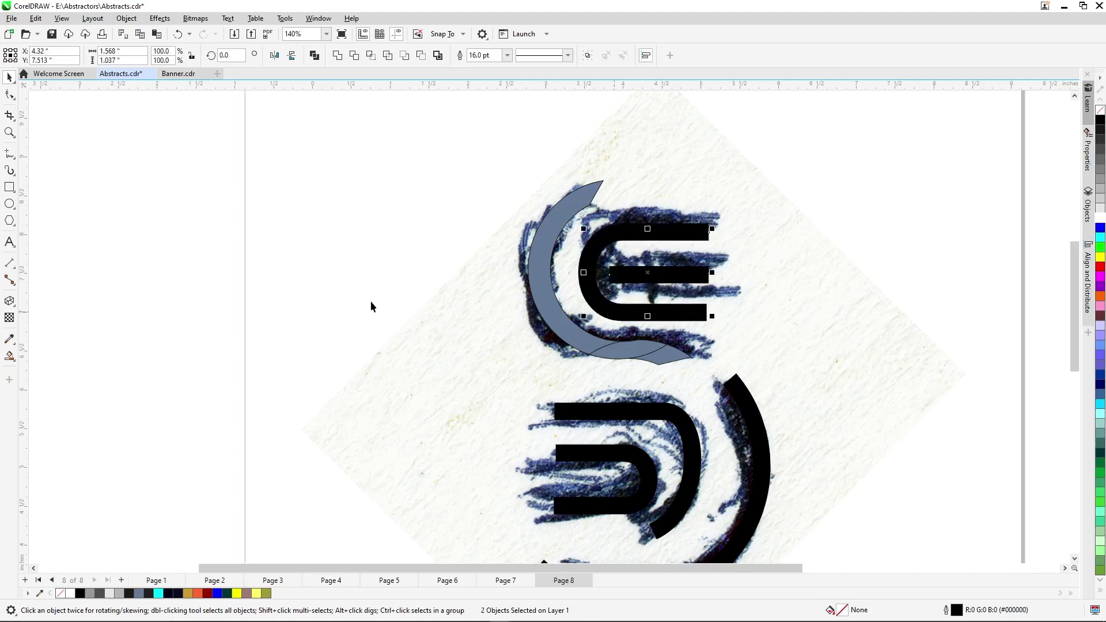
pyautogui.scroll(-2, 371, 300)
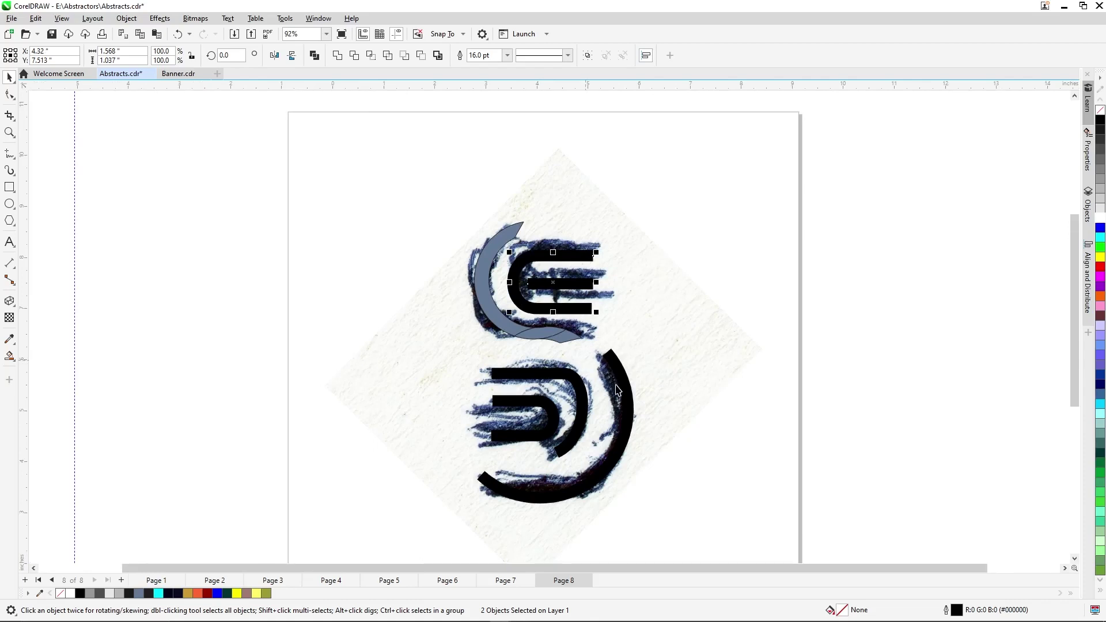
pyautogui.moveTo(625, 394); pyautogui.dragTo(878, 414)
# Duplicate the three blue-grey stroke pieces mirrored vertically and horizontally, and move the copy down to Y 4.642 inches over the lower sketch
pyautogui.moveTo(438, 203); pyautogui.dragTo(582, 357)
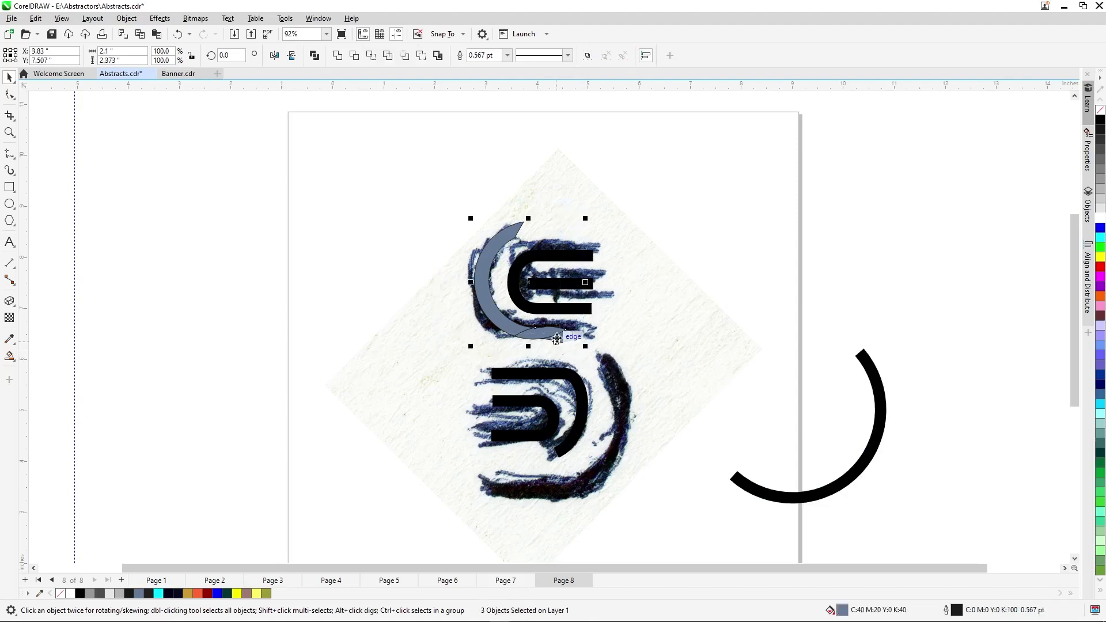
pyautogui.click(274, 56)
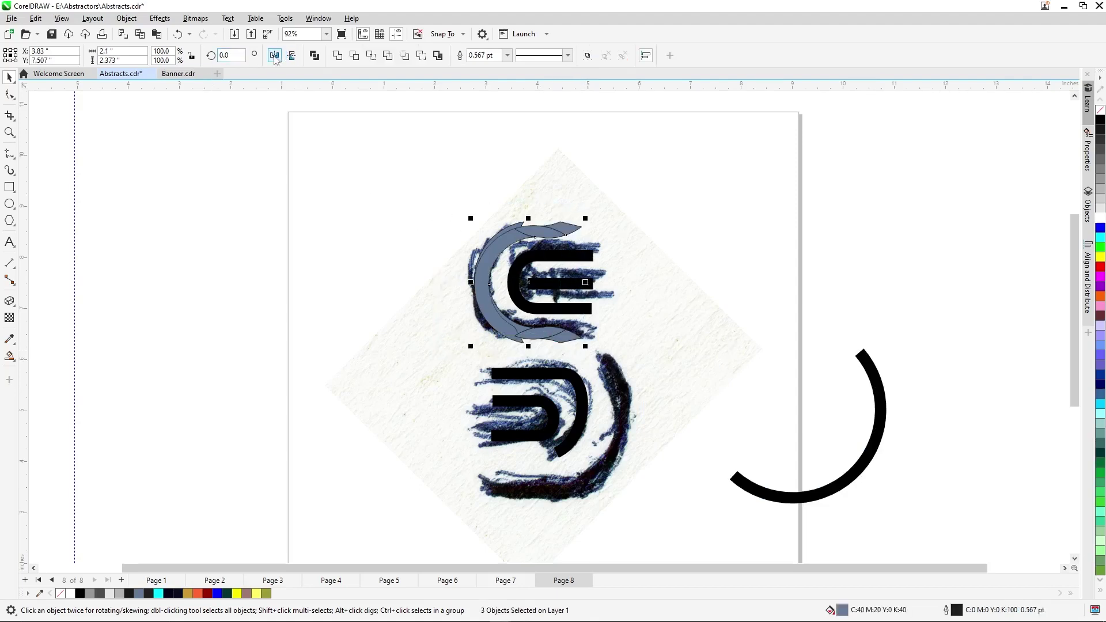
pyautogui.click(274, 55)
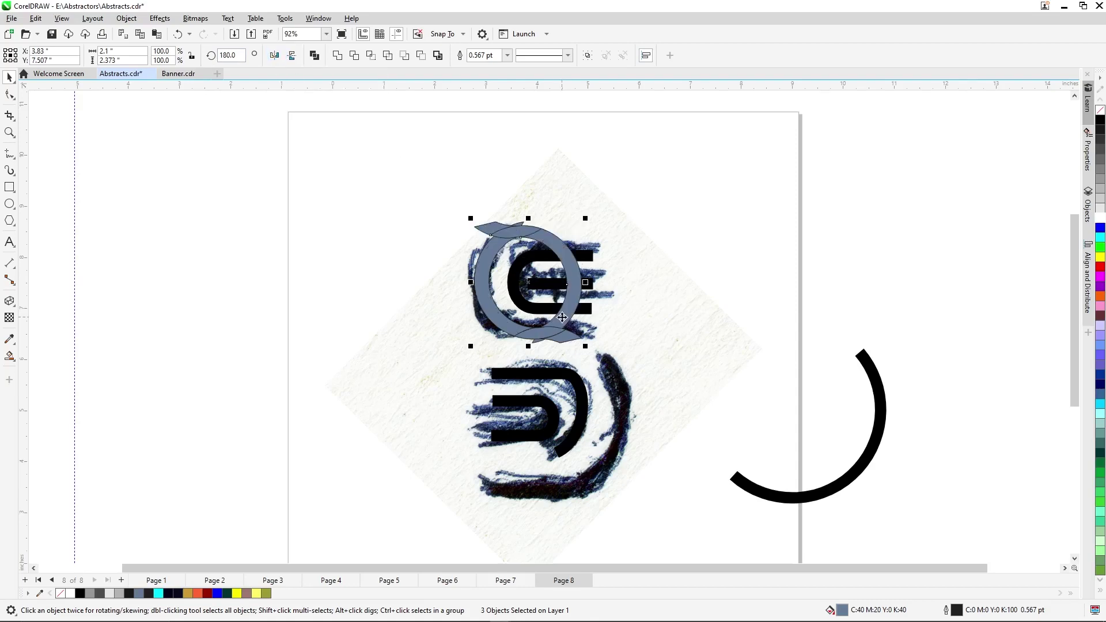
pyautogui.moveTo(564, 344); pyautogui.dragTo(553, 467)
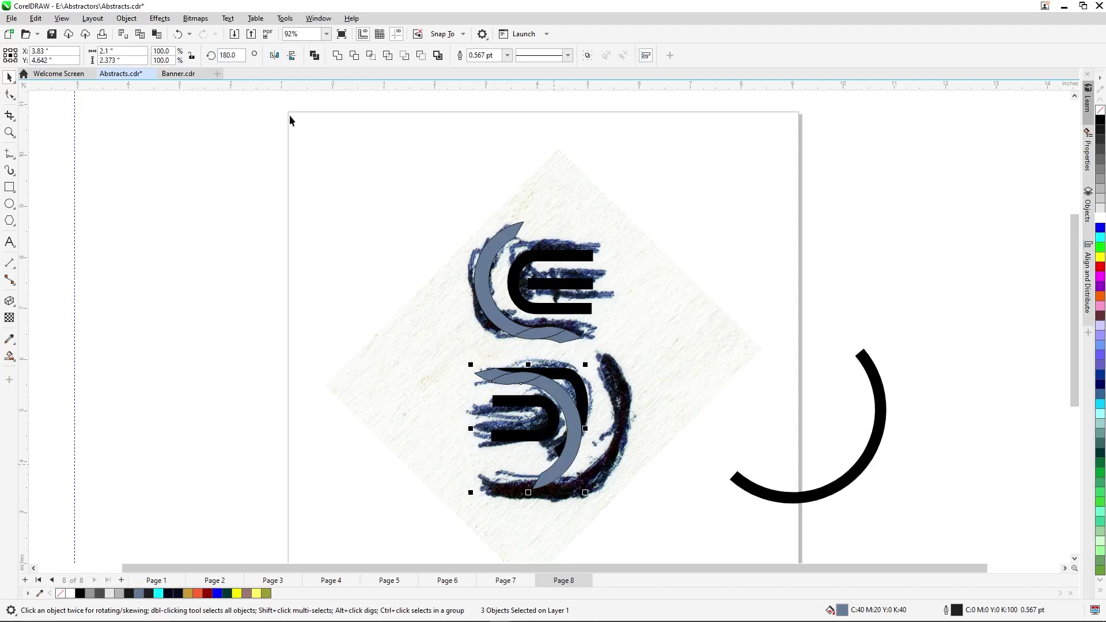
pyautogui.click(274, 55)
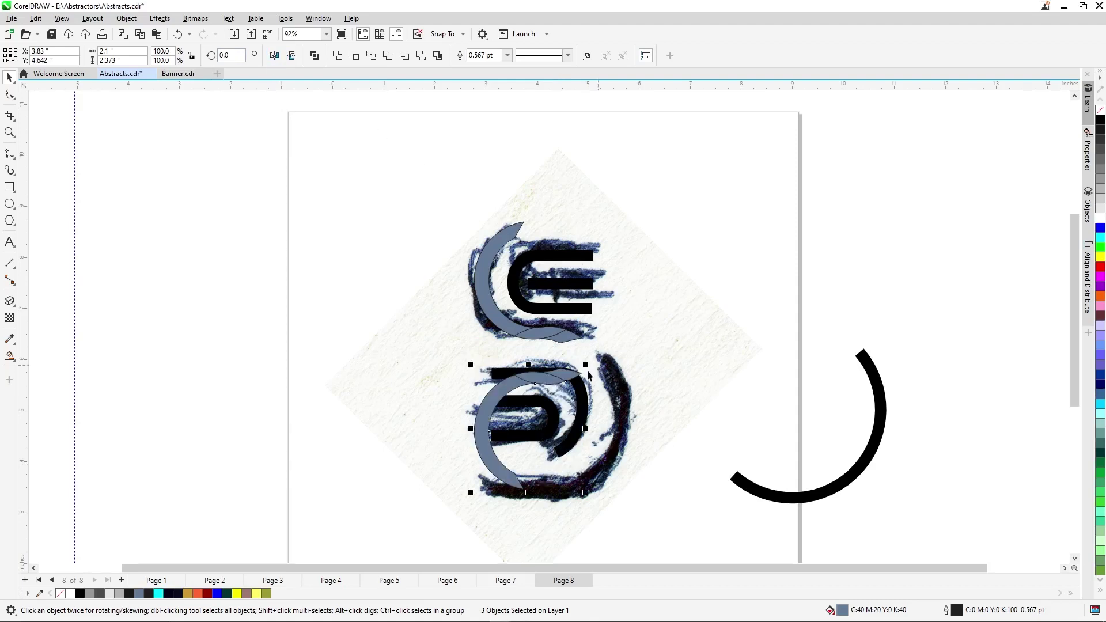
pyautogui.click(291, 59)
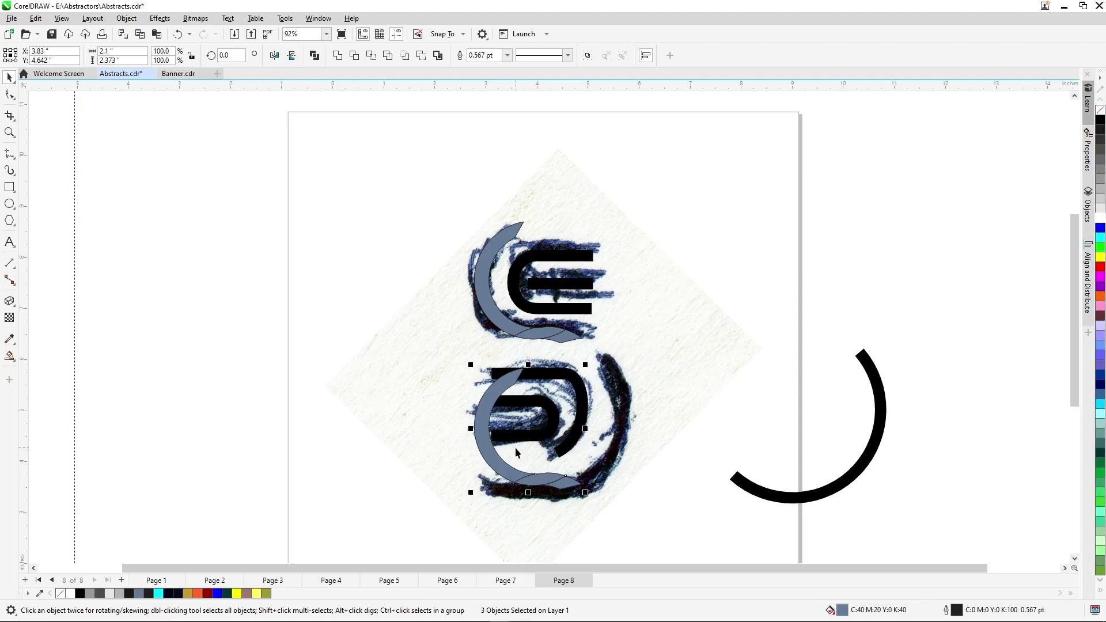
pyautogui.hotkey('ctrl', 'z')
pyautogui.hotkey('ctrl', 'z')
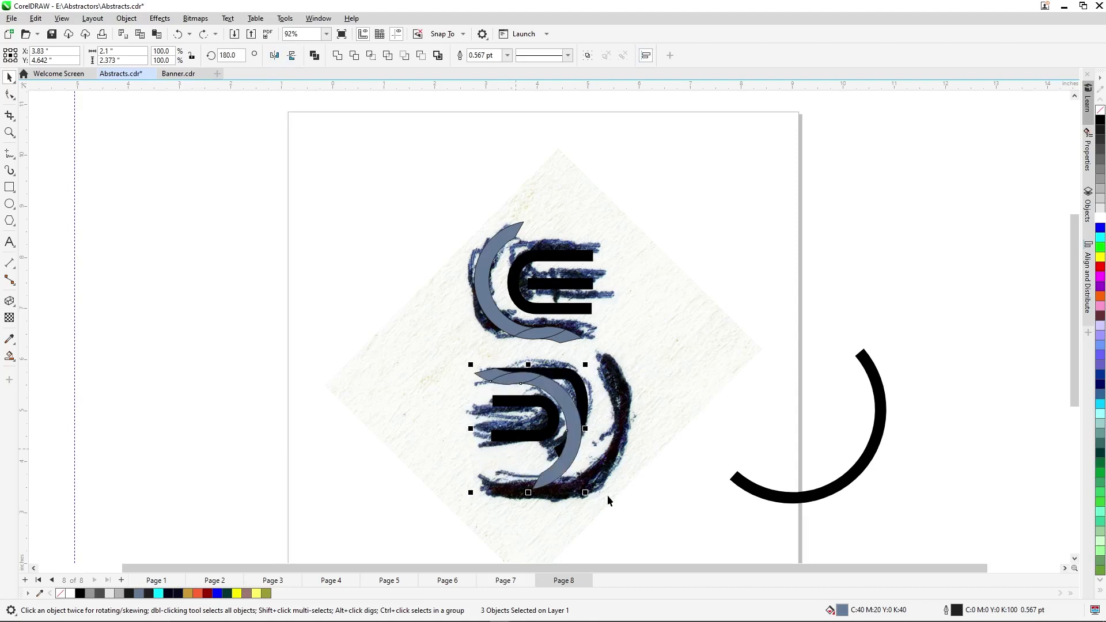
# Undo the placement and mirrored duplication of the blue-grey crescent pieces, and the black arc's move off the lower sketch
pyautogui.hotkey('ctrl', 'z')
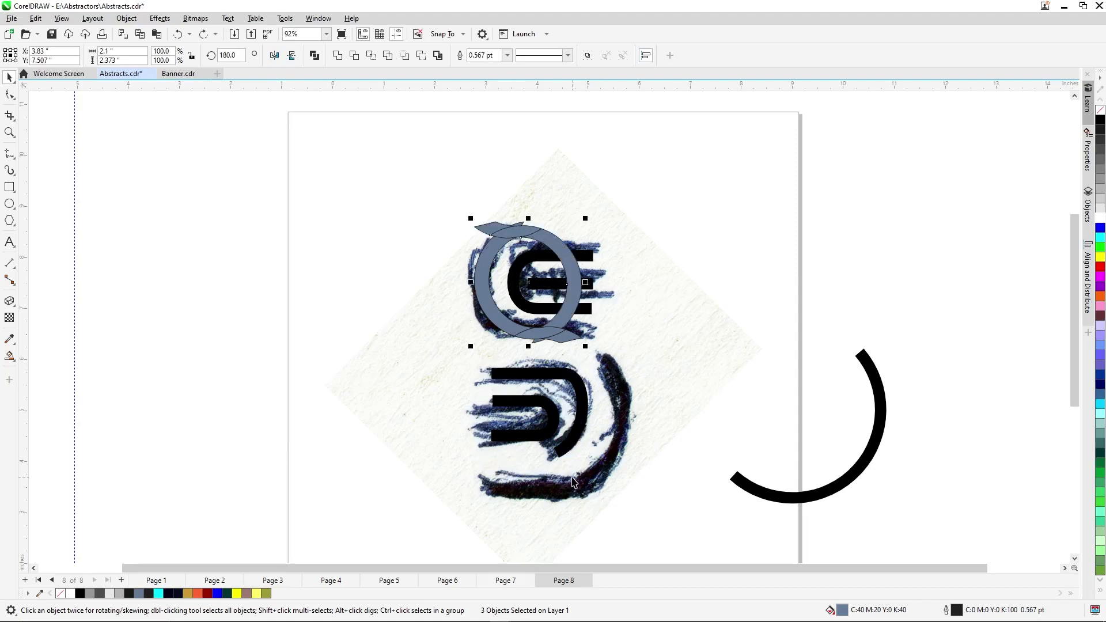
pyautogui.hotkey('ctrl', 'z')
pyautogui.hotkey('ctrl', 'z')
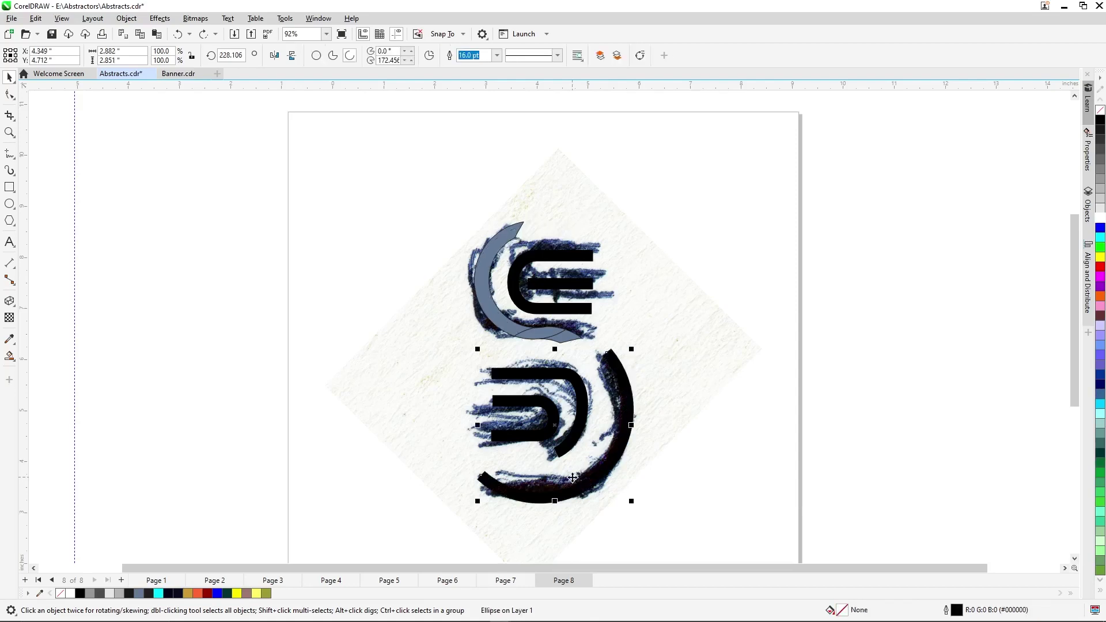
pyautogui.scroll(2, 576, 361)
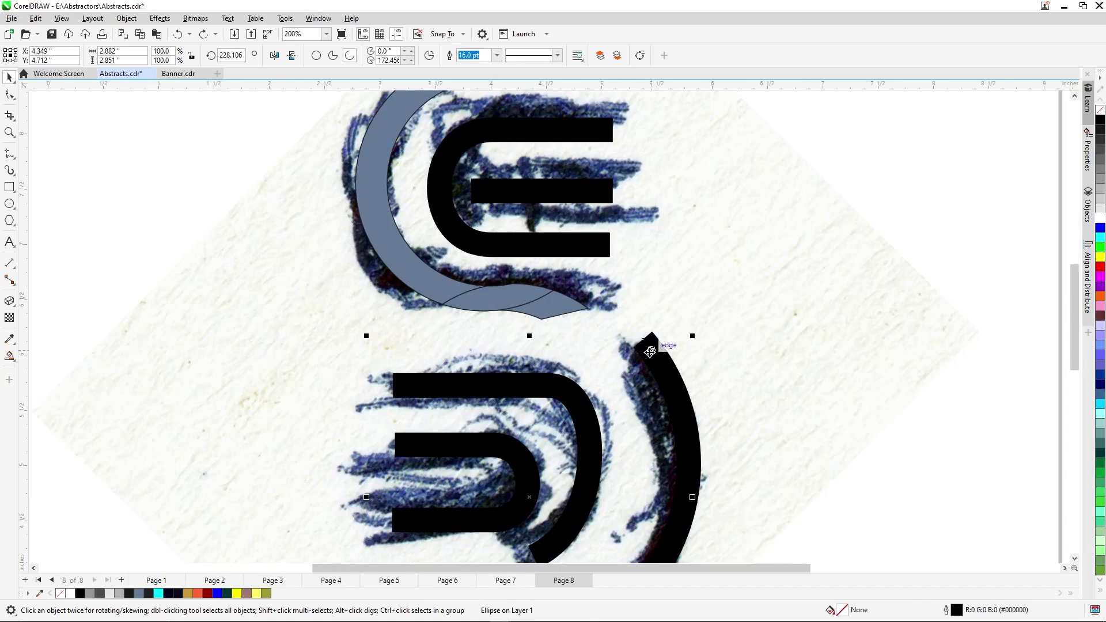
pyautogui.scroll(-1, 653, 351)
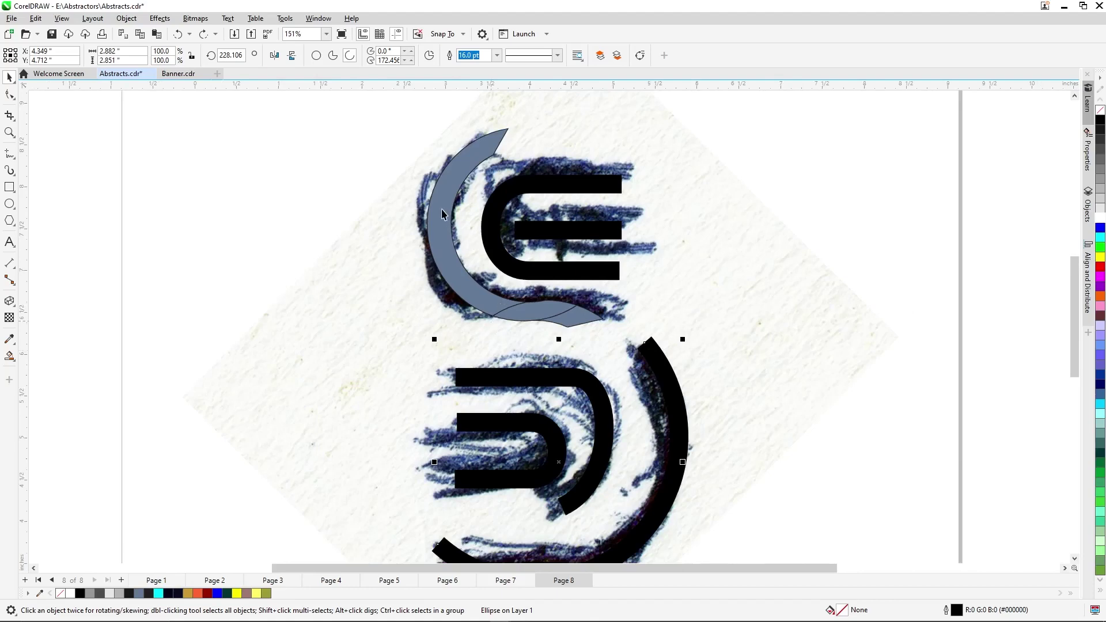
pyautogui.click(449, 247)
pyautogui.click(574, 320)
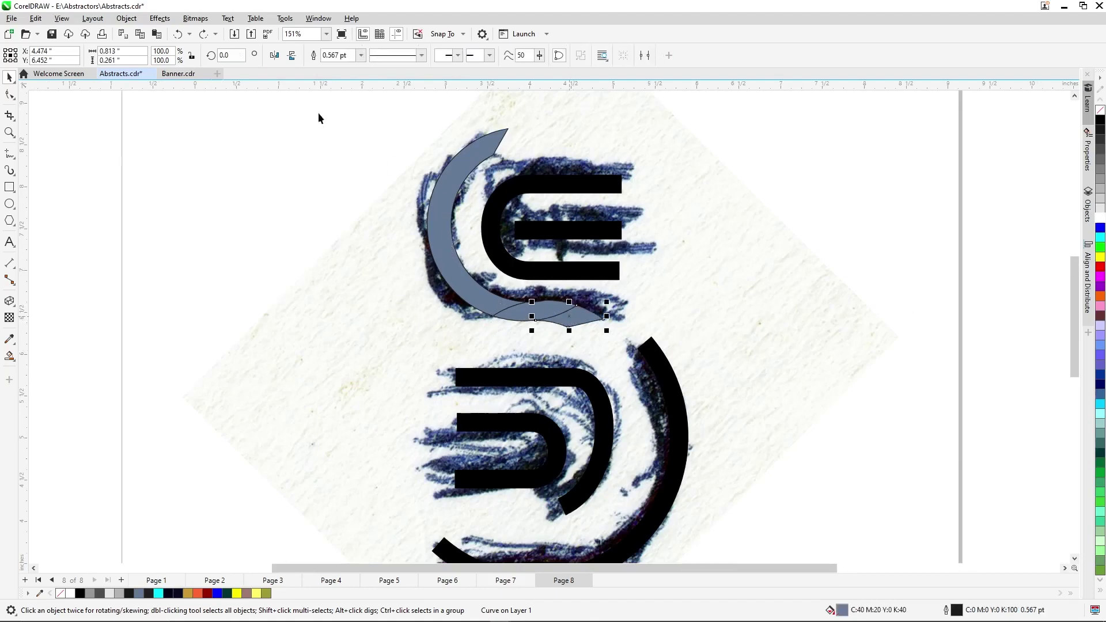
pyautogui.click(292, 55)
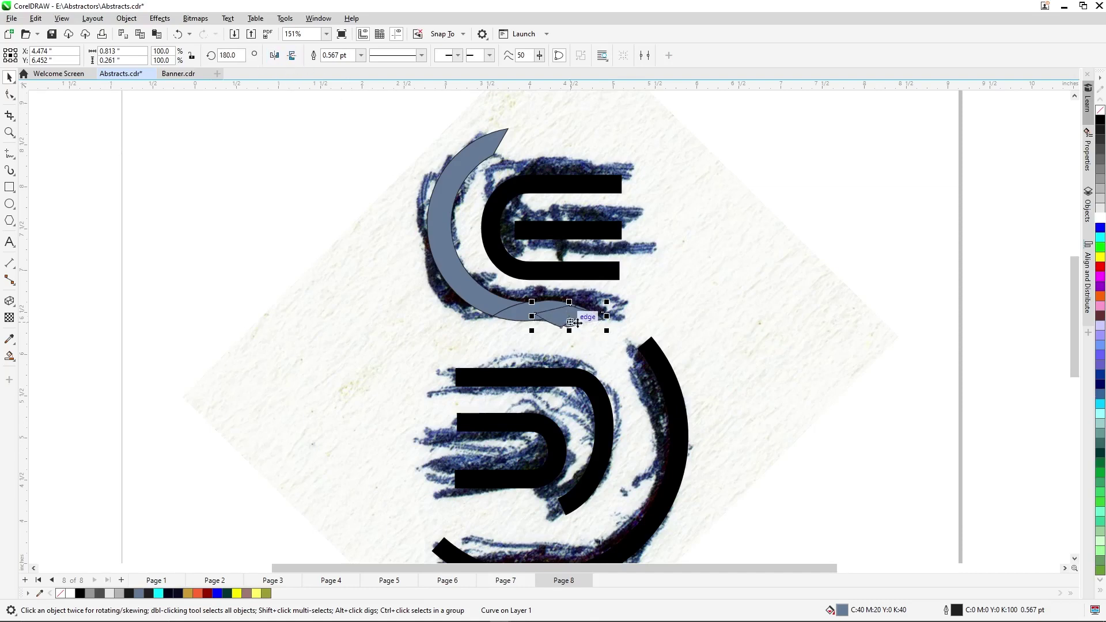
pyautogui.moveTo(574, 323); pyautogui.dragTo(603, 334)
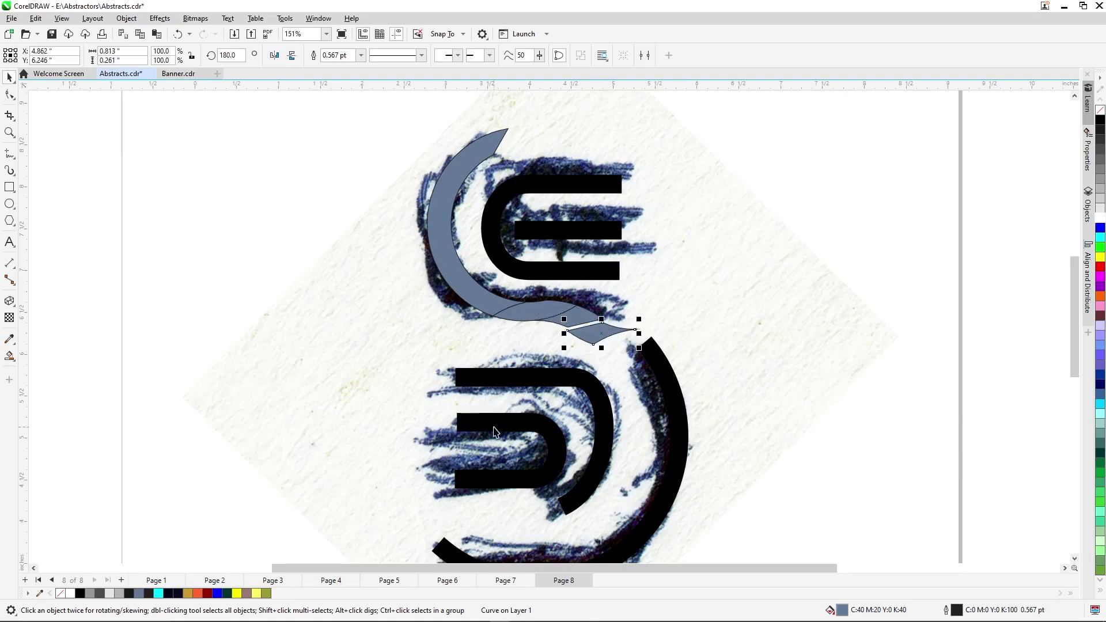
pyautogui.press('Delete')
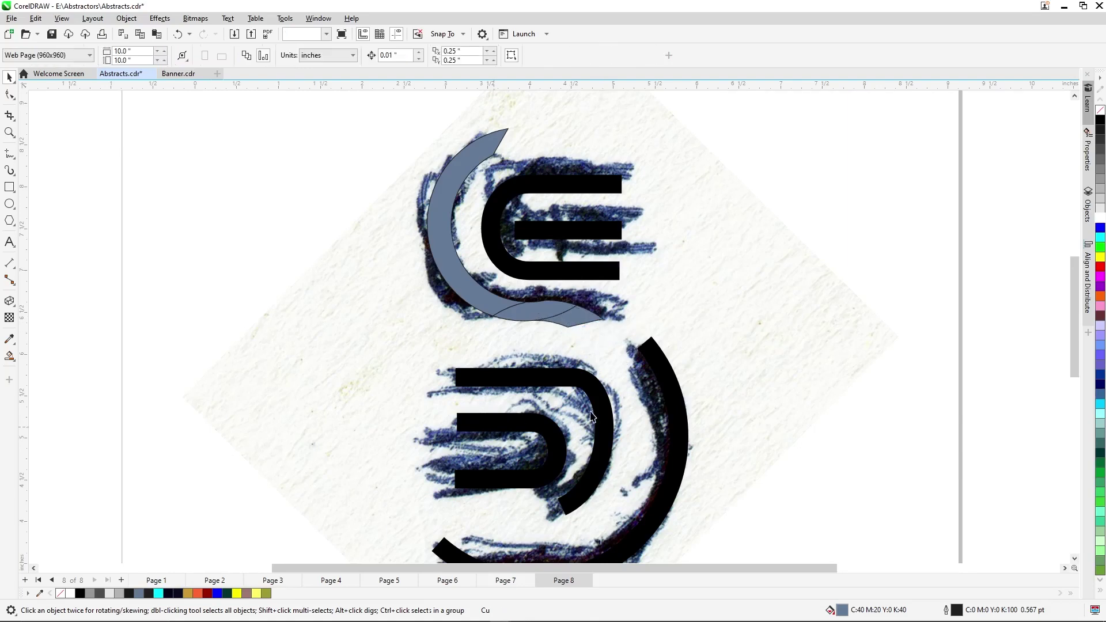
# Move the large black arc sideways off the lower sketch so that it clears the scanned strokes
pyautogui.click(672, 374)
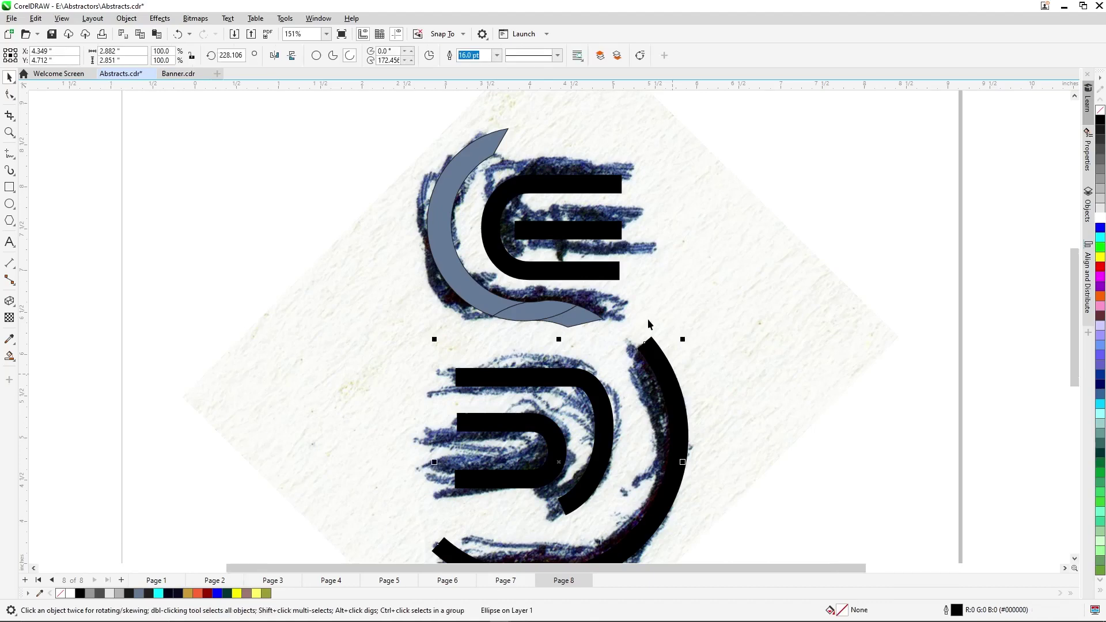
pyautogui.scroll(-3, 648, 324)
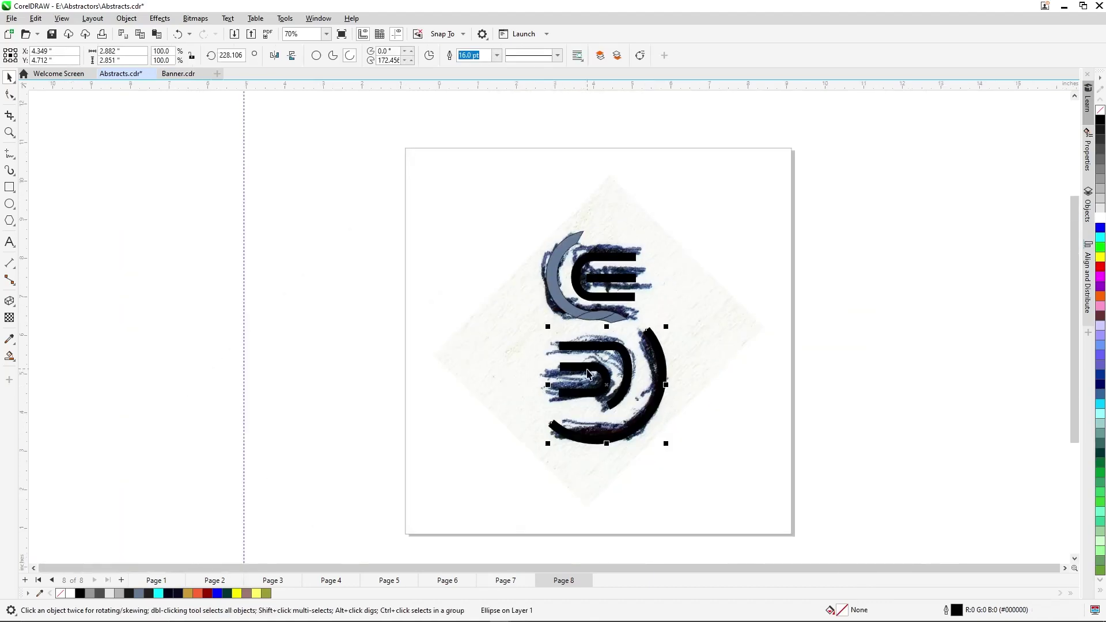
pyautogui.scroll(2, 624, 442)
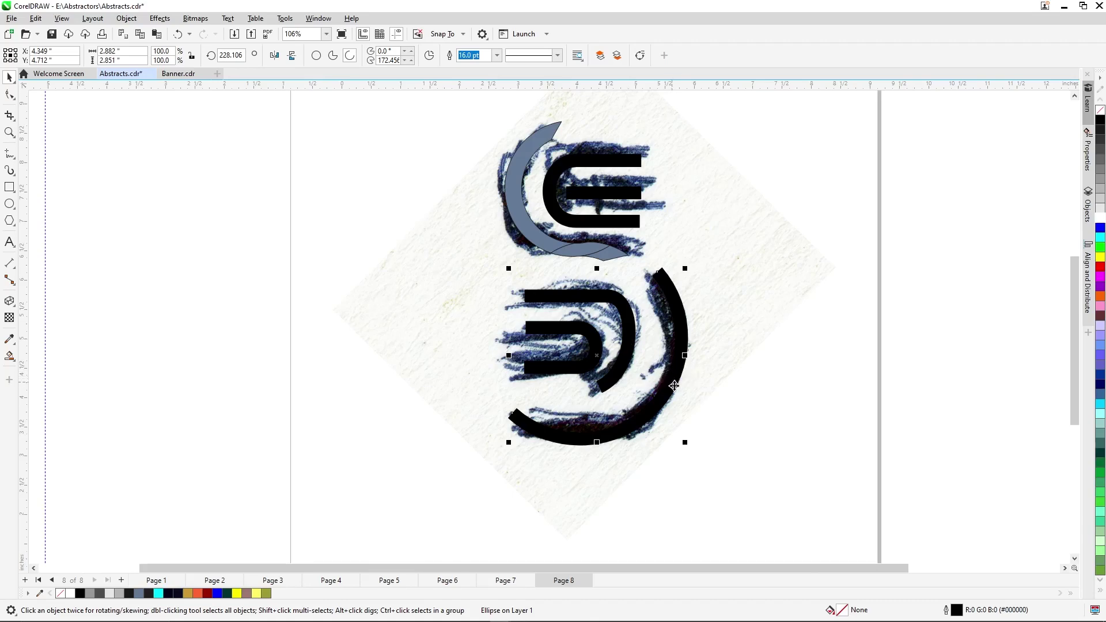
pyautogui.moveTo(669, 388); pyautogui.dragTo(965, 385)
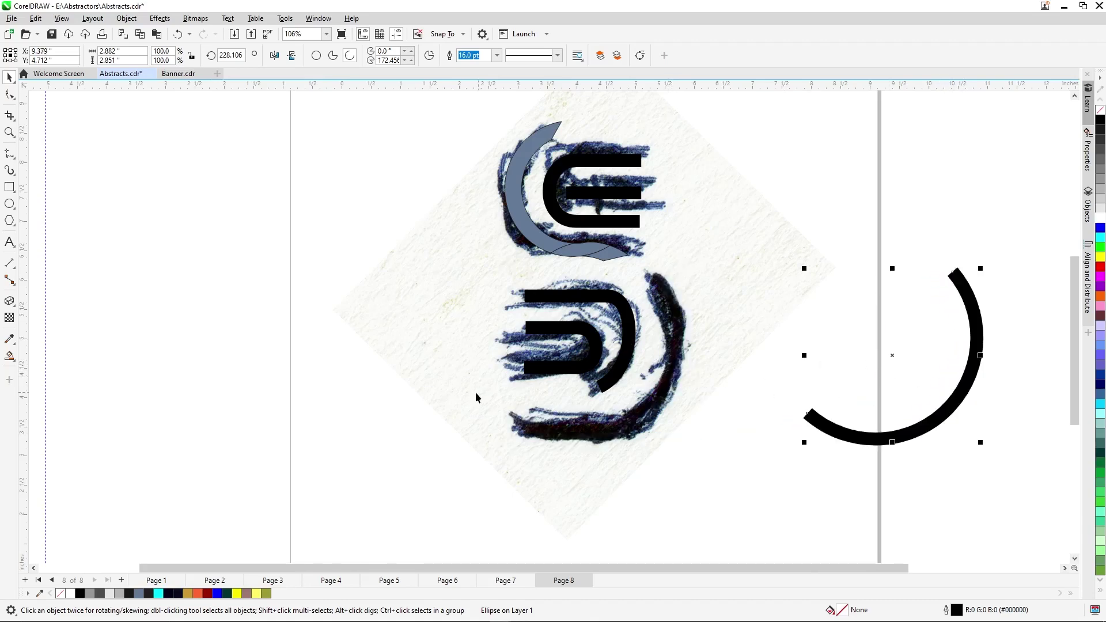
# Draw a circle about 3.25 in across over the lower sketch's outer stroke and add a concentric copy scaled to about 2.36 in
pyautogui.click(11, 204)
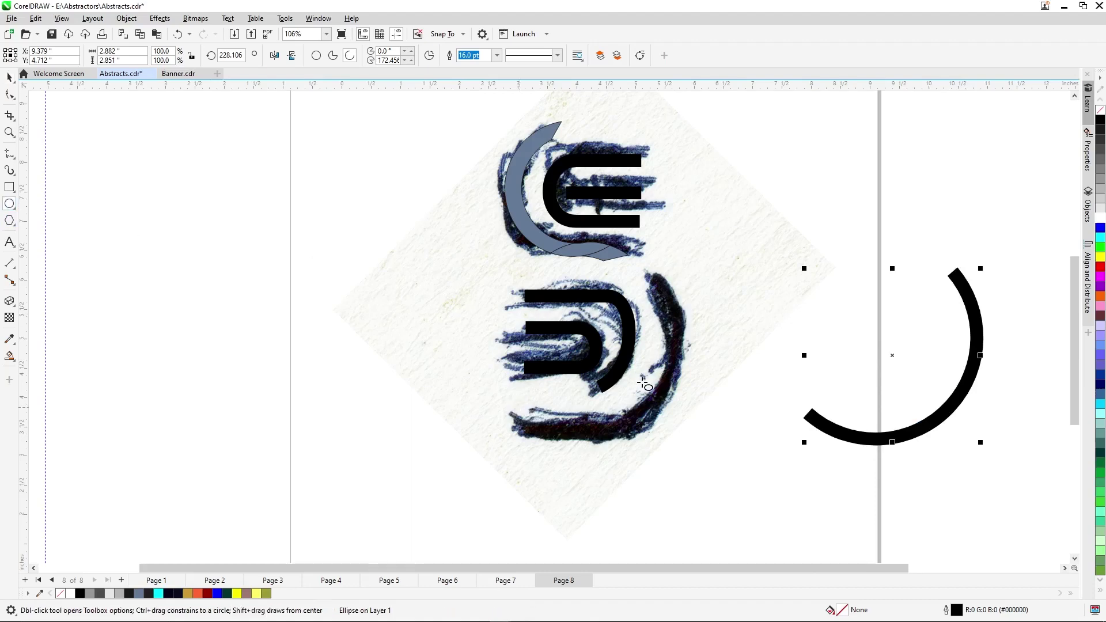
pyautogui.moveTo(539, 279)
pyautogui.mouseDown()
pyautogui.moveTo(713, 464)
pyautogui.moveTo(698, 444)
pyautogui.mouseUp()
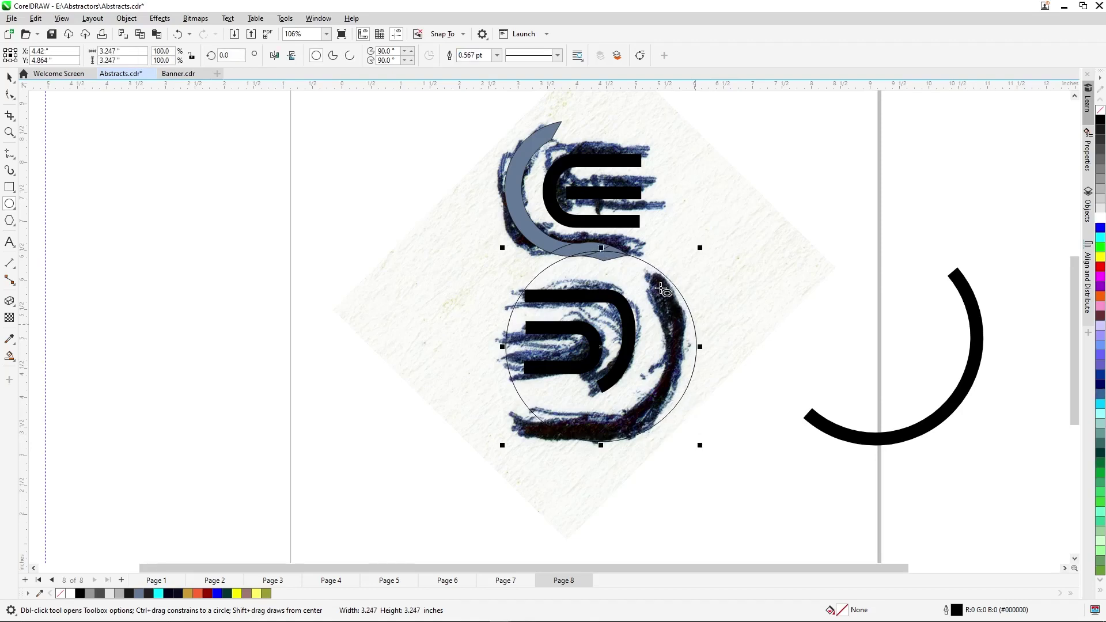
pyautogui.press('space')
pyautogui.moveTo(698, 247); pyautogui.dragTo(674, 272)
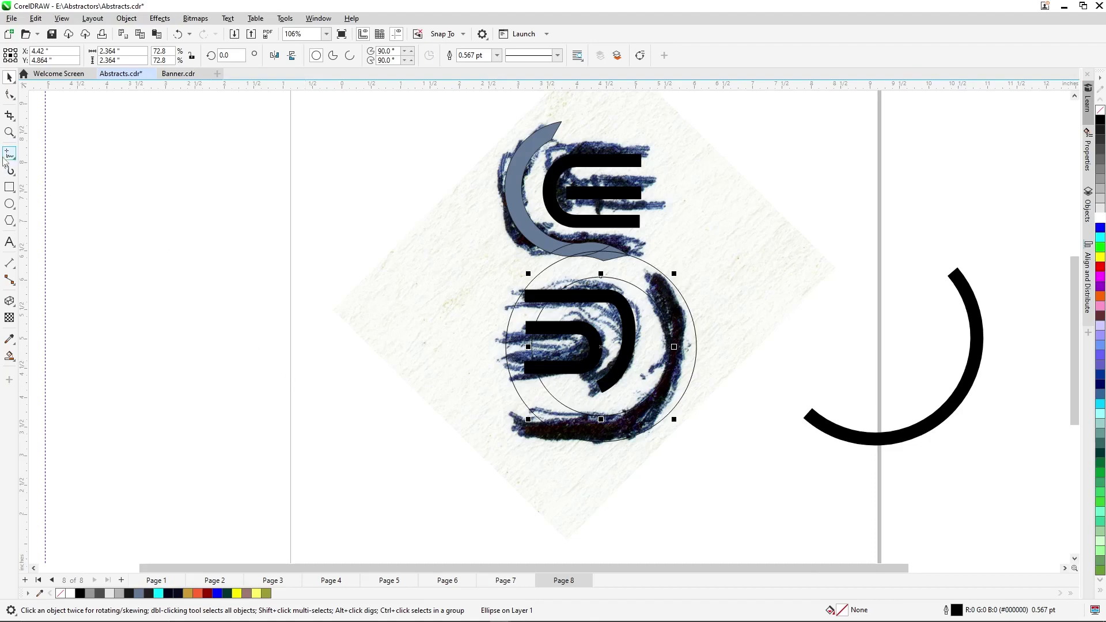
# Draw horizontal lines about 1.7 in long outward from both circles' bottom quadrants and join their free ends with a vertical line
pyautogui.press('F5')
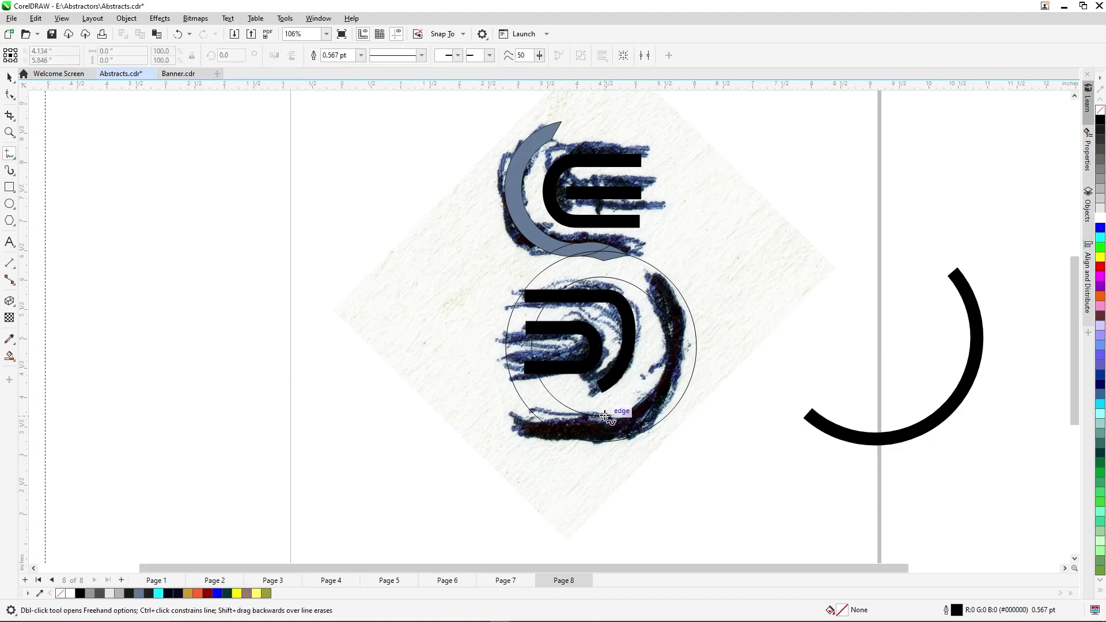
pyautogui.click(602, 416)
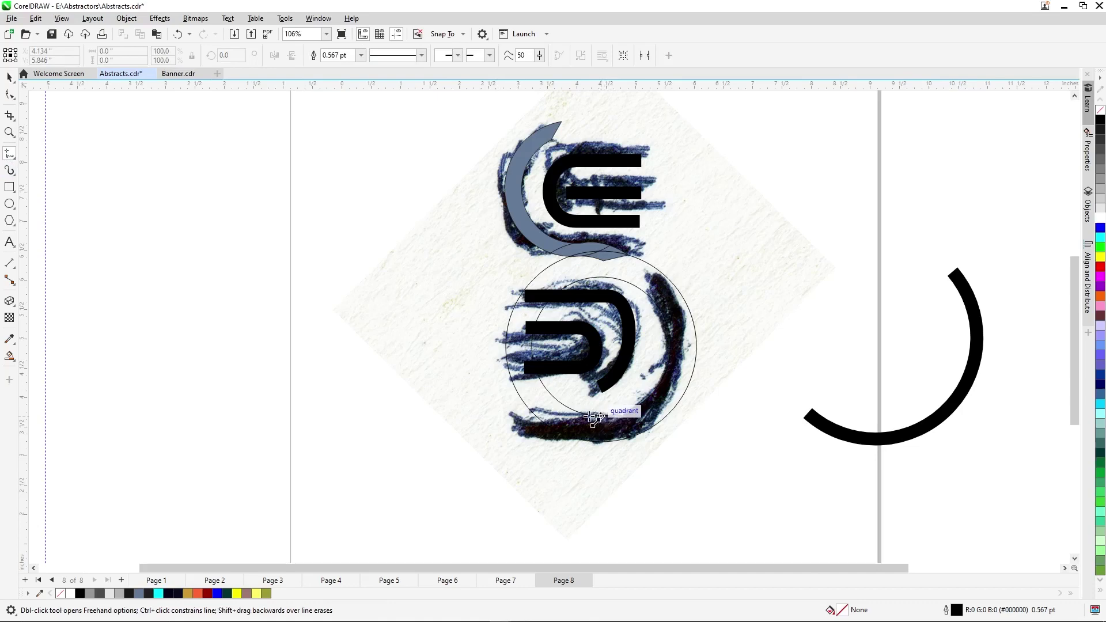
pyautogui.click(500, 418)
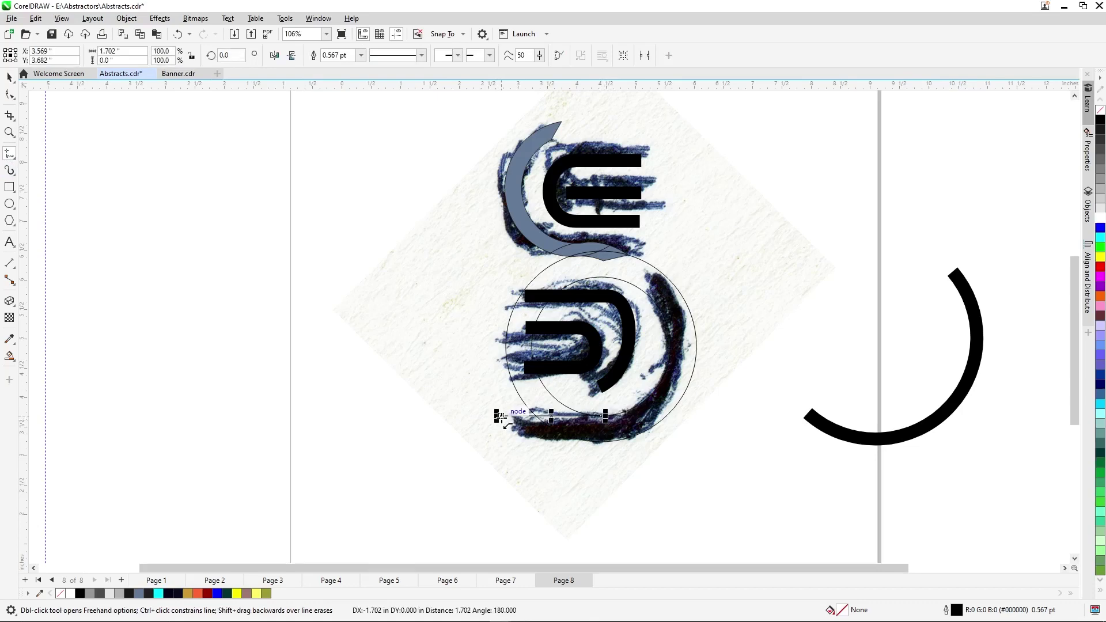
pyautogui.click(601, 441)
pyautogui.click(501, 441)
pyautogui.click(500, 442)
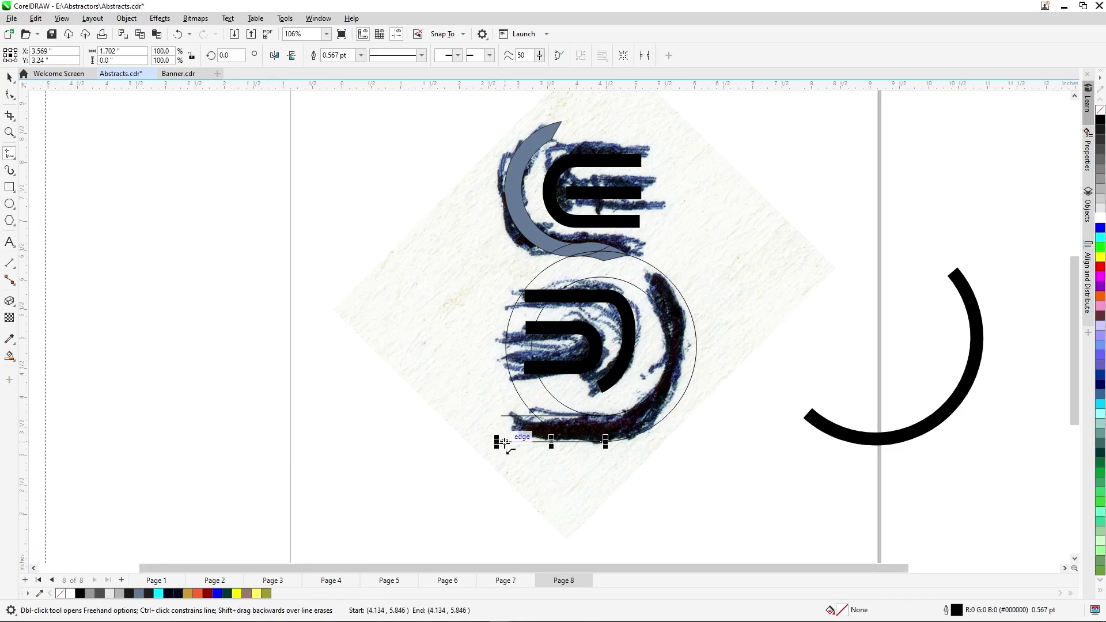
pyautogui.click(498, 413)
pyautogui.press('space')
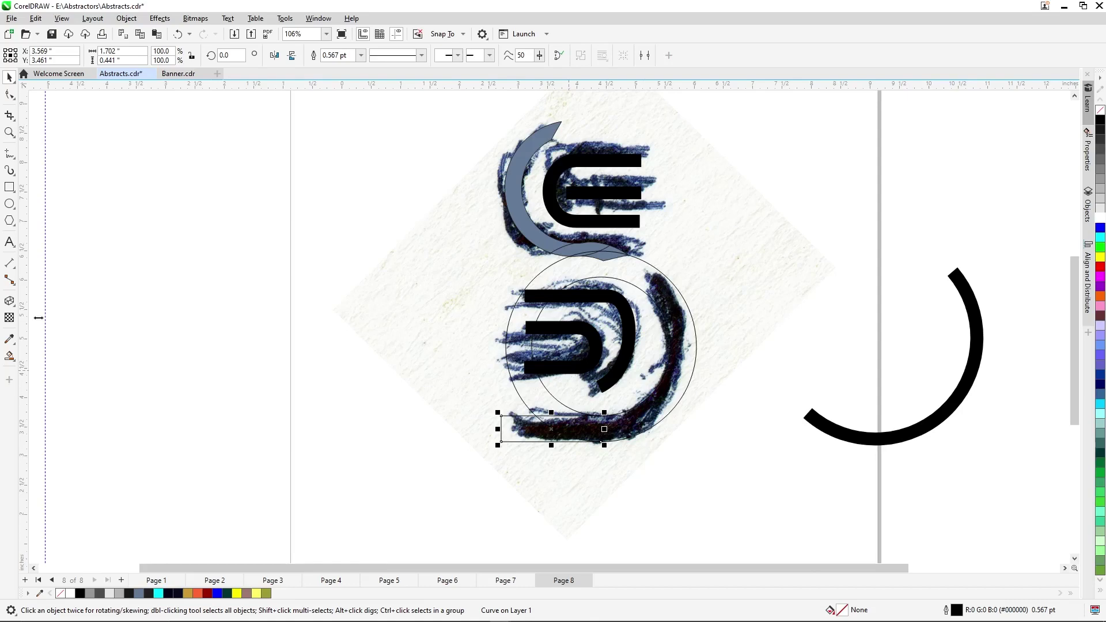
# Trace a straight line about 0.43 in long along the slanted end of the upper crescent's tail
pyautogui.click(8, 154)
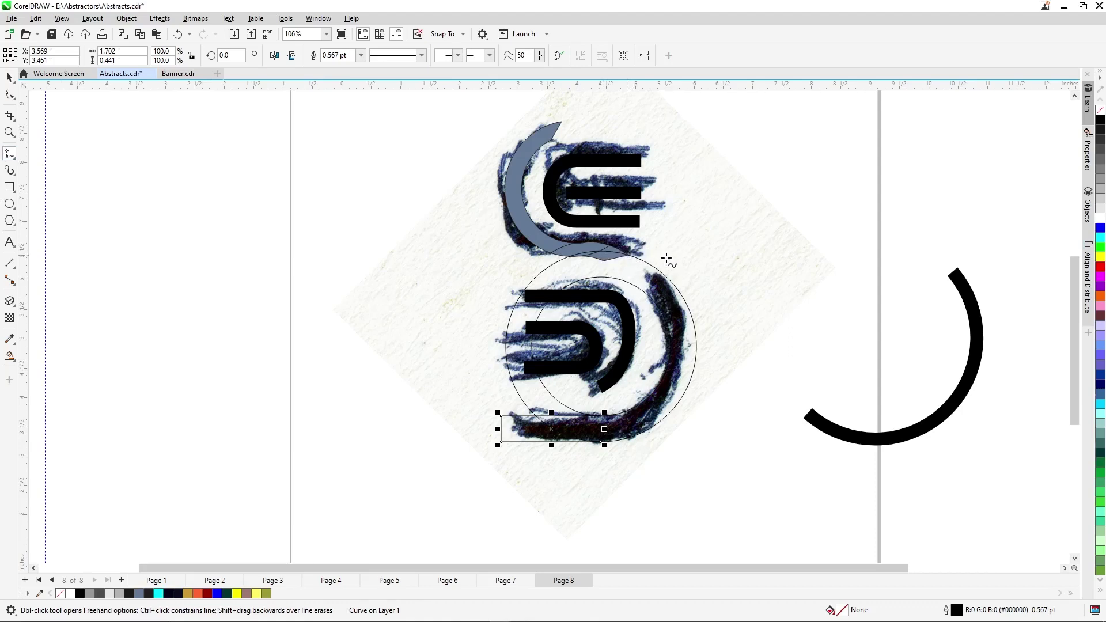
pyautogui.click(603, 261)
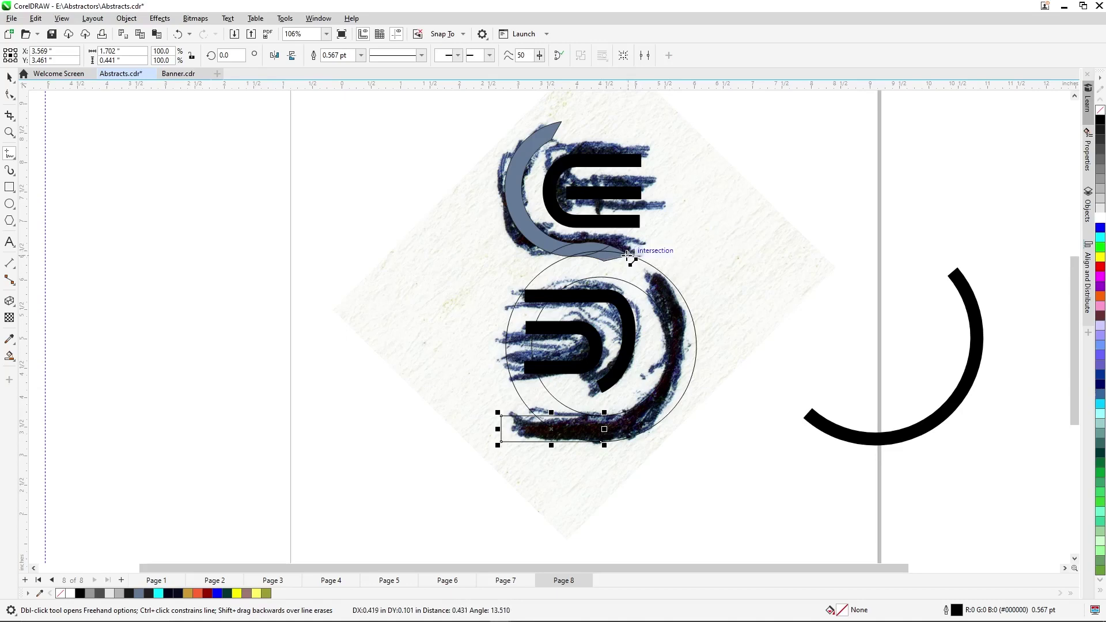
pyautogui.click(629, 255)
pyautogui.press('space')
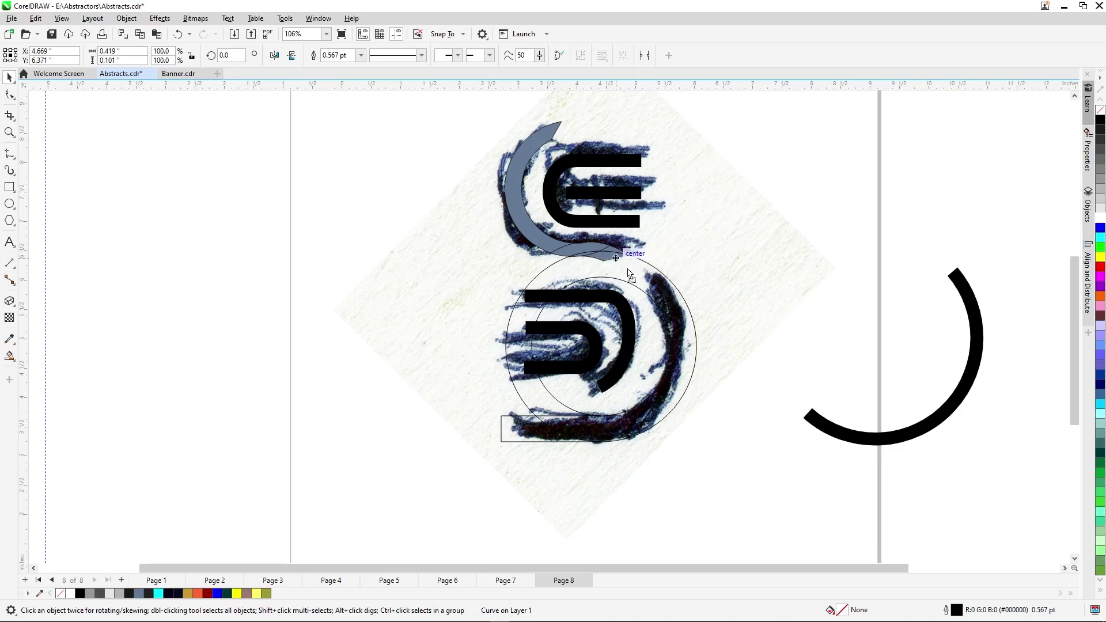
# Move the slanted line to the upper end of the sketched outer stroke and lengthen it until it crosses both circles
pyautogui.moveTo(629, 275); pyautogui.dragTo(687, 268)
pyautogui.press('Escape')
pyautogui.scroll(3, 661, 288)
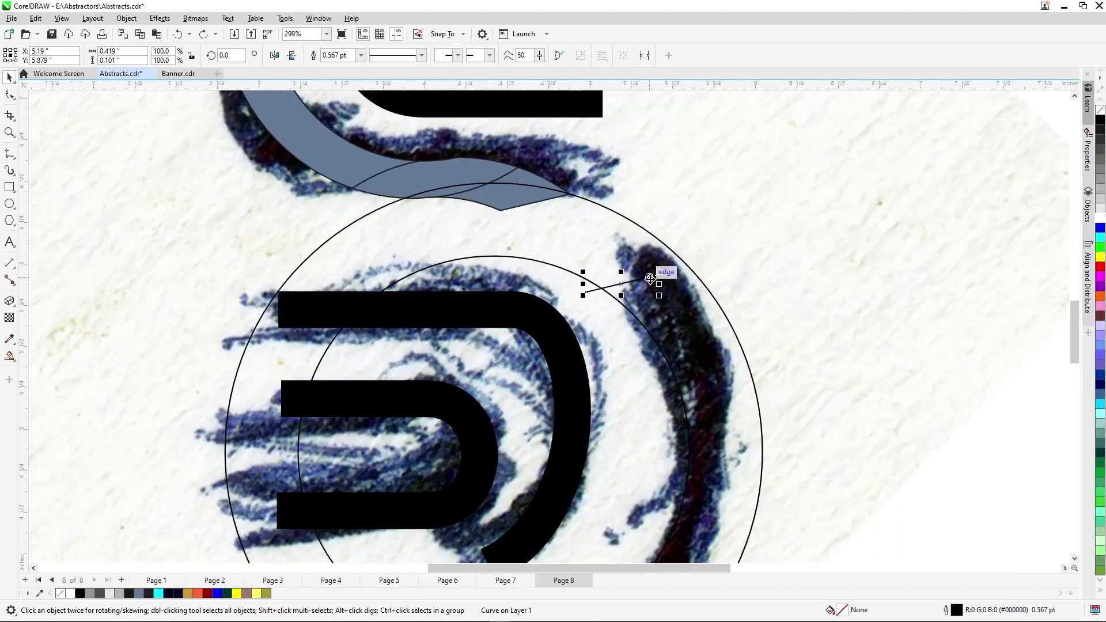
pyautogui.press('F10')
pyautogui.moveTo(655, 276)
pyautogui.mouseDown()
pyautogui.moveTo(807, 248)
pyautogui.moveTo(668, 260)
pyautogui.mouseUp()
pyautogui.press('space')
pyautogui.scroll(-2, 677, 226)
pyautogui.scroll(-3, 676, 222)
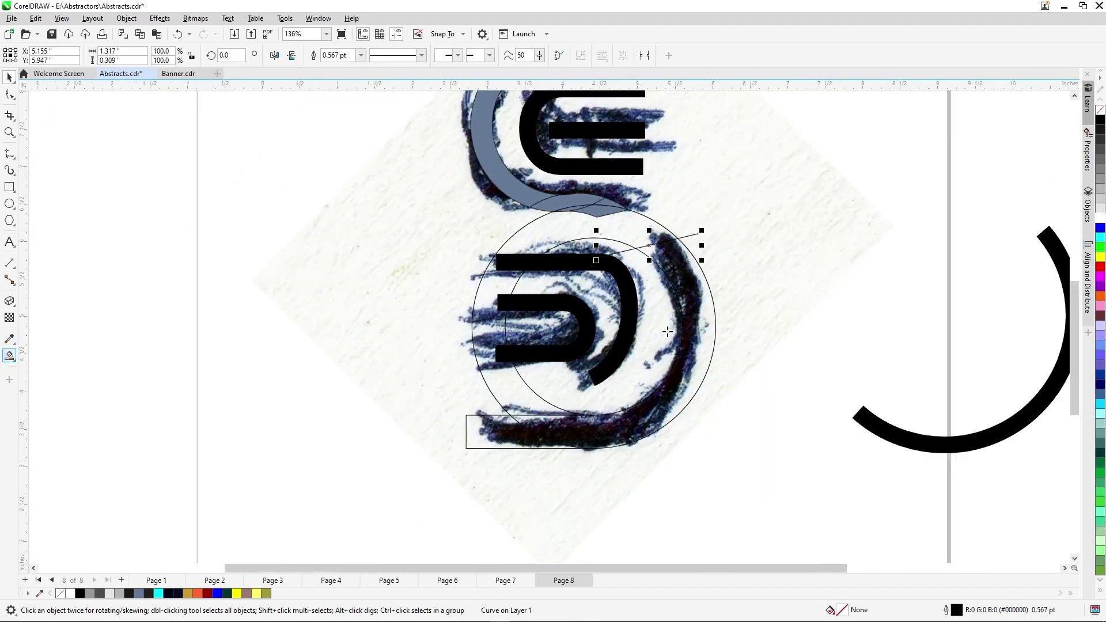
# Smart-fill the curved band between the circles and the adjoining straight bar with the blue-grey C40 M20 Y0 K40
pyautogui.click(697, 339)
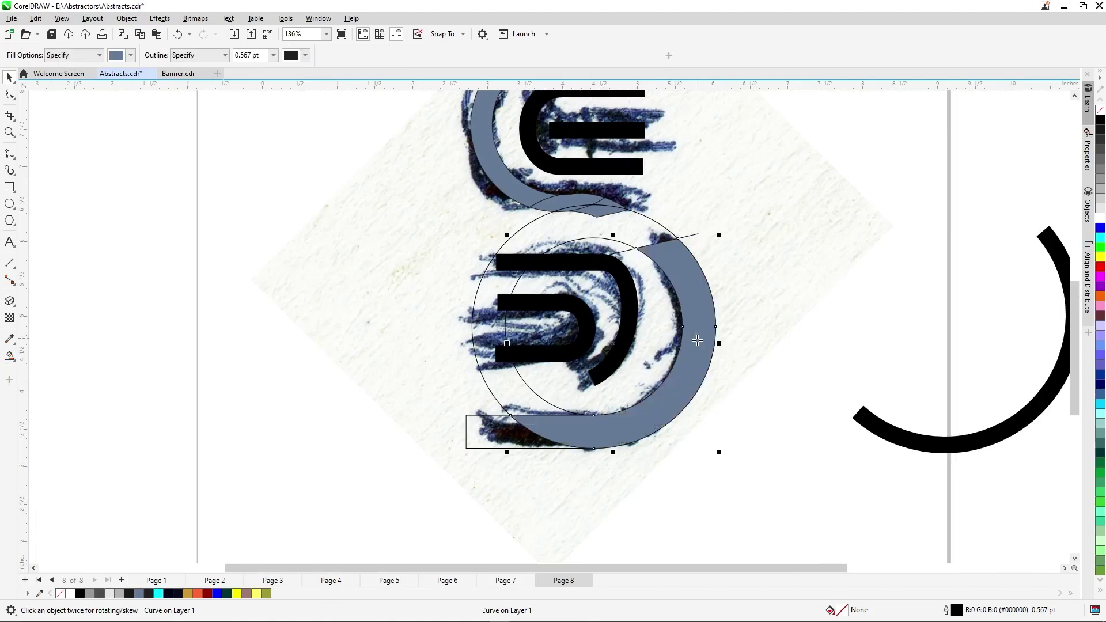
pyautogui.click(508, 436)
pyautogui.press('space')
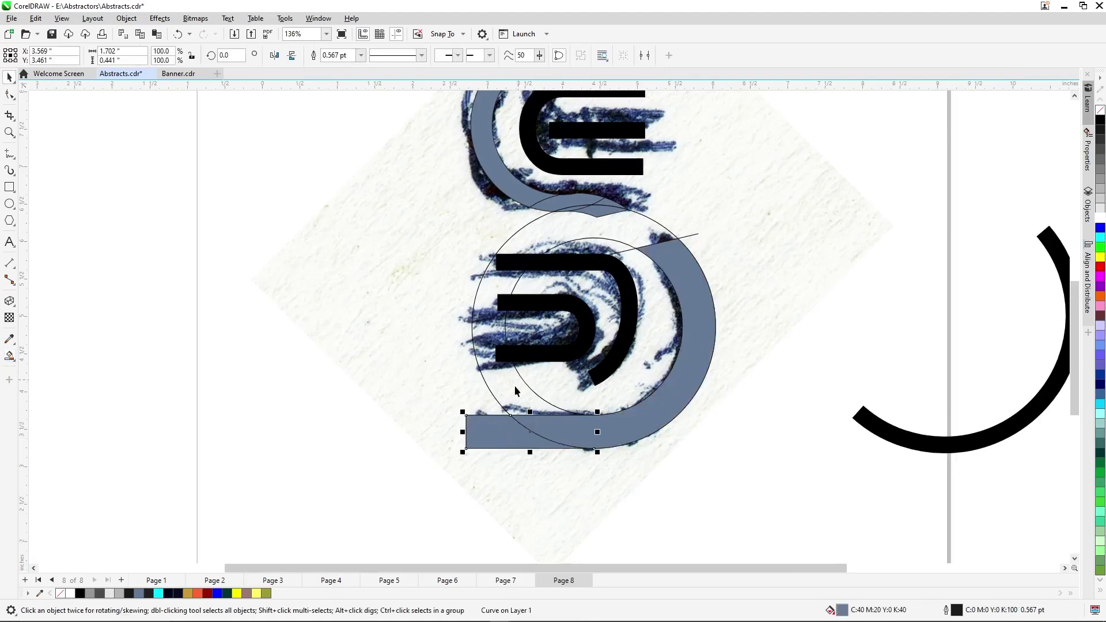
# Delete the two construction circles and the slanted cutting line around the filled lower band
pyautogui.click(514, 385)
pyautogui.press('Delete')
pyautogui.click(547, 389)
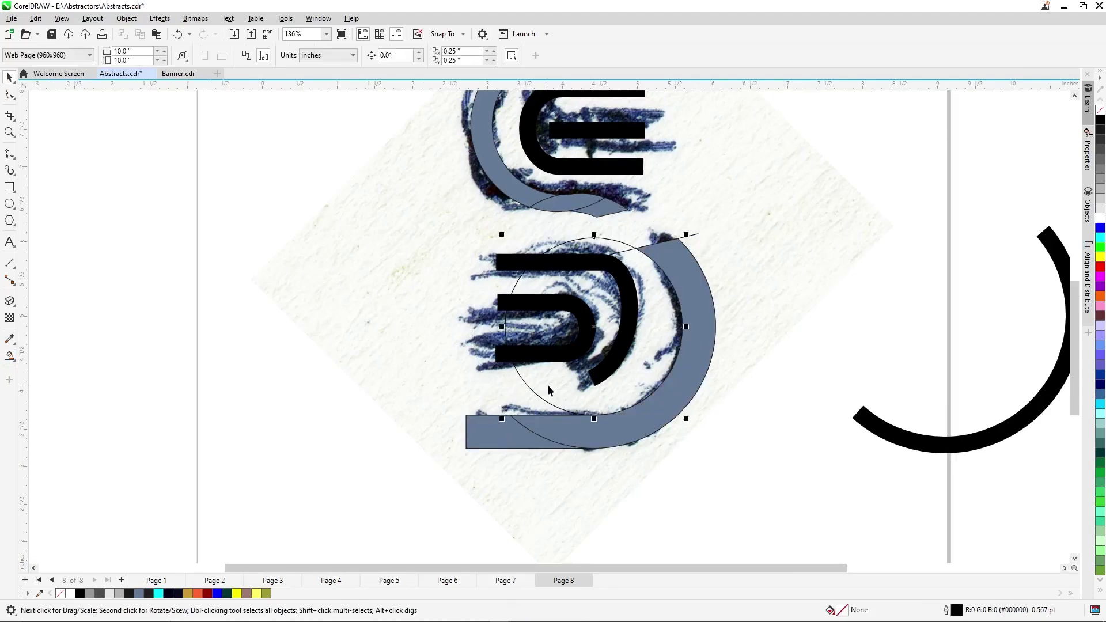
pyautogui.press('Delete')
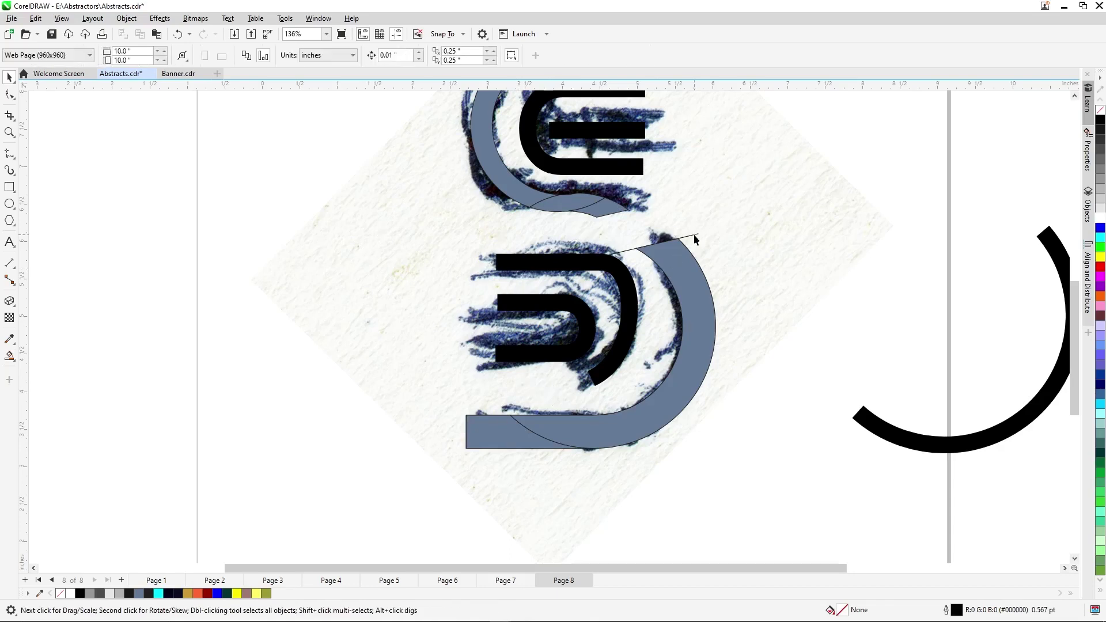
pyautogui.click(695, 240)
pyautogui.press('Delete')
# Delete the large black arc set aside at the page's edge
pyautogui.scroll(-1, 516, 389)
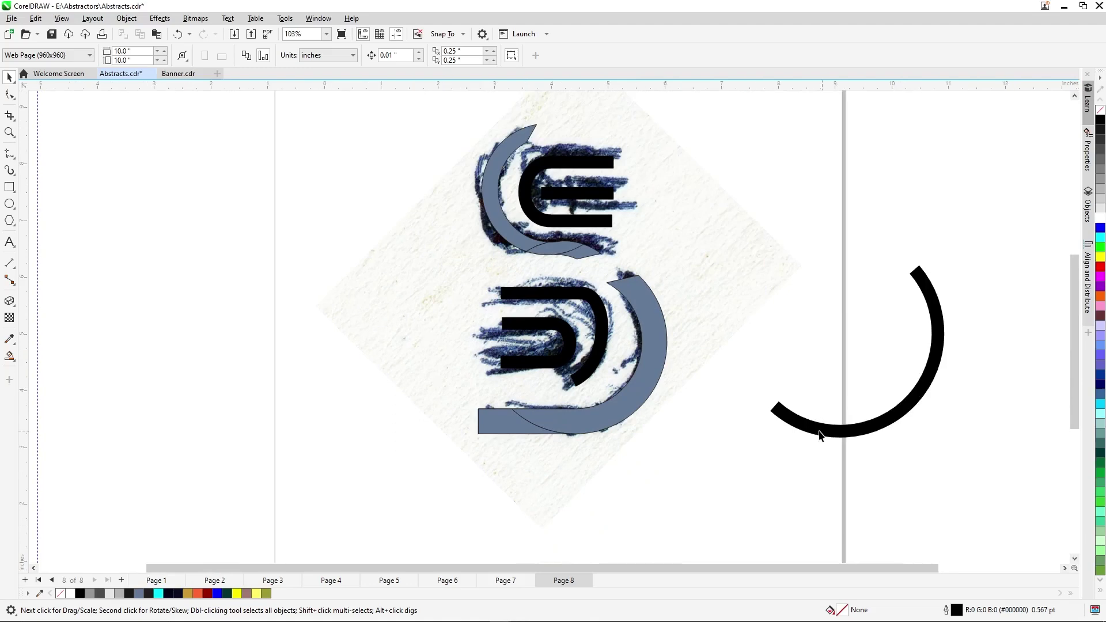
pyautogui.click(821, 432)
pyautogui.press('Delete')
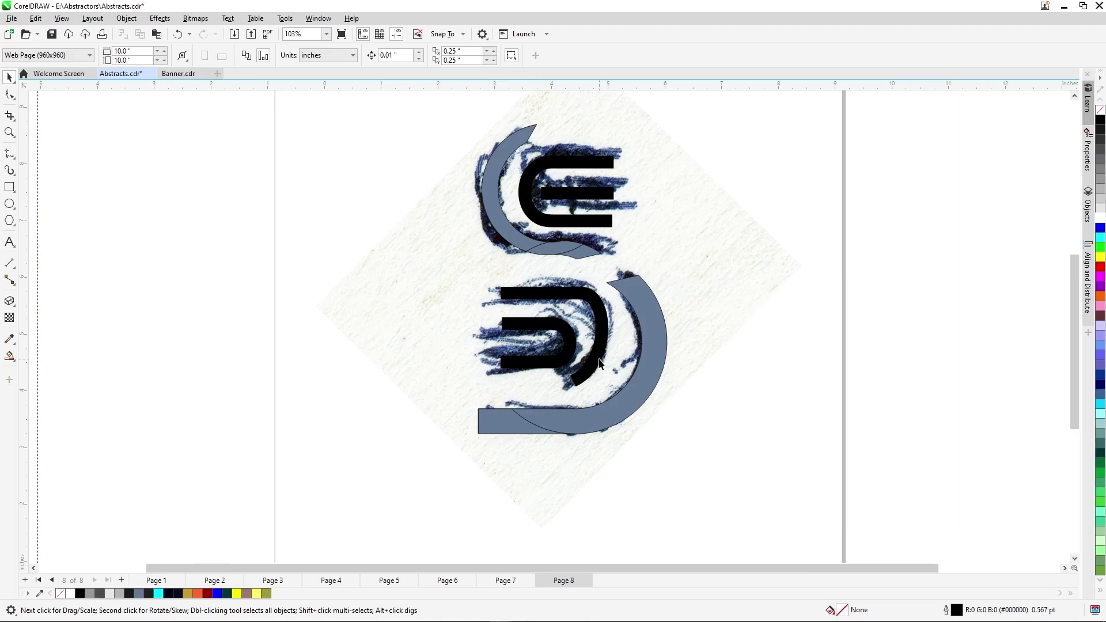
pyautogui.scroll(3, 599, 363)
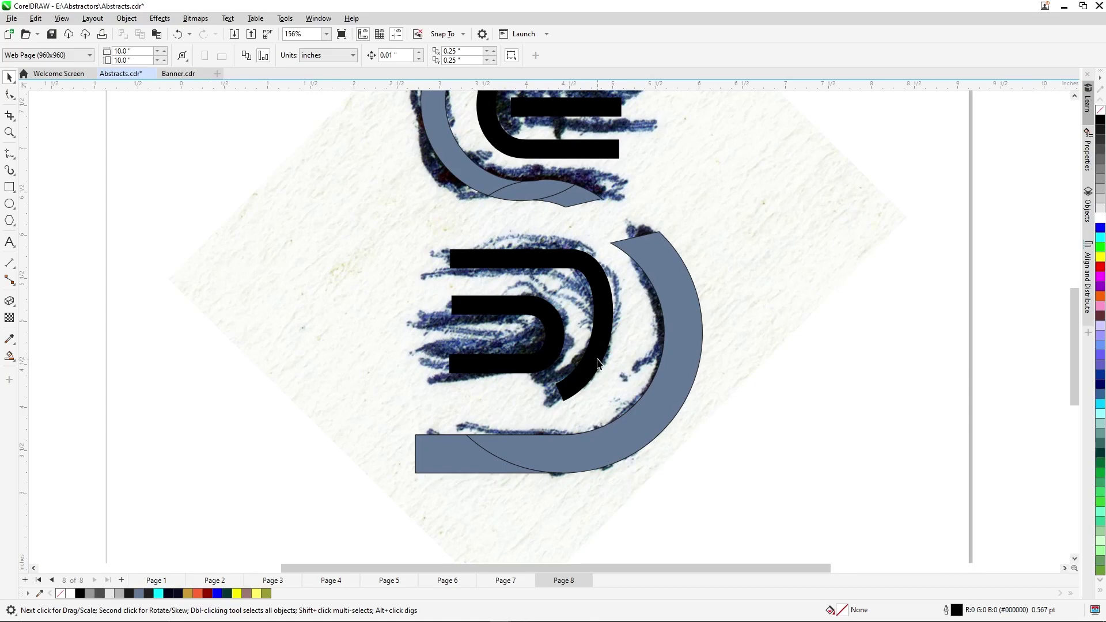
# Replace the black outer arc around the lower U with a vertically mirrored copy of the blue-grey band, scaled to about 56%
pyautogui.click(598, 362)
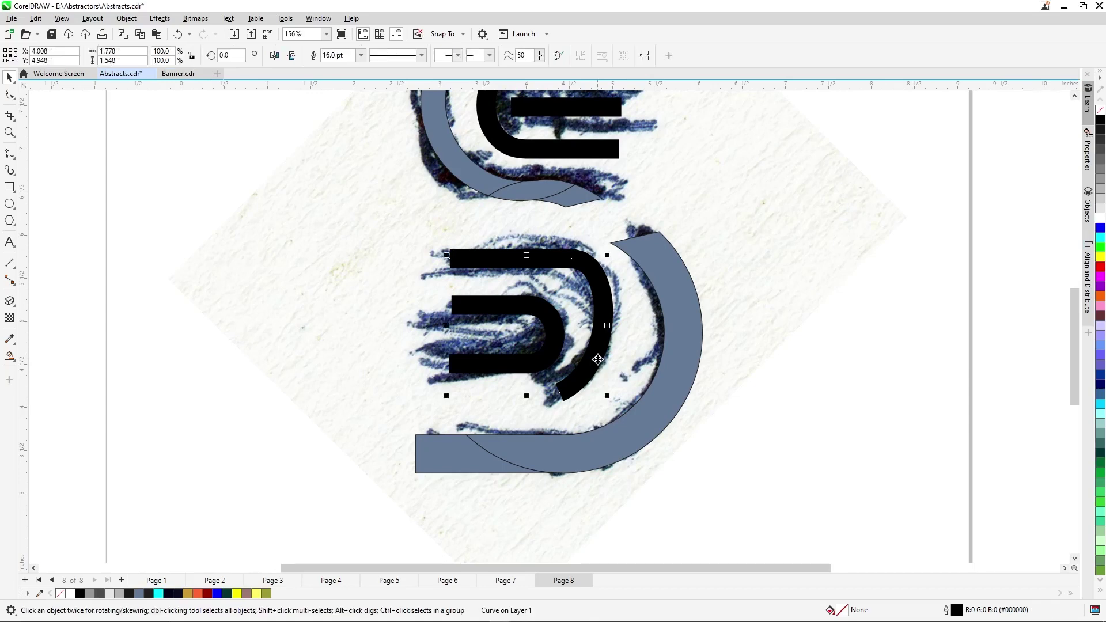
pyautogui.press('Delete')
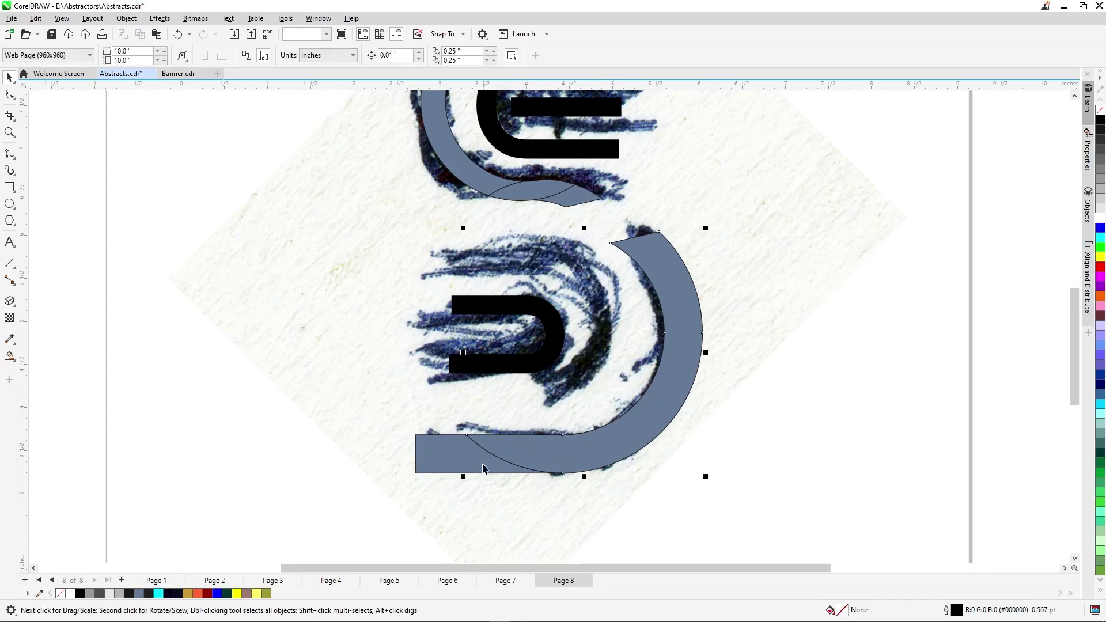
pyautogui.keyDown('shift'); pyautogui.click(483, 468); pyautogui.keyUp('shift')
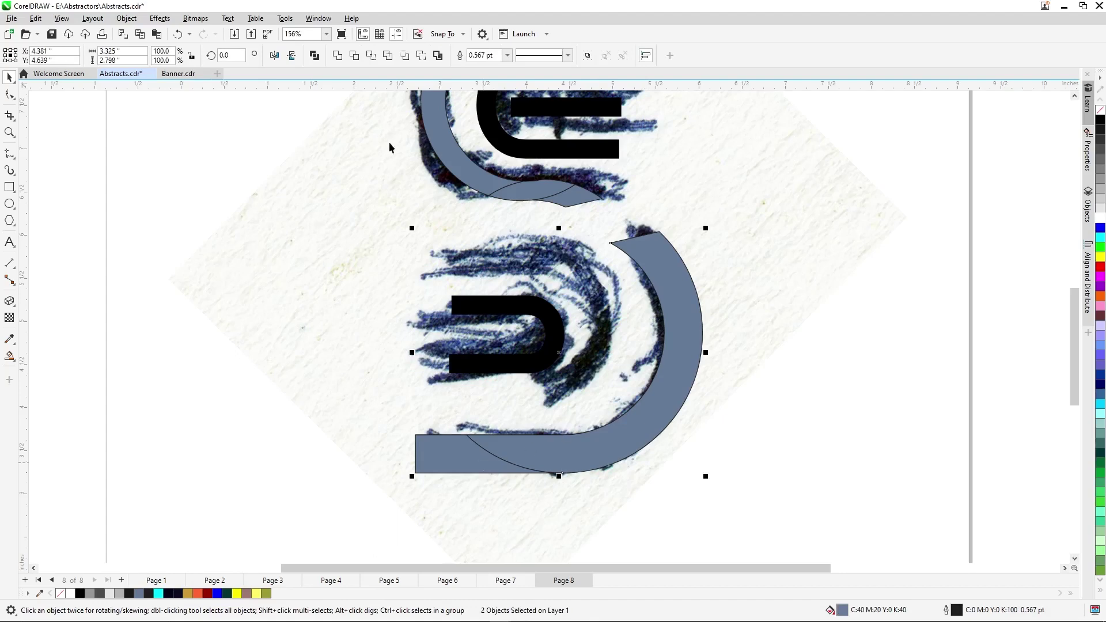
pyautogui.click(292, 56)
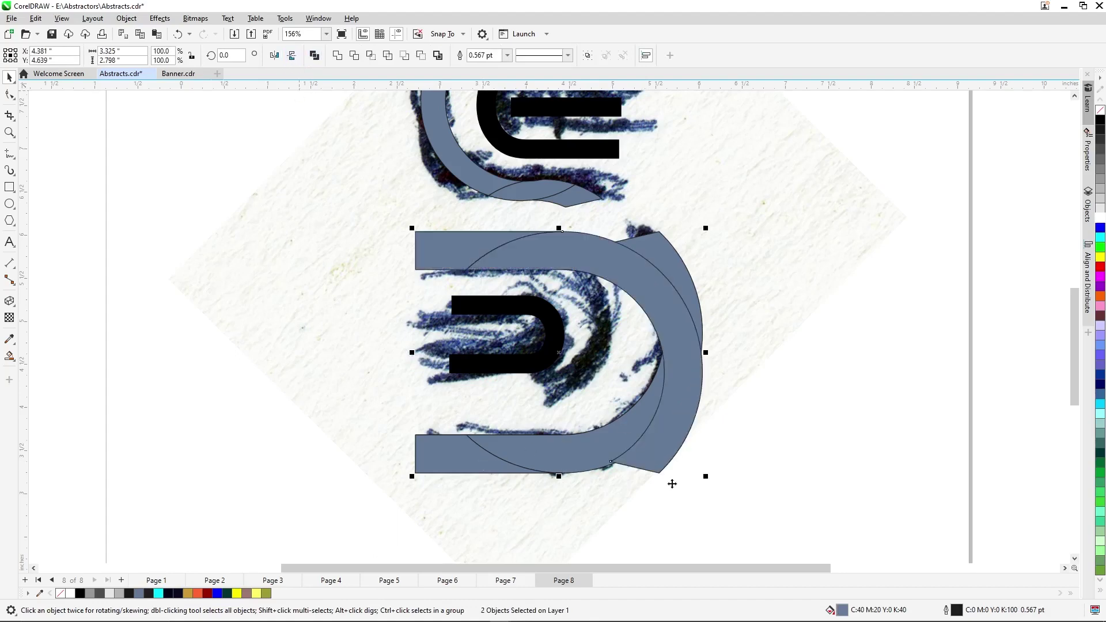
pyautogui.moveTo(706, 475); pyautogui.dragTo(580, 380)
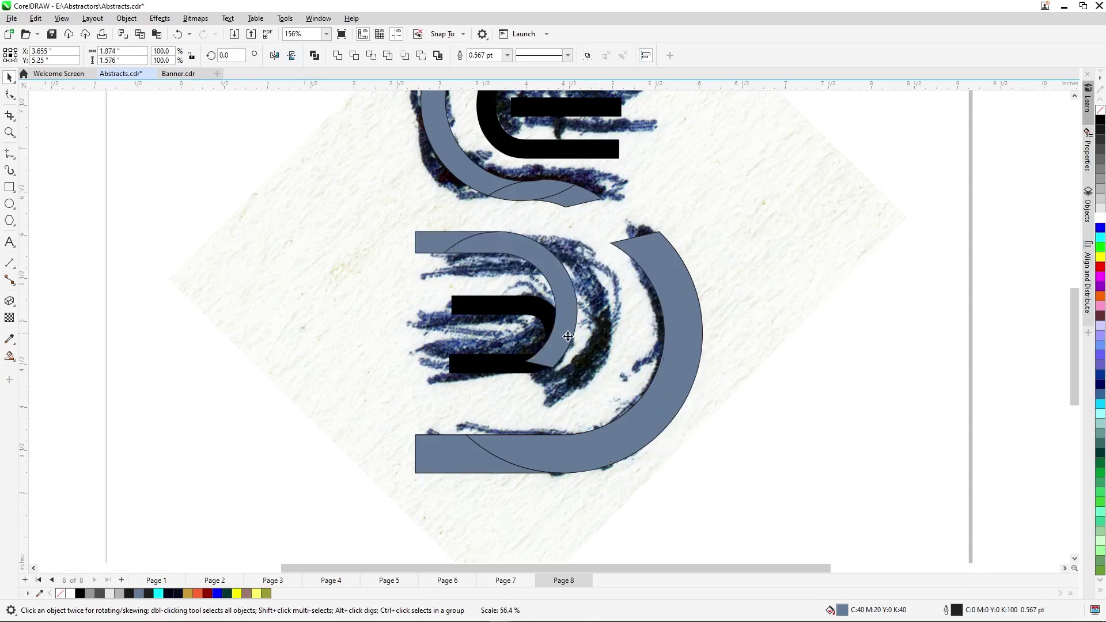
pyautogui.moveTo(567, 344); pyautogui.dragTo(595, 355)
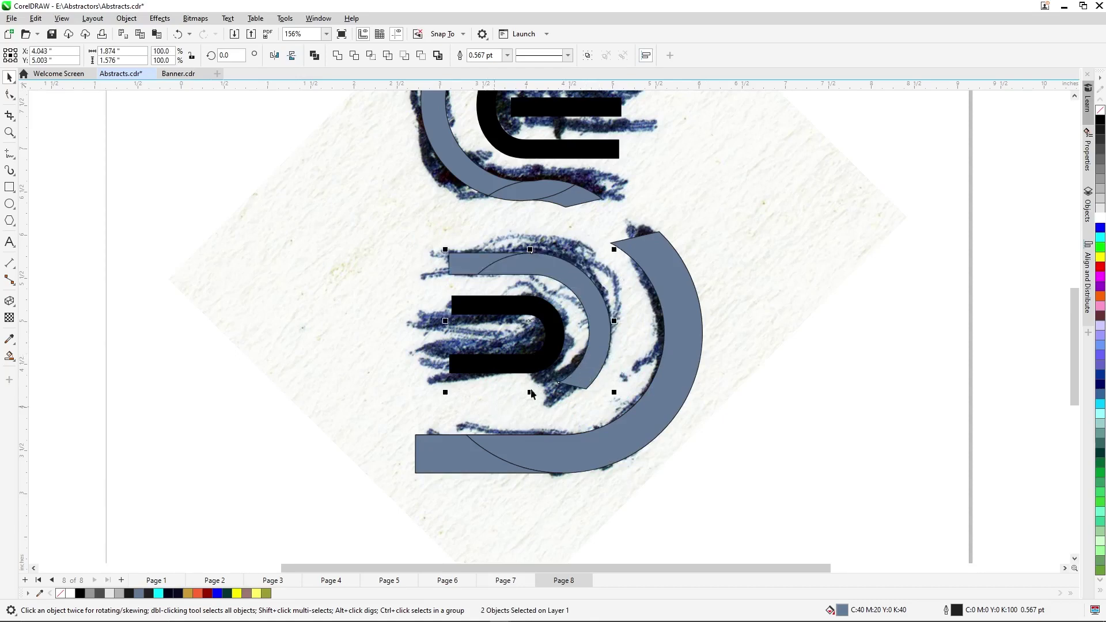
# Fill the scaled band copy with black and give it a 10% Black outline
pyautogui.rightClick(60, 593)
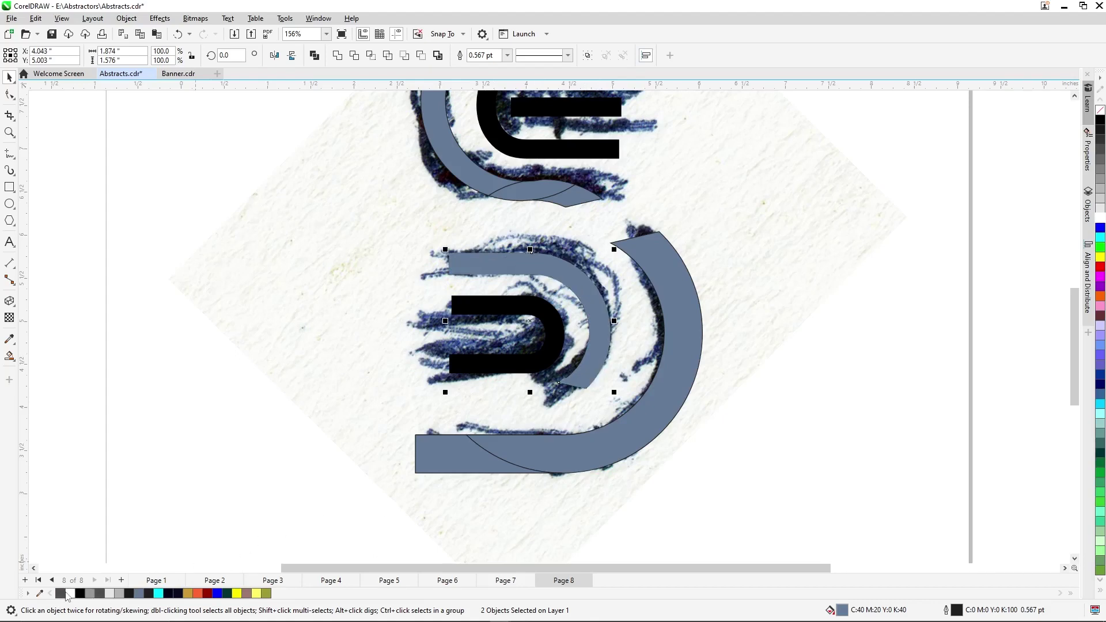
pyautogui.rightClick(110, 594)
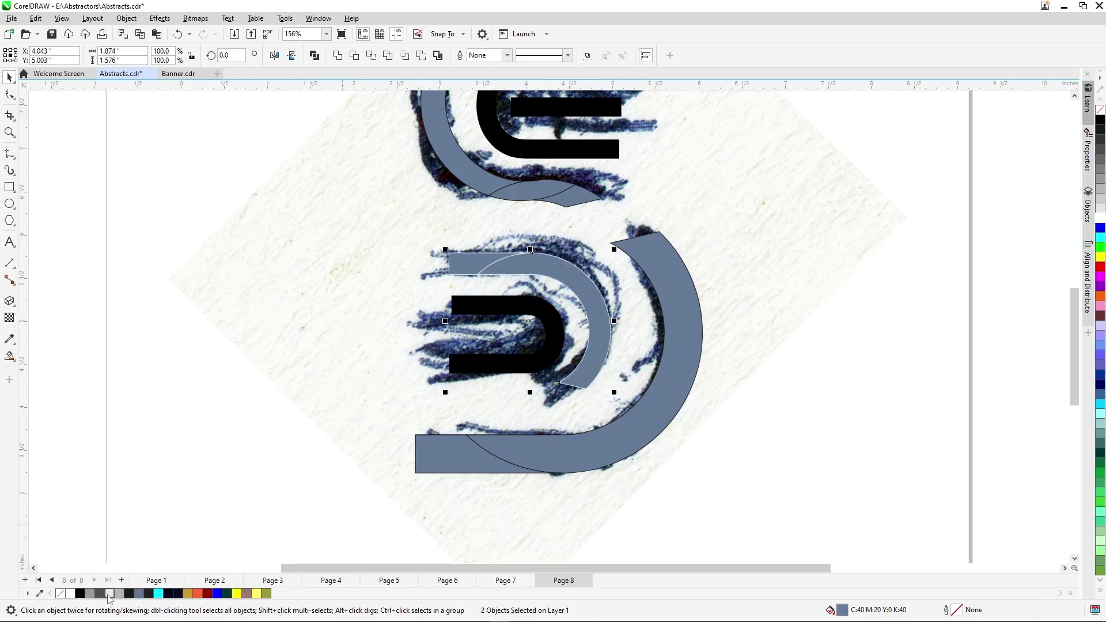
pyautogui.click(80, 595)
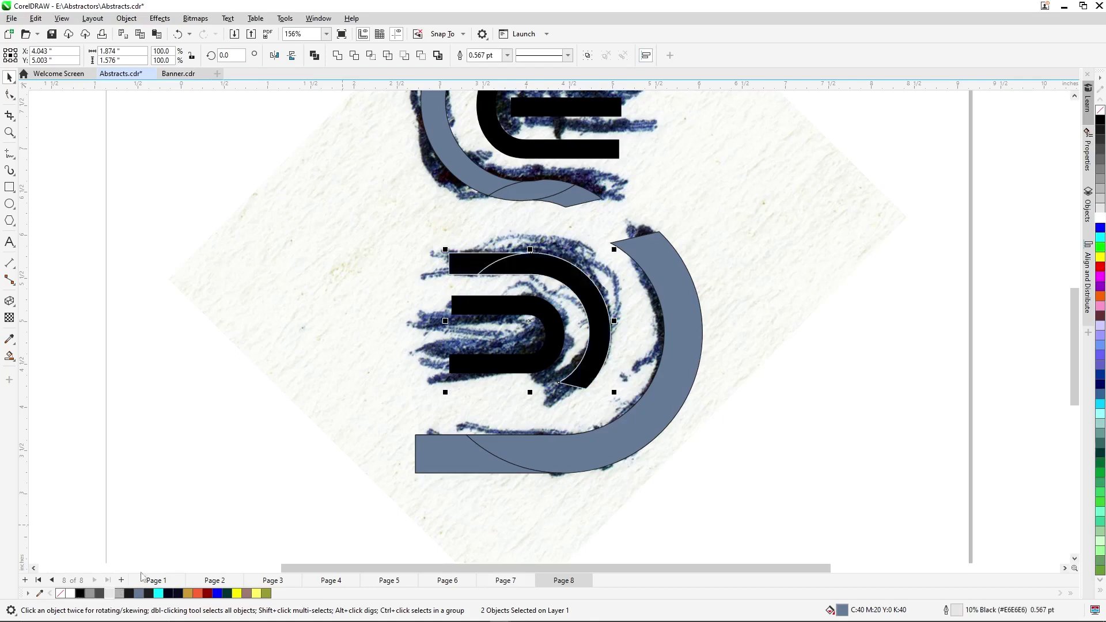
pyautogui.click(788, 386)
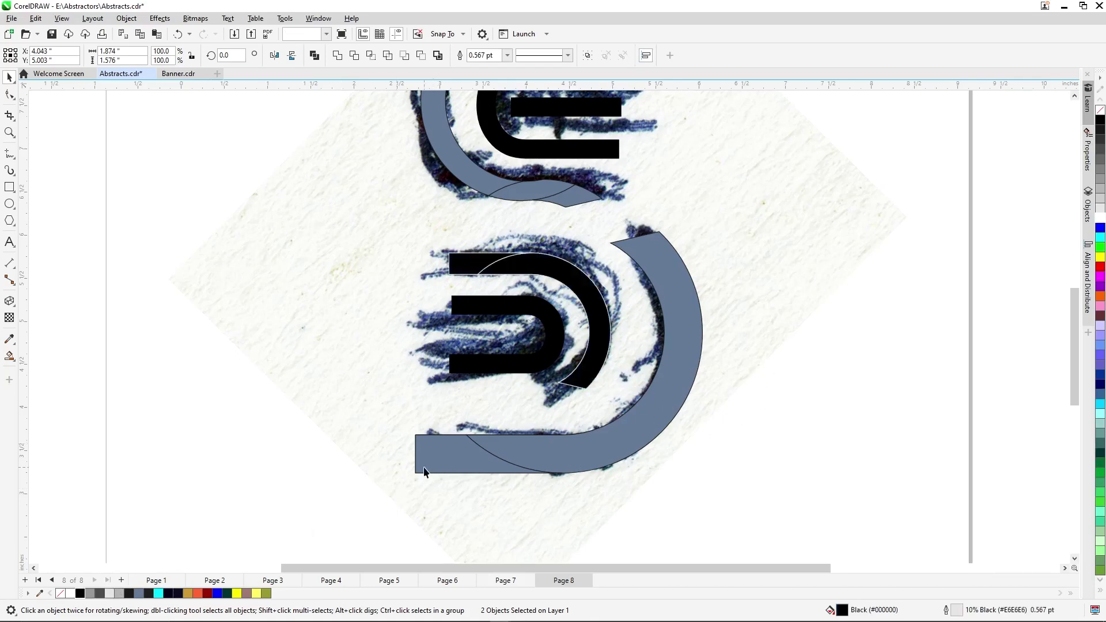
# Unlock the scanned sketch bitmap and move it off the page beside the traced shapes
pyautogui.scroll(-2, 490, 397)
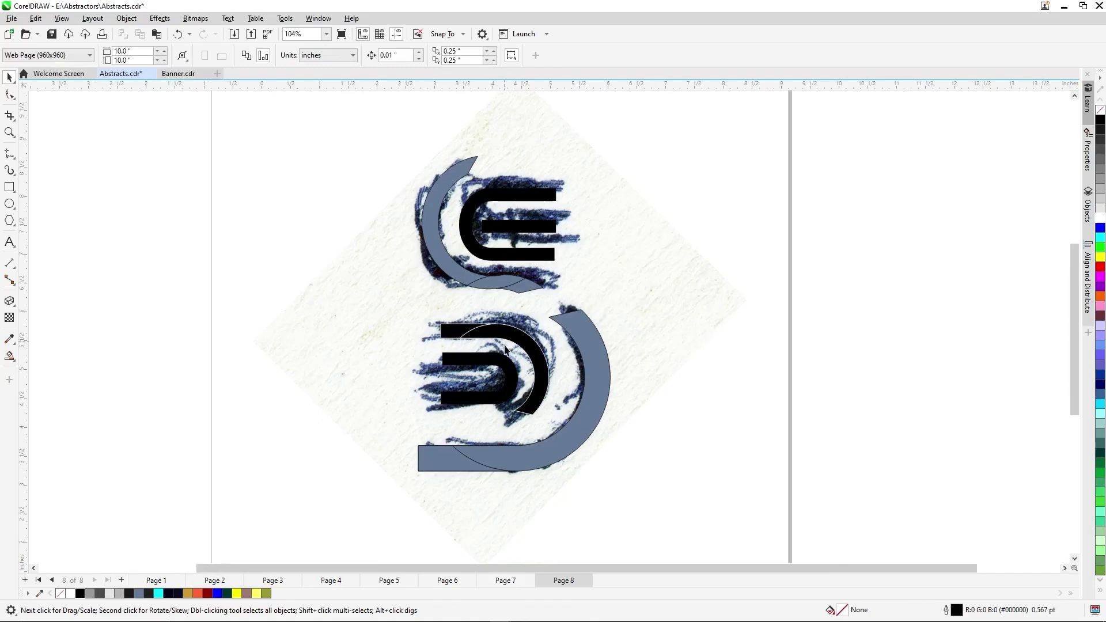
pyautogui.rightClick(661, 304)
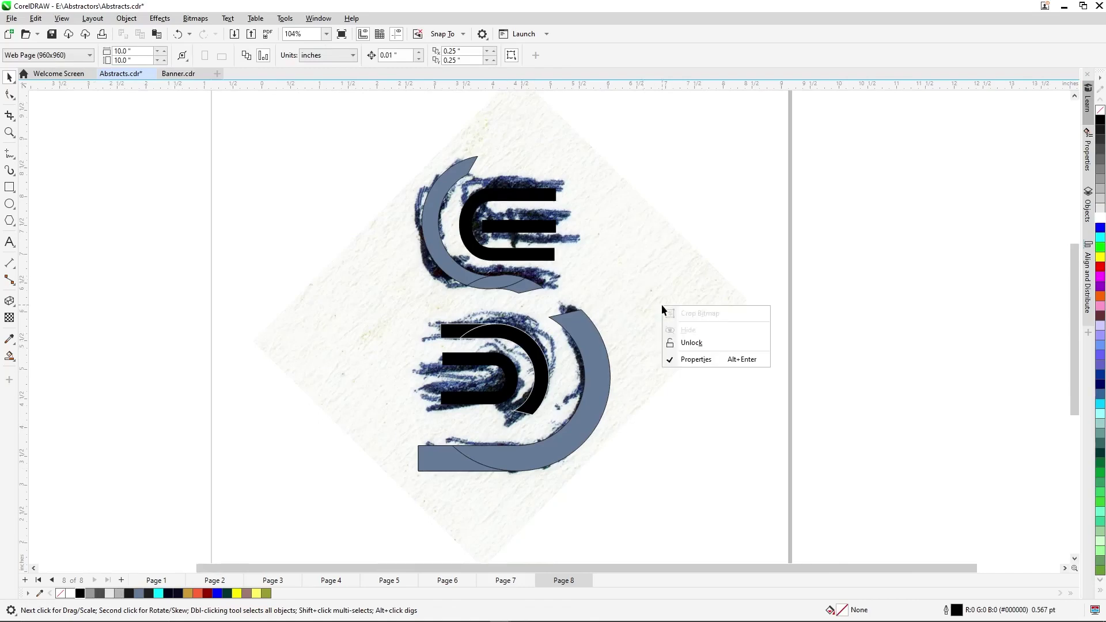
pyautogui.click(700, 341)
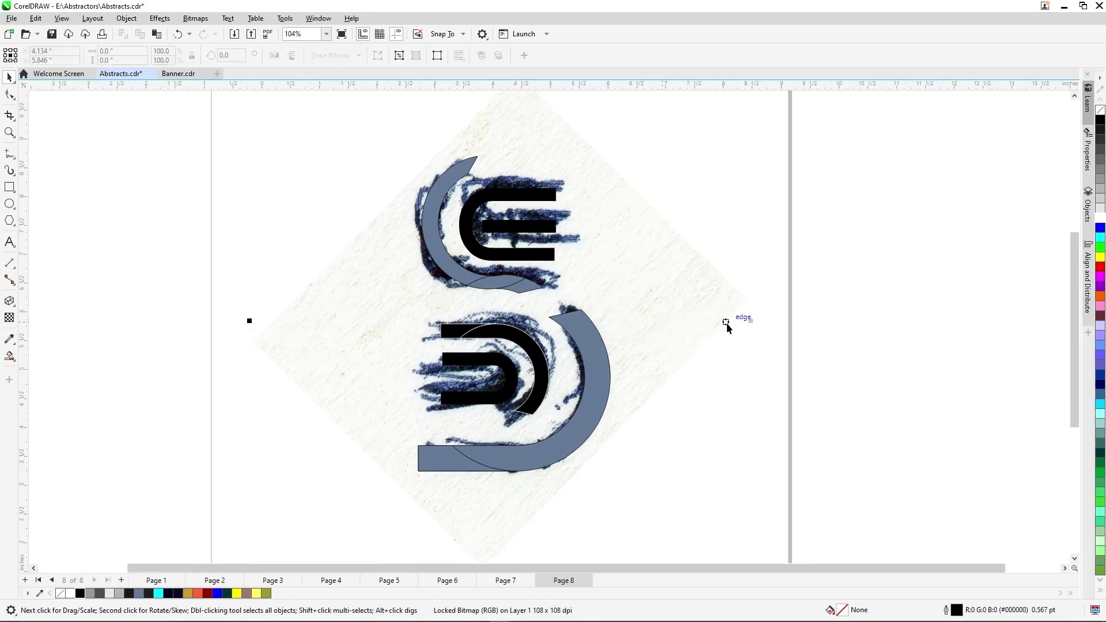
pyautogui.scroll(-1, 727, 323)
pyautogui.hotkey('ctrl', 'z')
pyautogui.moveTo(693, 318); pyautogui.dragTo(242, 295)
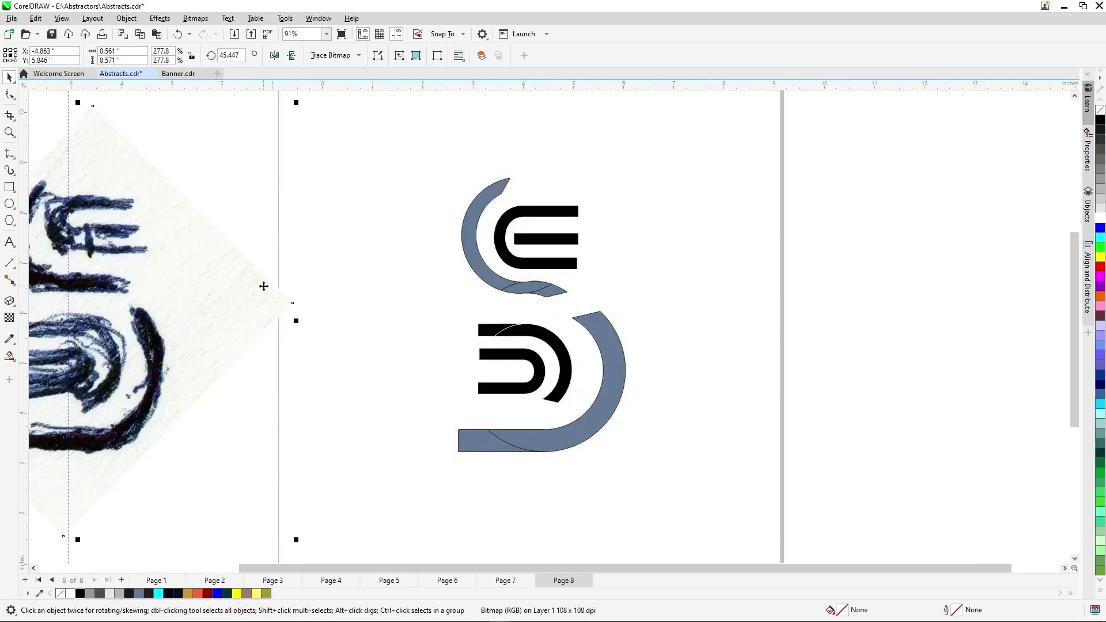
# Select the five shapes of the upper half and enlarge them together to about 2.76 by 2.82 inches
pyautogui.scroll(-2, 757, 360)
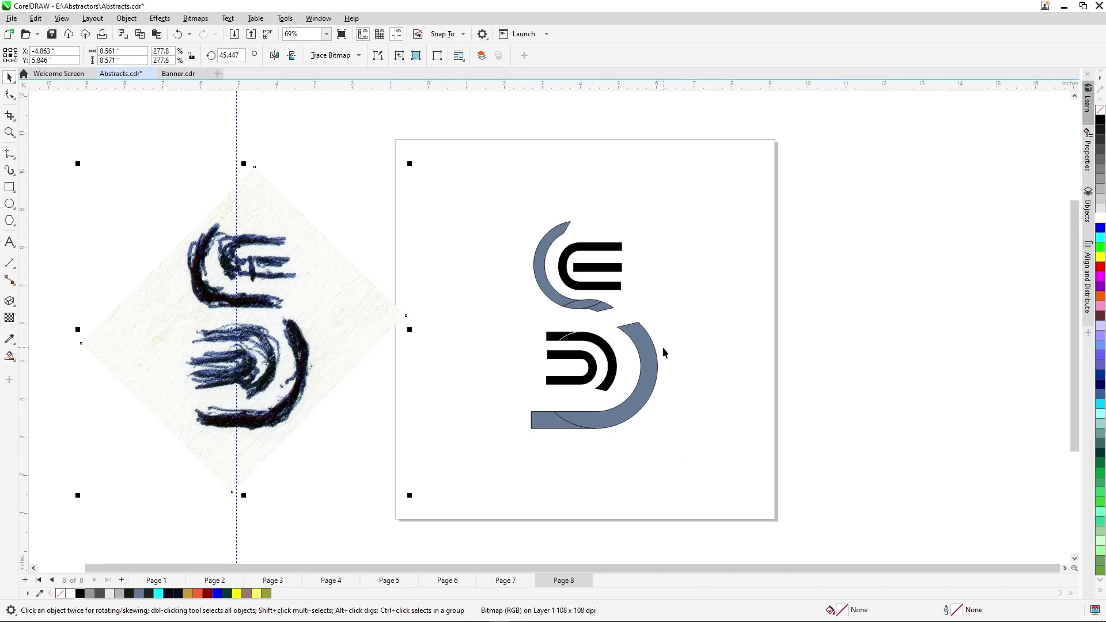
pyautogui.scroll(1, 581, 290)
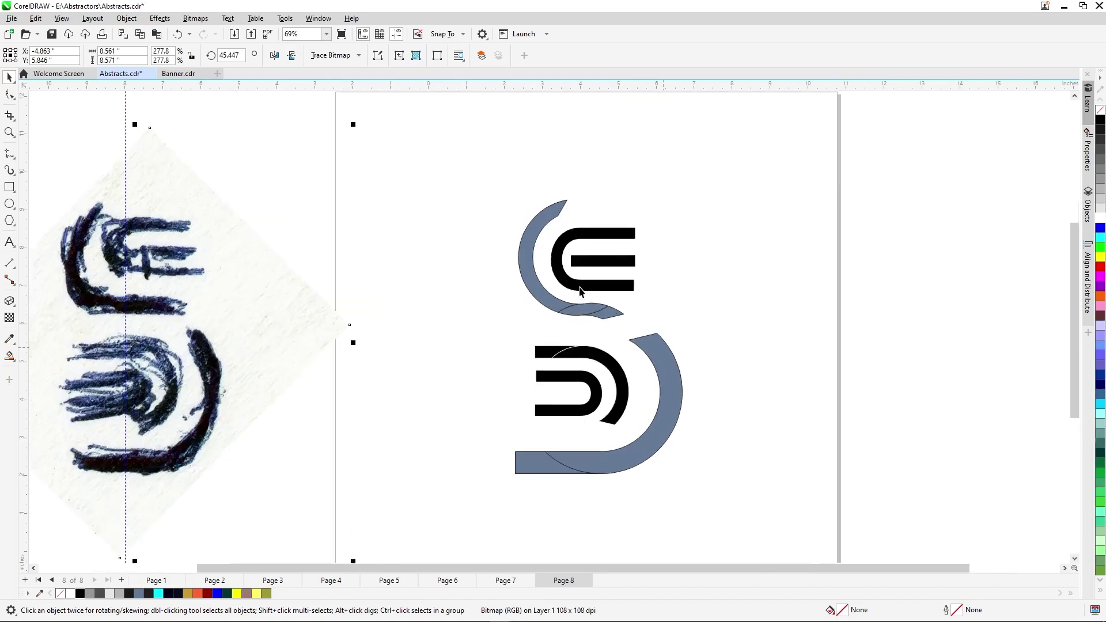
pyautogui.scroll(2, 568, 281)
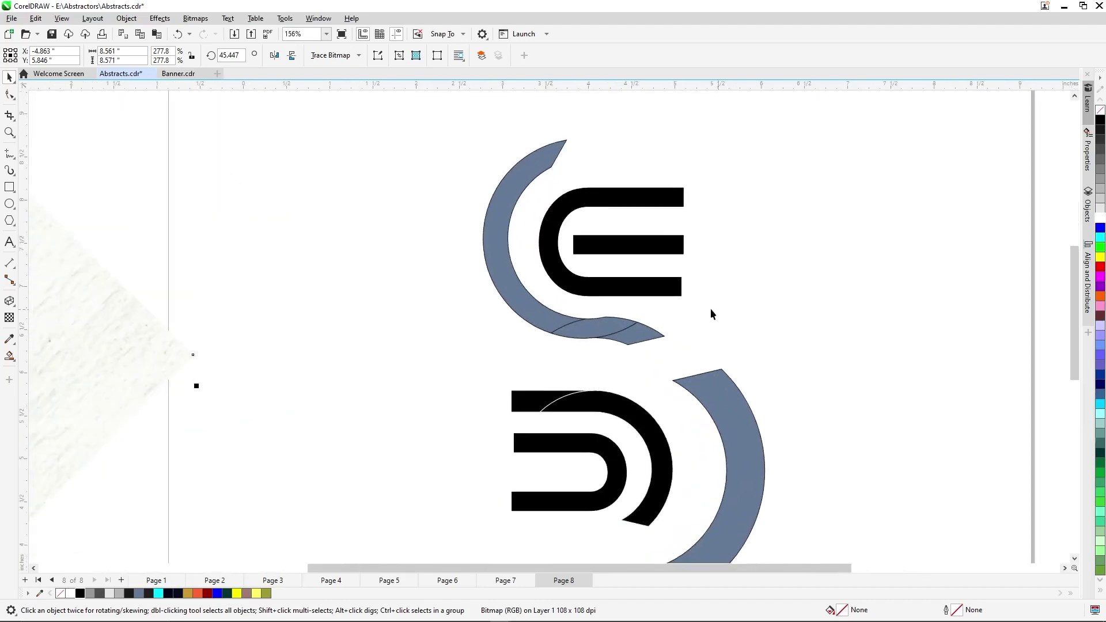
pyautogui.scroll(-2, 711, 309)
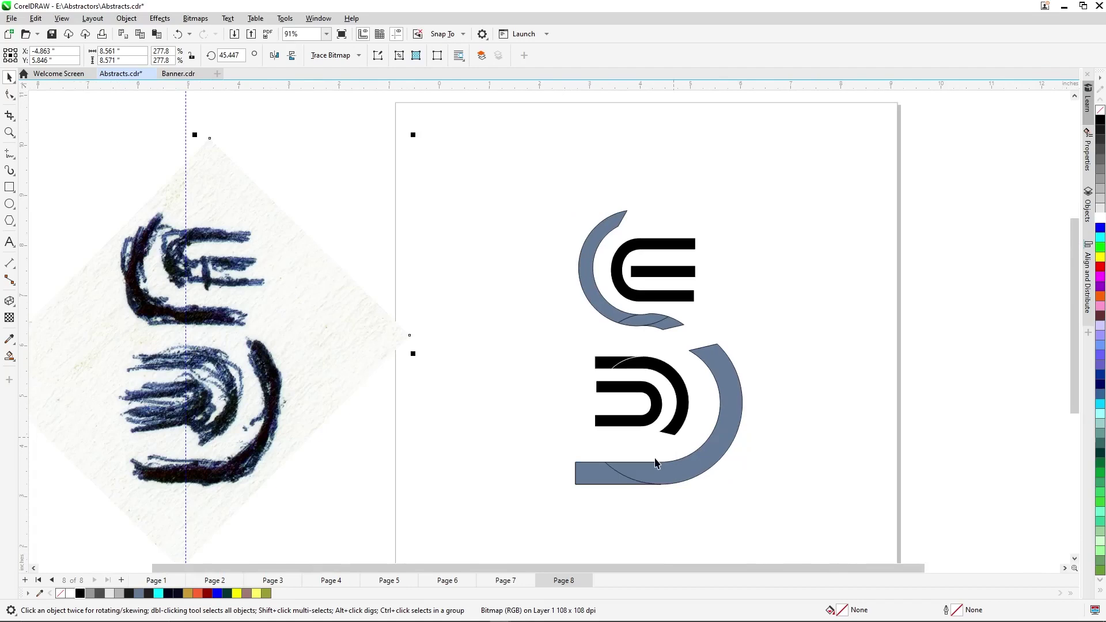
pyautogui.scroll(1, 656, 461)
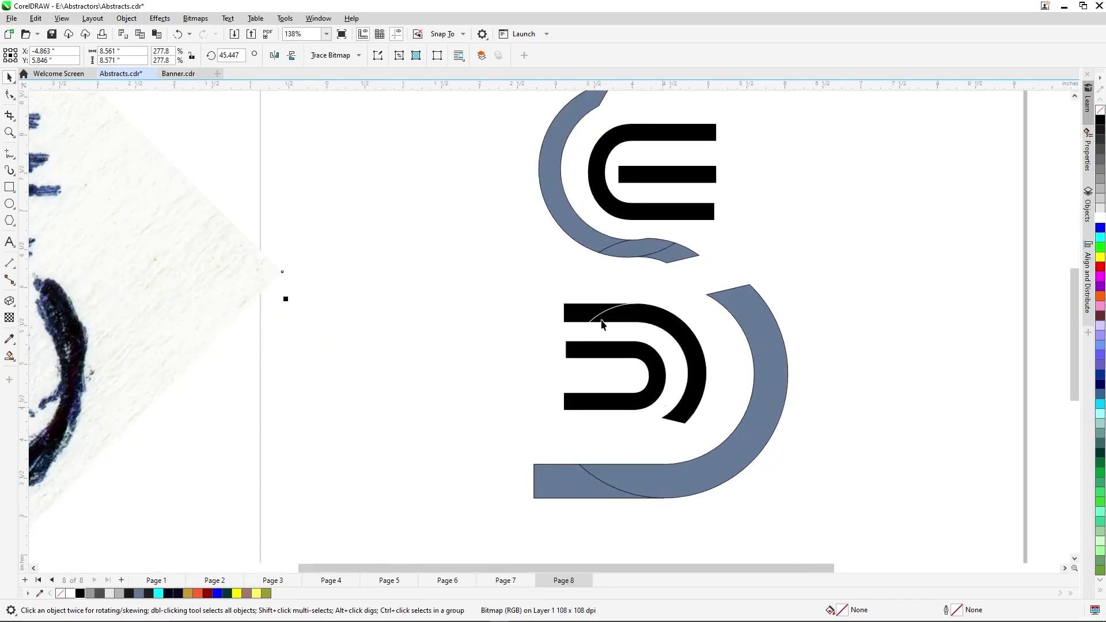
pyautogui.scroll(-1, 610, 323)
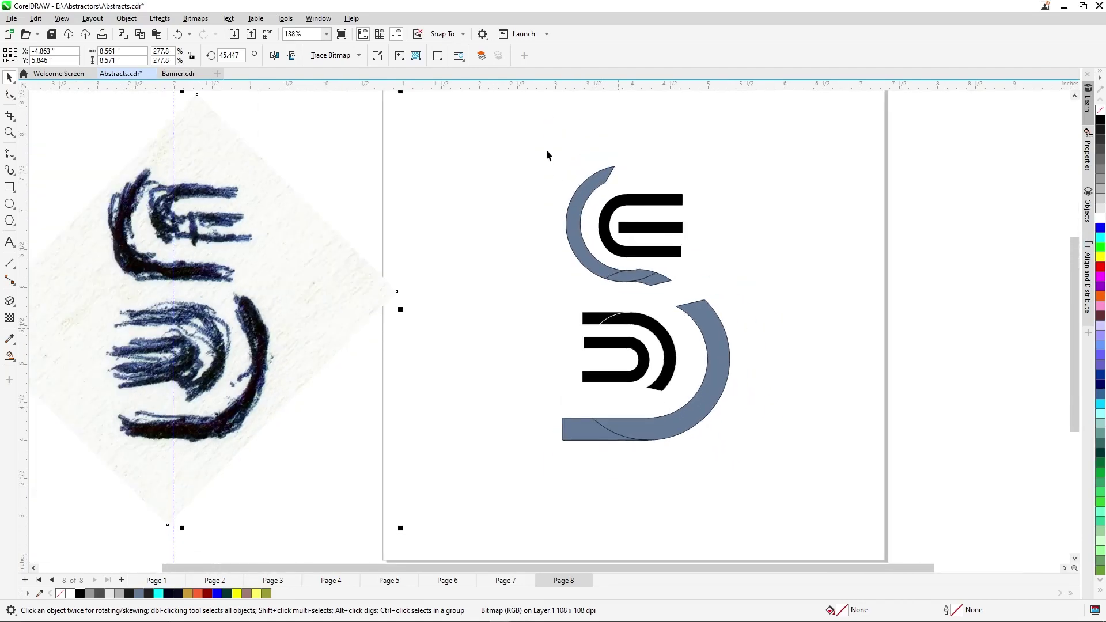
pyautogui.moveTo(546, 150); pyautogui.dragTo(666, 290)
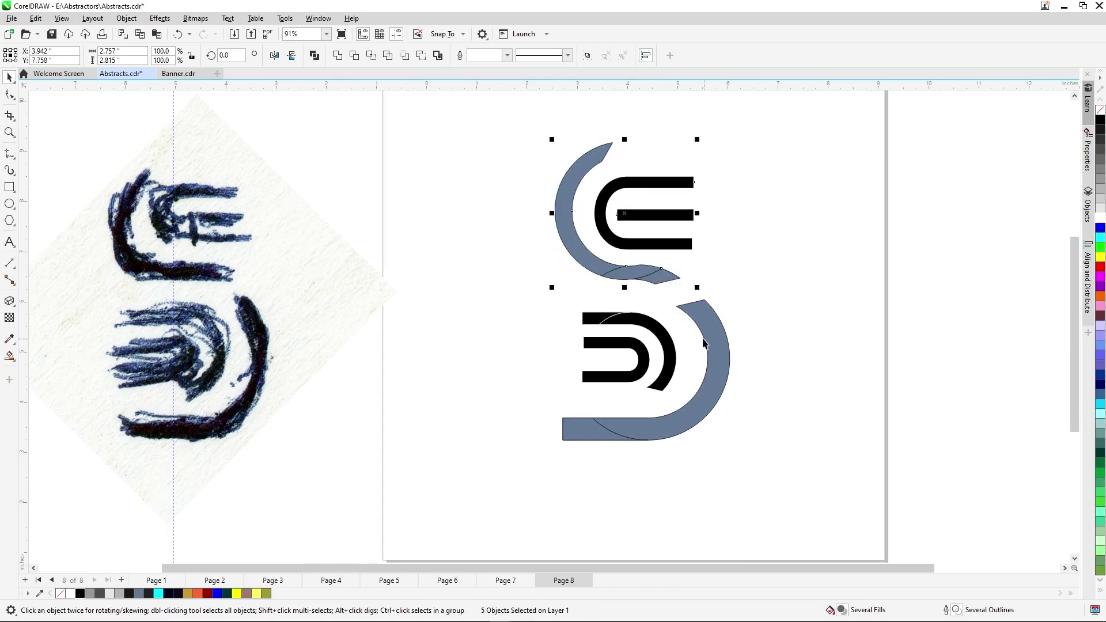
# Adjust the vertical position of the upper shapes to about Y 7.54 inches, just above the lower band
pyautogui.scroll(3, 664, 281)
pyautogui.hotkey('ctrl', 'z')
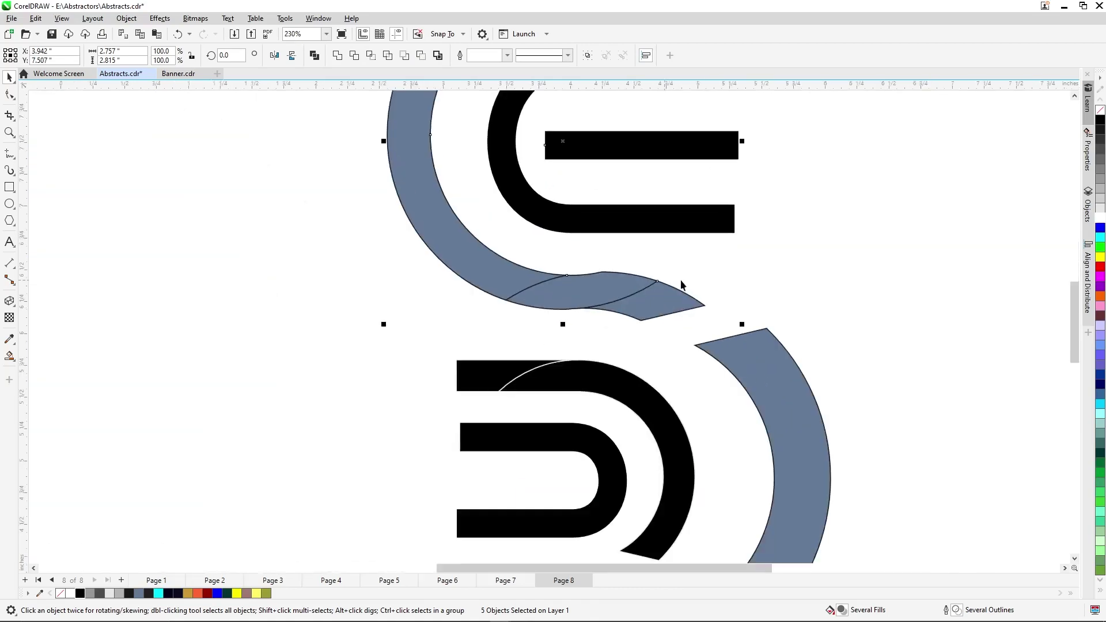
pyautogui.hotkey('ctrl', 'z')
pyautogui.scroll(1, 675, 320)
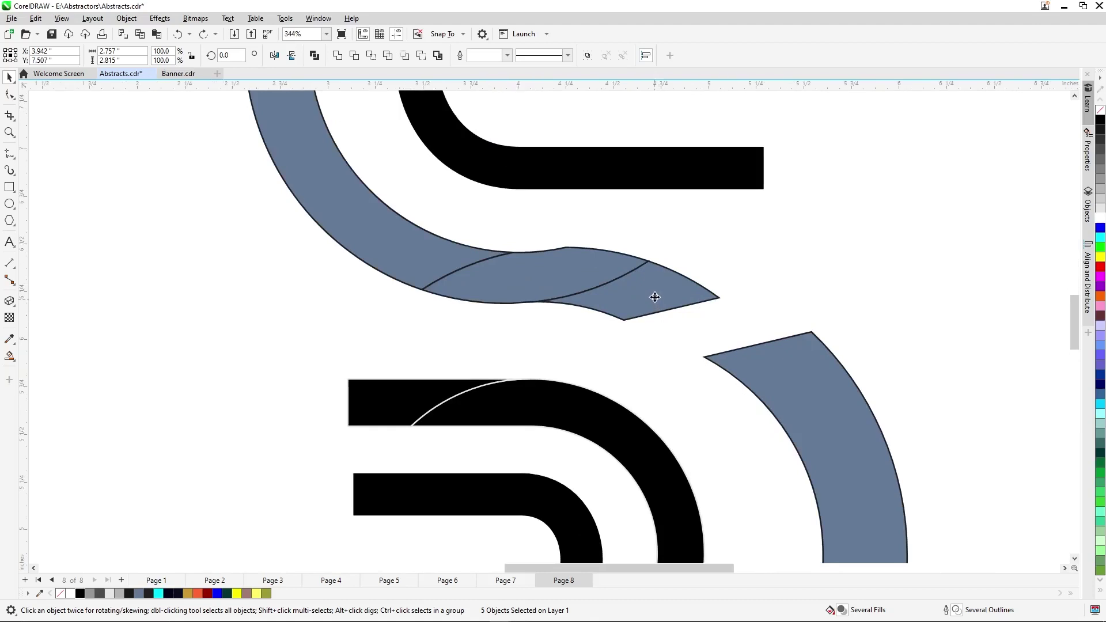
pyautogui.moveTo(654, 298); pyautogui.dragTo(659, 292)
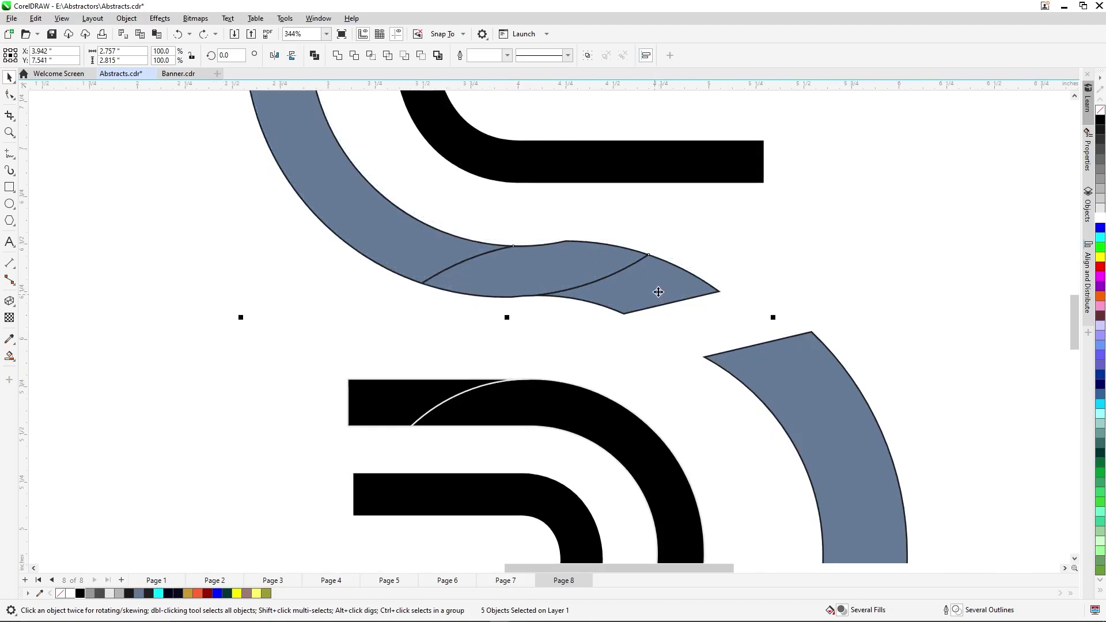
pyautogui.scroll(-2, 661, 291)
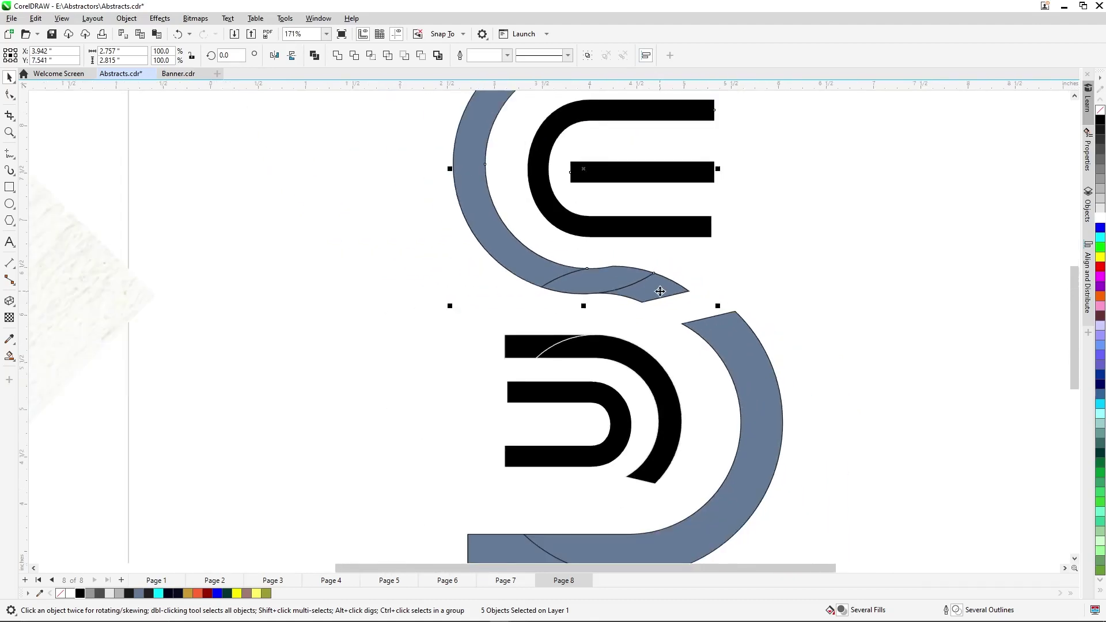
pyautogui.scroll(-1, 660, 291)
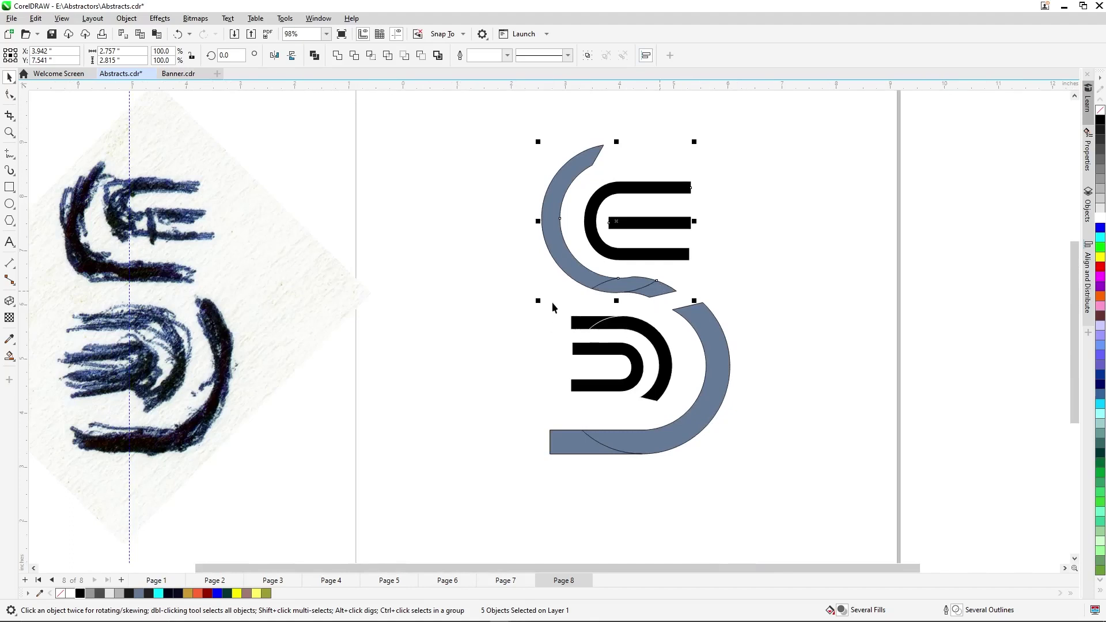
# Enlarge the three black shapes inside the lower band to about 2.06 by 1.74 inches and nudge them slightly upward
pyautogui.moveTo(552, 301); pyautogui.dragTo(683, 425)
pyautogui.moveTo(661, 389)
pyautogui.mouseDown()
pyautogui.moveTo(687, 421)
pyautogui.moveTo(677, 392)
pyautogui.mouseUp()
pyautogui.scroll(3, 663, 391)
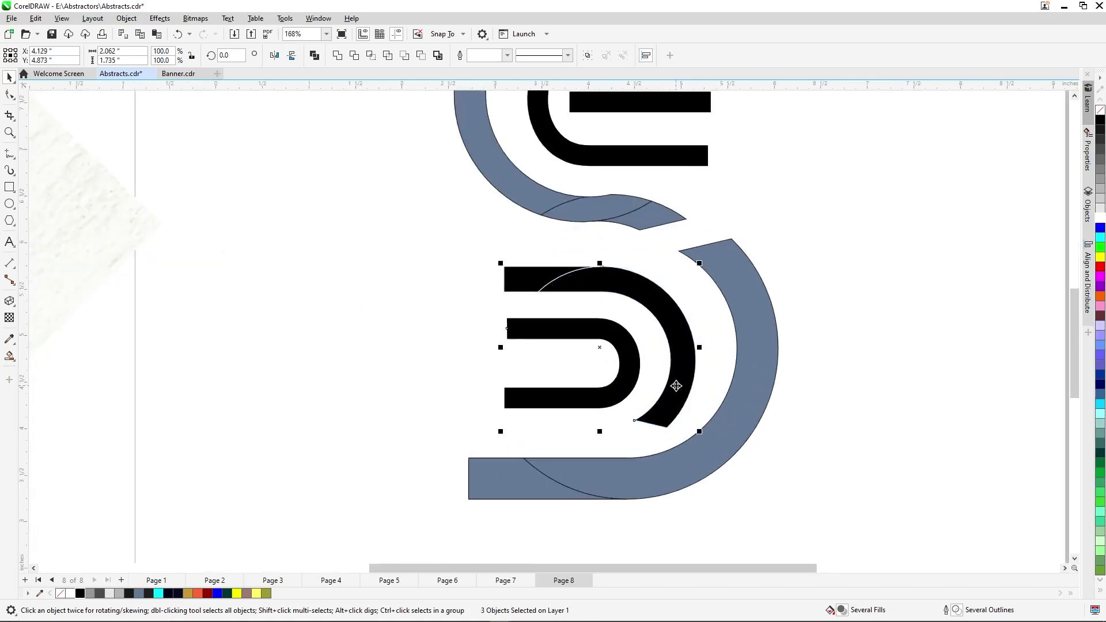
pyautogui.hotkey('ctrl', 'z')
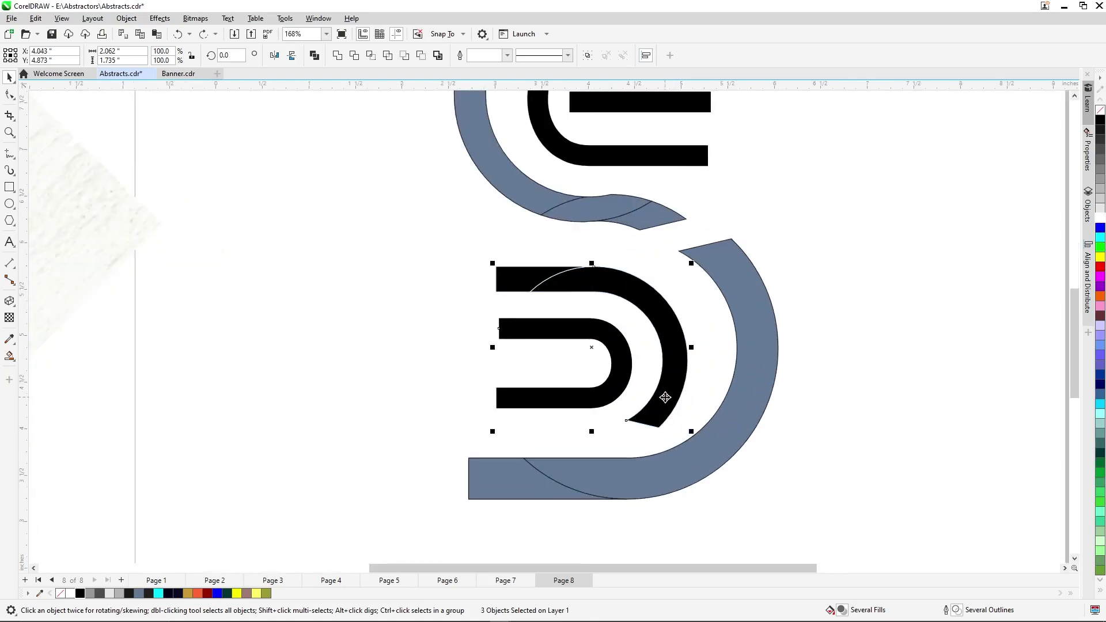
pyautogui.moveTo(663, 395); pyautogui.dragTo(663, 393)
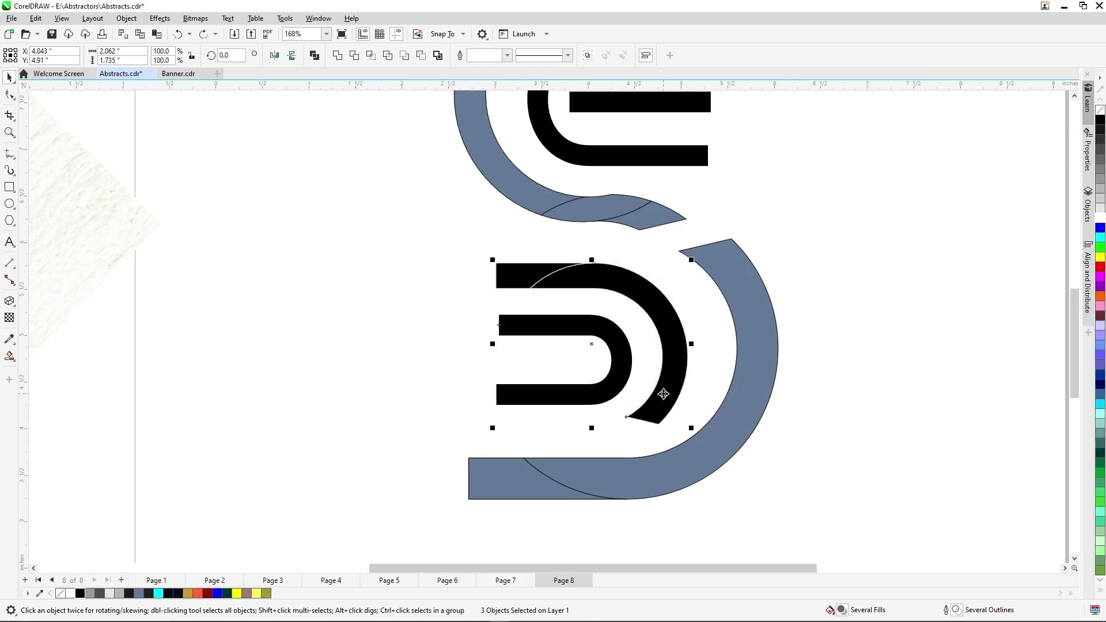
pyautogui.scroll(-3, 579, 412)
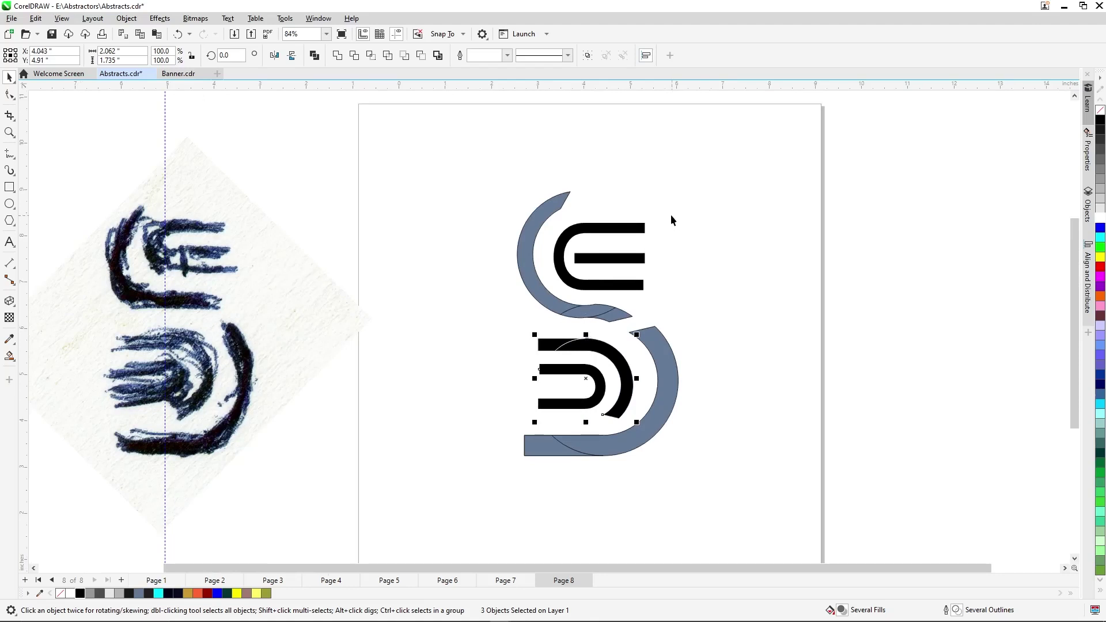
# Scale the two black line objects in the upper half to about 92% and shift them closer to the blue-grey arc
pyautogui.moveTo(670, 213); pyautogui.dragTo(552, 298)
pyautogui.scroll(2, 554, 289)
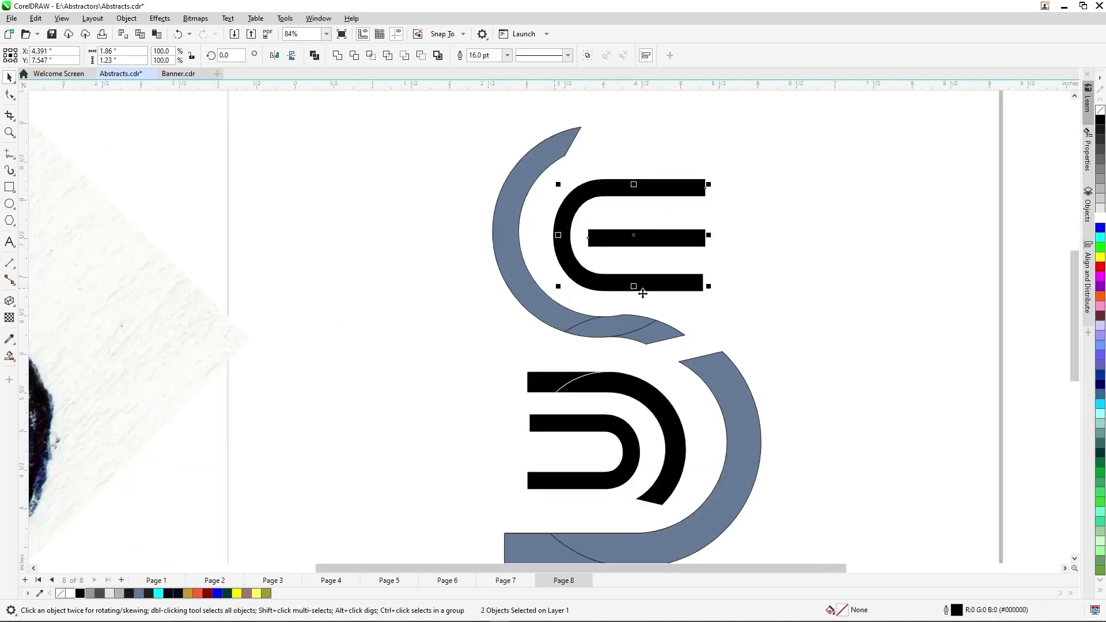
pyautogui.moveTo(712, 288); pyautogui.dragTo(706, 284)
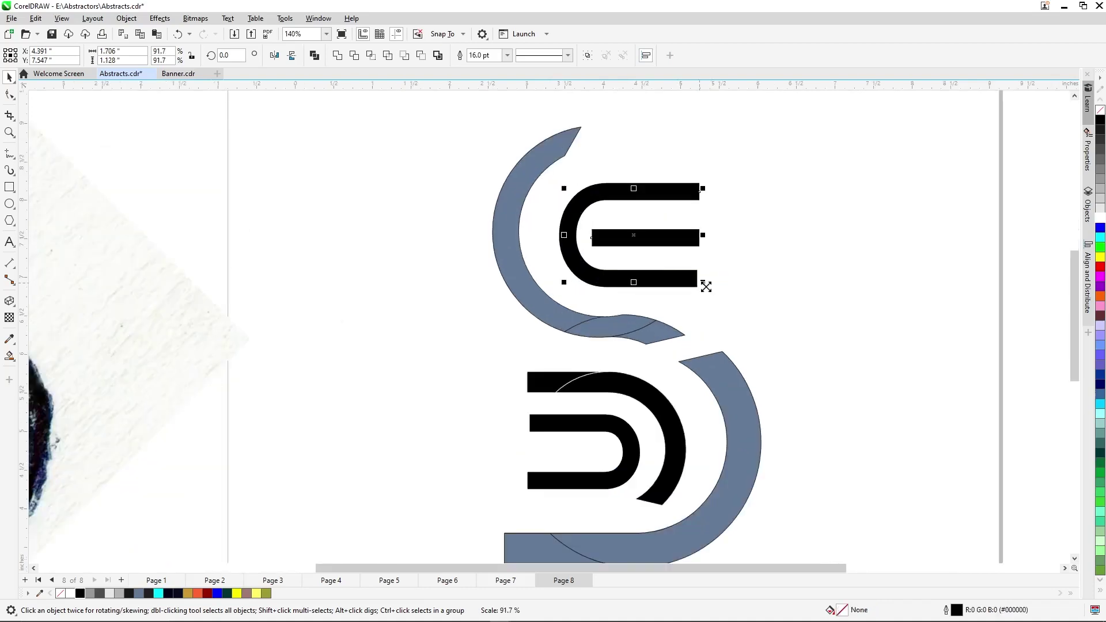
pyautogui.moveTo(630, 276); pyautogui.dragTo(617, 288)
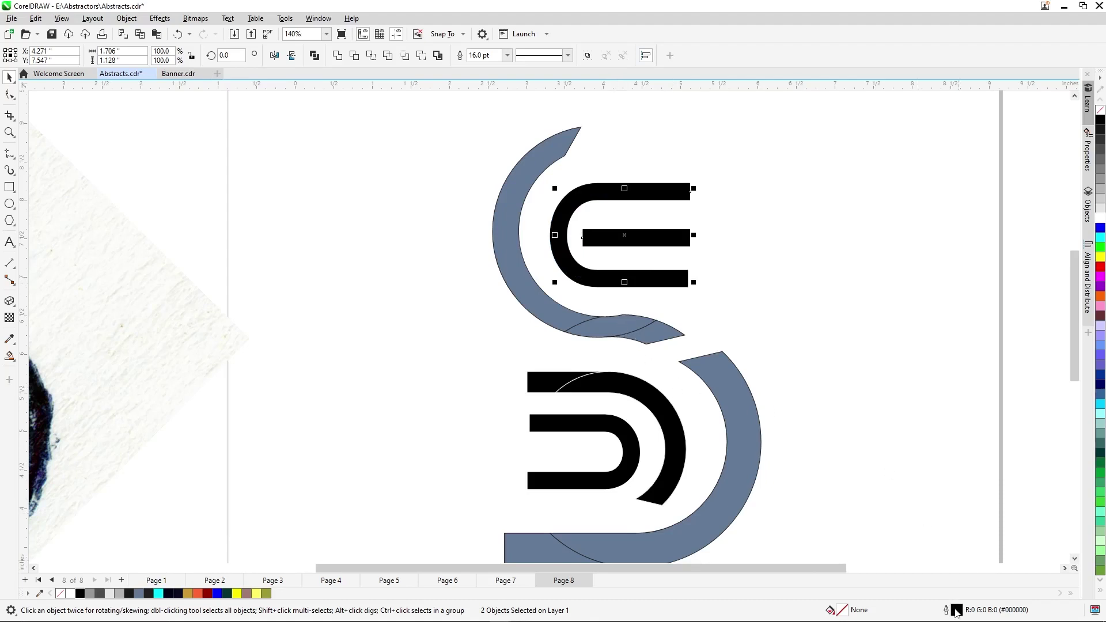
# Give the two black line objects in the upper half round line caps
pyautogui.doubleClick(956, 611)
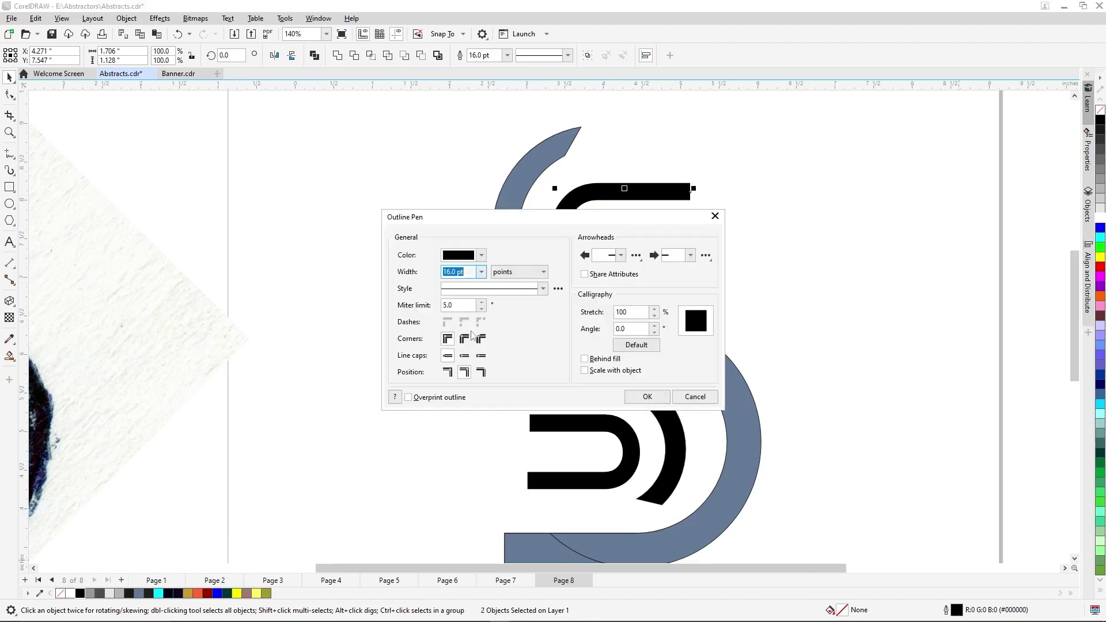
pyautogui.click(465, 355)
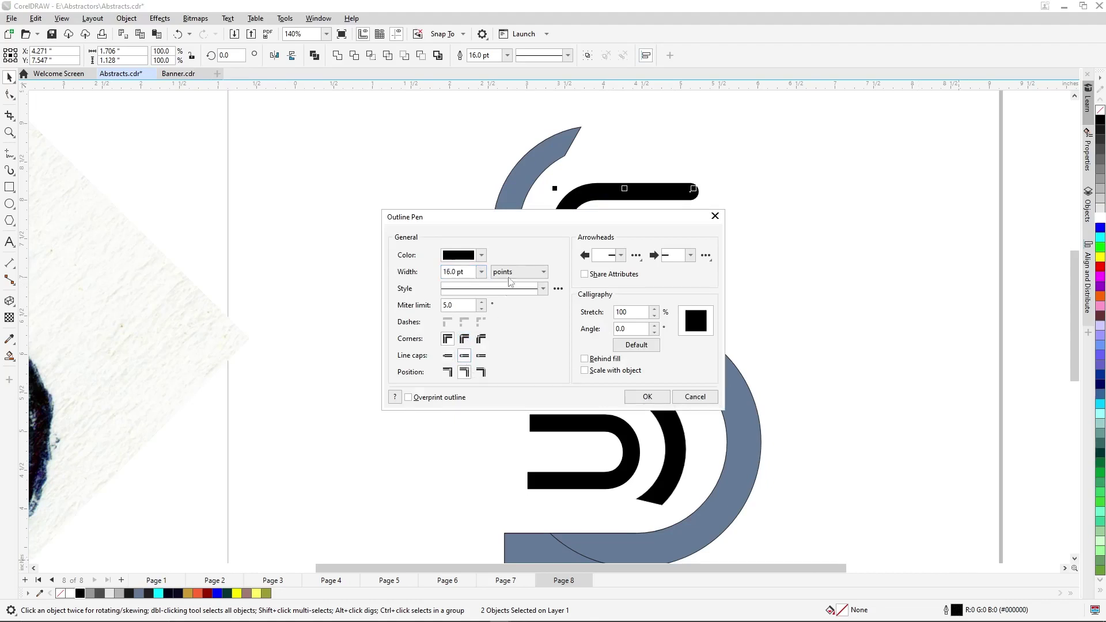
pyautogui.moveTo(543, 226); pyautogui.dragTo(856, 285)
pyautogui.click(951, 456)
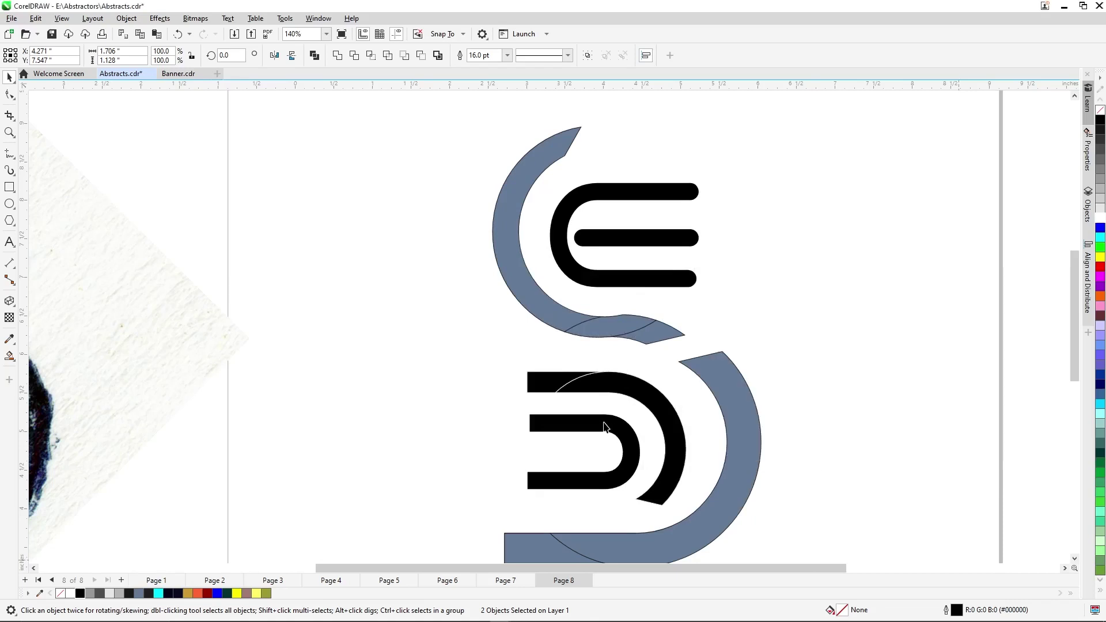
# Copy the rounded outline properties from the upper half's middle bar to the U-shaped line in the lower half
pyautogui.click(605, 424)
pyautogui.press('Tab')
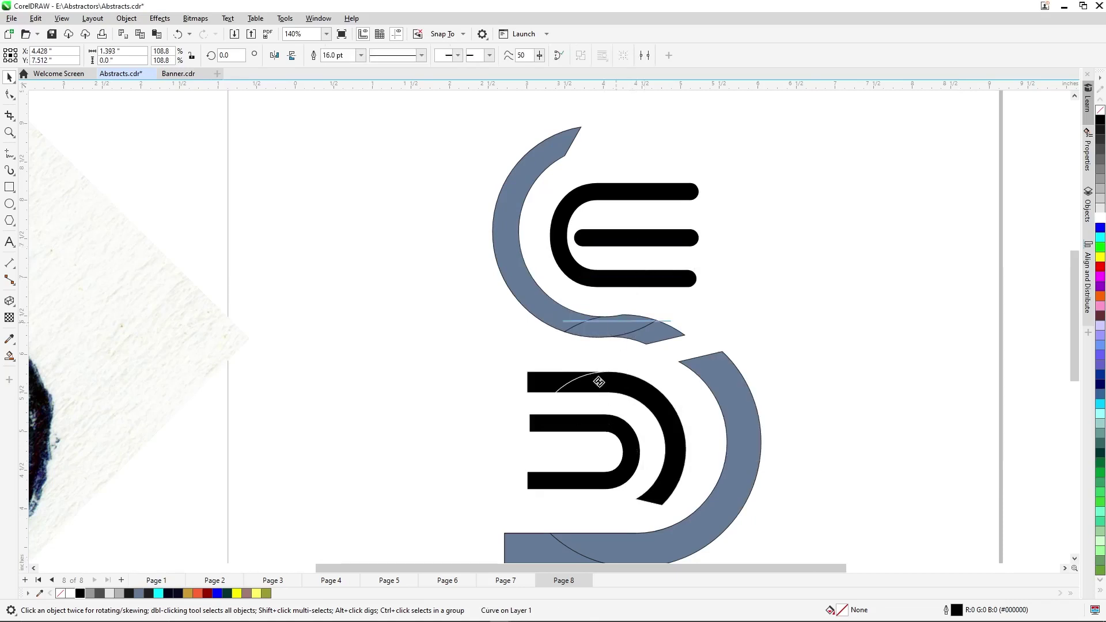
pyautogui.rightClick(580, 425)
pyautogui.click(645, 477)
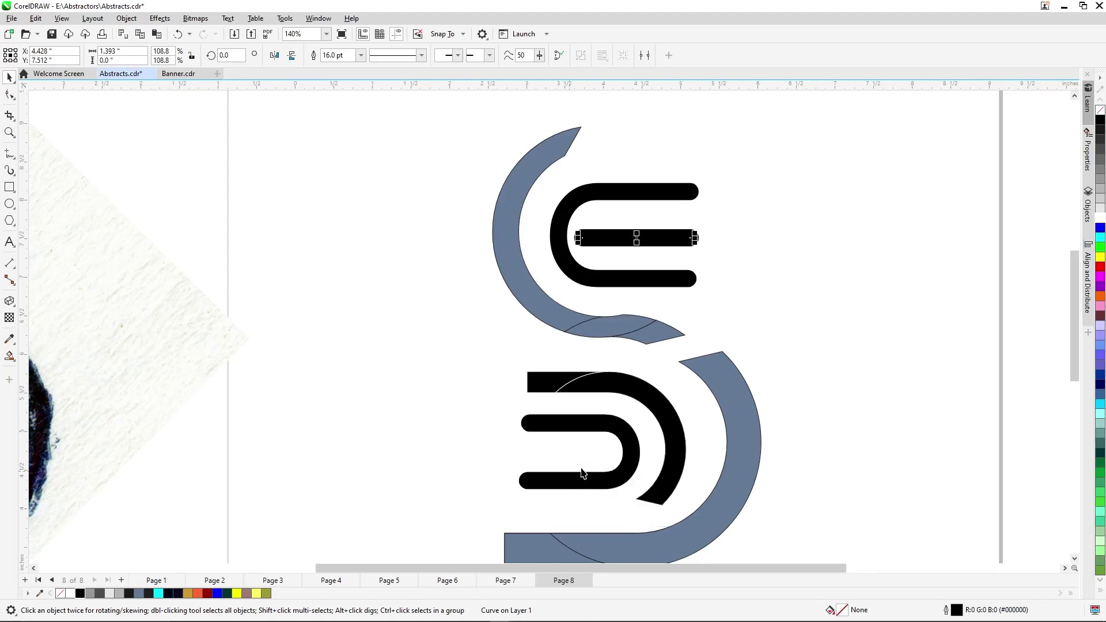
# Nudge both end nodes of the lower U-shaped line three steps to the right to shorten its arms
pyautogui.doubleClick(535, 429)
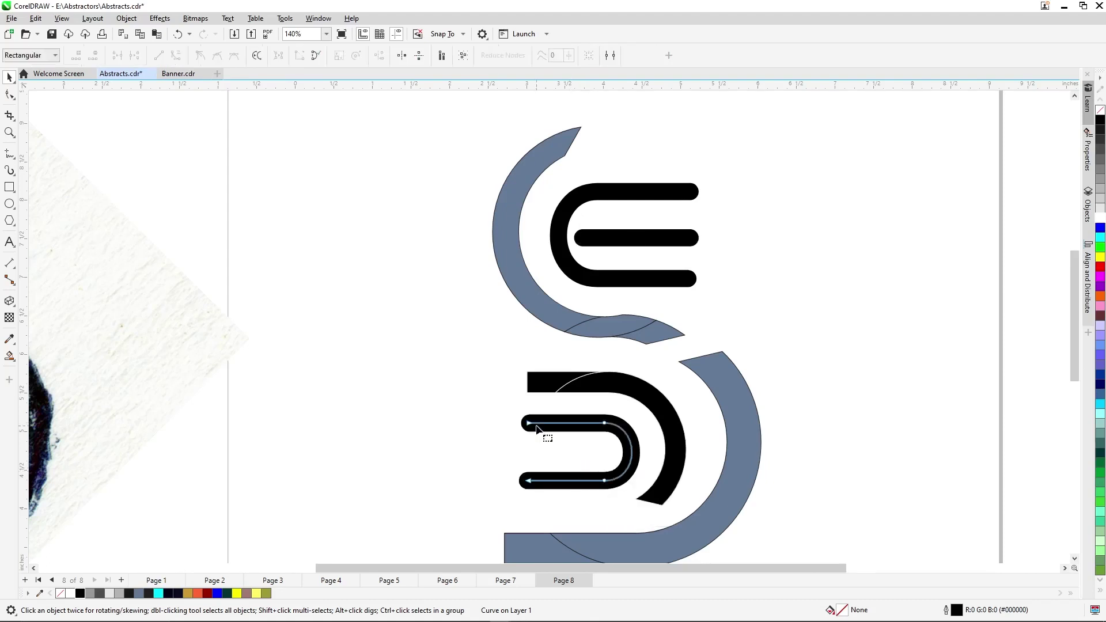
pyautogui.moveTo(505, 414); pyautogui.dragTo(555, 501)
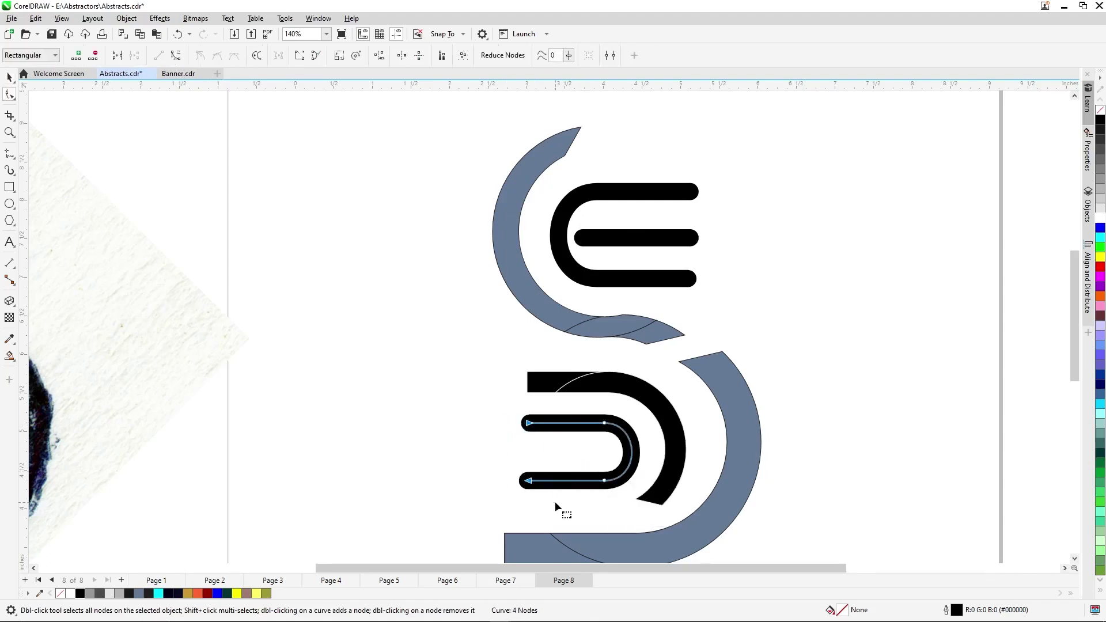
pyautogui.press('Right')
pyautogui.press('Right')
pyautogui.press('Right')
pyautogui.scroll(-1, 533, 426)
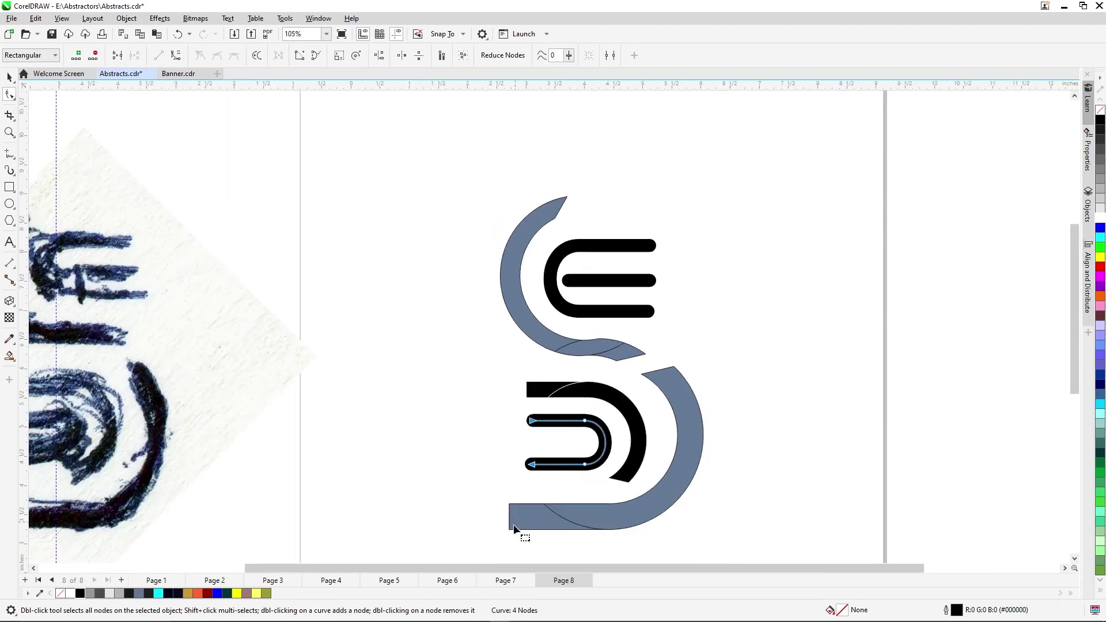
pyautogui.scroll(1, 513, 530)
pyautogui.scroll(-1, 434, 489)
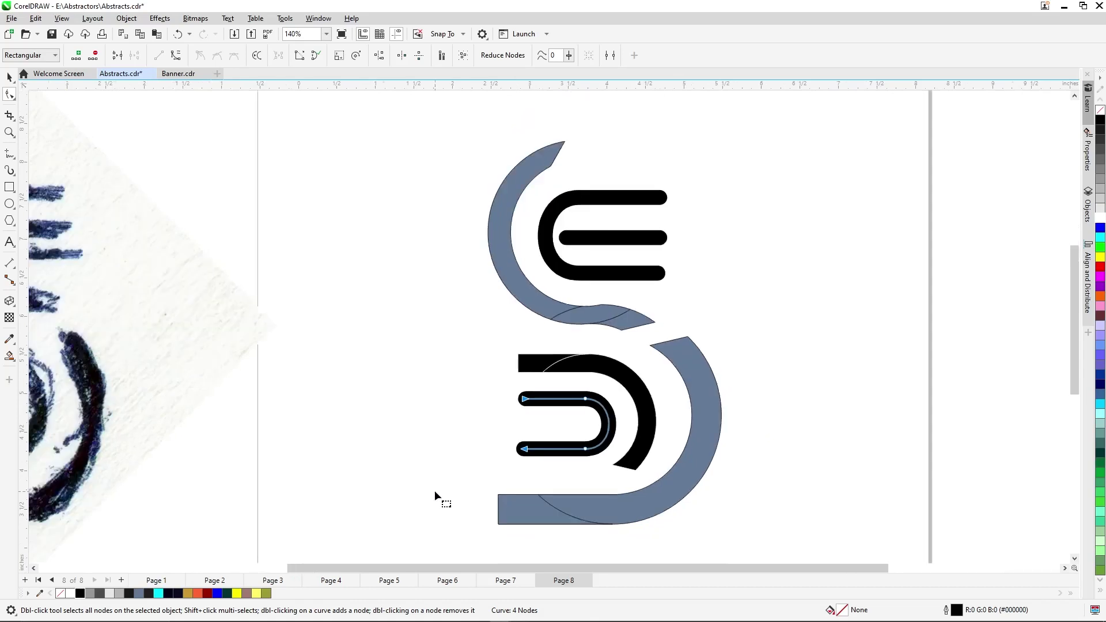
pyautogui.press('space')
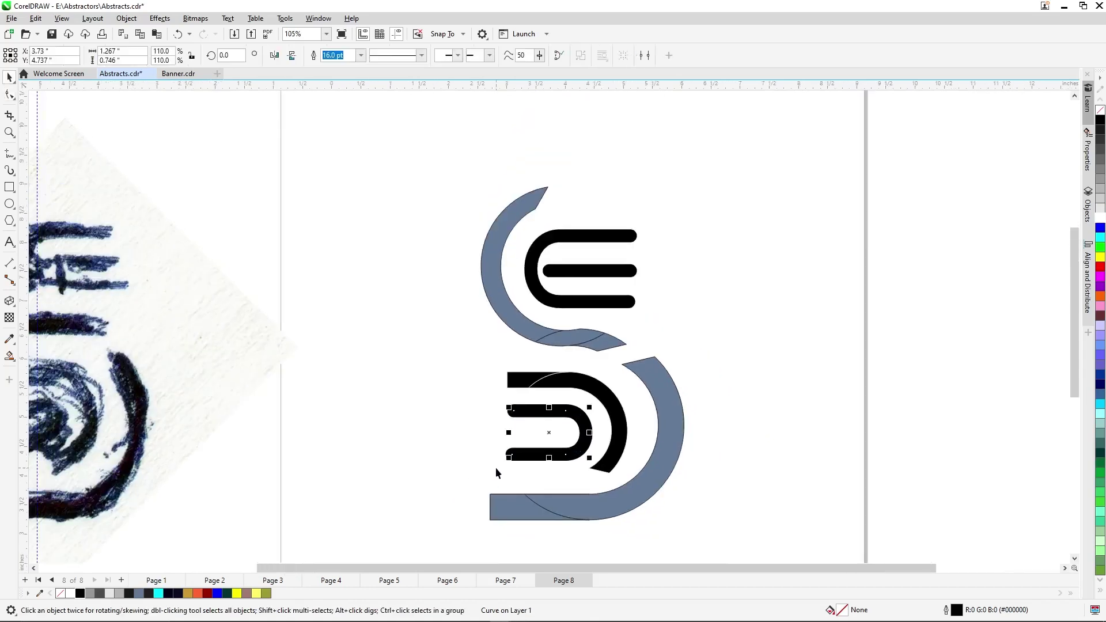
pyautogui.scroll(-2, 509, 398)
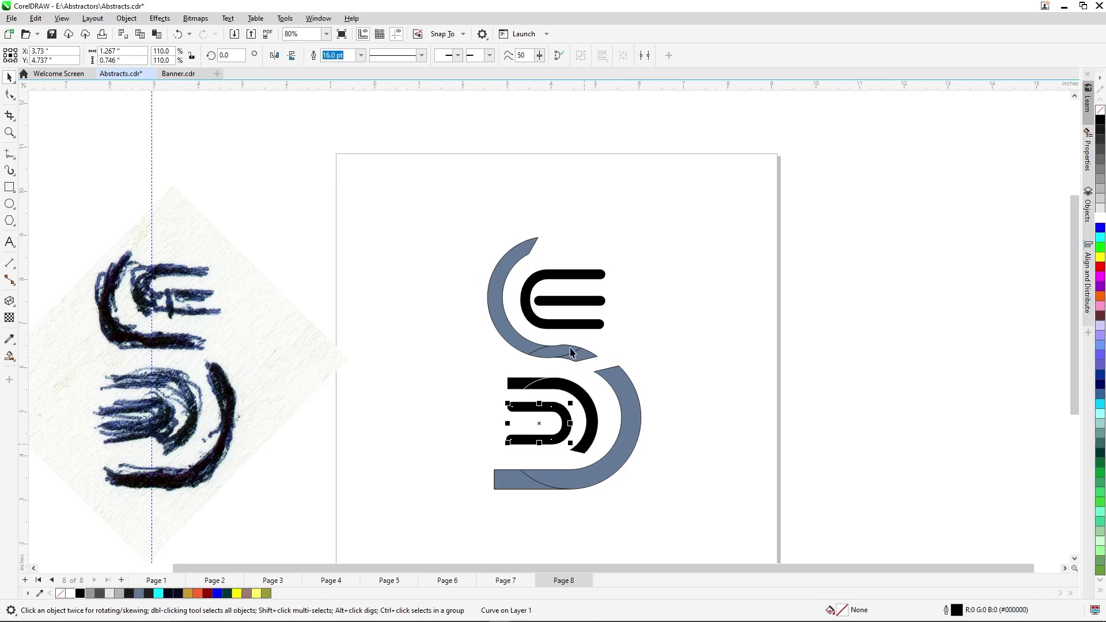
pyautogui.click(454, 391)
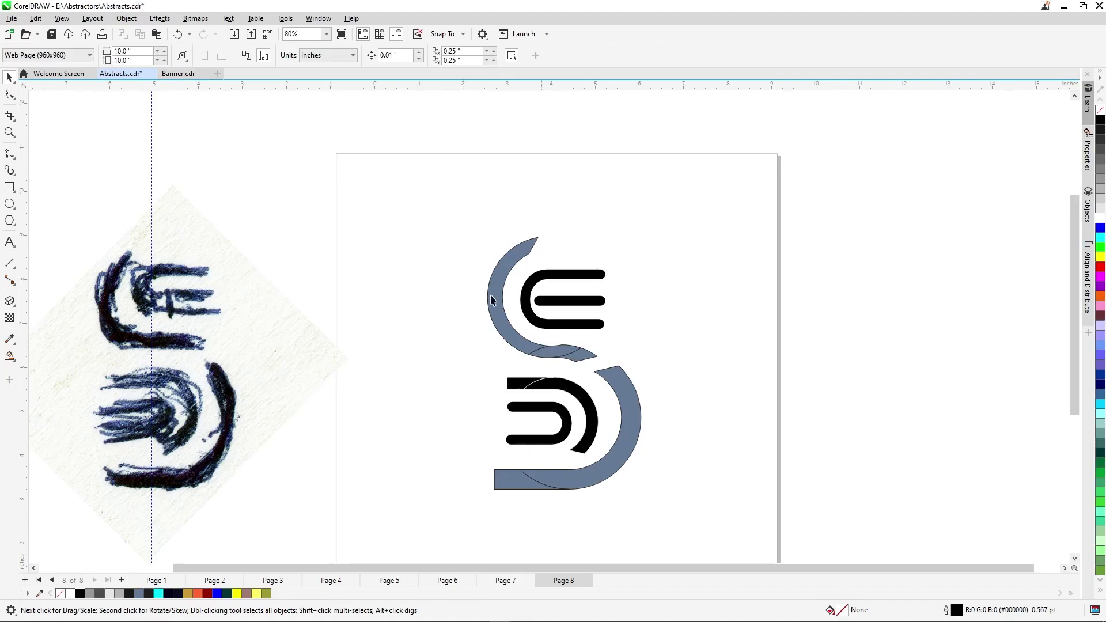
# Select the upper half together with the lower blue-grey band shapes and fill them black
pyautogui.moveTo(460, 215); pyautogui.dragTo(605, 378)
pyautogui.keyDown('shift'); pyautogui.click(561, 483); pyautogui.keyUp('shift')
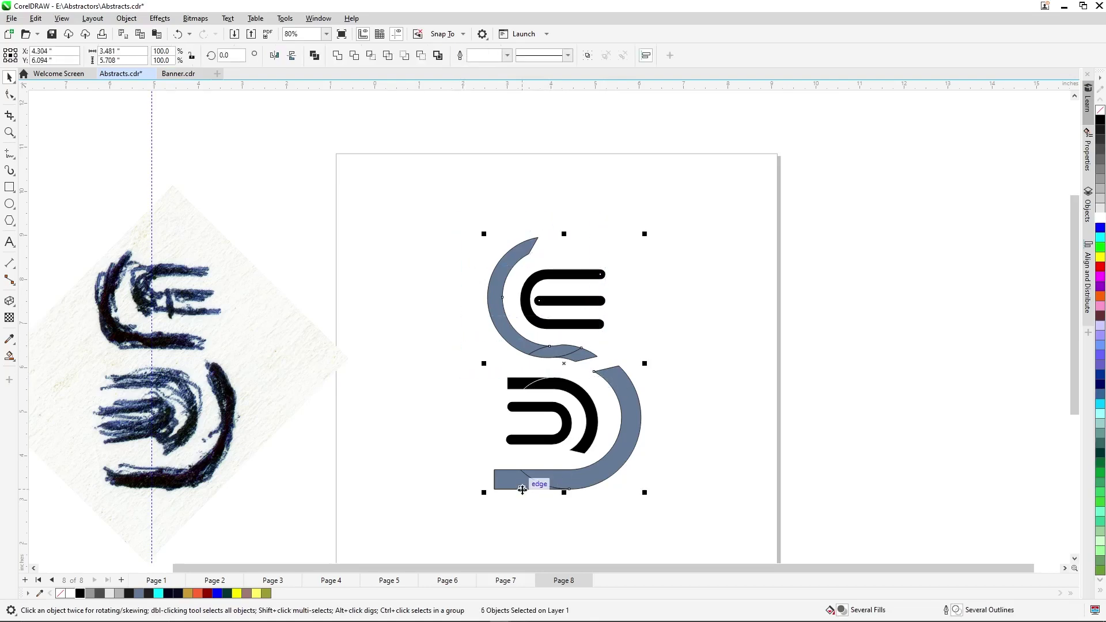
pyautogui.click(1101, 118)
# Try a white outline on all seven selected objects, including the upper line objects, and undo the outline changes
pyautogui.rightClick(1101, 110)
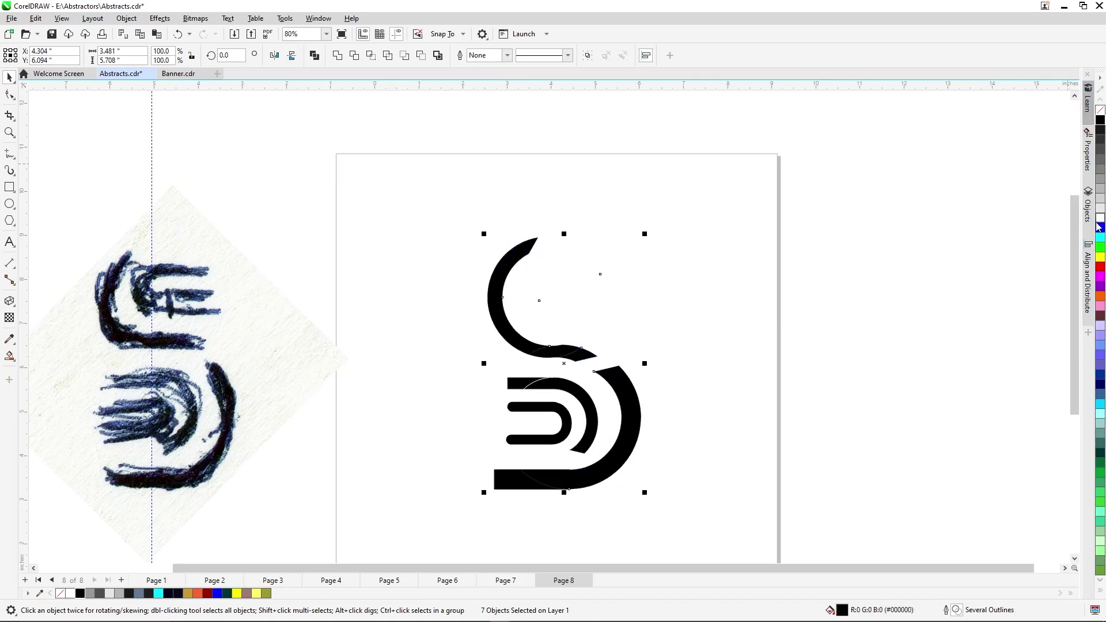
pyautogui.rightClick(1100, 220)
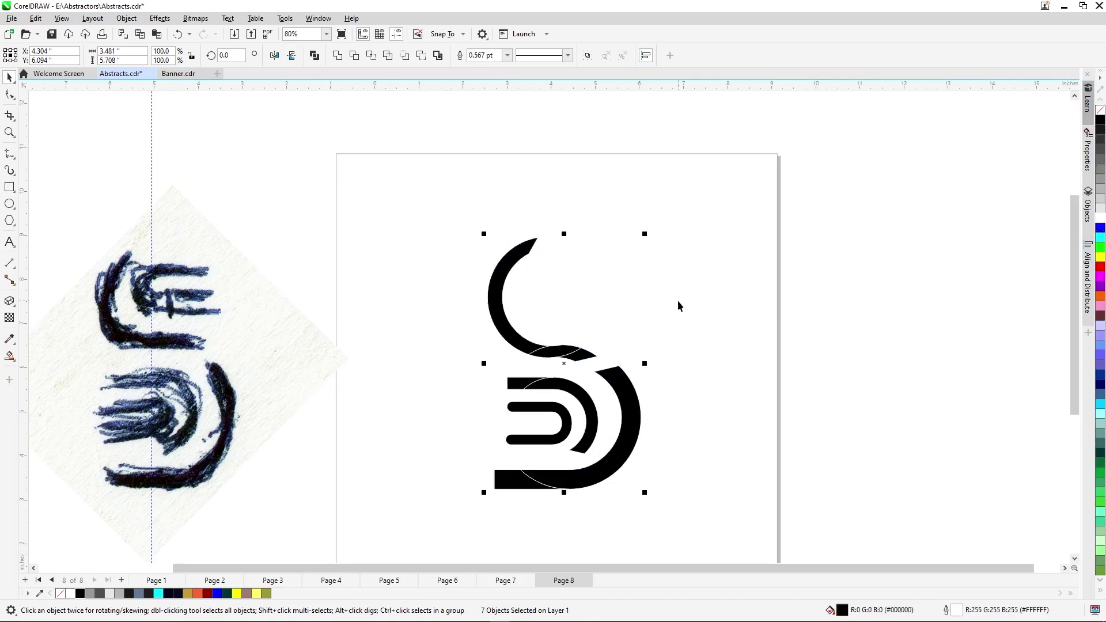
pyautogui.hotkey('ctrl', 'z')
pyautogui.hotkey('ctrl', 'z')
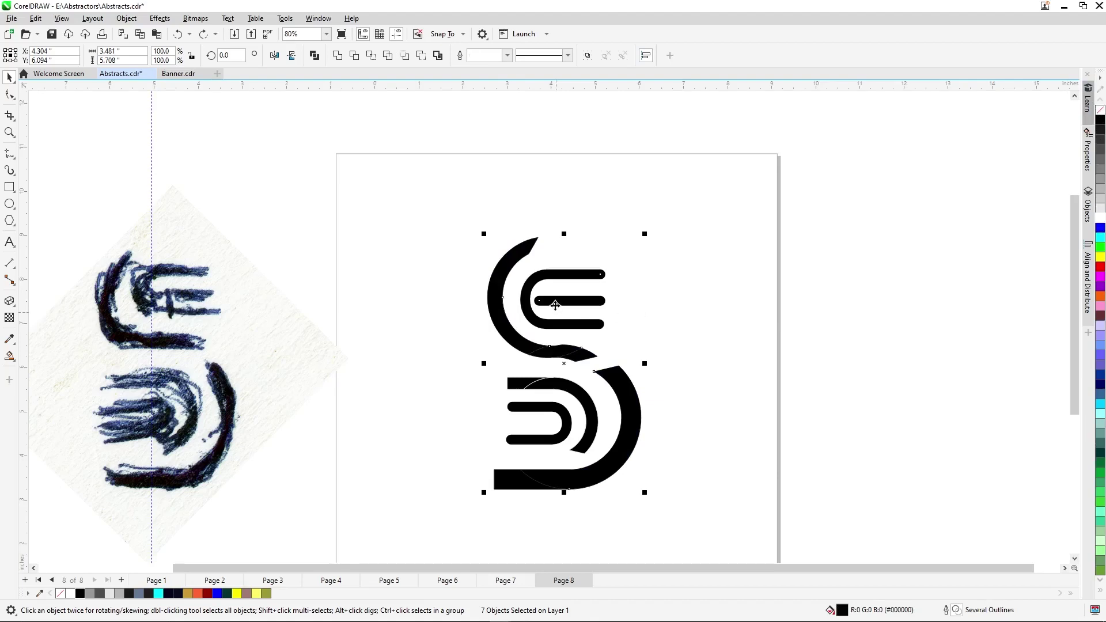
# Exclude the two upper line objects from the selection and give the five remaining band shapes a white outline
pyautogui.keyDown('shift'); pyautogui.click(579, 279); pyautogui.keyUp('shift')
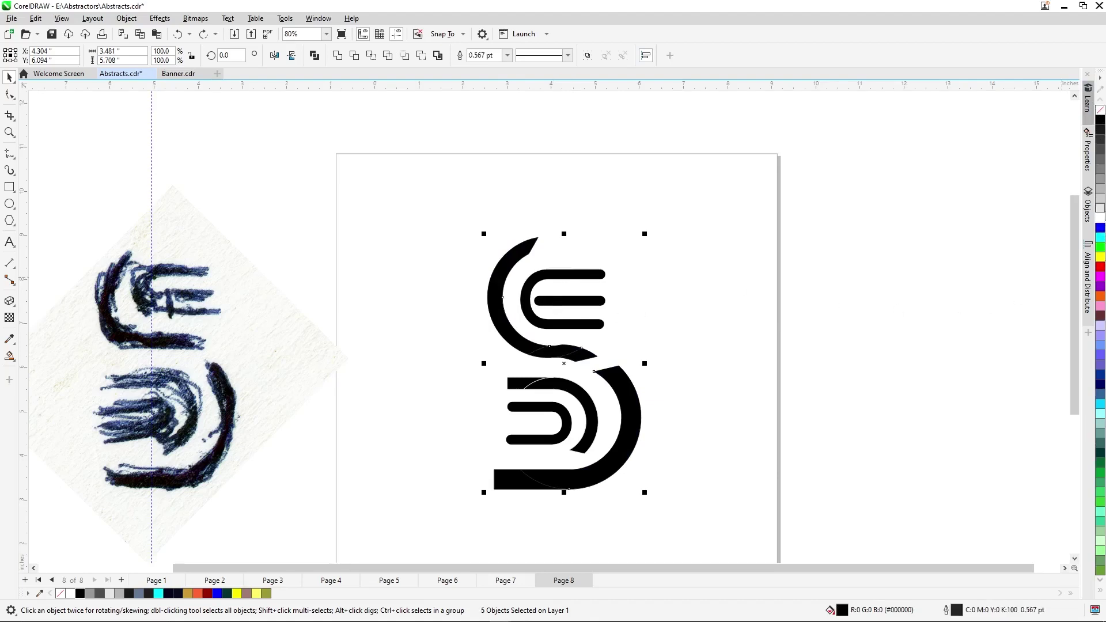
pyautogui.rightClick(1100, 222)
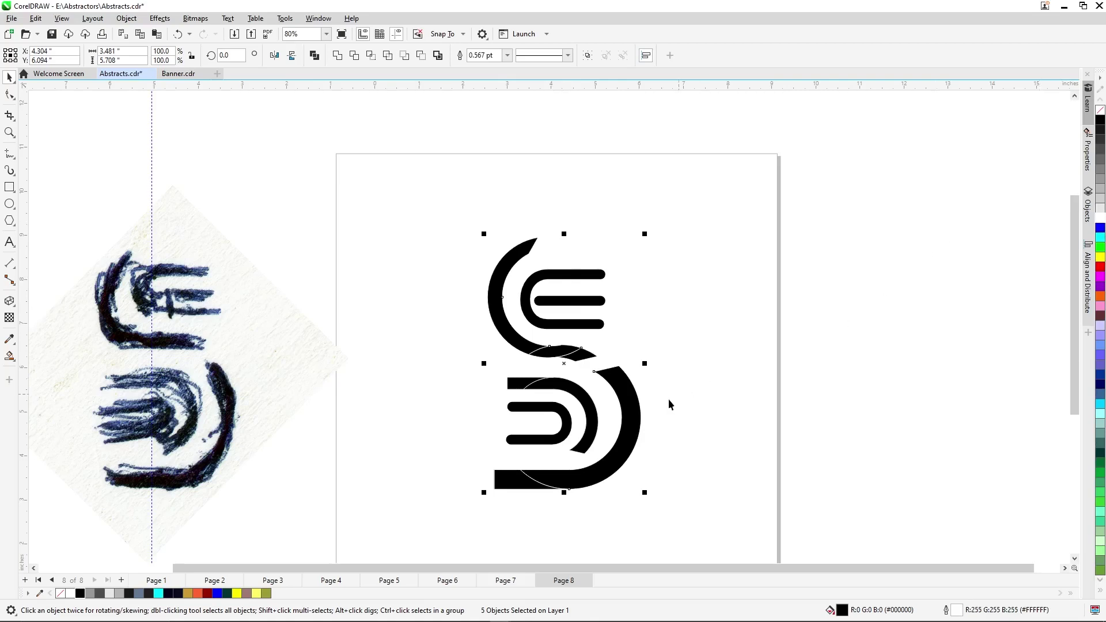
pyautogui.click(681, 479)
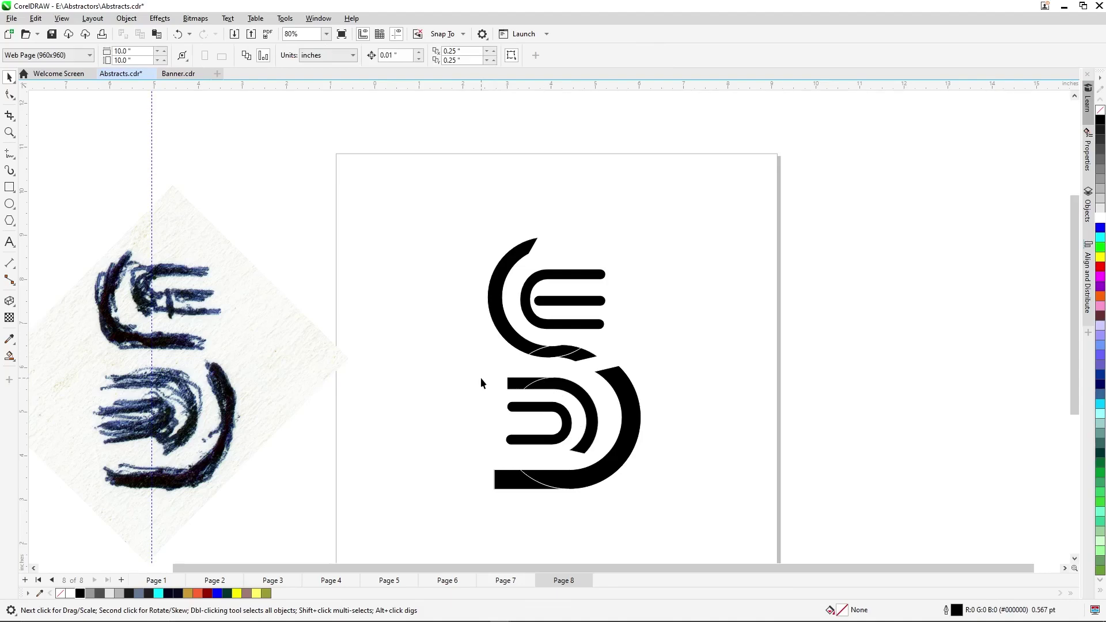
# Delete the scanned sketch bitmap beside the page
pyautogui.click(237, 389)
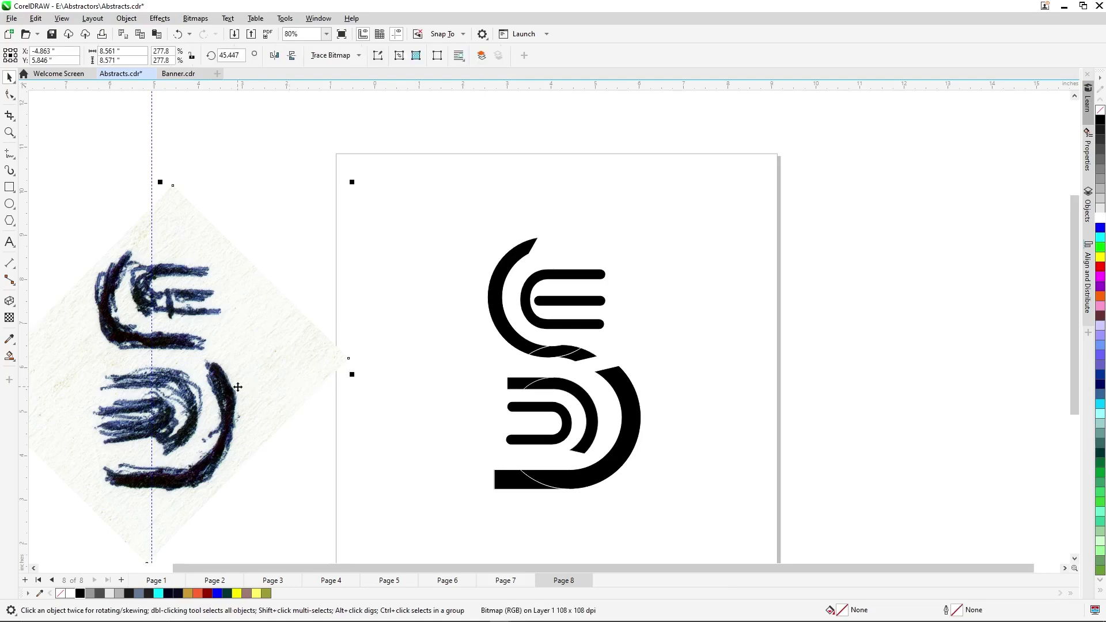
pyautogui.press('Delete')
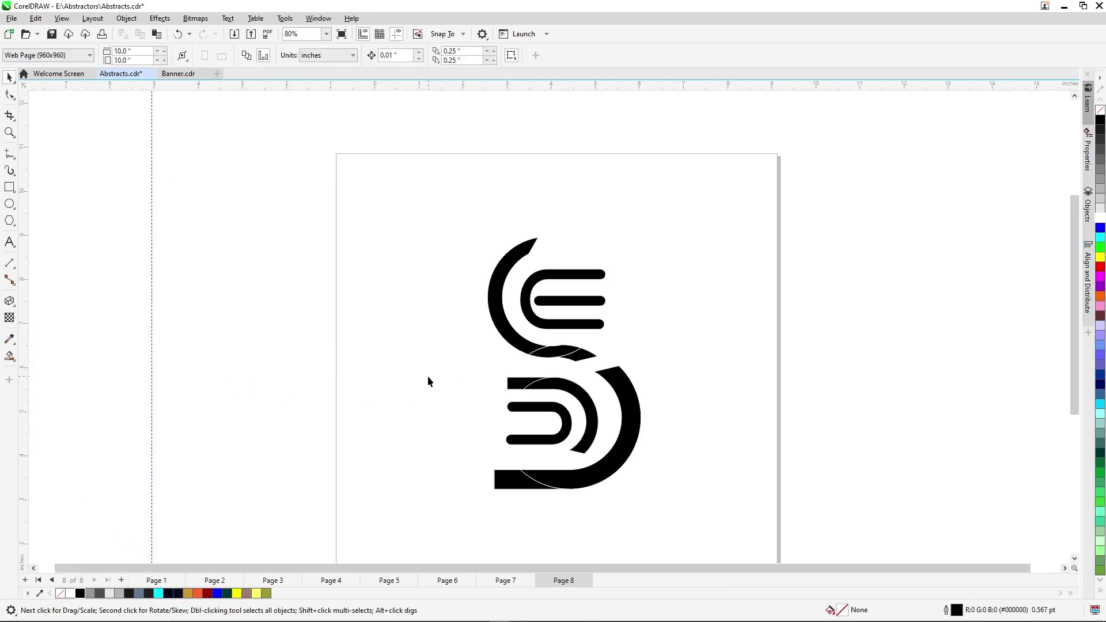
pyautogui.scroll(-2, 428, 381)
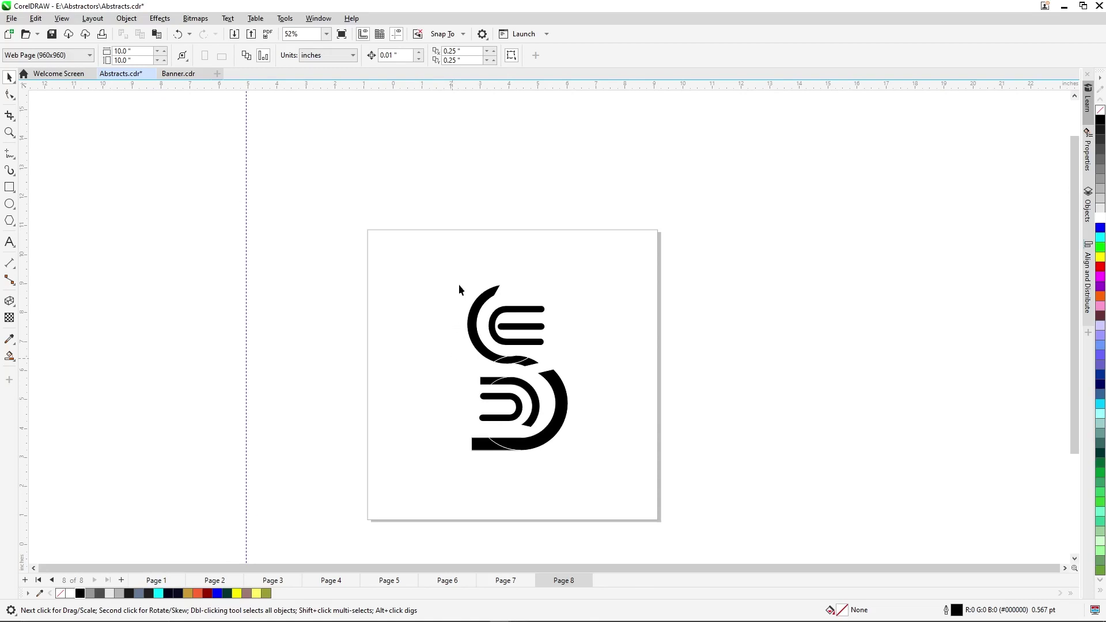
# Select the five shapes of the upper and lower outer bands and remove their outline
pyautogui.moveTo(436, 274); pyautogui.dragTo(617, 490)
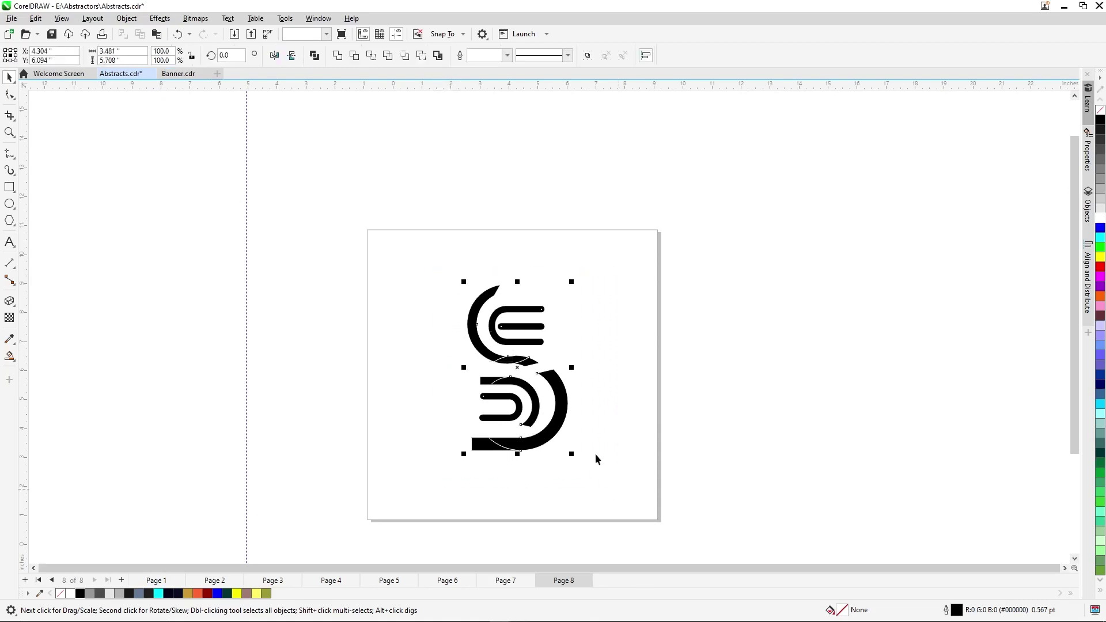
pyautogui.scroll(2, 533, 333)
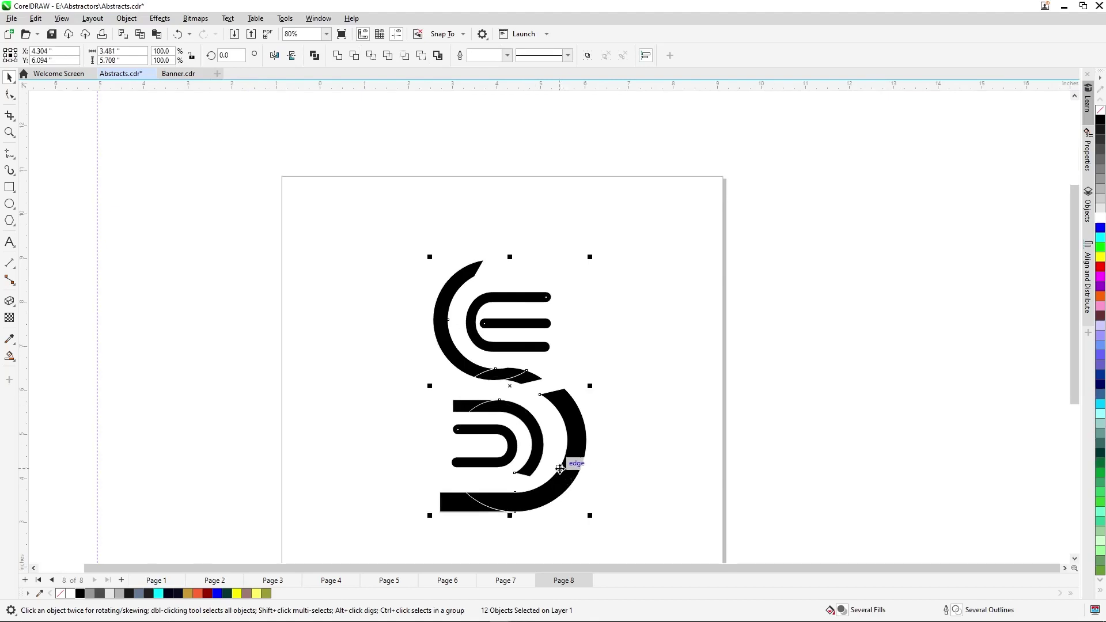
pyautogui.click(533, 377)
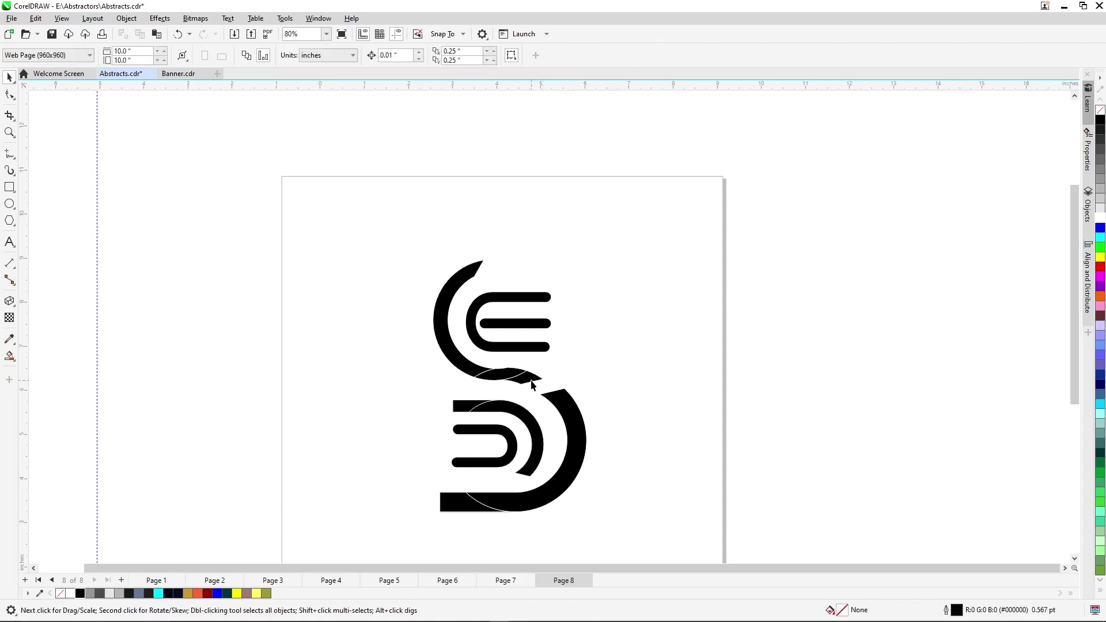
pyautogui.keyDown('shift'); pyautogui.click(568, 411); pyautogui.keyUp('shift')
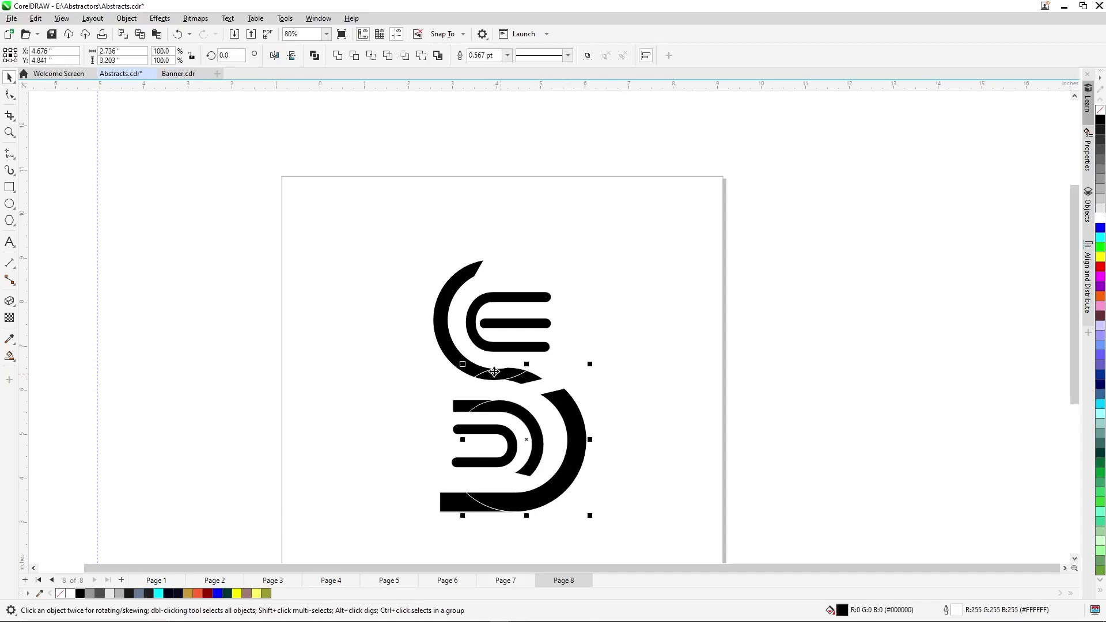
pyautogui.keyDown('shift'); pyautogui.click(469, 372); pyautogui.keyUp('shift')
pyautogui.keyDown('shift'); pyautogui.click(466, 509); pyautogui.keyUp('shift')
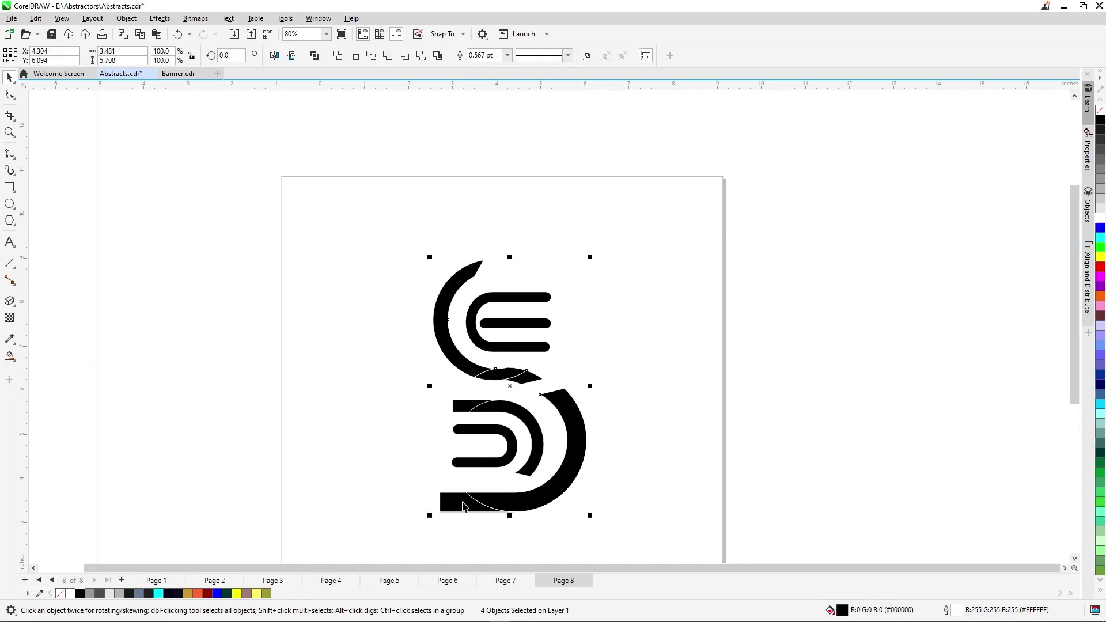
pyautogui.keyDown('shift'); pyautogui.click(463, 507); pyautogui.keyUp('shift')
pyautogui.rightClick(60, 594)
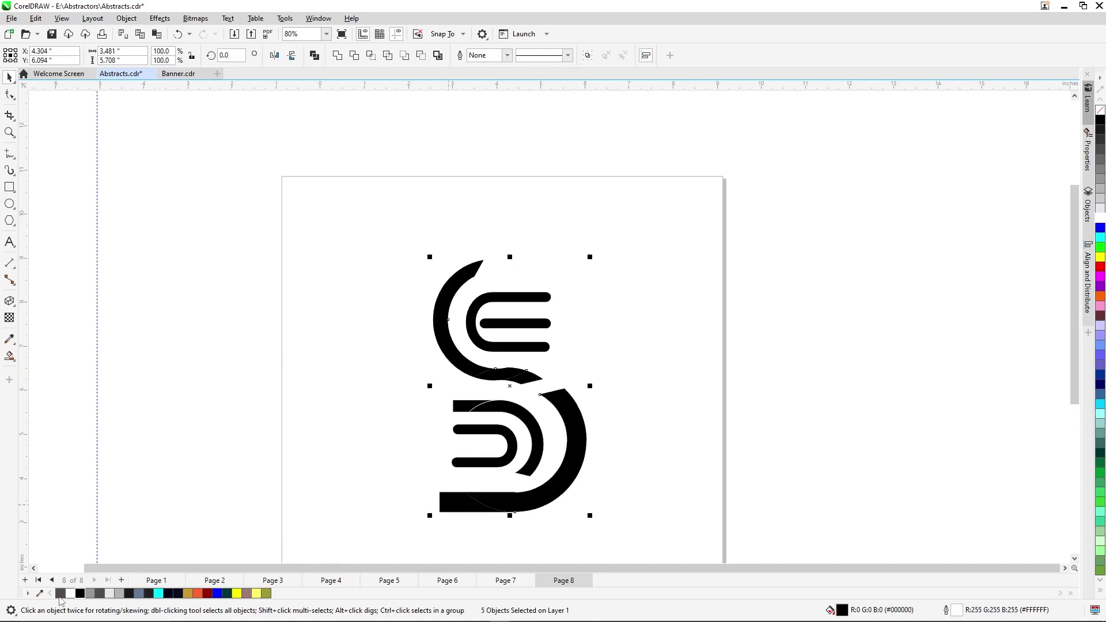
# Place a copy of the complete logo on the empty area left of the page, at about X -4.26 inches
pyautogui.scroll(-2, 500, 354)
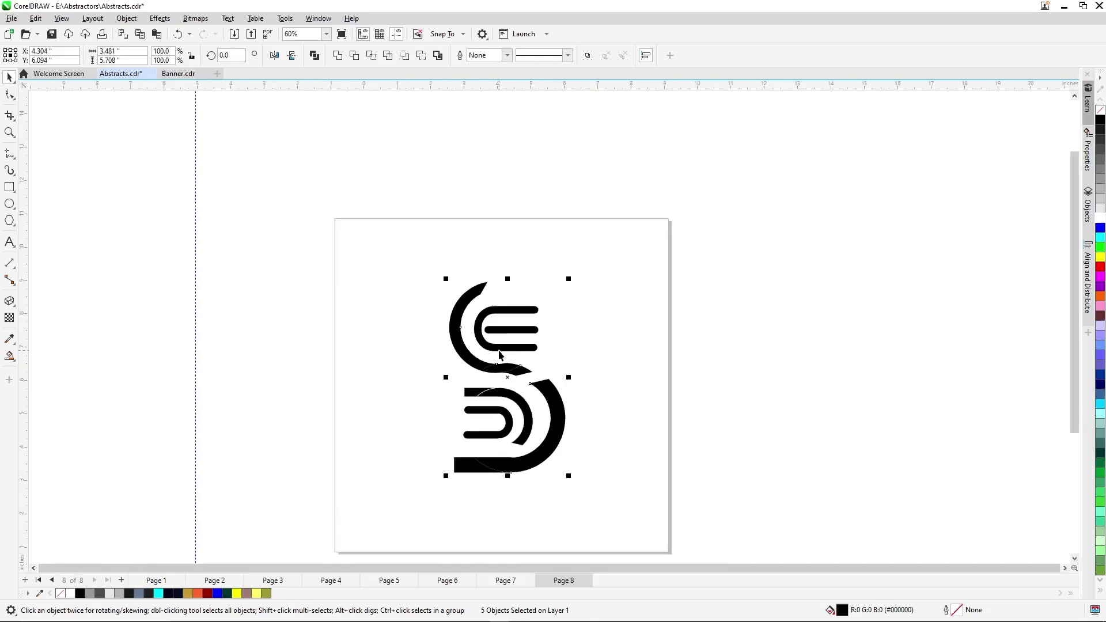
pyautogui.moveTo(539, 385); pyautogui.dragTo(299, 385)
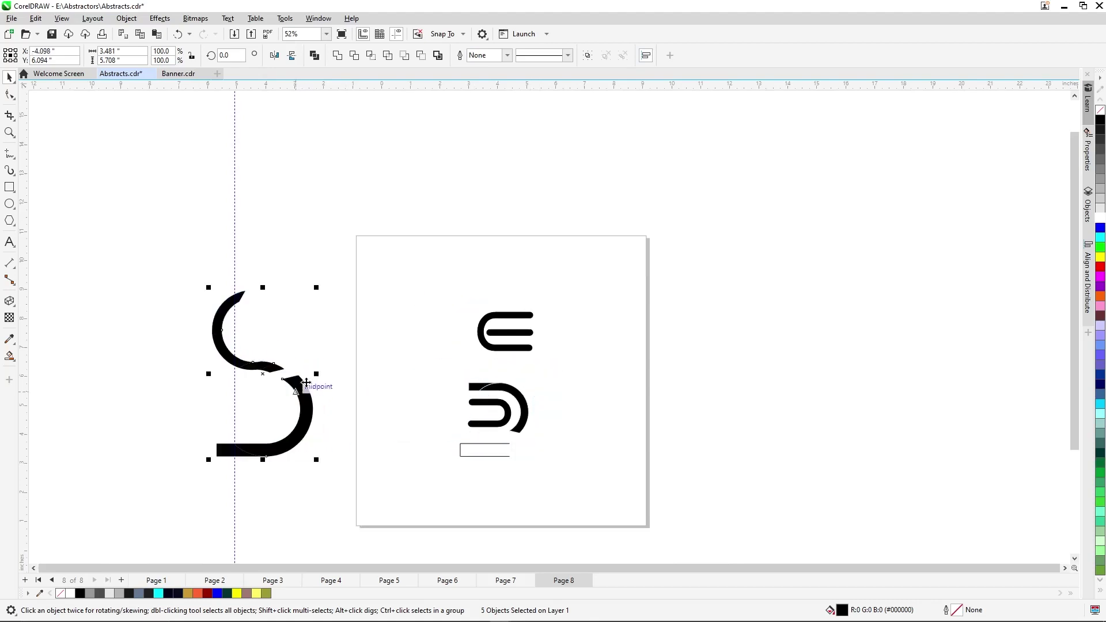
pyautogui.hotkey('ctrl', 'z')
pyautogui.moveTo(599, 288); pyautogui.dragTo(412, 490)
pyautogui.moveTo(547, 402); pyautogui.dragTo(300, 408)
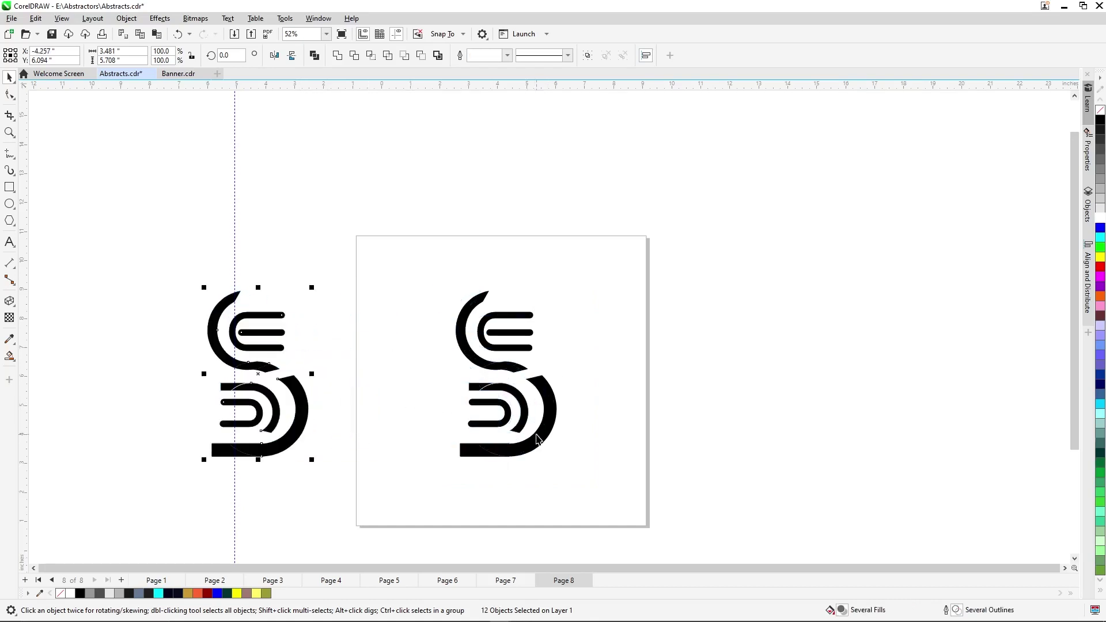
# Set the outline width of the lower U-shaped line in the on-page logo to 24 pt
pyautogui.scroll(3, 536, 439)
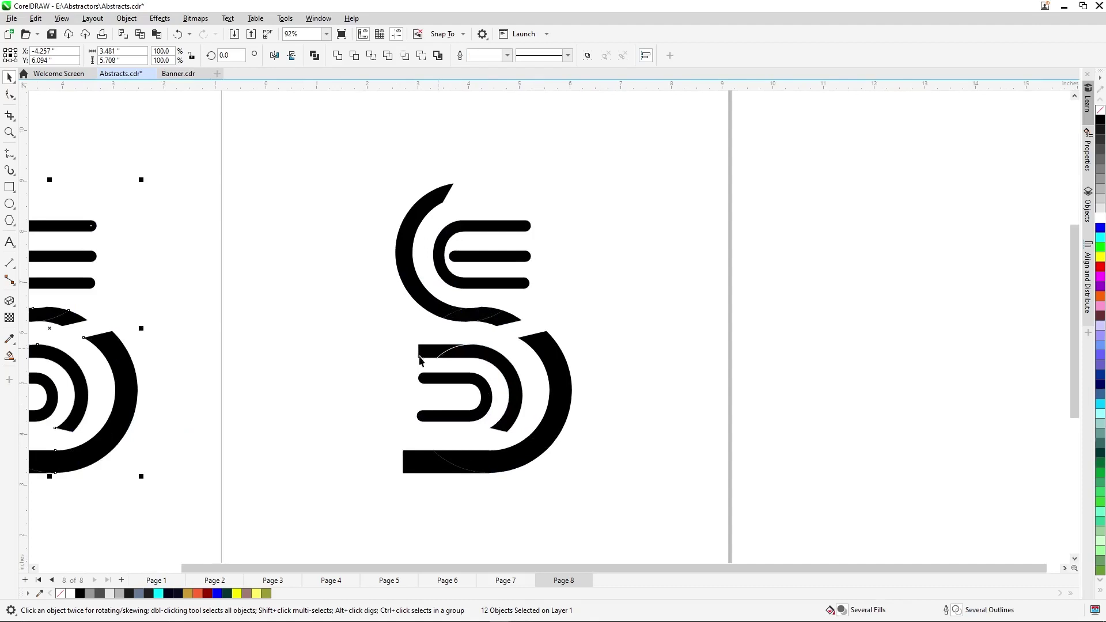
pyautogui.click(434, 383)
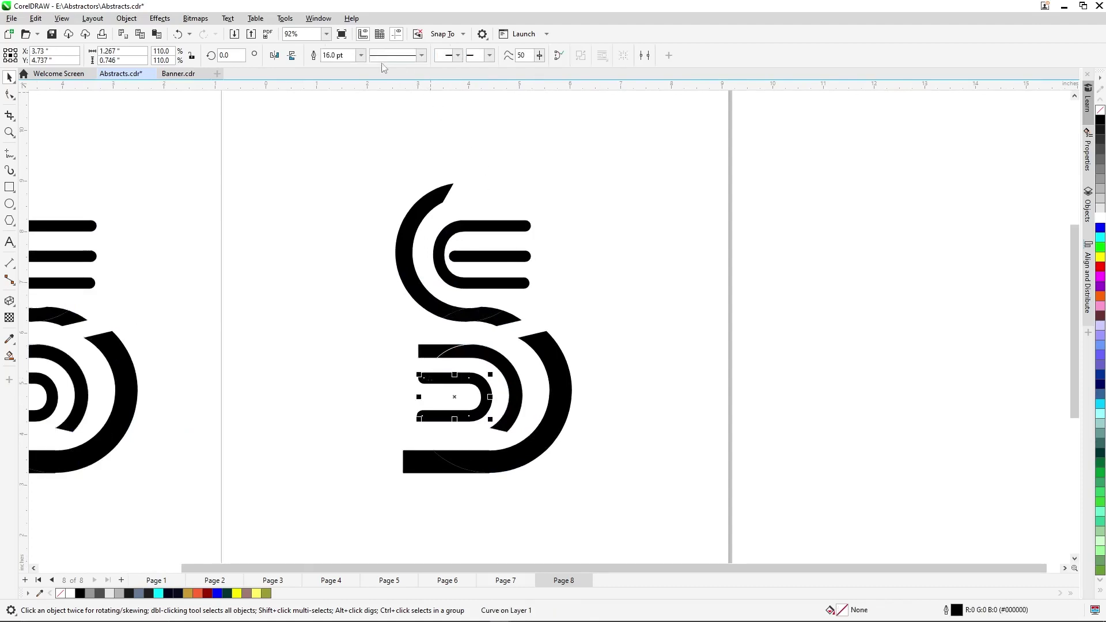
pyautogui.click(361, 55)
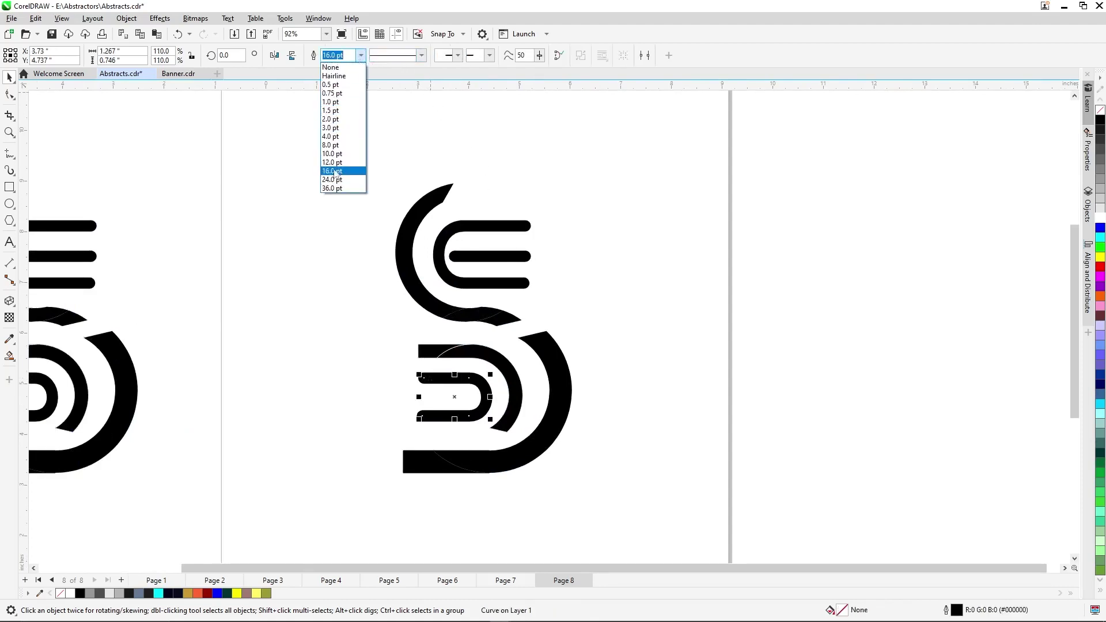
pyautogui.click(333, 181)
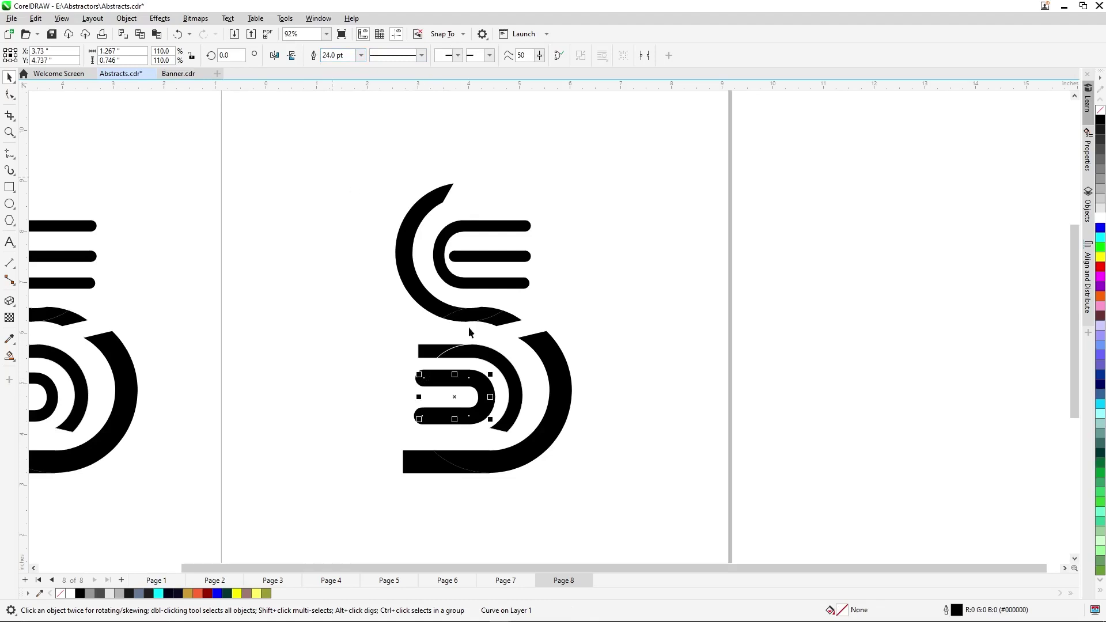
# Set the outline width of the upper U-shaped line and the bar inside it to 24 pt in the on-page logo
pyautogui.click(490, 286)
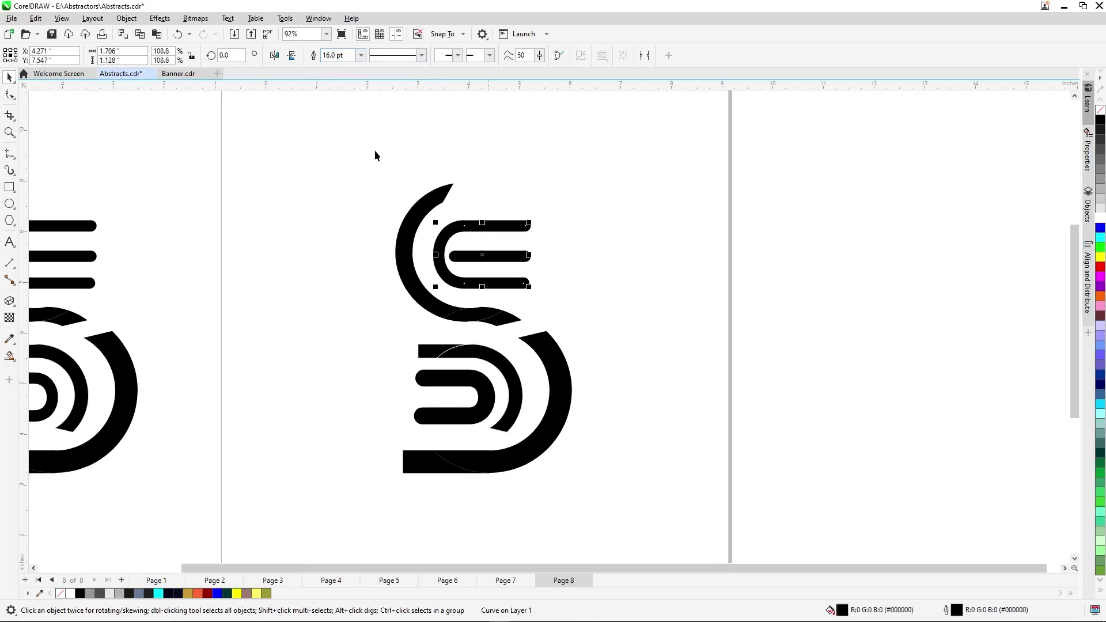
pyautogui.keyDown('shift'); pyautogui.click(467, 255); pyautogui.keyUp('shift')
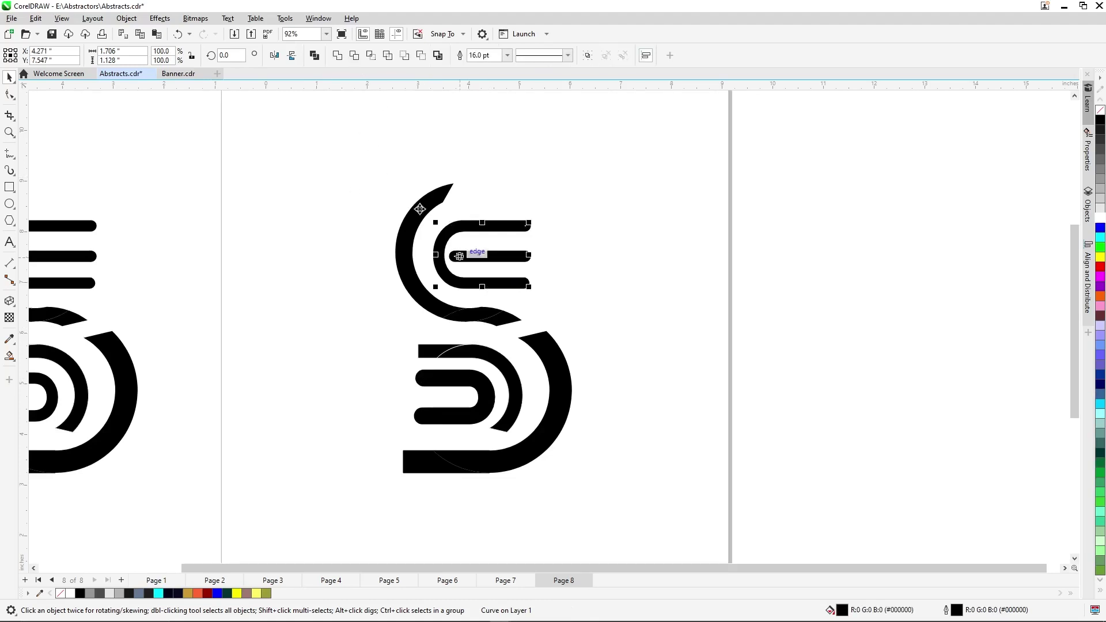
pyautogui.click(507, 55)
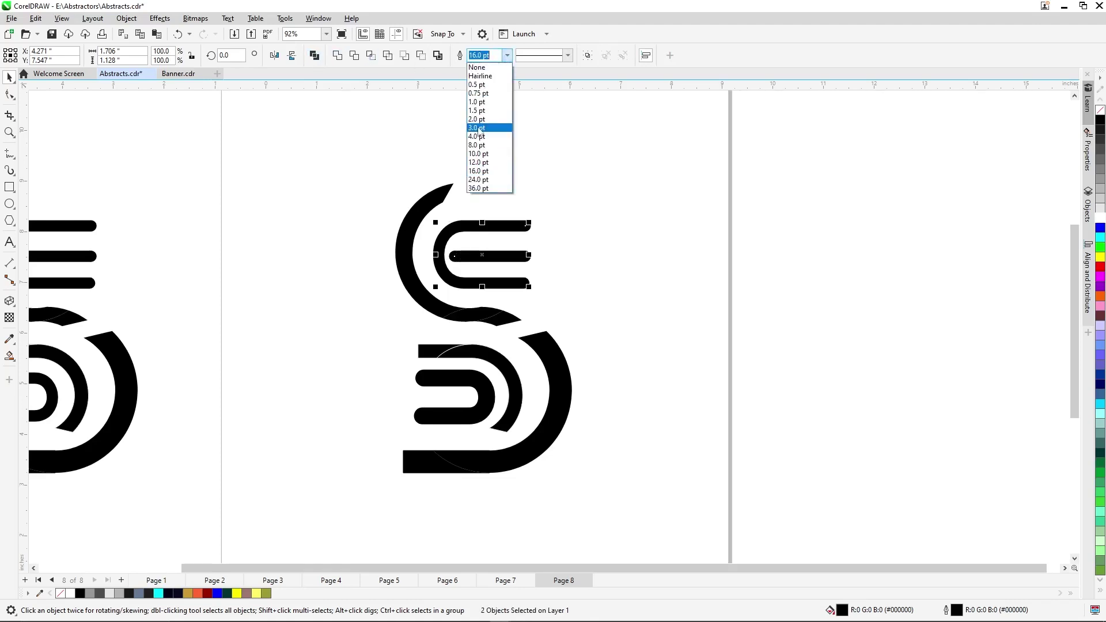
pyautogui.click(478, 179)
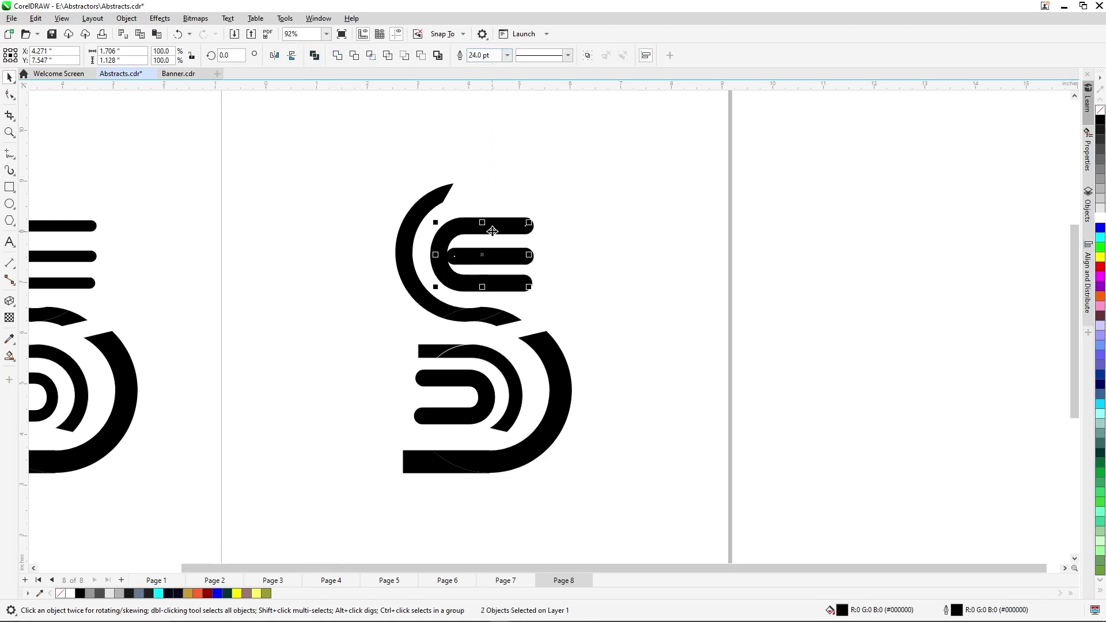
# Shorten the bar inside the upper U-shape by moving its inner end node horizontally away from the U's curve
pyautogui.click(511, 255)
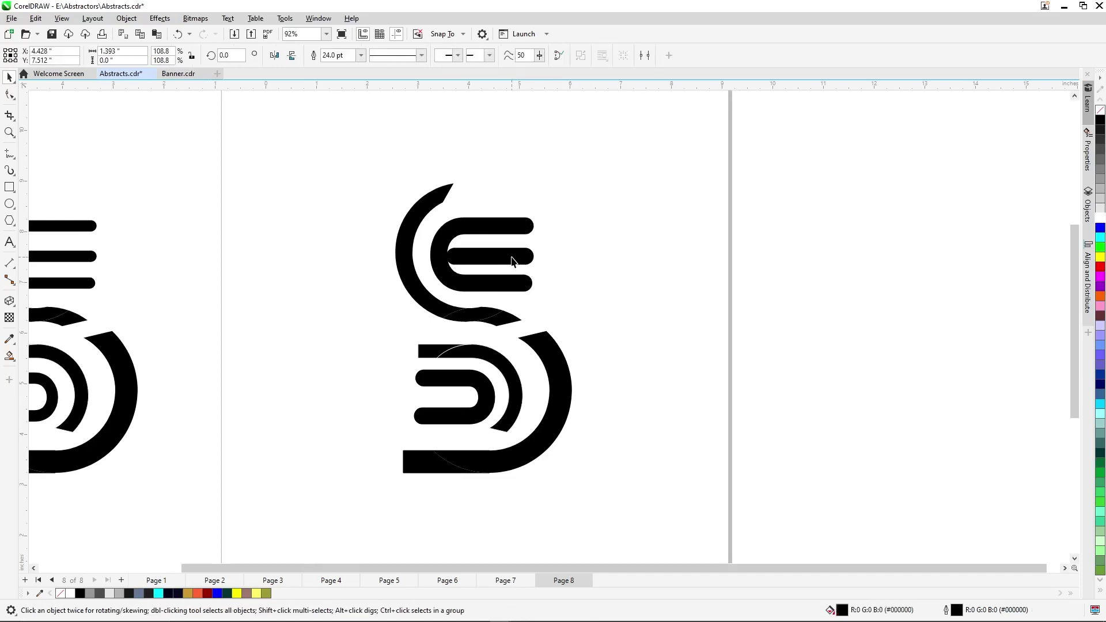
pyautogui.press('F10')
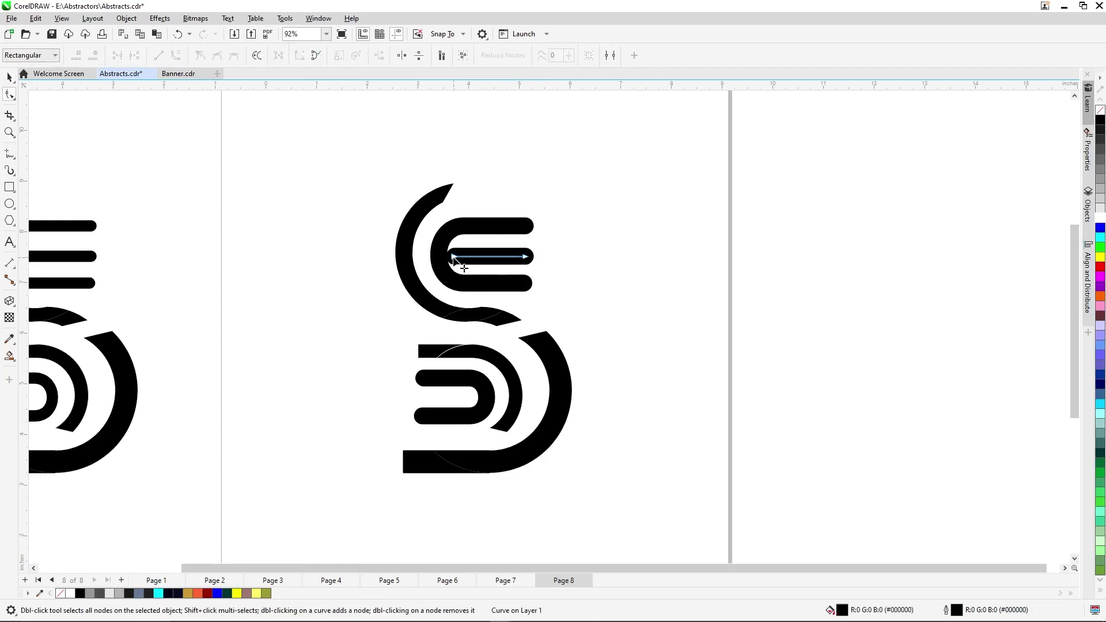
pyautogui.moveTo(453, 257); pyautogui.dragTo(468, 257)
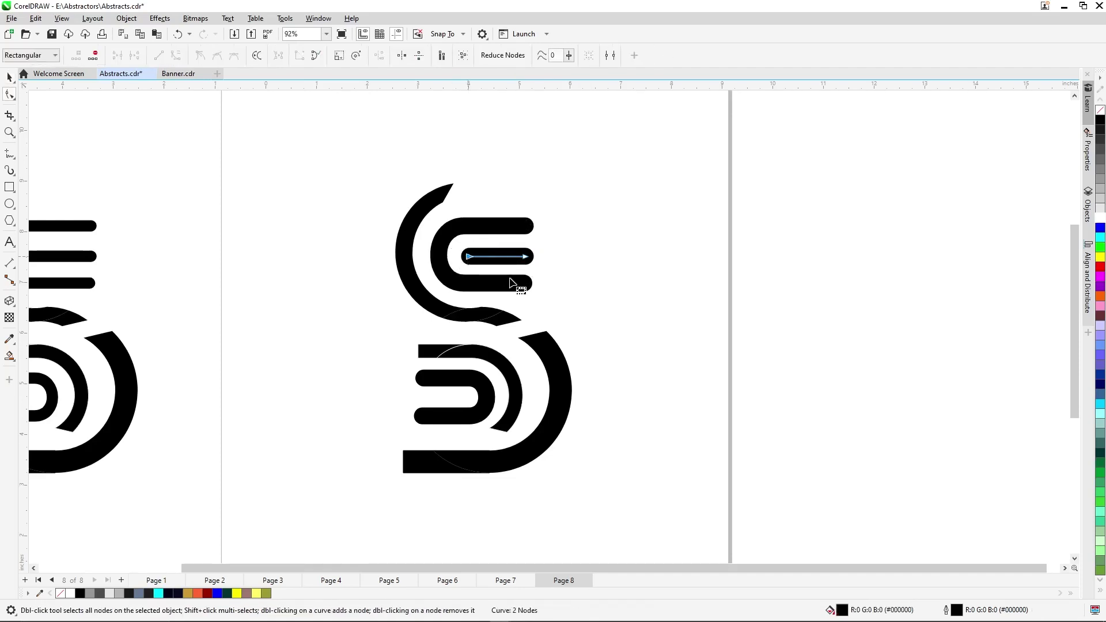
pyautogui.scroll(-2, 511, 280)
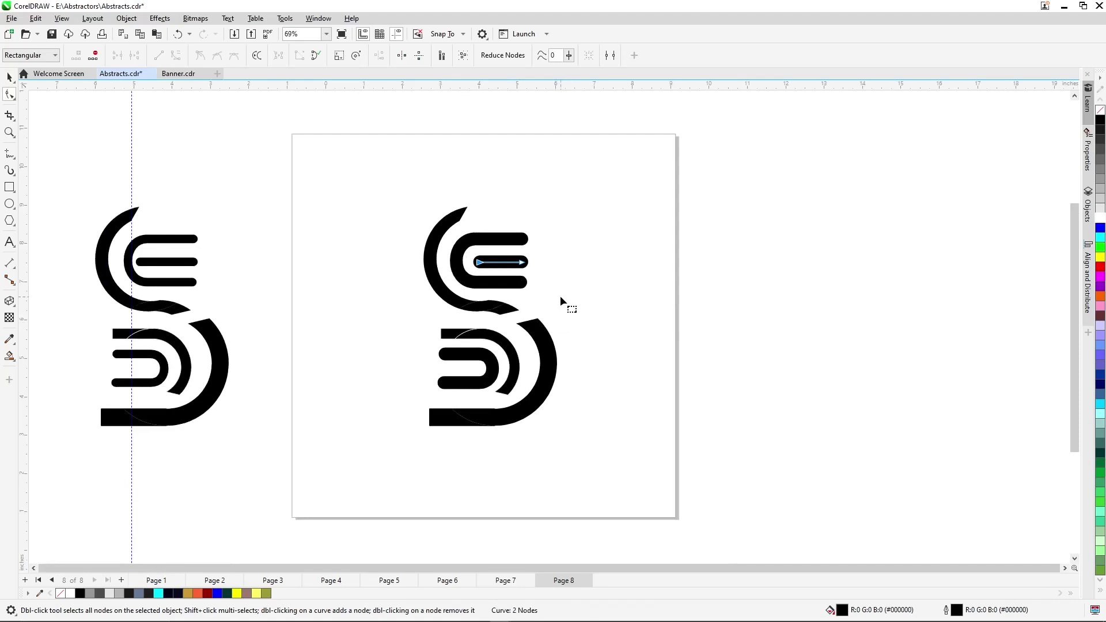
pyautogui.press('space')
pyautogui.click(559, 277)
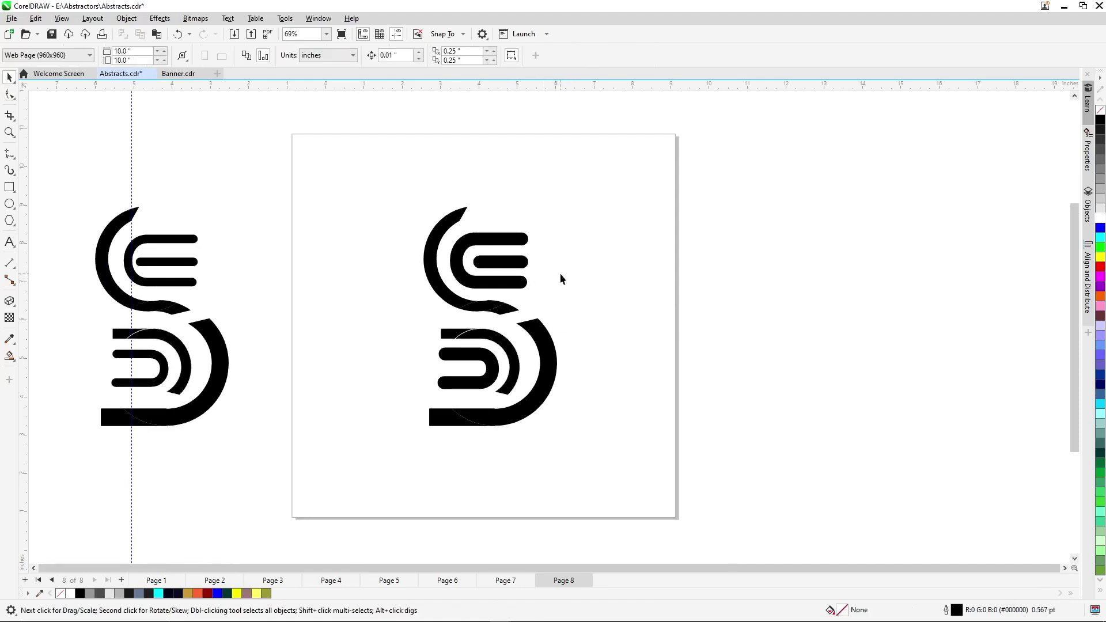
pyautogui.moveTo(551, 224); pyautogui.dragTo(427, 397)
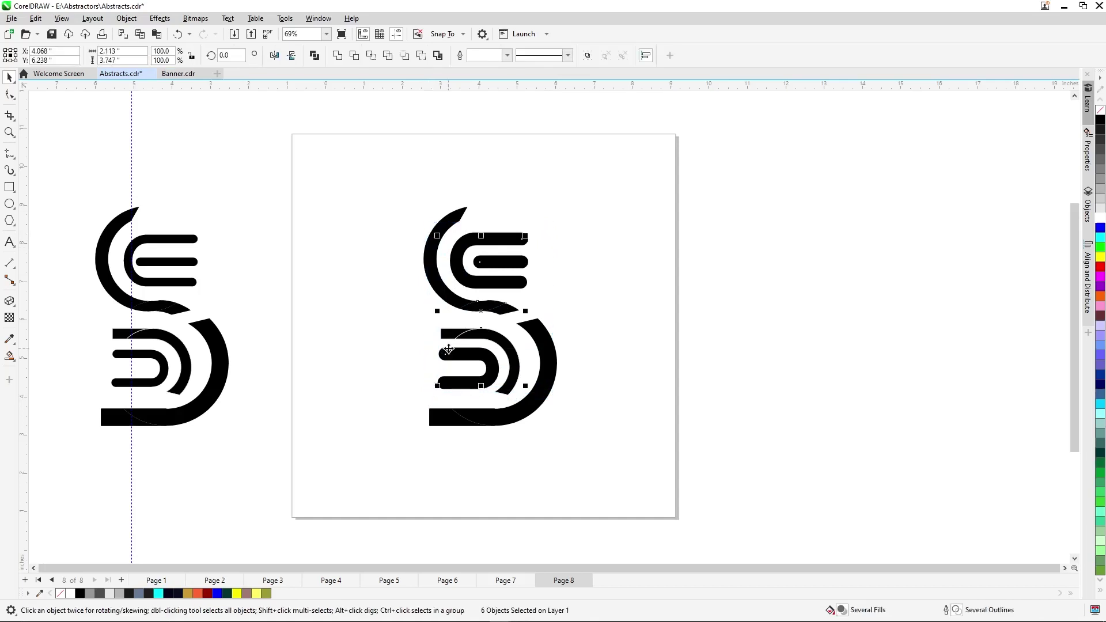
pyautogui.keyDown('shift'); pyautogui.click(449, 349); pyautogui.keyUp('shift')
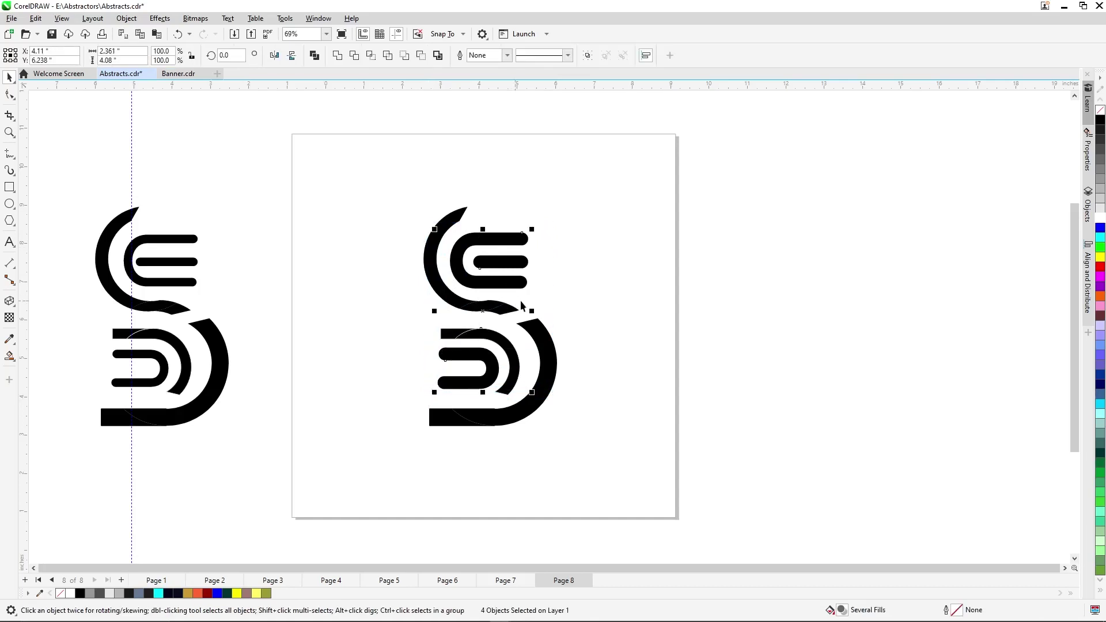
pyautogui.click(592, 391)
# Slant the flat end of the lower outer band by moving its bottom corner node about 0.57 inches inward, and delete the leftover thin outline curve there
pyautogui.scroll(2, 446, 427)
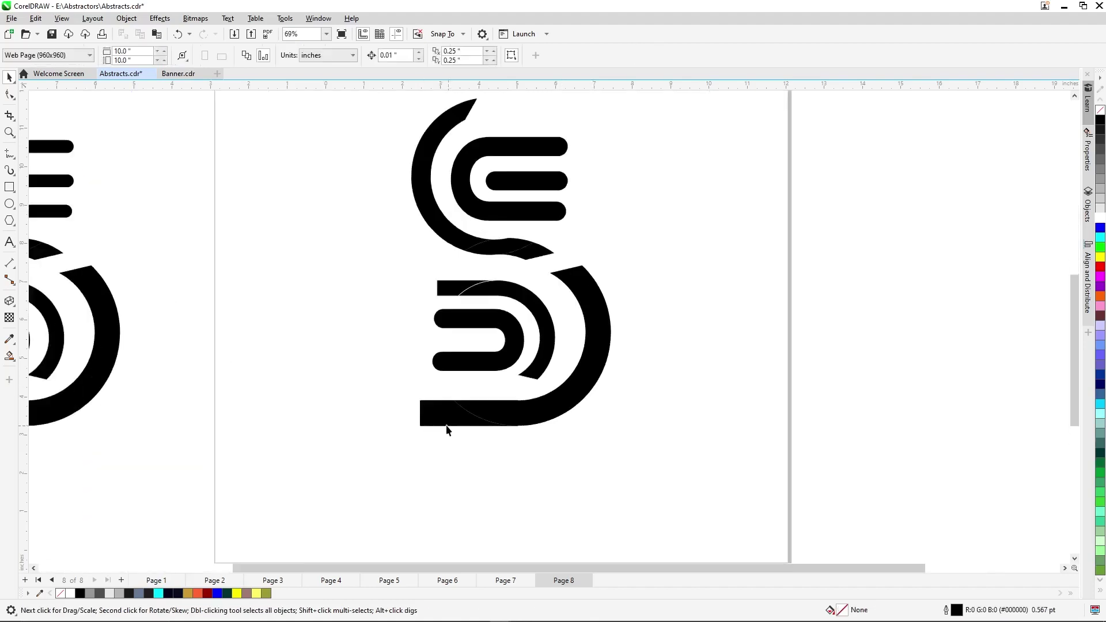
pyautogui.scroll(2, 446, 427)
pyautogui.press('F10')
pyautogui.click(421, 427)
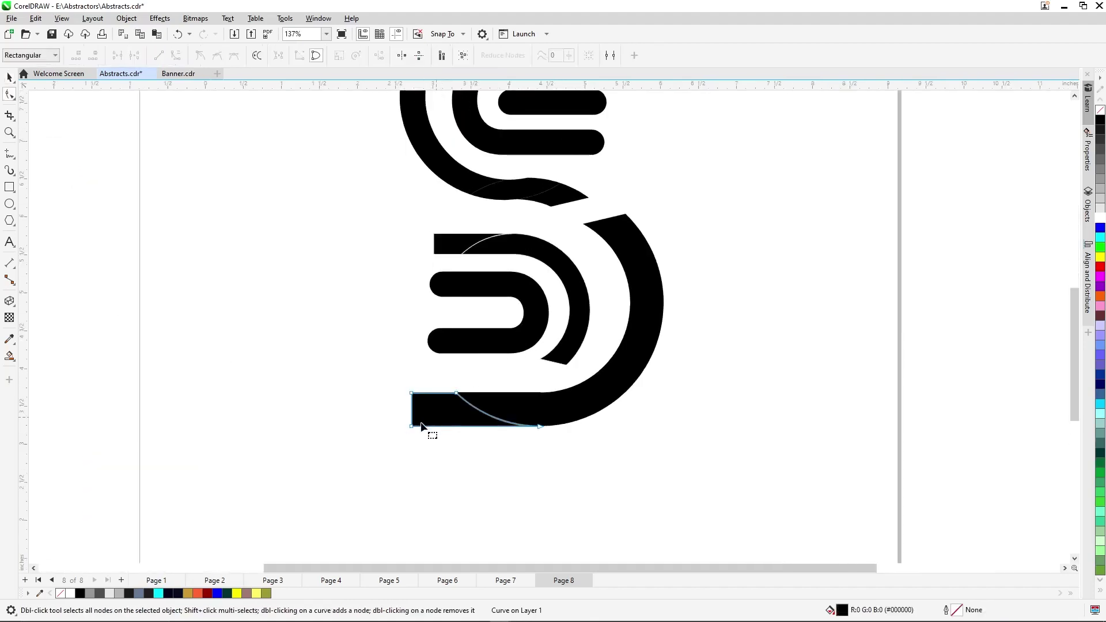
pyautogui.moveTo(413, 426); pyautogui.dragTo(455, 427)
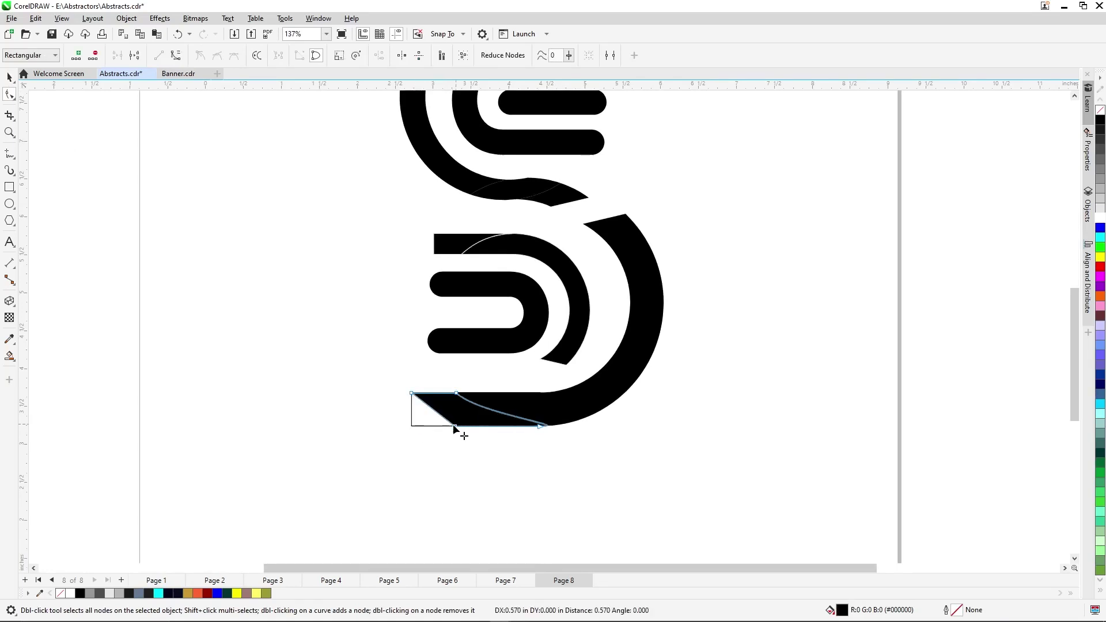
pyautogui.press('space')
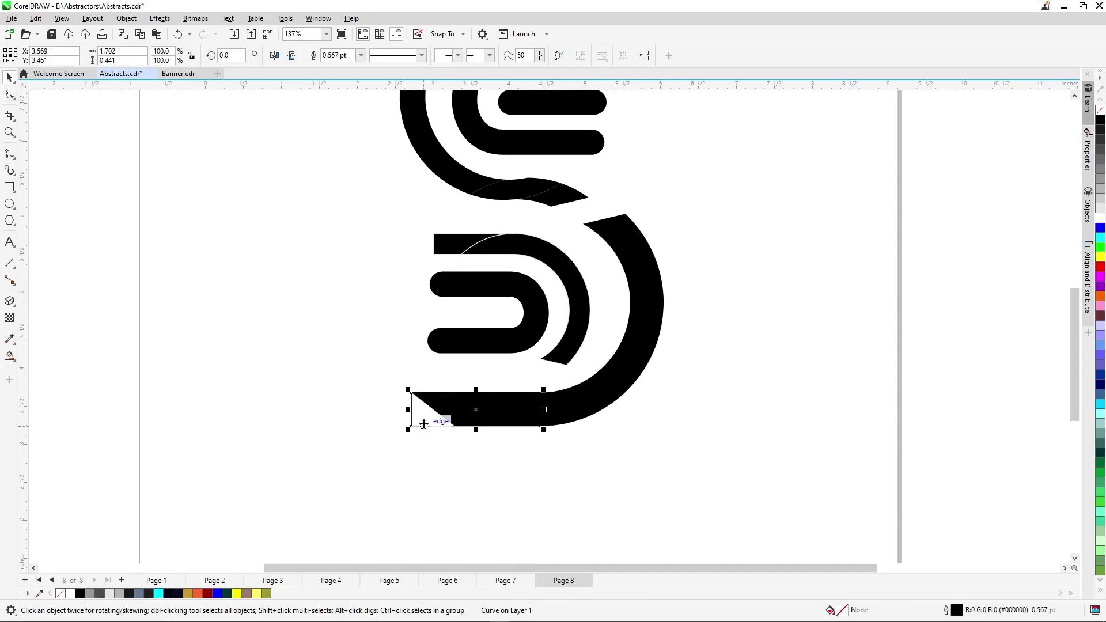
pyautogui.press('Escape')
pyautogui.click(462, 414)
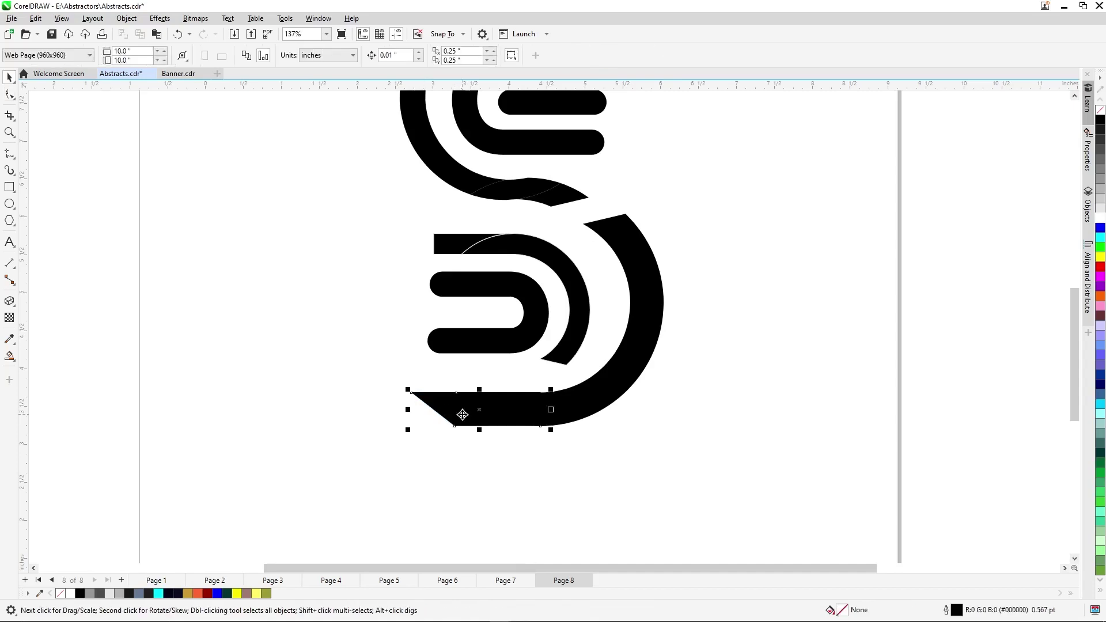
pyautogui.click(598, 404)
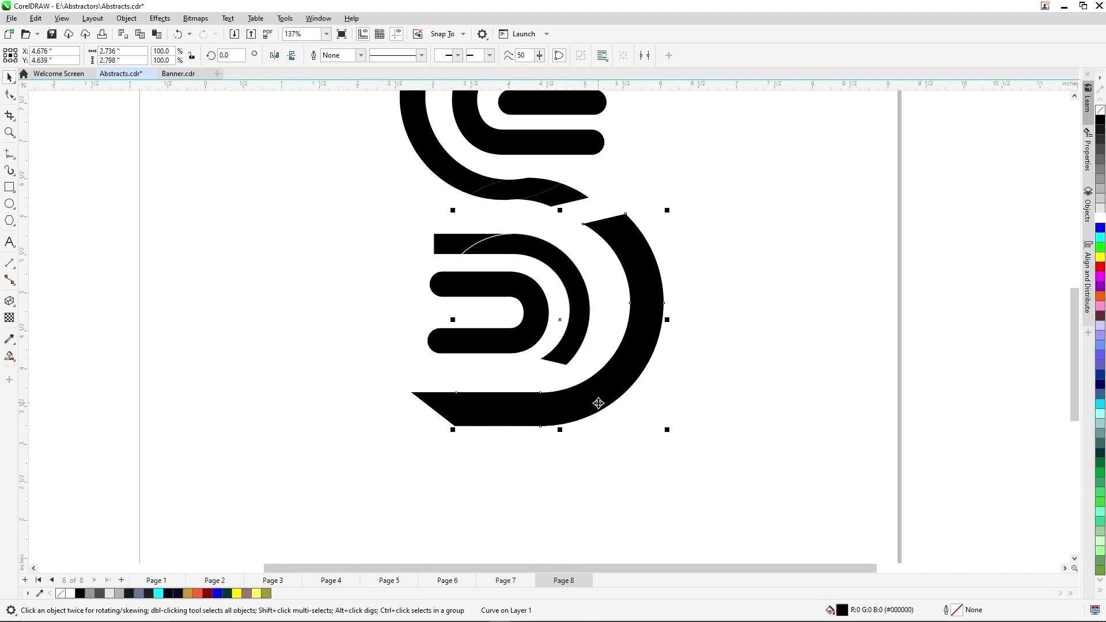
pyautogui.click(598, 396)
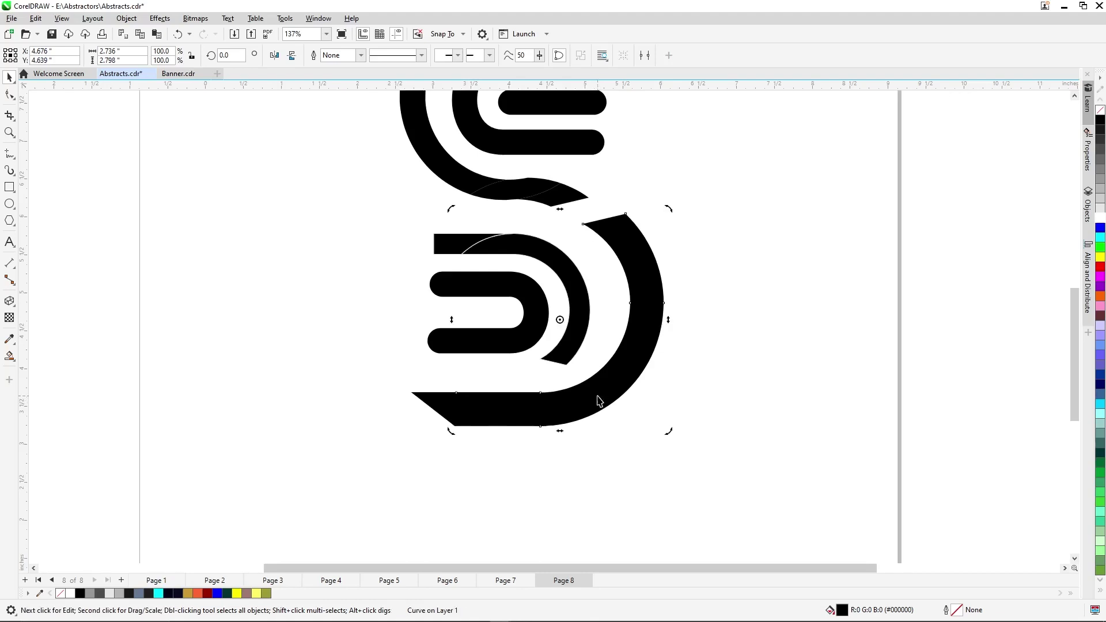
pyautogui.click(598, 396)
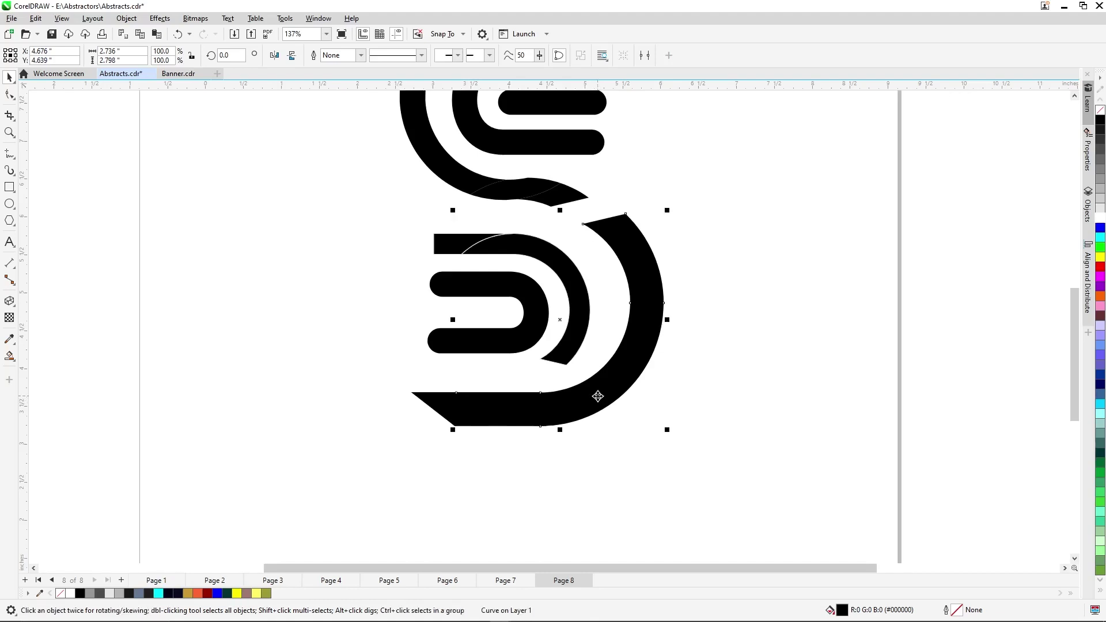
pyautogui.click(524, 190)
pyautogui.moveTo(525, 188); pyautogui.dragTo(553, 197)
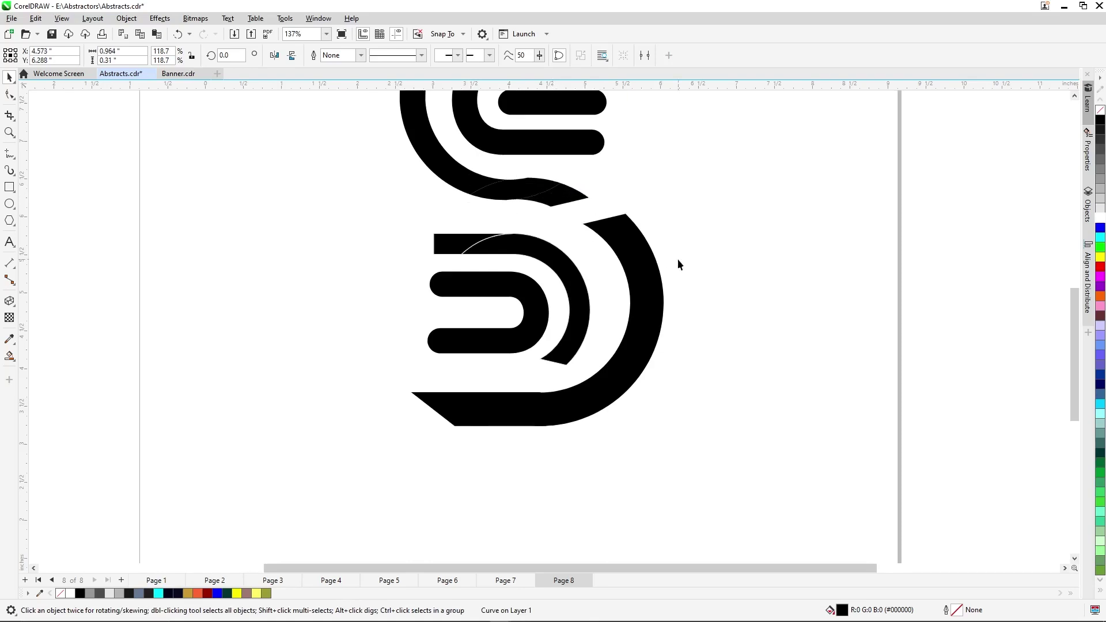
pyautogui.click(592, 339)
# Delete the redundant nodes on the upper and lower edges of the lens-shaped piece joining the upper outer band to its tail
pyautogui.scroll(-2, 550, 422)
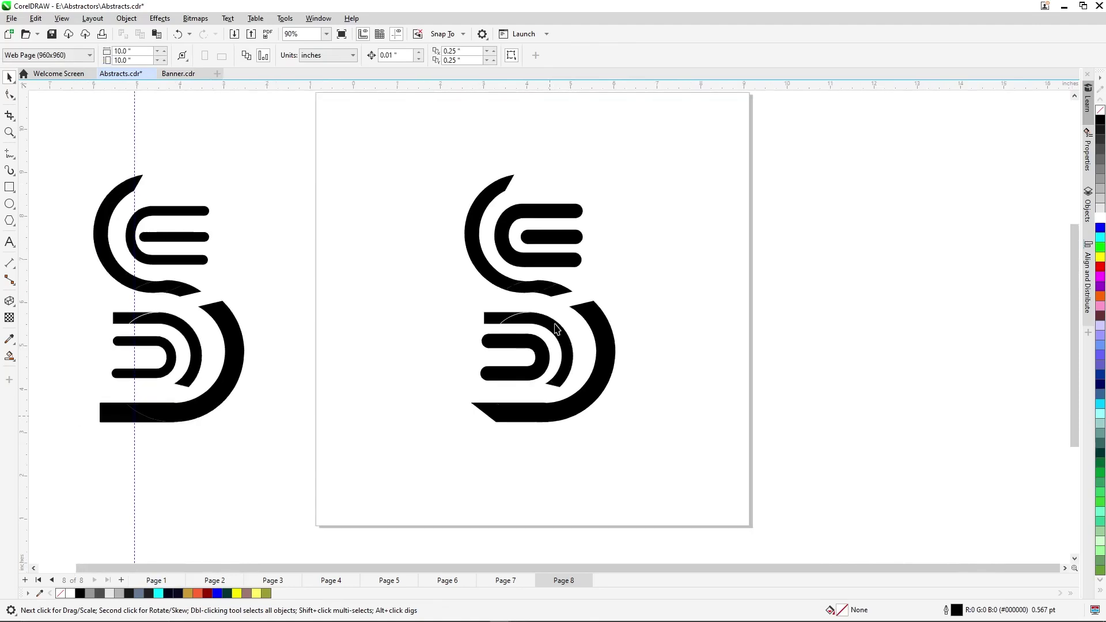
pyautogui.scroll(3, 527, 288)
pyautogui.scroll(3, 530, 288)
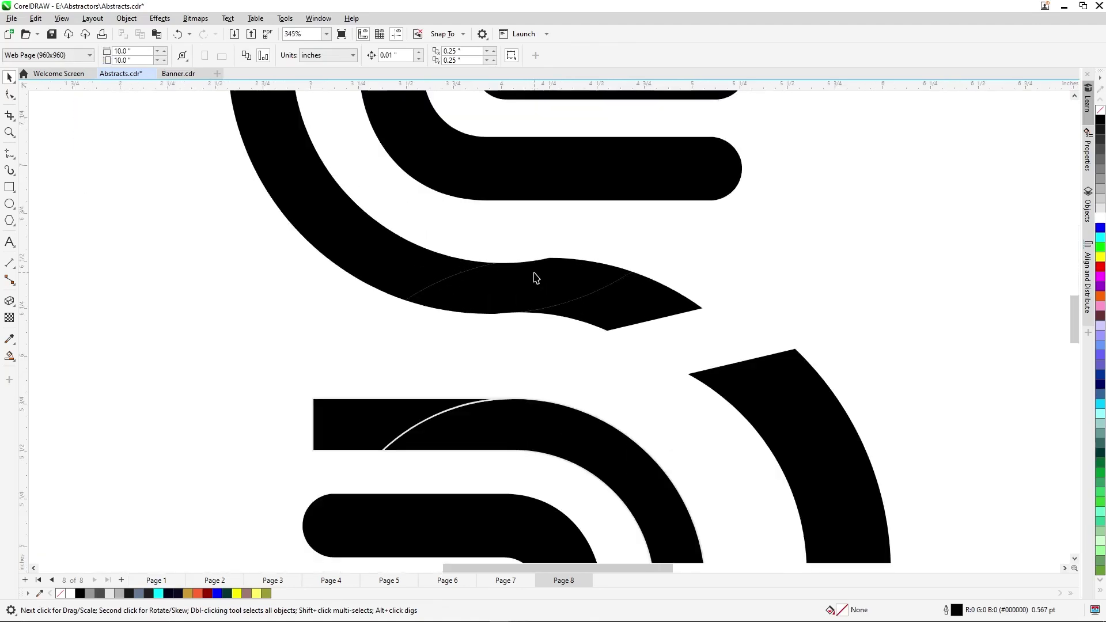
pyautogui.doubleClick(558, 275)
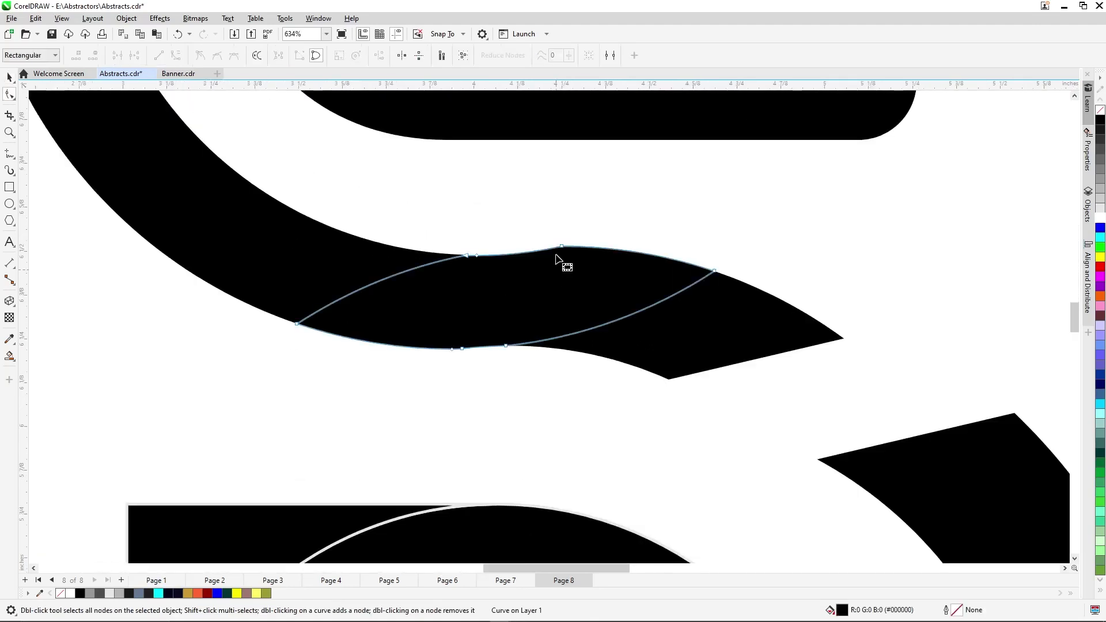
pyautogui.click(499, 273)
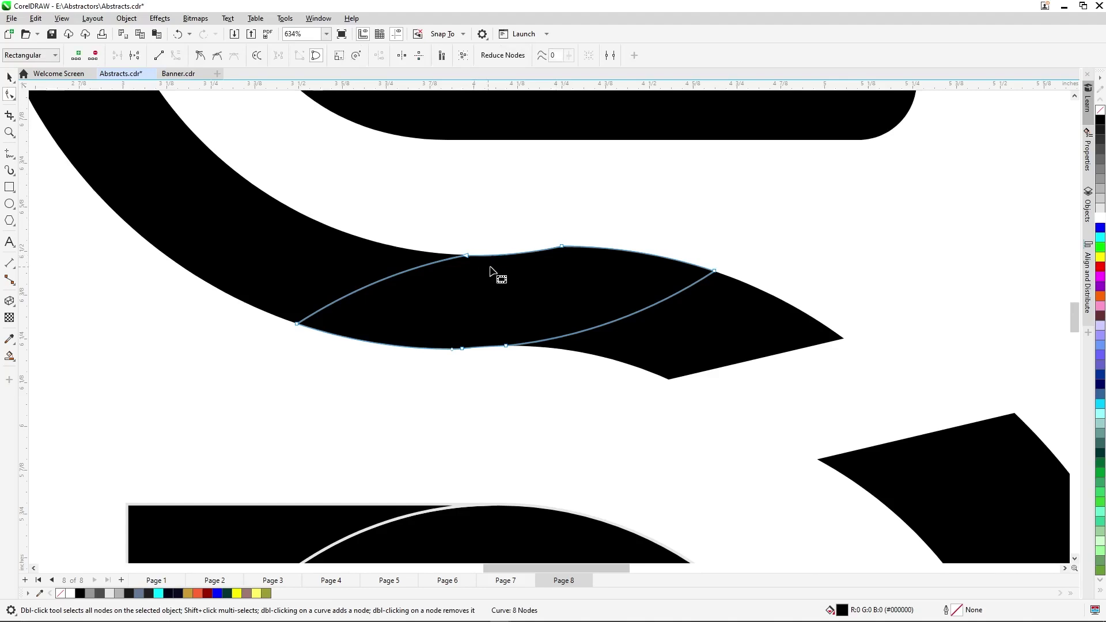
pyautogui.doubleClick(462, 349)
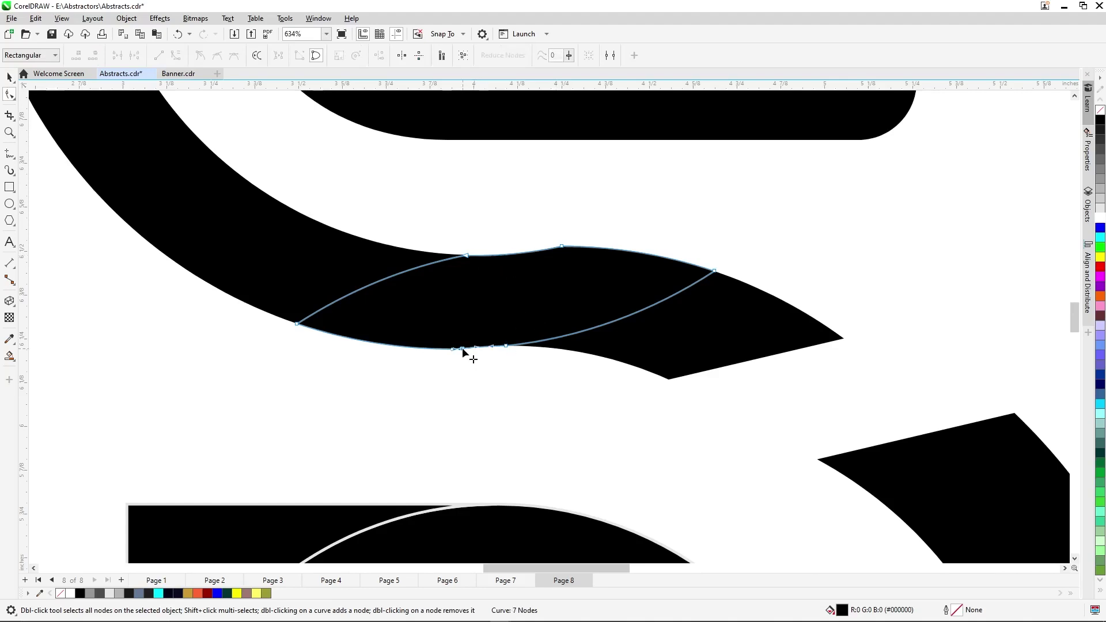
pyautogui.scroll(-1, 487, 319)
pyautogui.doubleClick(518, 333)
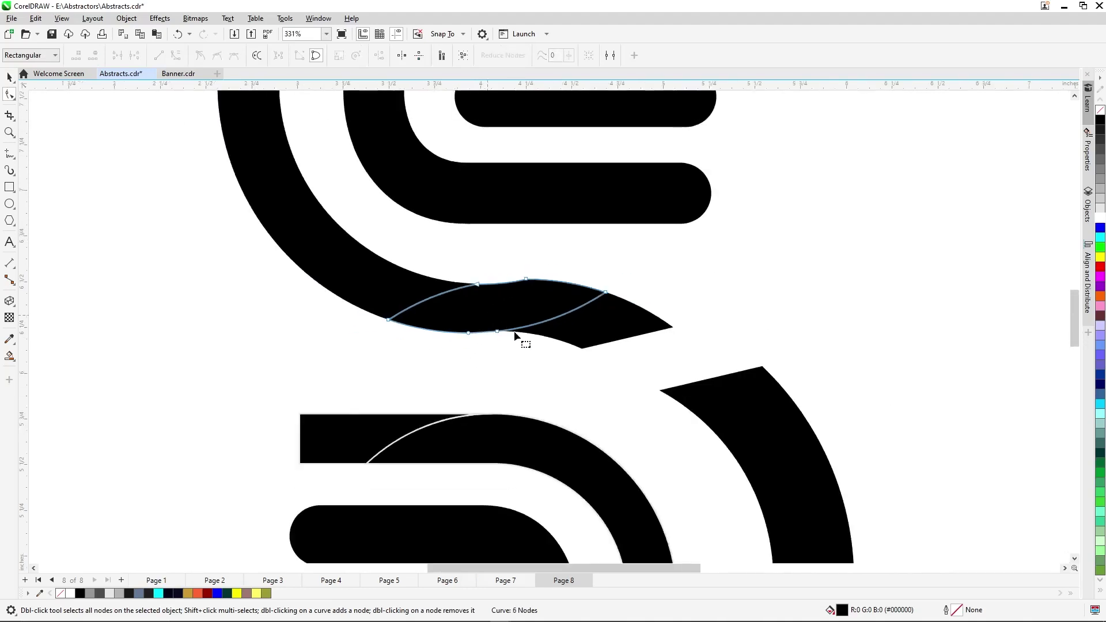
pyautogui.scroll(-2, 513, 340)
pyautogui.scroll(-4, 507, 335)
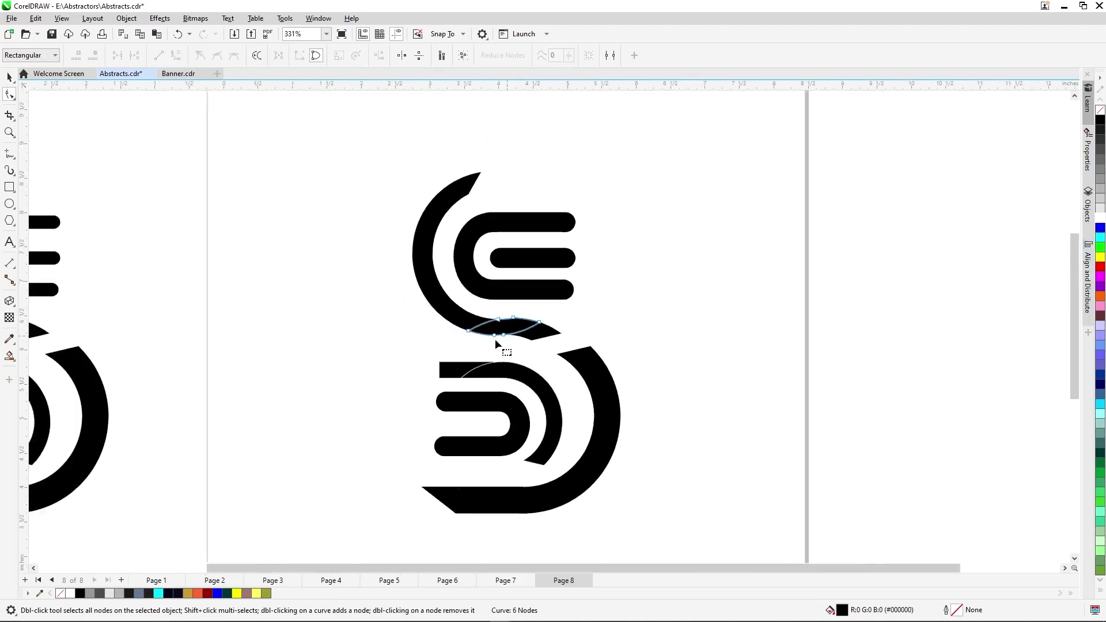
# Select the complete on-page logo and rotate it clockwise to an angle of about 315.7 degrees
pyautogui.hotkey('ctrl', 'a')
pyautogui.press('space')
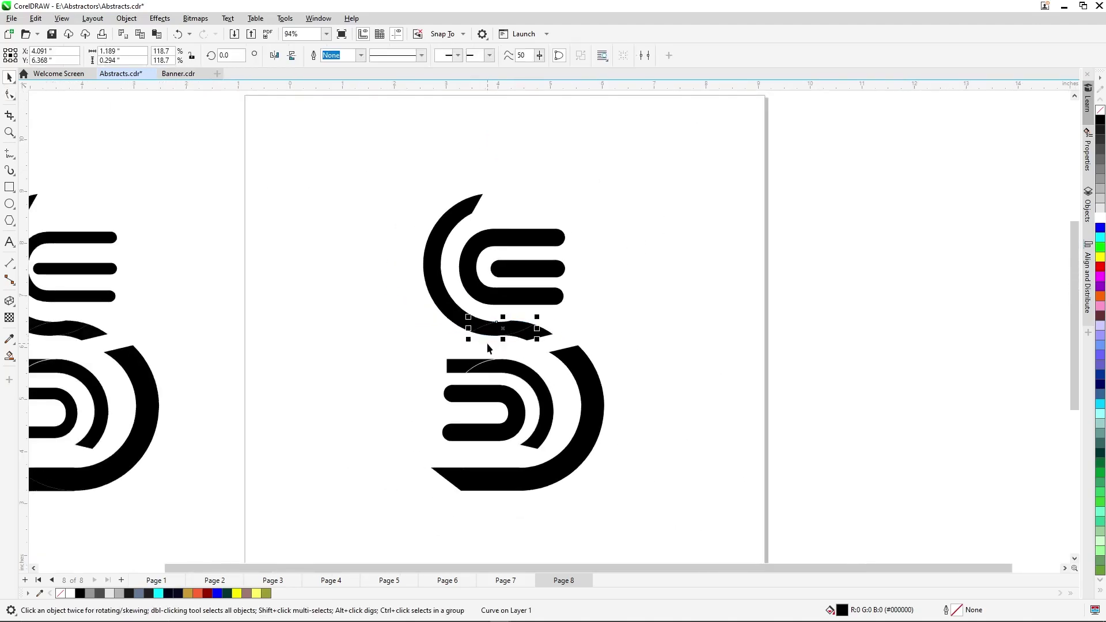
pyautogui.scroll(-1, 488, 348)
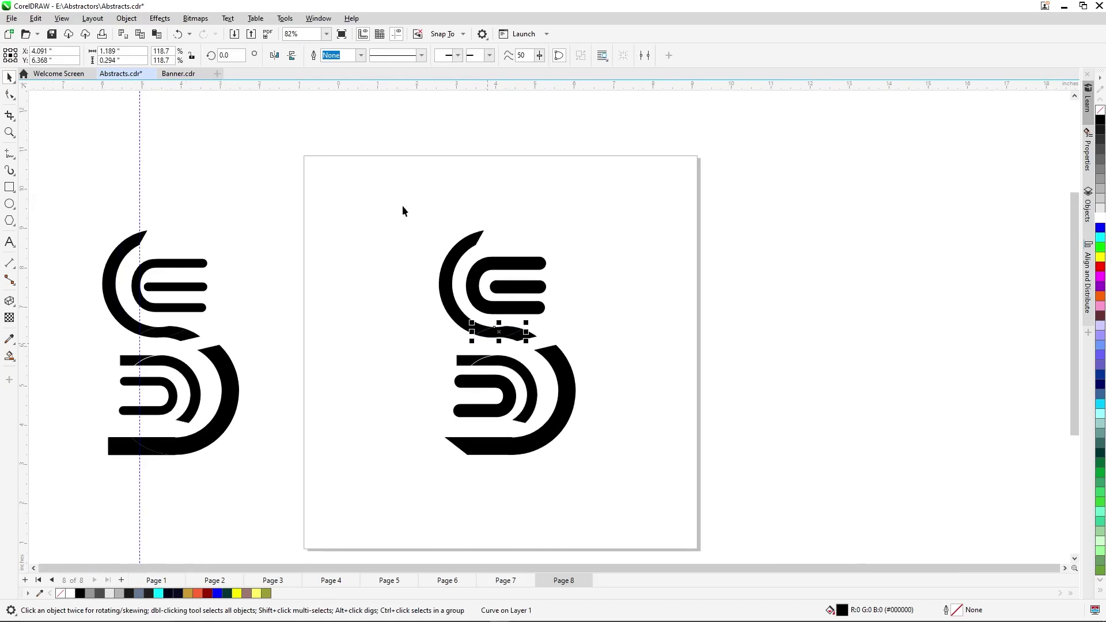
pyautogui.moveTo(402, 210); pyautogui.dragTo(611, 478)
pyautogui.click(562, 410)
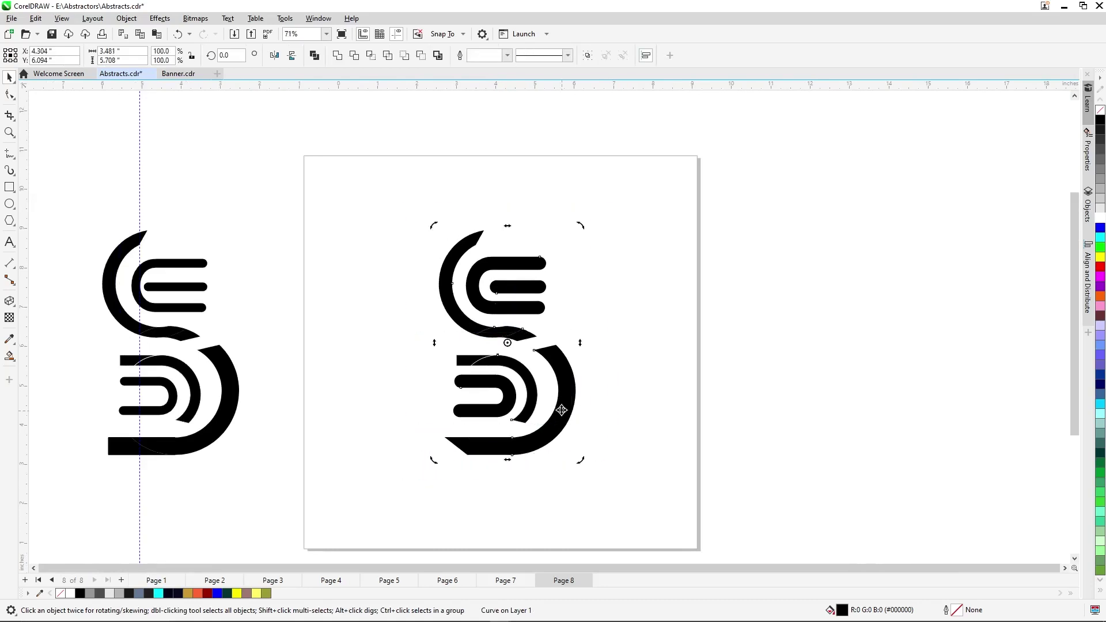
pyautogui.moveTo(583, 227); pyautogui.dragTo(613, 299)
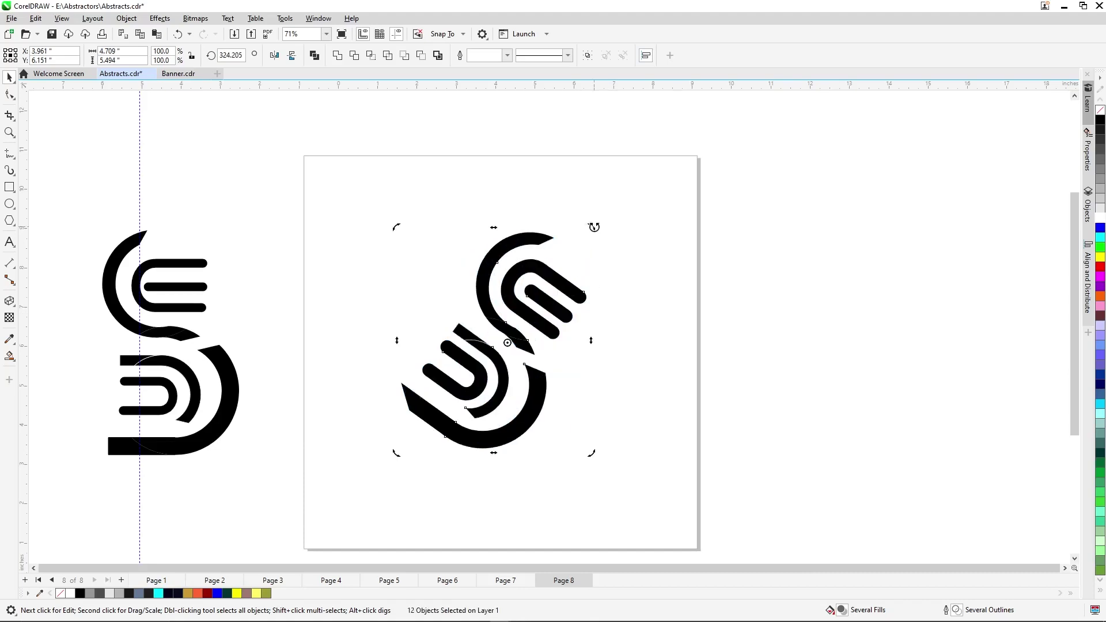
pyautogui.moveTo(594, 227); pyautogui.dragTo(597, 236)
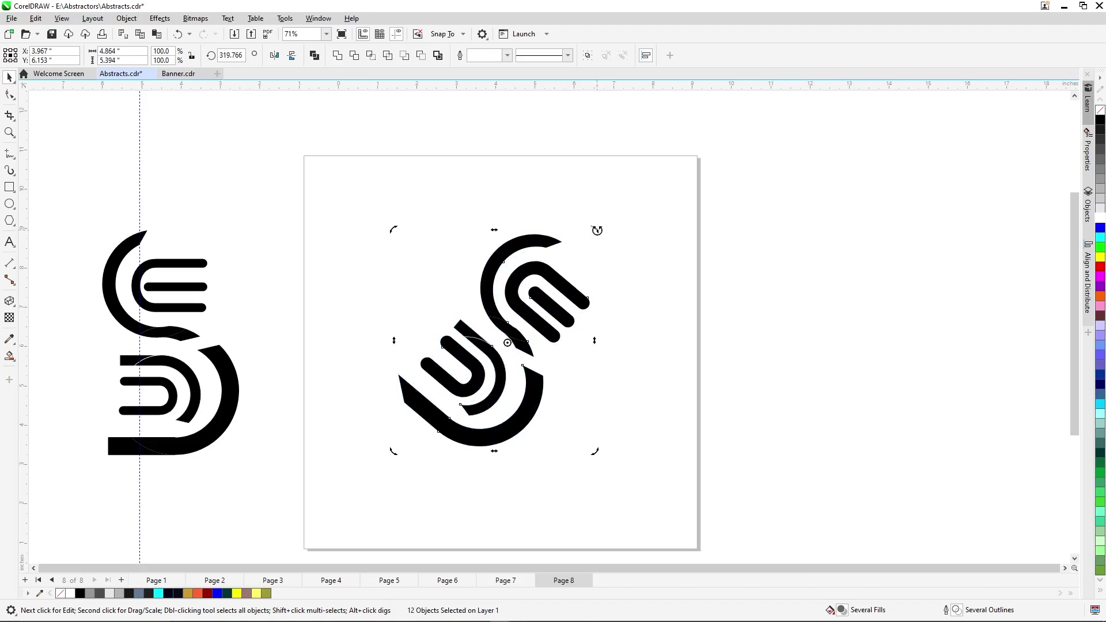
pyautogui.moveTo(597, 230); pyautogui.dragTo(601, 239)
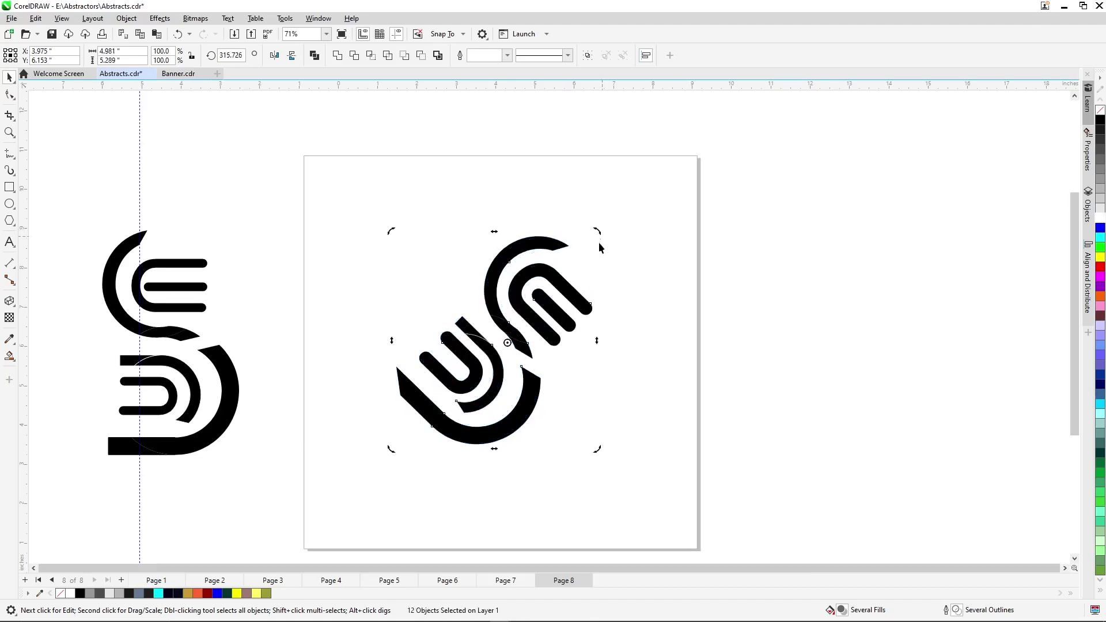
# Try to move the curved part of the lower outer band slightly downward, and undo the move
pyautogui.click(443, 432)
pyautogui.press('Escape')
pyautogui.click(443, 432)
pyautogui.moveTo(444, 432); pyautogui.dragTo(439, 459)
pyautogui.hotkey('ctrl', 'z')
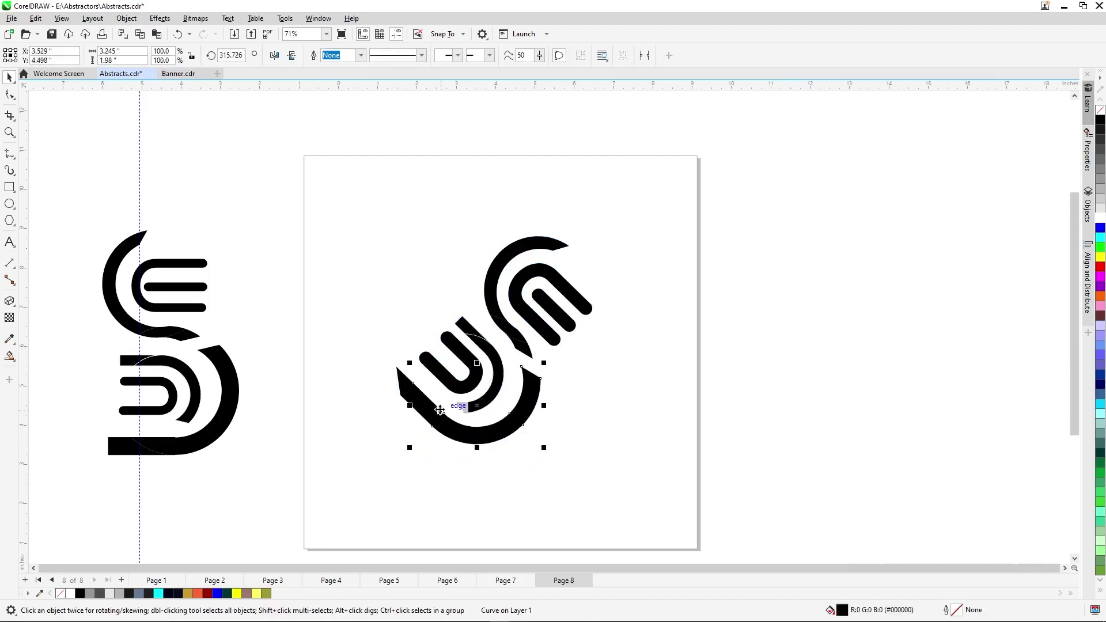
pyautogui.click(440, 410)
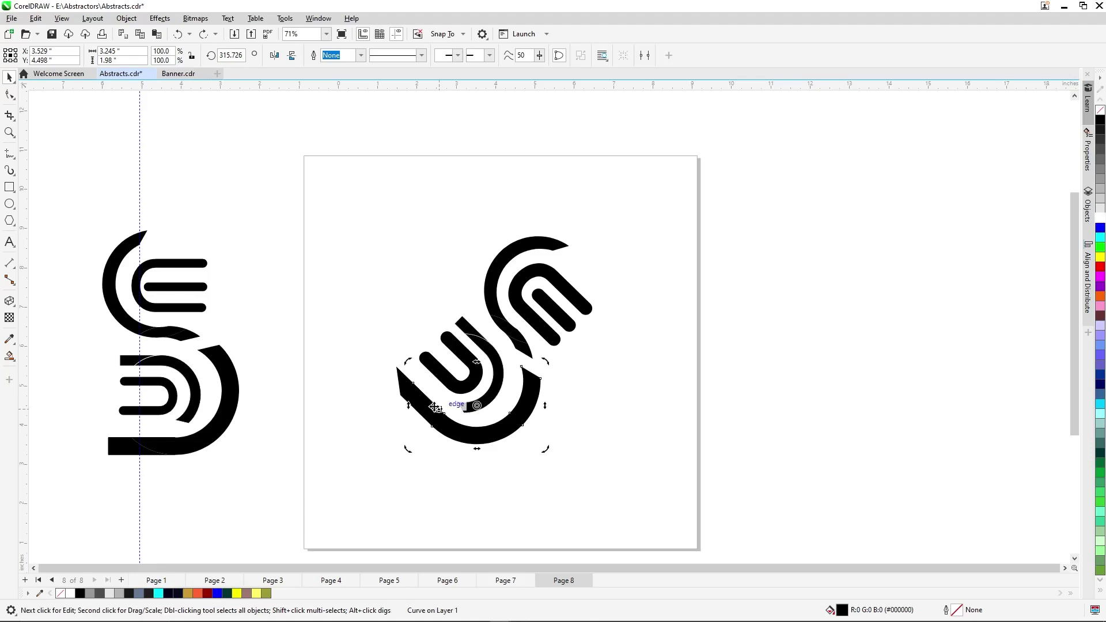
# Remove the thin light outline from the curved piece of the lower inner band
pyautogui.click(436, 408)
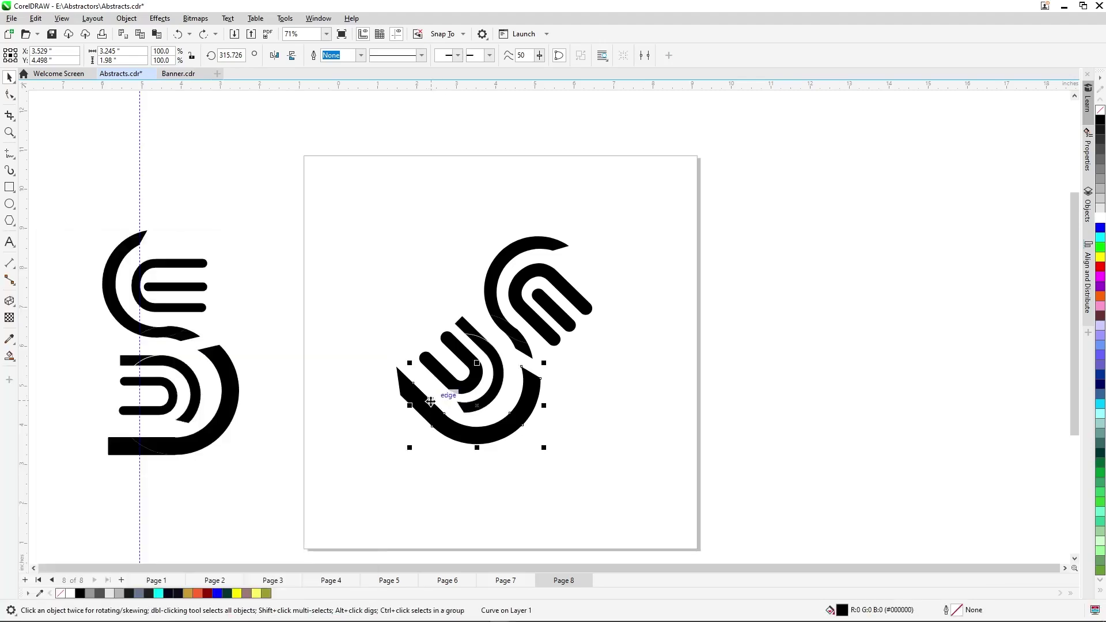
pyautogui.click(431, 402)
pyautogui.press('Escape')
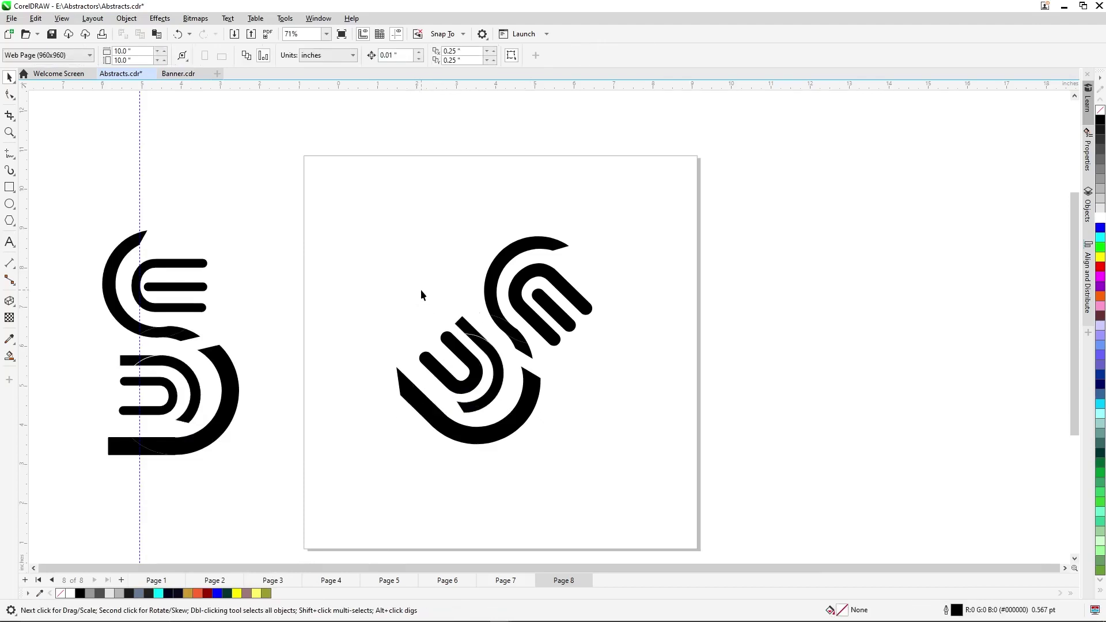
pyautogui.scroll(3, 488, 344)
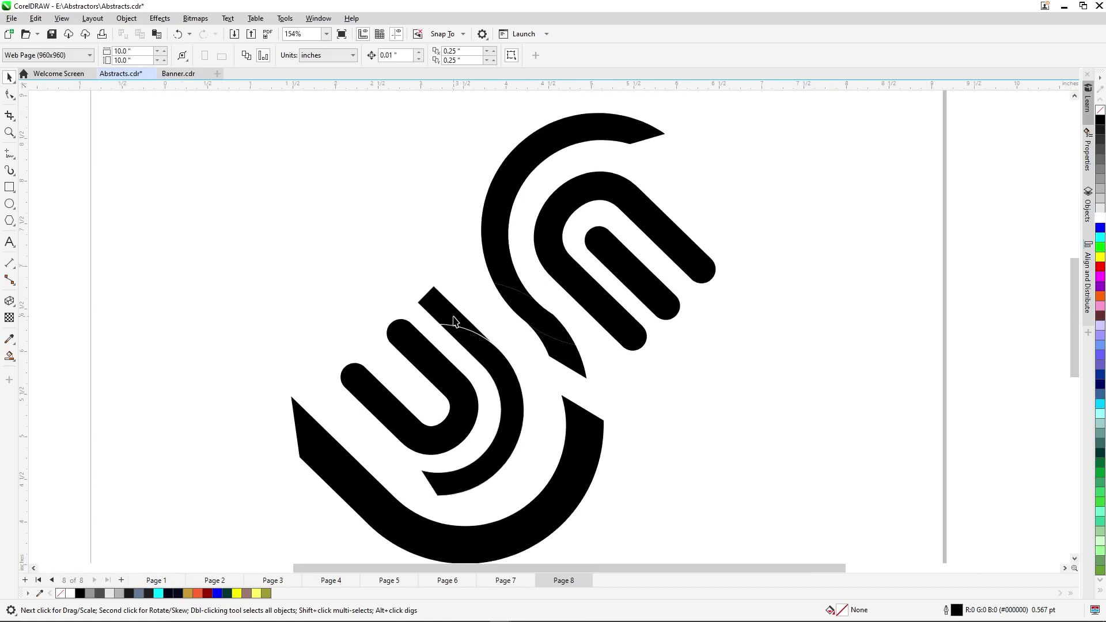
pyautogui.click(455, 321)
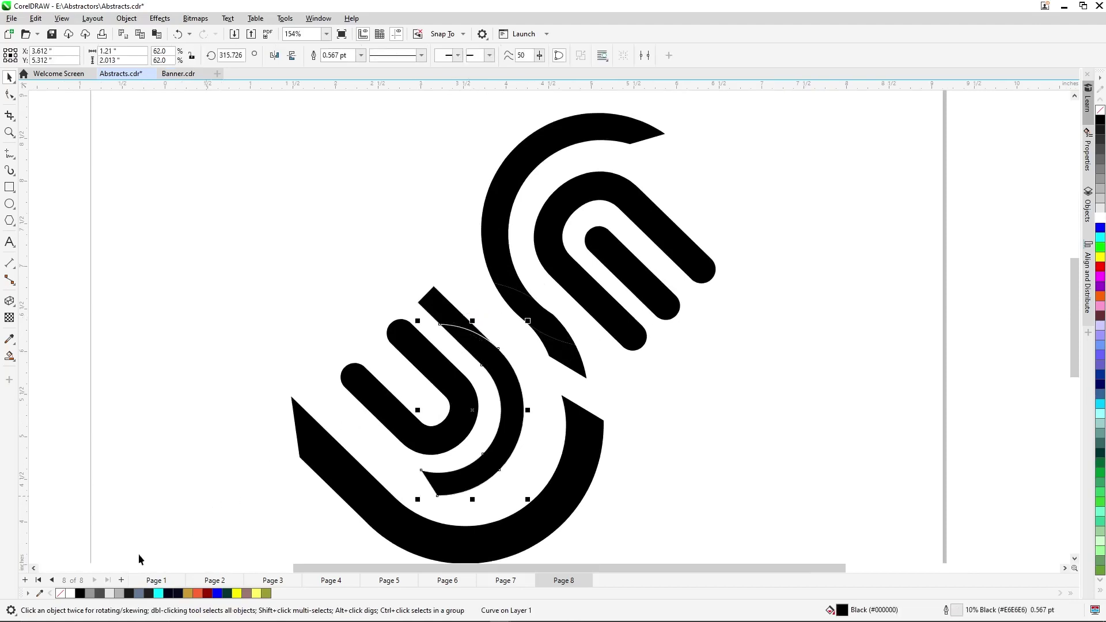
pyautogui.rightClick(61, 594)
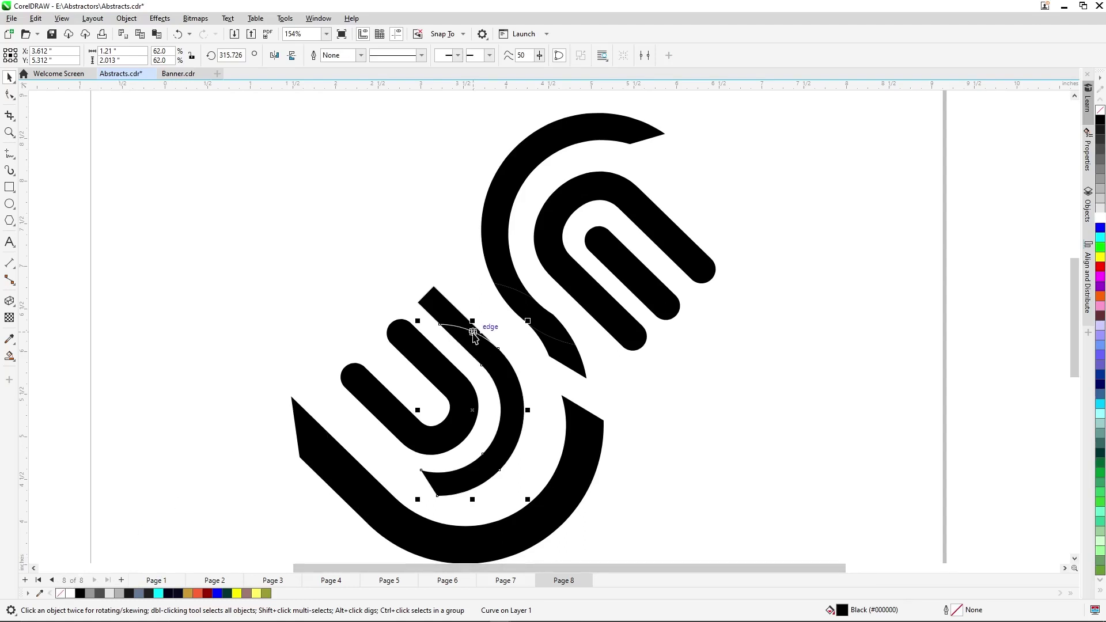
# Send the light grey contour shape around the straight end of the lower inner band to the back
pyautogui.click(448, 316)
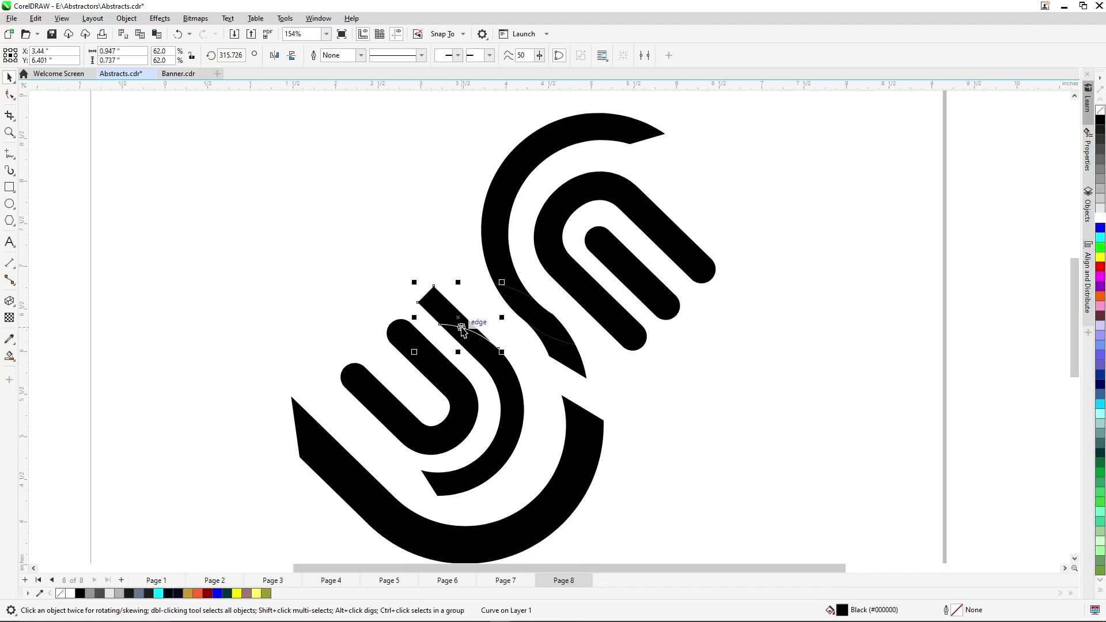
pyautogui.click(453, 326)
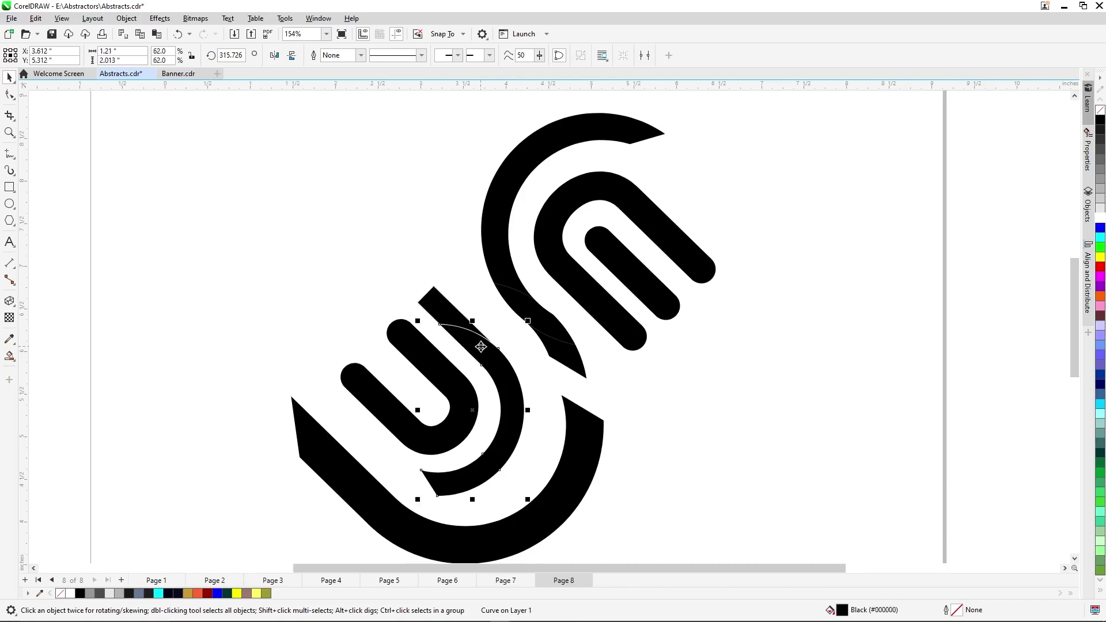
pyautogui.click(451, 318)
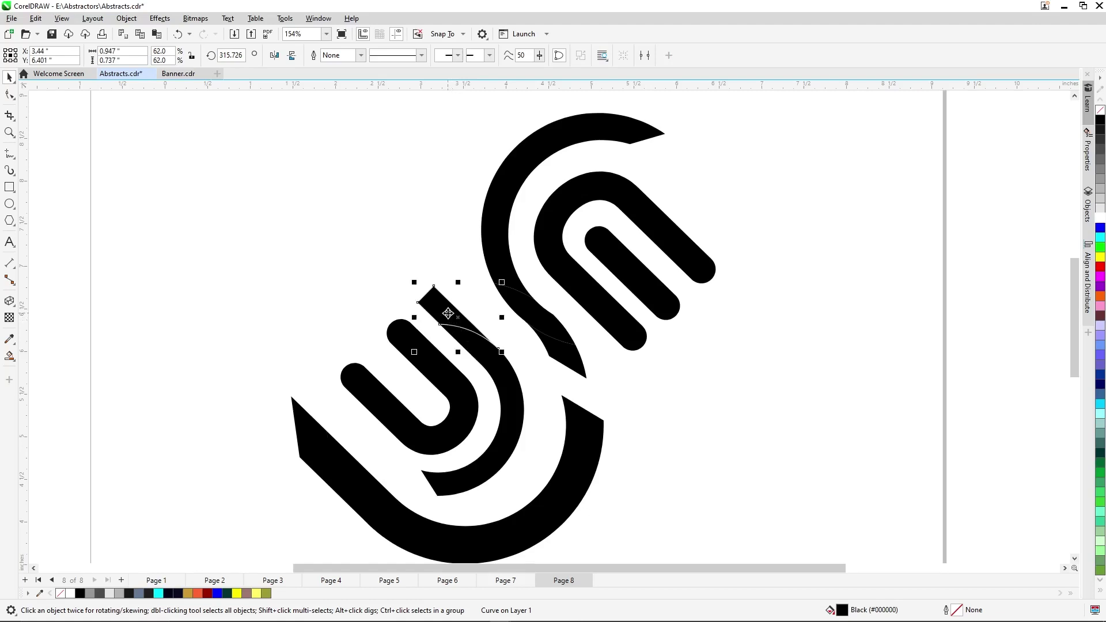
pyautogui.scroll(5, 448, 312)
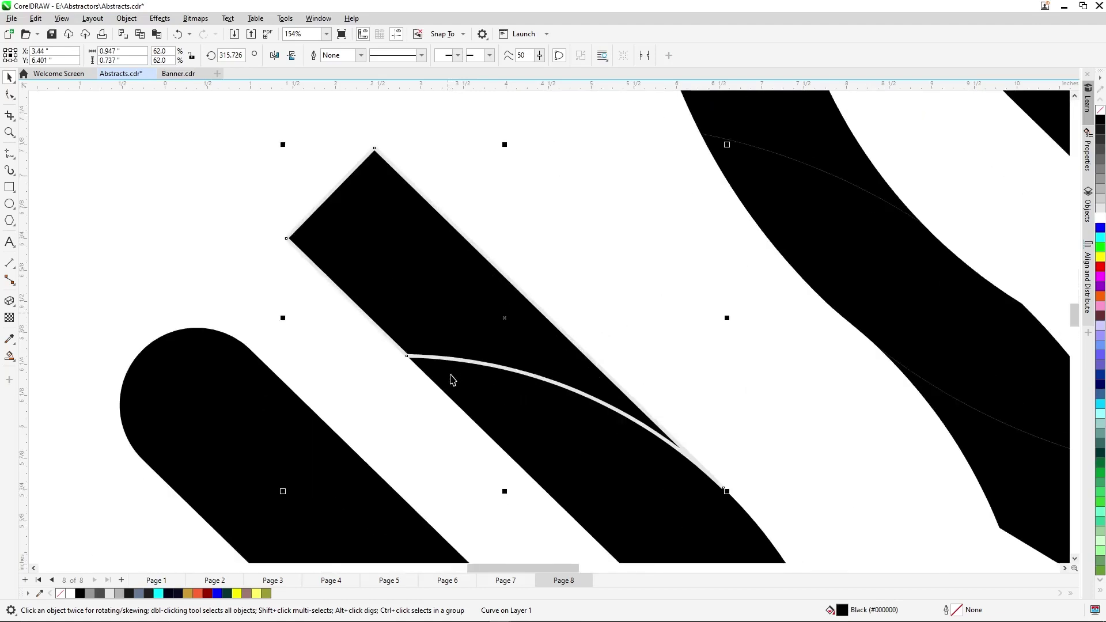
pyautogui.scroll(3, 452, 379)
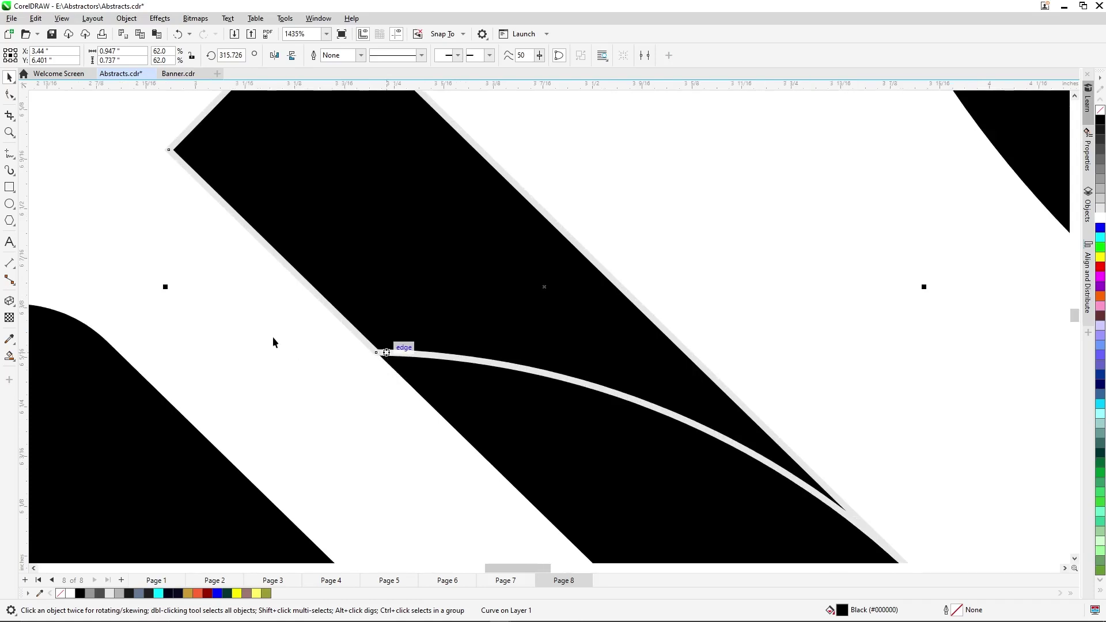
pyautogui.click(275, 337)
pyautogui.click(351, 327)
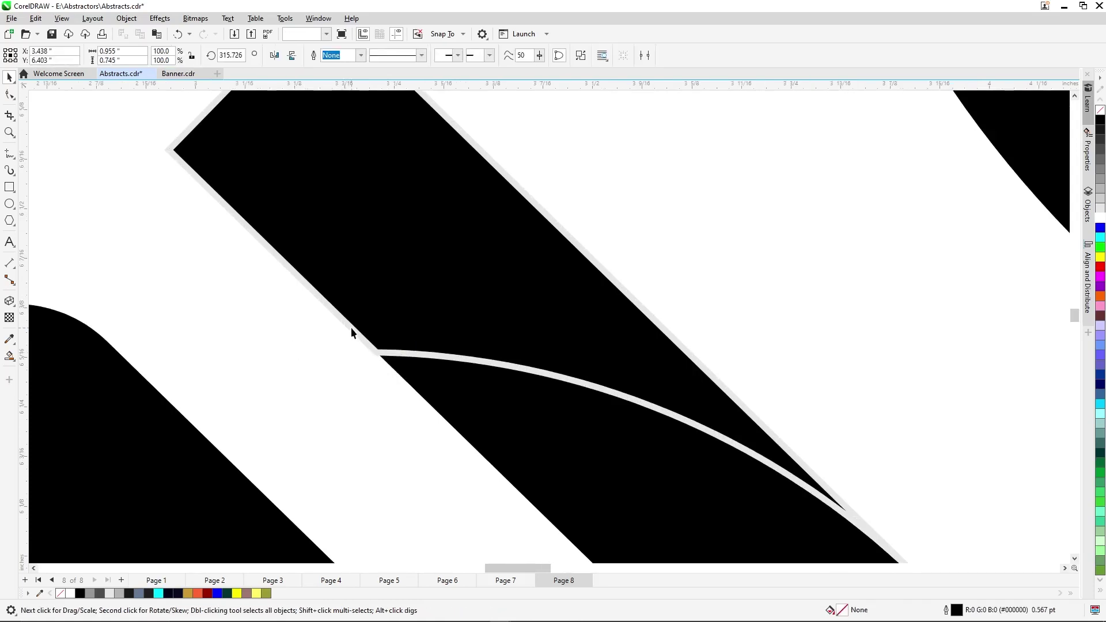
pyautogui.hotkey('shift', 'pagedown')
pyautogui.press('Escape')
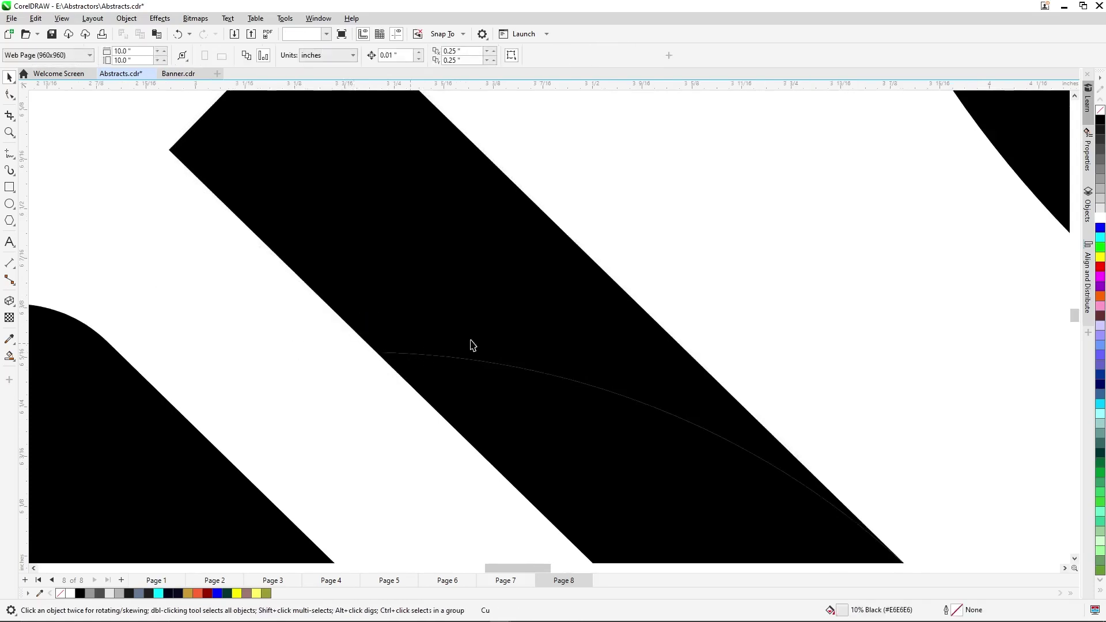
pyautogui.scroll(-3, 568, 277)
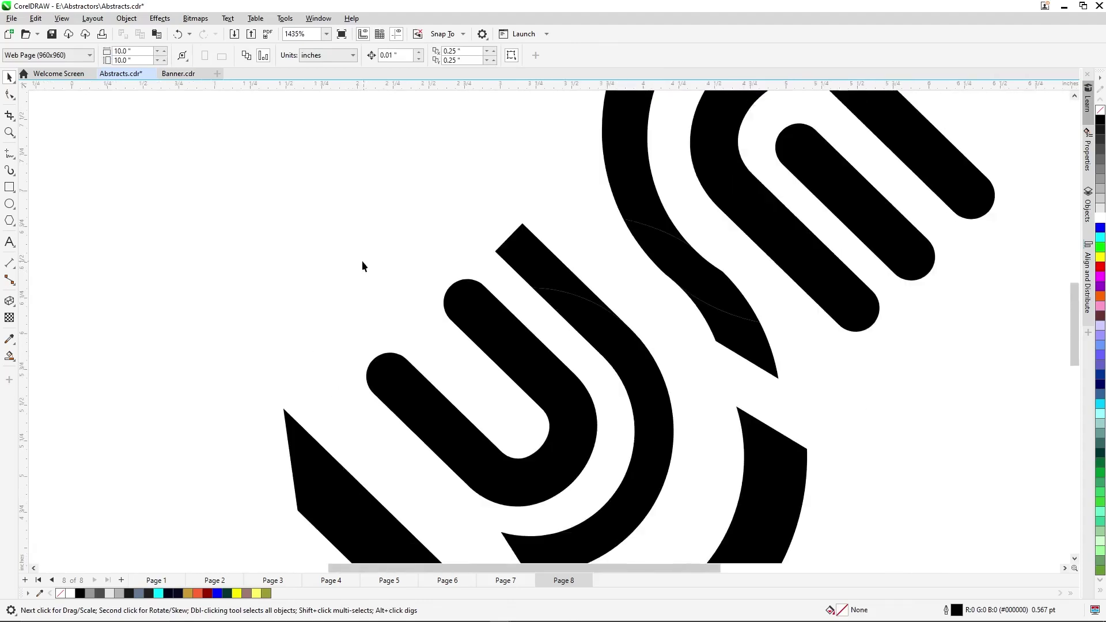
pyautogui.scroll(-3, 363, 265)
pyautogui.scroll(-1, 473, 338)
pyautogui.scroll(-1, 474, 339)
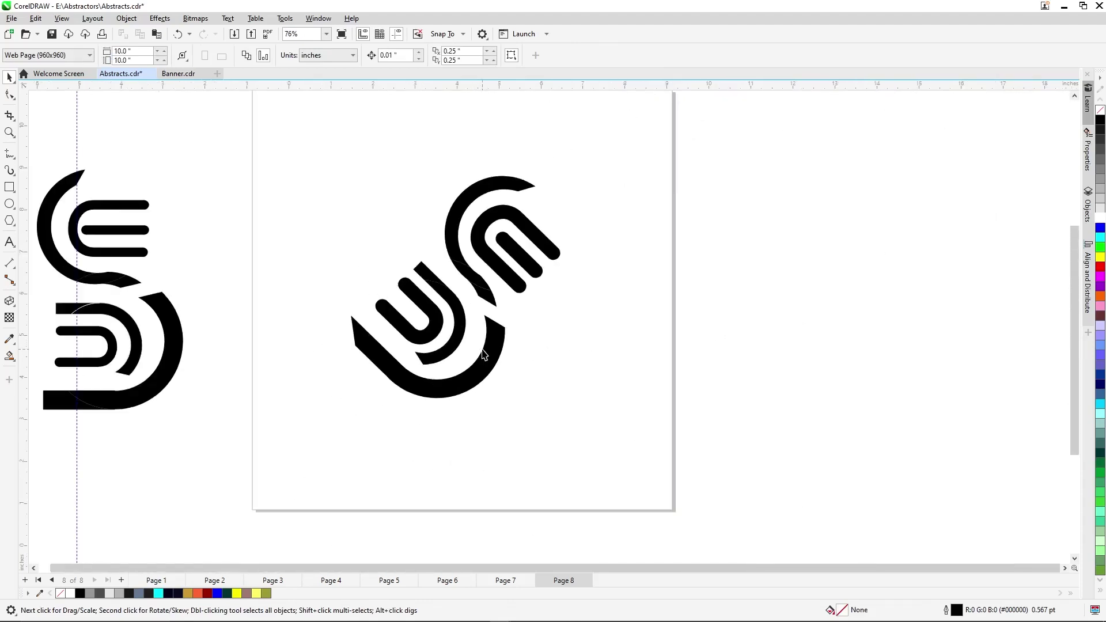
pyautogui.scroll(-1, 509, 385)
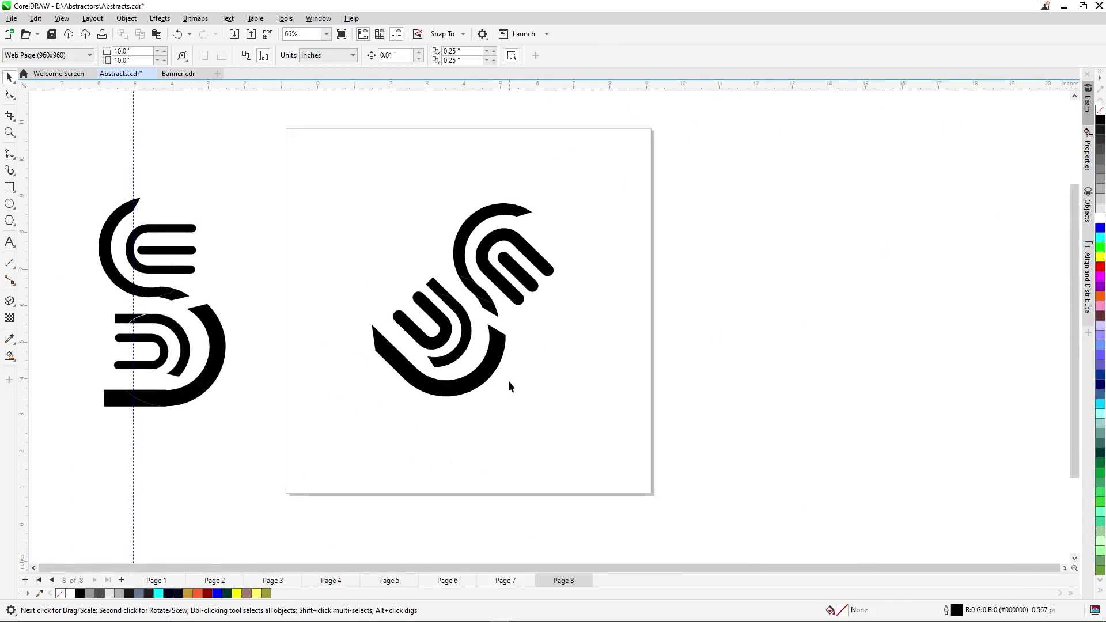
pyautogui.scroll(-1, 509, 381)
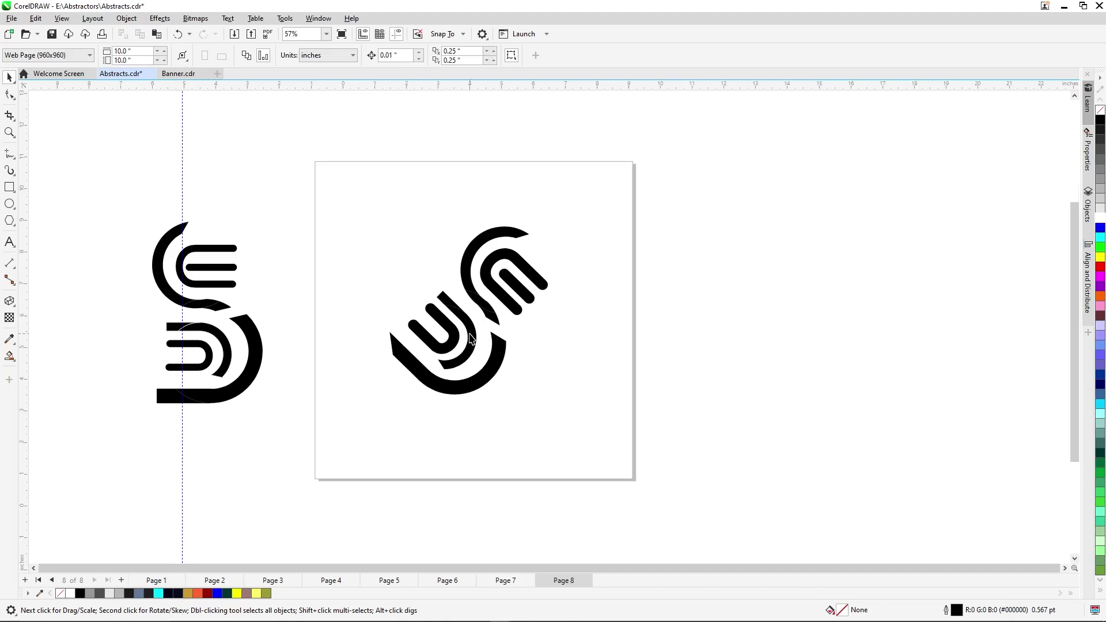
# Try to delete the nodes on the inner edge of the lower inner band's curved piece, and undo the deletion
pyautogui.scroll(6, 470, 339)
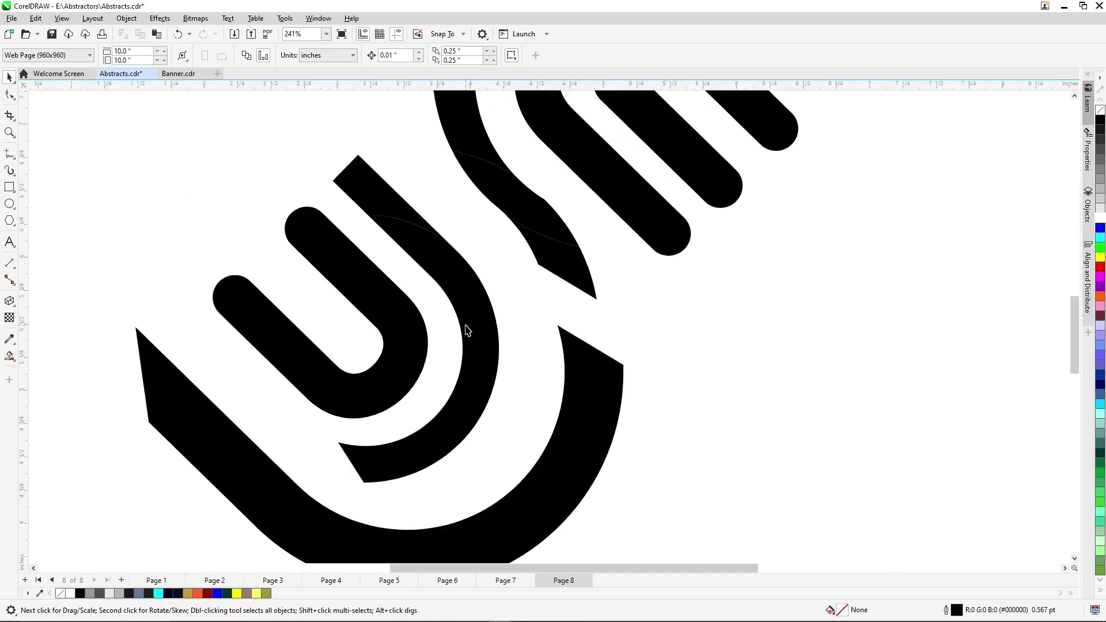
pyautogui.doubleClick(461, 320)
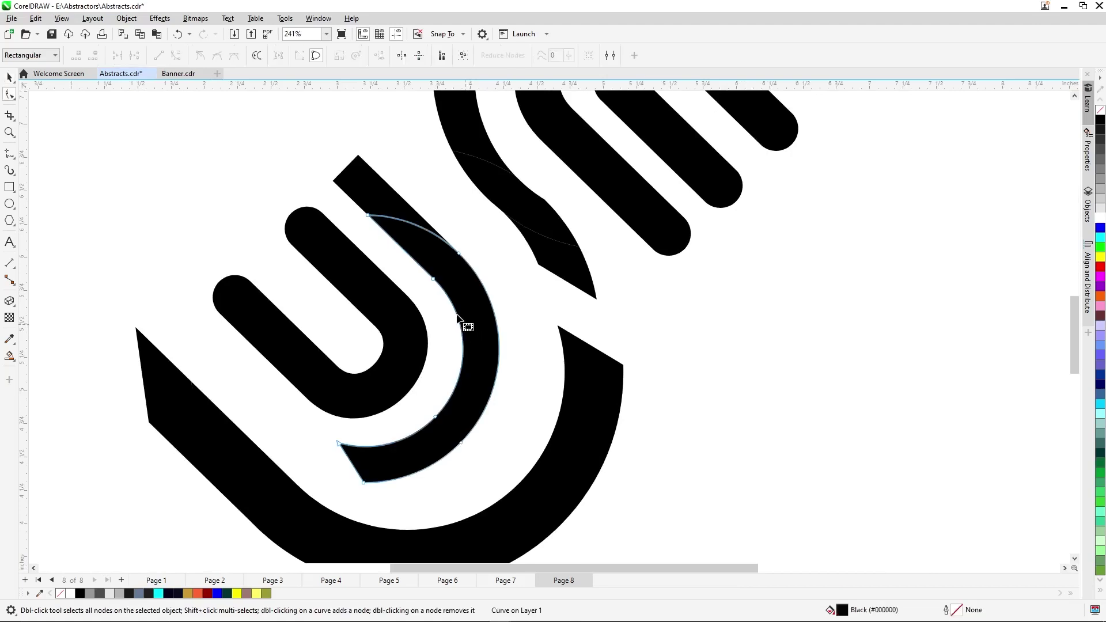
pyautogui.doubleClick(433, 279)
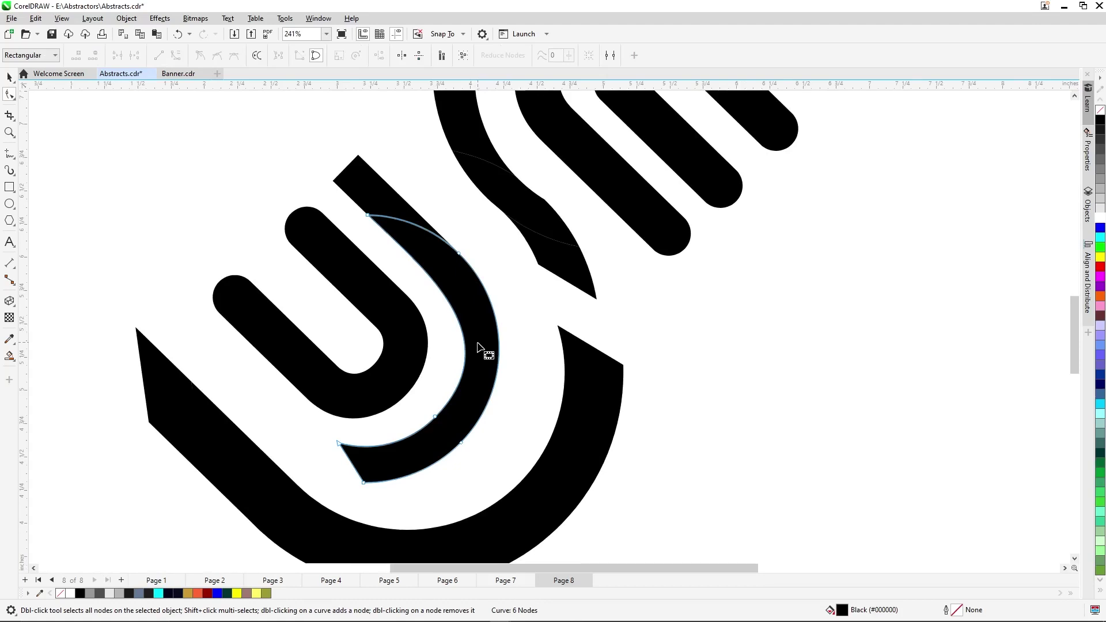
pyautogui.moveTo(481, 344); pyautogui.dragTo(474, 382)
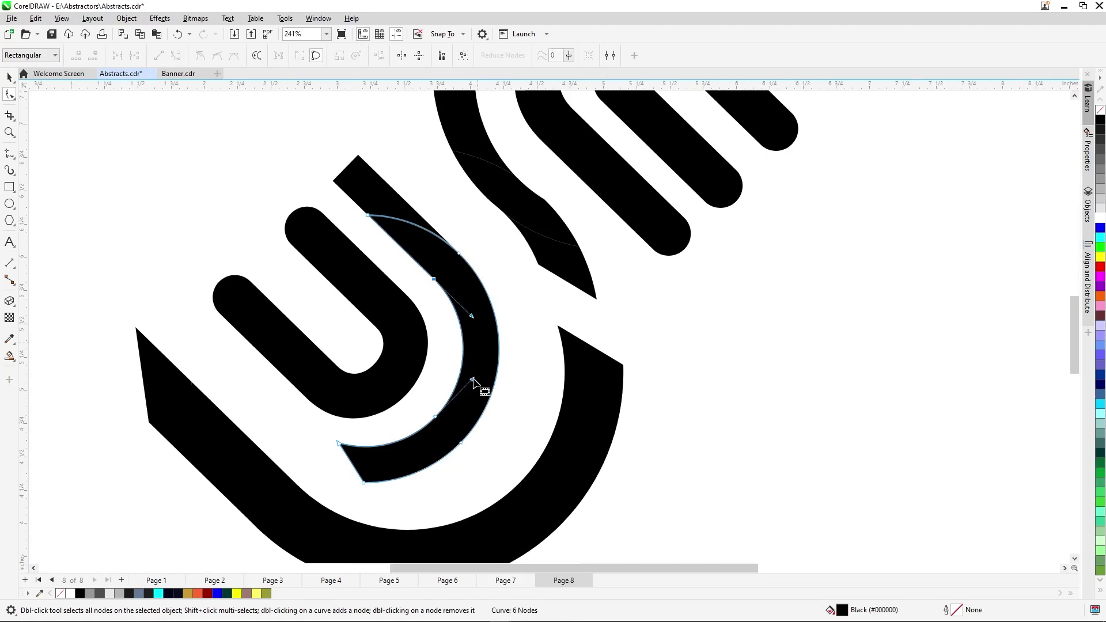
pyautogui.doubleClick(435, 417)
# Delete the redundant node near the slanted end on both the inner and outer edge of the lower inner band's curved piece
pyautogui.click(436, 421)
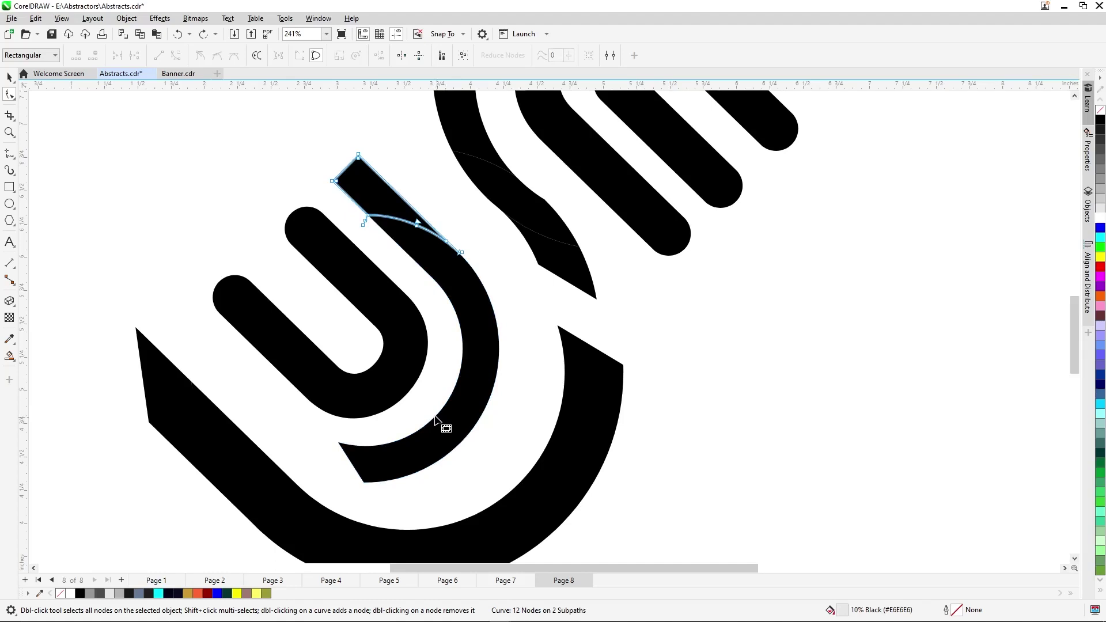
pyautogui.click(438, 422)
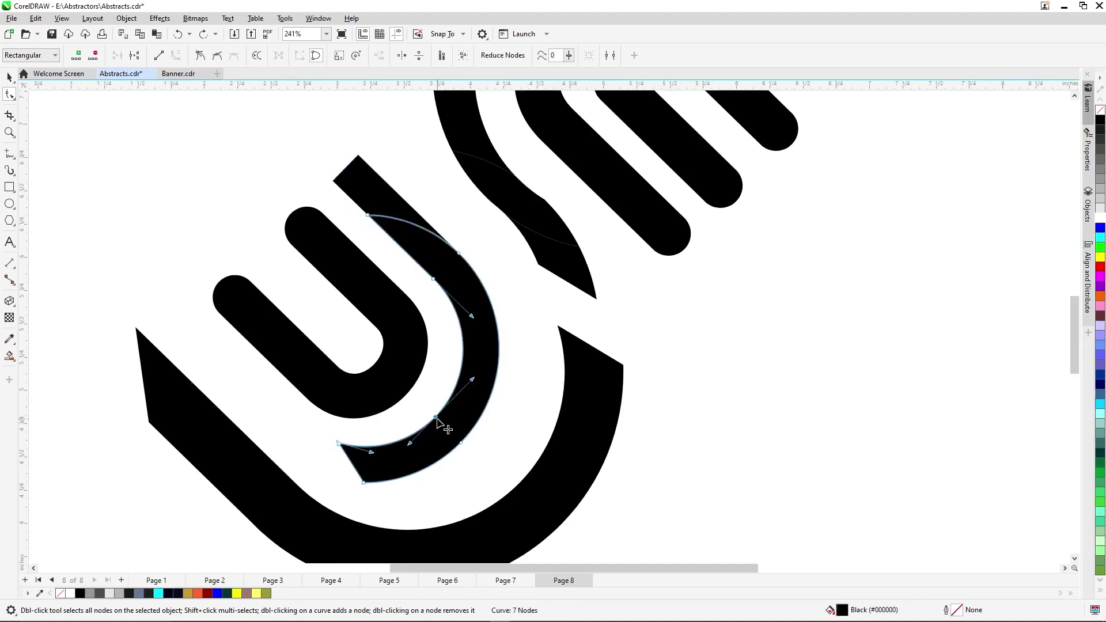
pyautogui.doubleClick(436, 417)
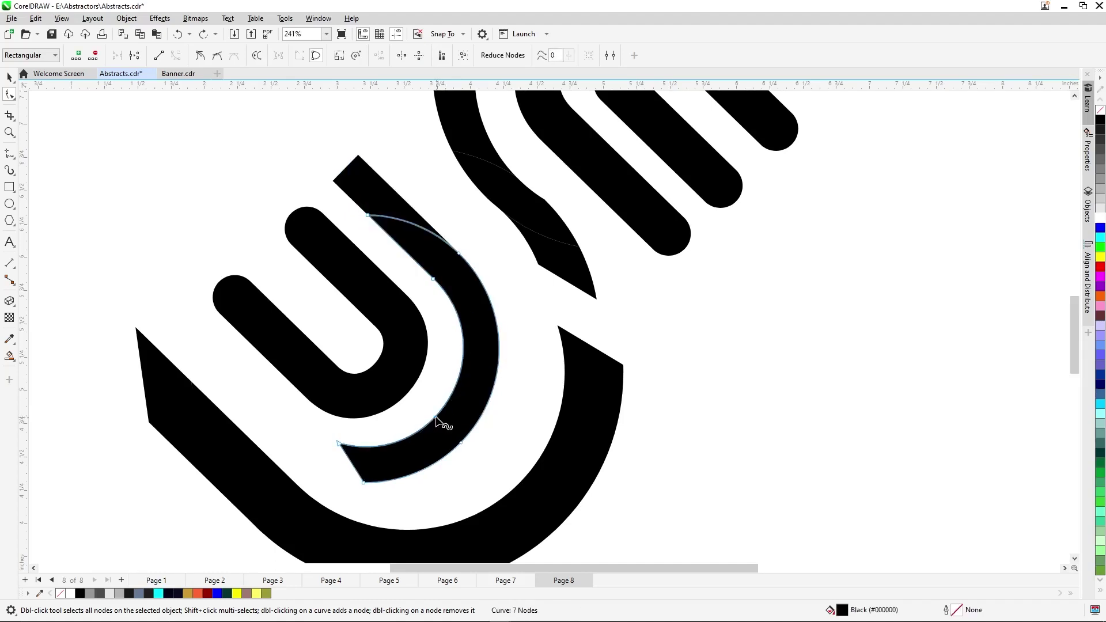
pyautogui.doubleClick(462, 441)
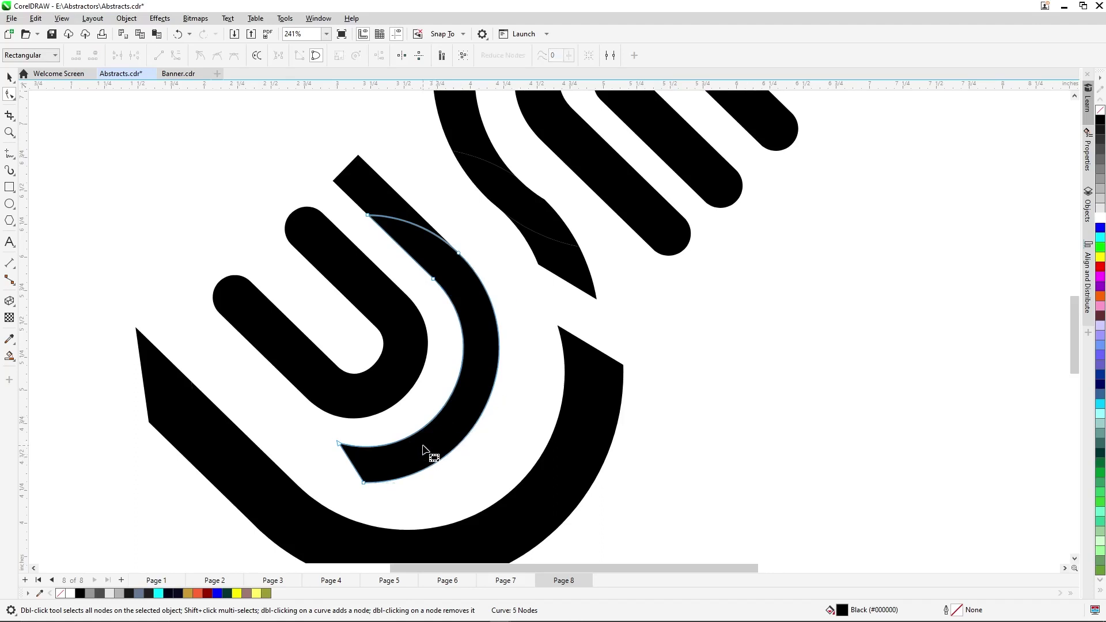
# Create a page-sized 10 × 10 inch rectangle as a frame around the logo, keeping its black outline
pyautogui.scroll(-4, 475, 394)
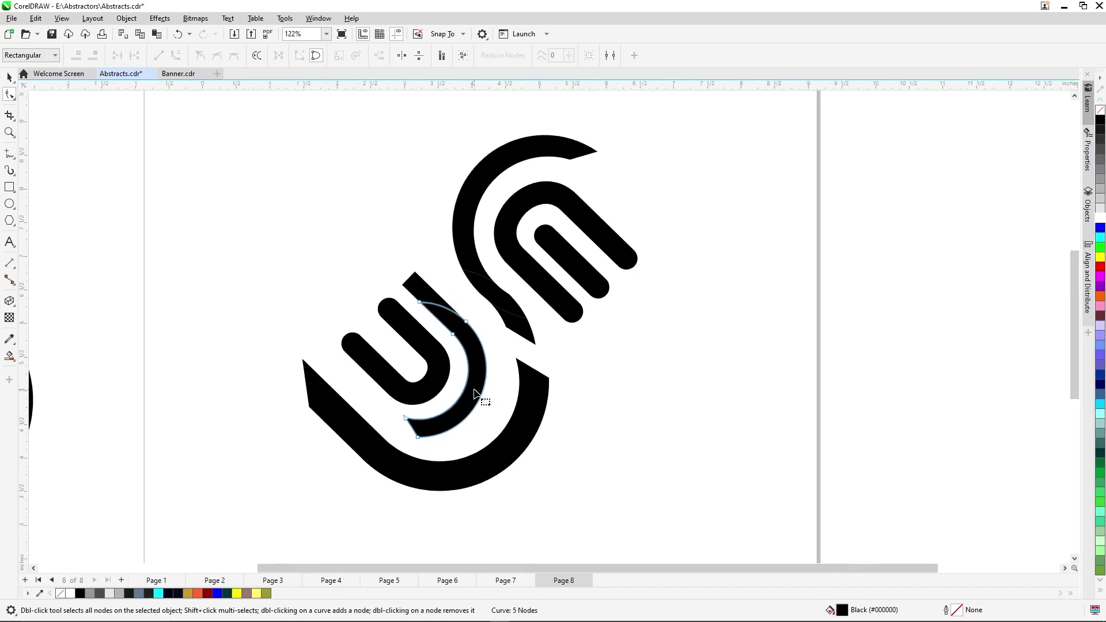
pyautogui.scroll(-3, 475, 394)
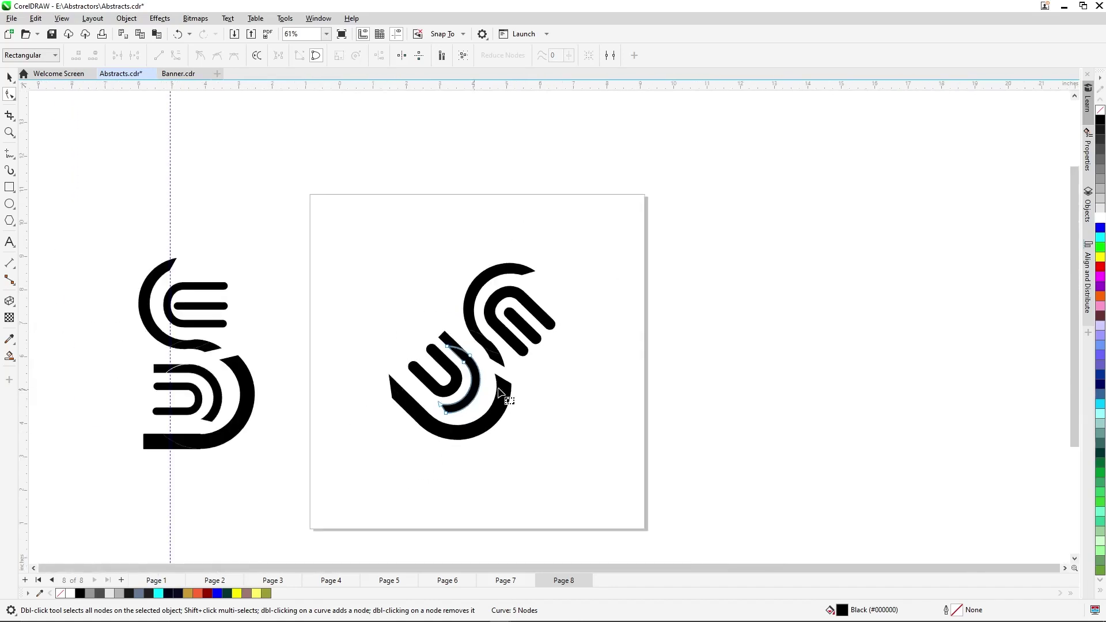
pyautogui.press('space')
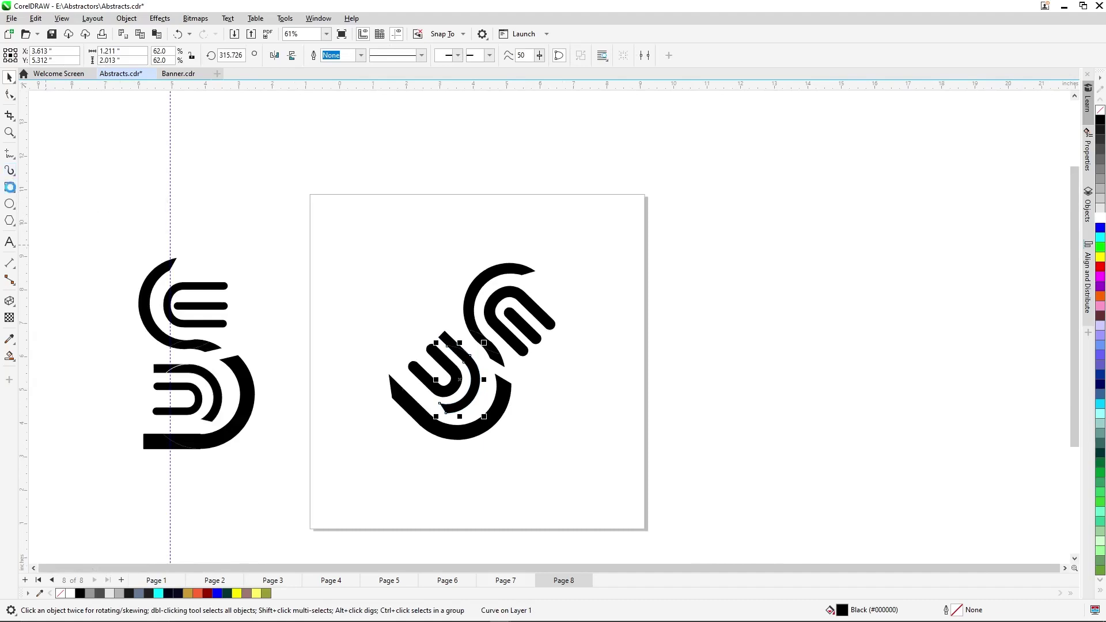
pyautogui.doubleClick(10, 188)
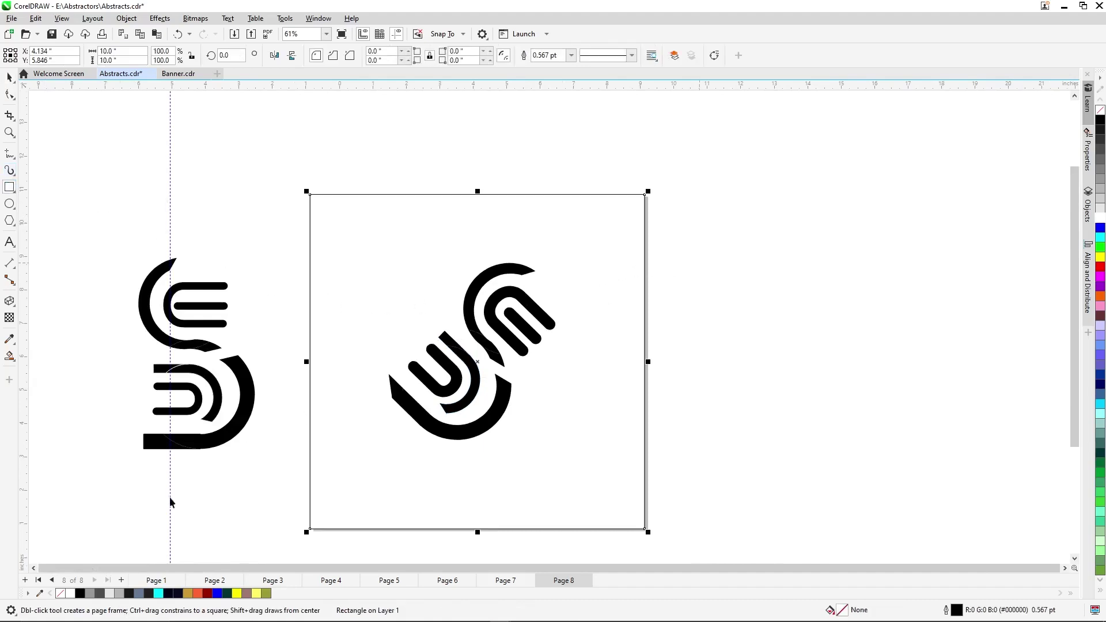
pyautogui.press('space')
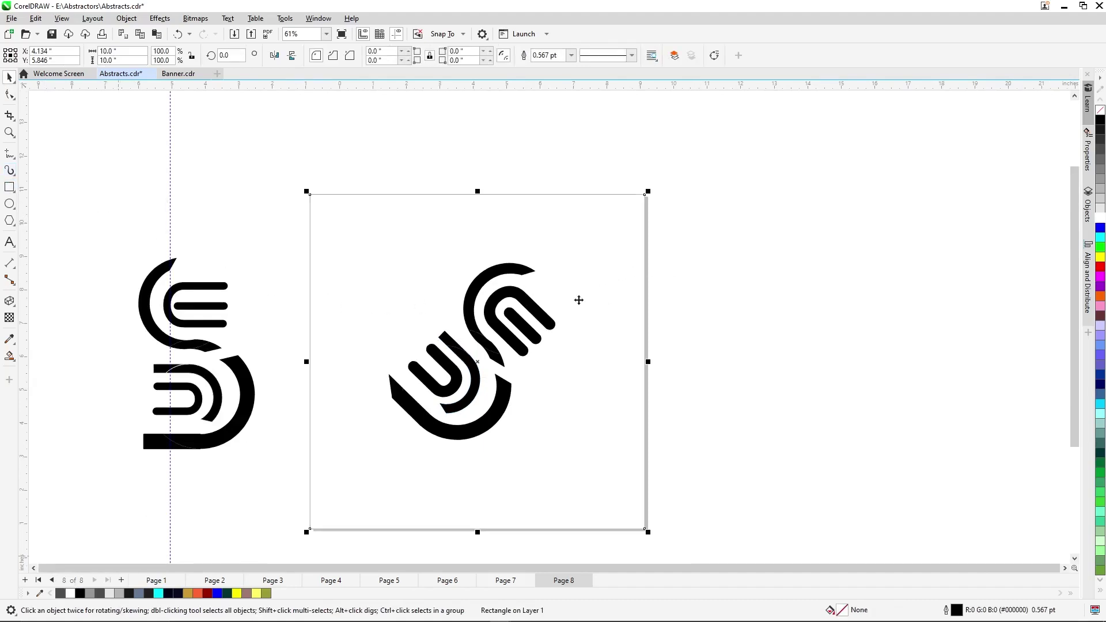
pyautogui.hotkey('ctrl', 'z')
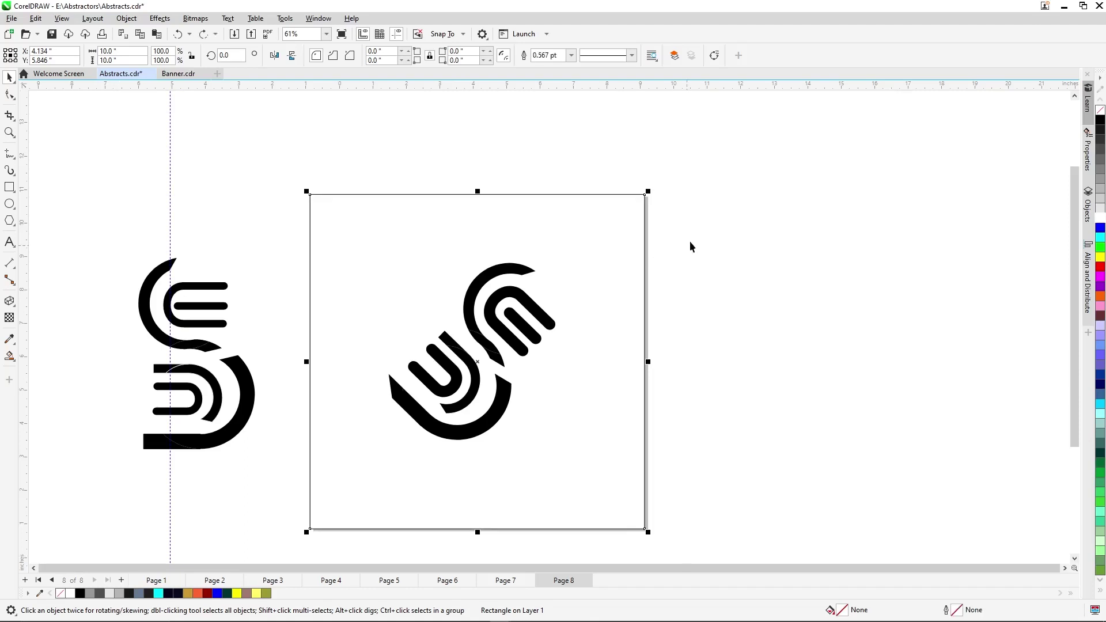
# Enlarge the complete on-page logo to about 7.15 × 7.59 inches, then group its pieces and centre the group on the page
pyautogui.moveTo(691, 242); pyautogui.dragTo(340, 463)
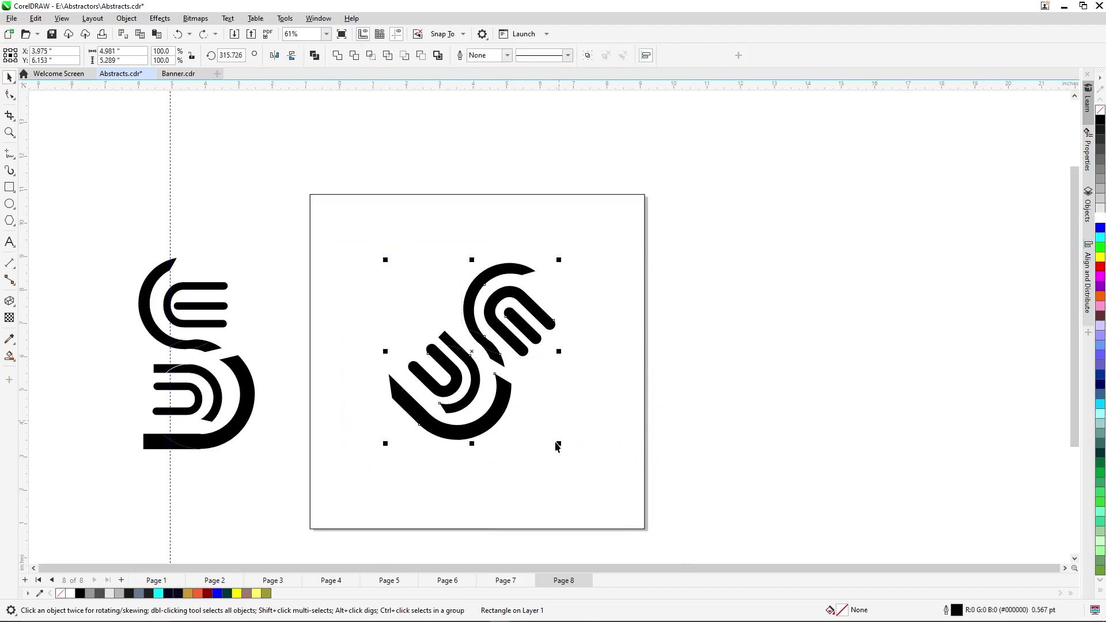
pyautogui.moveTo(560, 445); pyautogui.dragTo(595, 497)
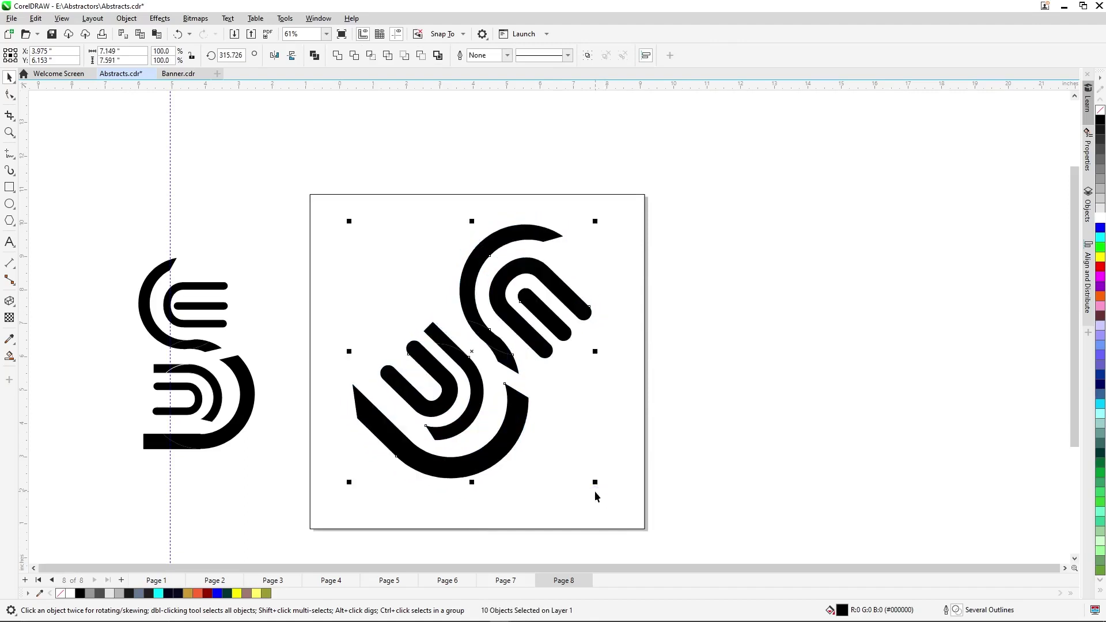
pyautogui.hotkey('ctrl', 'g')
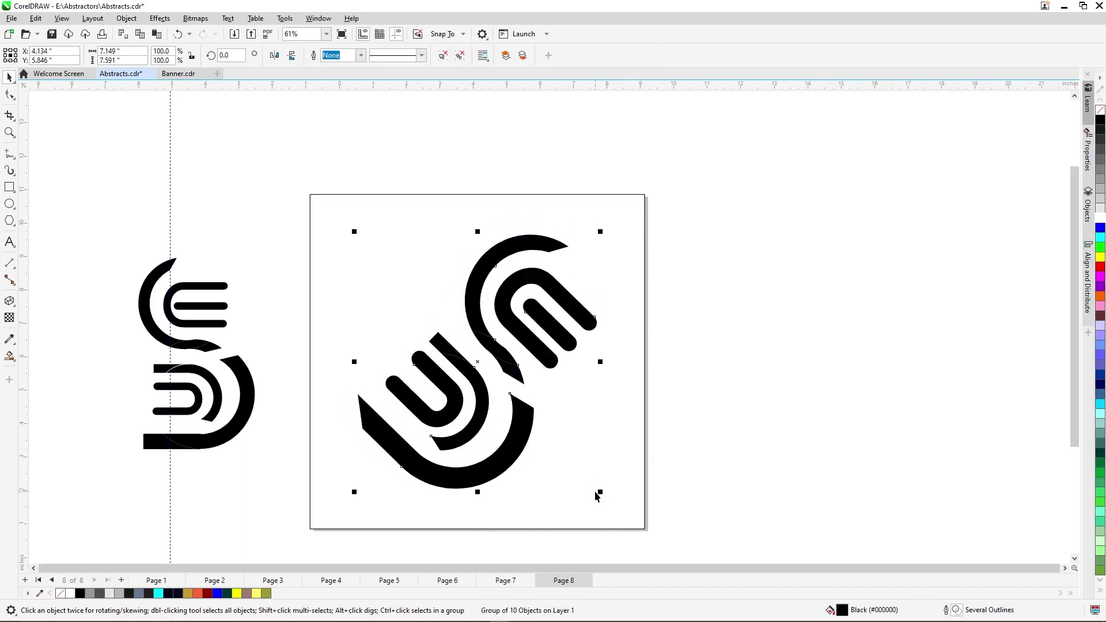
# Scale the logo group and its frame together to 5 × 5 inches in the page's upper-right quarter
pyautogui.keyDown('shift'); pyautogui.click(594, 500); pyautogui.keyUp('shift')
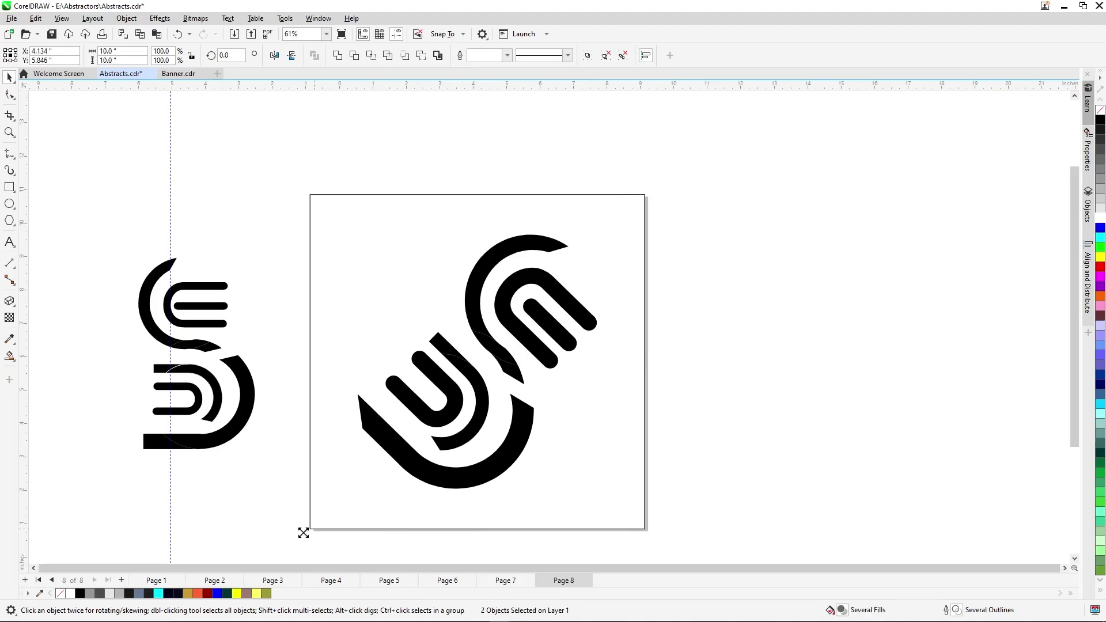
pyautogui.moveTo(303, 533); pyautogui.dragTo(474, 365)
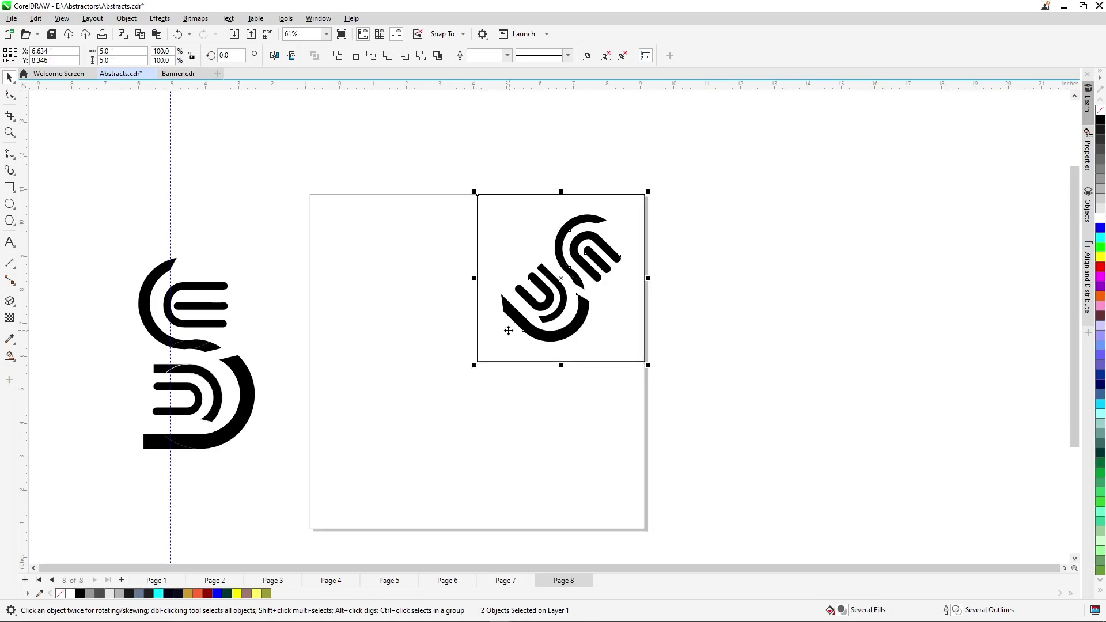
# Duplicate the framed logo into the page's upper-left quarter, flush against the original frame
pyautogui.moveTo(644, 326); pyautogui.dragTo(481, 317)
pyautogui.scroll(2, 475, 321)
pyautogui.scroll(-2, 482, 324)
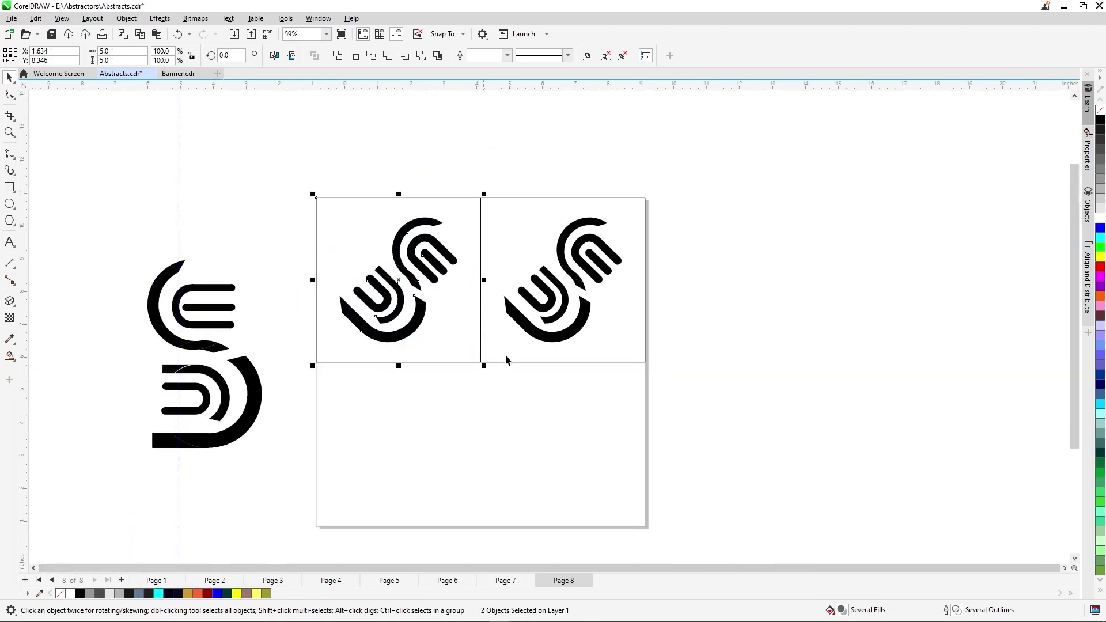
# Fill the upper-right frame with black and recolour the logo group inside it white
pyautogui.click(570, 367)
pyautogui.click(577, 359)
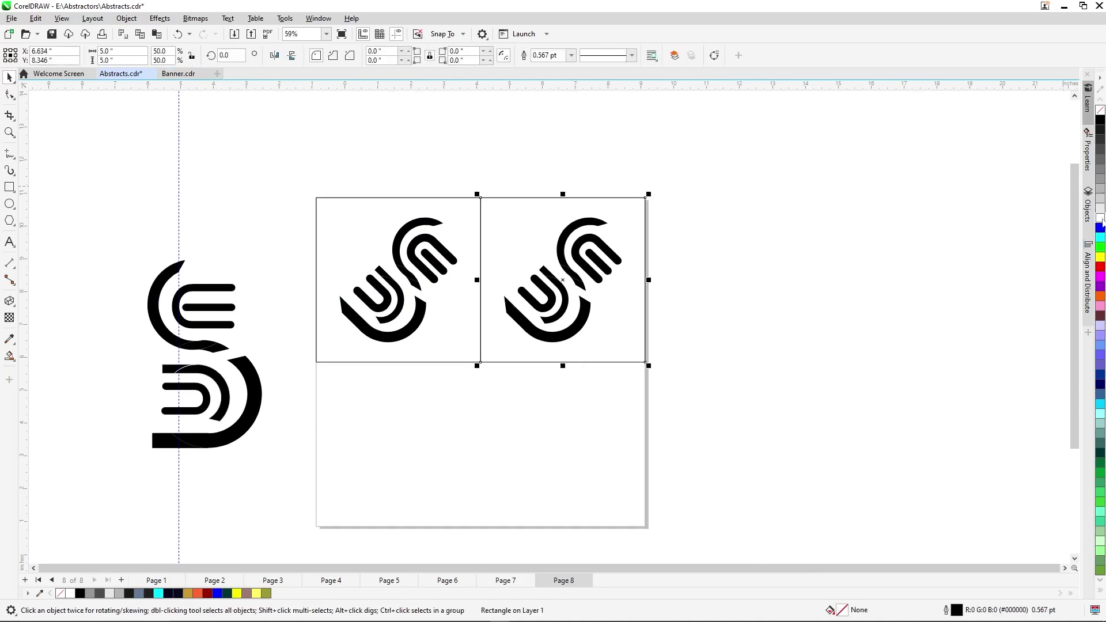
pyautogui.click(1101, 120)
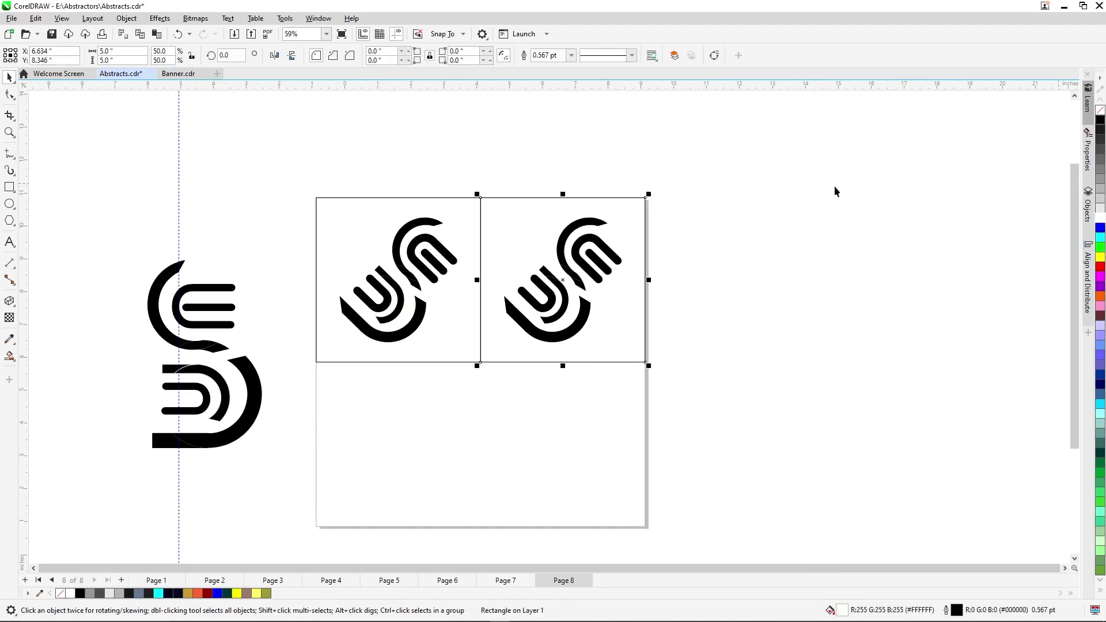
pyautogui.moveTo(707, 199); pyautogui.dragTo(489, 362)
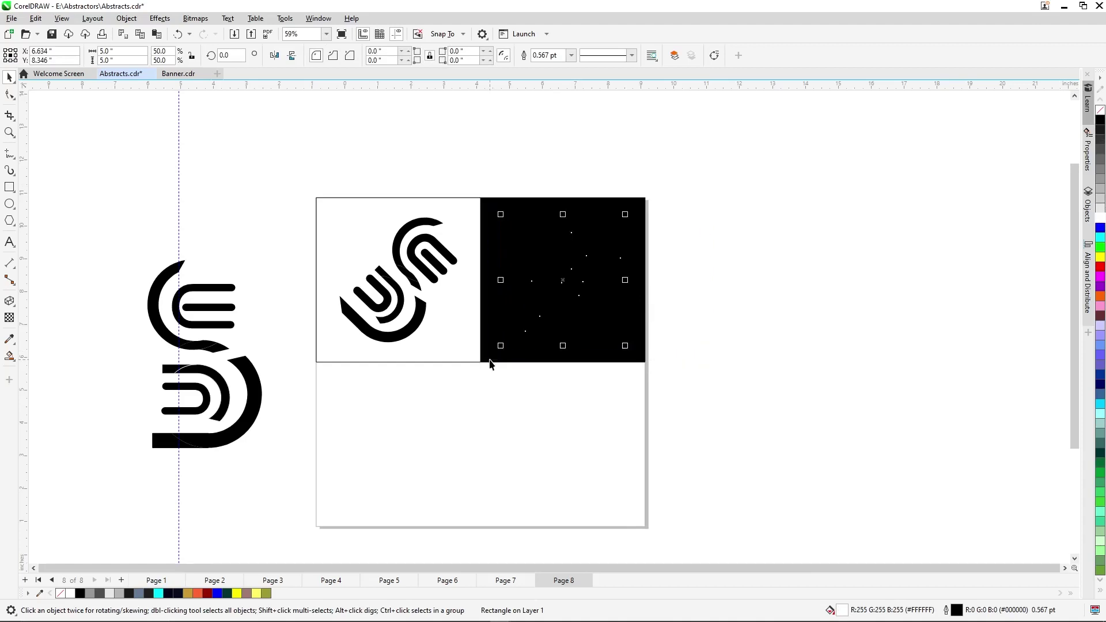
pyautogui.click(1100, 218)
# Remove the outline from both the black upper-right frame and the unfilled upper-left frame
pyautogui.click(642, 261)
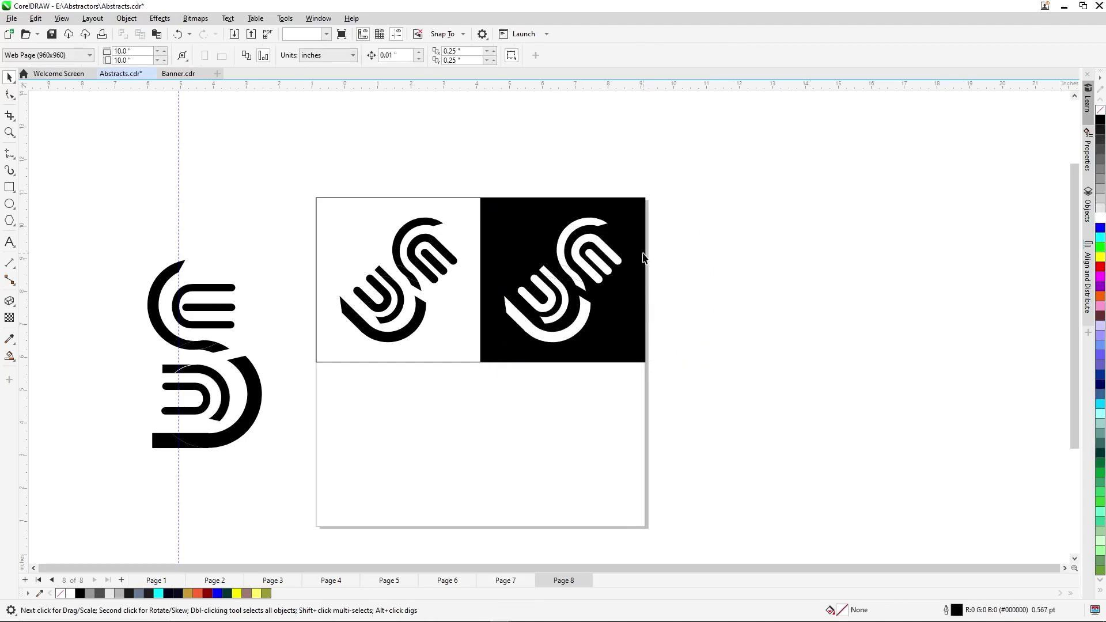
pyautogui.keyDown('shift'); pyautogui.click(434, 354); pyautogui.keyUp('shift')
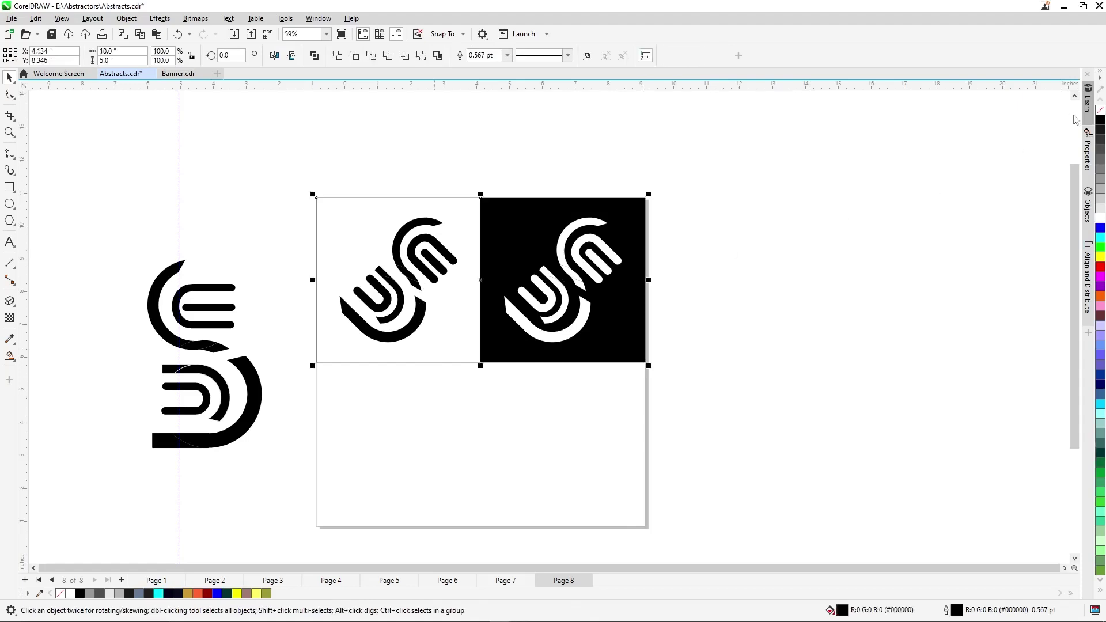
pyautogui.rightClick(1100, 111)
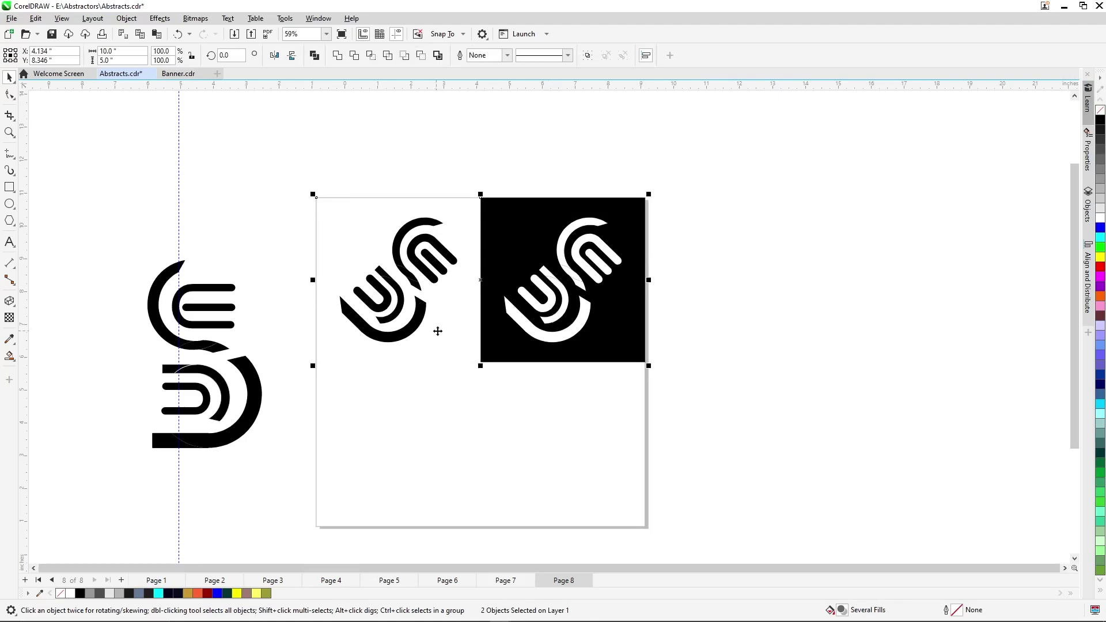
# Duplicate the two framed logos together into the lower half of the page, aligned directly beneath the originals
pyautogui.moveTo(707, 189); pyautogui.dragTo(278, 402)
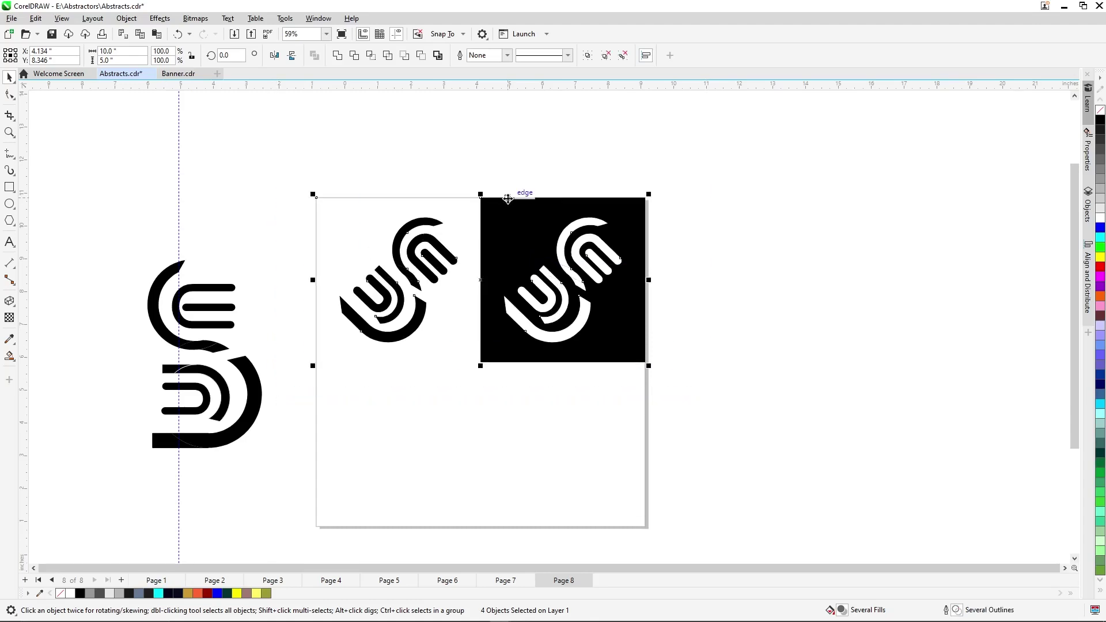
pyautogui.moveTo(508, 203); pyautogui.dragTo(500, 363)
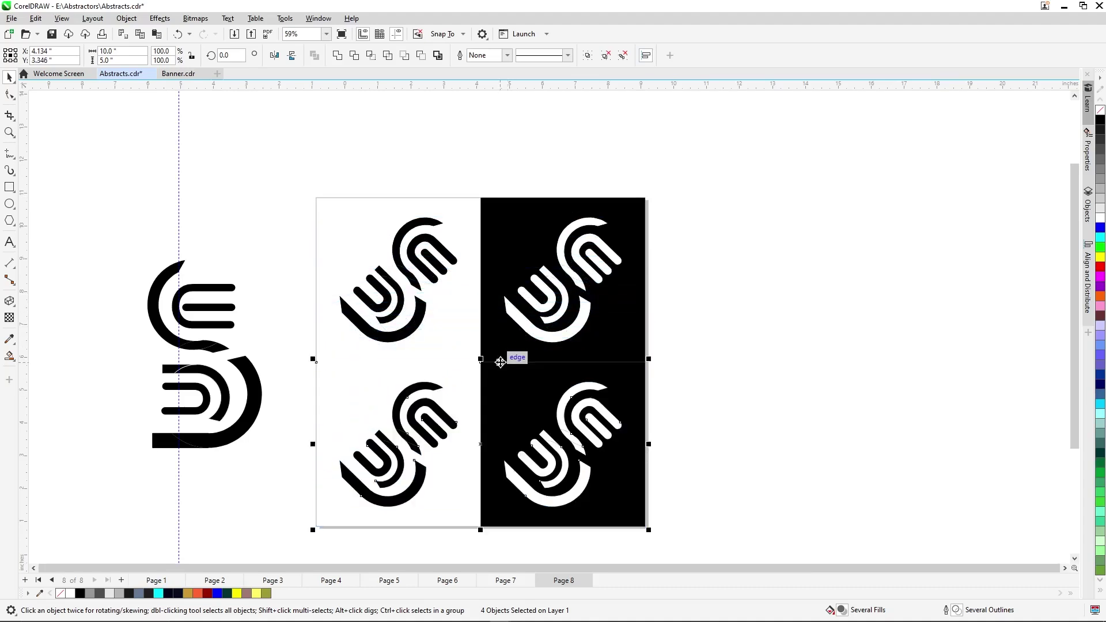
pyautogui.click(720, 447)
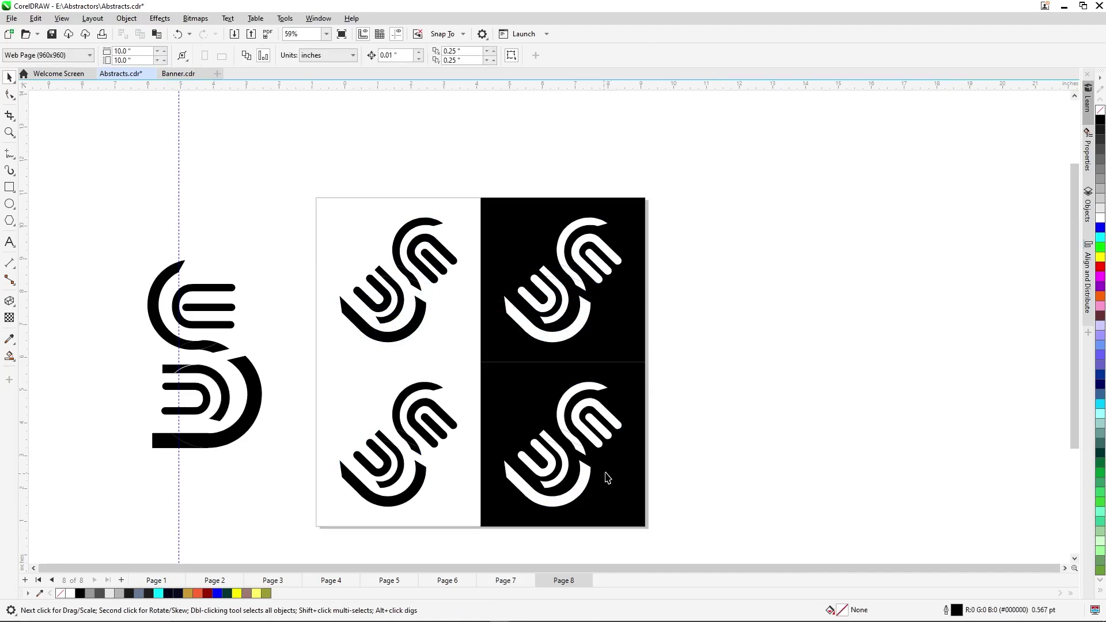
# Ungroup the white logo in the page's lower-right quarter, try welding all its pieces, and undo the weld
pyautogui.moveTo(673, 371); pyautogui.dragTo(490, 520)
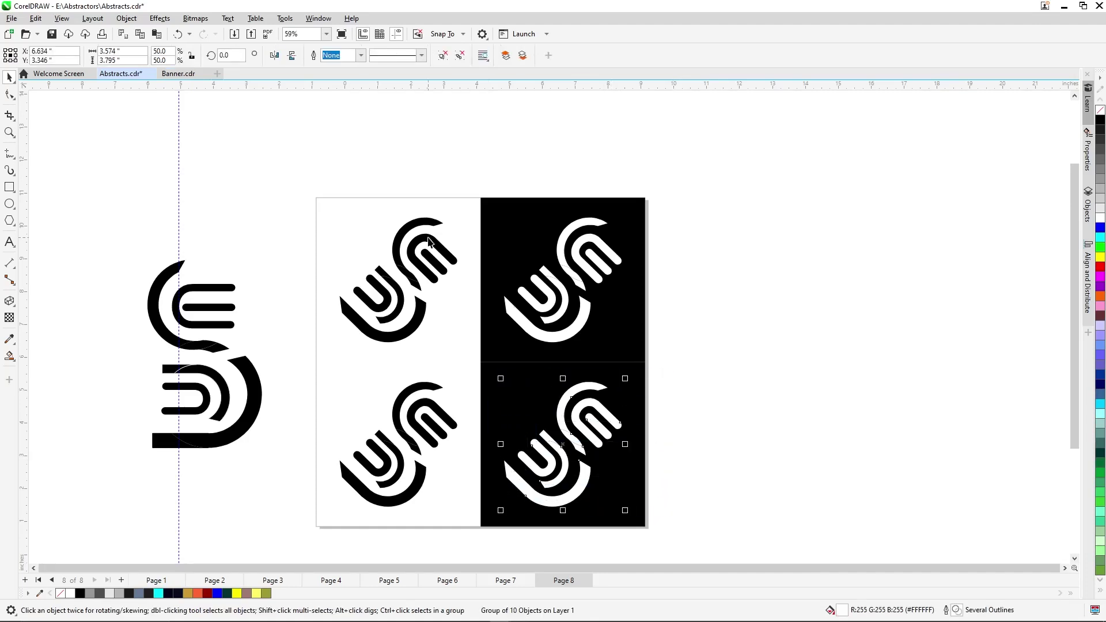
pyautogui.hotkey('ctrl', 'u')
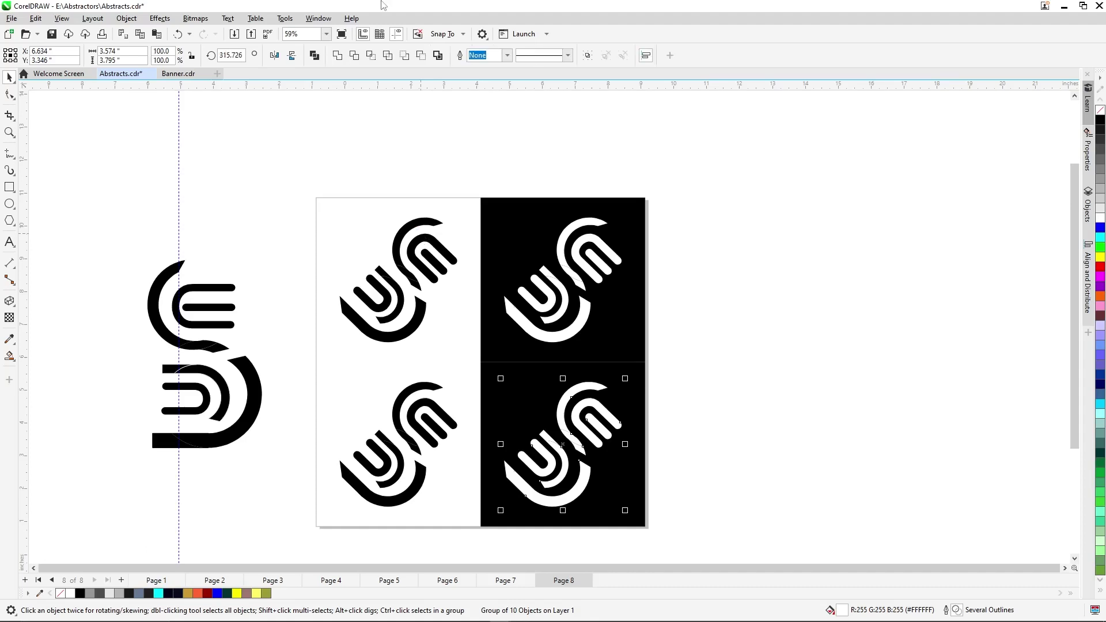
pyautogui.click(337, 56)
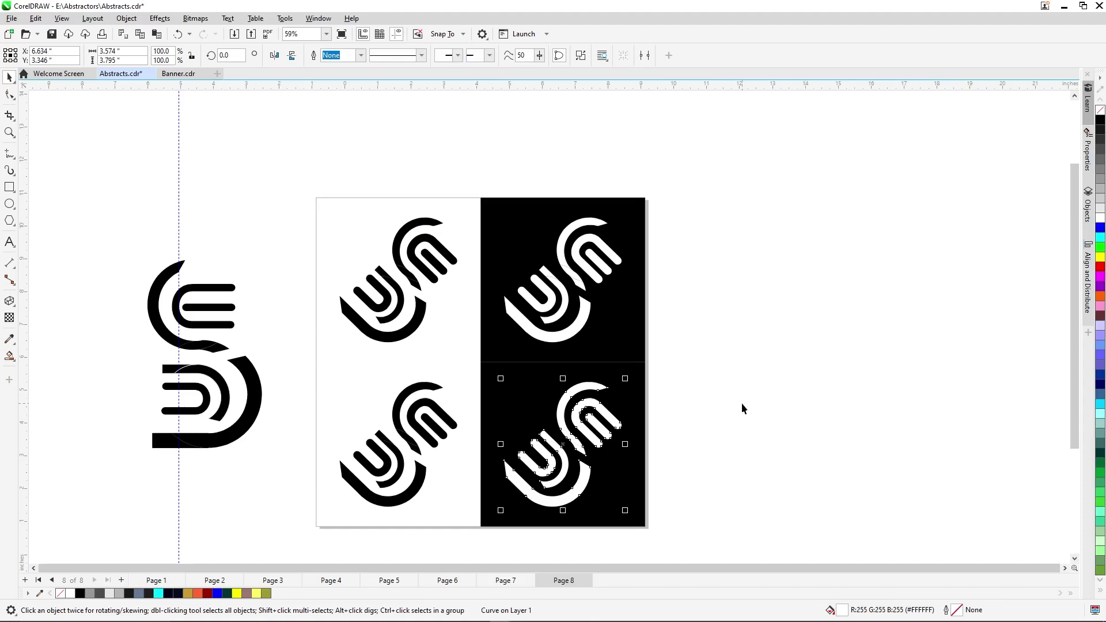
pyautogui.hotkey('ctrl', 'z')
# Weld the lower-right logo's pieces into one curve, leaving out the middle connector and the pointed tip of the outer lower band
pyautogui.scroll(3, 579, 461)
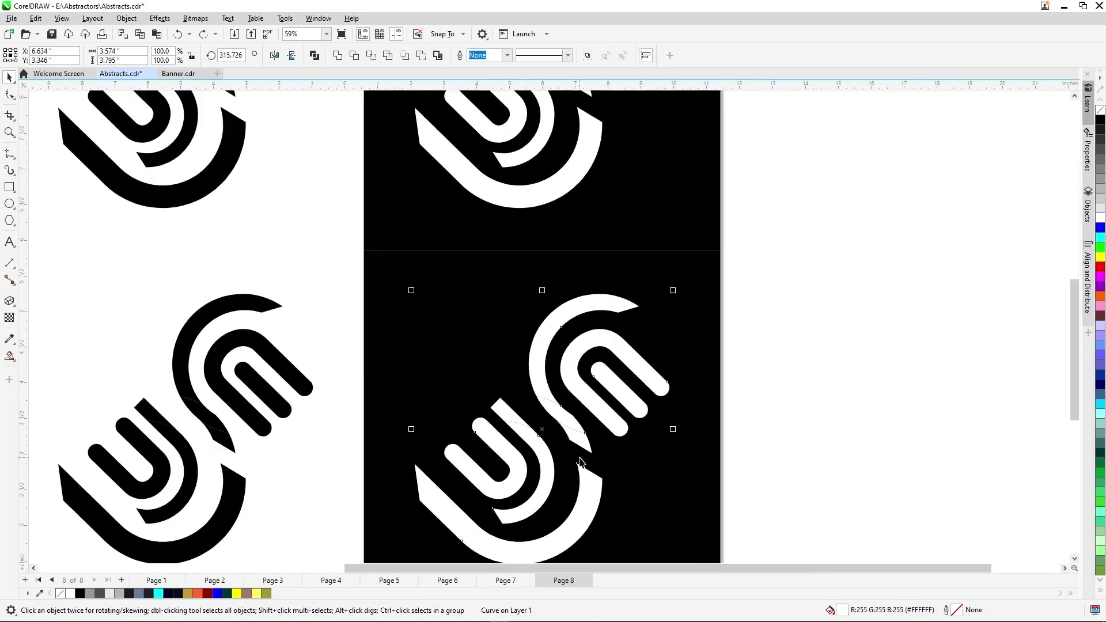
pyautogui.scroll(3, 579, 460)
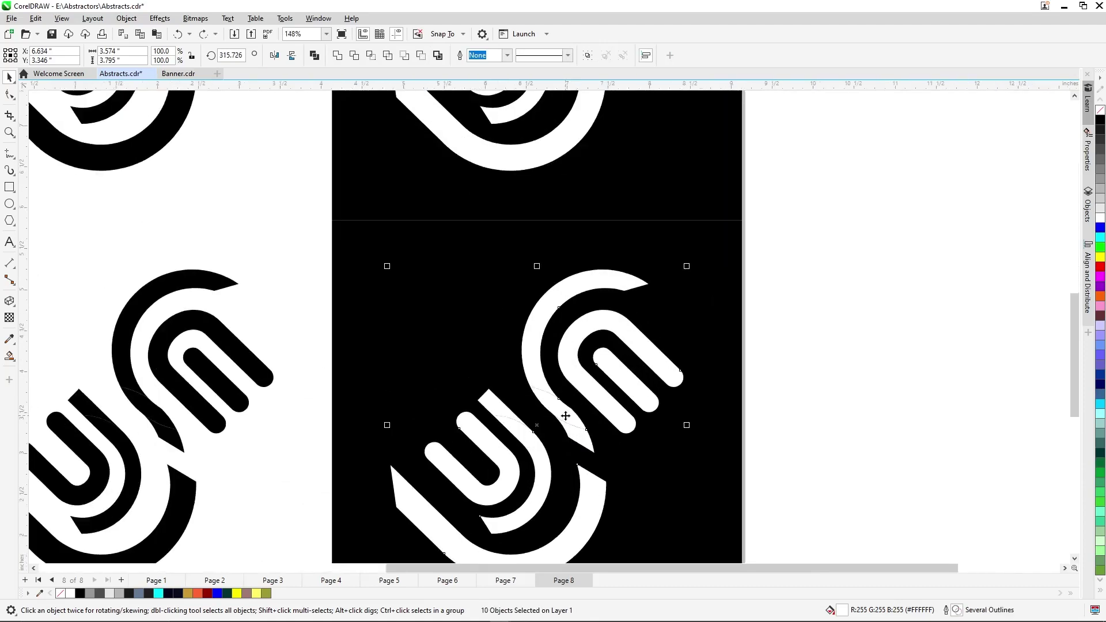
pyautogui.scroll(-2, 640, 397)
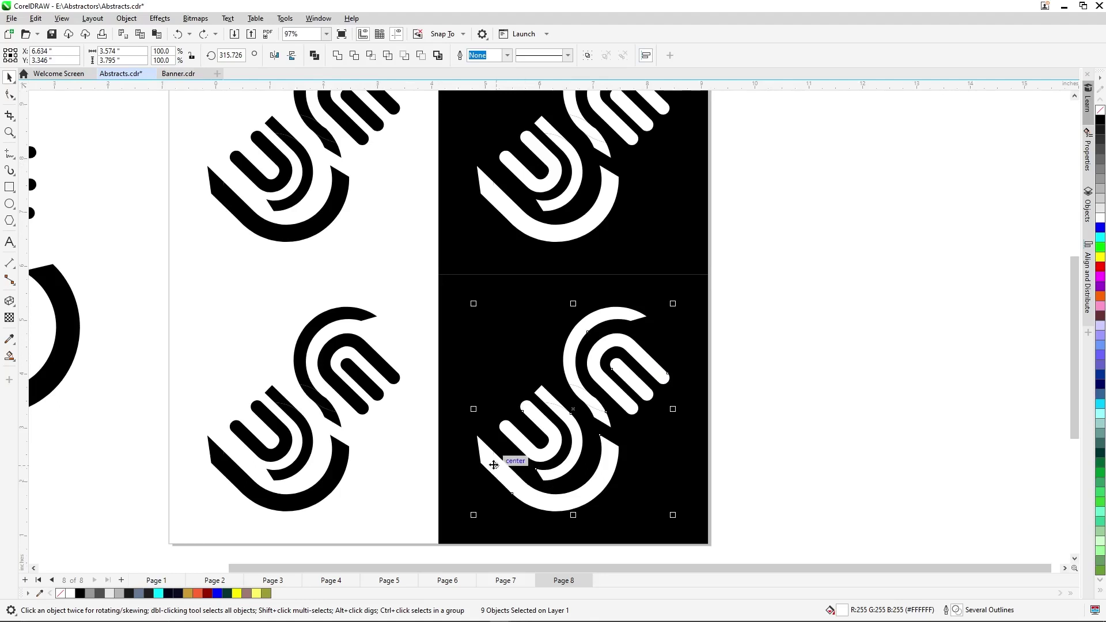
pyautogui.keyDown('shift'); pyautogui.click(494, 466); pyautogui.keyUp('shift')
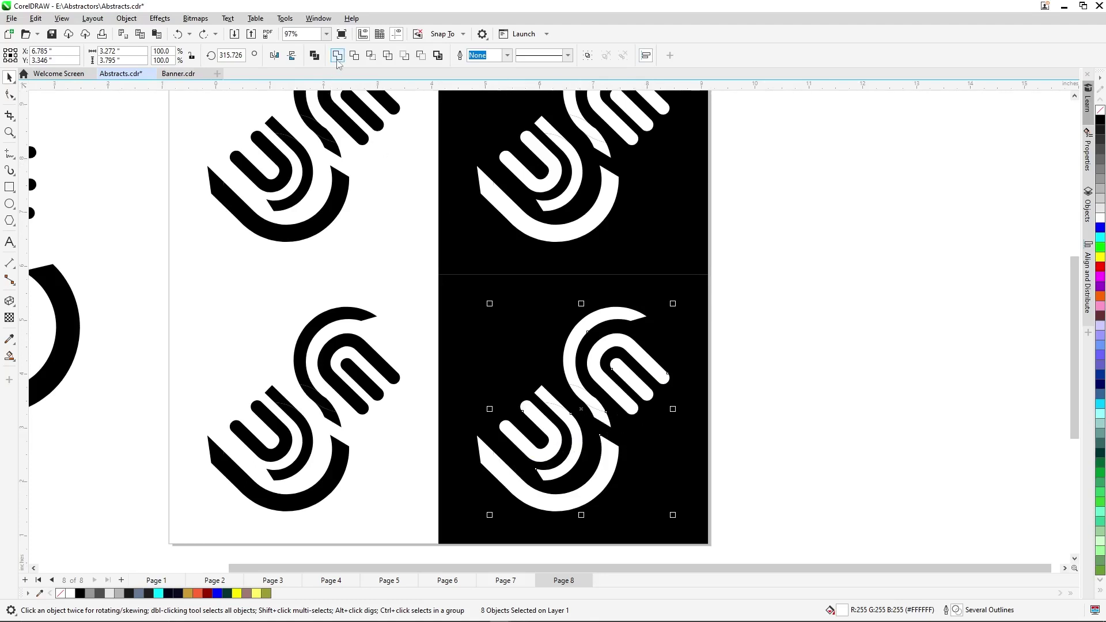
pyautogui.hotkey('ctrl', 'q')
pyautogui.hotkey('ctrl', 'l')
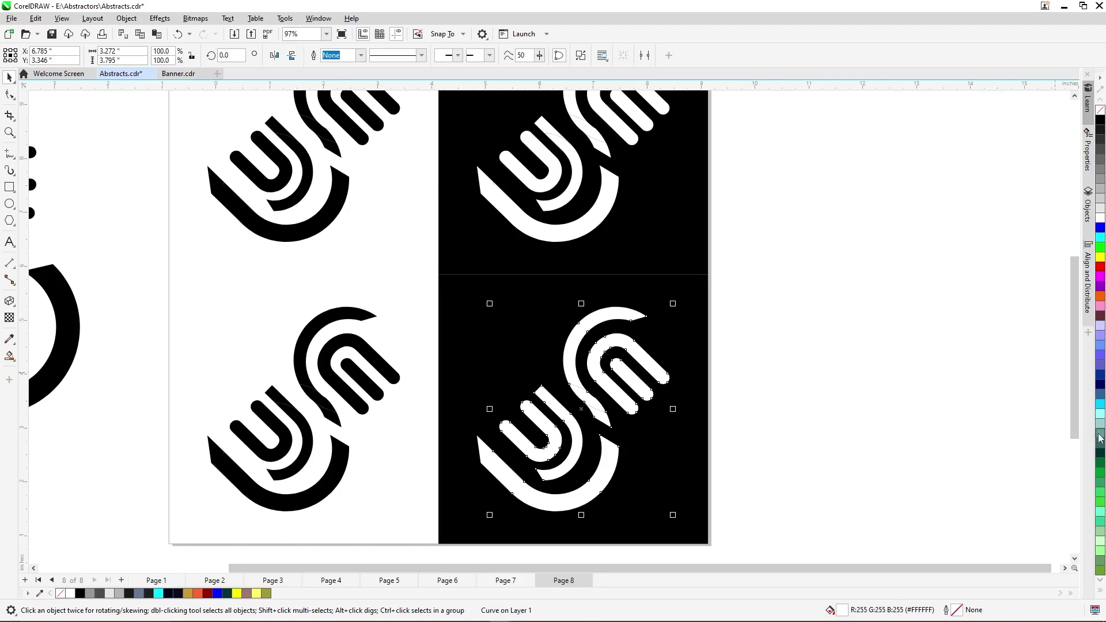
# Fill the welded curve of the lower-right logo with yellow (#FFCC00), leaving the two separate accent pieces white
pyautogui.scroll(-6, 1101, 441)
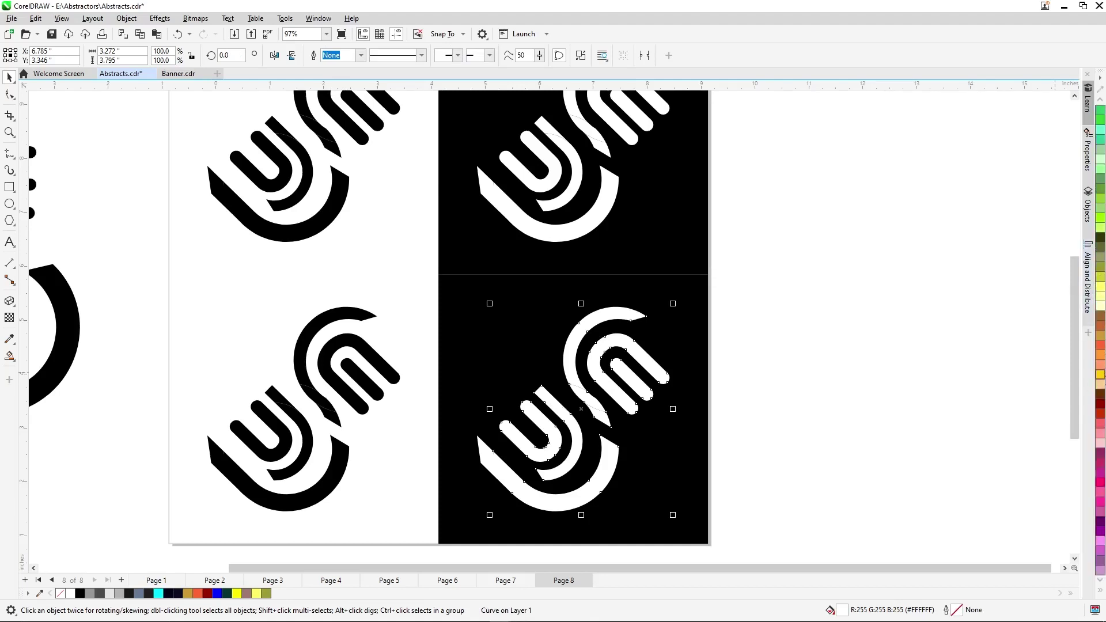
pyautogui.click(1100, 376)
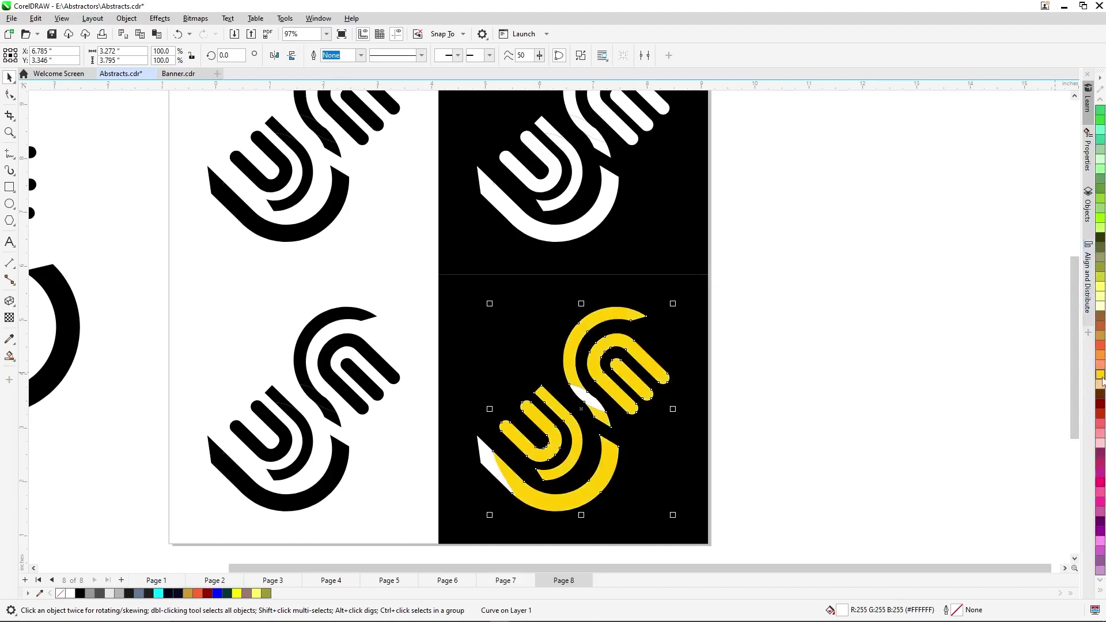
pyautogui.click(776, 405)
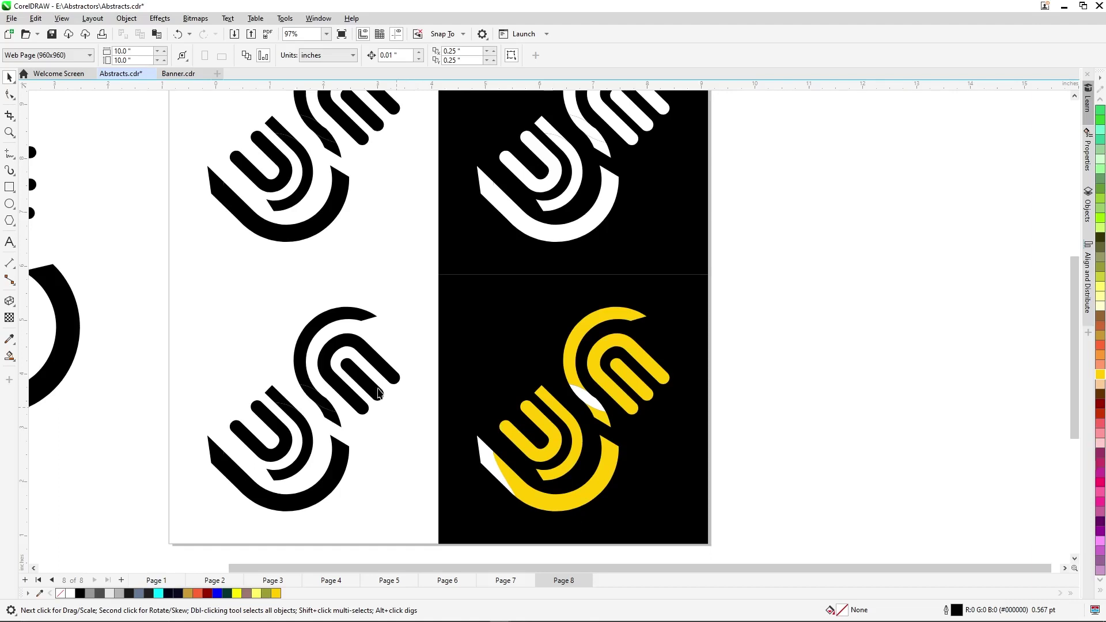
# Replace the lower-left framed logo with a duplicate of the yellow-and-white logo on its black frame
pyautogui.scroll(-3, 563, 372)
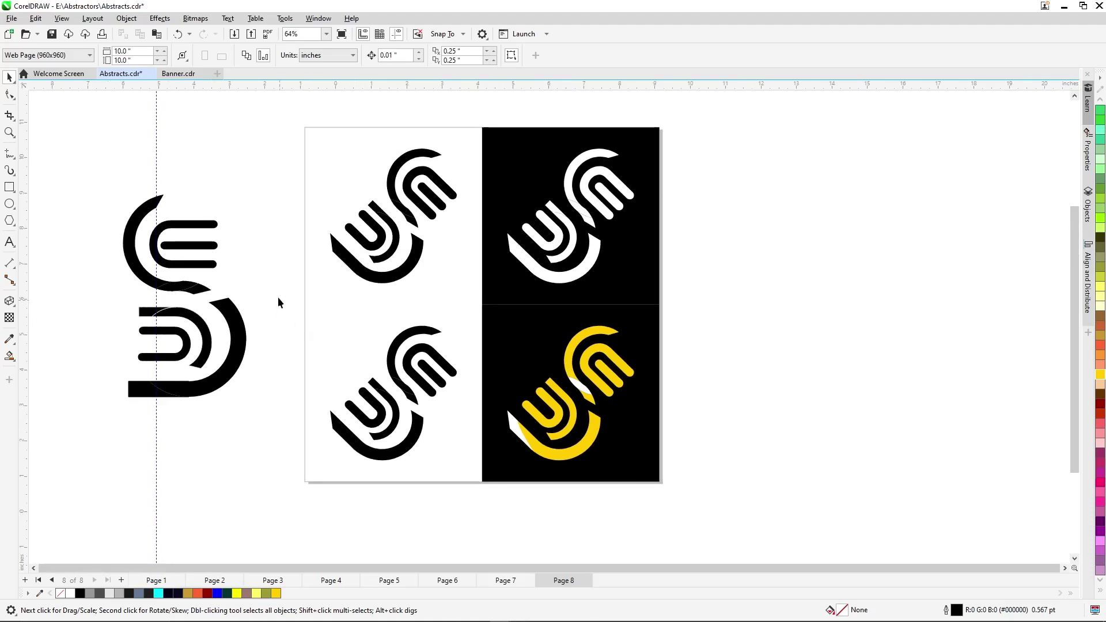
pyautogui.moveTo(460, 495); pyautogui.dragTo(506, 521)
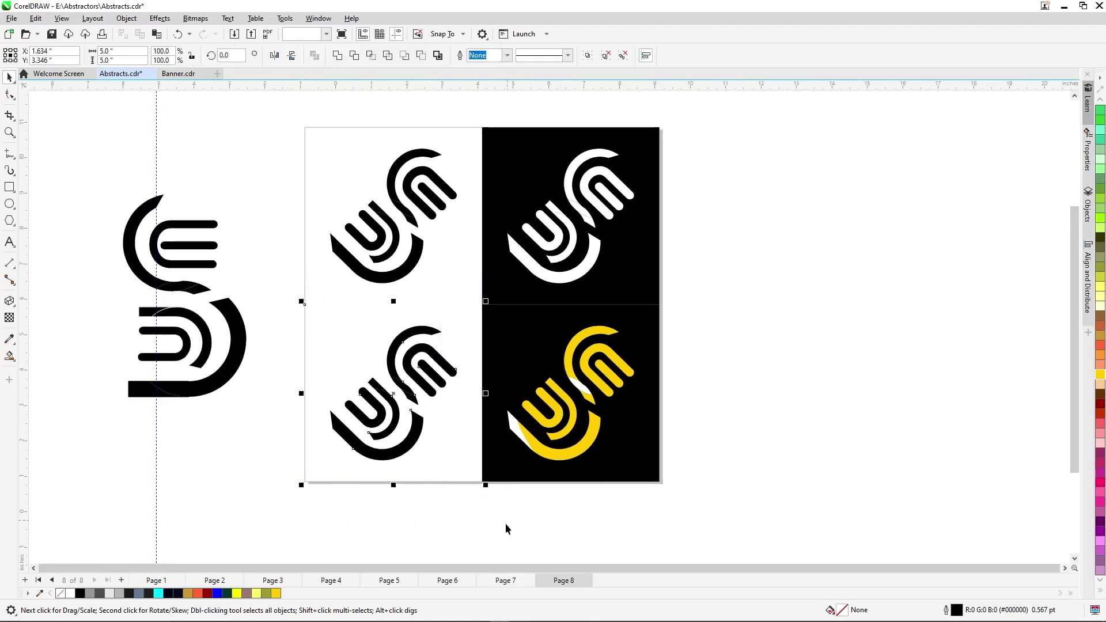
pyautogui.press('Delete')
pyautogui.click(503, 521)
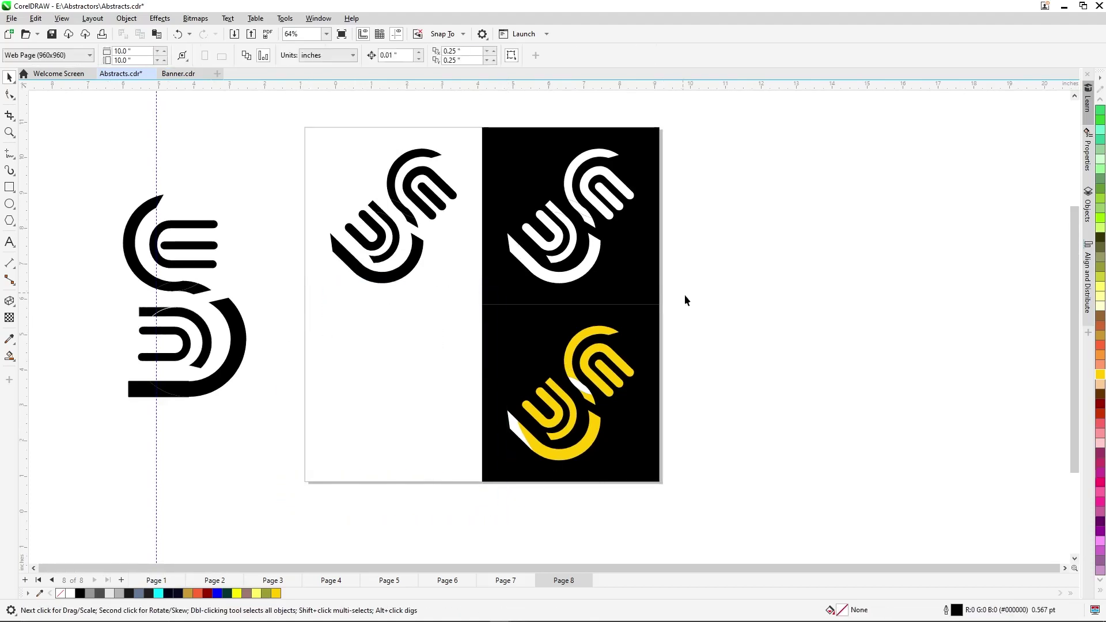
pyautogui.moveTo(684, 295); pyautogui.dragTo(443, 513)
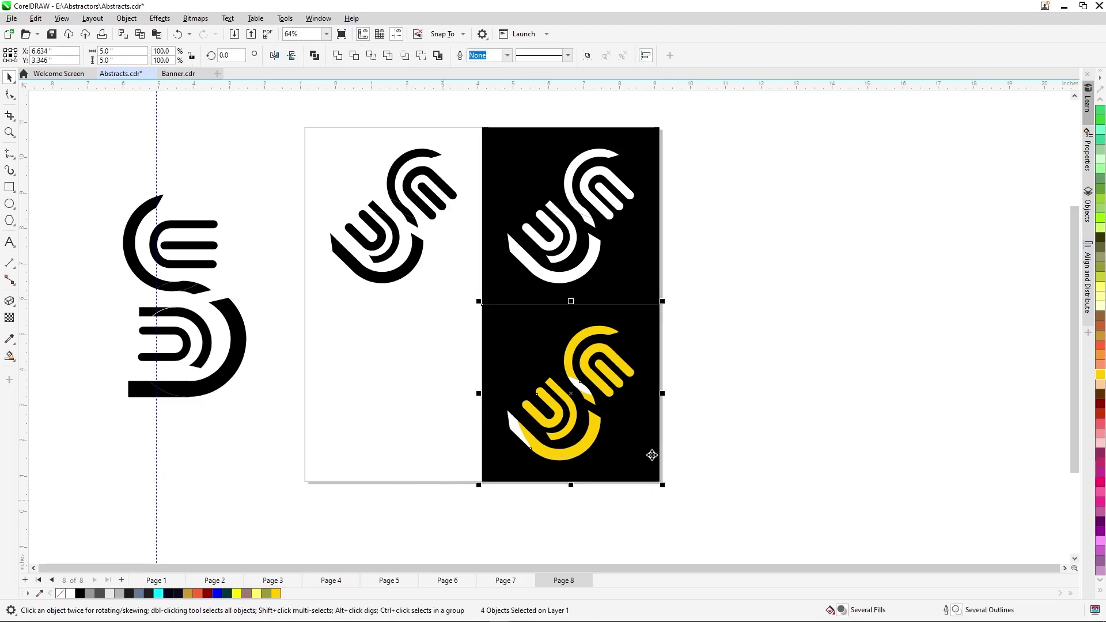
pyautogui.moveTo(657, 439); pyautogui.dragTo(484, 439)
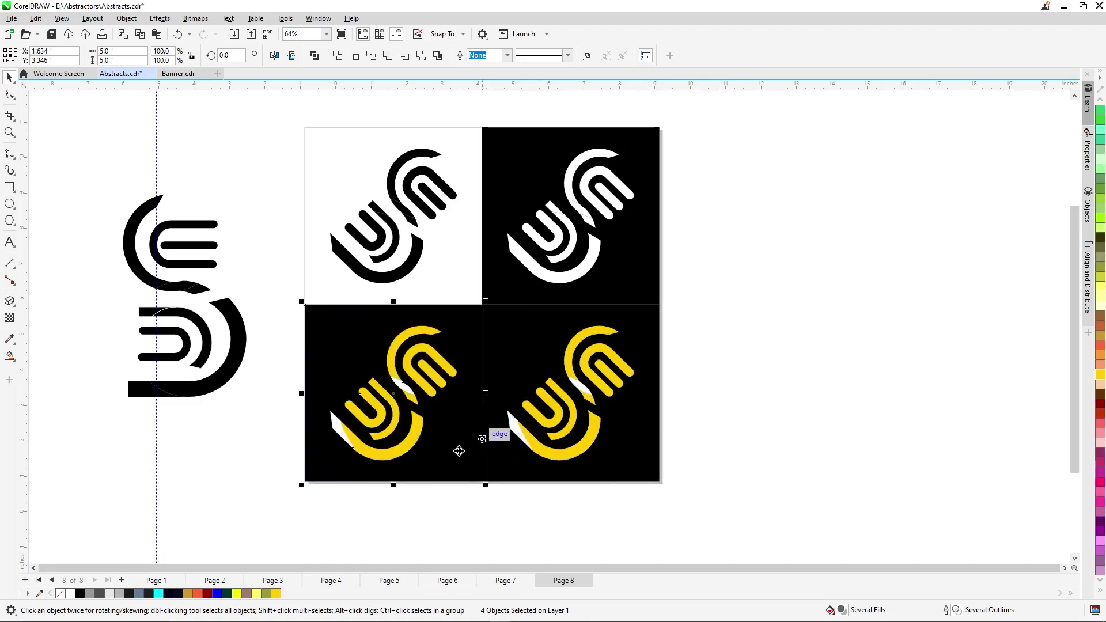
# Try grouping the lower-left logo's three pieces and extruding the group, then ungroup them again
pyautogui.keyDown('shift'); pyautogui.click(440, 469); pyautogui.keyUp('shift')
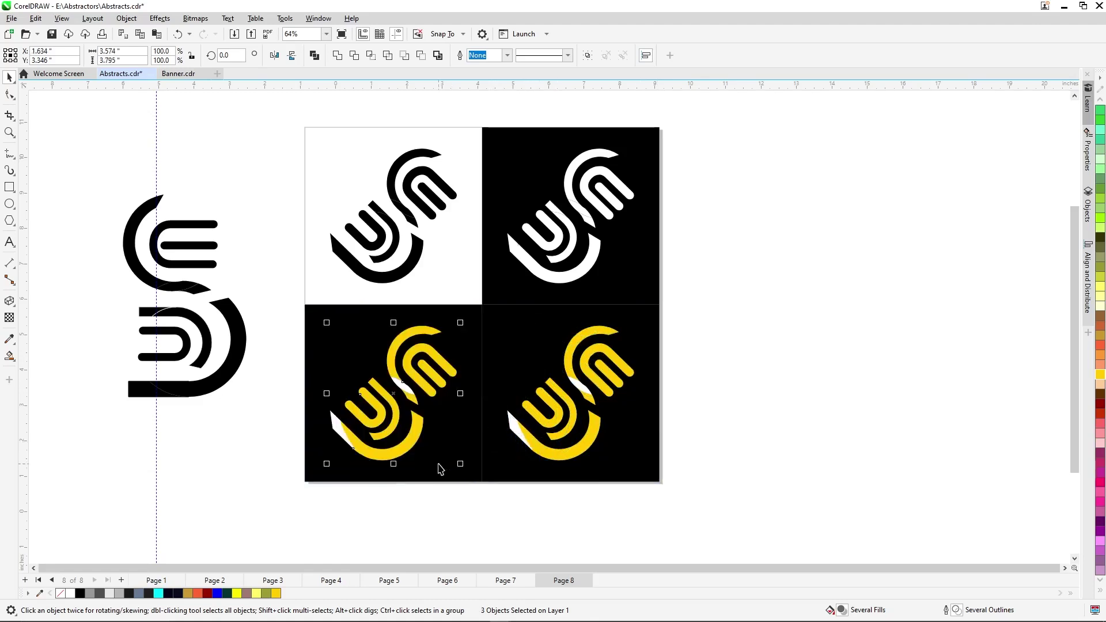
pyautogui.hotkey('ctrl', 'g')
pyautogui.click(9, 301)
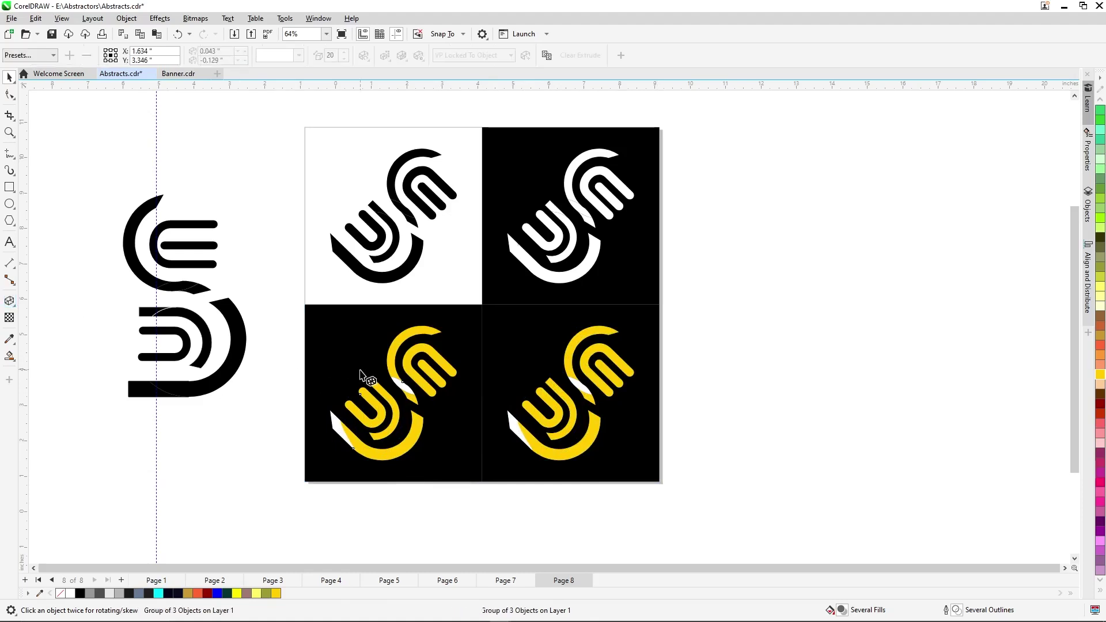
pyautogui.moveTo(394, 392); pyautogui.dragTo(383, 381)
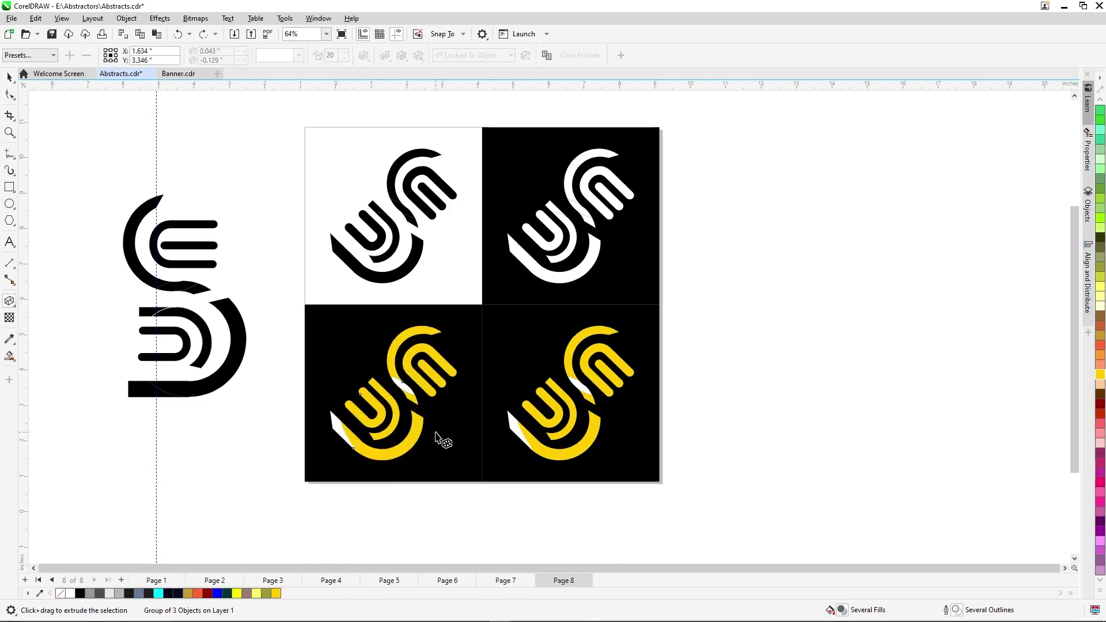
pyautogui.press('space')
pyautogui.scroll(5, 384, 429)
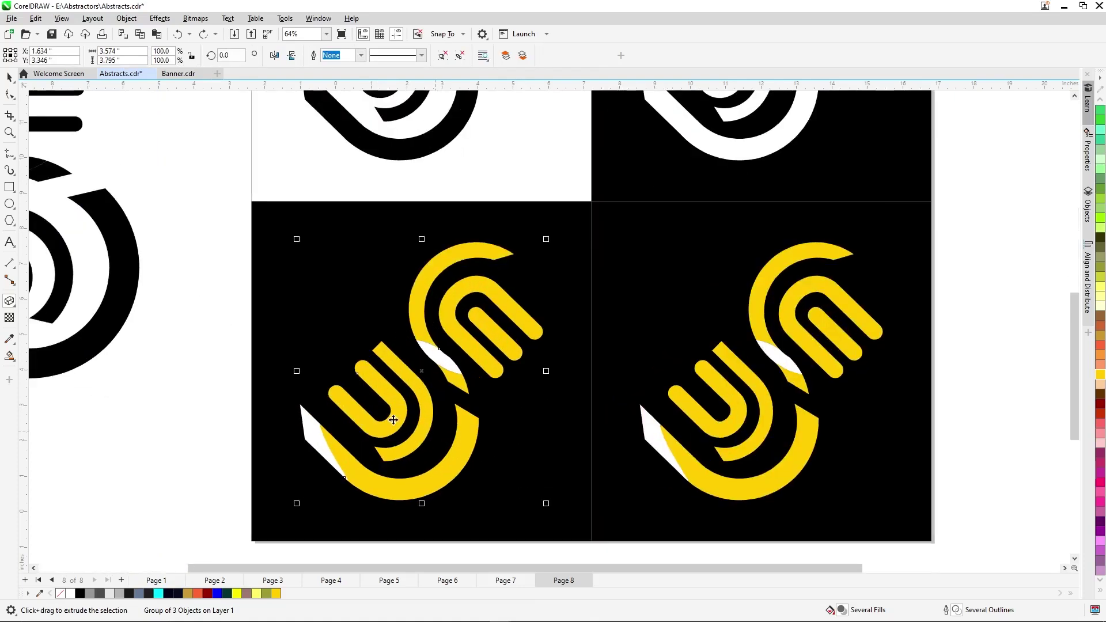
pyautogui.scroll(2, 403, 426)
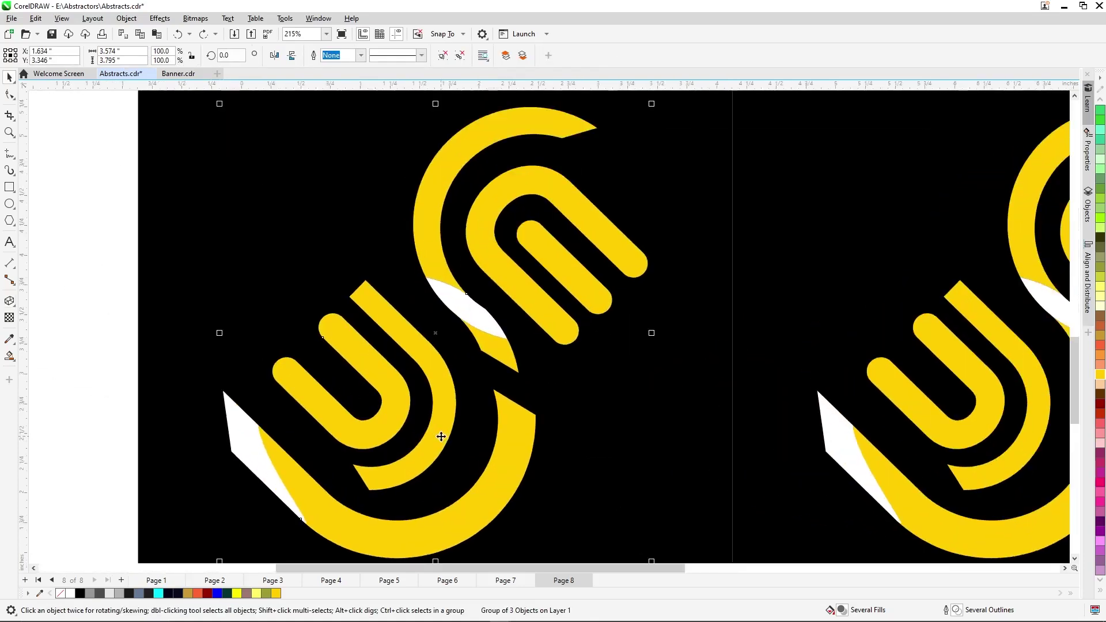
pyautogui.scroll(2, 440, 433)
pyautogui.hotkey('ctrl', 'u')
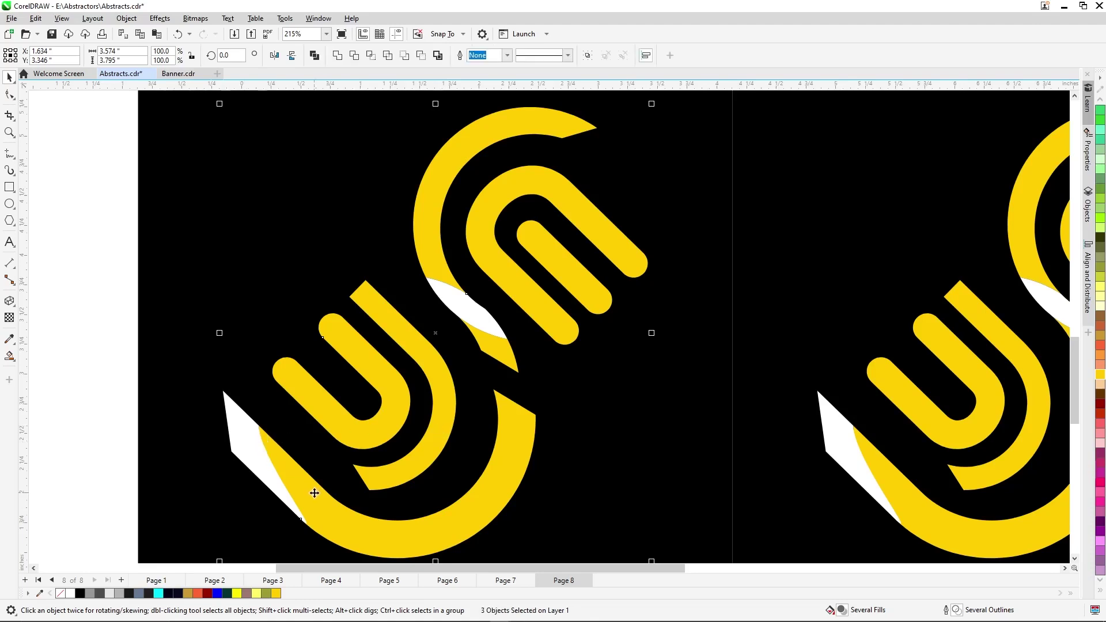
# Apply a linear yellow-to-white fountain fill to the welded yellow curve of the lower-left logo
pyautogui.click(314, 493)
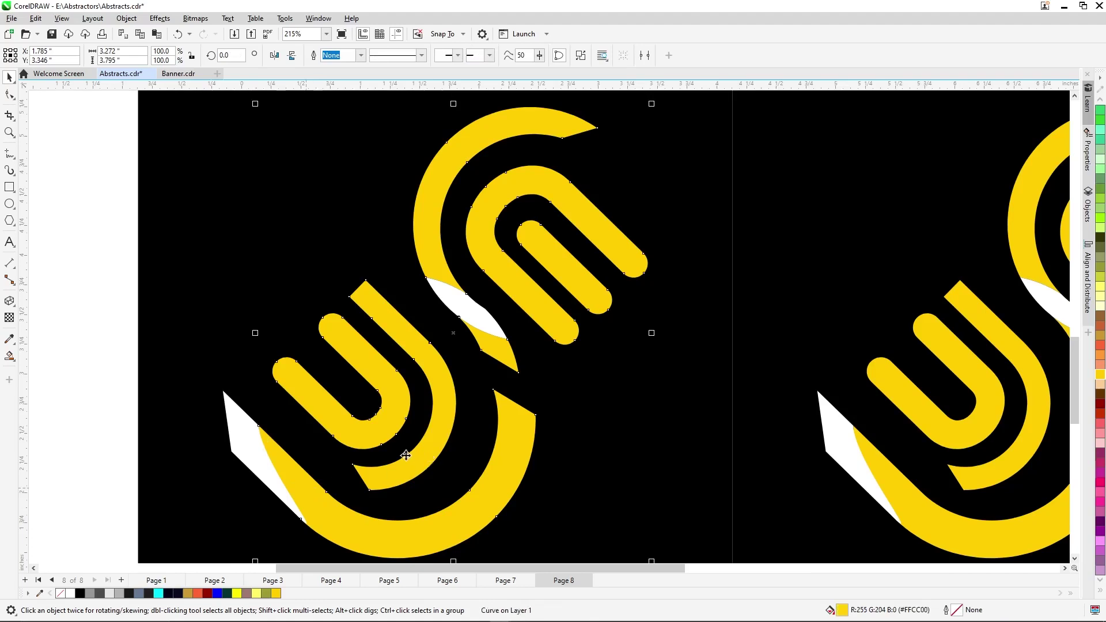
pyautogui.press('g')
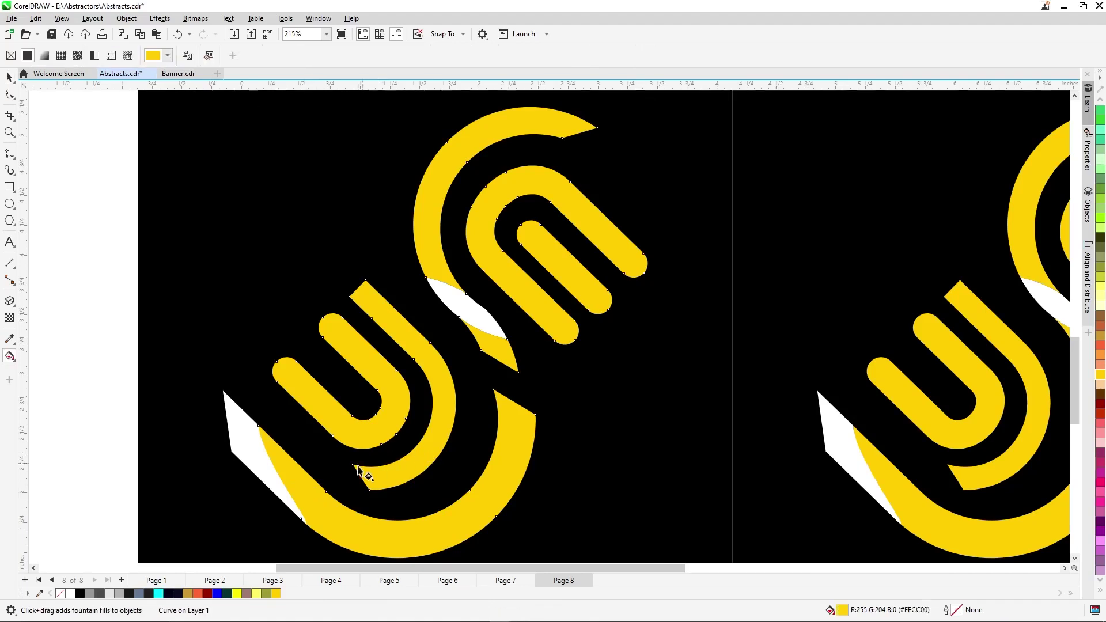
pyautogui.click(44, 55)
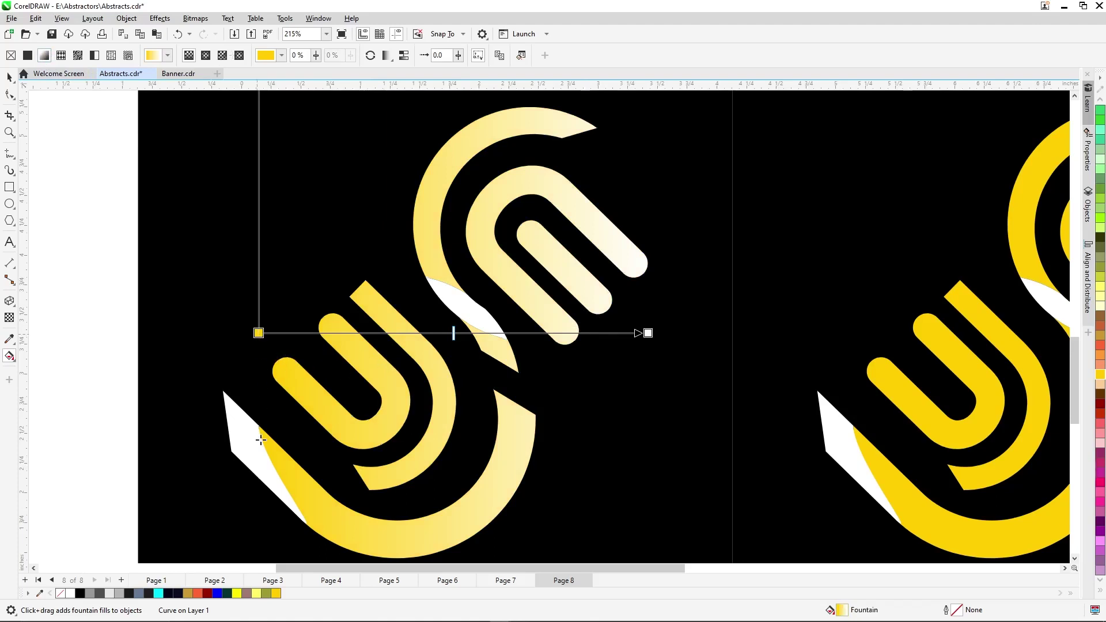
# Run the lower-left curve's gradient diagonally from its lower-left end to its upper-right end and set its start colour to Brick Red (#CC3300)
pyautogui.moveTo(258, 333); pyautogui.dragTo(276, 498)
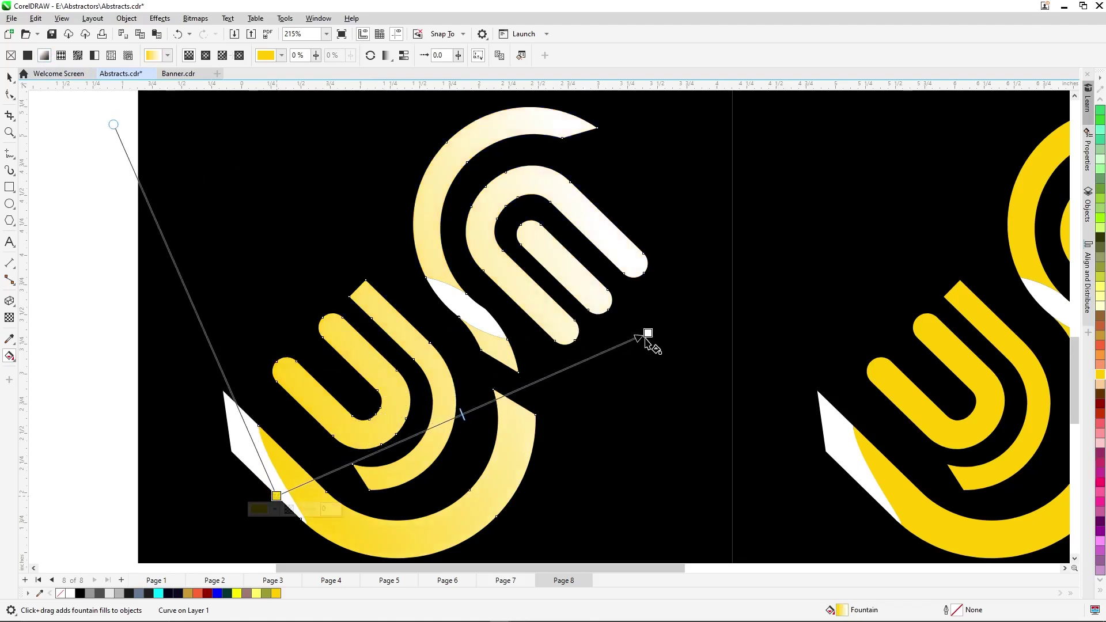
pyautogui.moveTo(647, 333); pyautogui.dragTo(613, 163)
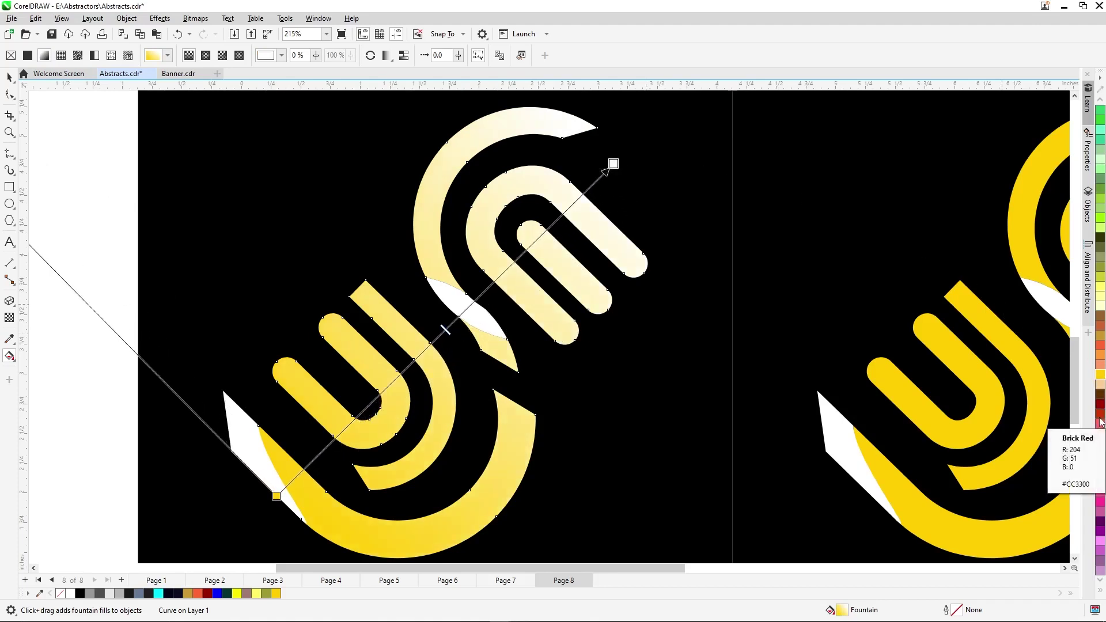
pyautogui.moveTo(1101, 422); pyautogui.dragTo(277, 503)
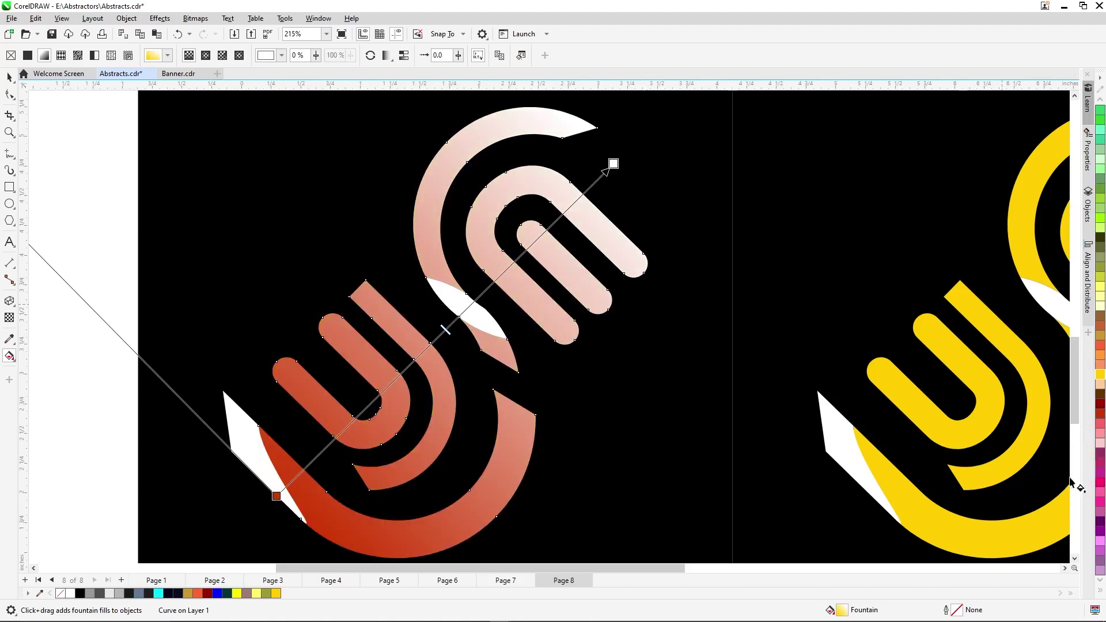
# Add a hot pink colour stop at 35% along the gradient and change the end colour from white to magenta pink
pyautogui.moveTo(1100, 481); pyautogui.dragTo(370, 402)
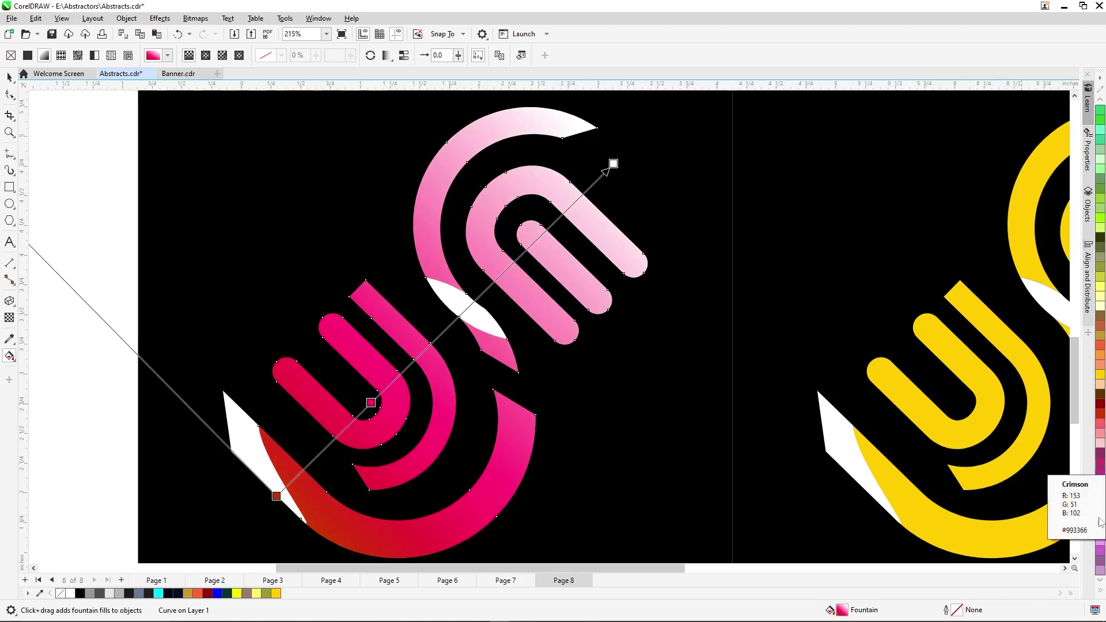
pyautogui.moveTo(371, 403); pyautogui.dragTo(395, 379)
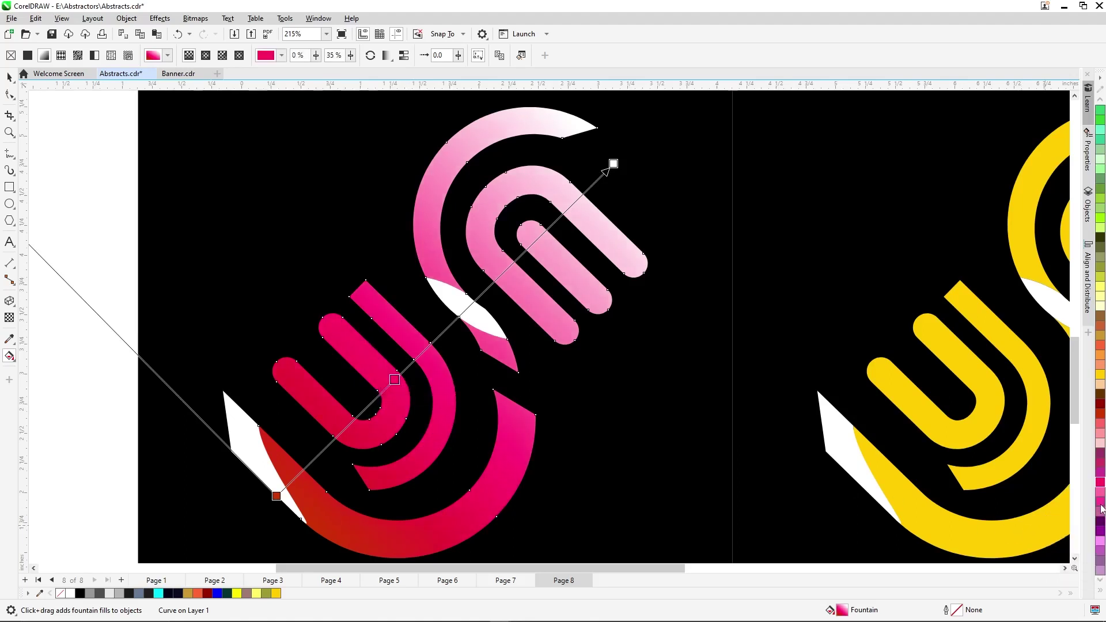
pyautogui.moveTo(1102, 509); pyautogui.dragTo(614, 165)
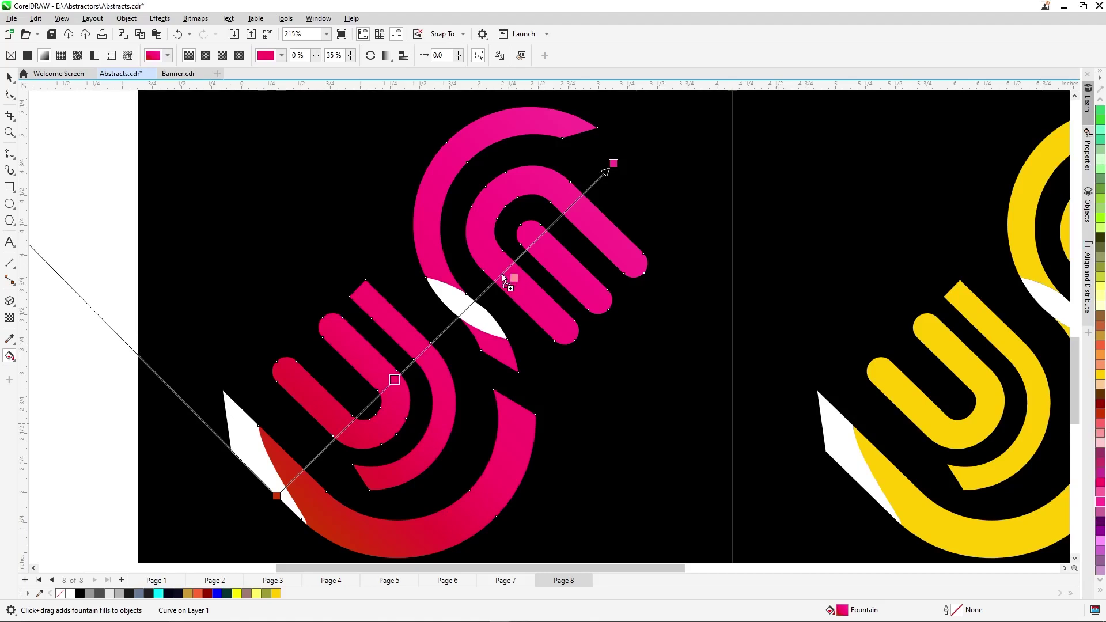
# Add a salmon pink stop in the upper half of the gradient, shift it toward the end, and move the hot pink stop to 51%
pyautogui.moveTo(502, 274); pyautogui.dragTo(502, 274)
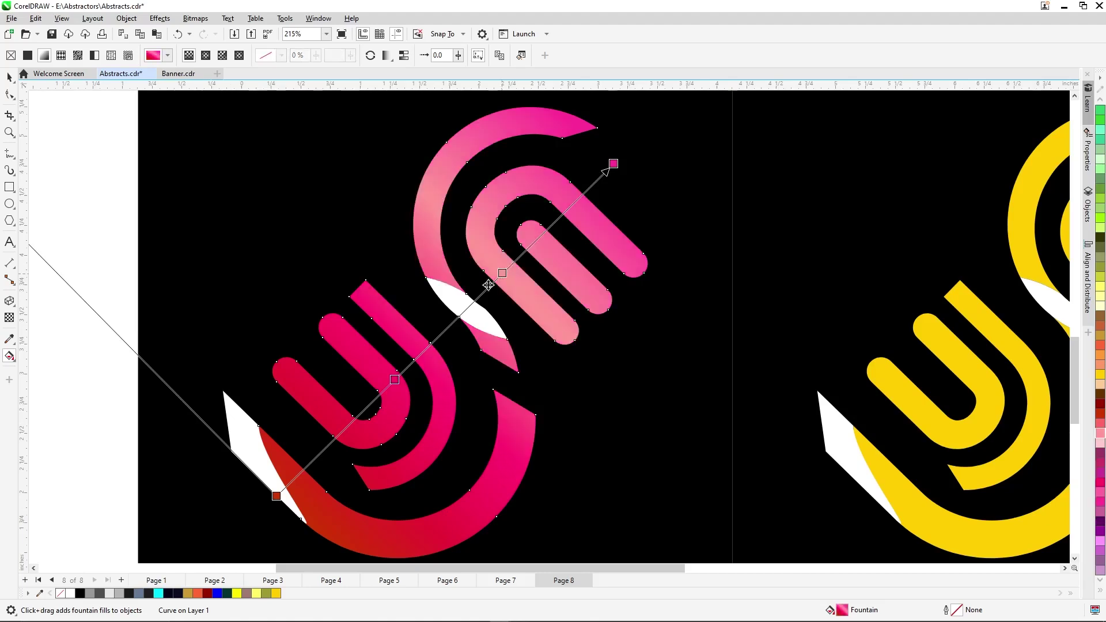
pyautogui.moveTo(422, 362); pyautogui.dragTo(422, 353)
pyautogui.moveTo(502, 273); pyautogui.dragTo(522, 254)
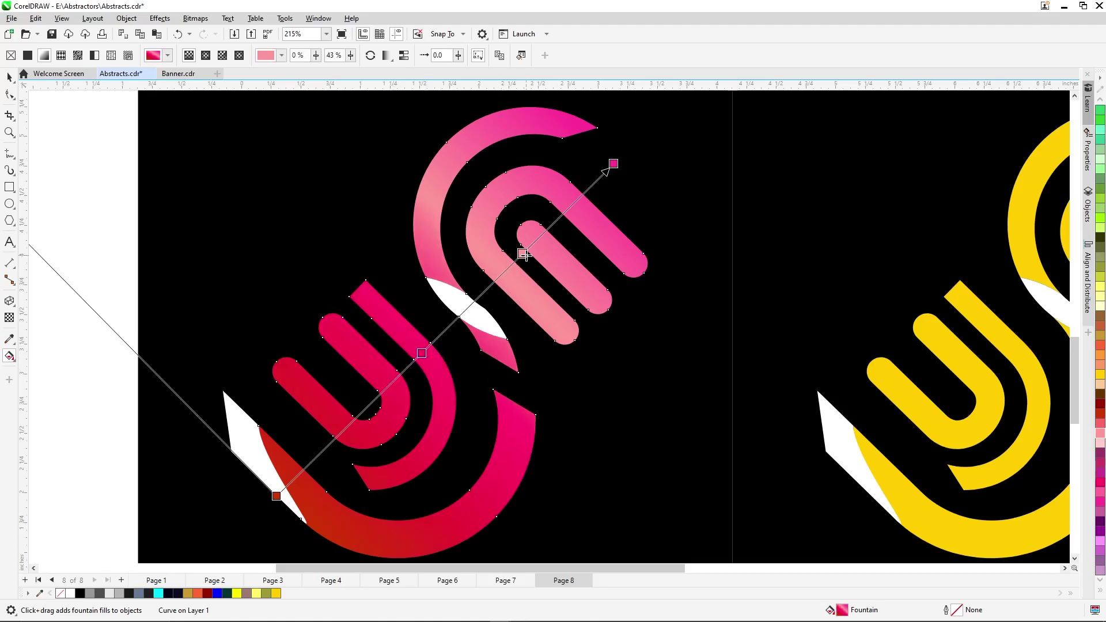
pyautogui.moveTo(421, 352); pyautogui.dragTo(448, 326)
# Add another salmon pink colour stop between the brick red start and the hot pink middle stop
pyautogui.click(1100, 461)
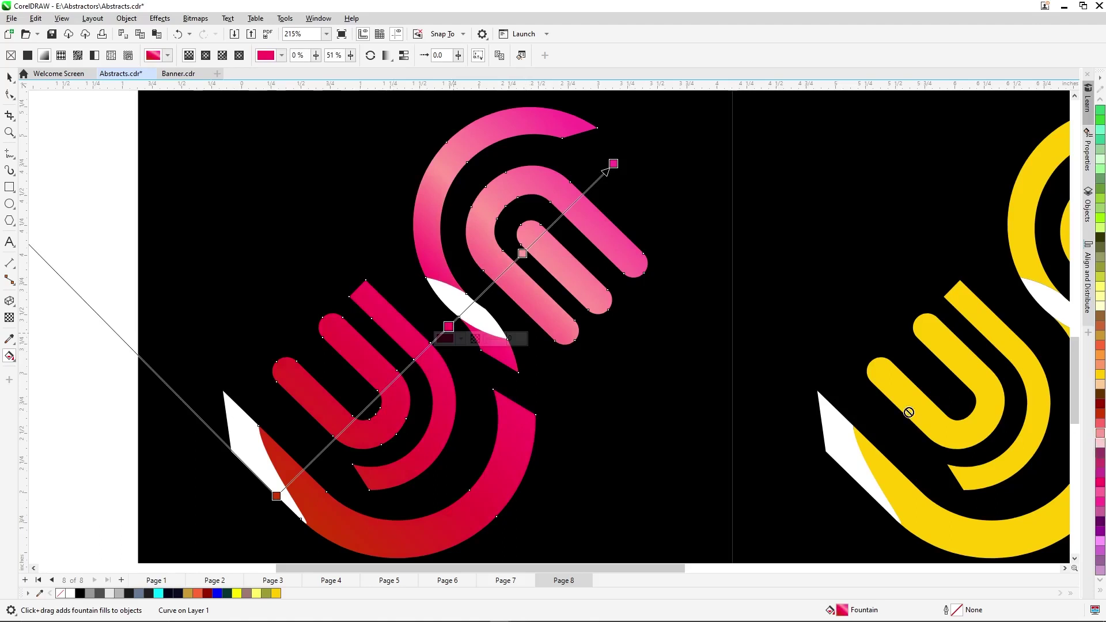
pyautogui.moveTo(909, 413); pyautogui.dragTo(357, 422)
pyautogui.moveTo(354, 427); pyautogui.dragTo(352, 424)
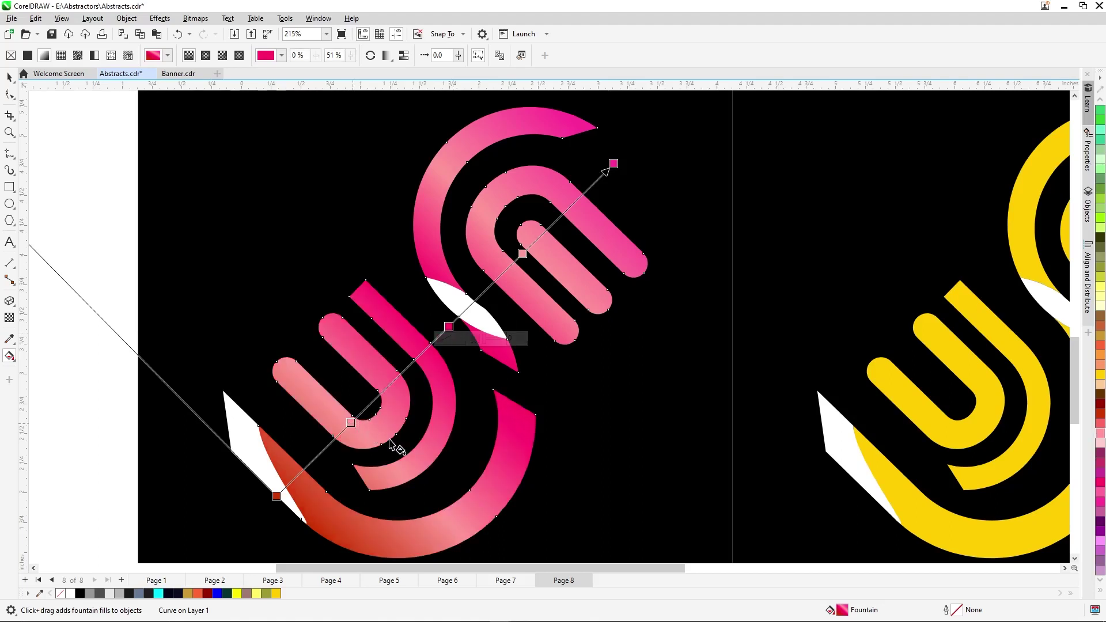
pyautogui.scroll(-1, 389, 444)
pyautogui.scroll(-2, 389, 444)
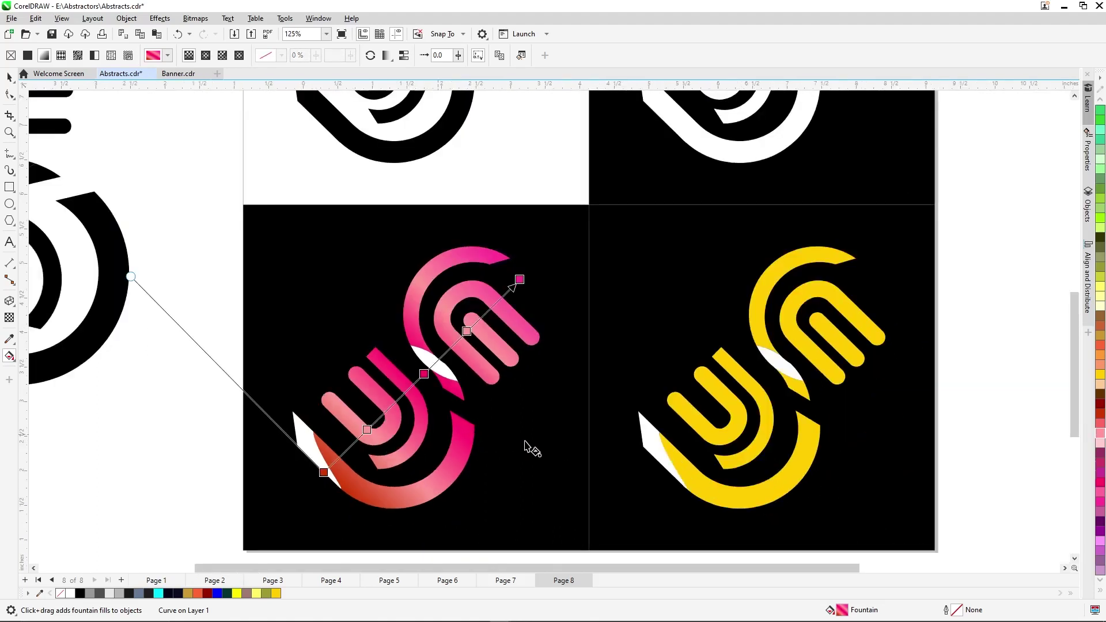
pyautogui.scroll(-2, 527, 446)
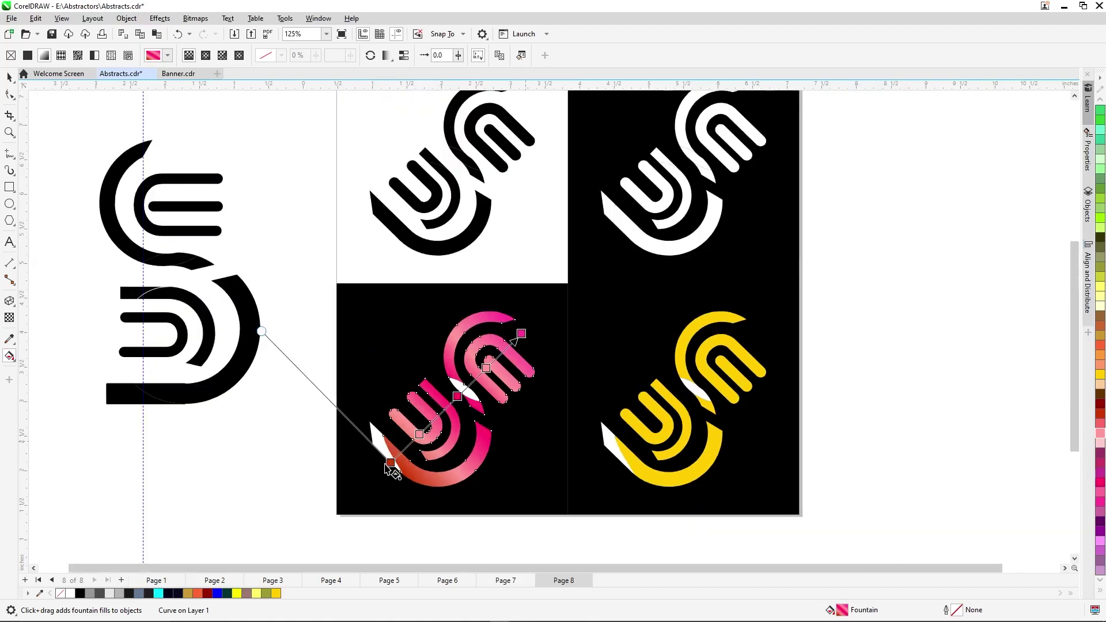
# Combine the two white accent pieces of the gradient logo into one curve and fill it with Sand (#FFCC99)
pyautogui.scroll(3, 395, 464)
pyautogui.press('space')
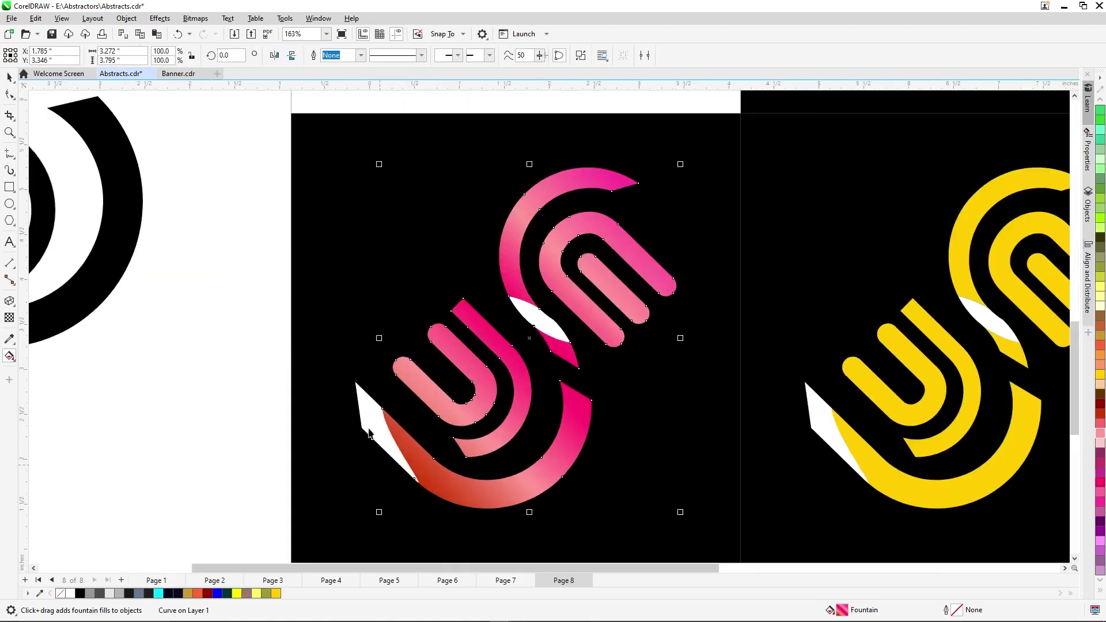
pyautogui.click(372, 430)
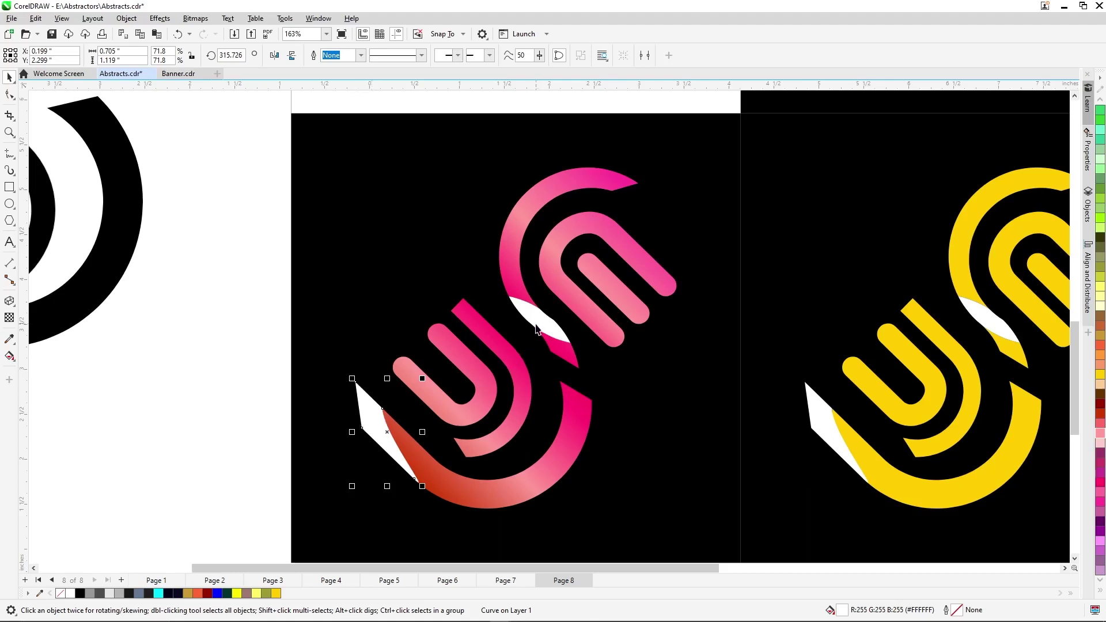
pyautogui.keyDown('shift'); pyautogui.click(536, 328); pyautogui.keyUp('shift')
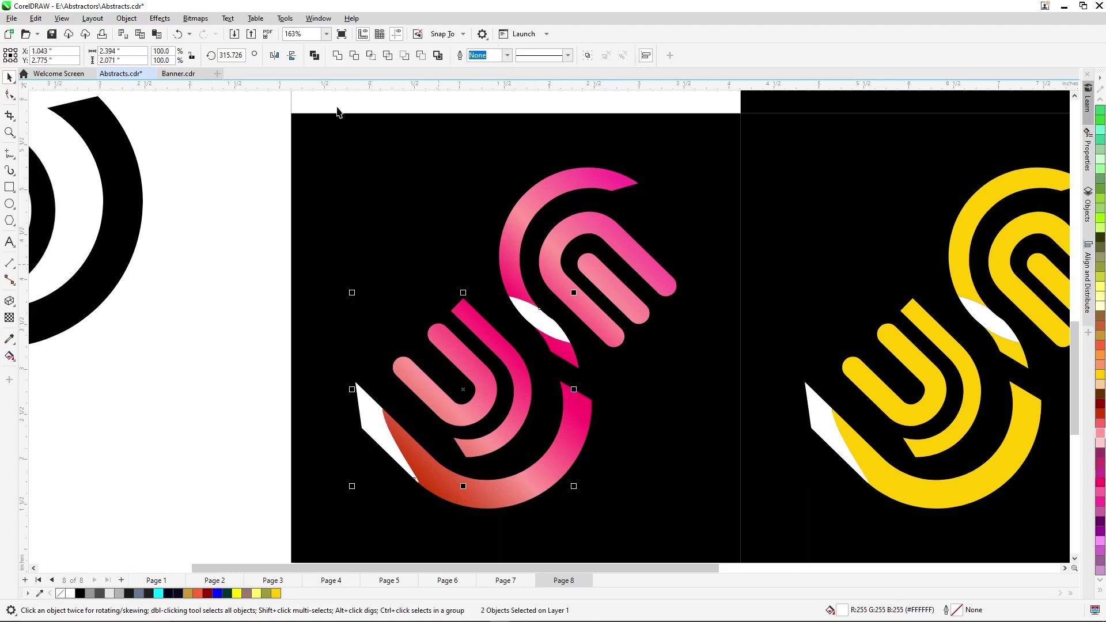
pyautogui.hotkey('ctrl', 'l')
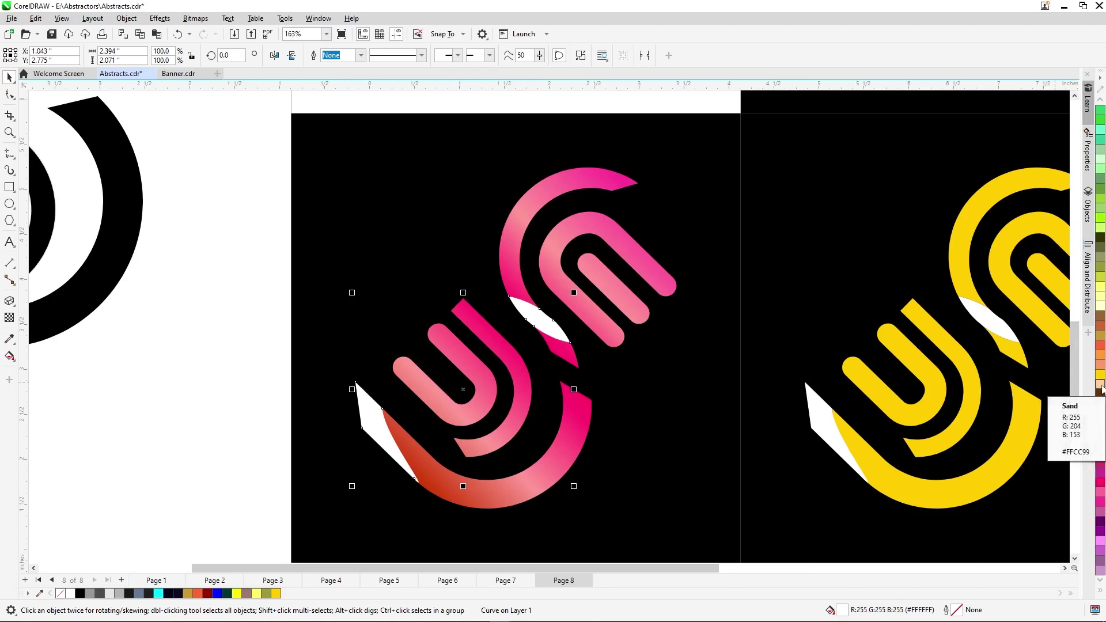
pyautogui.click(1100, 385)
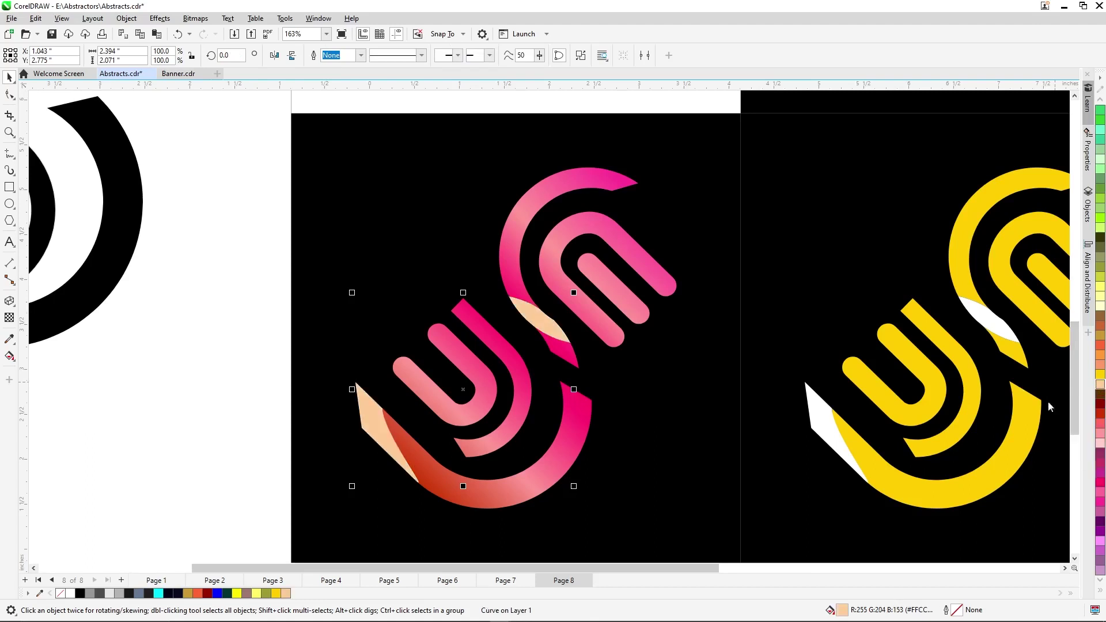
pyautogui.scroll(-3, 353, 390)
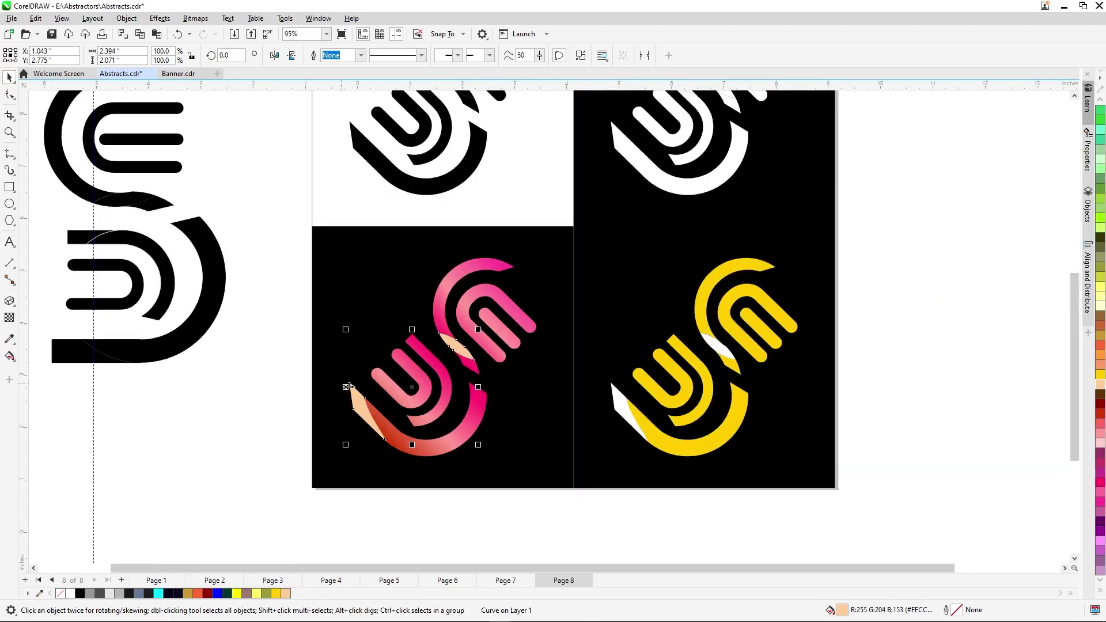
# Group the sand accents with the gradient curve and duplicate the framed logo beside the yellow version
pyautogui.keyDown('shift'); pyautogui.click(446, 452); pyautogui.keyUp('shift')
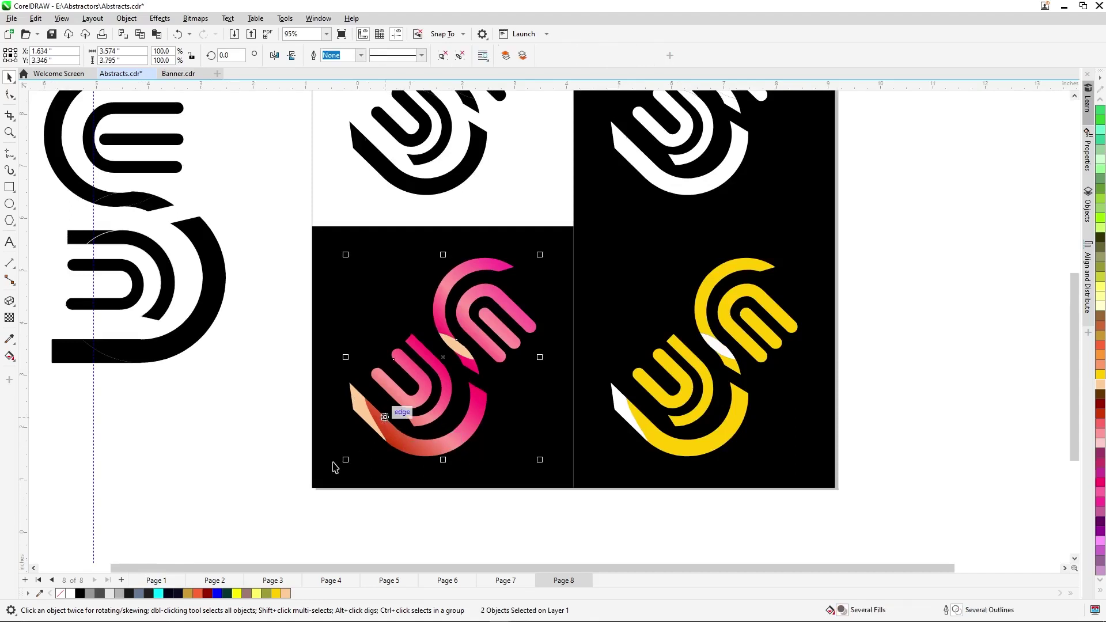
pyautogui.scroll(-1, 299, 492)
pyautogui.moveTo(294, 499); pyautogui.dragTo(514, 278)
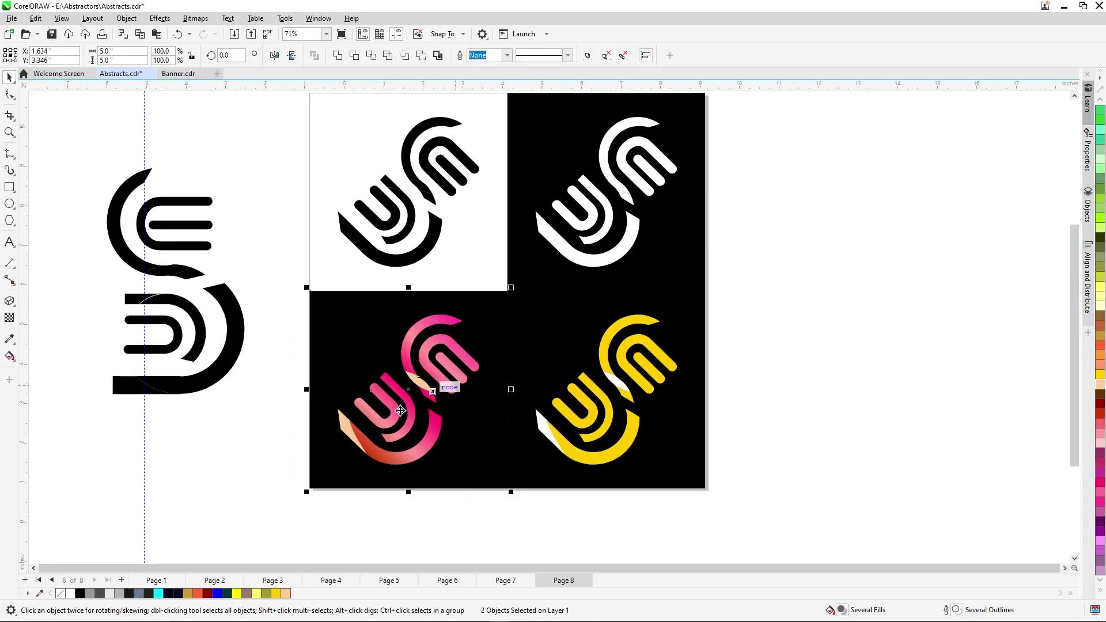
pyautogui.moveTo(309, 416); pyautogui.dragTo(707, 415)
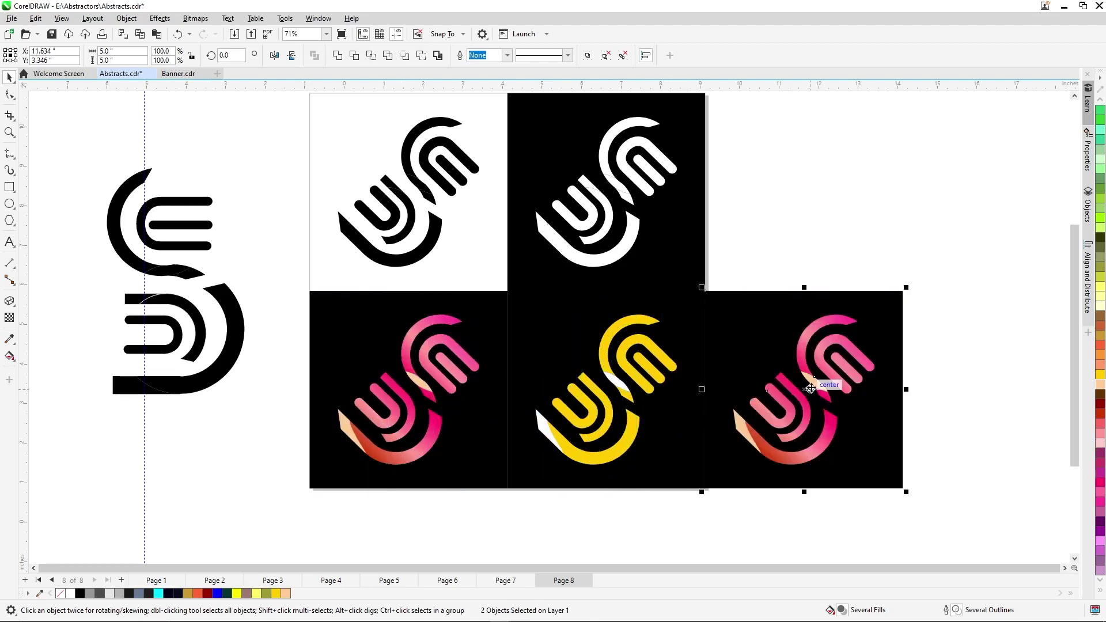
pyautogui.click(925, 430)
# Apply a linear black-to-white fountain fill to the copy's frame, running diagonally from its lower-left to its upper-right corner
pyautogui.click(878, 461)
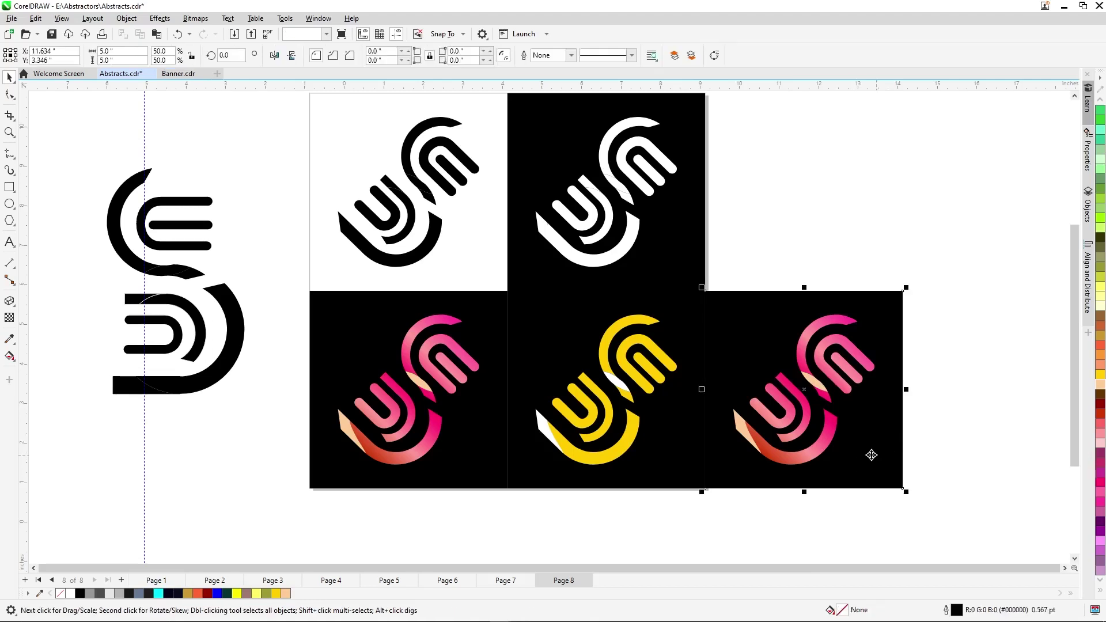
pyautogui.press('g')
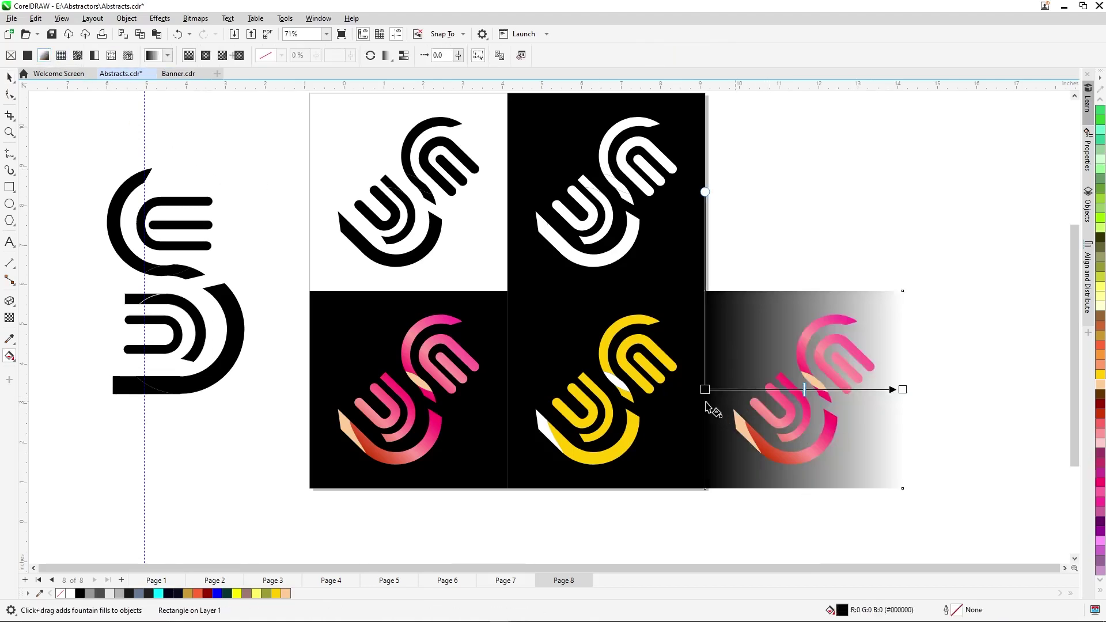
pyautogui.moveTo(705, 389); pyautogui.dragTo(705, 488)
pyautogui.moveTo(902, 389); pyautogui.dragTo(902, 291)
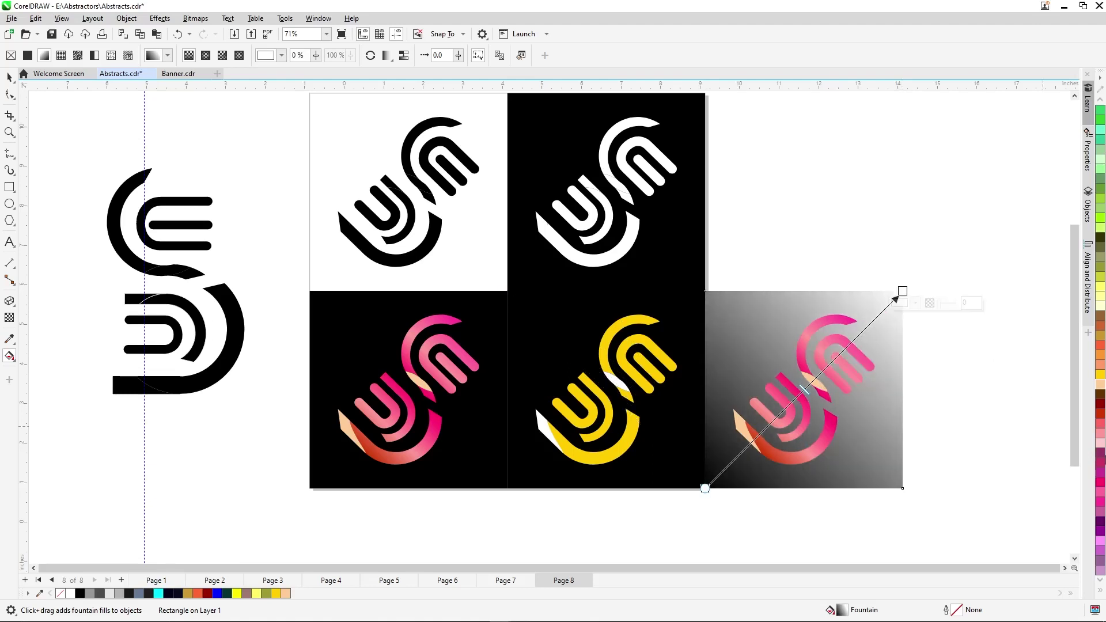
# Try to replace the black start colour of the copied frame's gradient with pink
pyautogui.moveTo(808, 486); pyautogui.dragTo(721, 490)
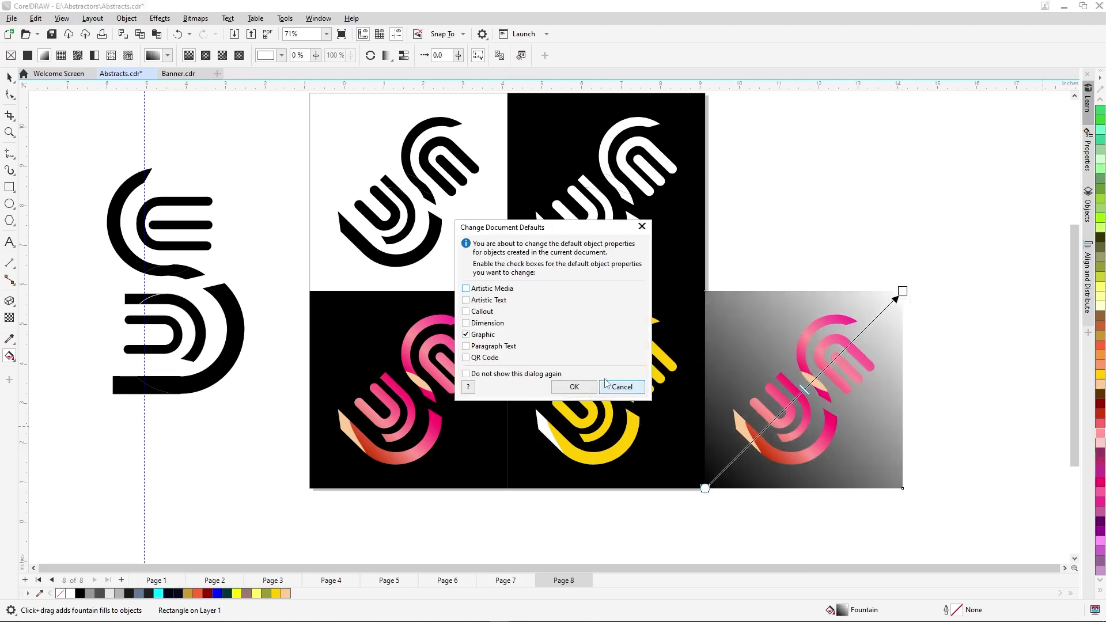
pyautogui.click(574, 388)
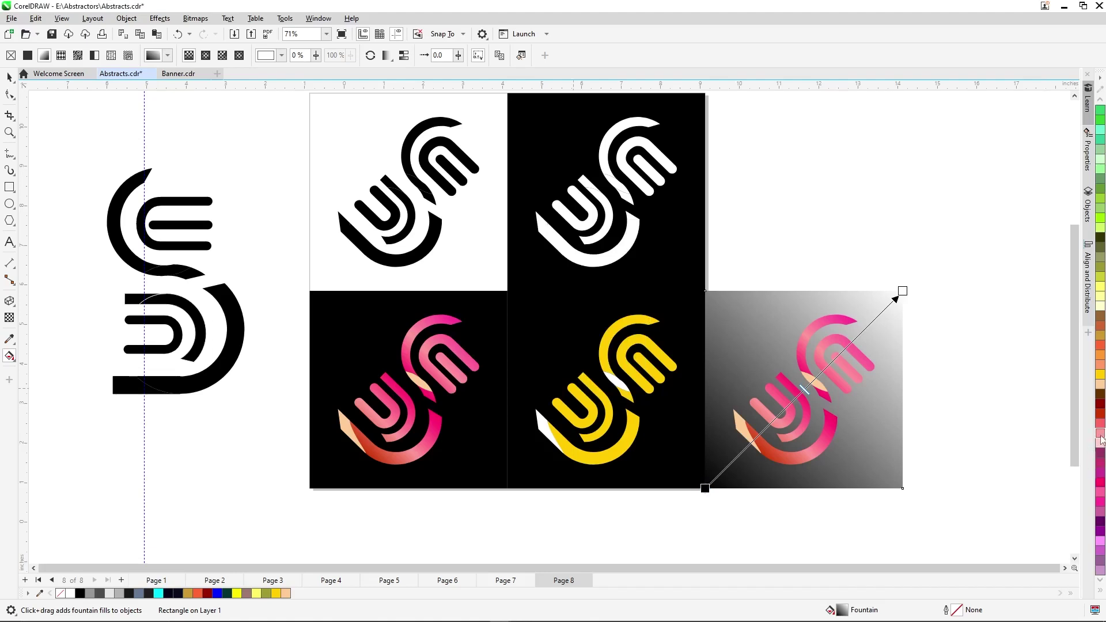
pyautogui.moveTo(1101, 441); pyautogui.dragTo(708, 495)
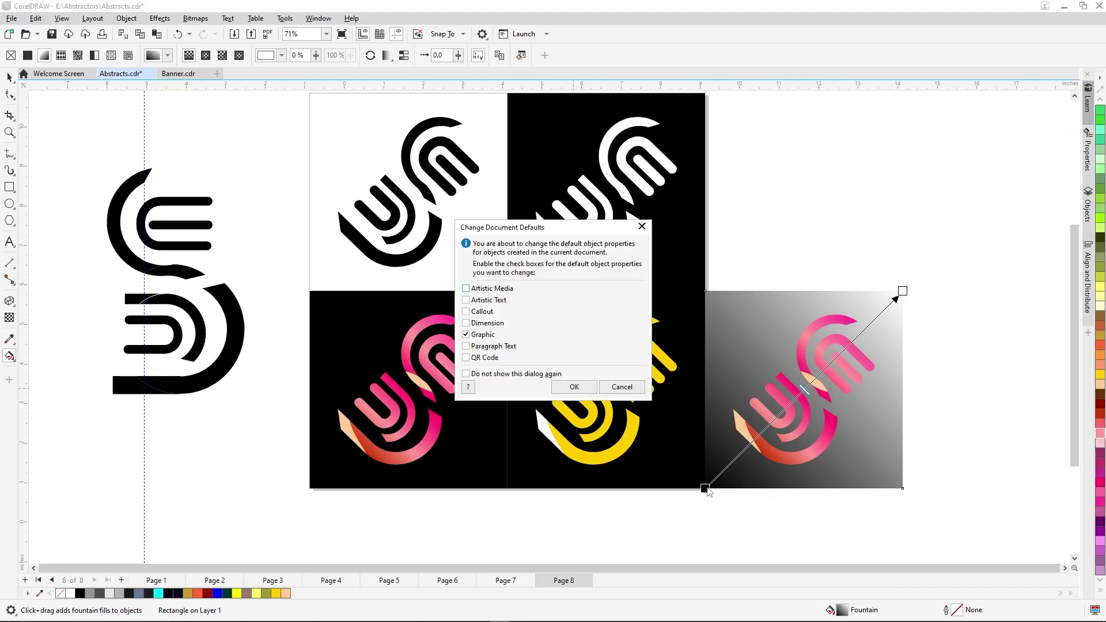
pyautogui.press('Escape')
# Recolour the copied frame's diagonal gradient with a coral pink start and a dark red end
pyautogui.click(705, 488)
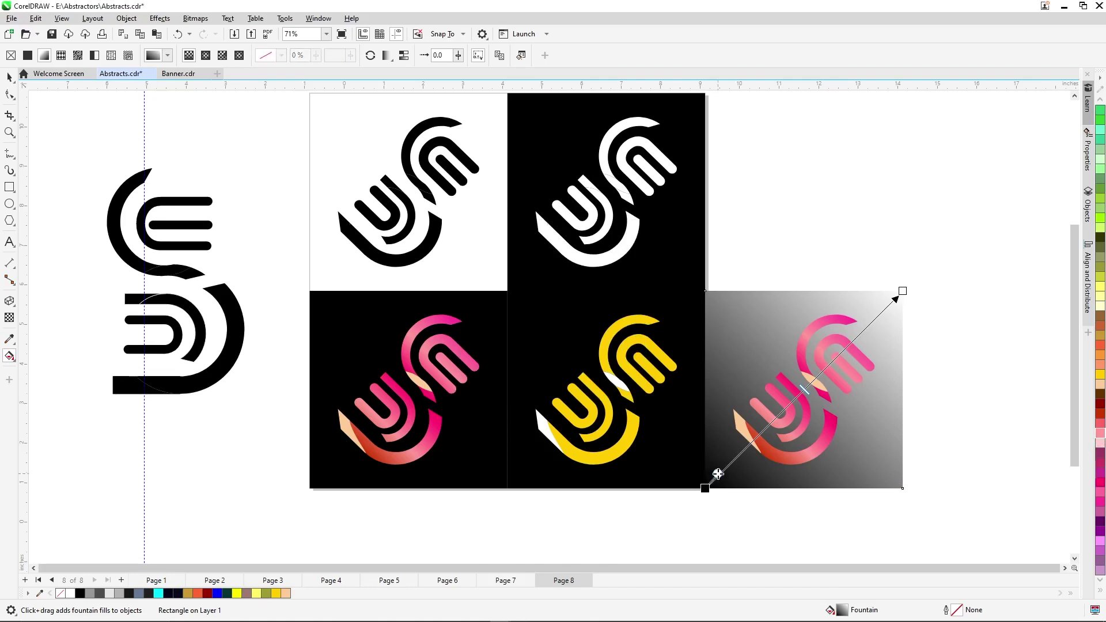
pyautogui.moveTo(718, 473); pyautogui.dragTo(612, 403)
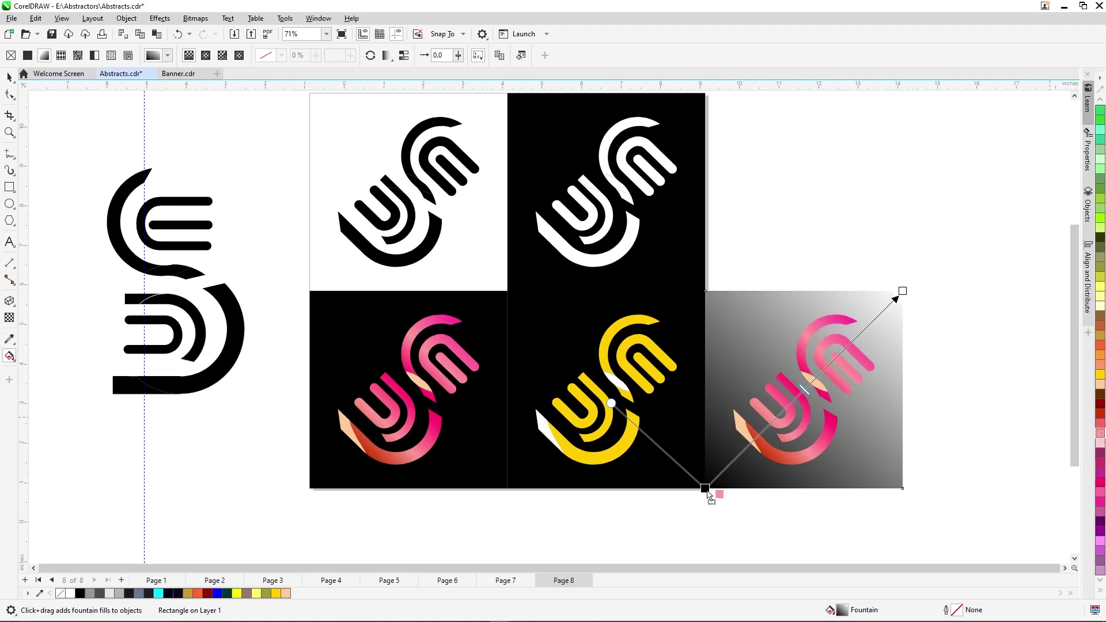
pyautogui.moveTo(707, 492); pyautogui.dragTo(706, 490)
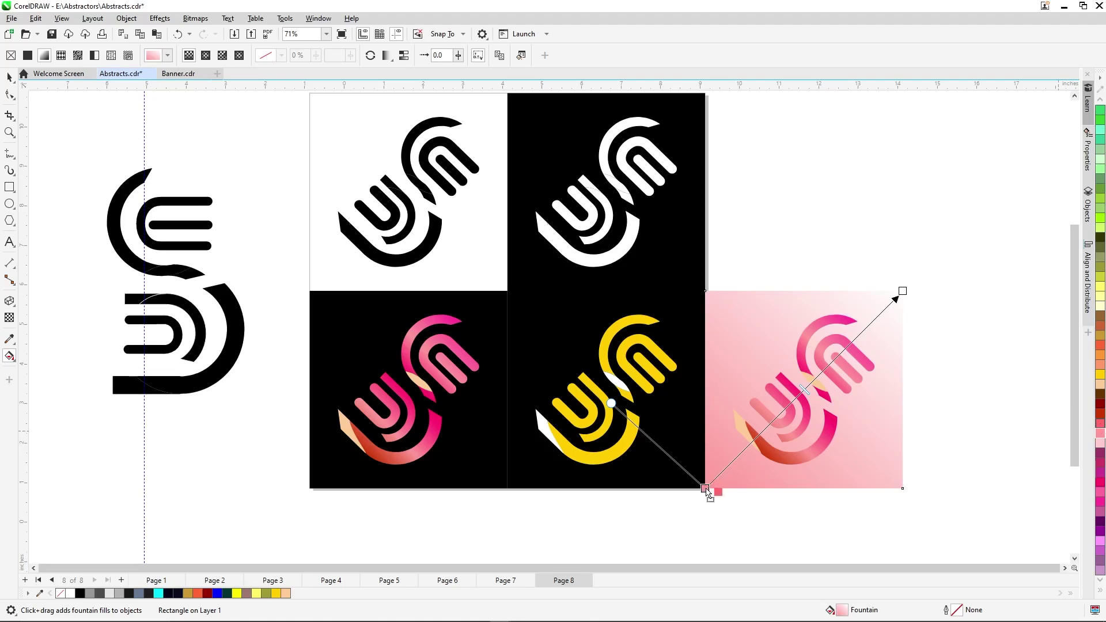
pyautogui.moveTo(707, 491); pyautogui.dragTo(705, 488)
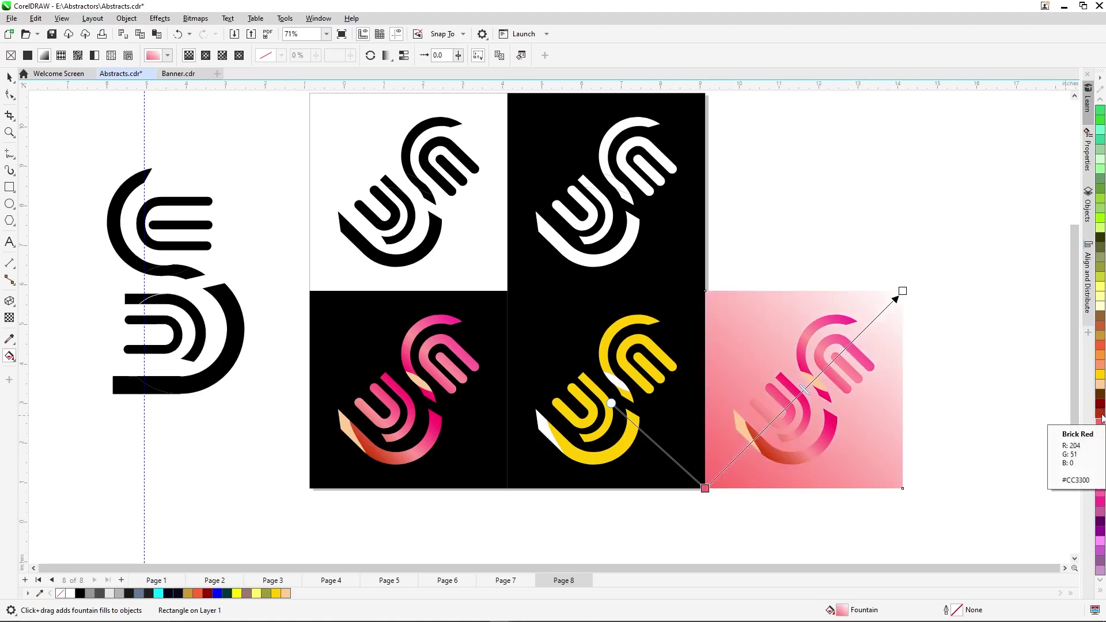
pyautogui.moveTo(1102, 414); pyautogui.dragTo(903, 292)
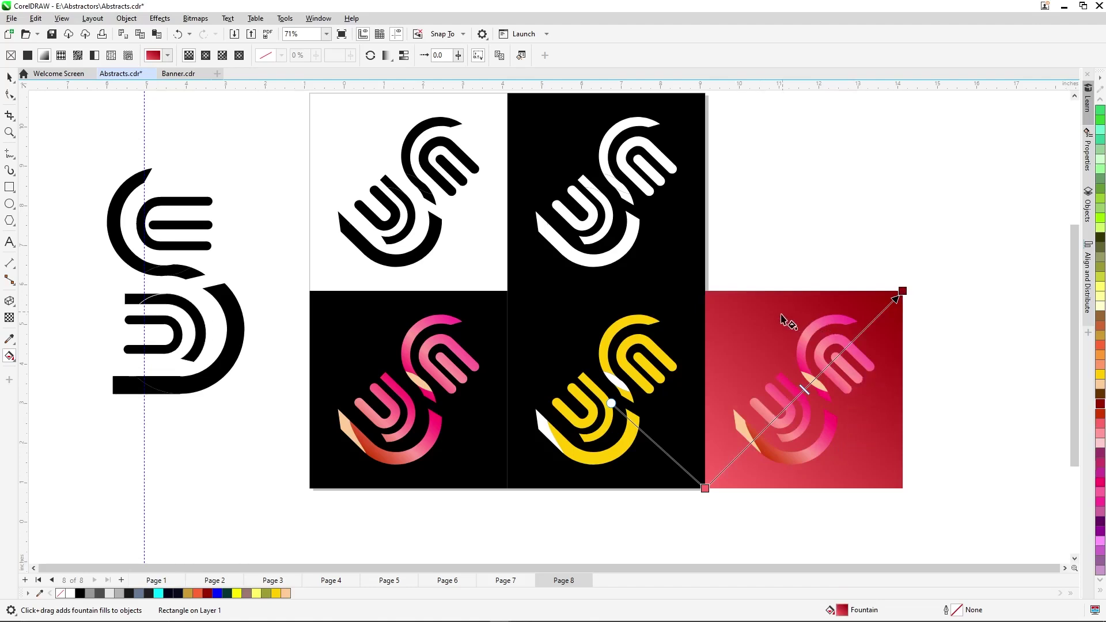
# Duplicate the logo and its red gradient frame directly above, beside the white-on-black version
pyautogui.press('space')
pyautogui.moveTo(940, 278); pyautogui.dragTo(682, 502)
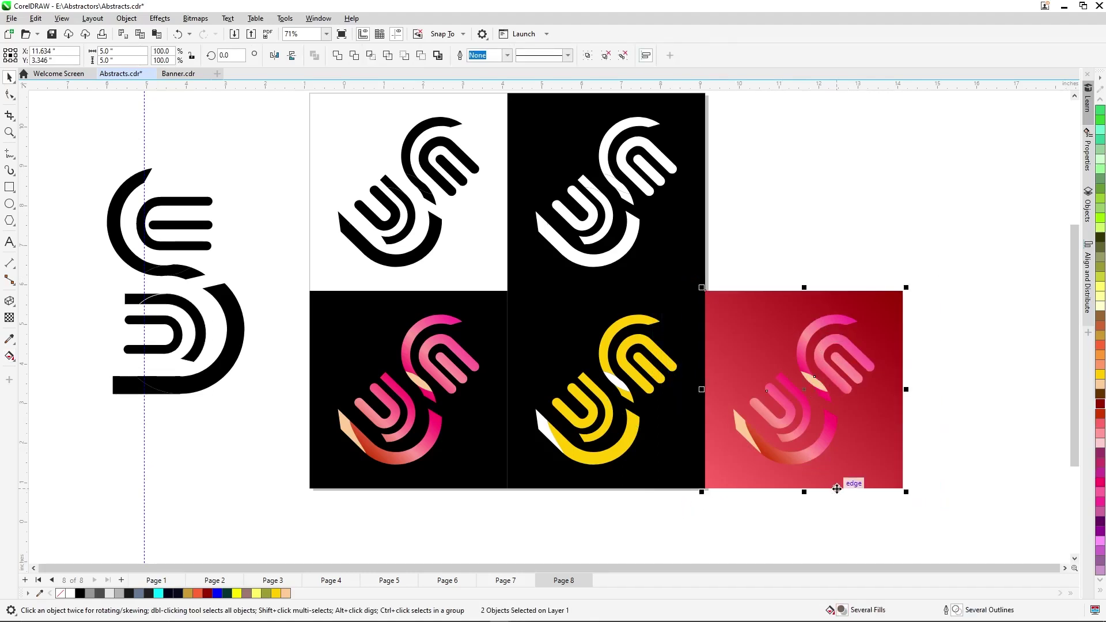
pyautogui.moveTo(837, 488); pyautogui.dragTo(842, 291)
# Extrude the pink logo in the upper red gradient frame, with its vanishing point toward the frame's upper-left corner
pyautogui.keyDown('shift'); pyautogui.click(850, 286); pyautogui.keyUp('shift')
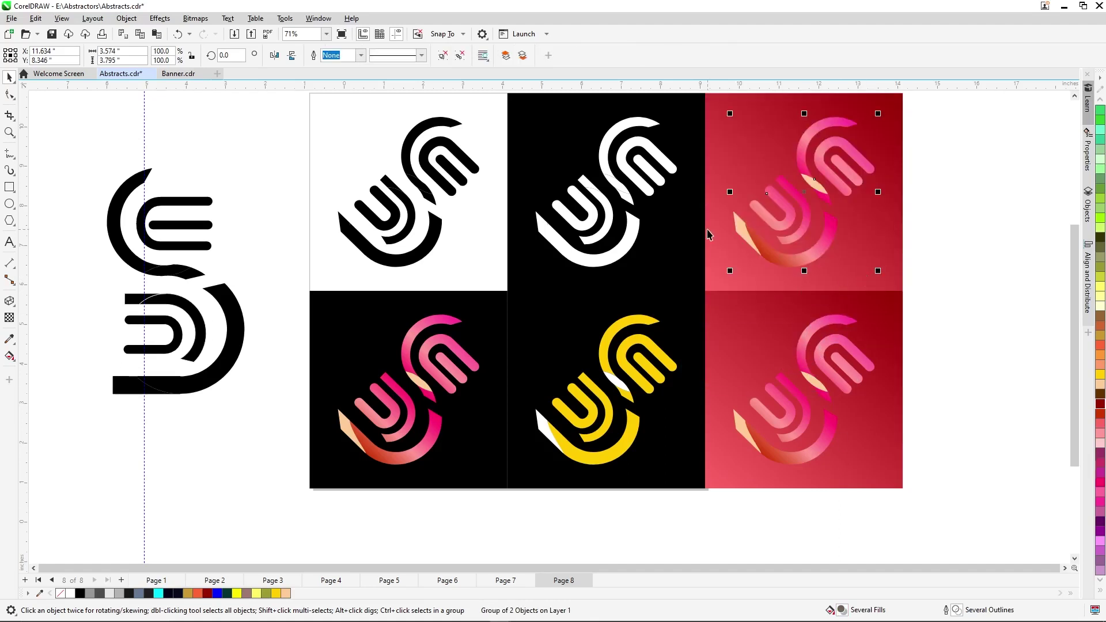
pyautogui.click(9, 301)
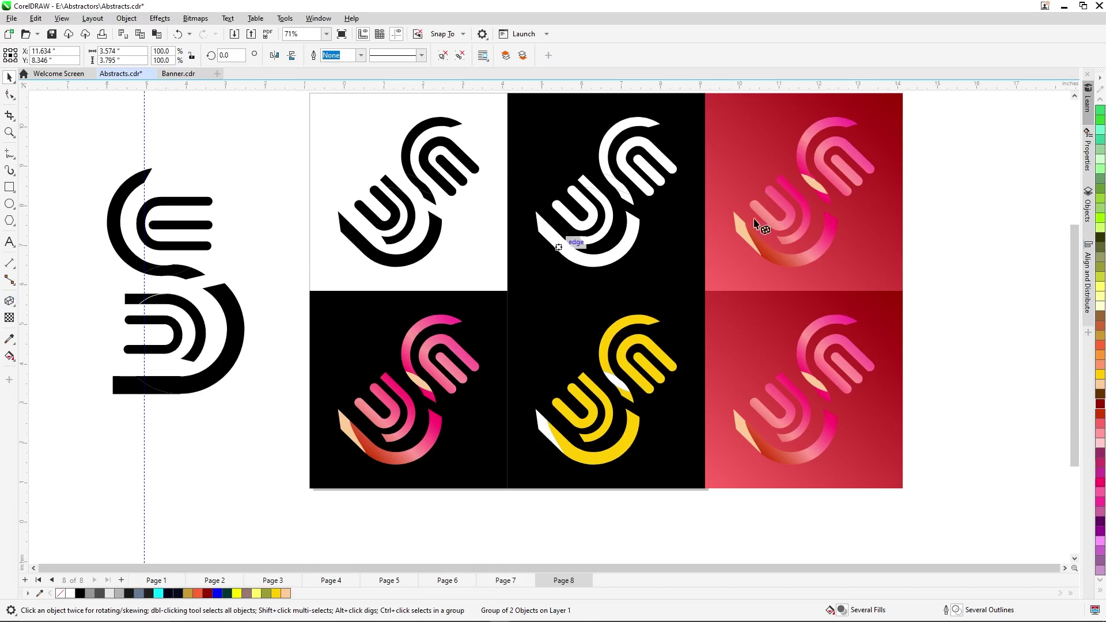
pyautogui.scroll(1, 858, 124)
pyautogui.scroll(1, 858, 124)
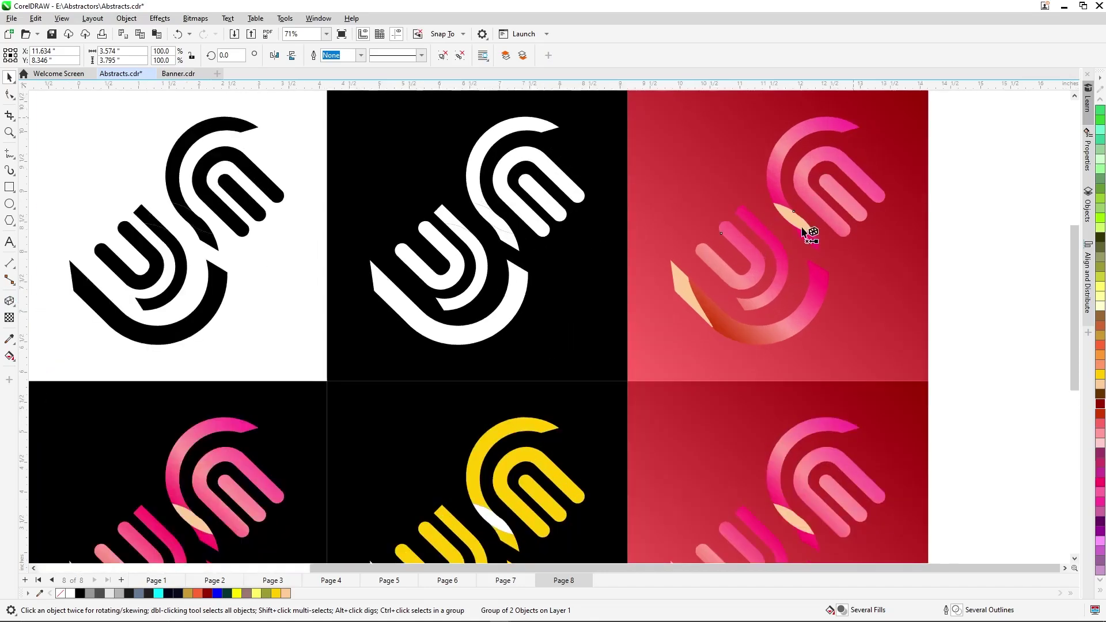
pyautogui.moveTo(769, 253); pyautogui.dragTo(705, 141)
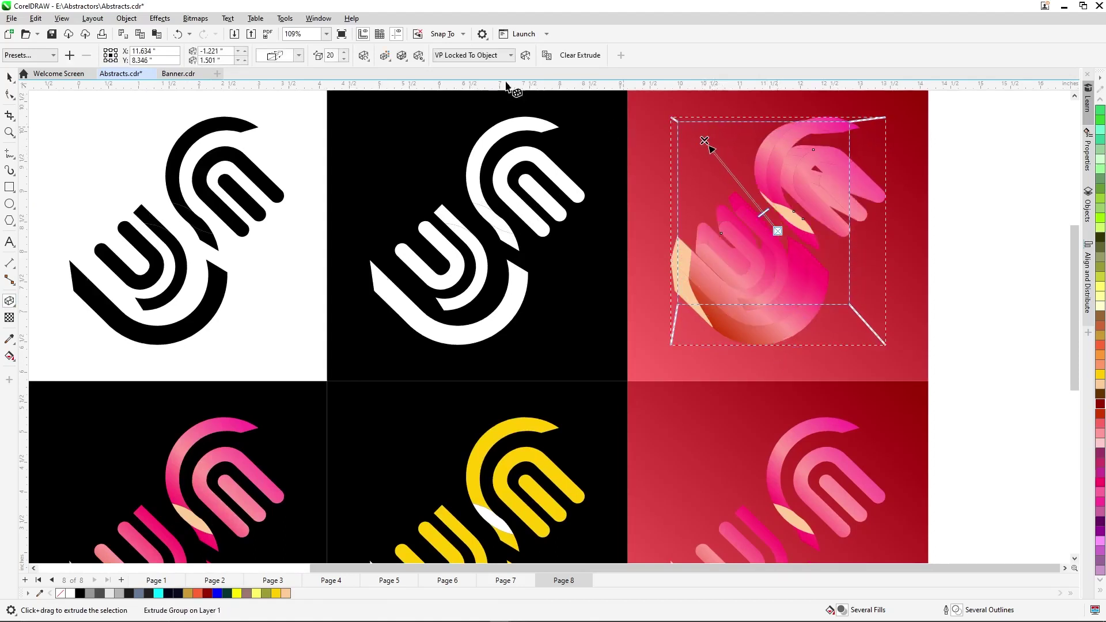
# Switch the extrusion to the parallel back type and shorten it to a thin offset of about 0.074 by 0.047 inches, up and right
pyautogui.click(298, 55)
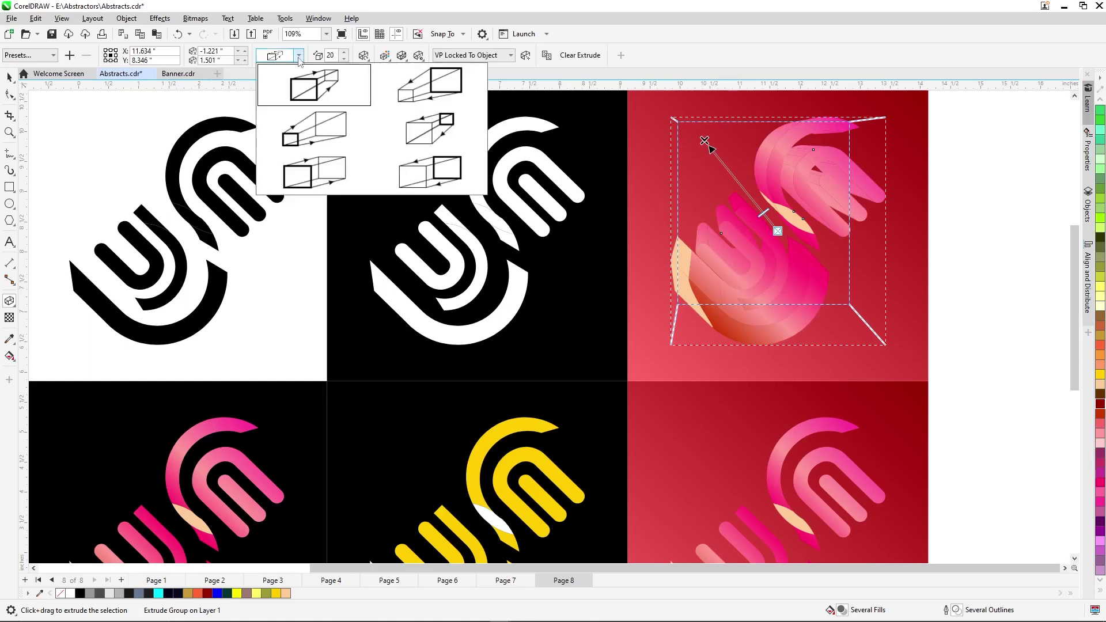
pyautogui.click(306, 168)
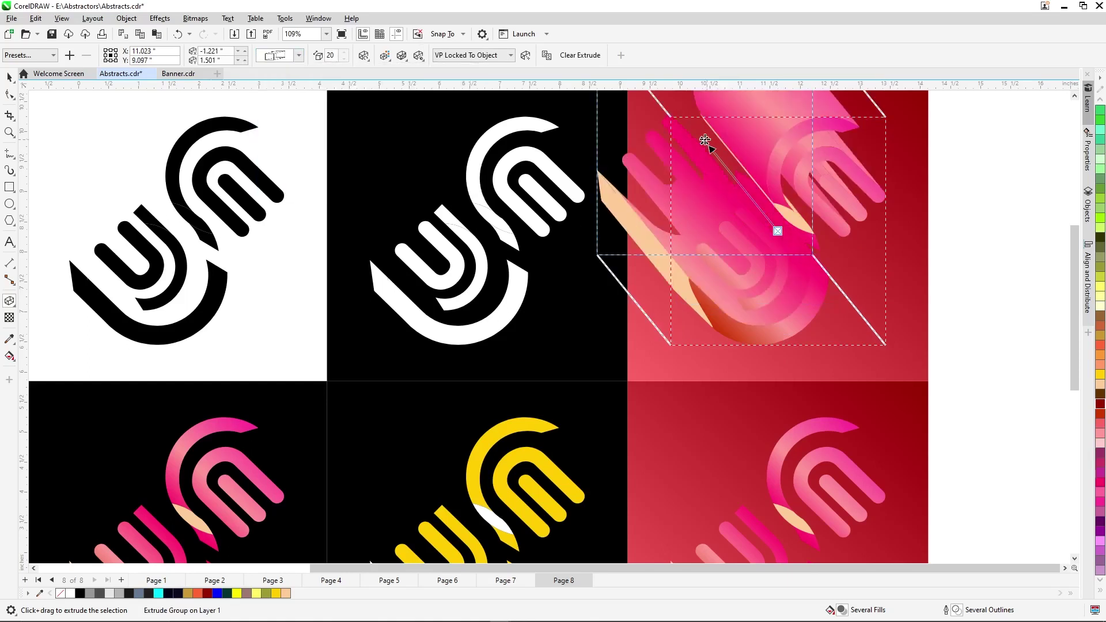
pyautogui.moveTo(704, 141); pyautogui.dragTo(765, 222)
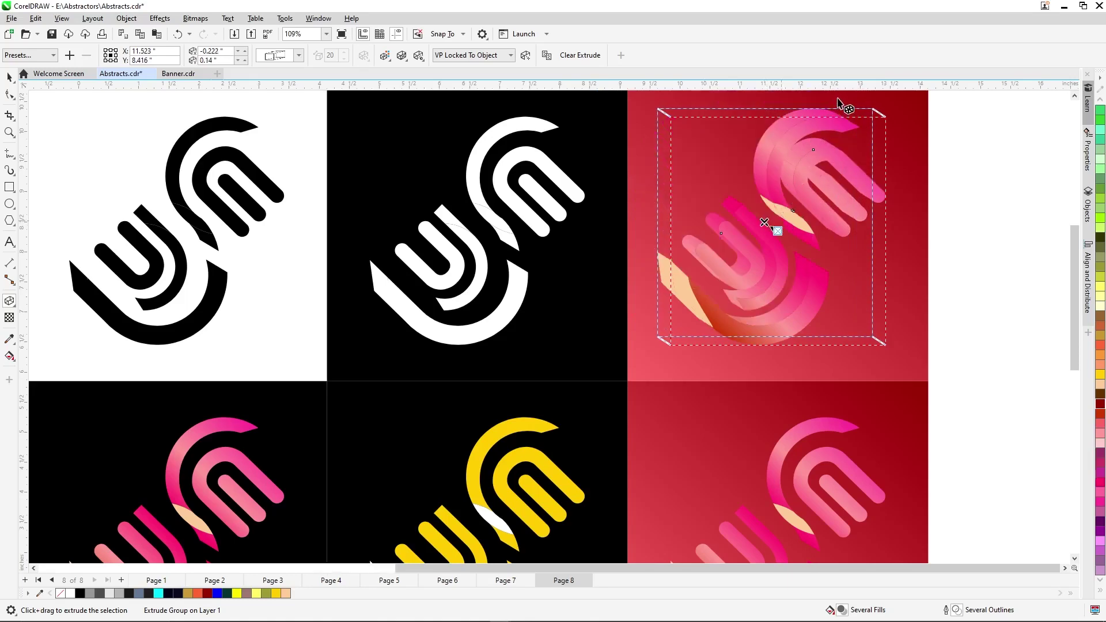
pyautogui.scroll(2, 835, 113)
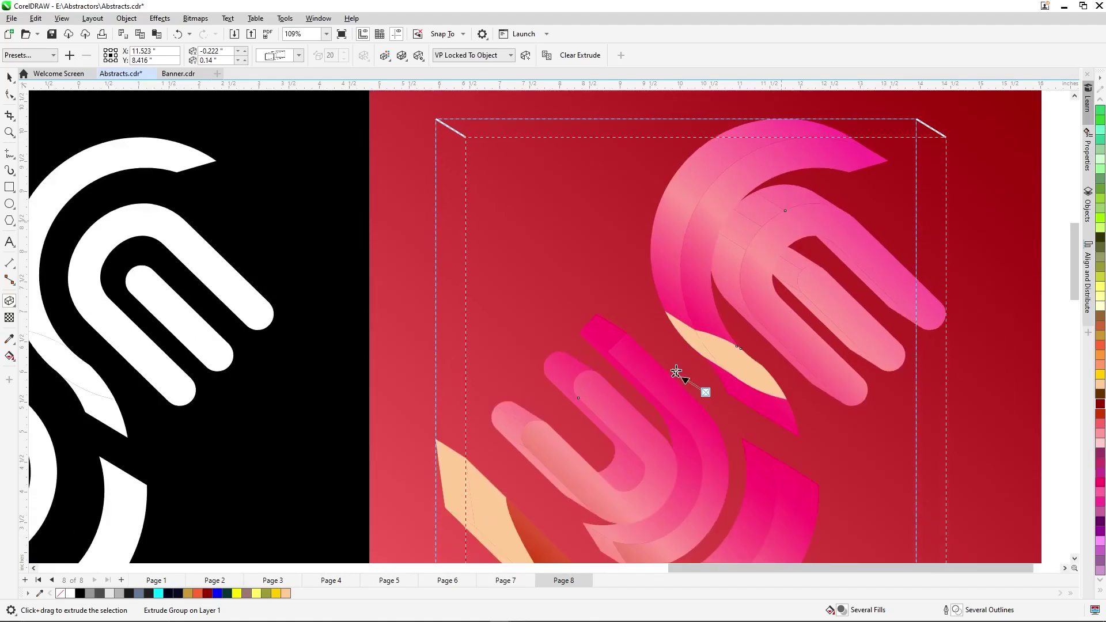
pyautogui.moveTo(677, 373); pyautogui.dragTo(715, 387)
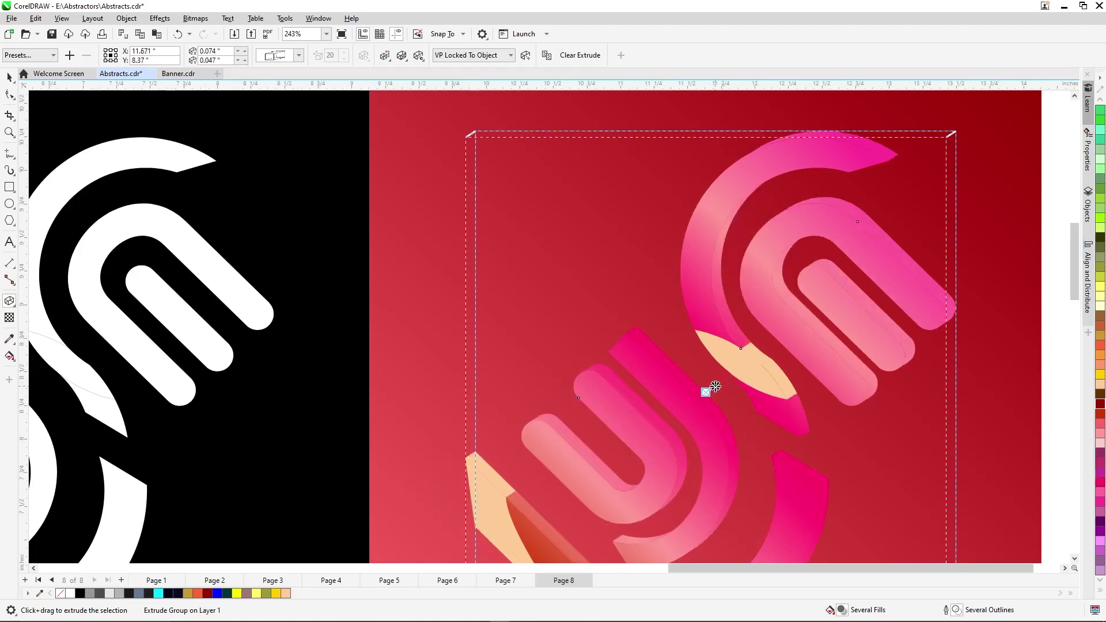
# Separate the extruded logo into grouped pieces and reverse the direction of their fountain fills
pyautogui.scroll(-1, 526, 348)
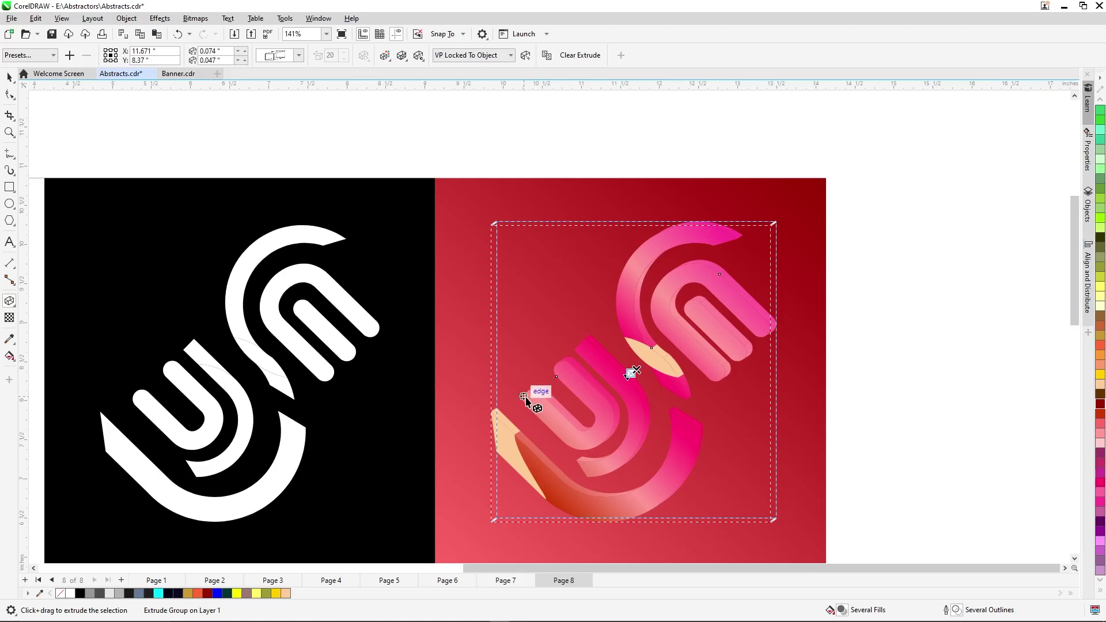
pyautogui.moveTo(531, 395); pyautogui.dragTo(531, 401)
pyautogui.press('space')
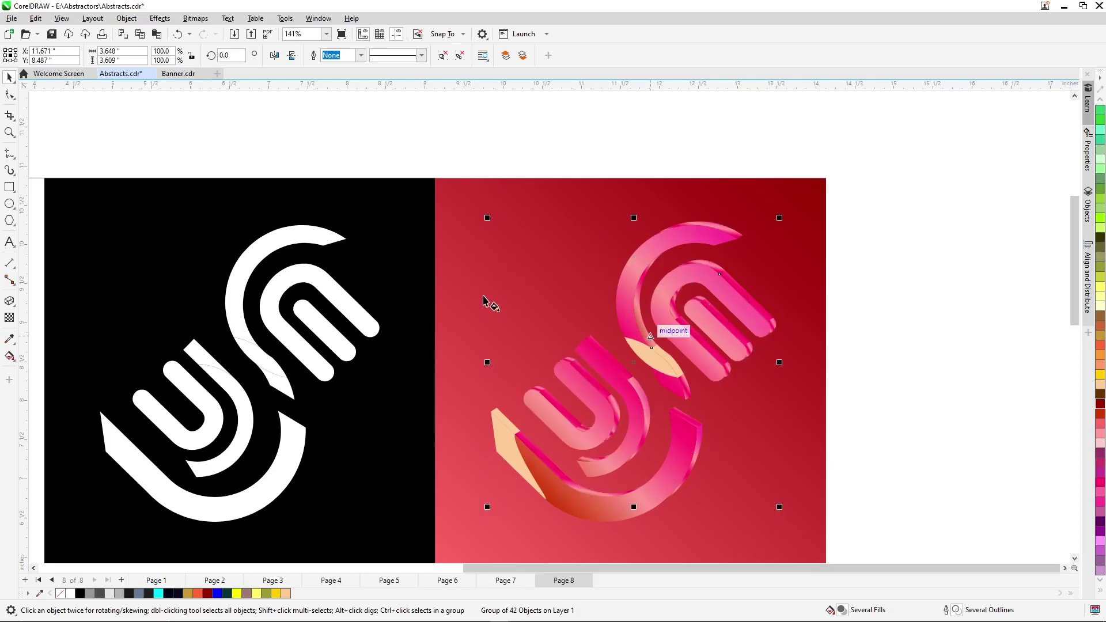
pyautogui.press('g')
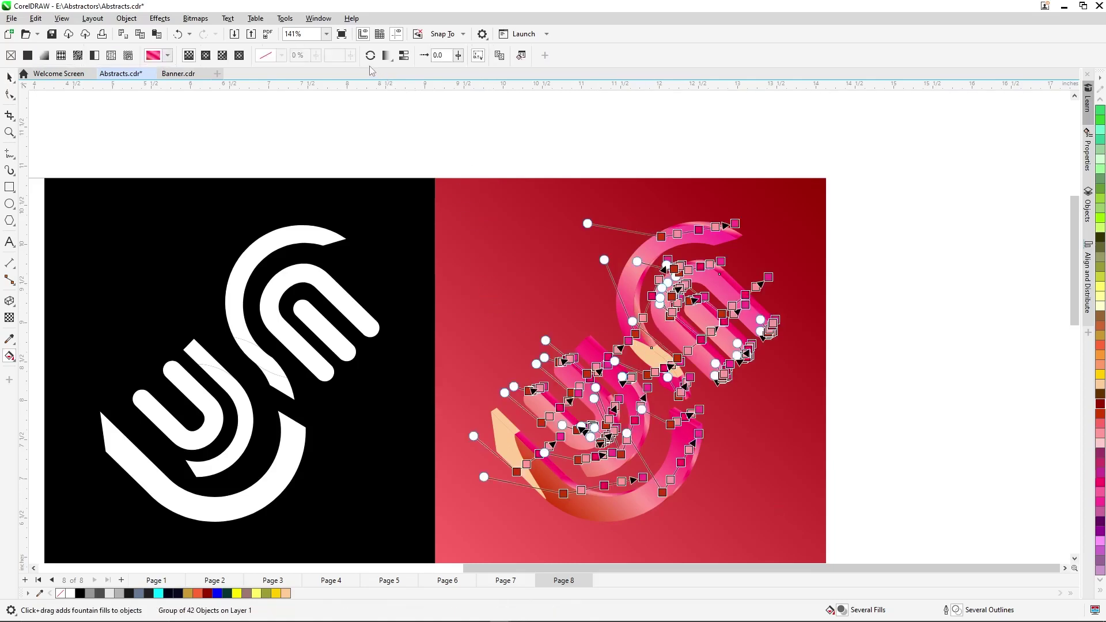
pyautogui.click(368, 56)
pyautogui.click(619, 308)
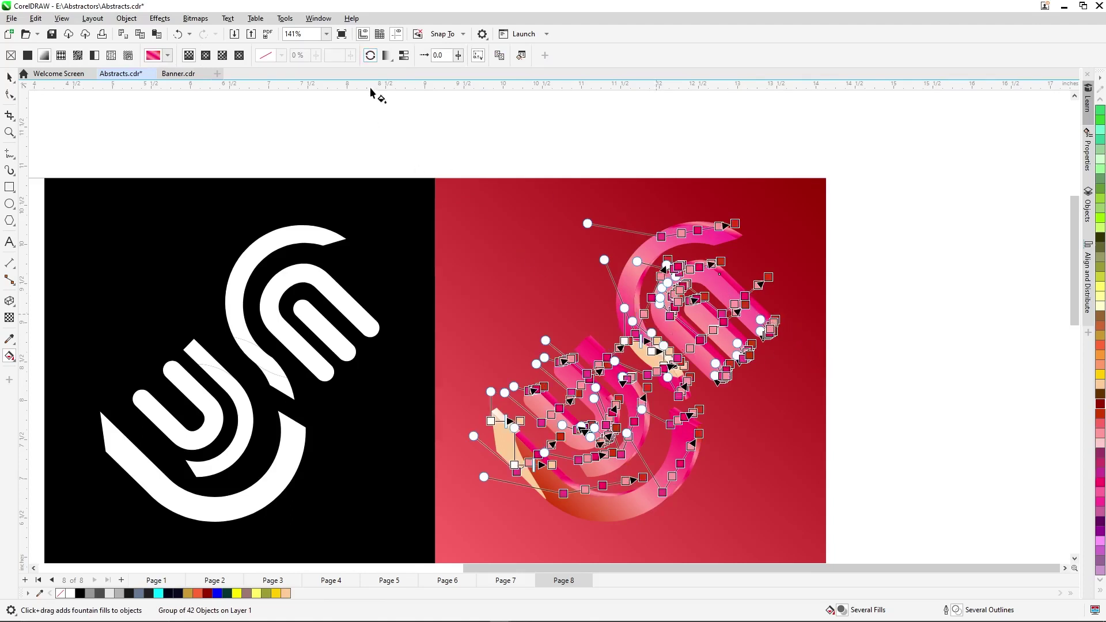
pyautogui.click(372, 57)
pyautogui.press('space')
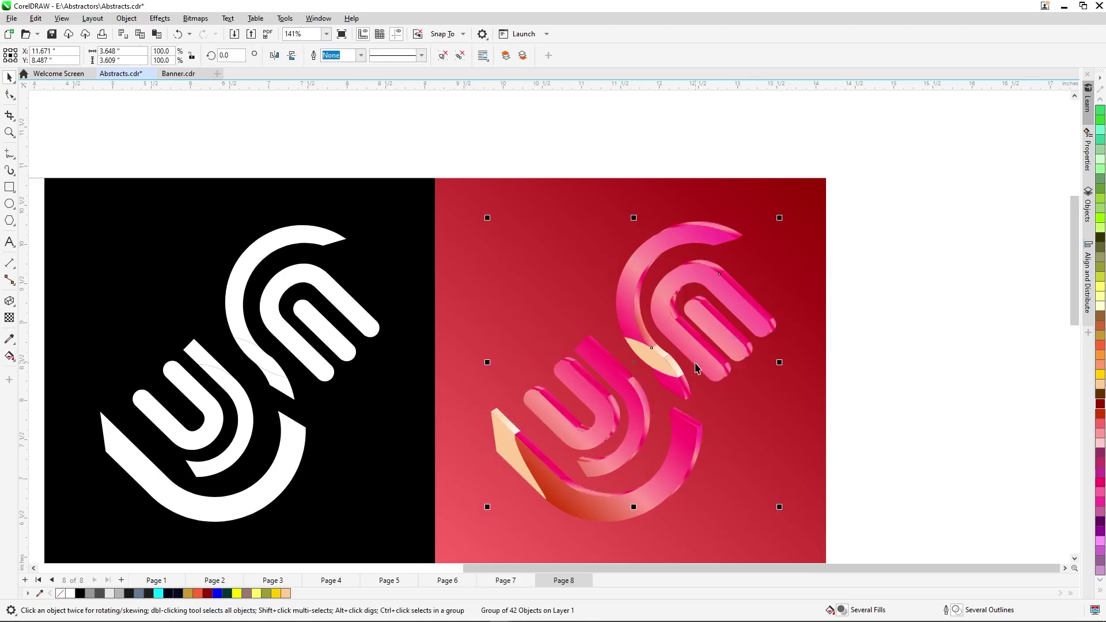
# Draw a flat ellipse about 3.33 by 0.08 inches beneath the extruded logo, filled dark red (#990000) with no outline
pyautogui.scroll(-3, 696, 369)
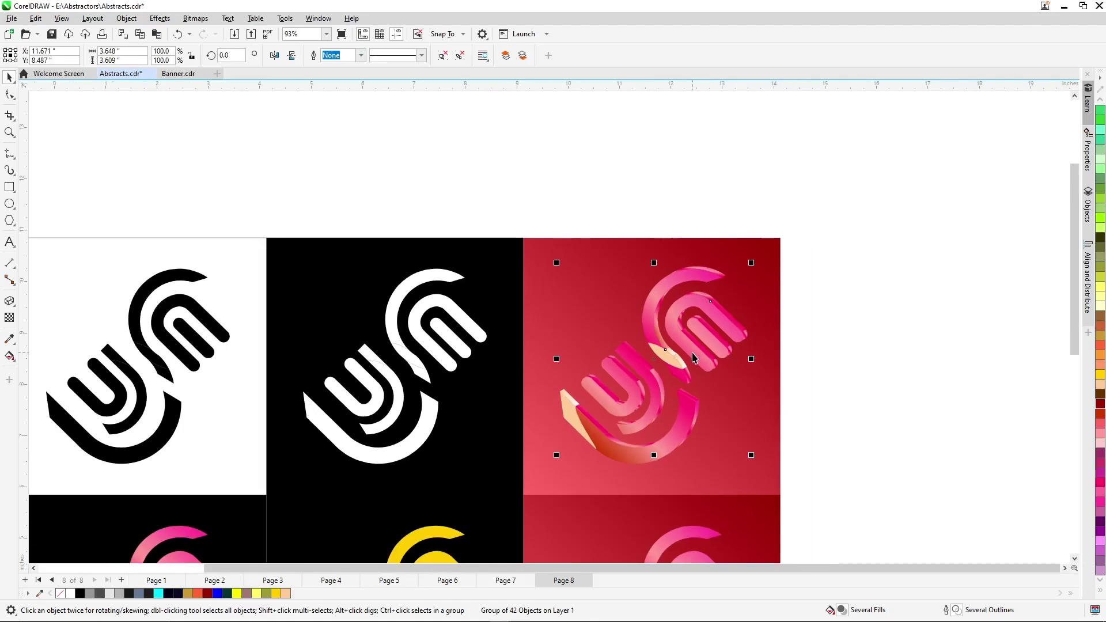
pyautogui.scroll(1, 688, 463)
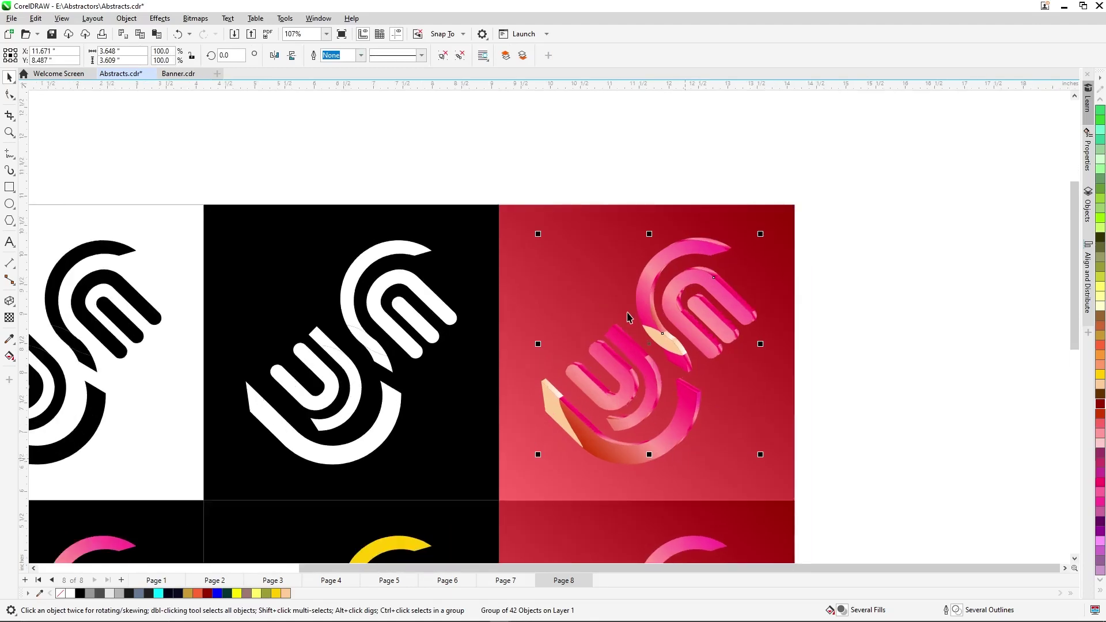
pyautogui.scroll(-2, 631, 313)
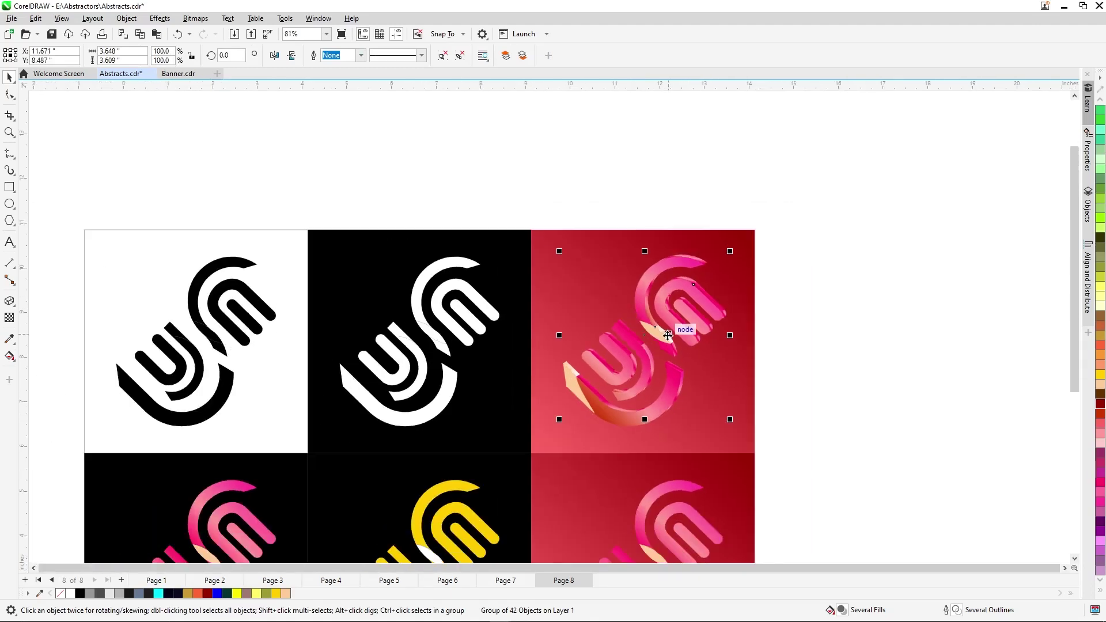
pyautogui.scroll(-2, 668, 335)
pyautogui.scroll(-2, 667, 336)
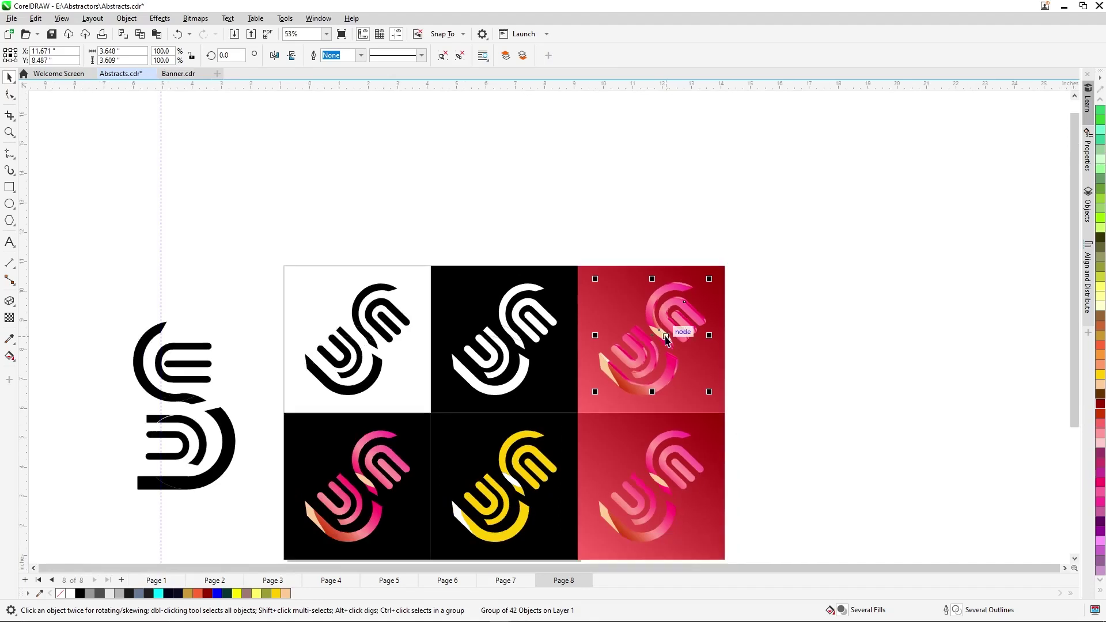
pyautogui.scroll(-1, 677, 353)
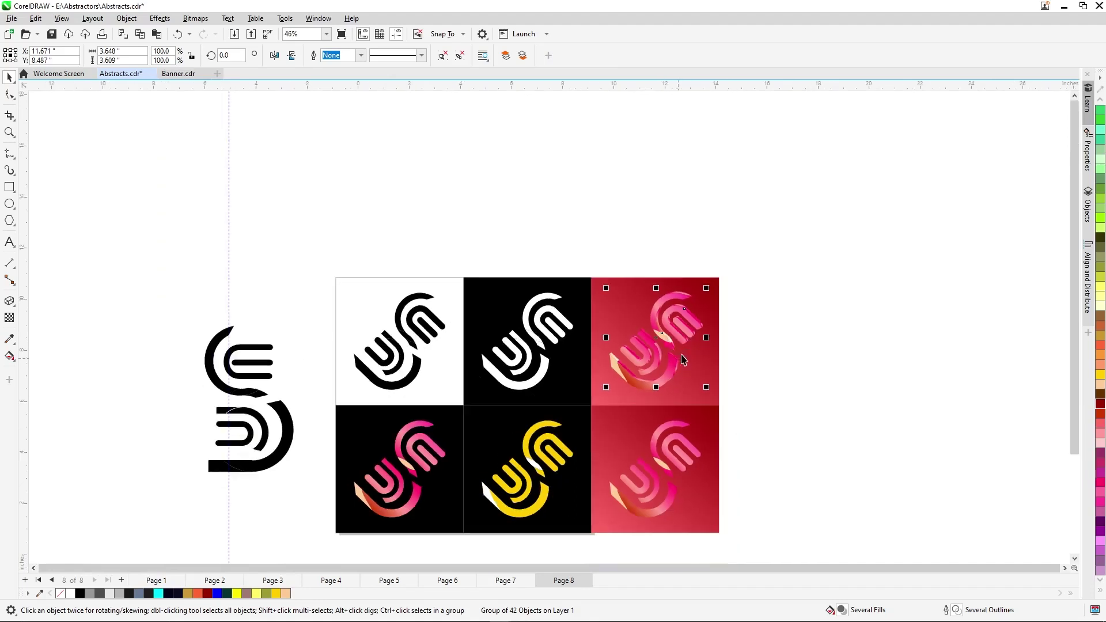
pyautogui.scroll(3, 661, 410)
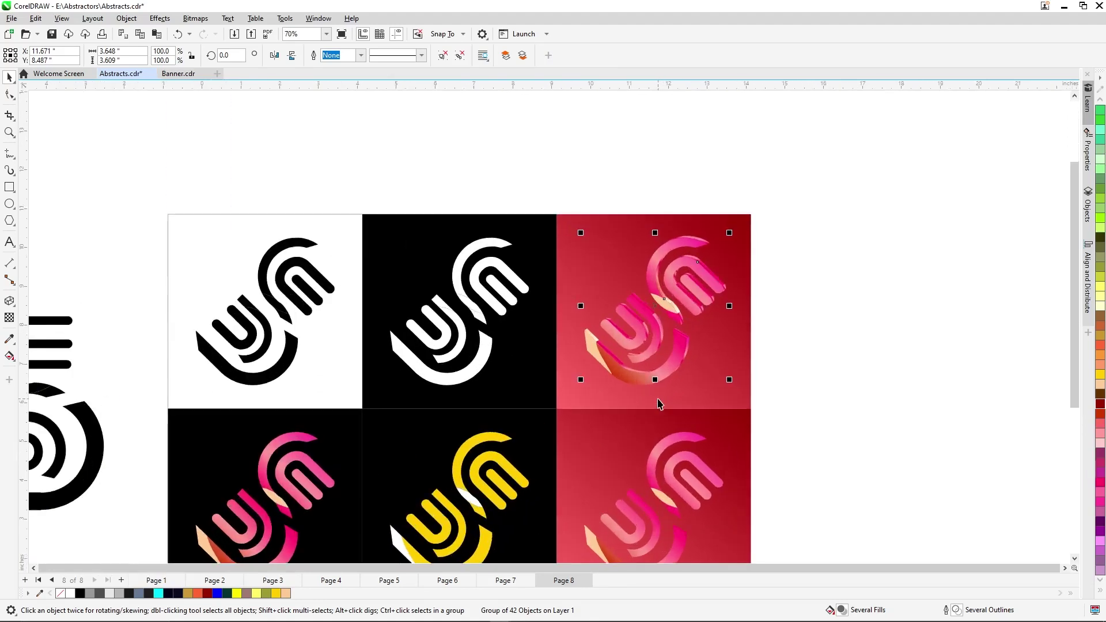
pyautogui.scroll(5, 642, 410)
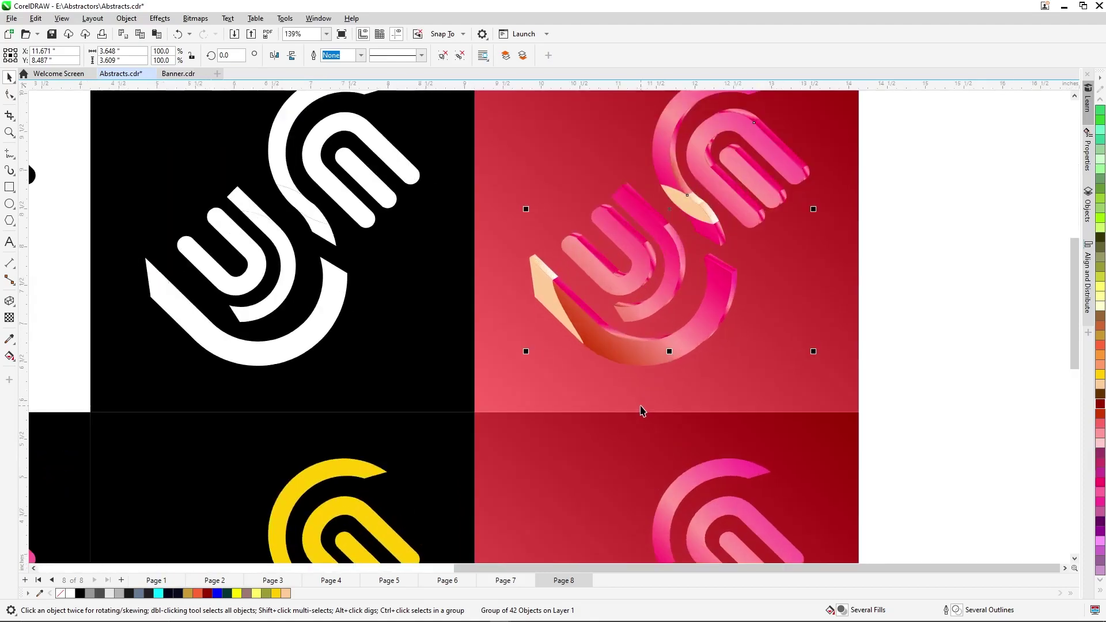
pyautogui.scroll(2, 642, 410)
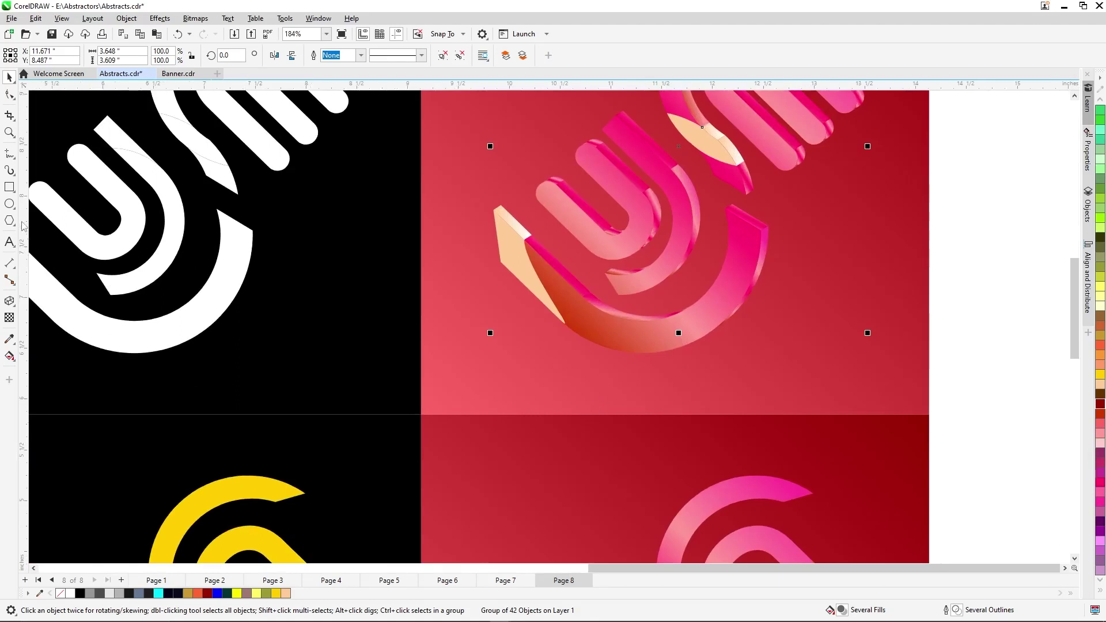
pyautogui.click(9, 203)
pyautogui.moveTo(516, 378); pyautogui.dragTo(857, 389)
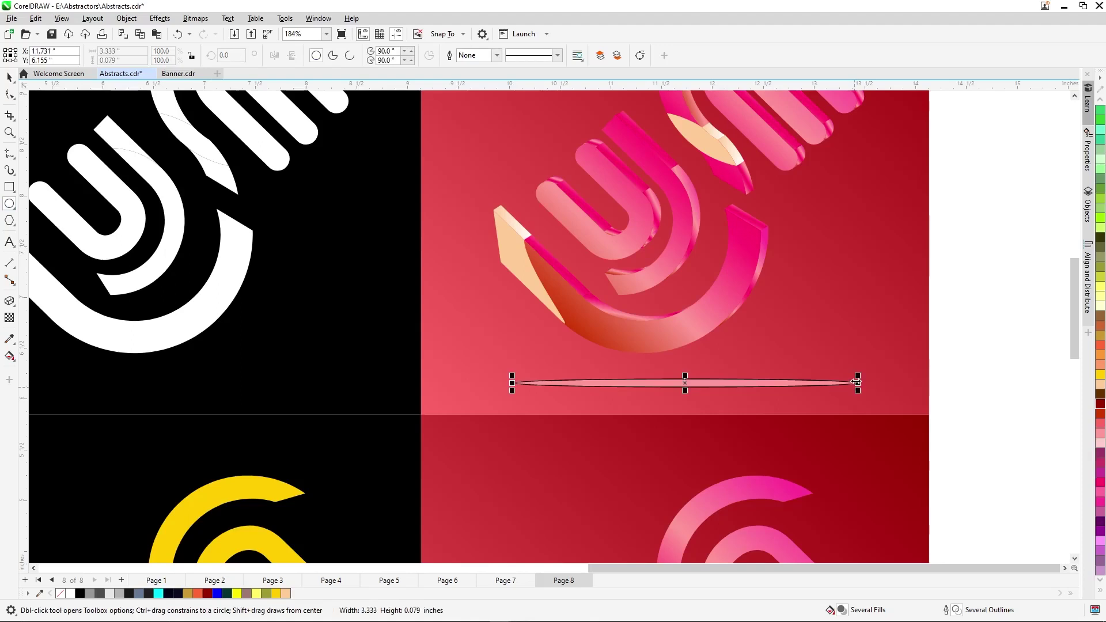
pyautogui.click(1097, 404)
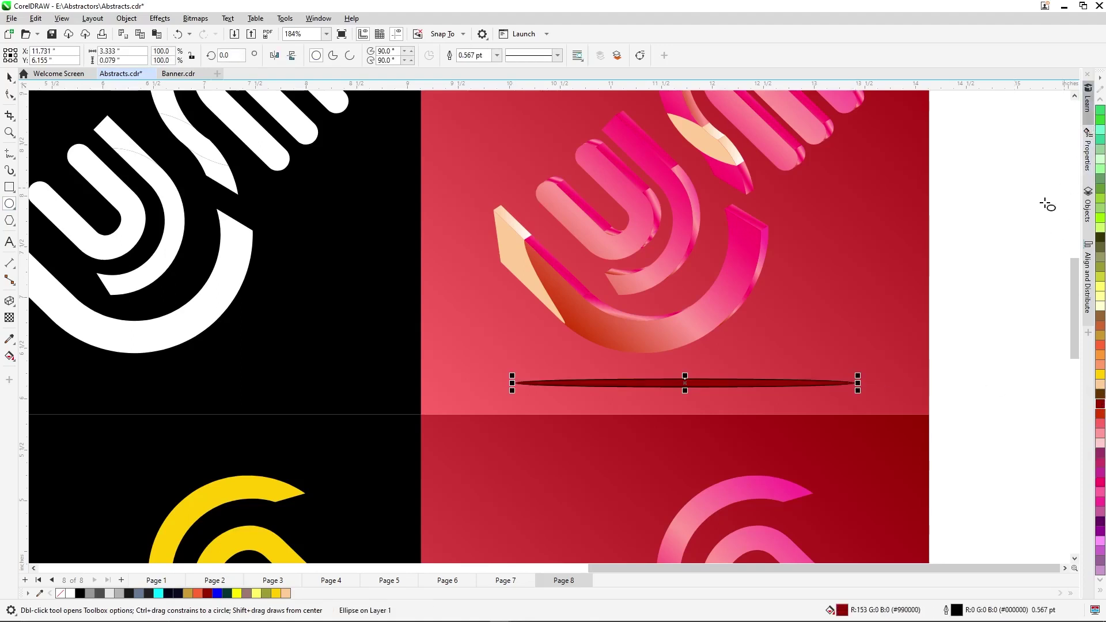
pyautogui.rightClick(60, 593)
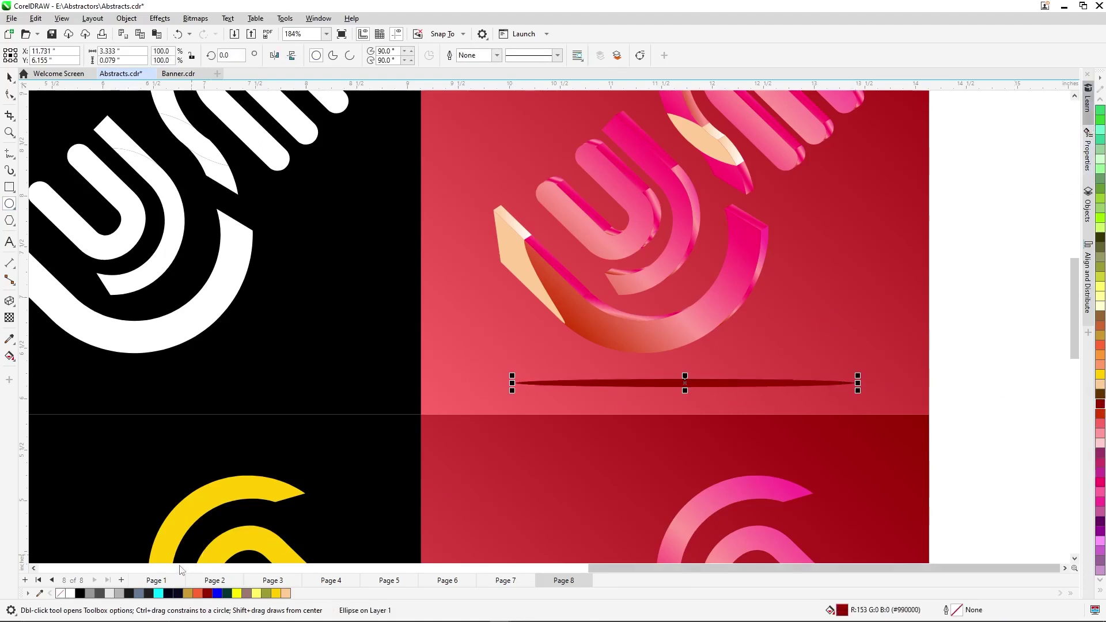
# Apply a Gaussian Blur with a 10.4-pixel radius to the dark red ellipse
pyautogui.press('space')
pyautogui.click(159, 19)
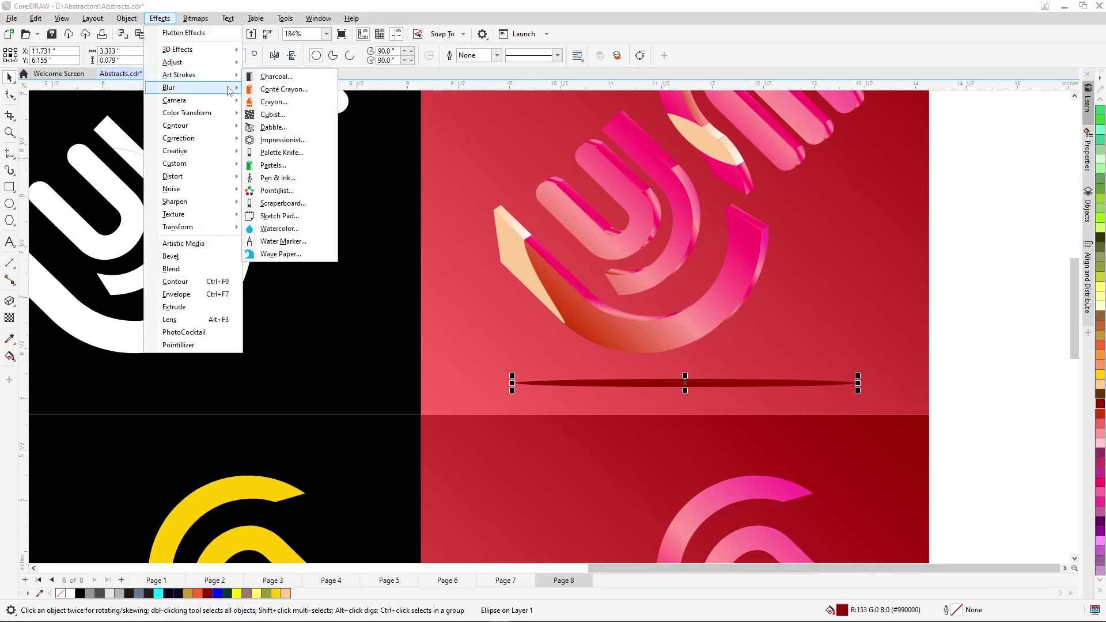
pyautogui.moveTo(228, 88)
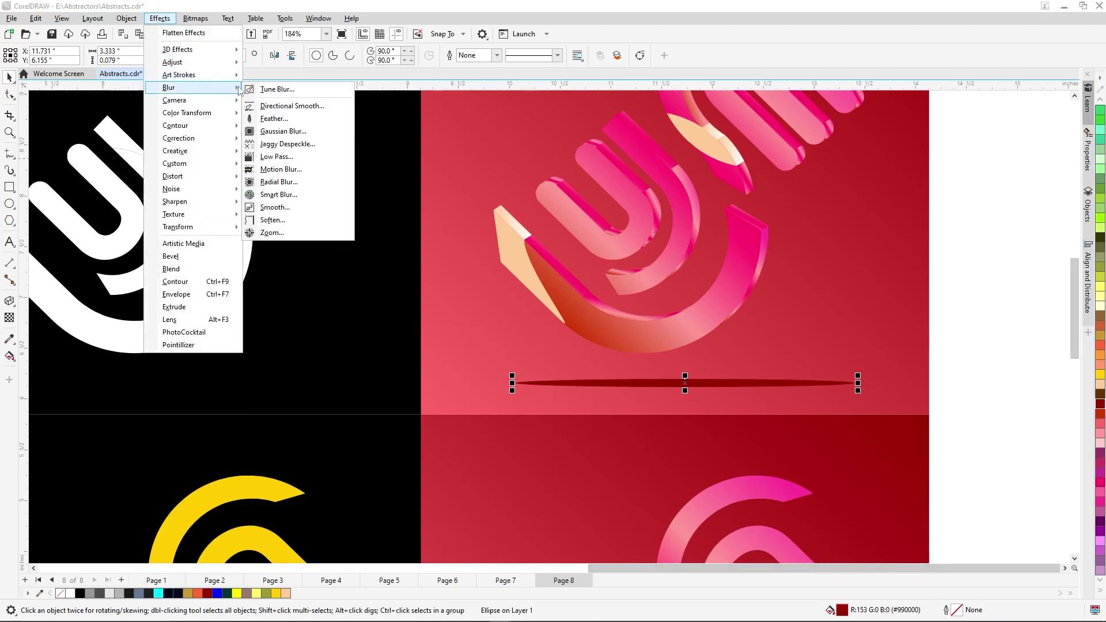
pyautogui.click(284, 132)
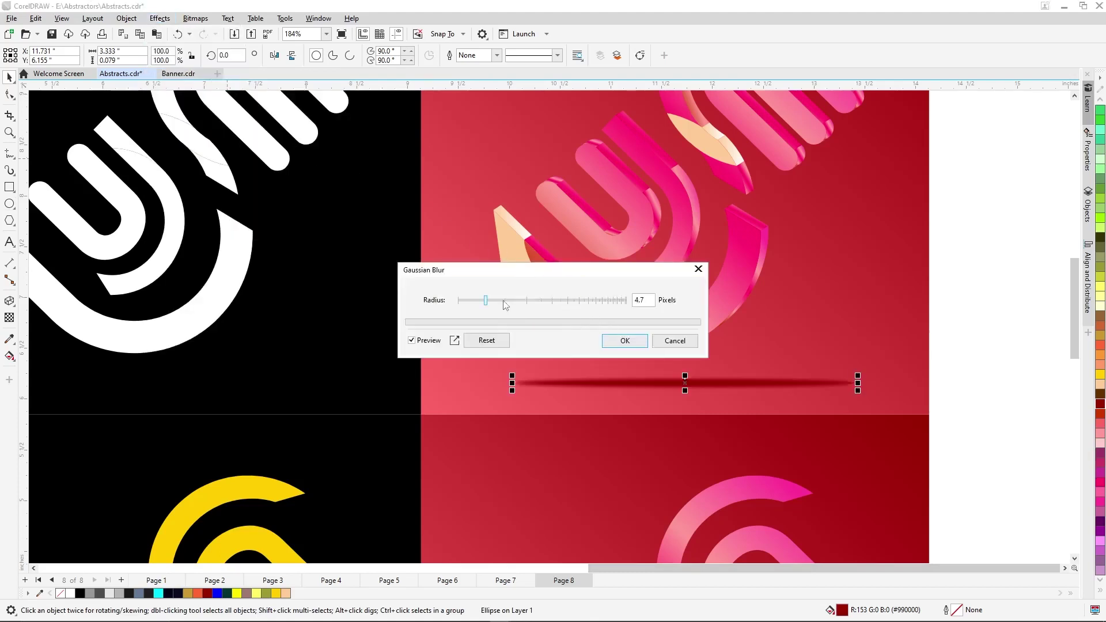
pyautogui.click(498, 300)
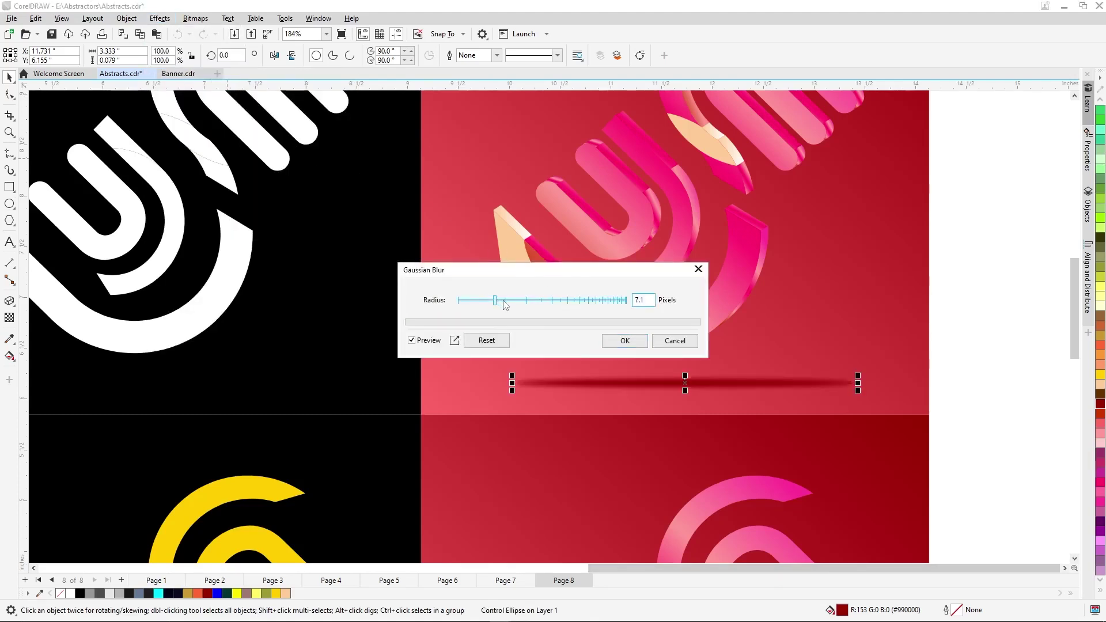
pyautogui.click(504, 302)
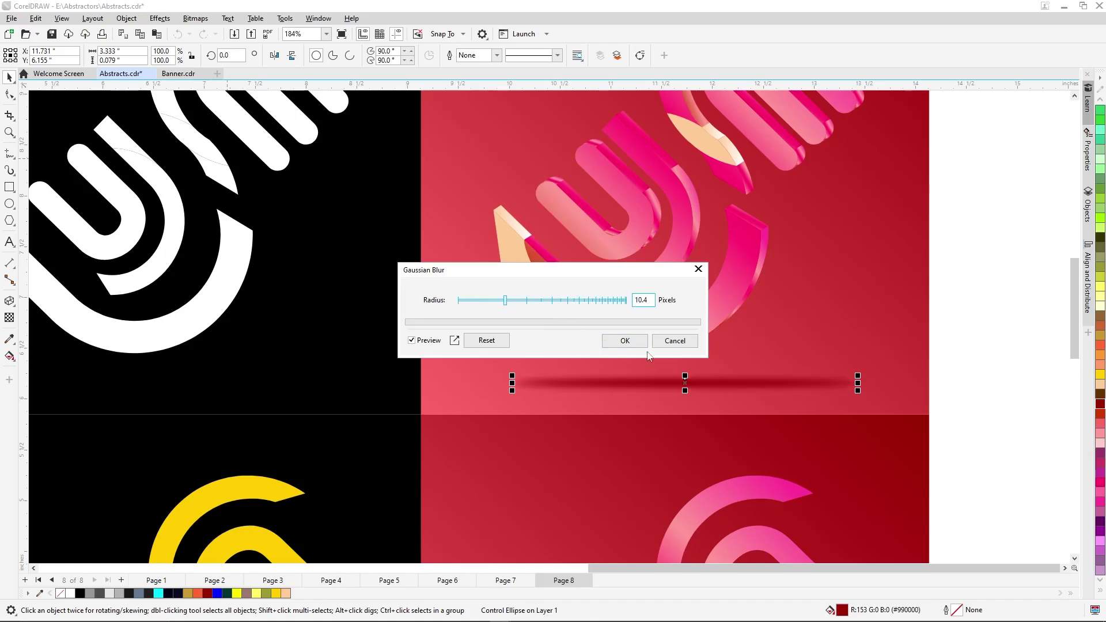
pyautogui.click(624, 341)
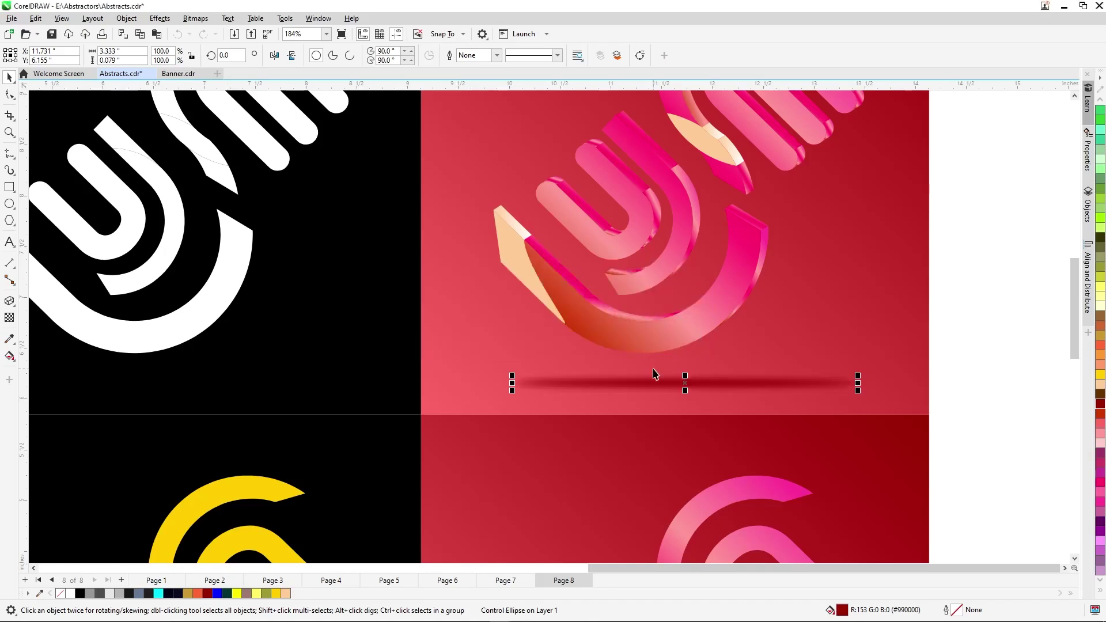
# Give the blurred ellipse an elliptical fountain fill with a light pink centre and a dark red edge
pyautogui.press('g')
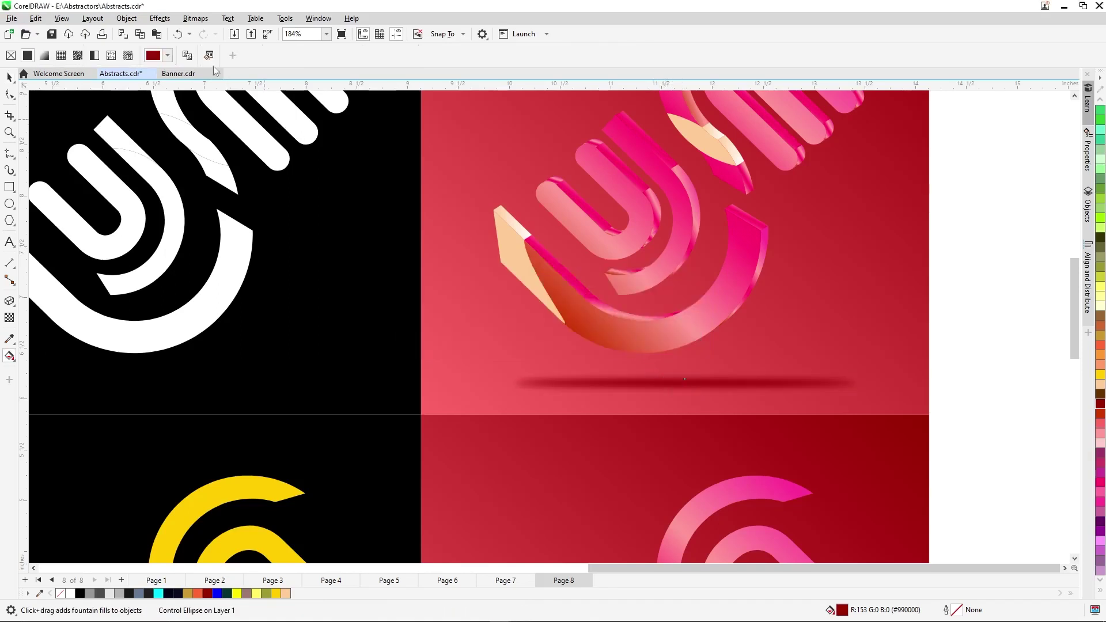
pyautogui.click(44, 54)
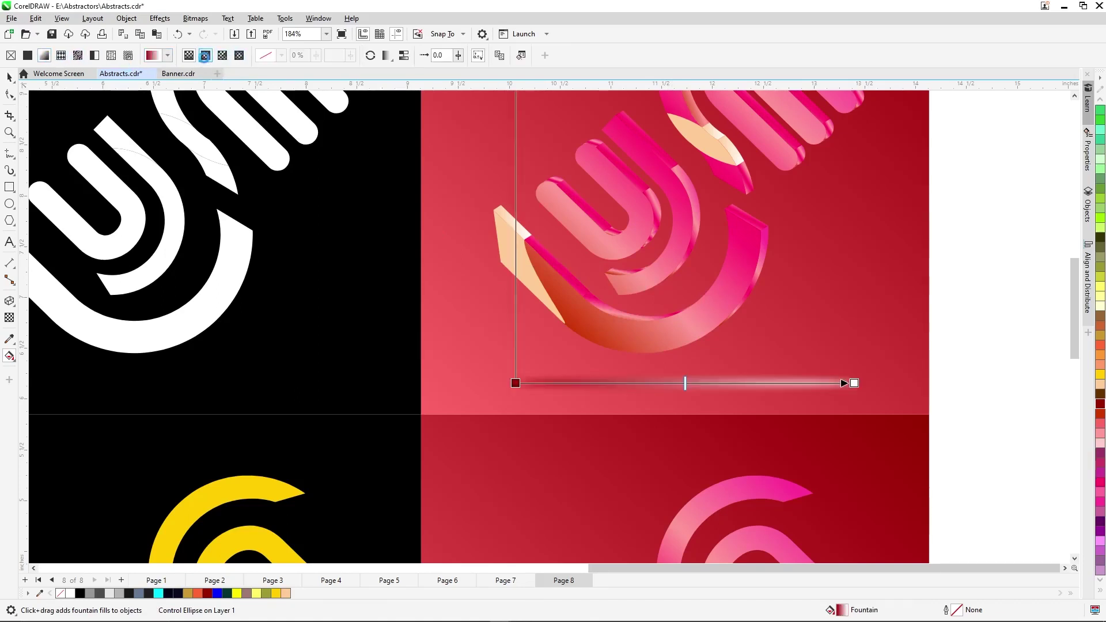
pyautogui.click(205, 55)
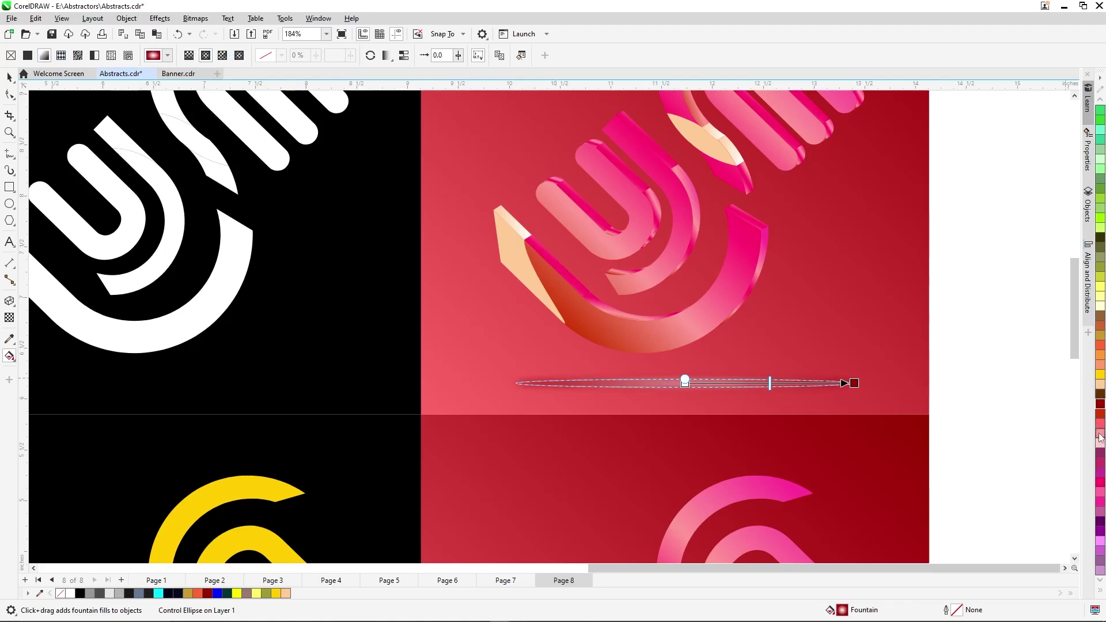
pyautogui.moveTo(1099, 436); pyautogui.dragTo(685, 384)
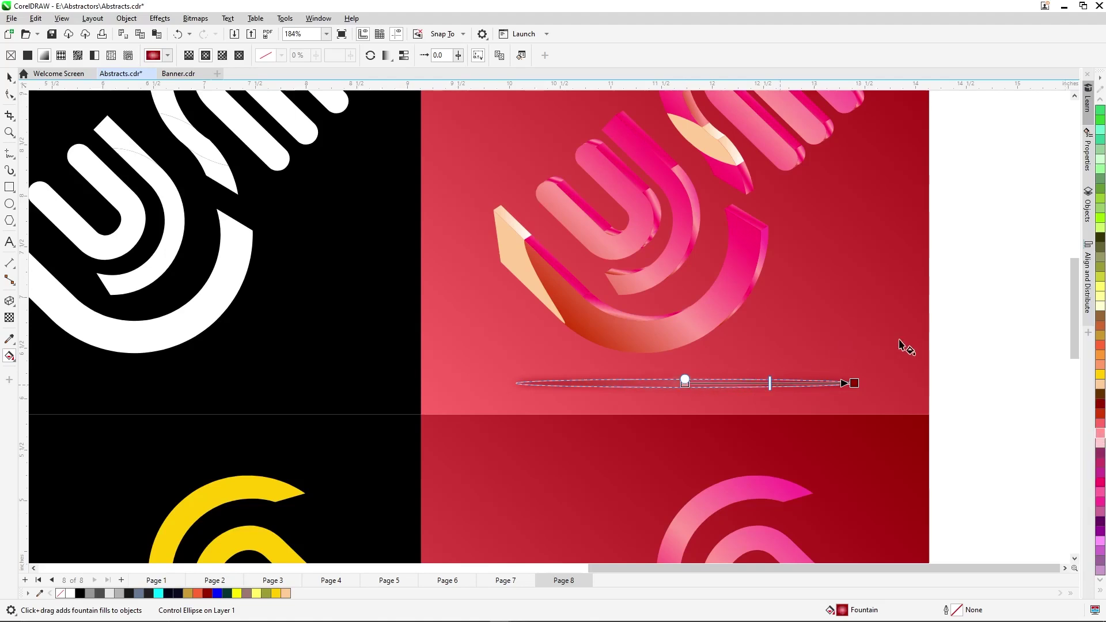
pyautogui.click(942, 362)
pyautogui.press('space')
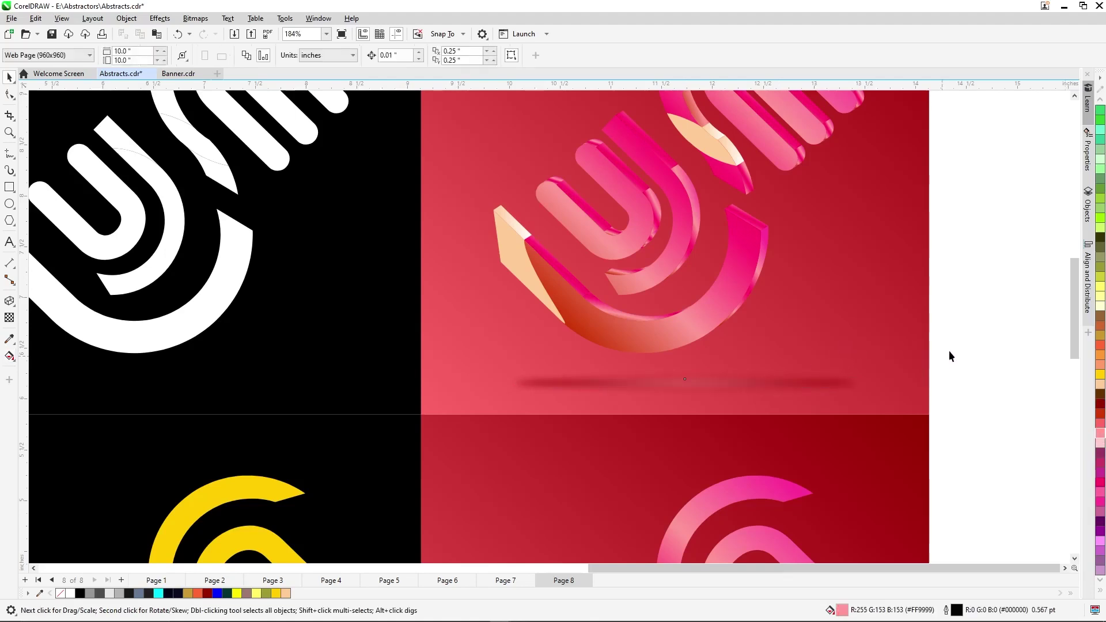
# Save the document and show all the logo versions in a full-screen preview
pyautogui.scroll(-1, 560, 299)
pyautogui.scroll(-2, 561, 299)
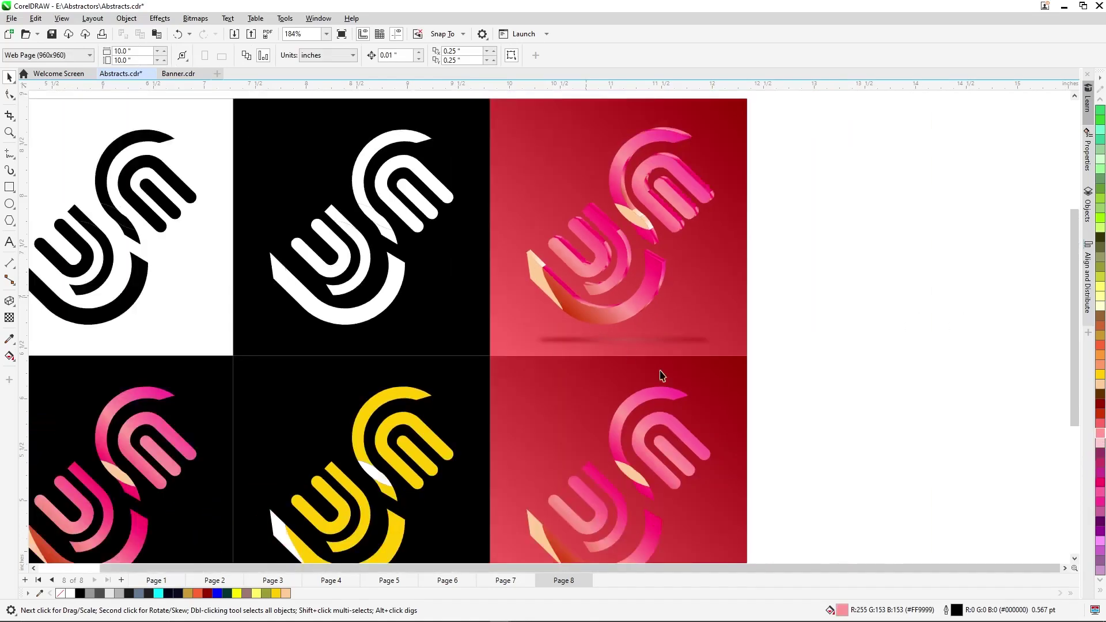
pyautogui.scroll(-1, 713, 403)
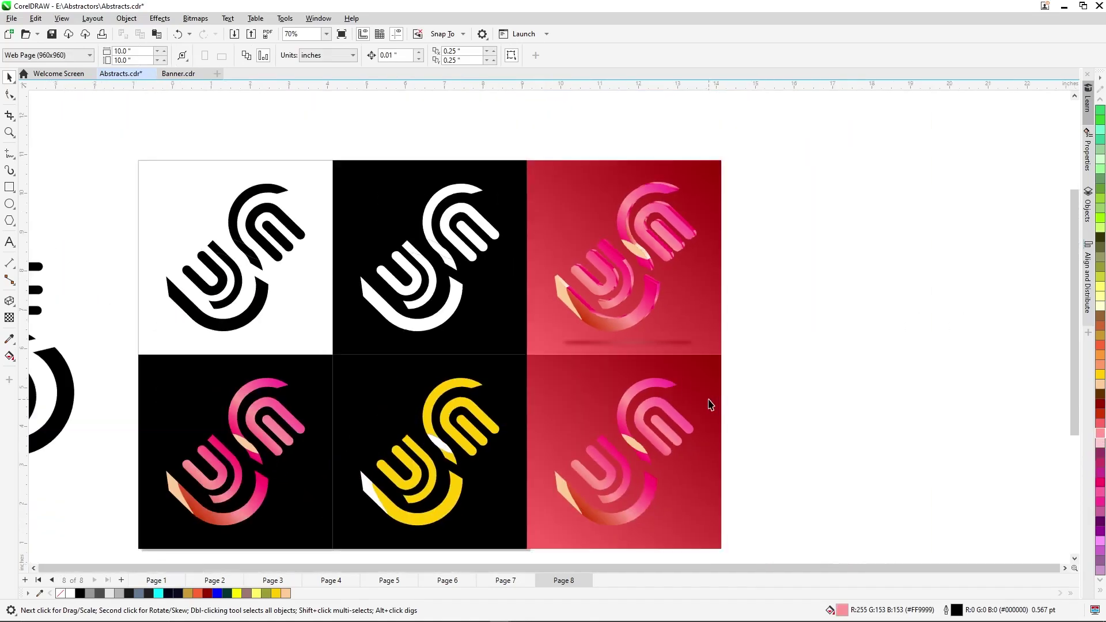
pyautogui.hotkey('ctrl', 's')
pyautogui.press('F5')
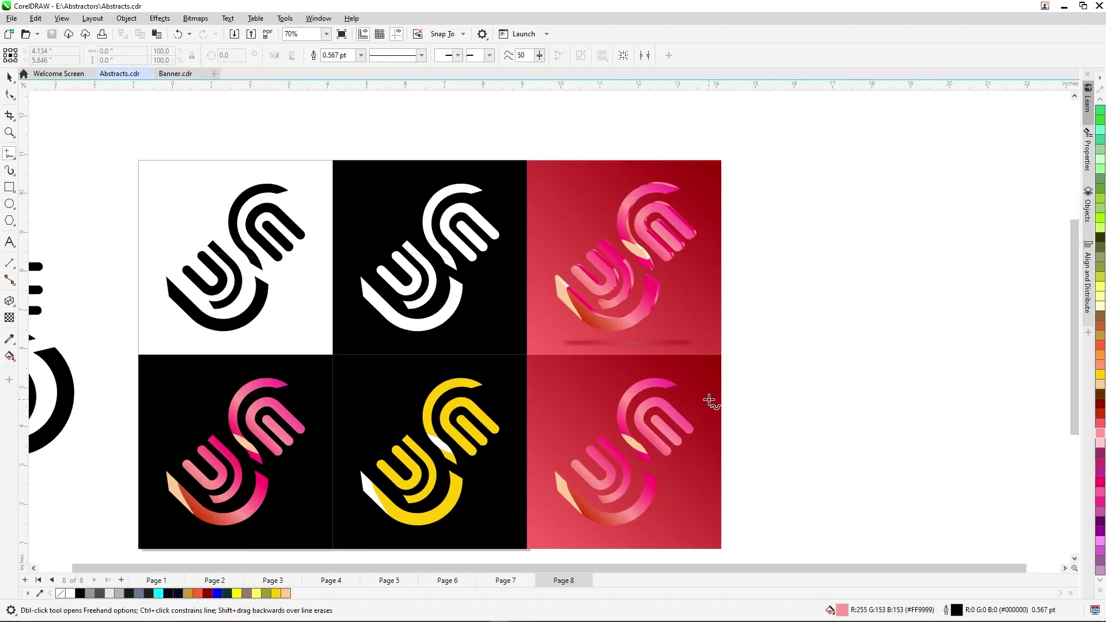
pyautogui.scroll(1, 709, 401)
pyautogui.press('F9')
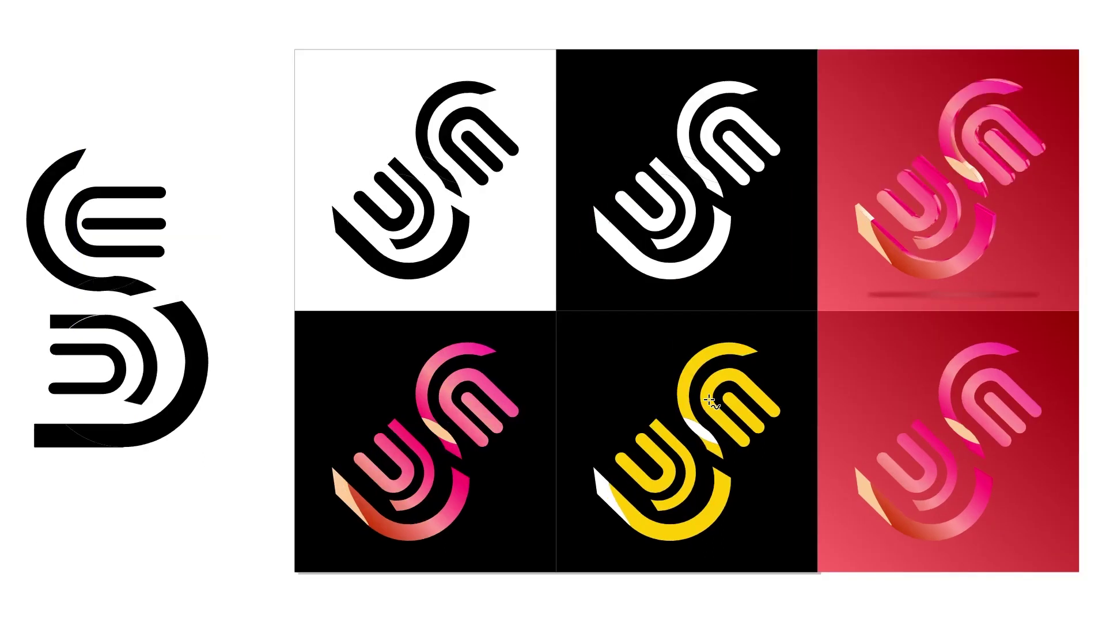